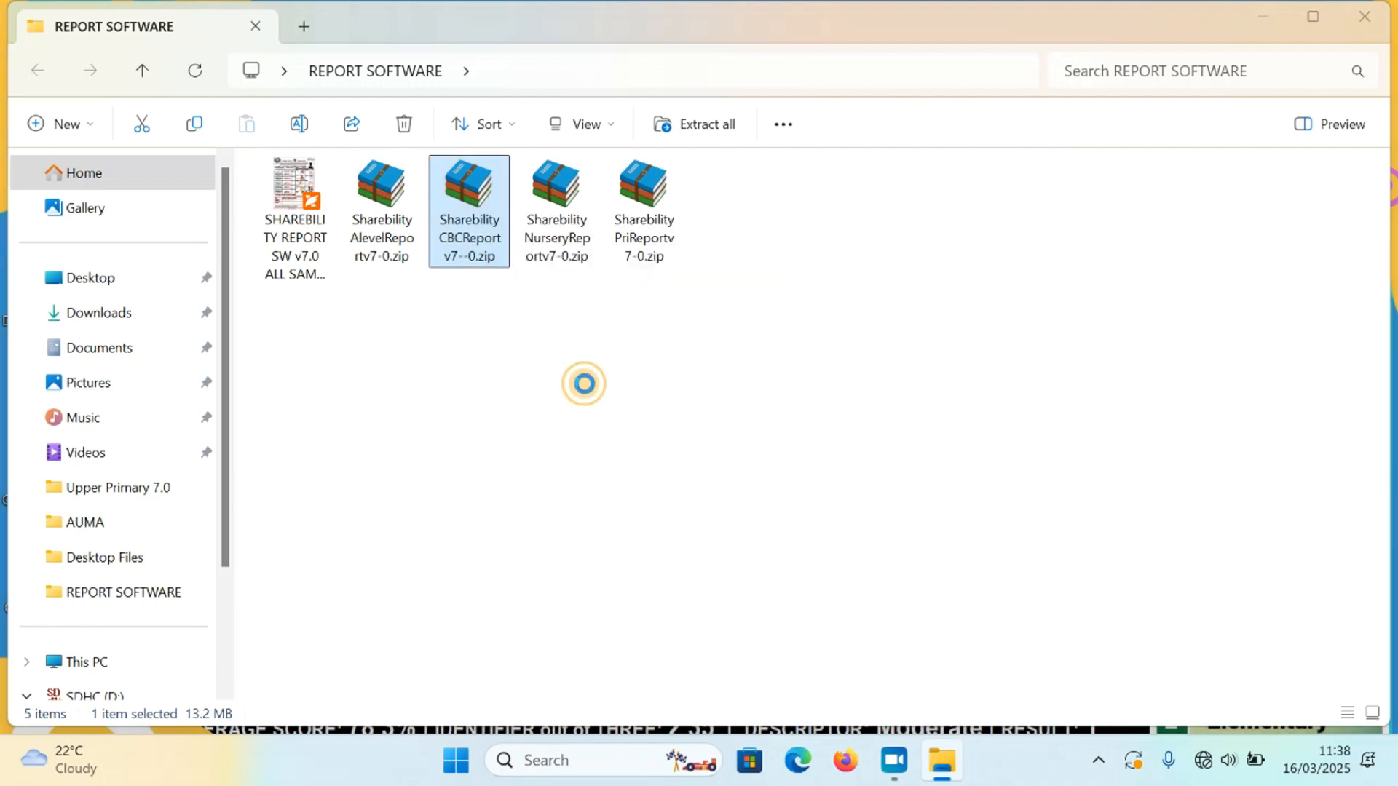
# Extract SharebilityCBCReportv7--0.zip into its own folder in REPORT SOFTWARE, entering the archive password.
pyautogui.click(884, 608)
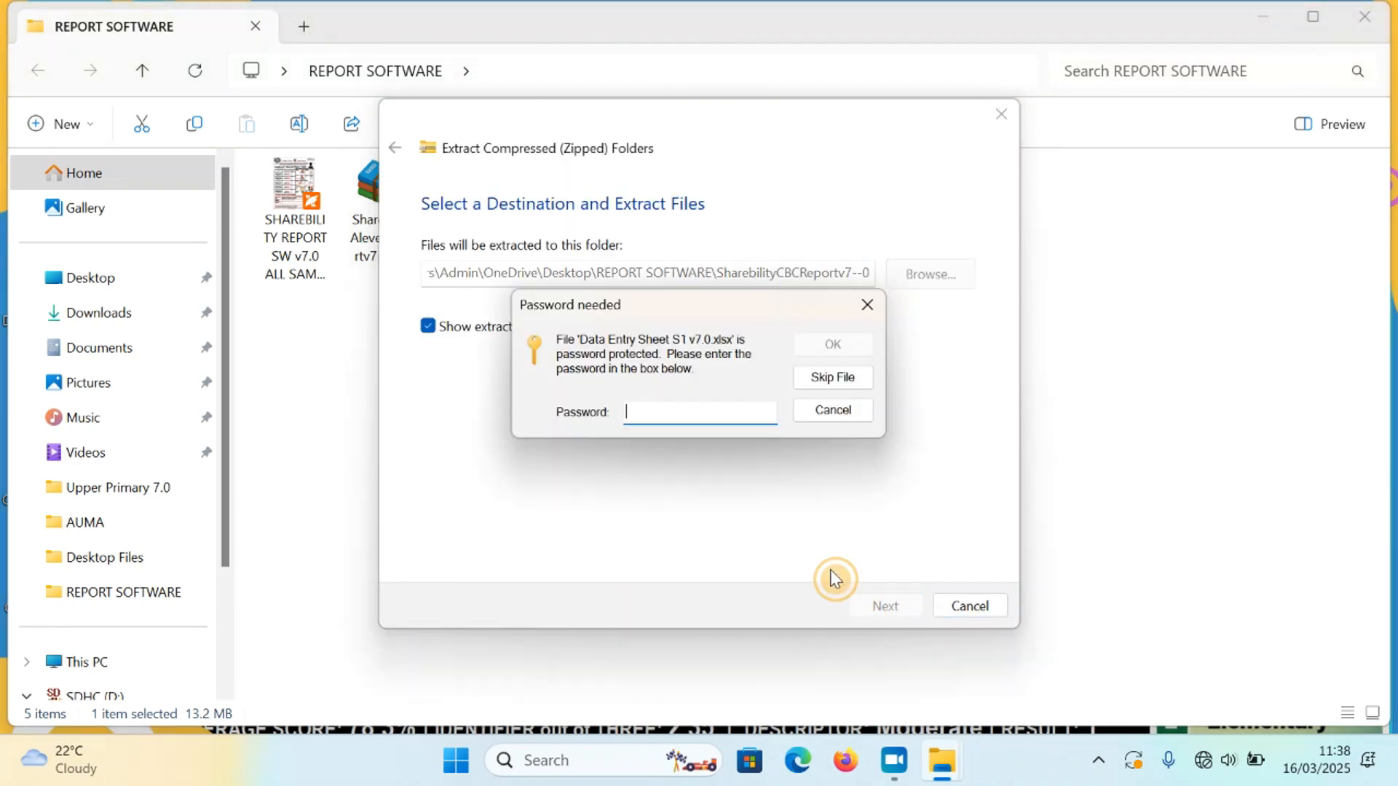
pyautogui.click(648, 415)
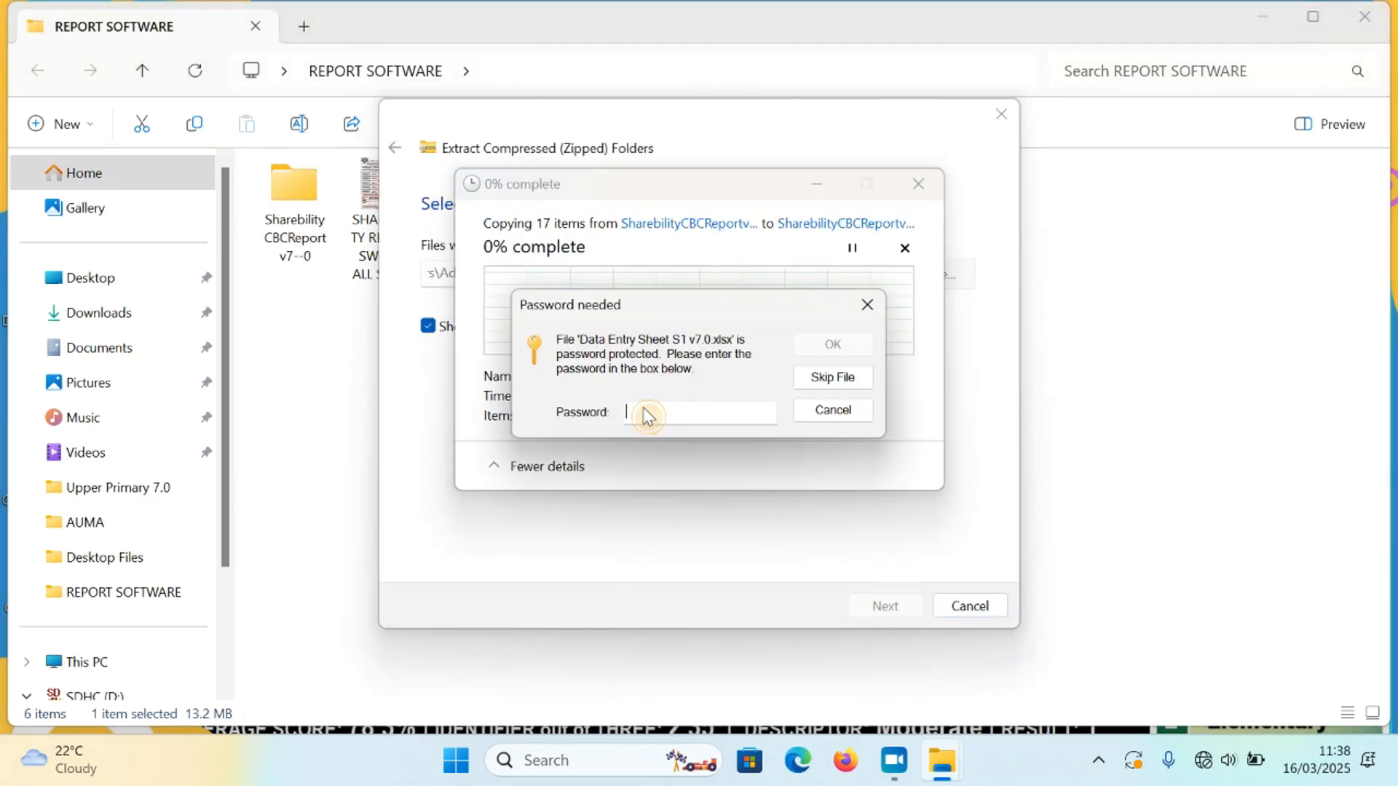
pyautogui.press('capslock')
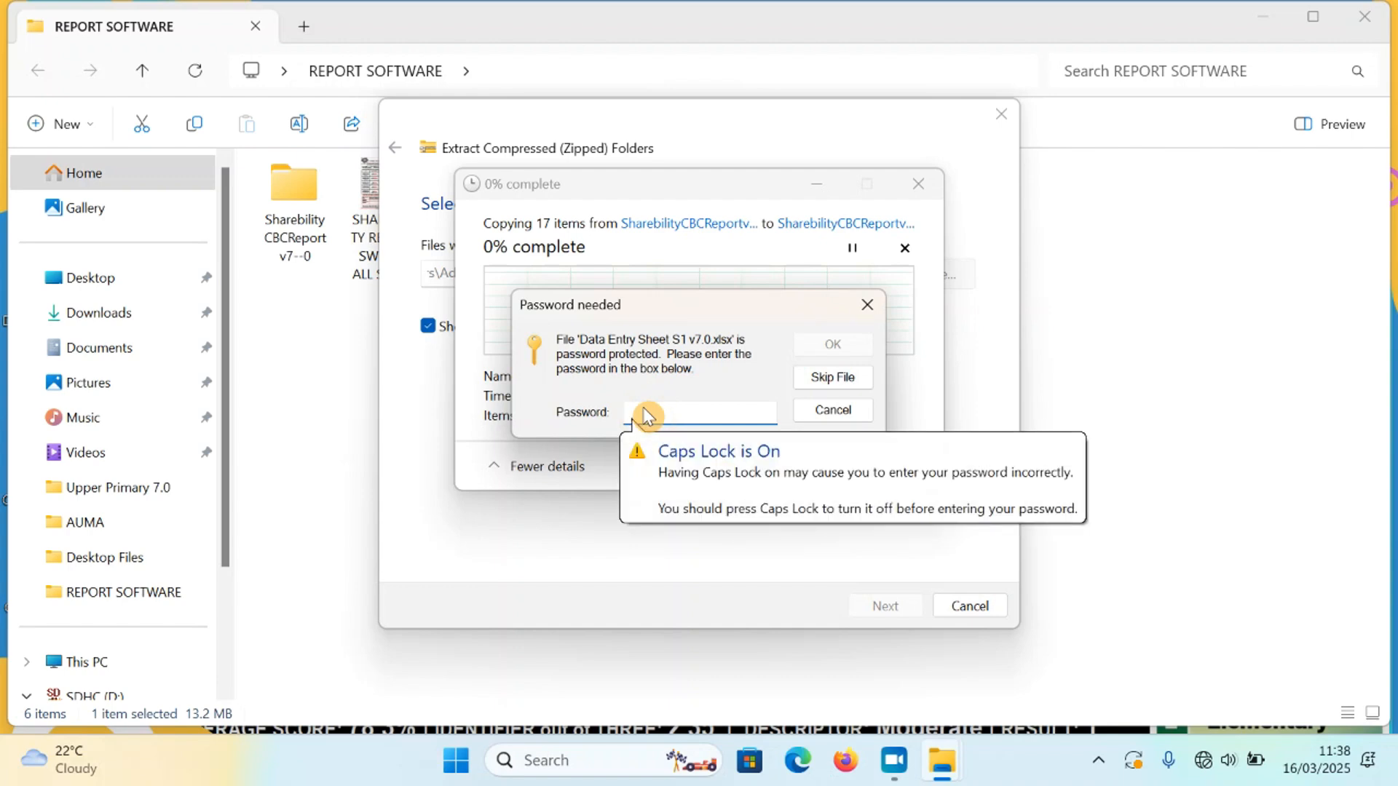
pyautogui.write('A')
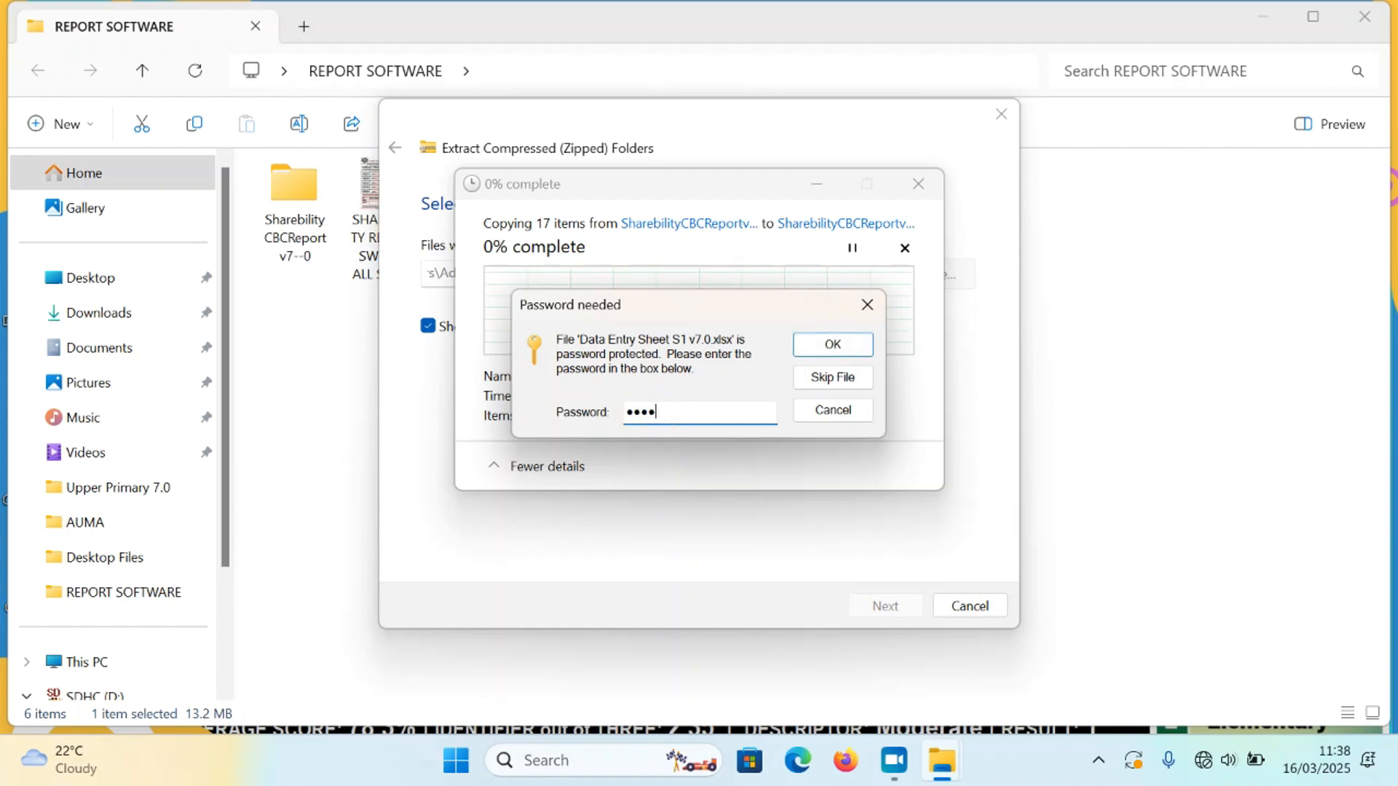
pyautogui.click(648, 416)
pyautogui.write('A')
pyautogui.click(835, 350)
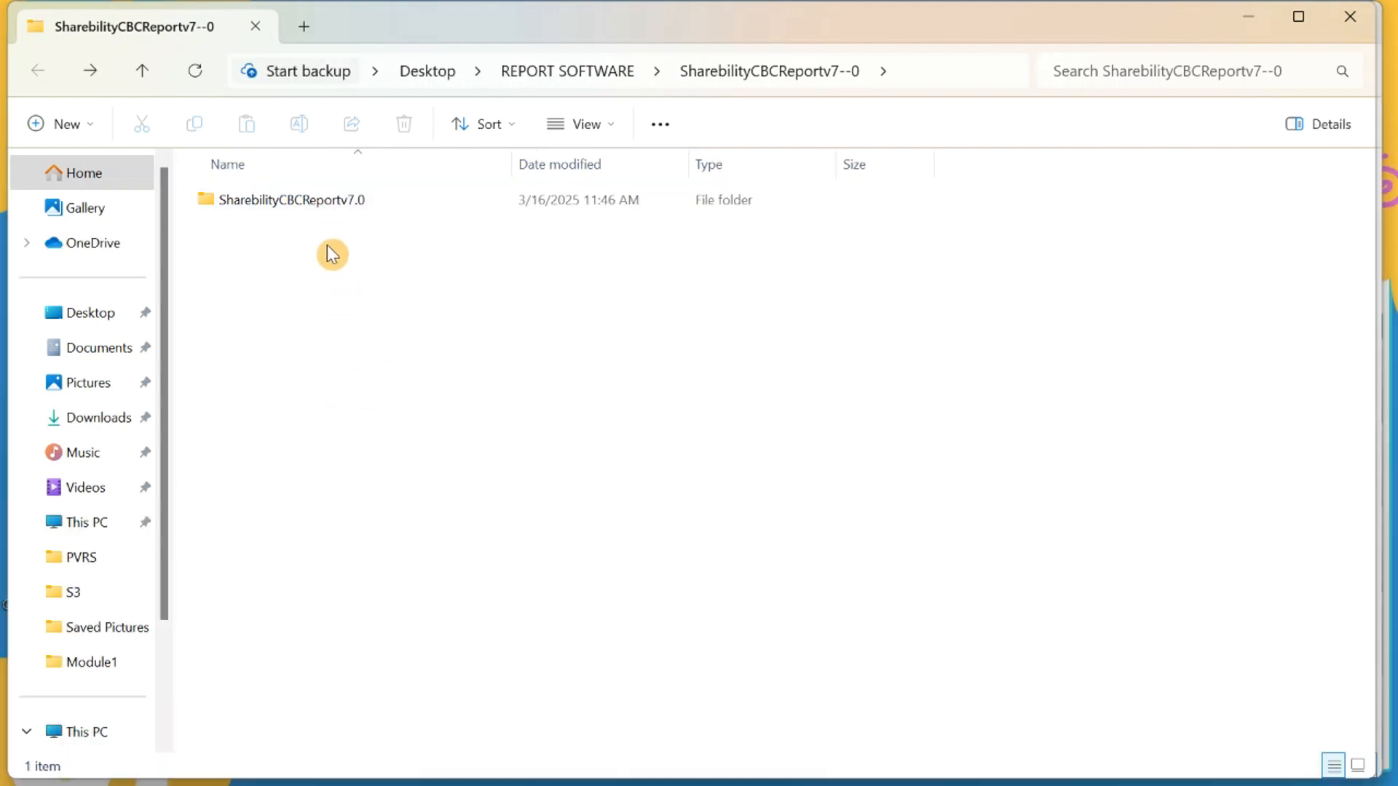
# Rename the extracted SharebilityCBCReportv7.0 folder as S1.
pyautogui.click(321, 205)
pyautogui.rightClick(322, 205)
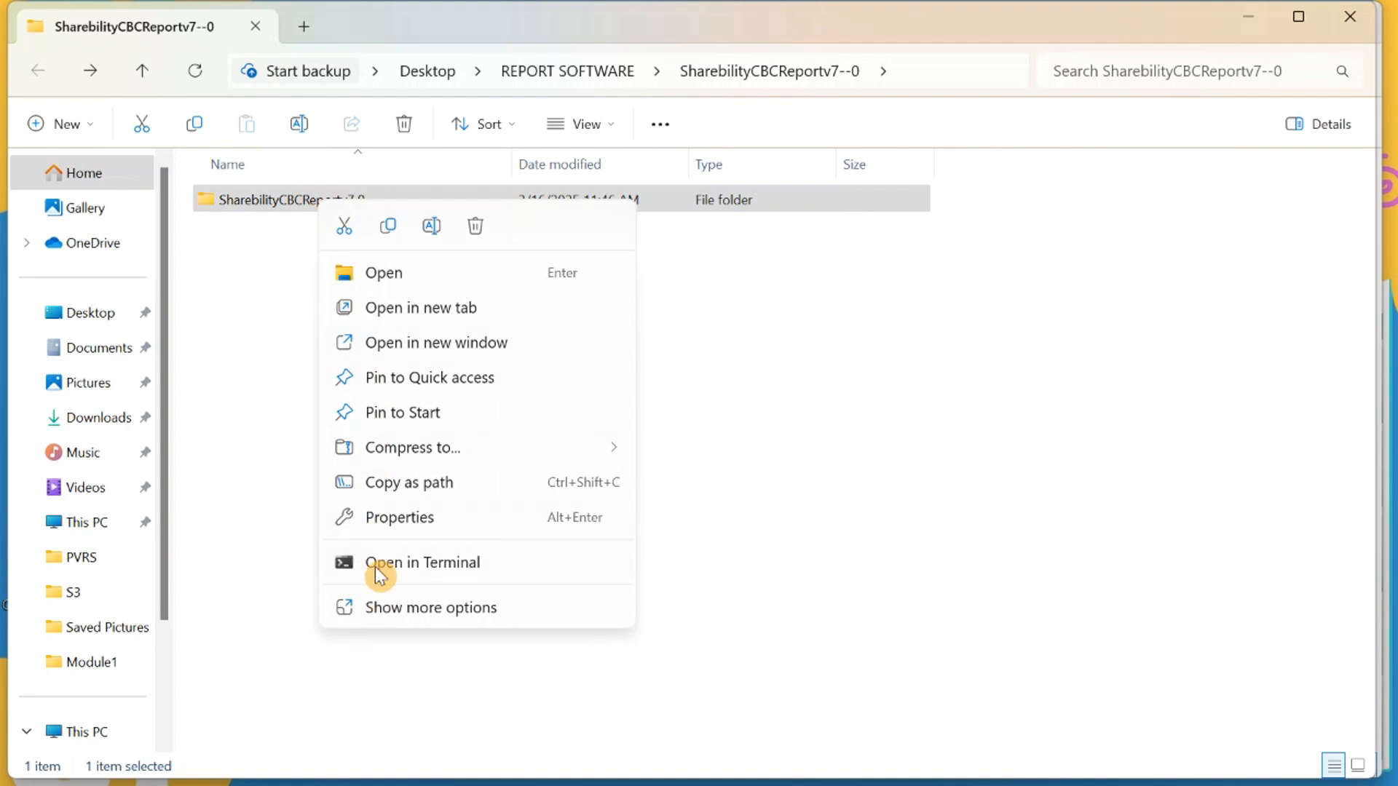
pyautogui.click(415, 610)
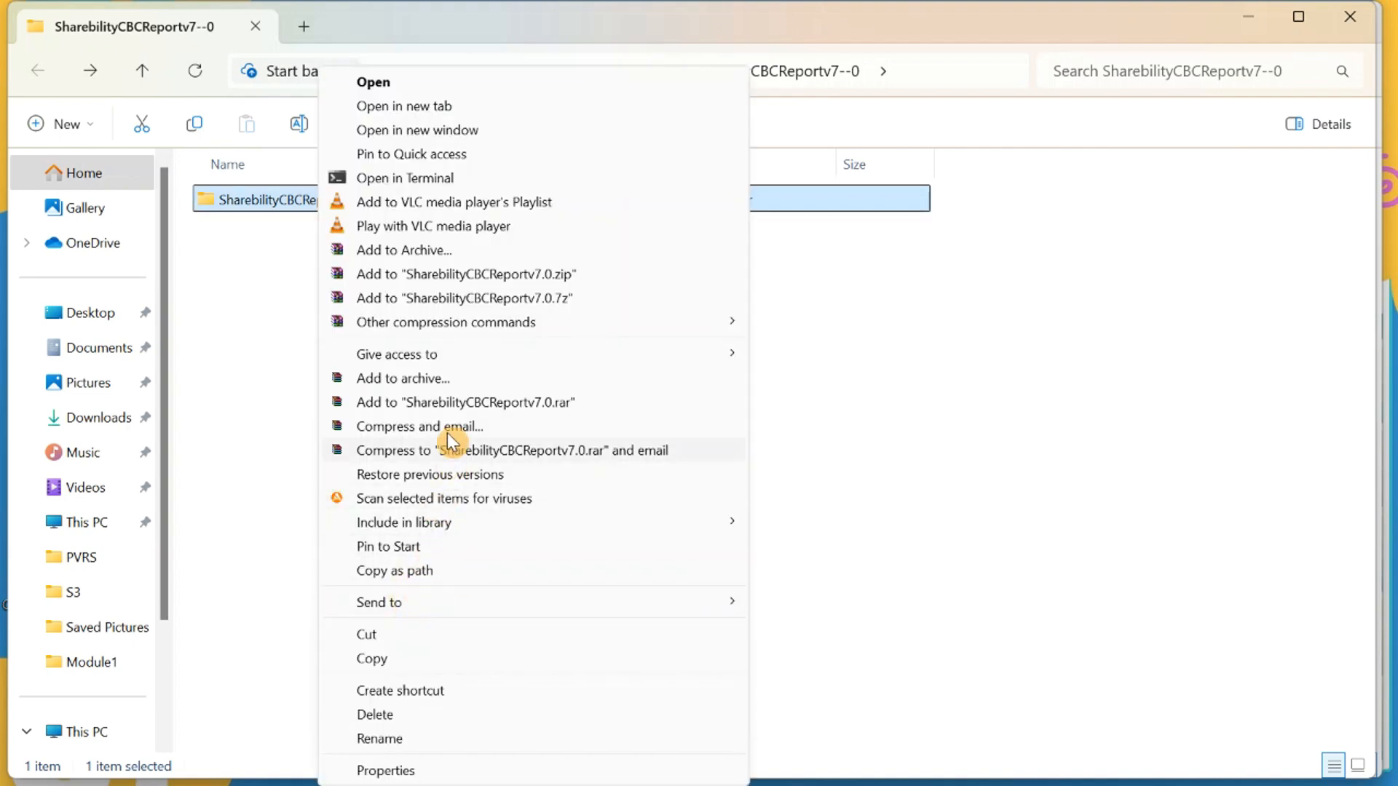
pyautogui.click(384, 739)
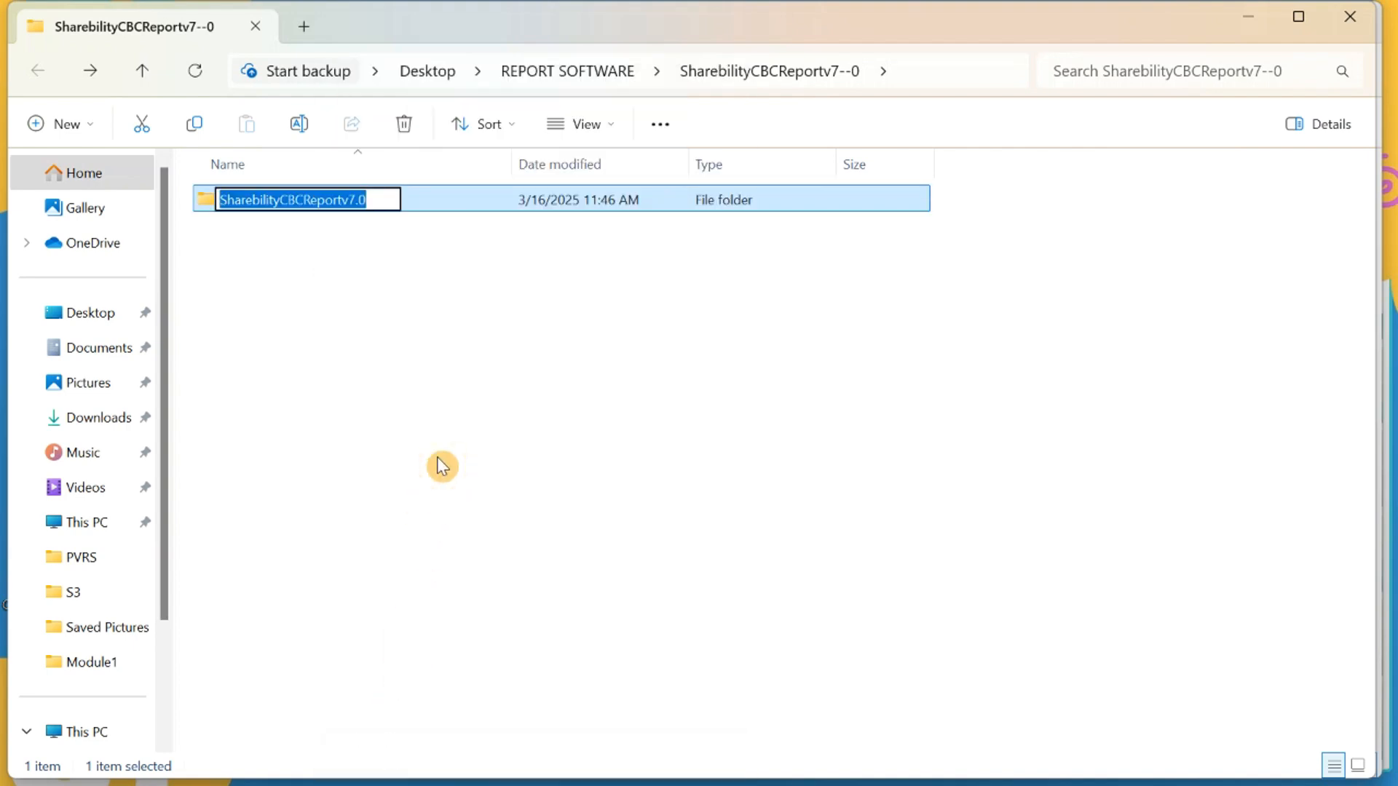
pyautogui.write('s')
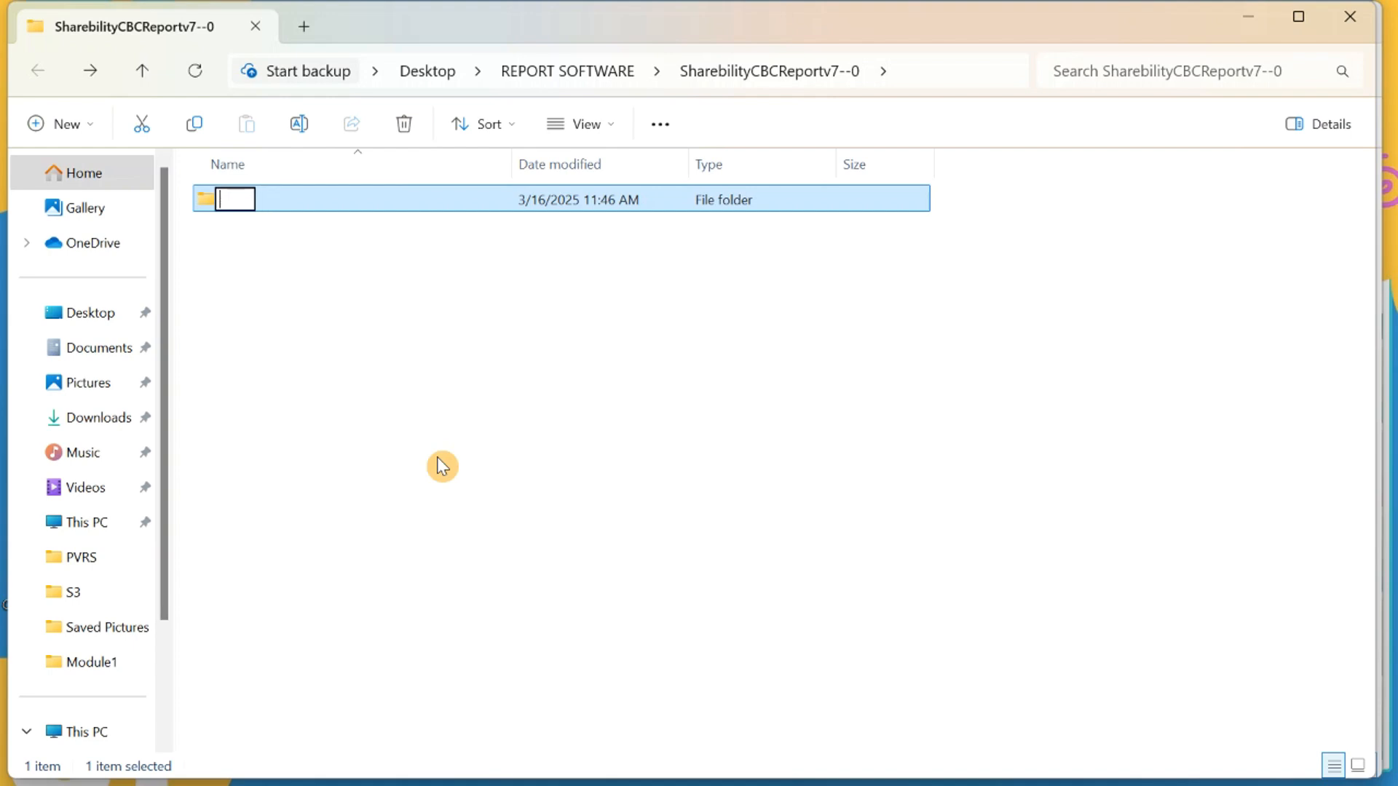
pyautogui.write('1')
pyautogui.press('Return')
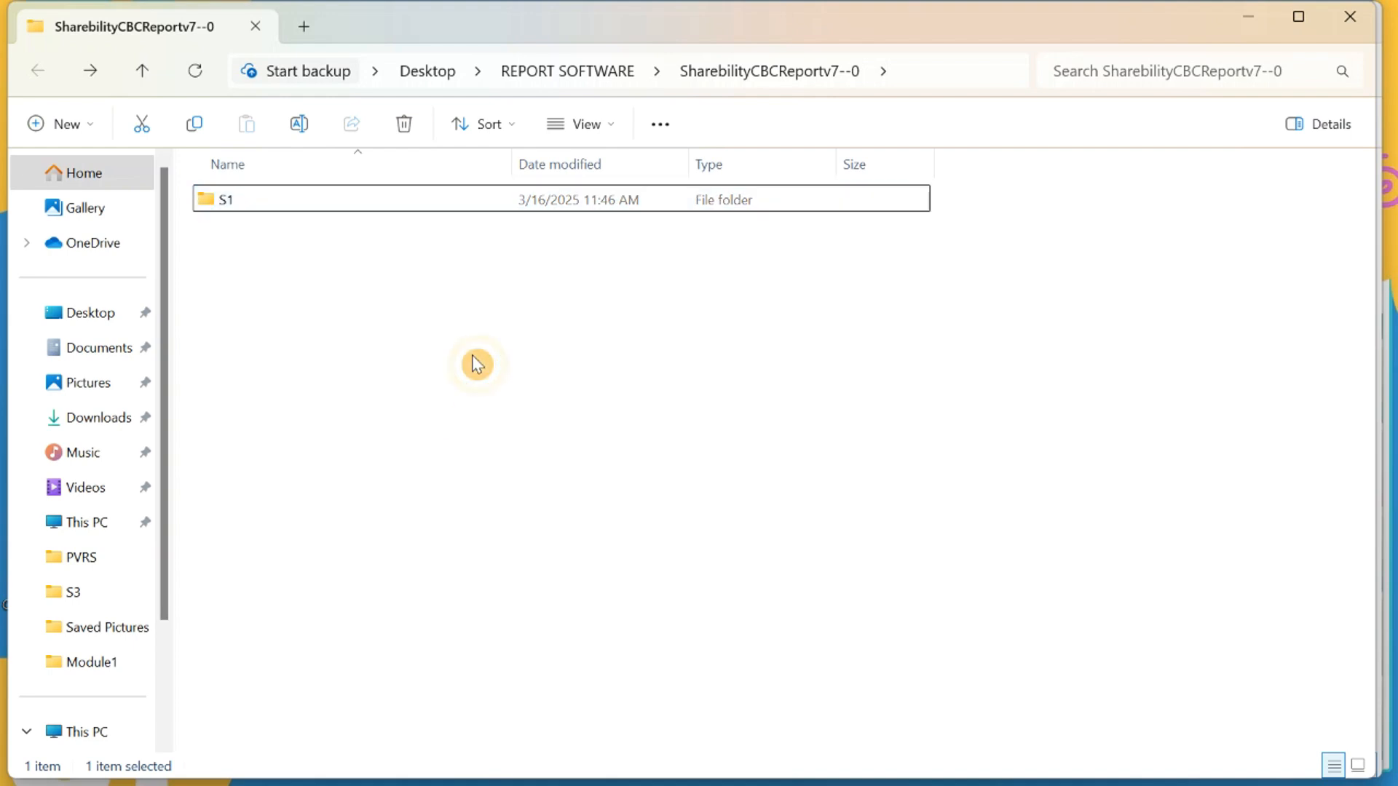
# Make a copy of the S1 folder in the same location.
pyautogui.rightClick(367, 217)
pyautogui.click(228, 210)
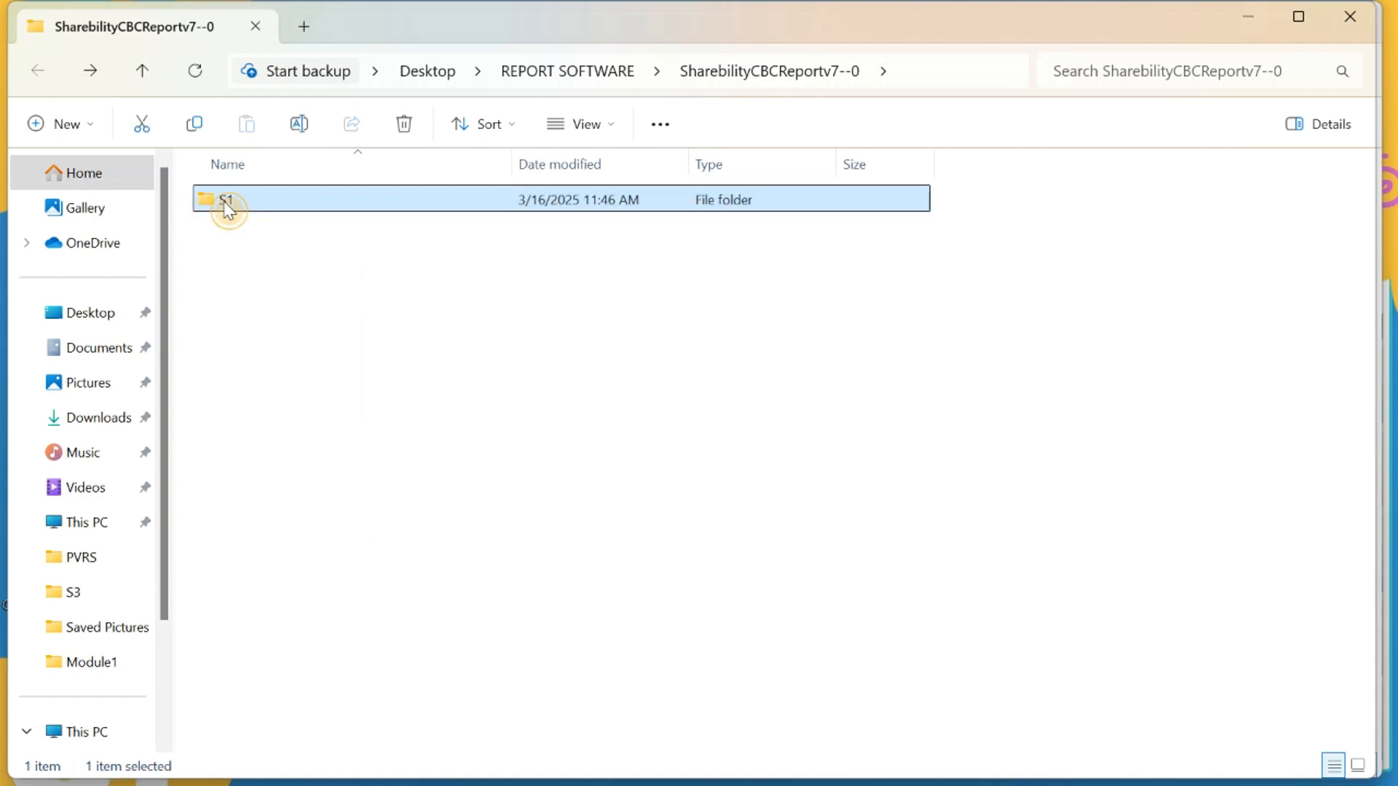
pyautogui.rightClick(232, 215)
pyautogui.click(295, 231)
pyautogui.click(316, 369)
pyautogui.rightClick(316, 370)
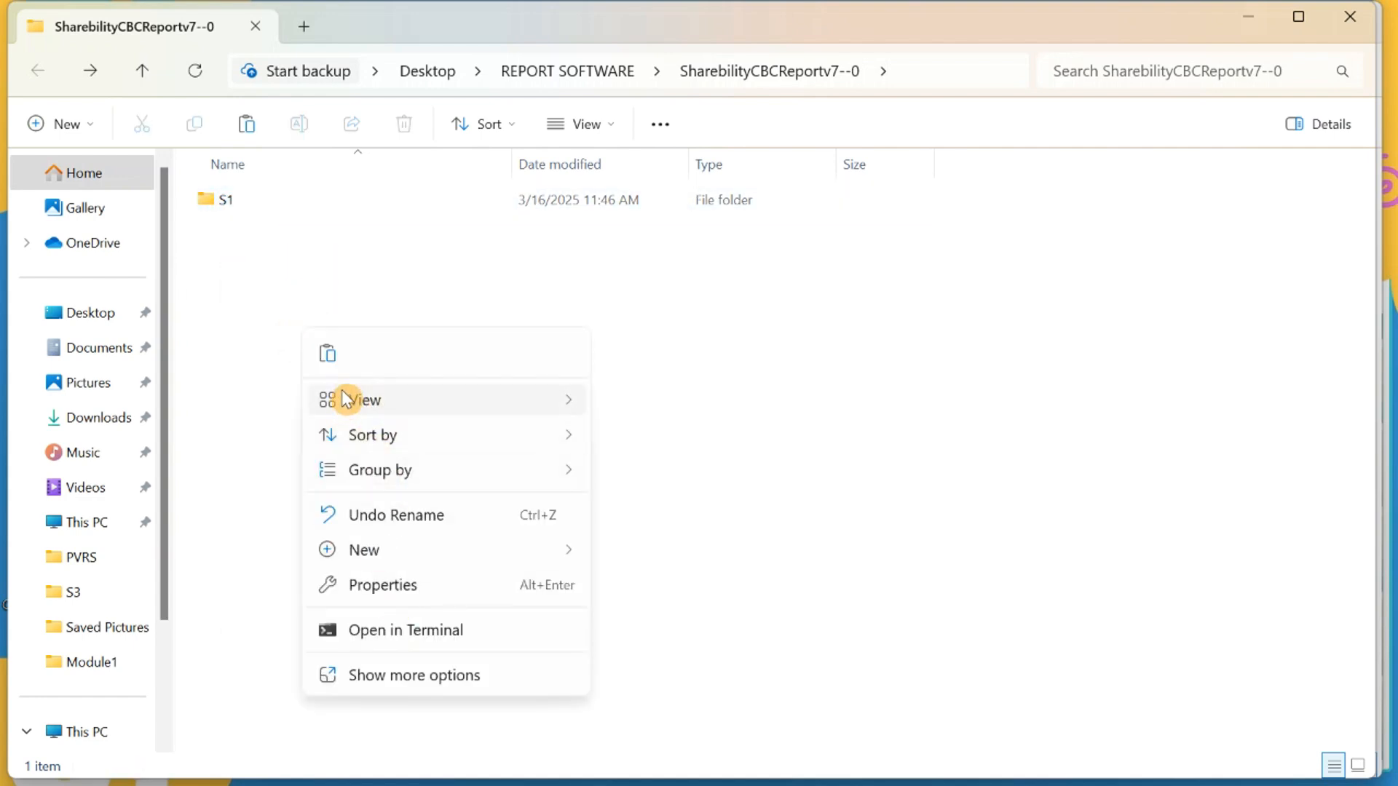
pyautogui.click(329, 354)
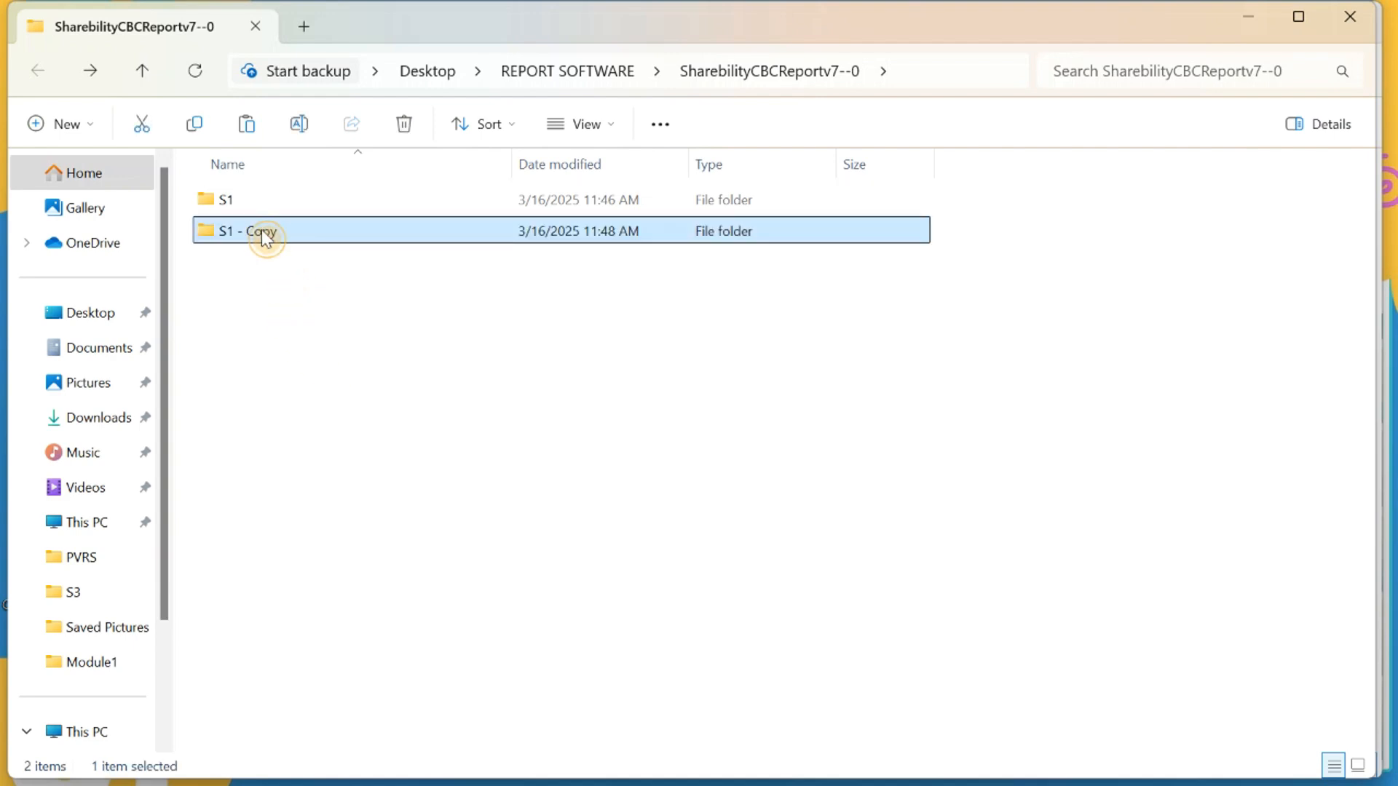
# Rename the copied S1 folder as S2.
pyautogui.rightClick(264, 237)
pyautogui.click(387, 640)
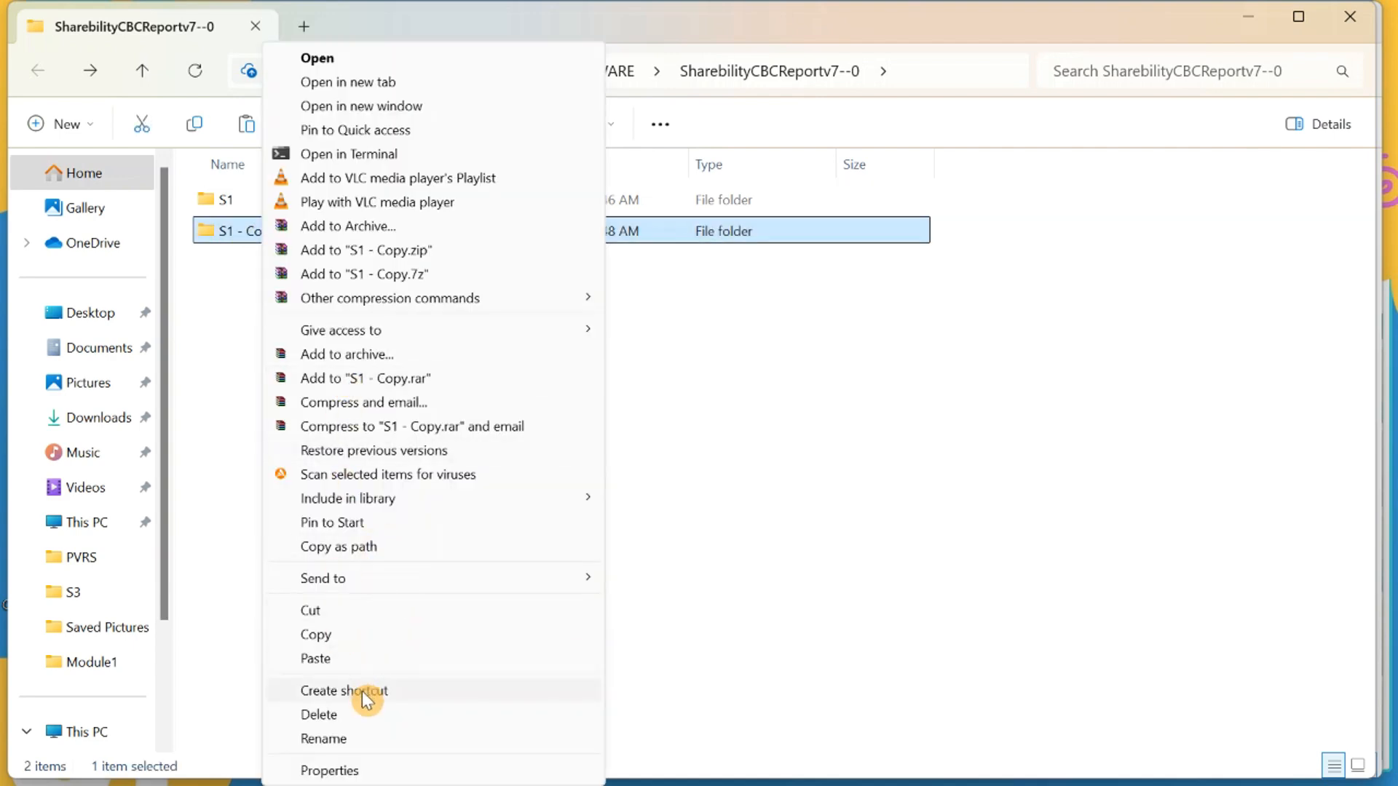
pyautogui.click(369, 737)
pyautogui.write('S')
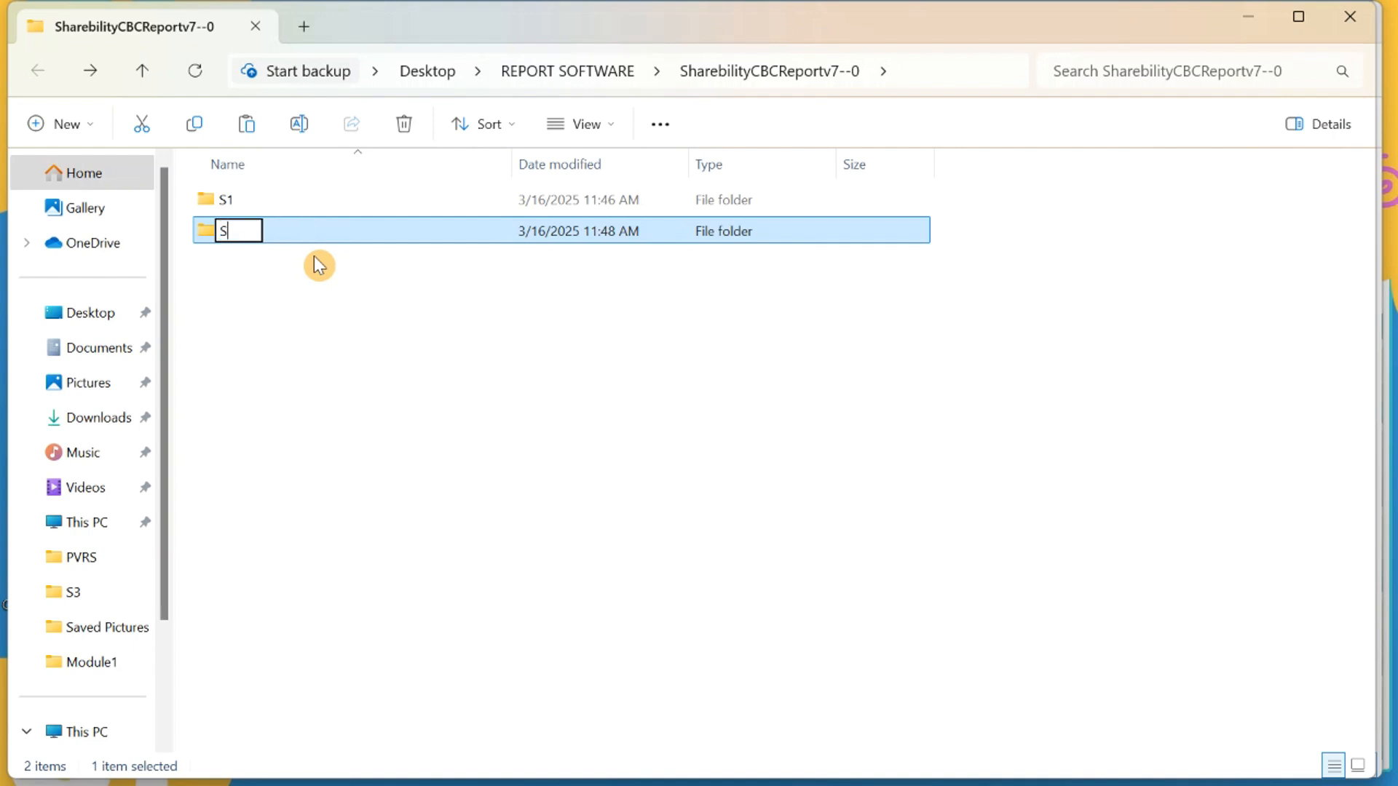
pyautogui.write('2')
pyautogui.press('Return')
pyautogui.click(219, 272)
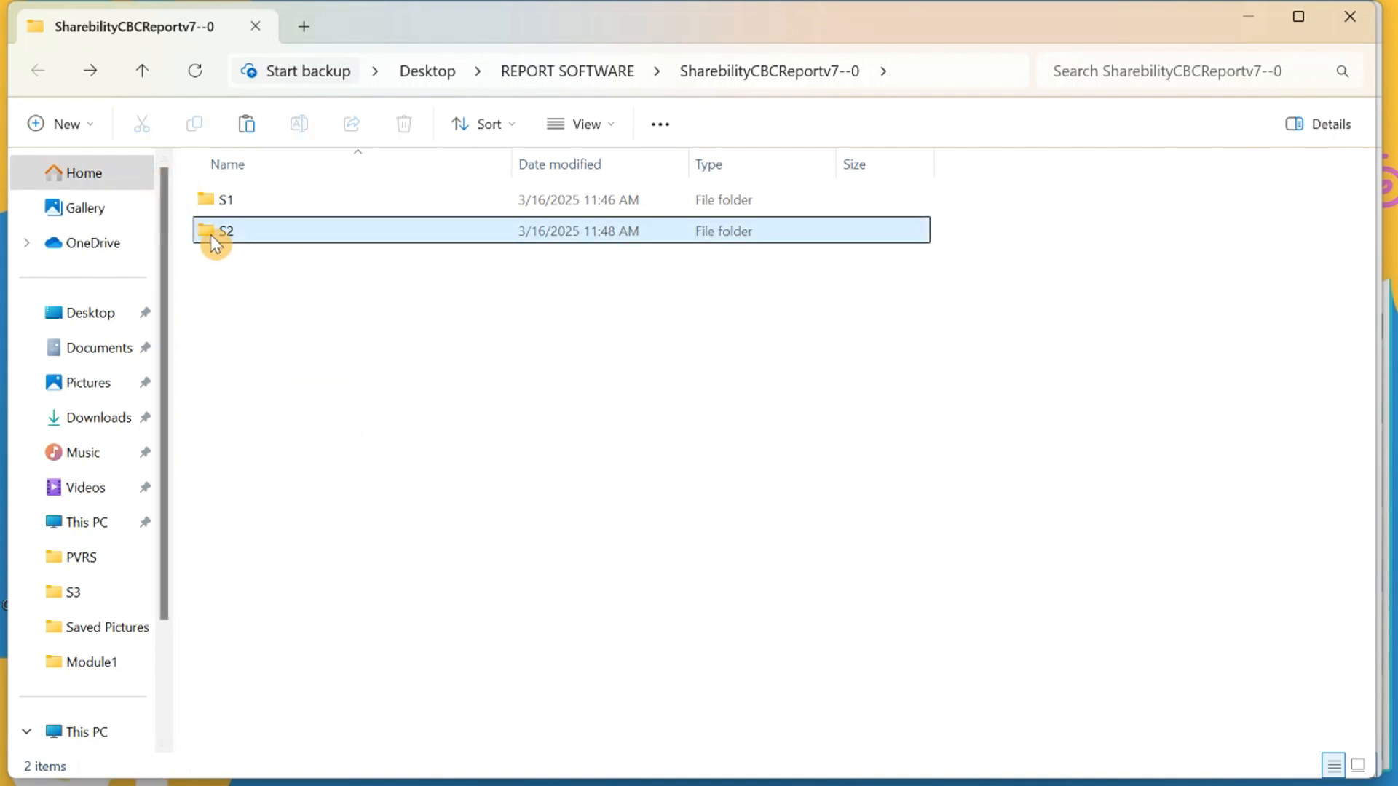
# Make a copy of the S2 folder in the same location.
pyautogui.rightClick(211, 234)
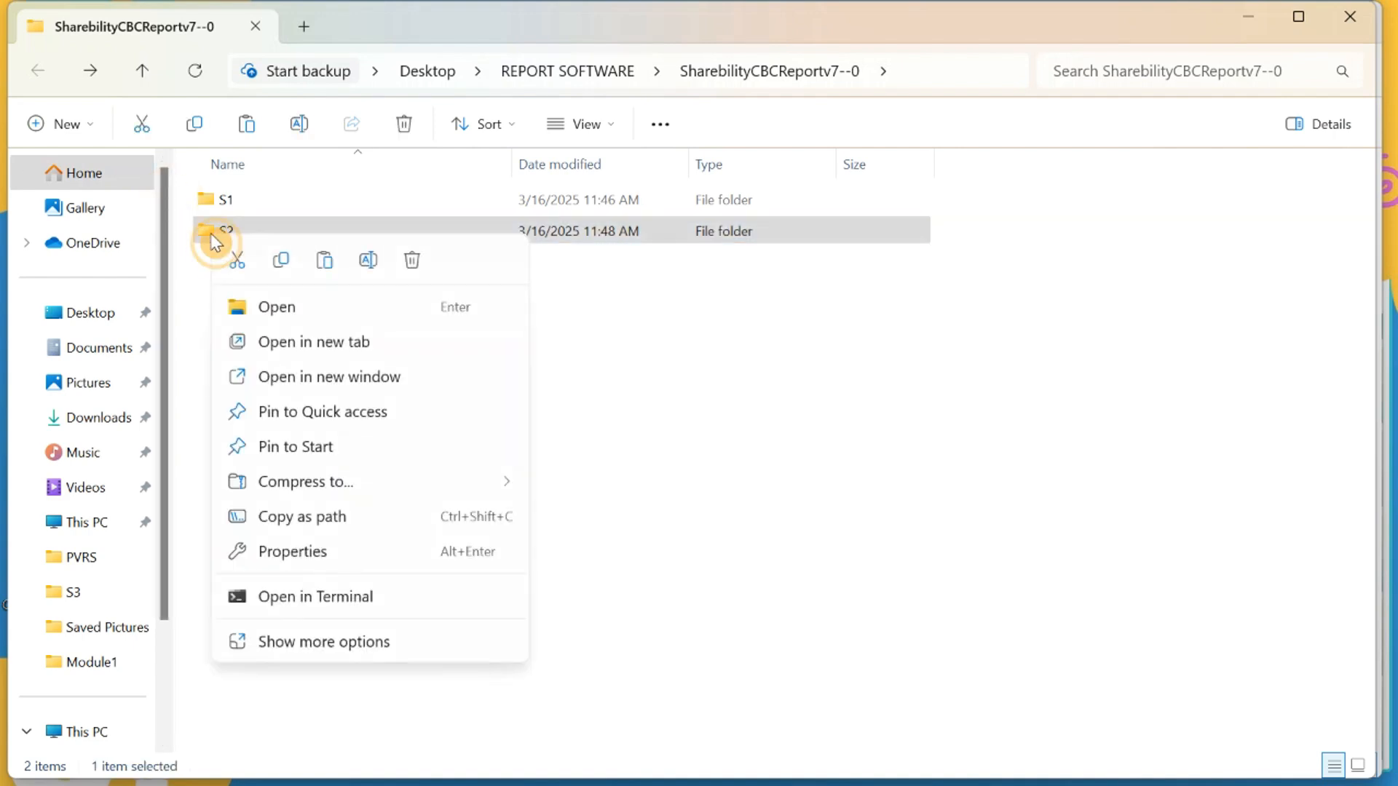
pyautogui.click(284, 262)
pyautogui.rightClick(284, 335)
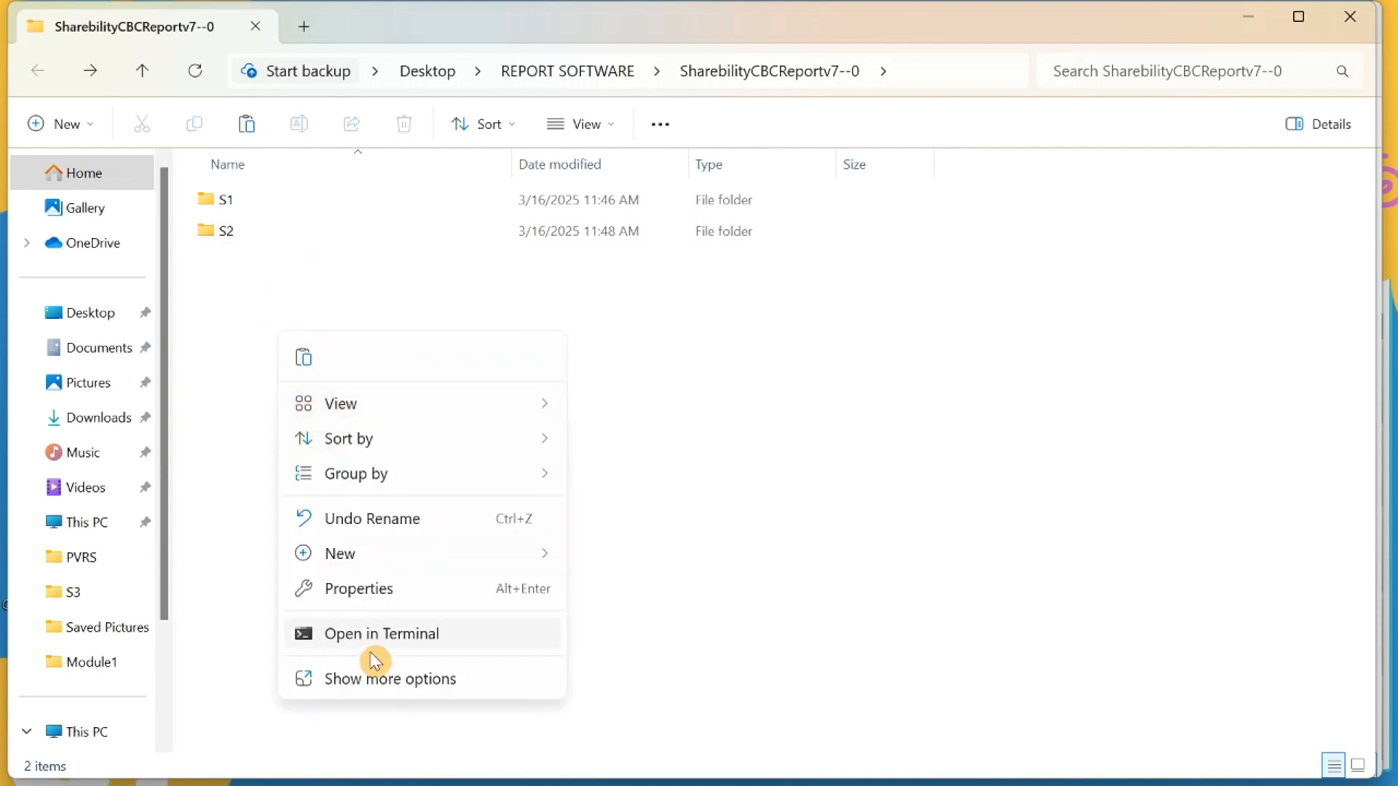
pyautogui.click(366, 677)
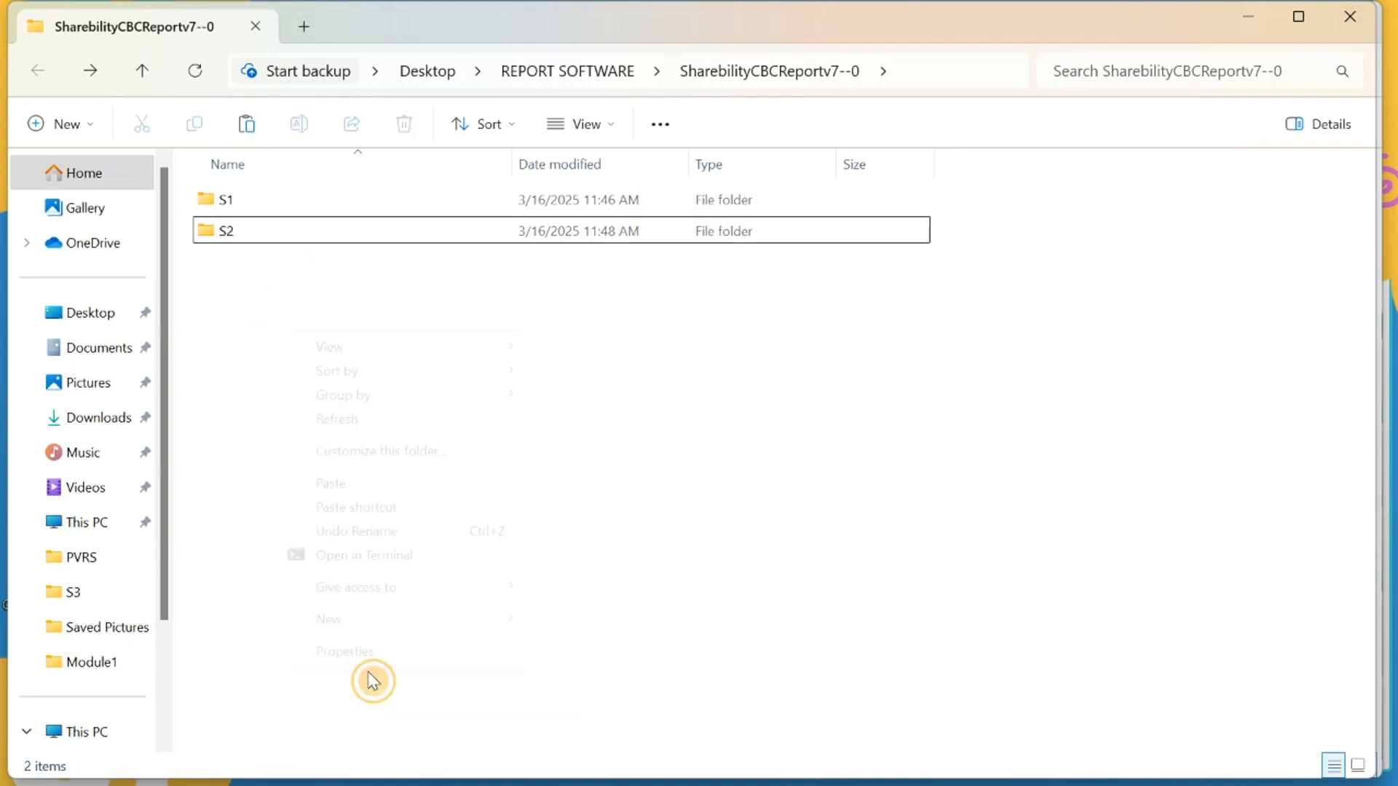
pyautogui.click(347, 487)
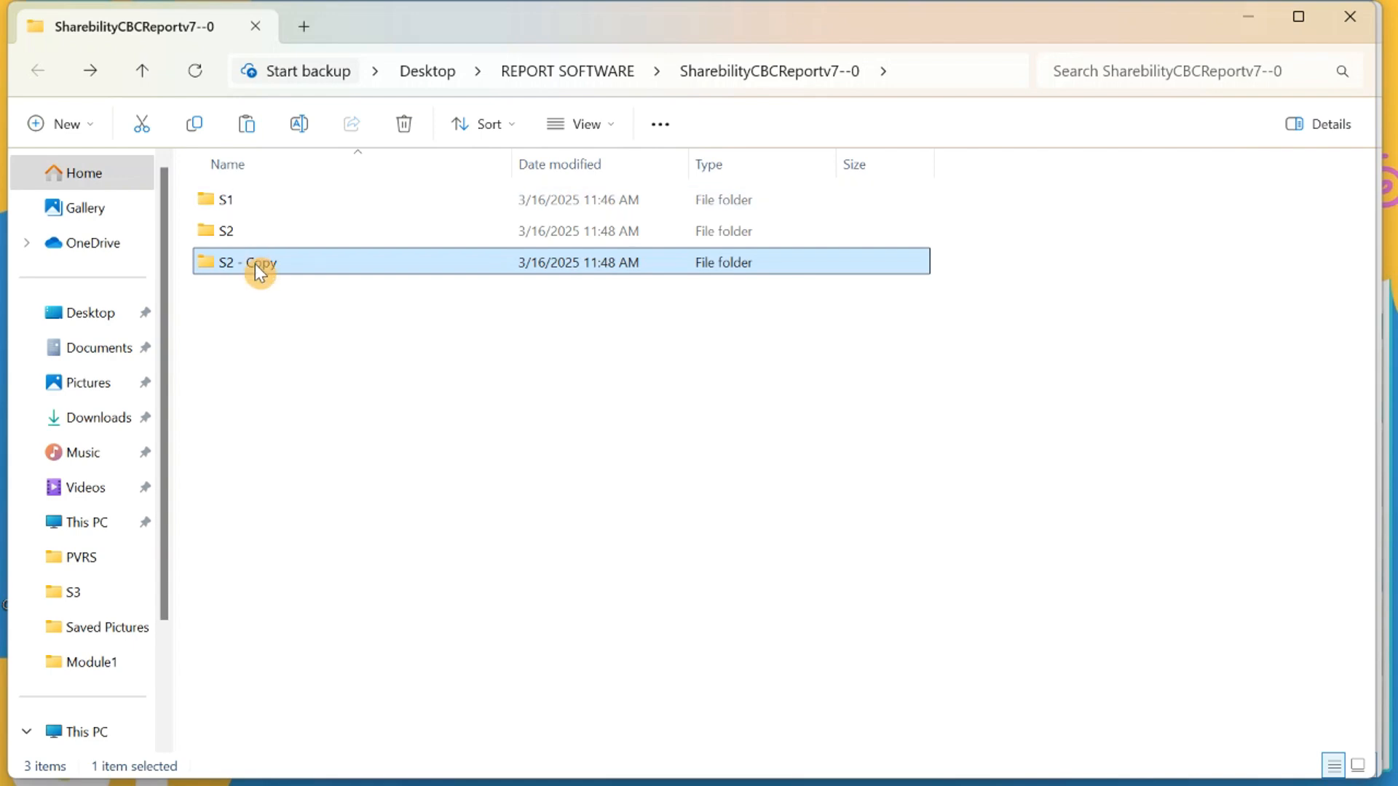
# Rename the copied S2 folder as S3.
pyautogui.rightClick(259, 269)
pyautogui.click(351, 647)
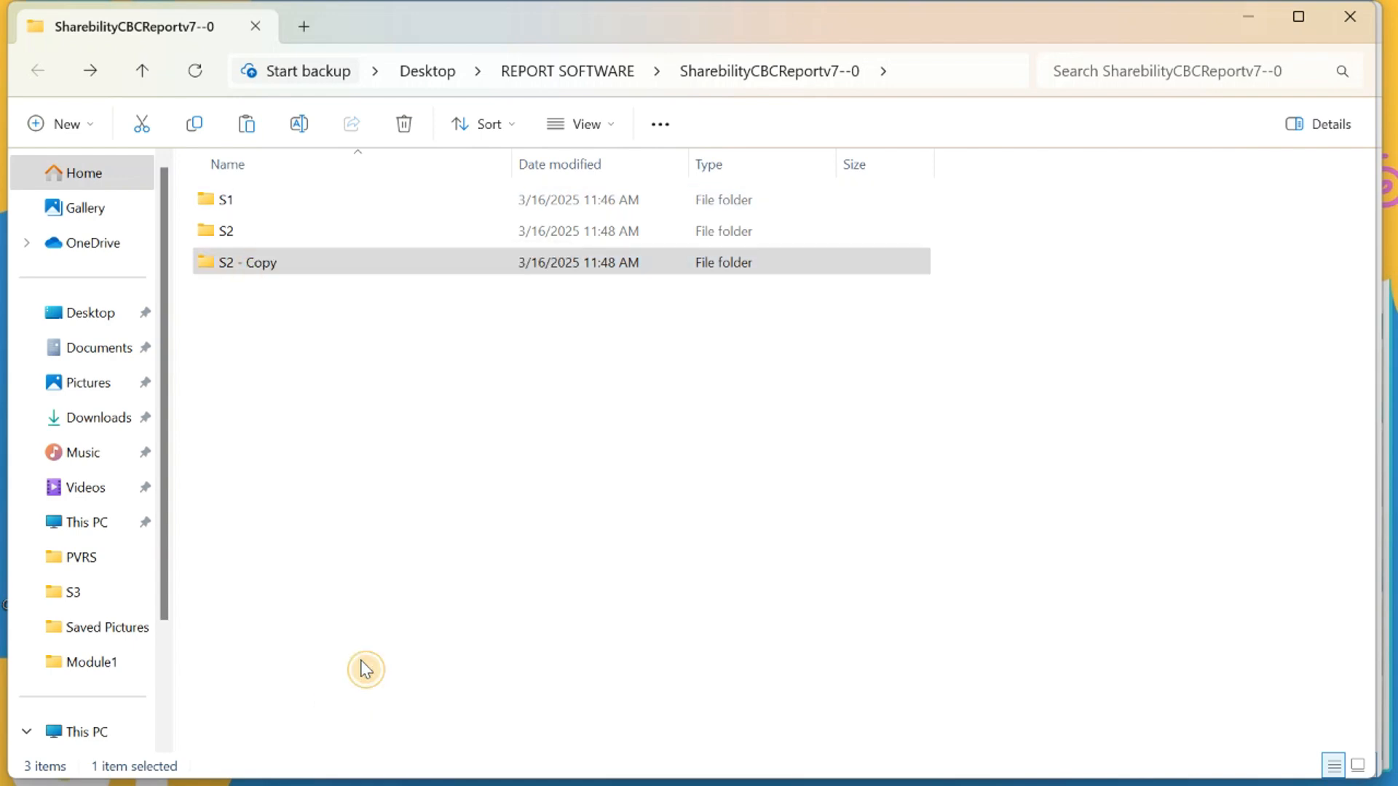
pyautogui.click(343, 739)
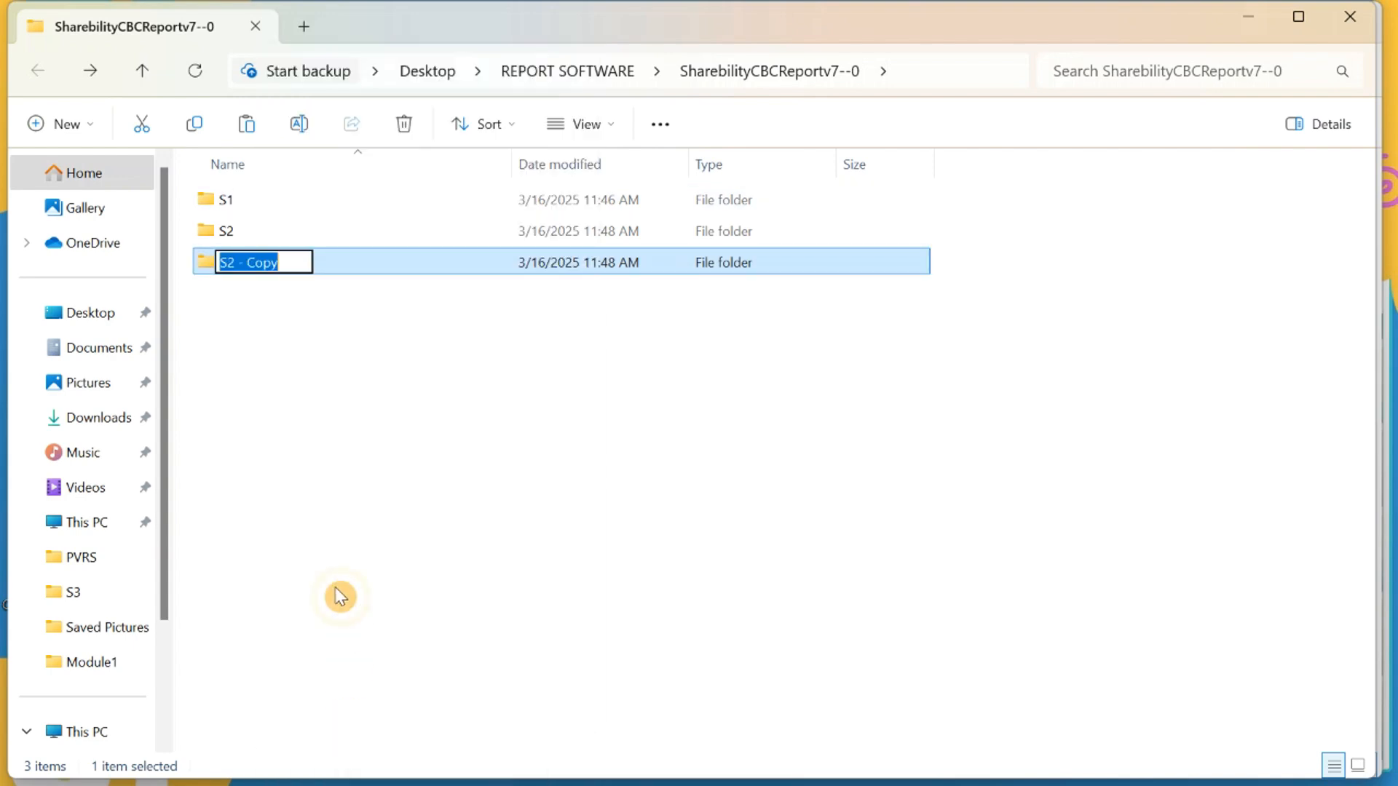
pyautogui.write('S3')
pyautogui.click(352, 453)
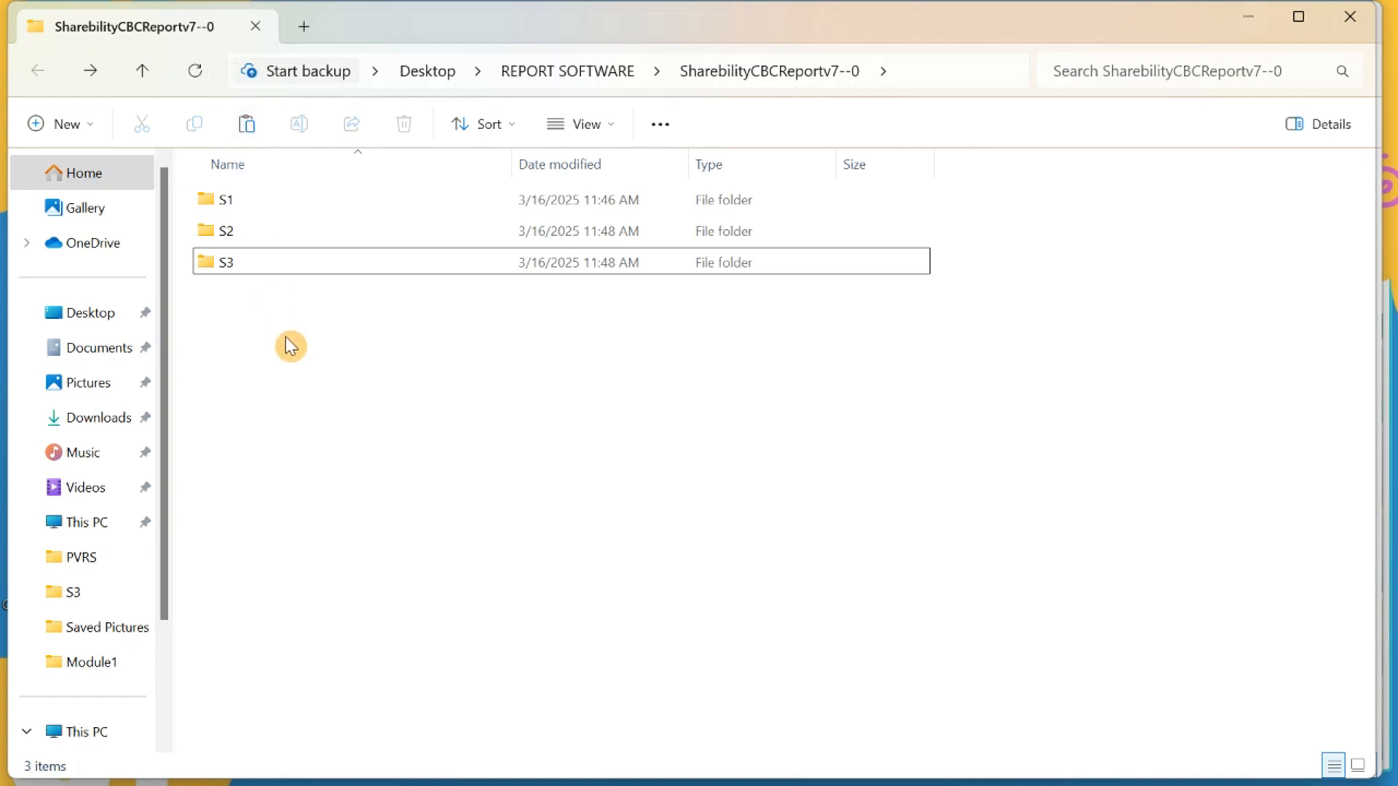
# Move the S1, S2 and S3 folders to the desktop, closing the open folder windows.
pyautogui.moveTo(285, 336); pyautogui.dragTo(228, 199)
pyautogui.rightClick(231, 203)
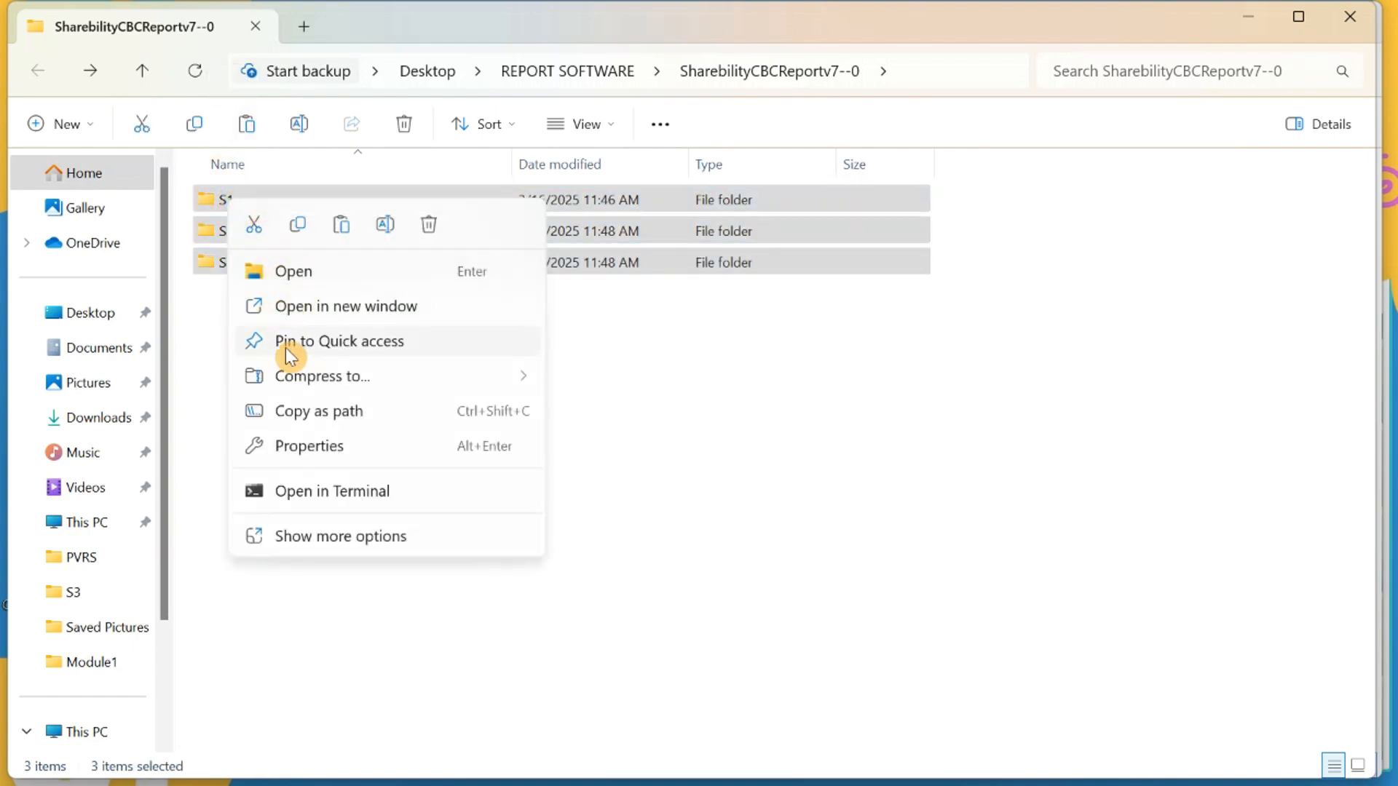
pyautogui.click(257, 227)
pyautogui.click(1356, 20)
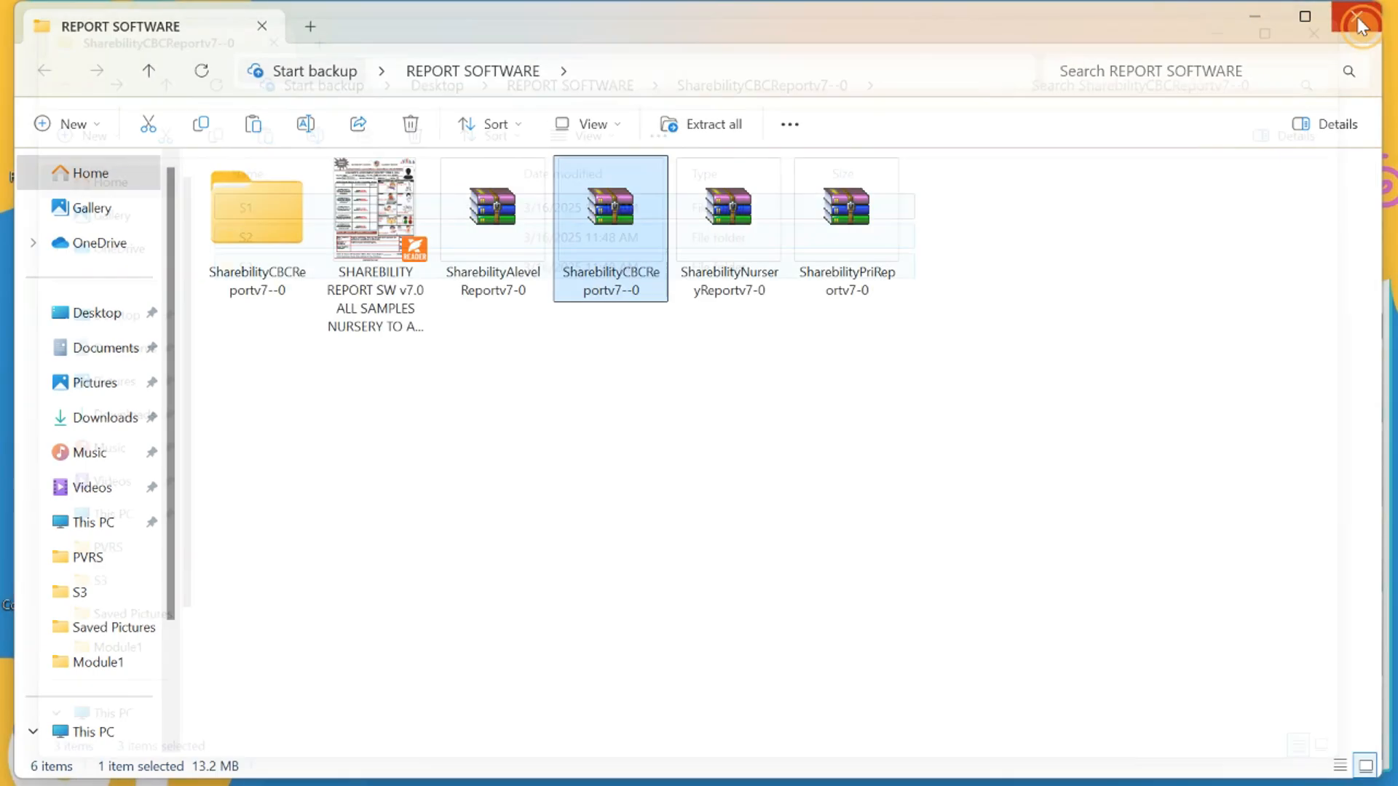
pyautogui.click(1359, 24)
pyautogui.rightClick(687, 194)
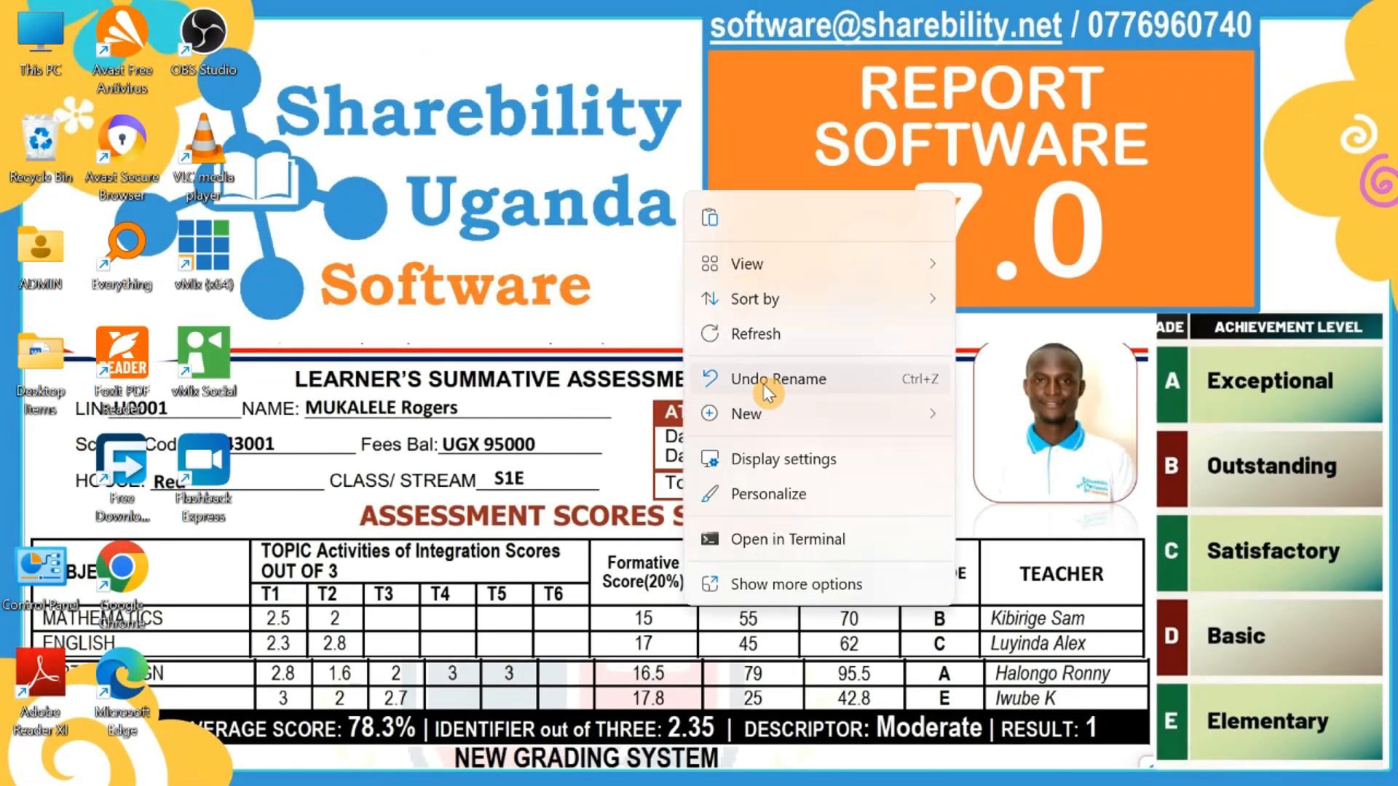
pyautogui.click(681, 233)
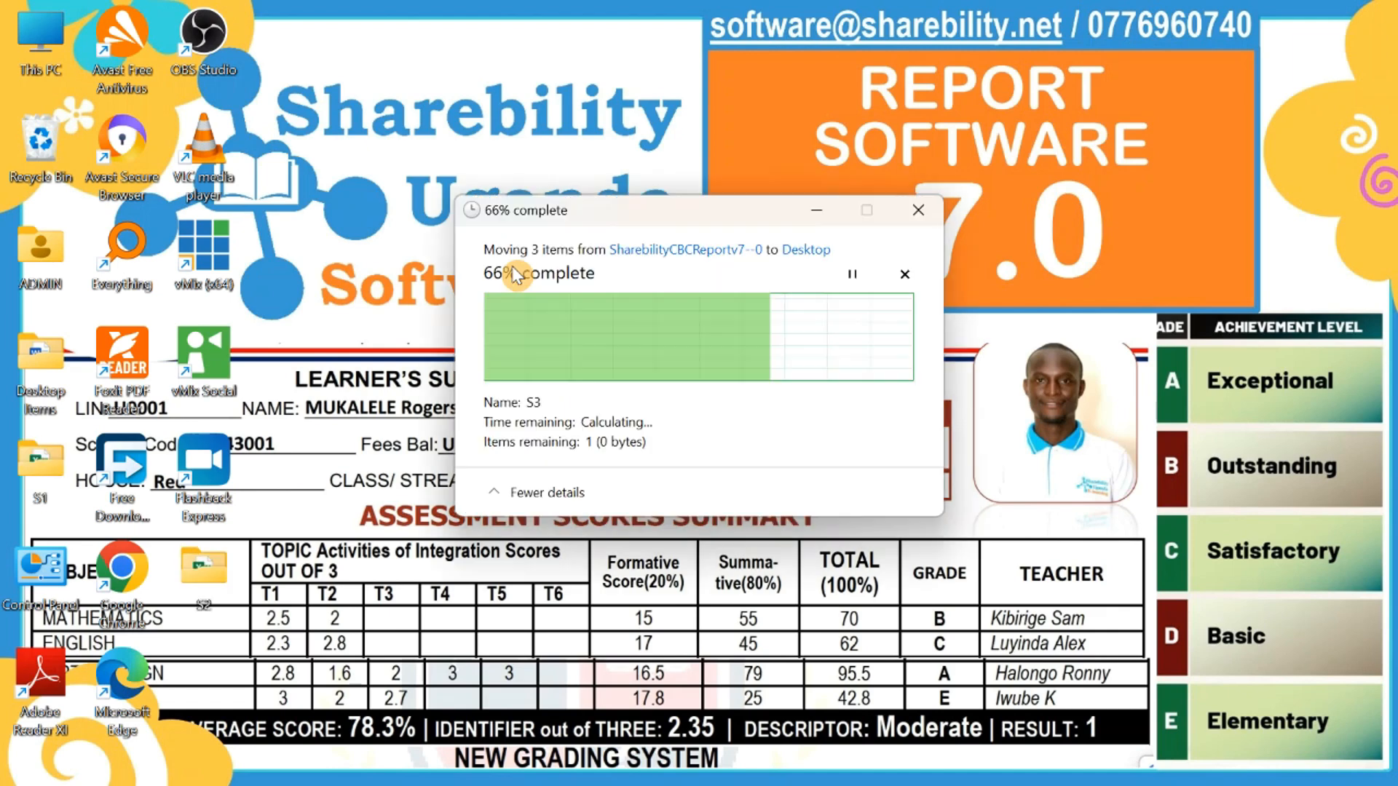
# Rearrange the class folders on the desktop so S2 sits beside S1 and S3 sits beneath S1.
pyautogui.moveTo(235, 565); pyautogui.dragTo(448, 40)
pyautogui.moveTo(29, 472); pyautogui.dragTo(612, 40)
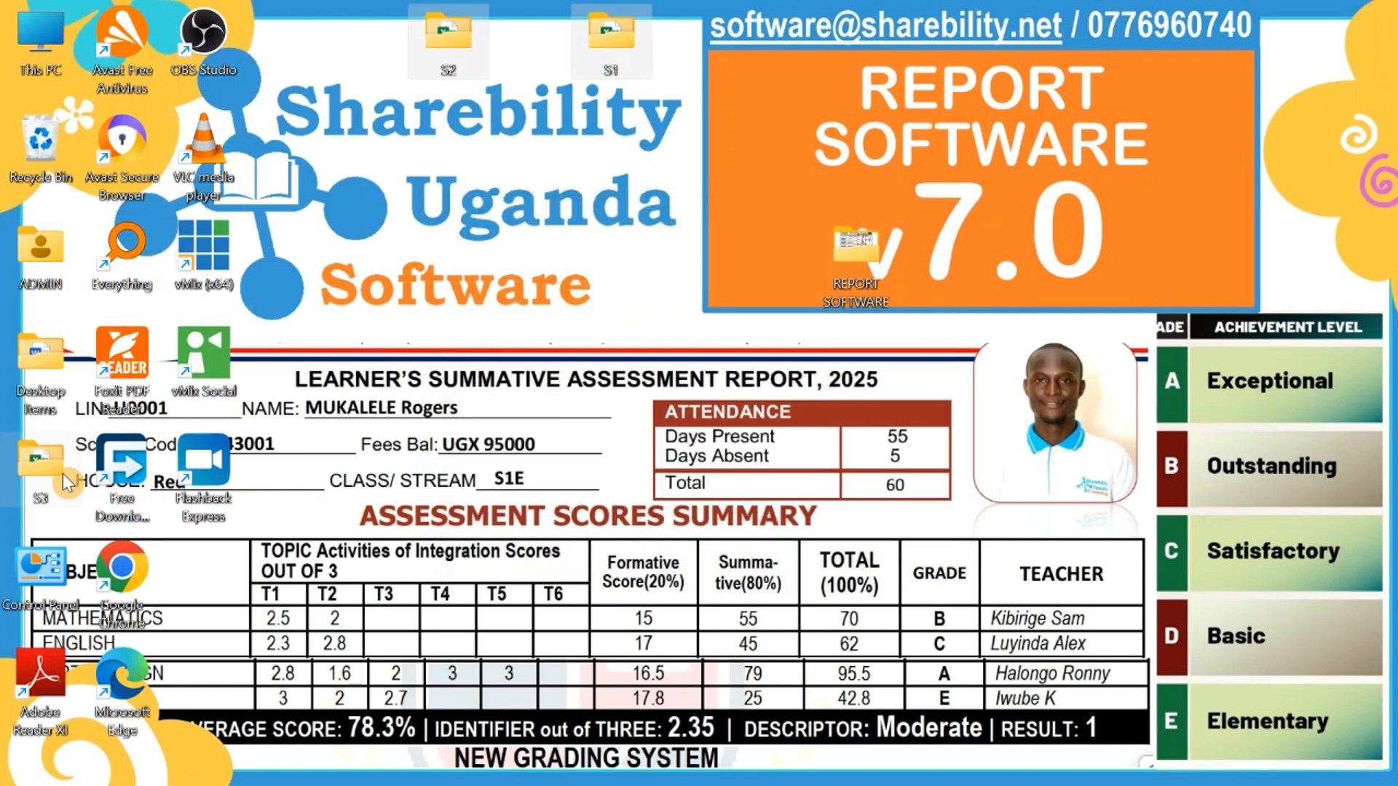
pyautogui.moveTo(40, 470); pyautogui.dragTo(622, 269)
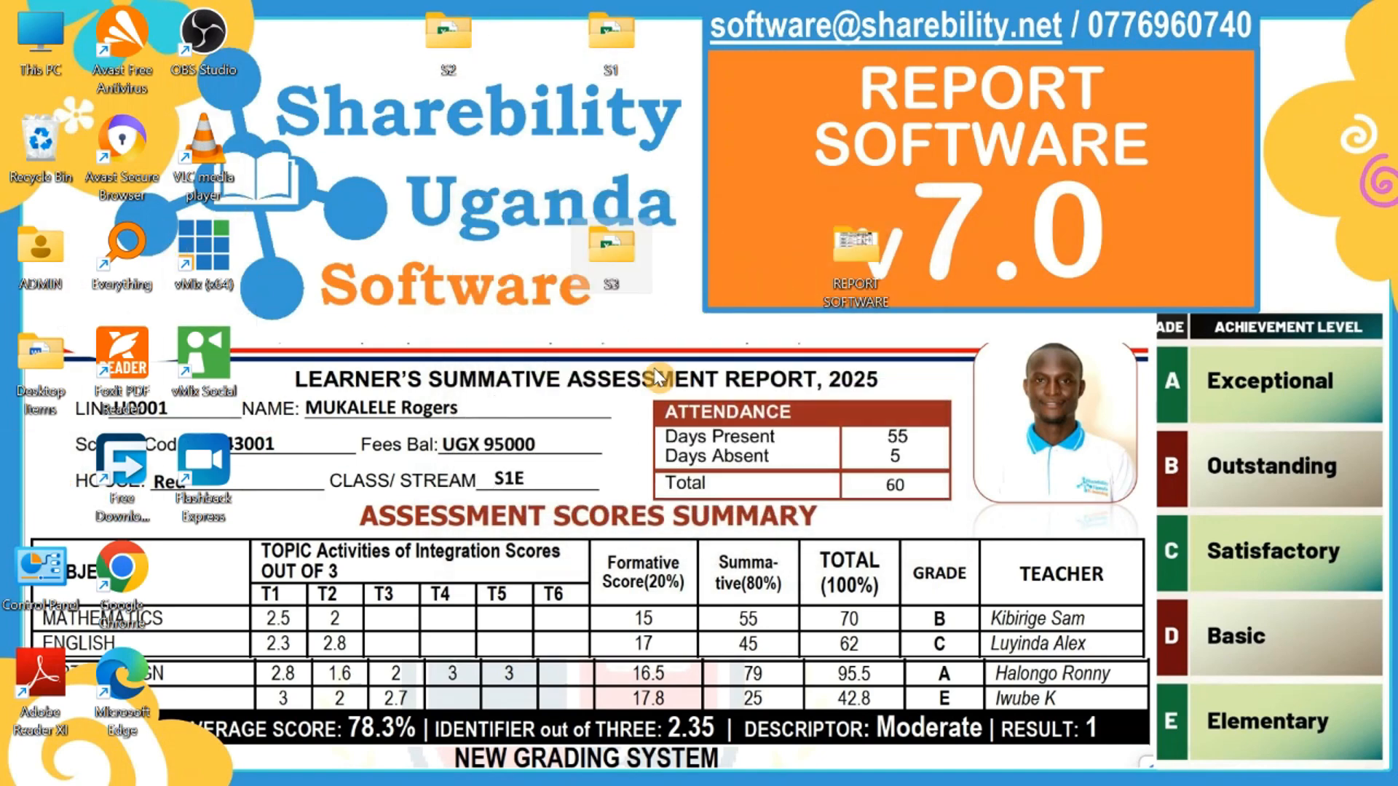
pyautogui.click(696, 542)
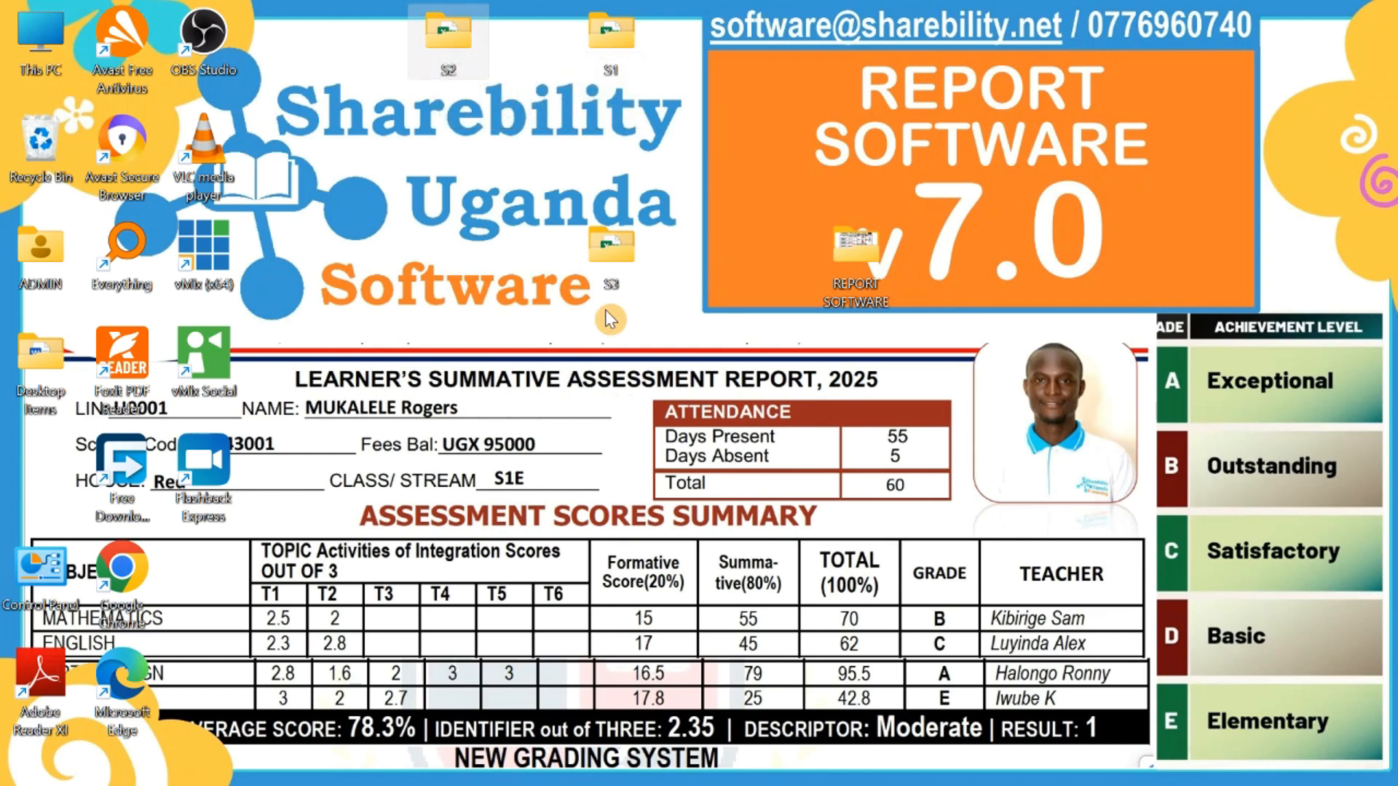
# Open the S1 folder and examine its data entry sheet, project work report generator, report system and Read Me files.
pyautogui.doubleClick(612, 37)
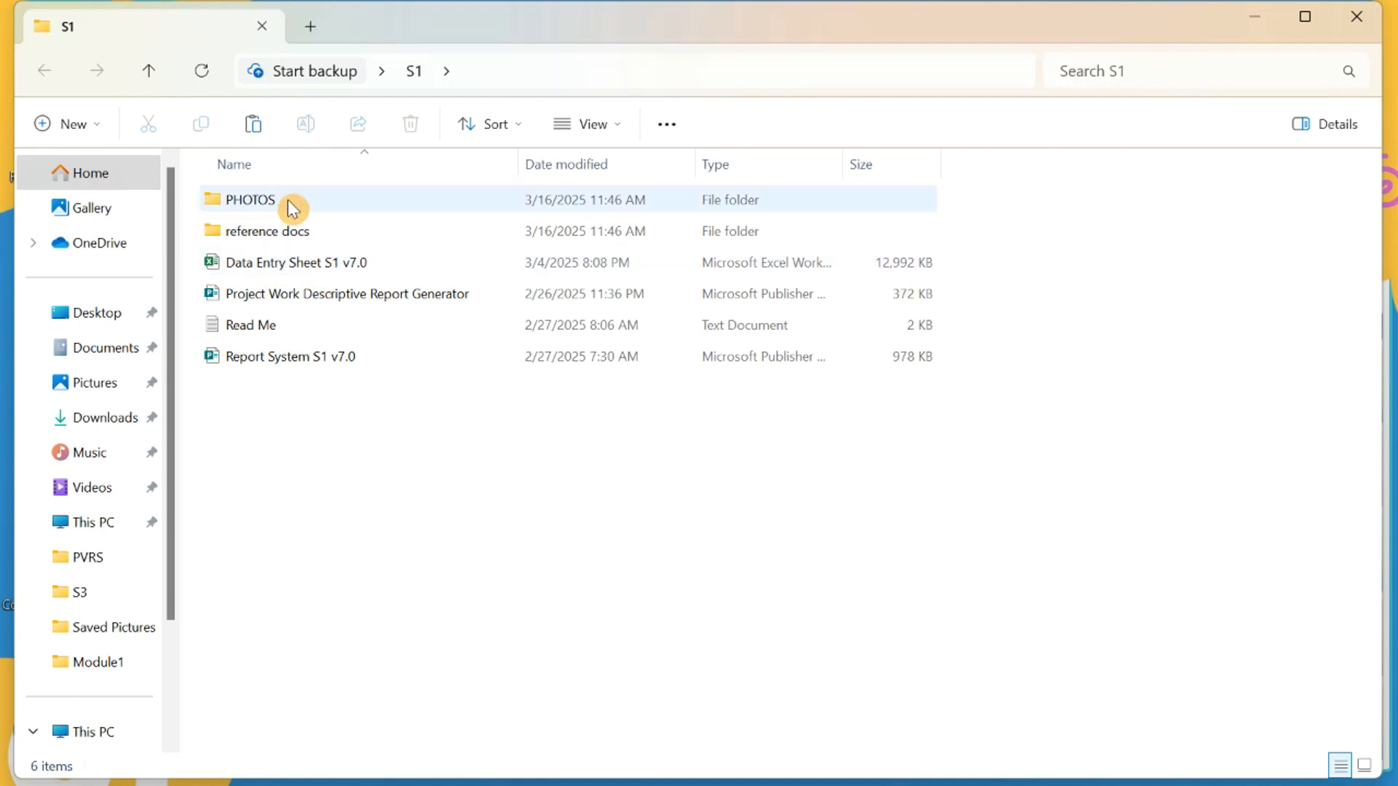
pyautogui.click(307, 262)
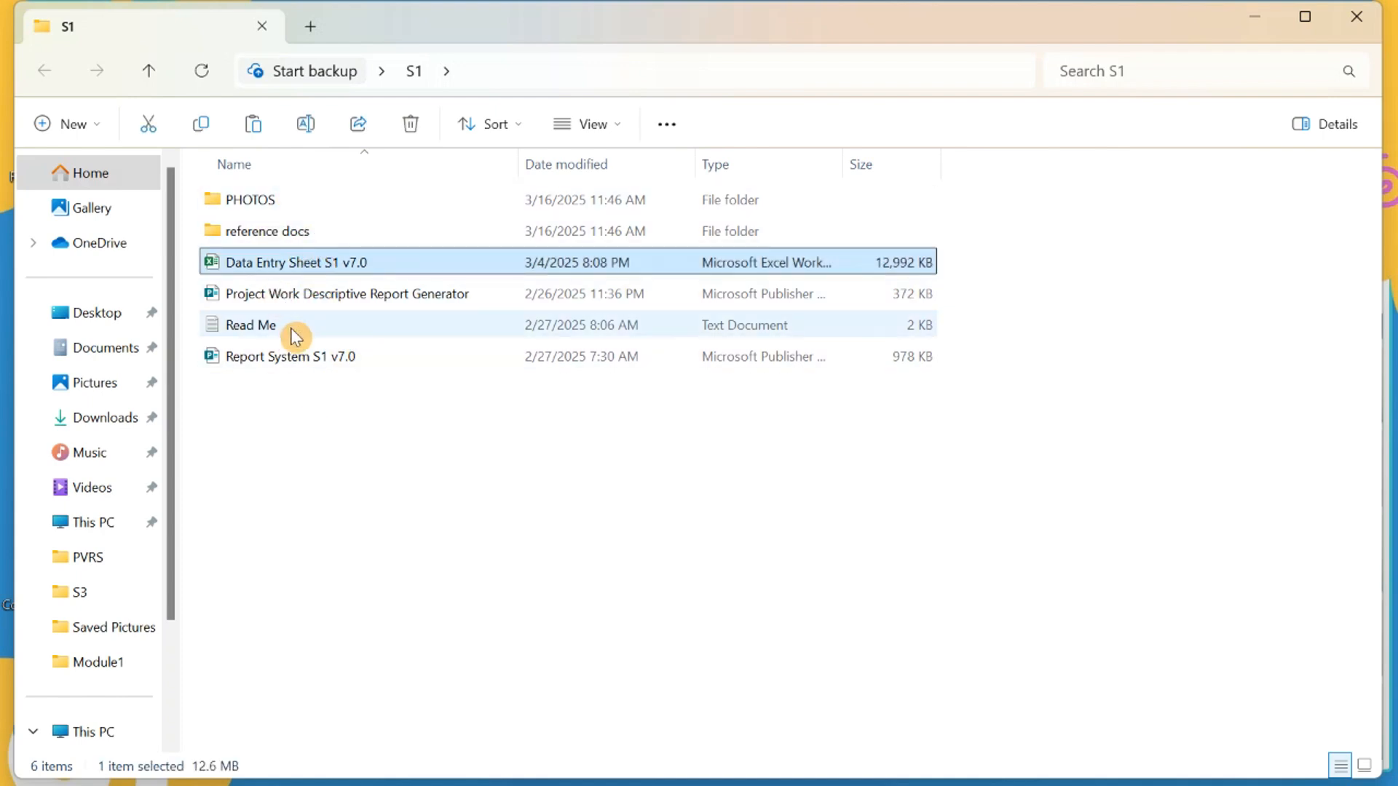
pyautogui.click(301, 298)
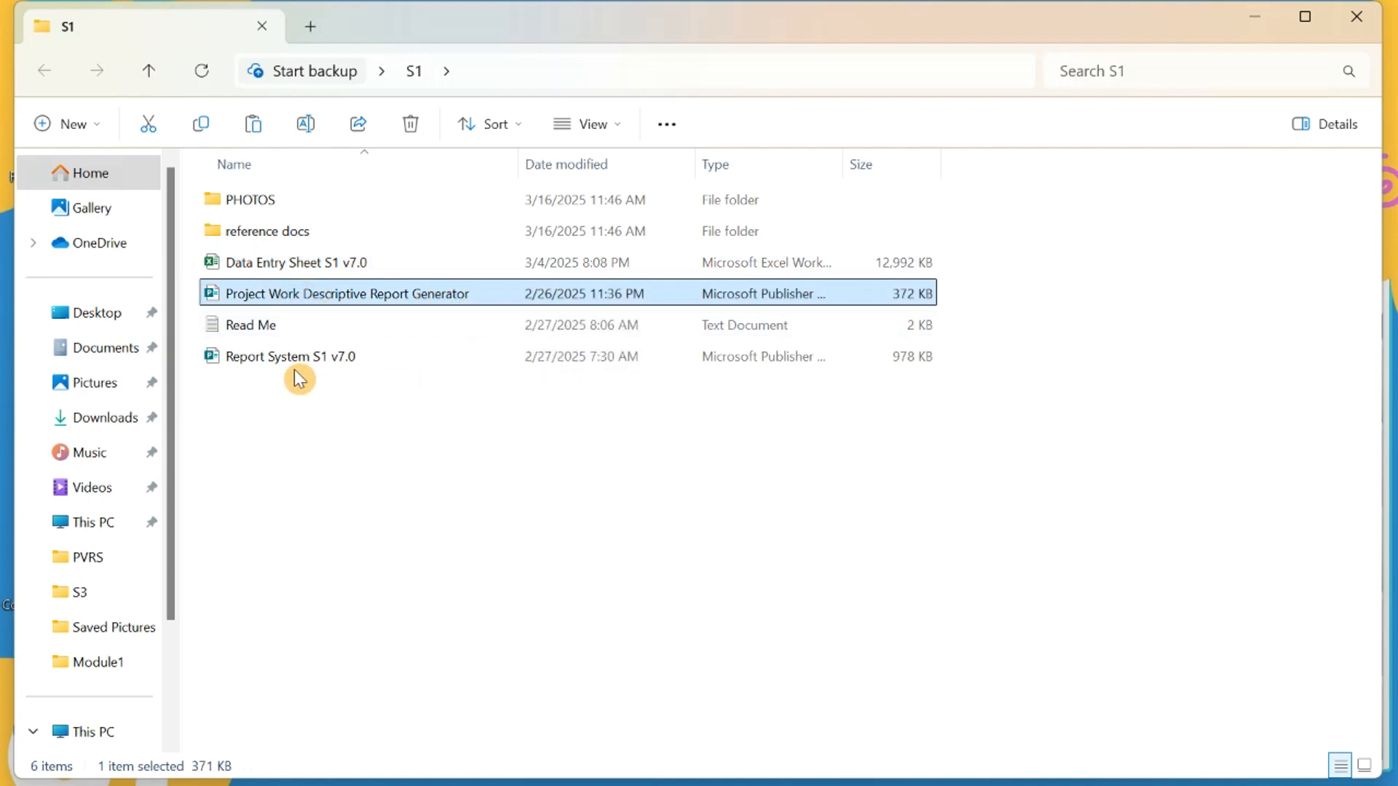
pyautogui.click(318, 360)
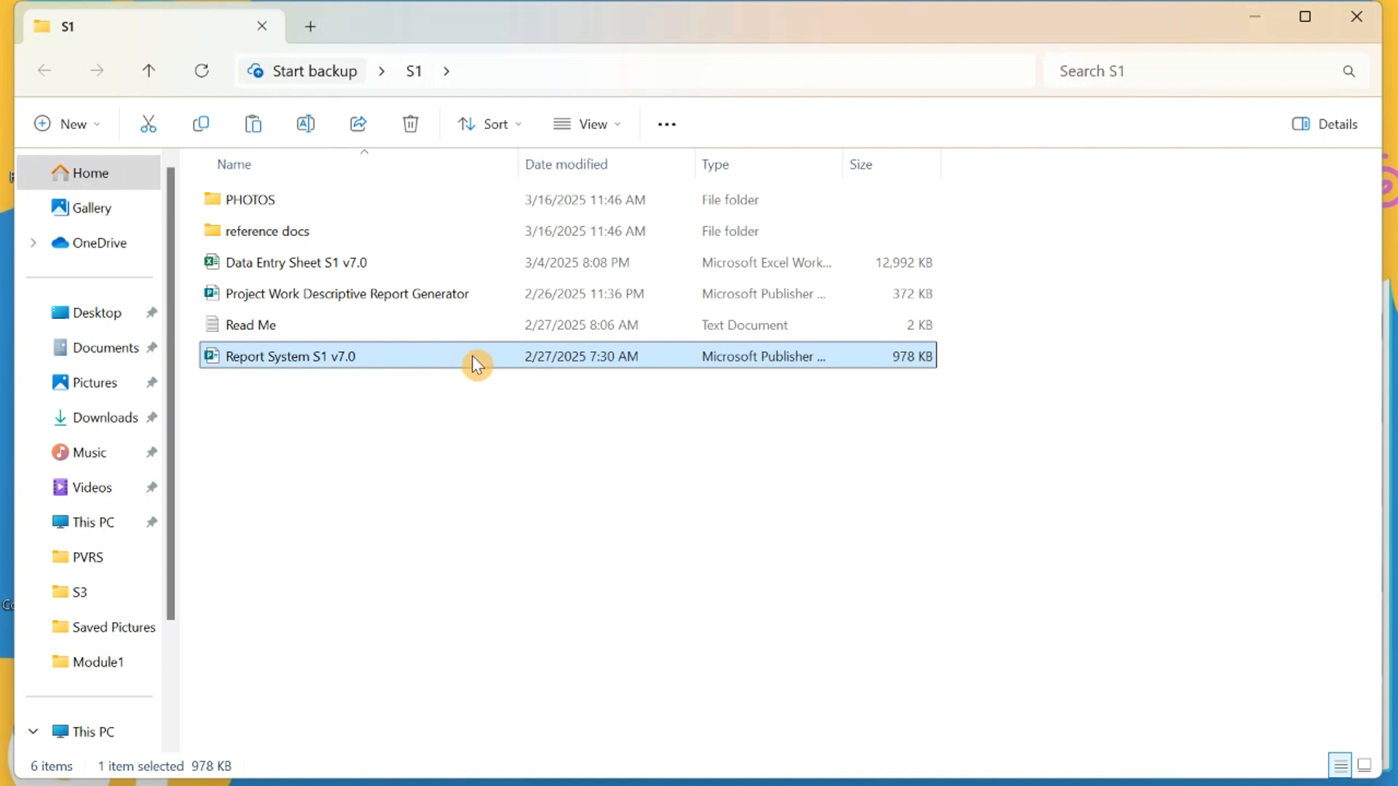
pyautogui.click(292, 324)
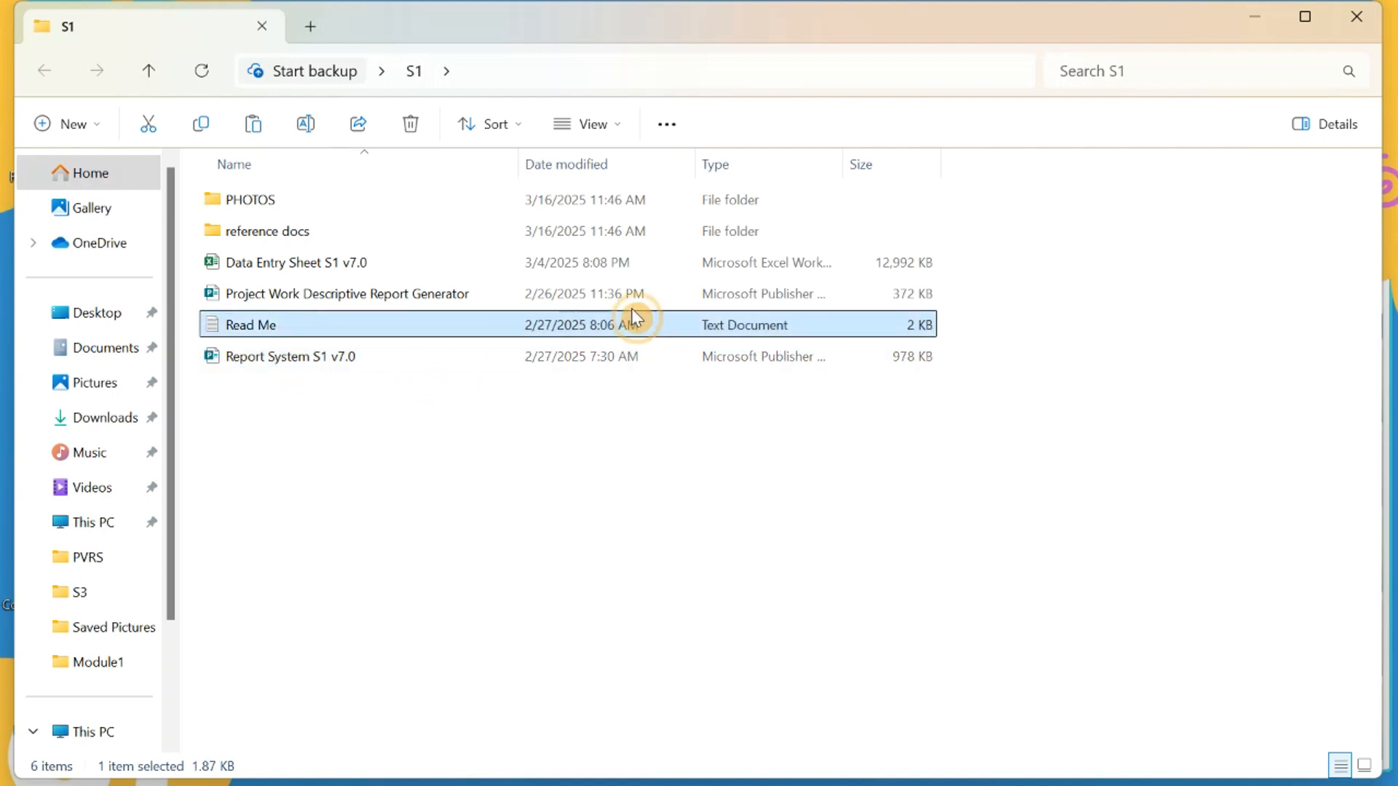
# Examine the contents of the PHOTOS and reference docs folders inside S1, returning to the S1 folder.
pyautogui.doubleClick(288, 202)
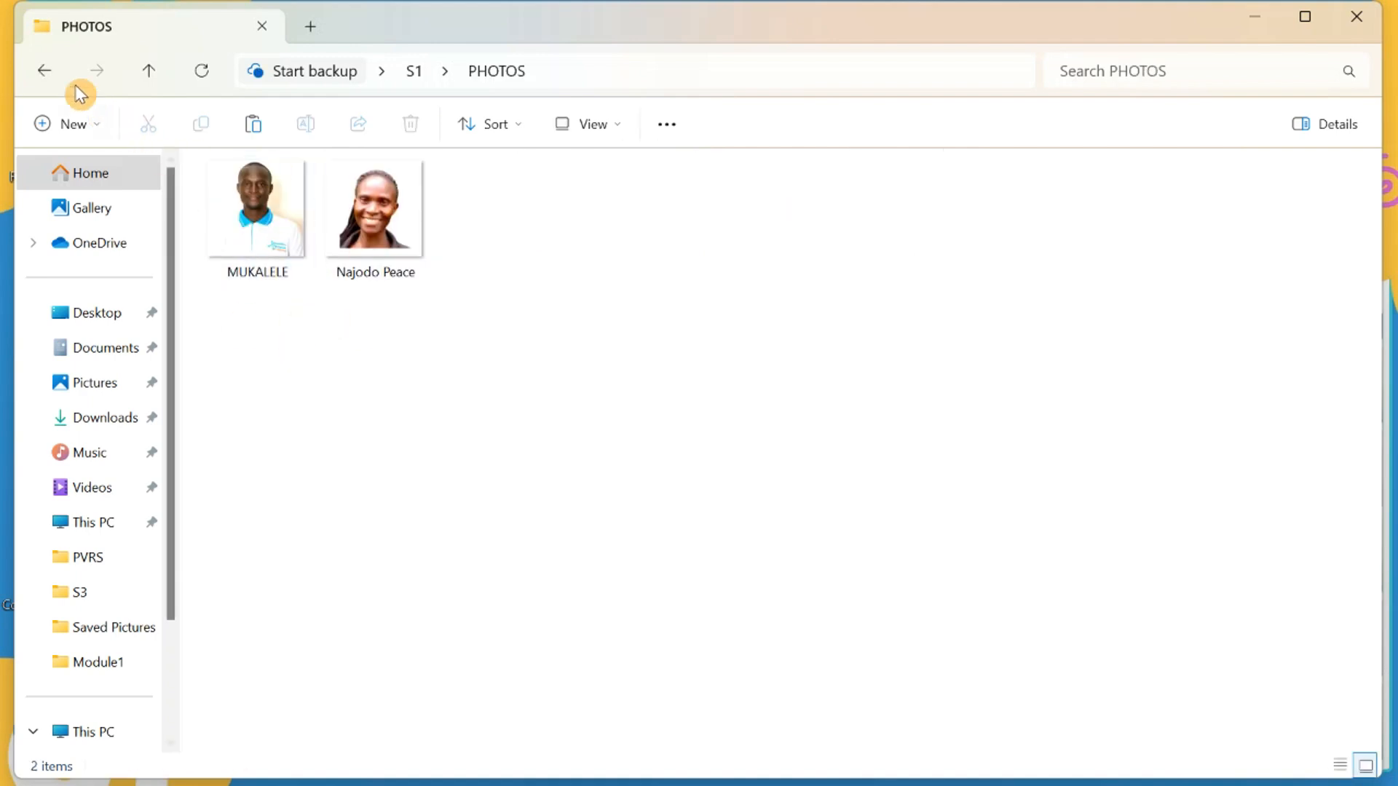
pyautogui.click(45, 70)
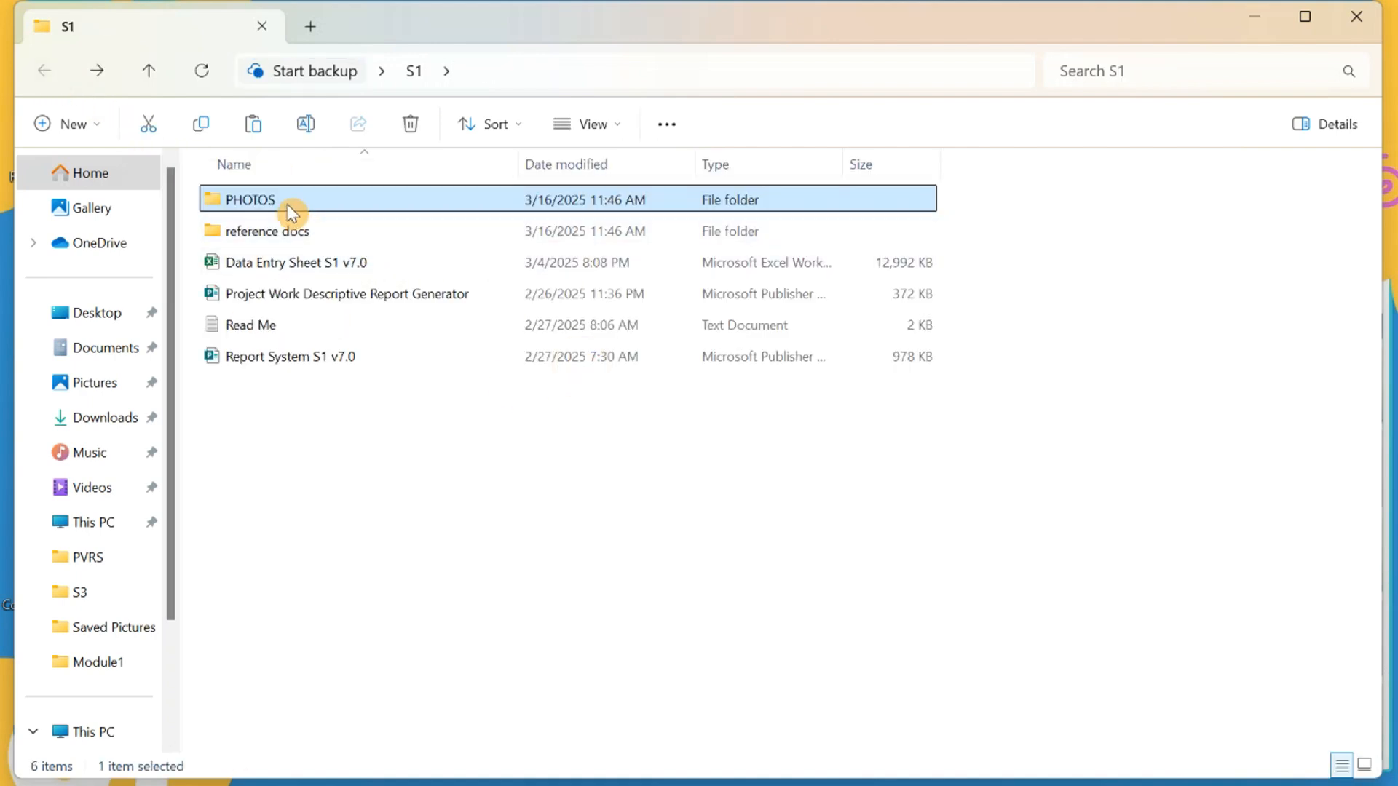
pyautogui.doubleClick(290, 207)
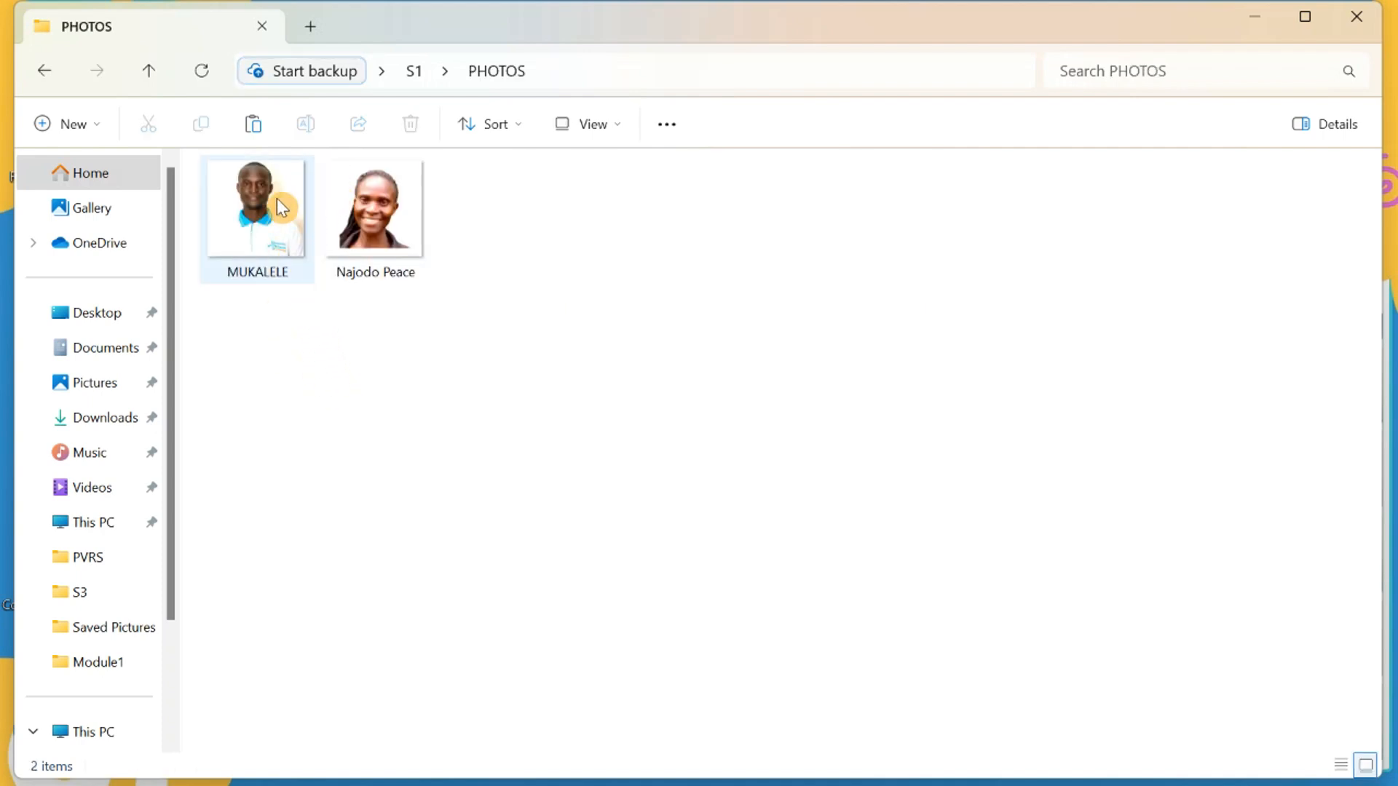
pyautogui.click(46, 74)
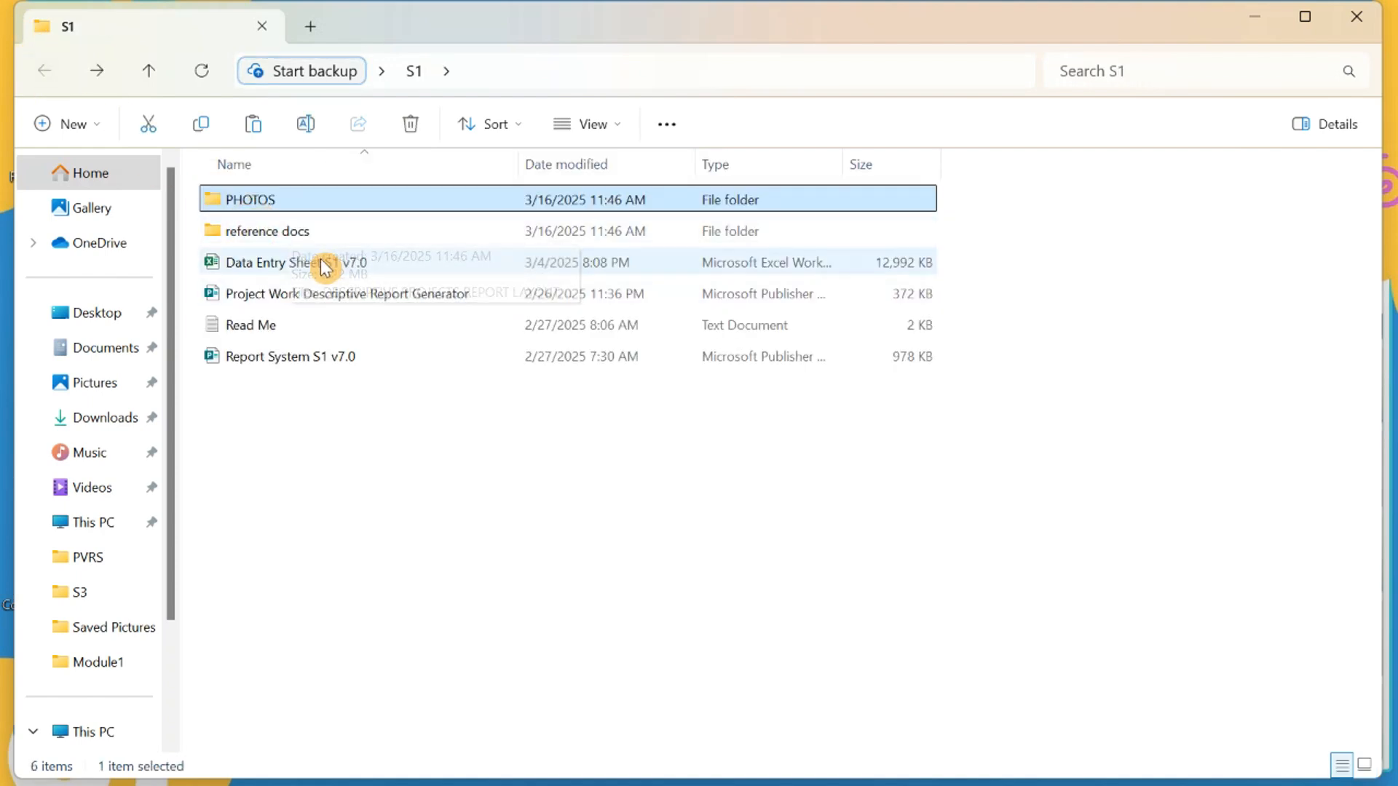
pyautogui.doubleClick(308, 241)
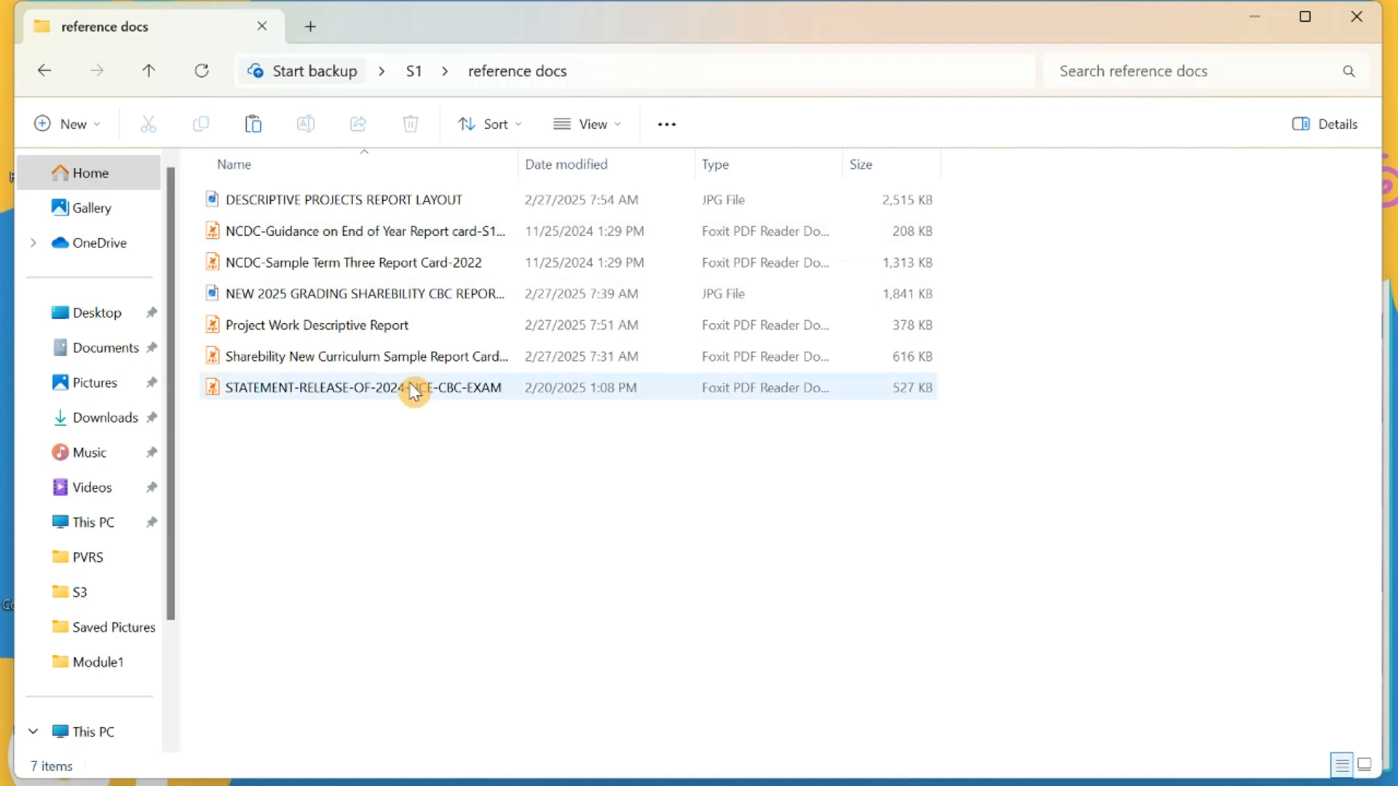
pyautogui.click(51, 73)
pyautogui.click(396, 410)
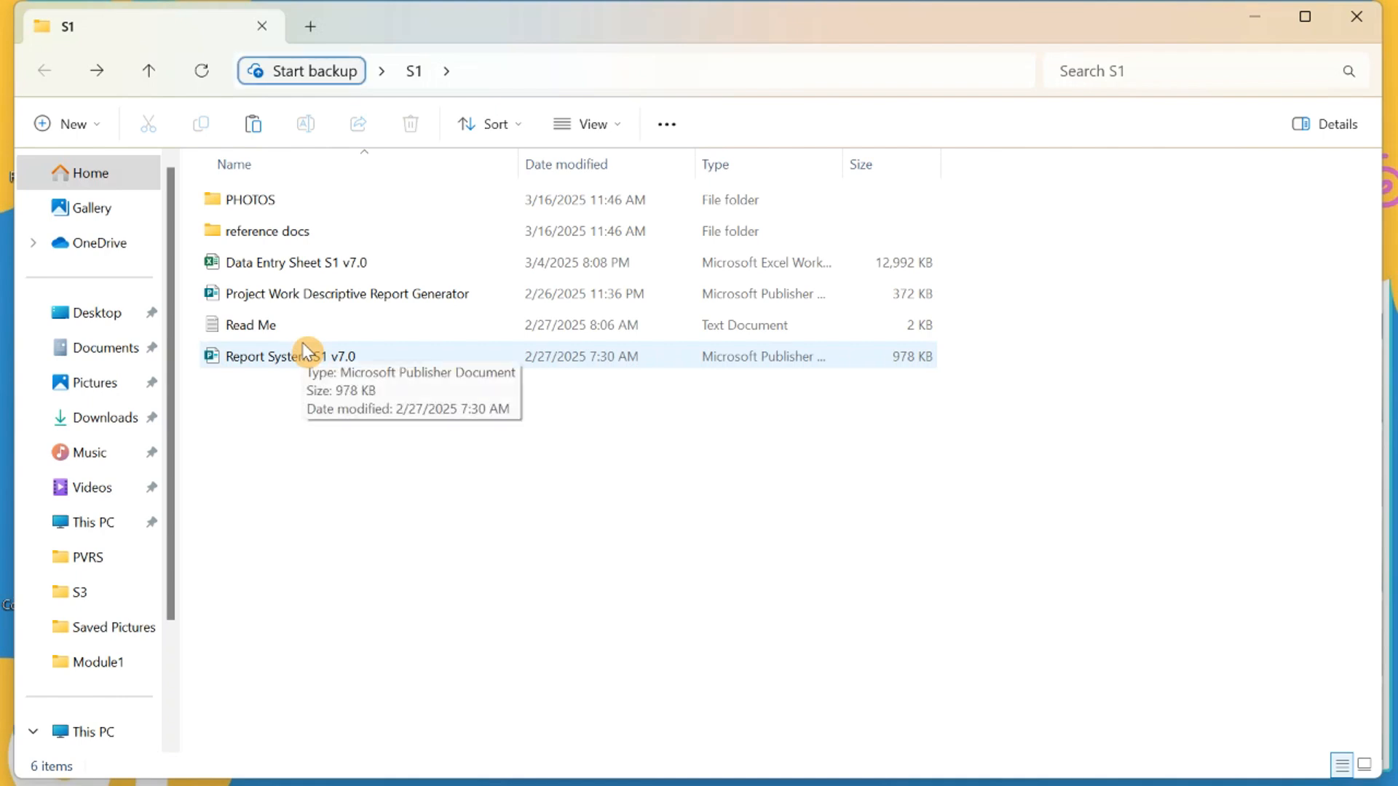
# Open the Data Entry Sheet S1 v7.0 workbook from the S1 folder and look over its class teacher sheet.
pyautogui.click(325, 270)
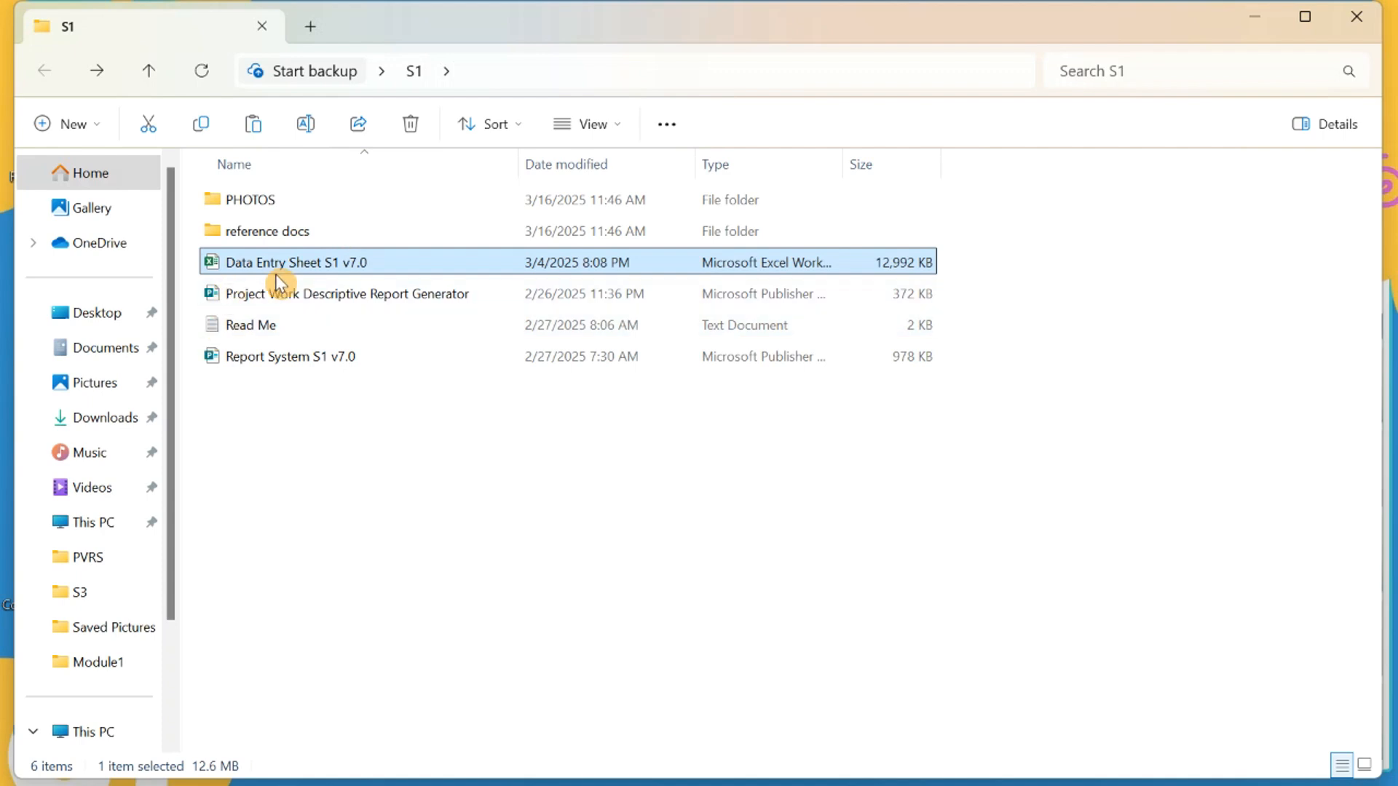
pyautogui.doubleClick(371, 264)
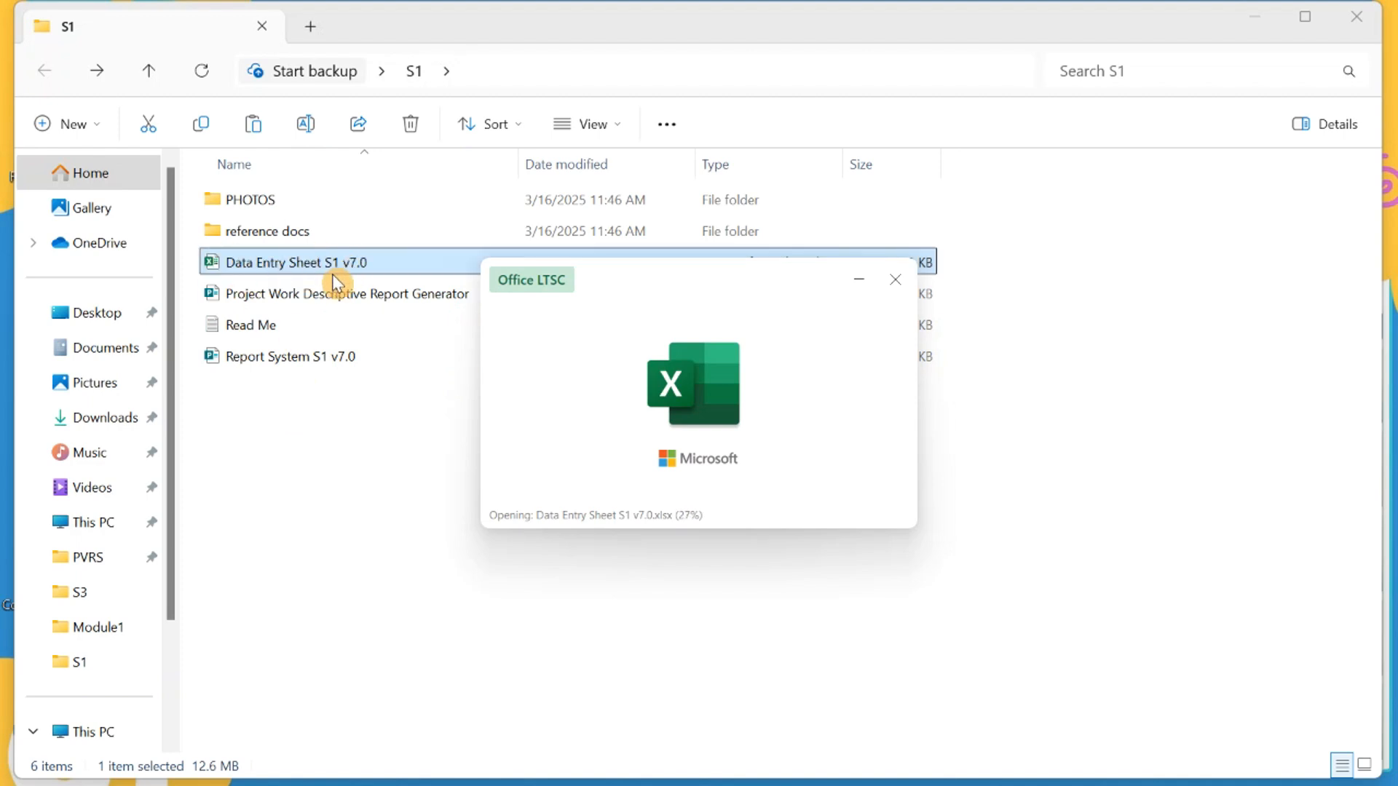
pyautogui.click(301, 262)
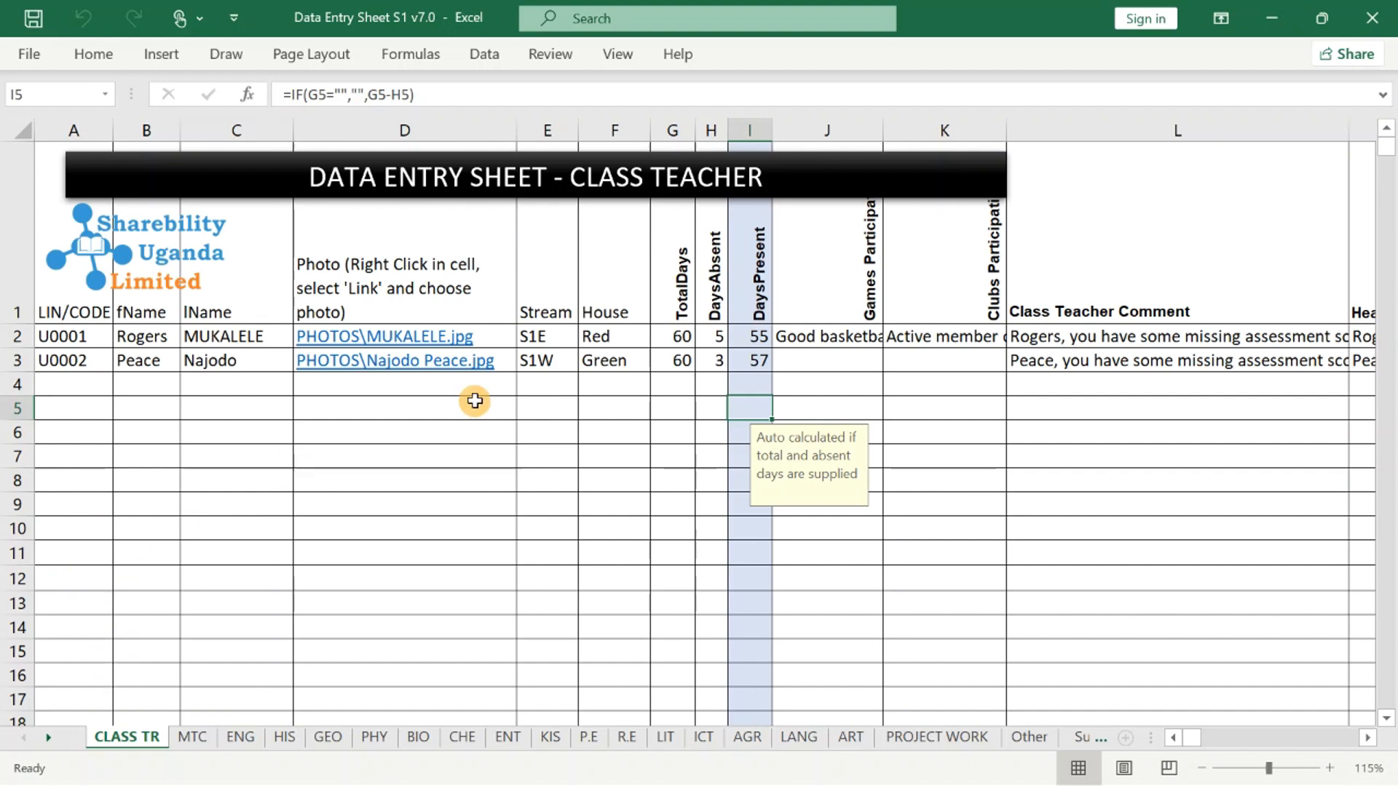
pyautogui.click(419, 452)
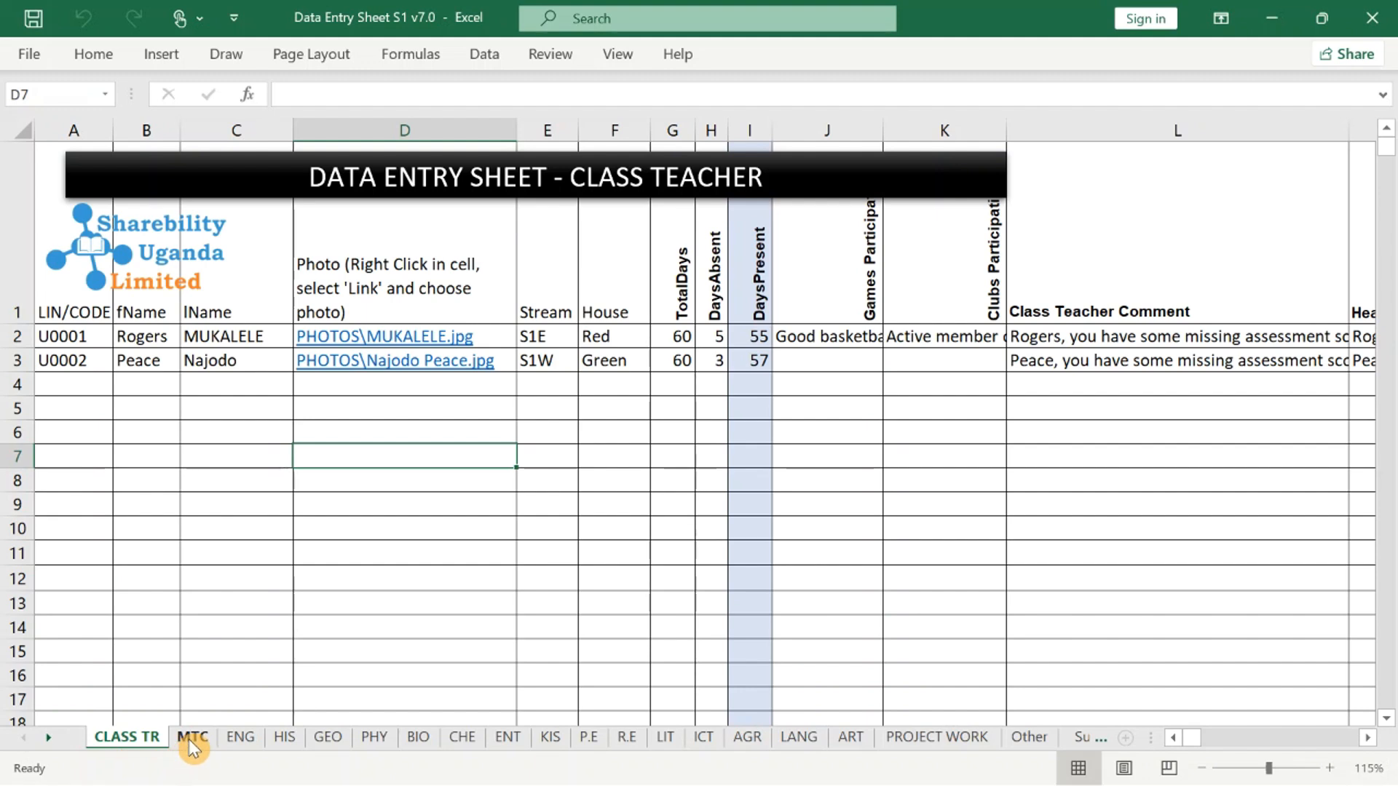
pyautogui.moveTo(103, 361); pyautogui.dragTo(188, 415)
pyautogui.click(210, 547)
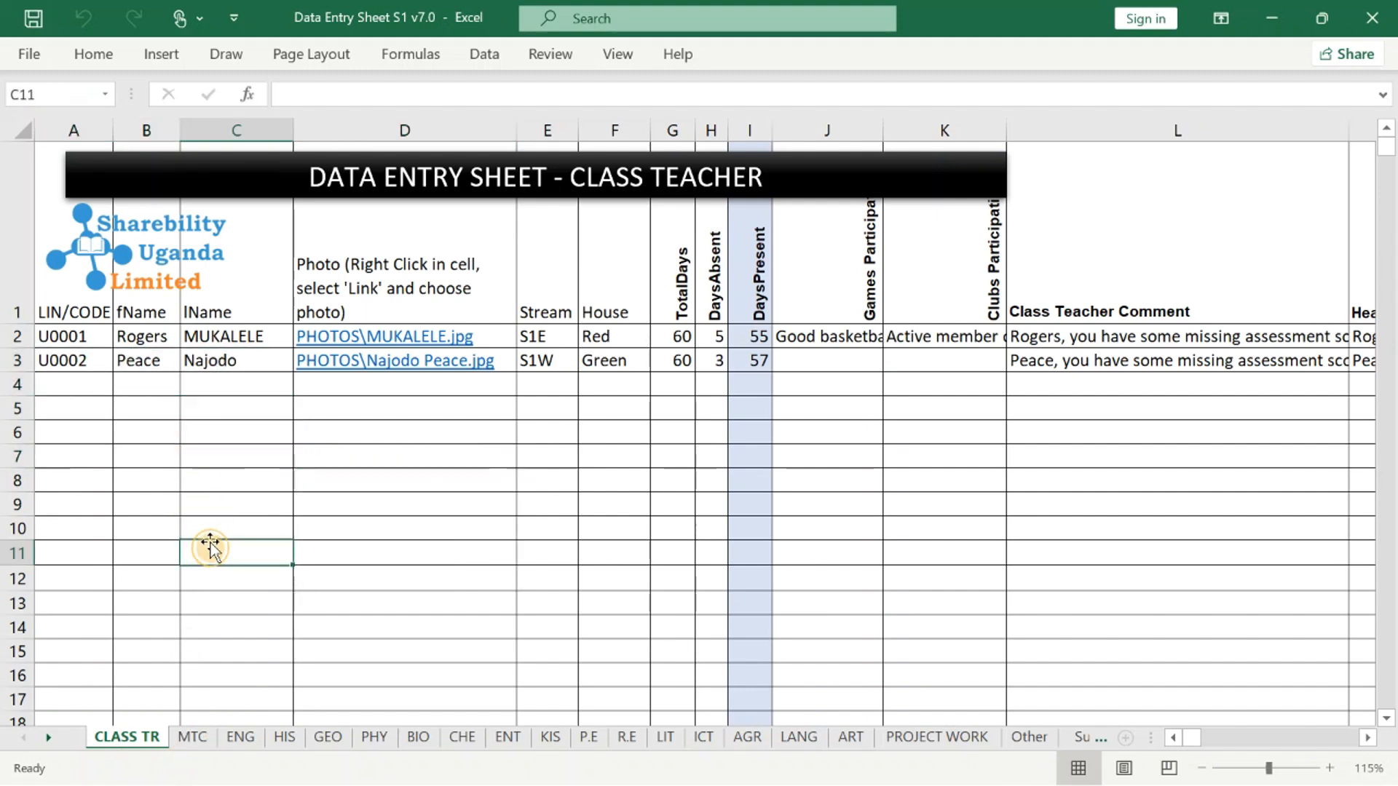
# Look over the MTC and PROJECT WORK sheets and the final columns of the Summary Sheet for printing.
pyautogui.click(194, 742)
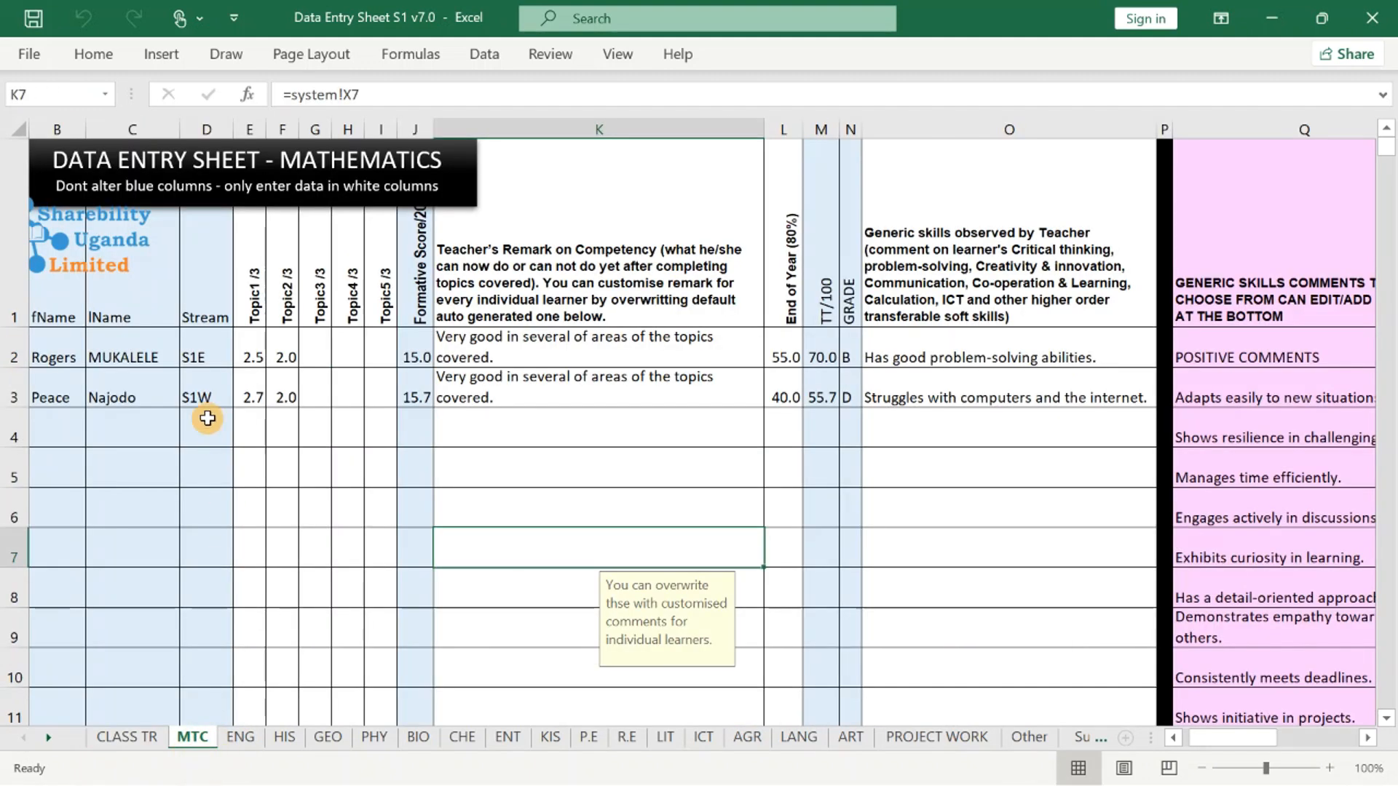
pyautogui.click(248, 375)
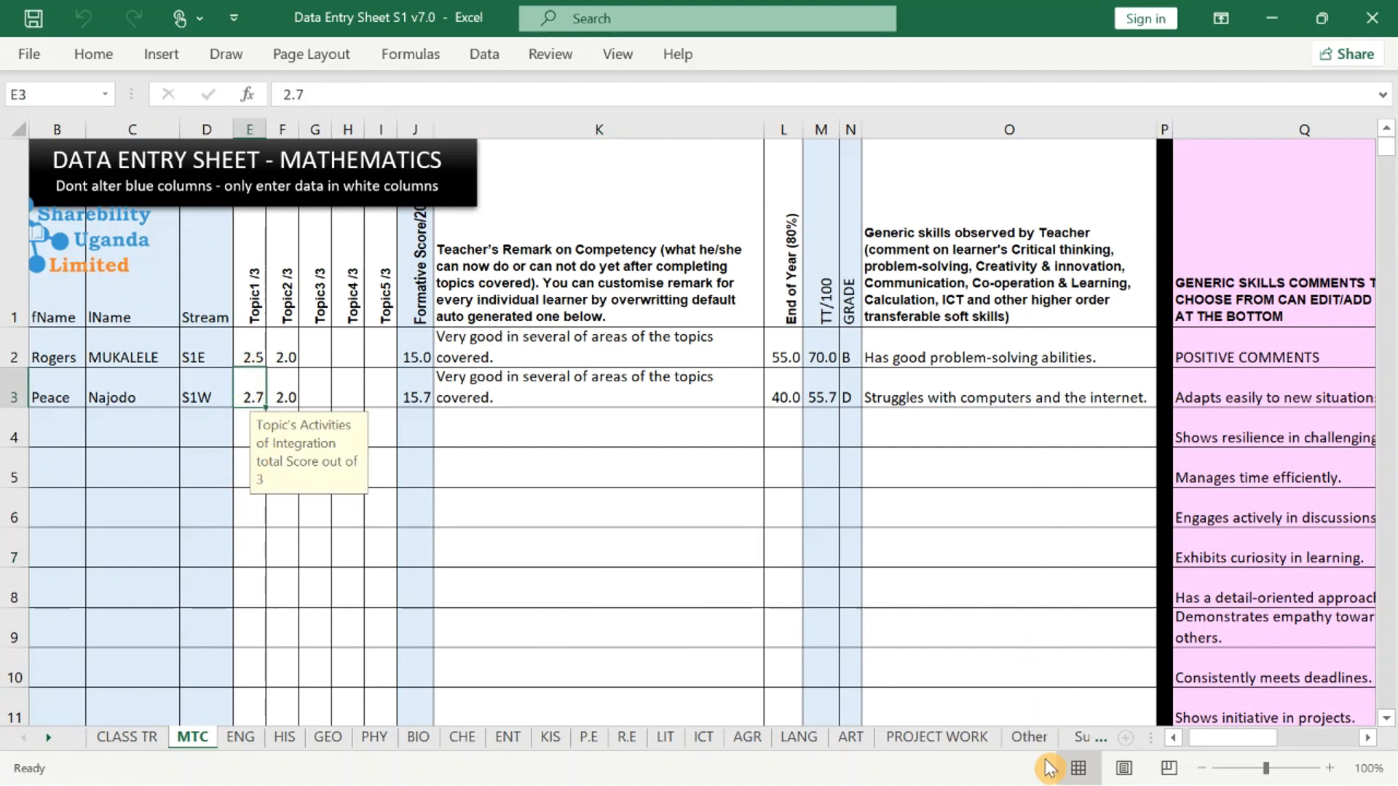
pyautogui.click(914, 735)
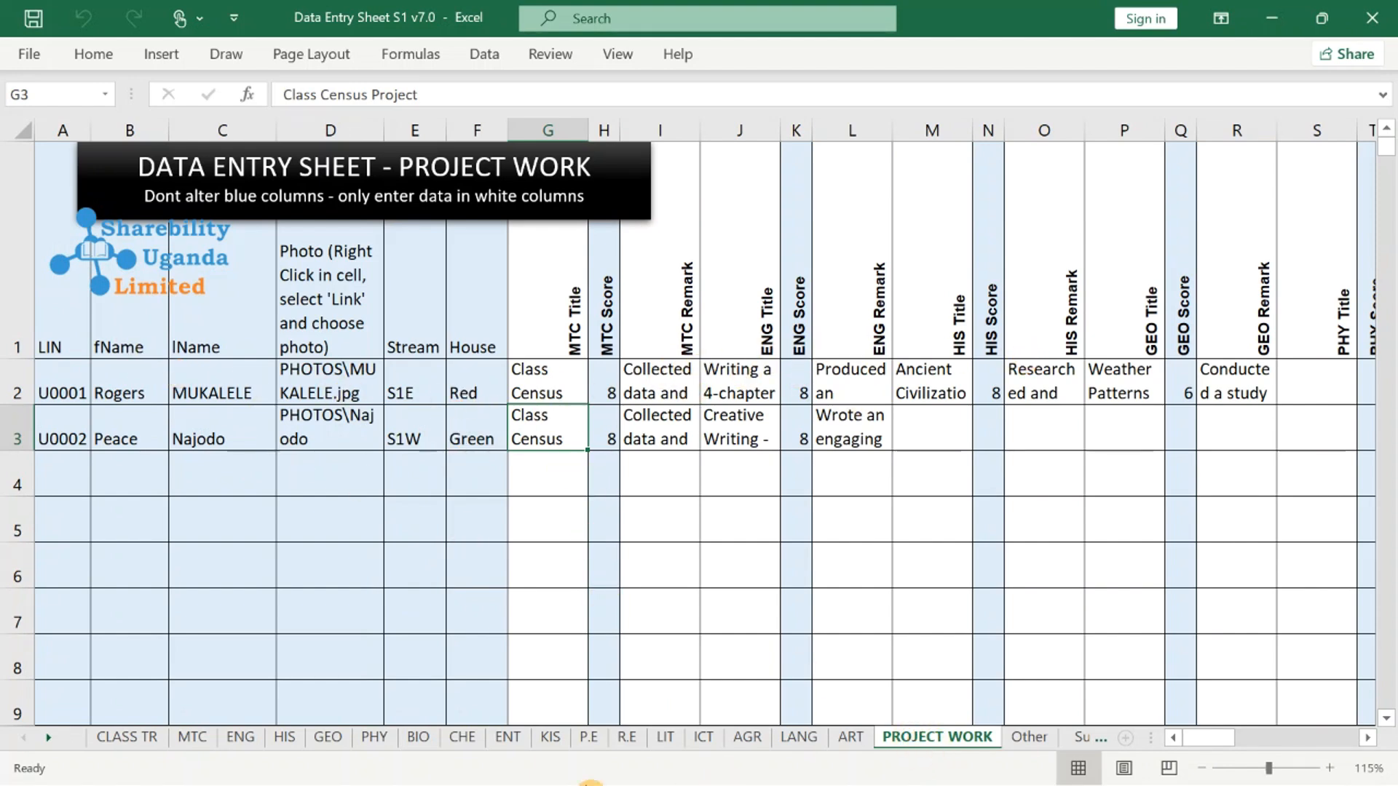
pyautogui.click(49, 739)
pyautogui.click(49, 739)
pyautogui.click(49, 739)
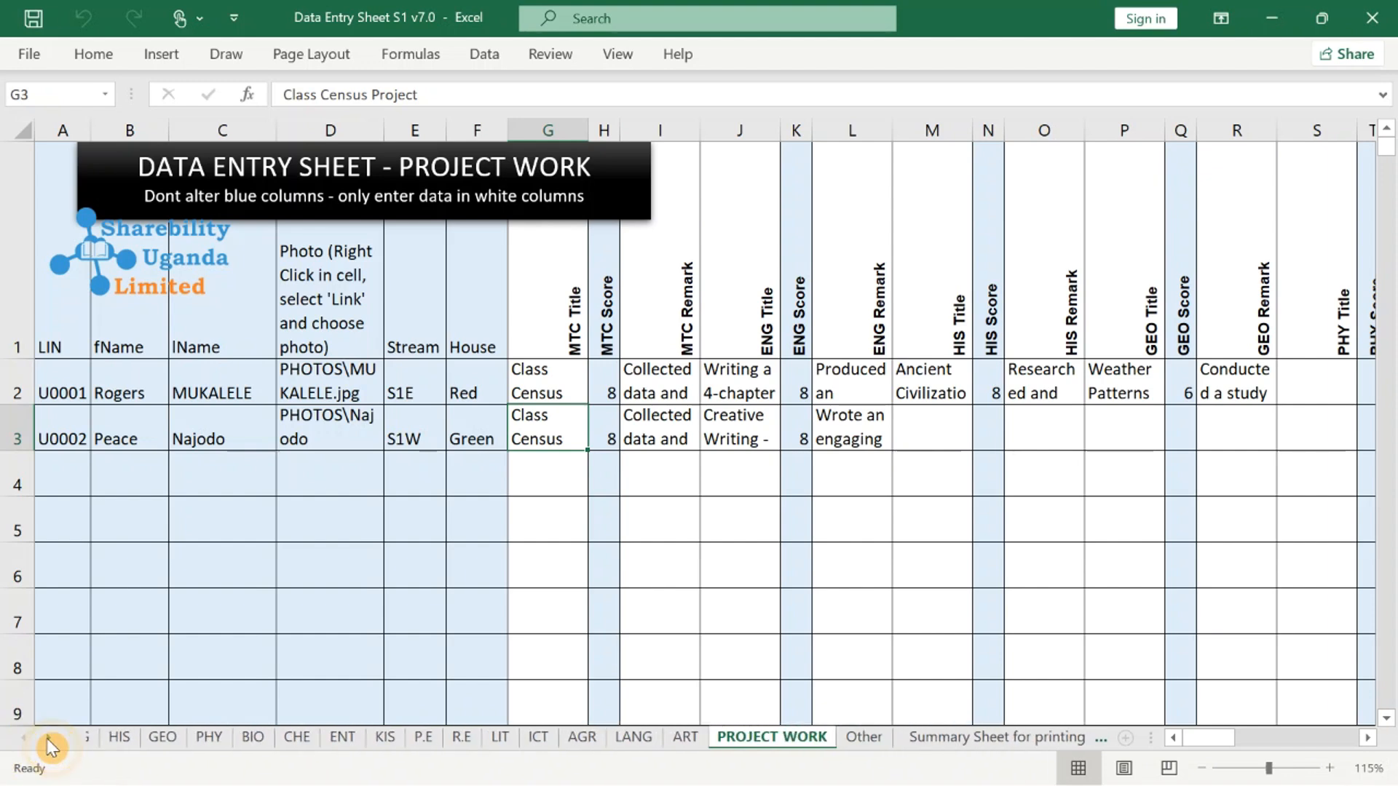
pyautogui.click(1027, 737)
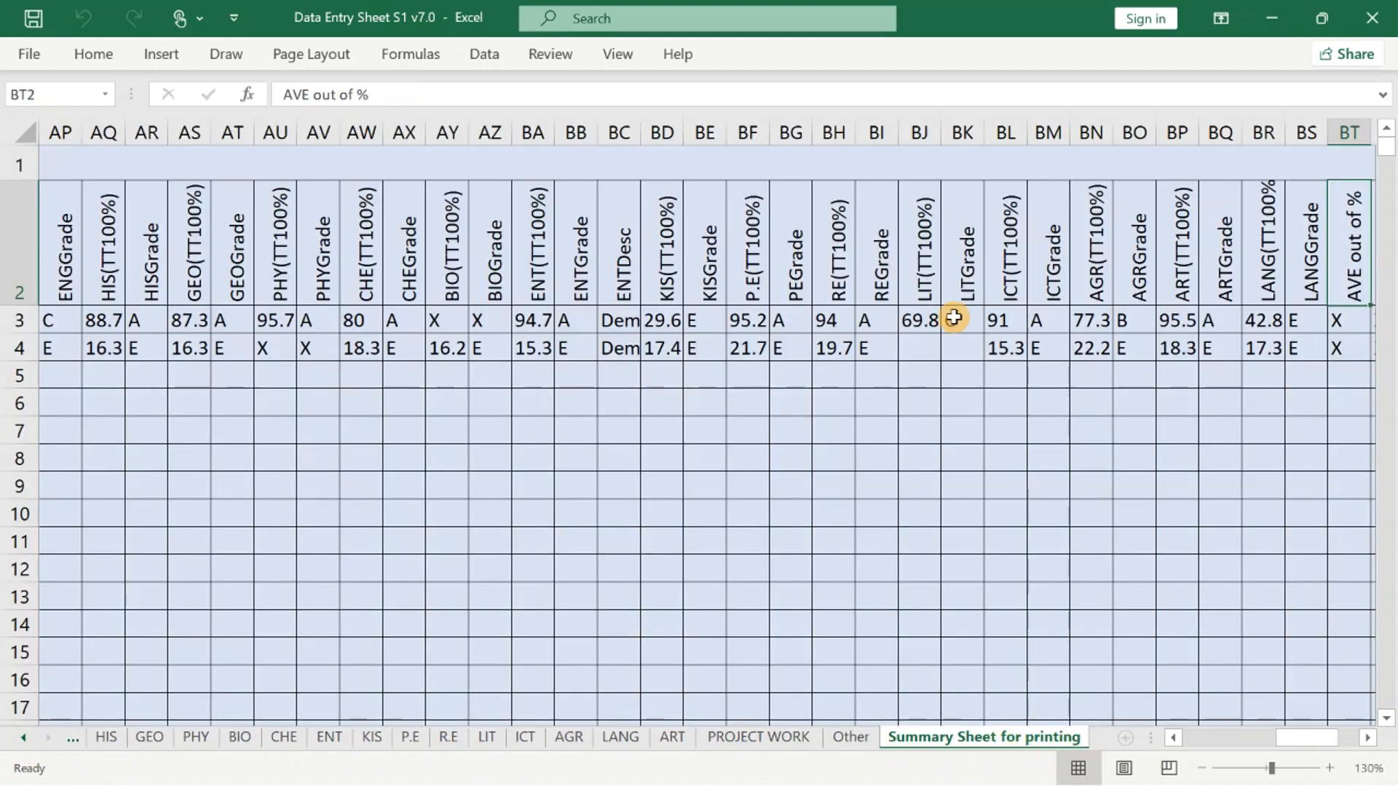
pyautogui.click(1329, 743)
pyautogui.moveTo(1330, 743); pyautogui.dragTo(1351, 742)
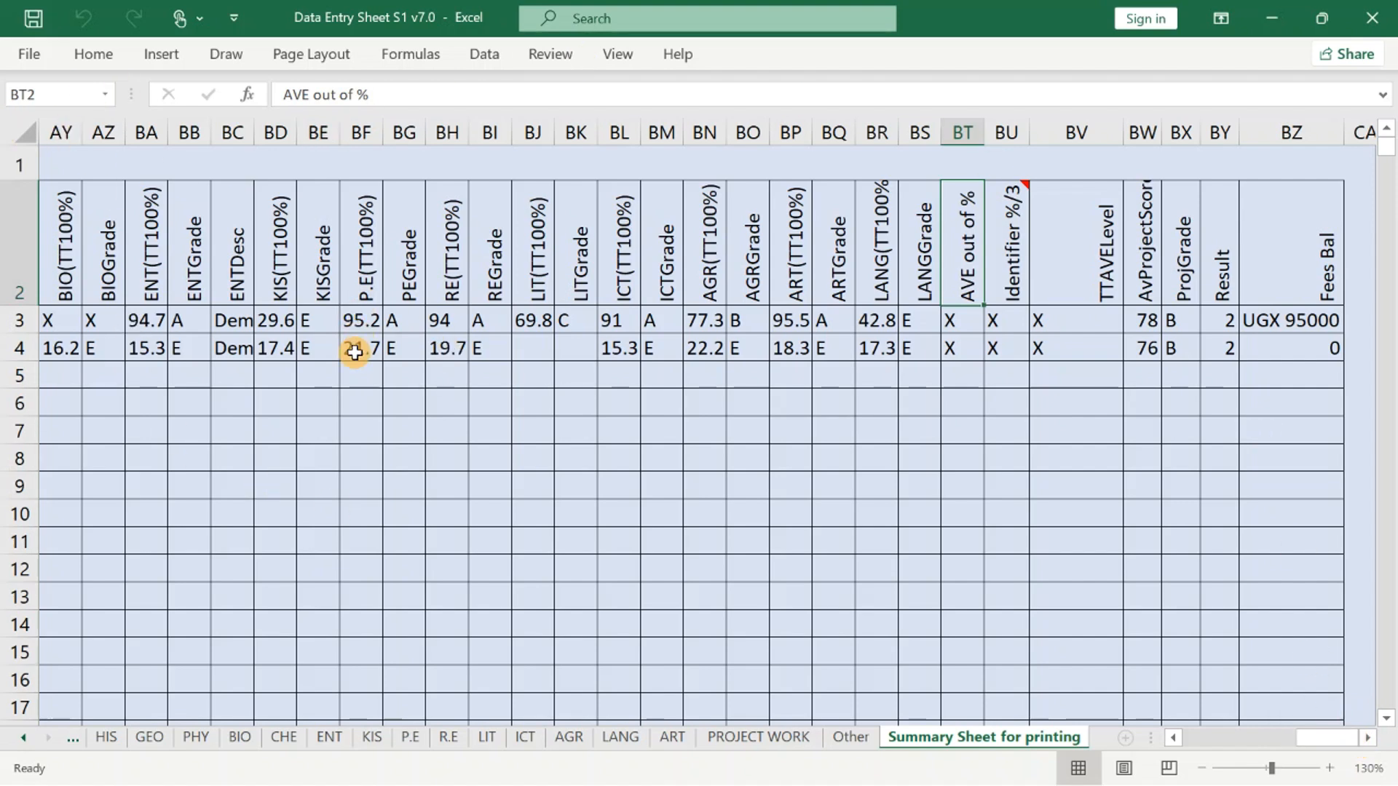
# Return to the CLASS TR sheet and replace the first learner's last name in row 2.
pyautogui.click(26, 739)
pyautogui.click(28, 741)
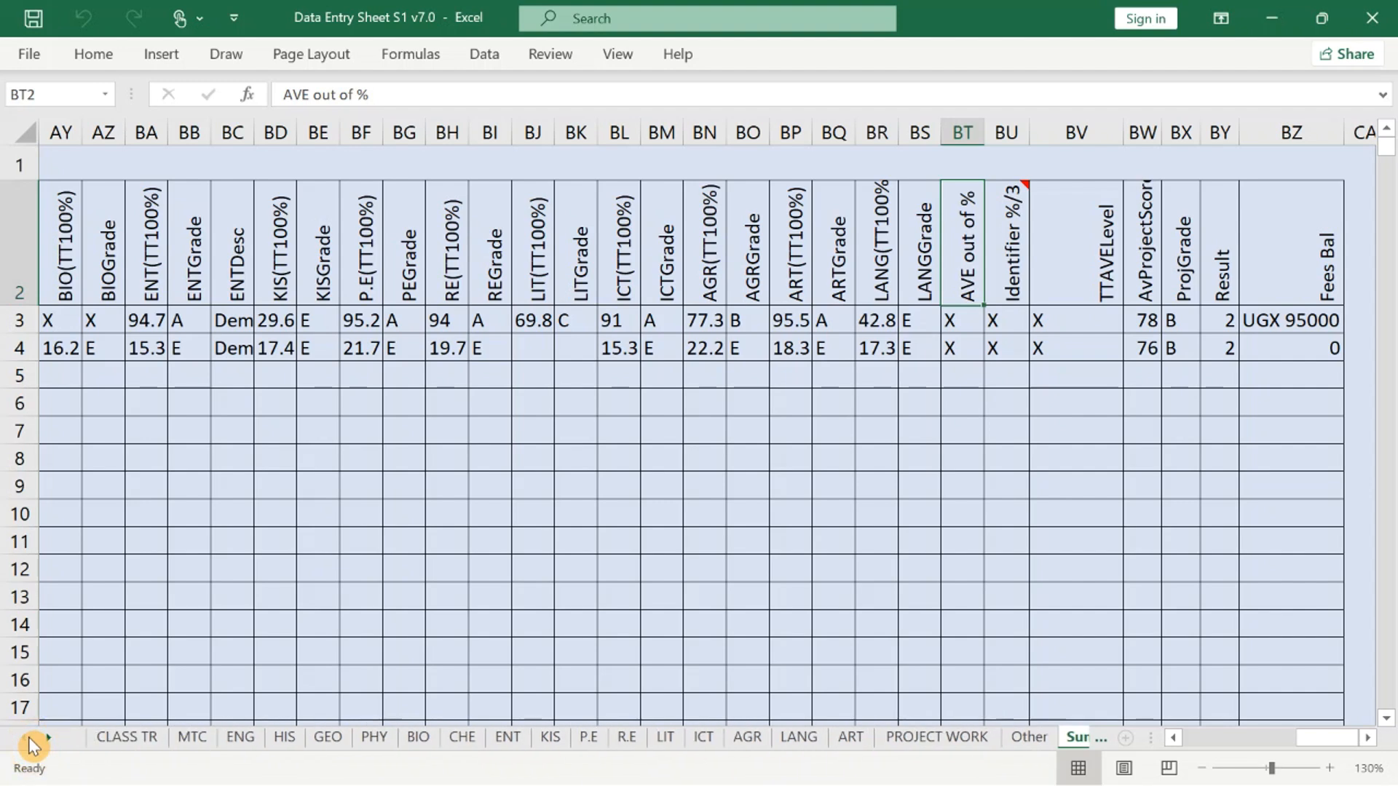
pyautogui.click(119, 739)
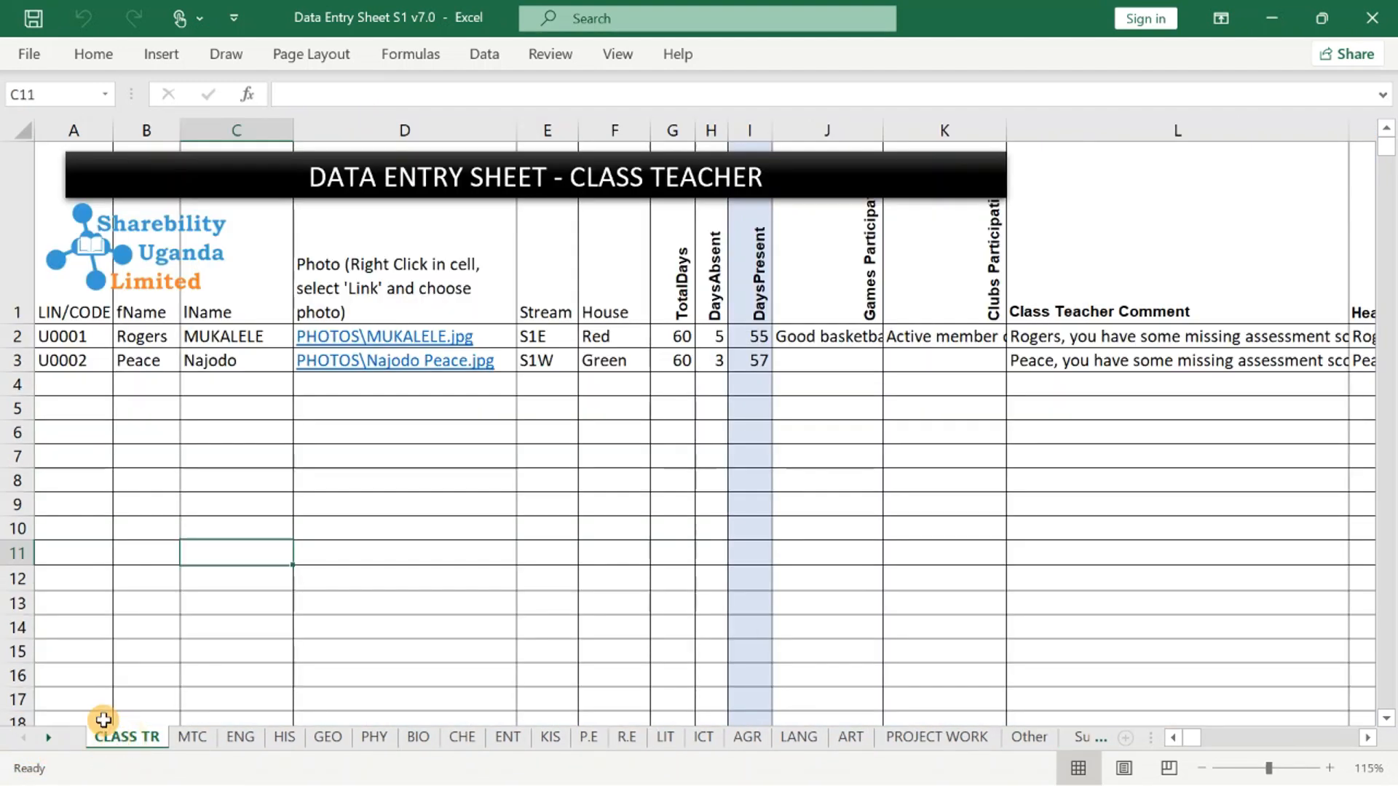
pyautogui.click(135, 429)
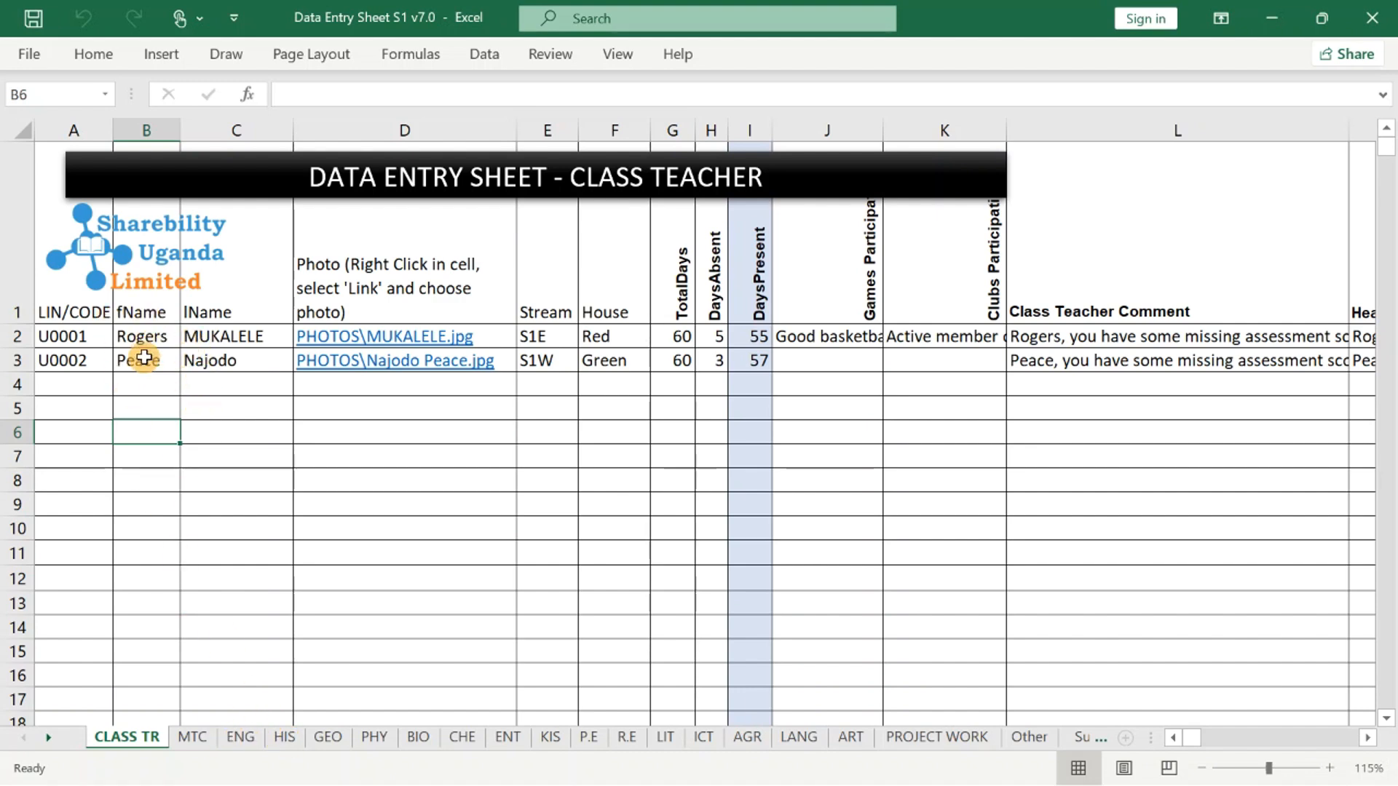
pyautogui.click(142, 335)
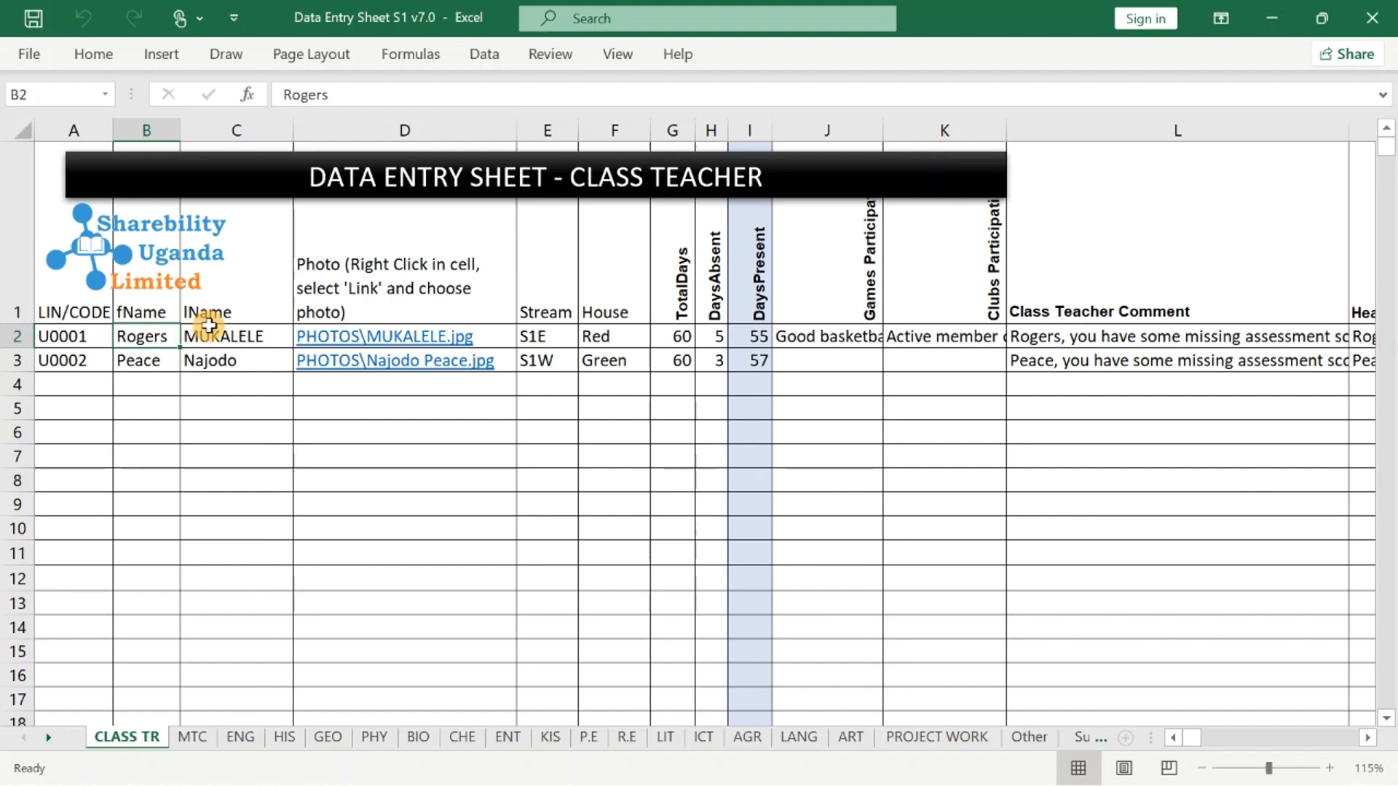
pyautogui.click(239, 334)
pyautogui.write('m')
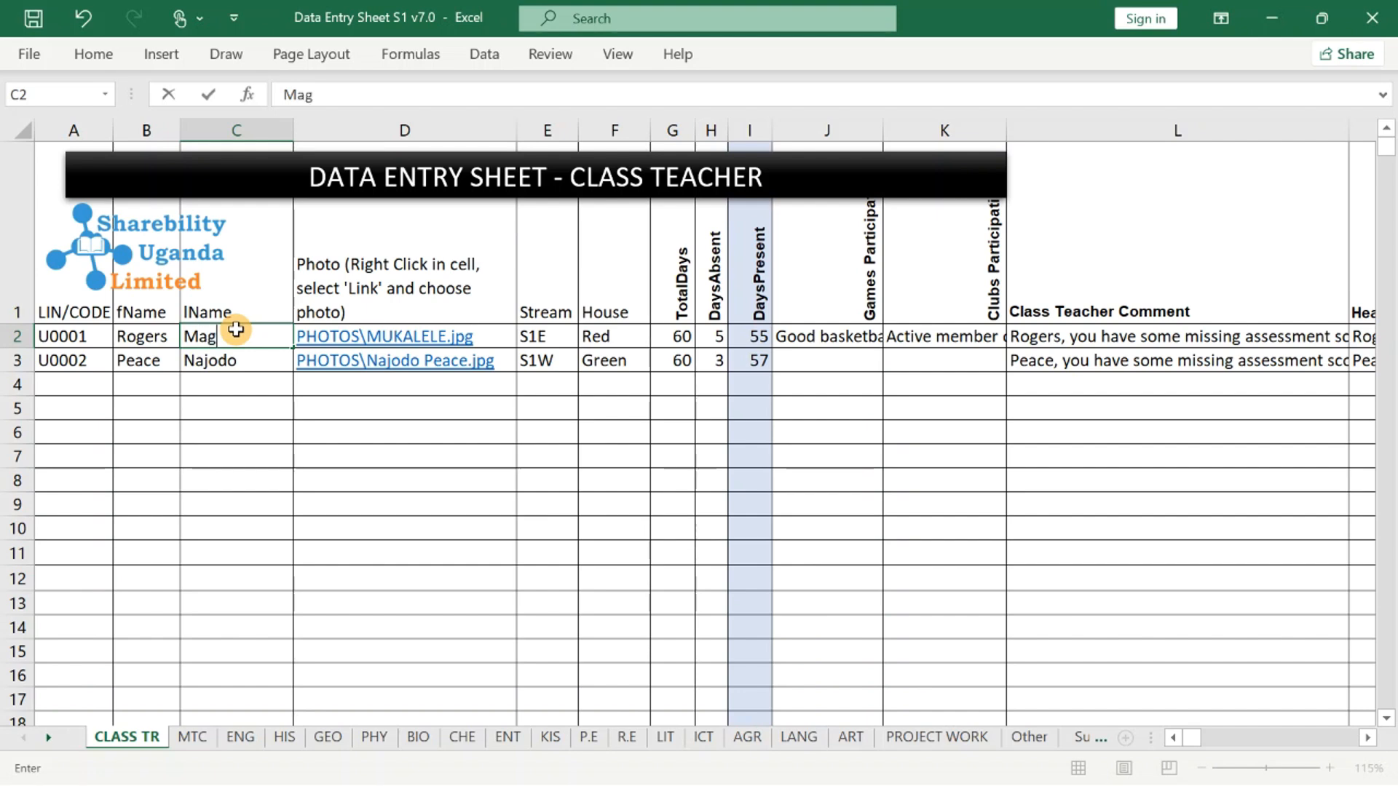
pyautogui.click(259, 390)
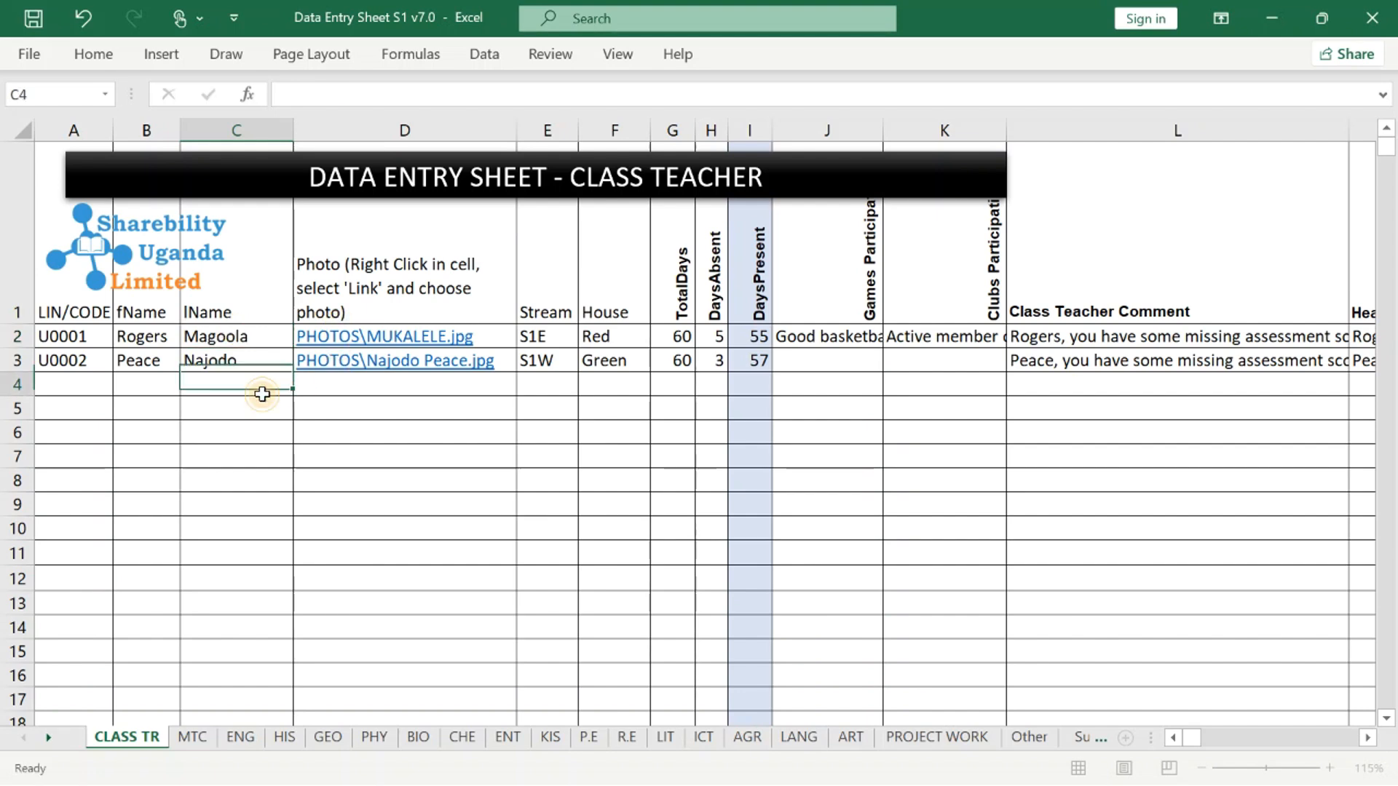
# Check the first learner's last name on the MTC sheet and go back to the CLASS TR sheet.
pyautogui.click(193, 737)
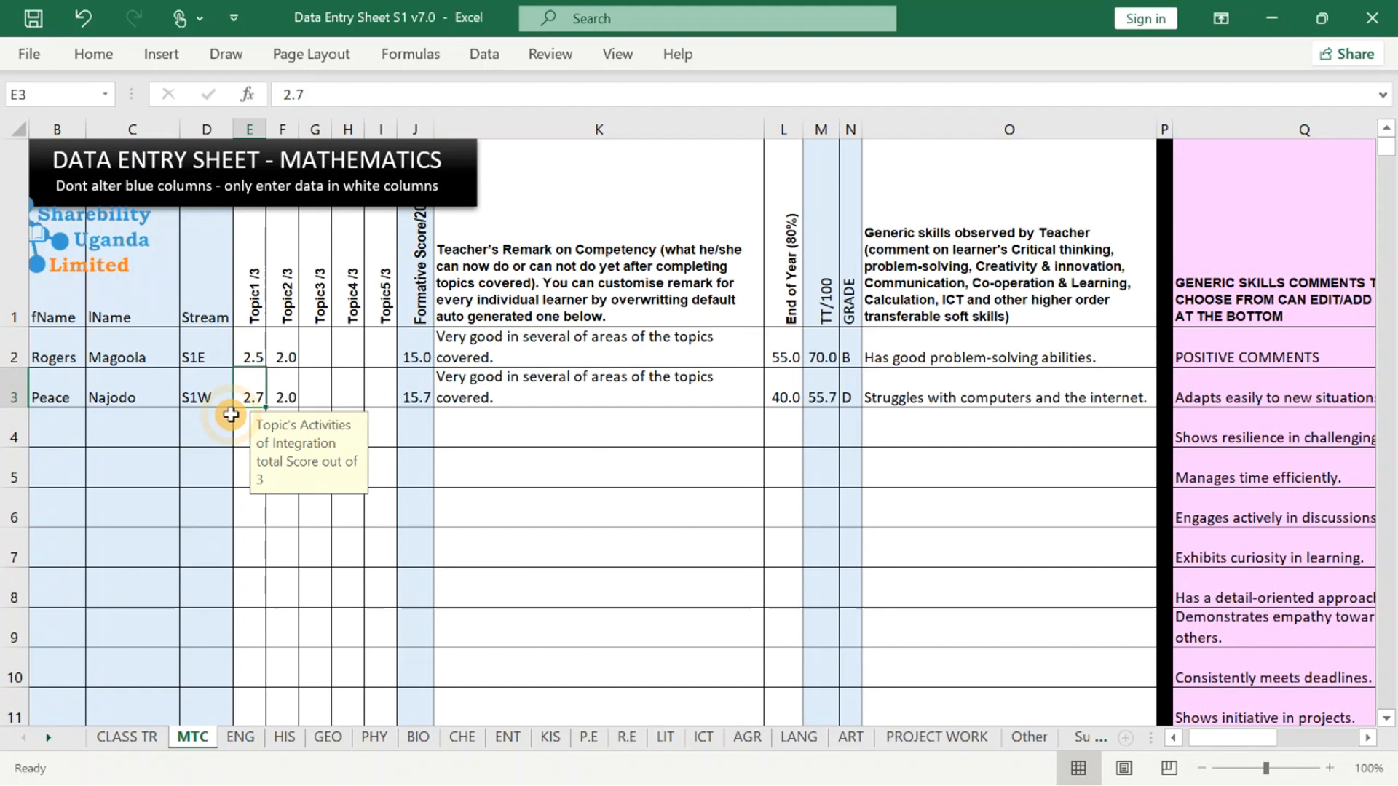
pyautogui.click(156, 353)
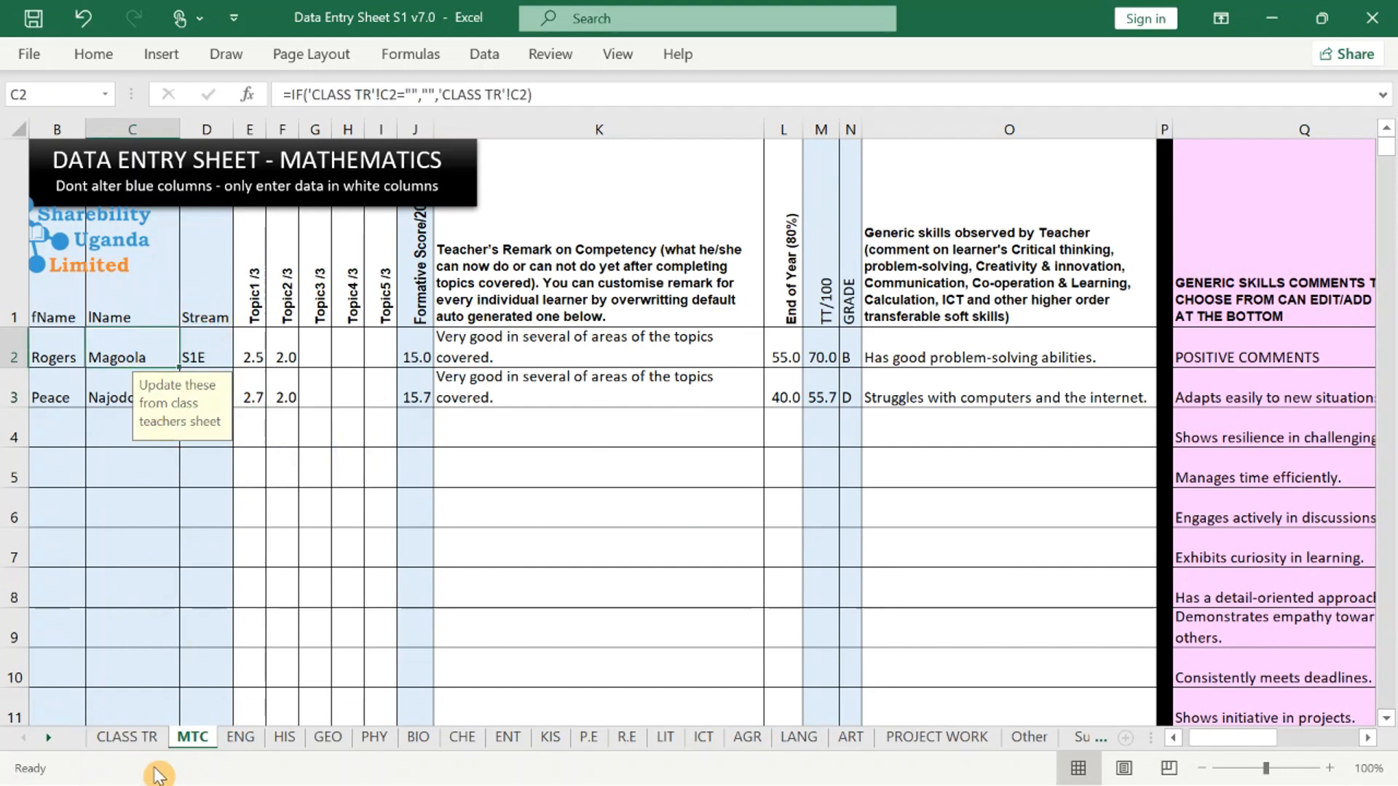
pyautogui.click(127, 736)
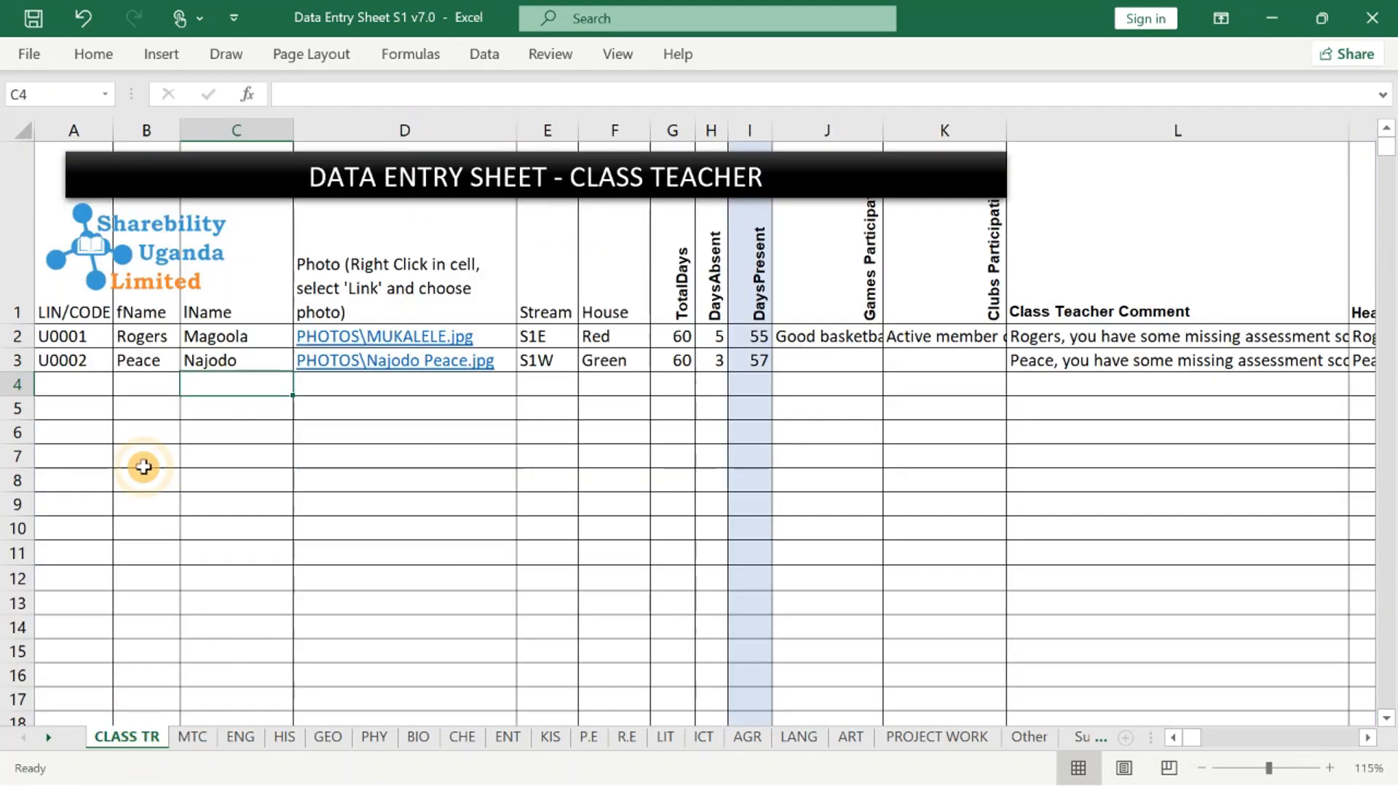
pyautogui.click(14, 360)
pyautogui.rightClick(15, 360)
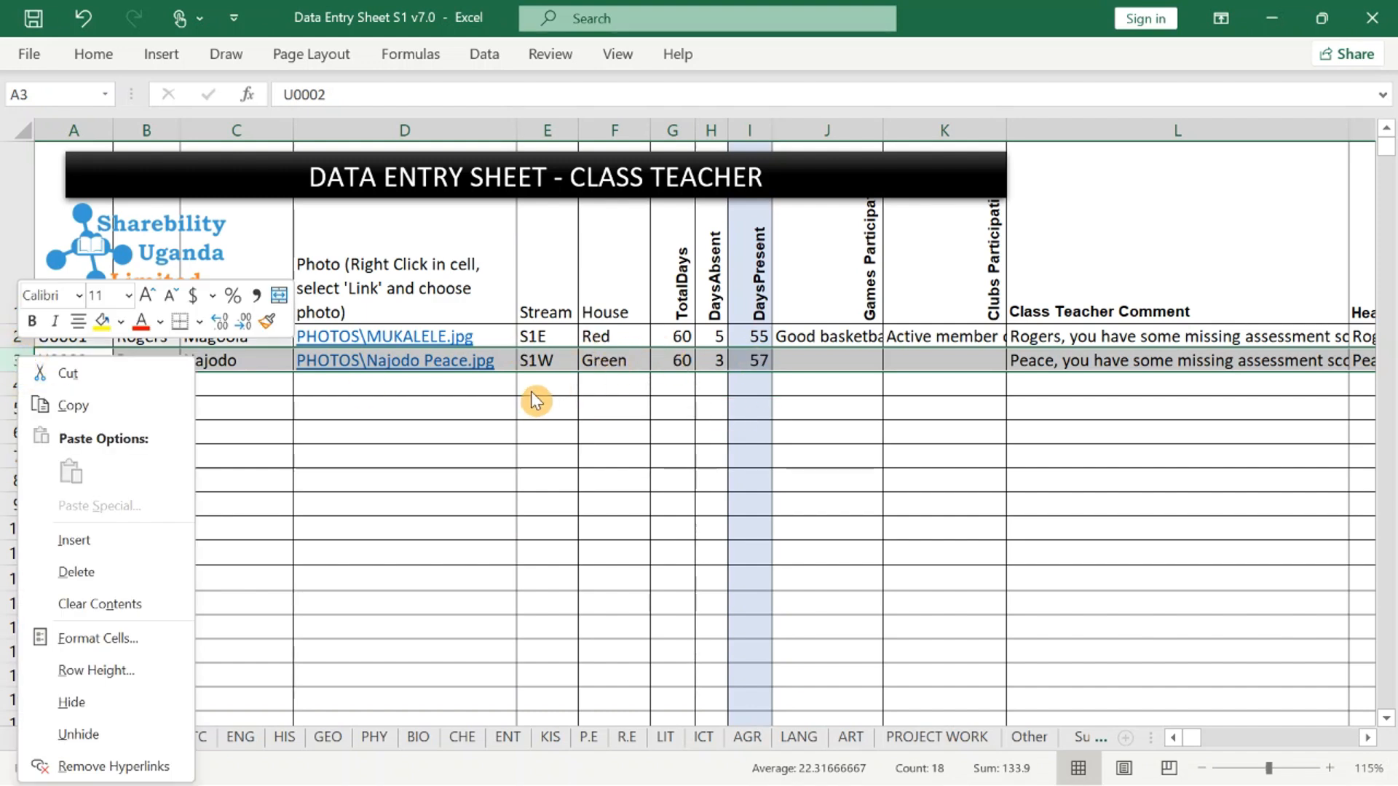
pyautogui.click(455, 458)
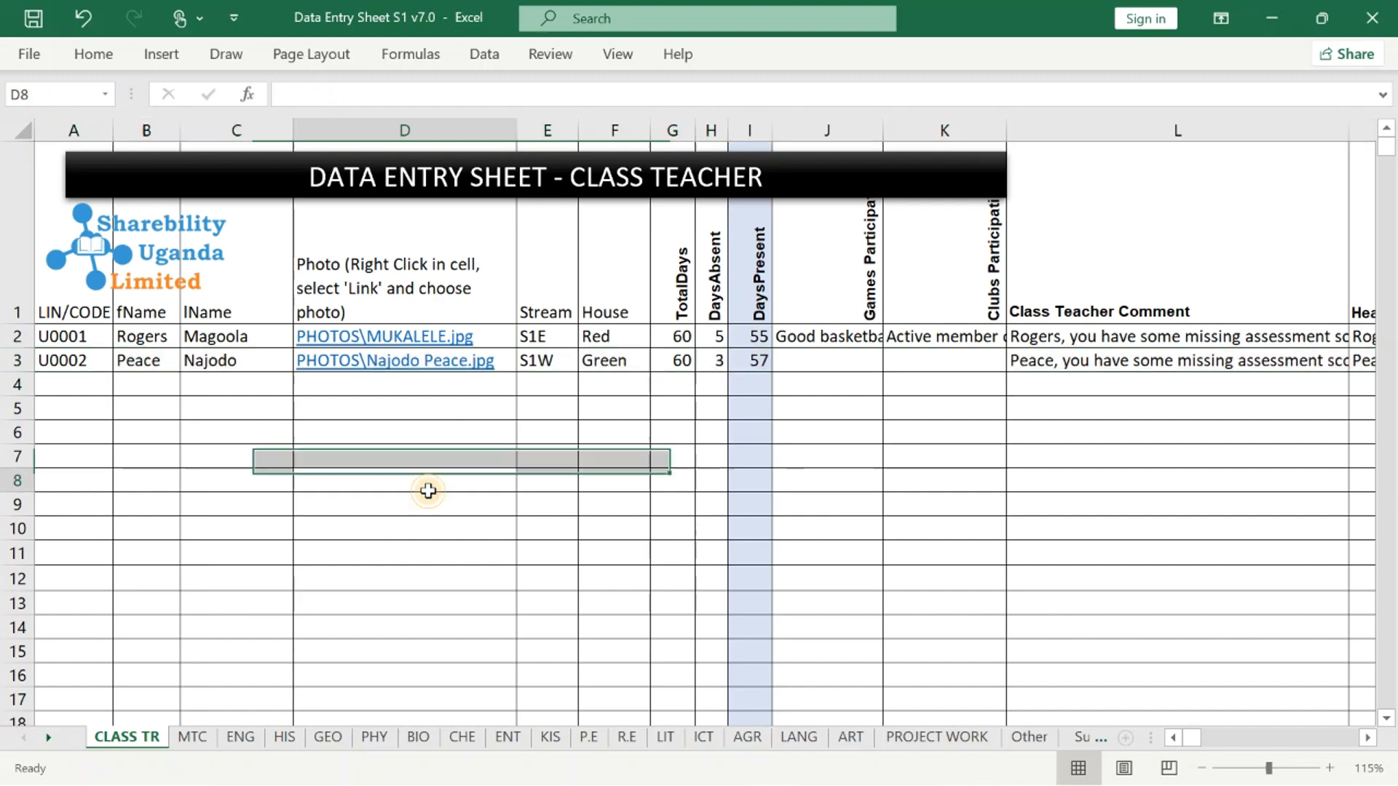
# Clear the second learner's code, first name and last name in cells A3 to C3.
pyautogui.click(64, 357)
pyautogui.moveTo(64, 357); pyautogui.dragTo(204, 362)
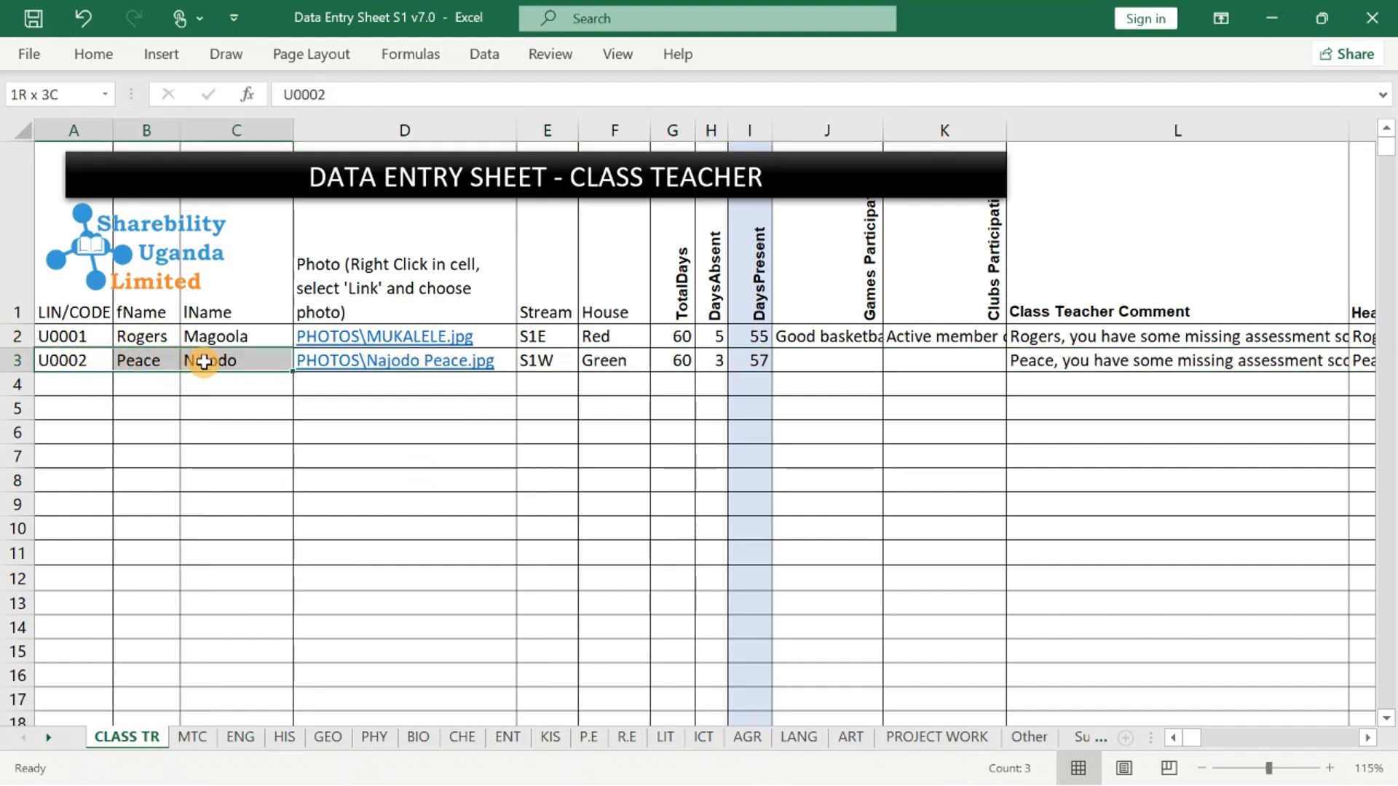
pyautogui.press('Delete')
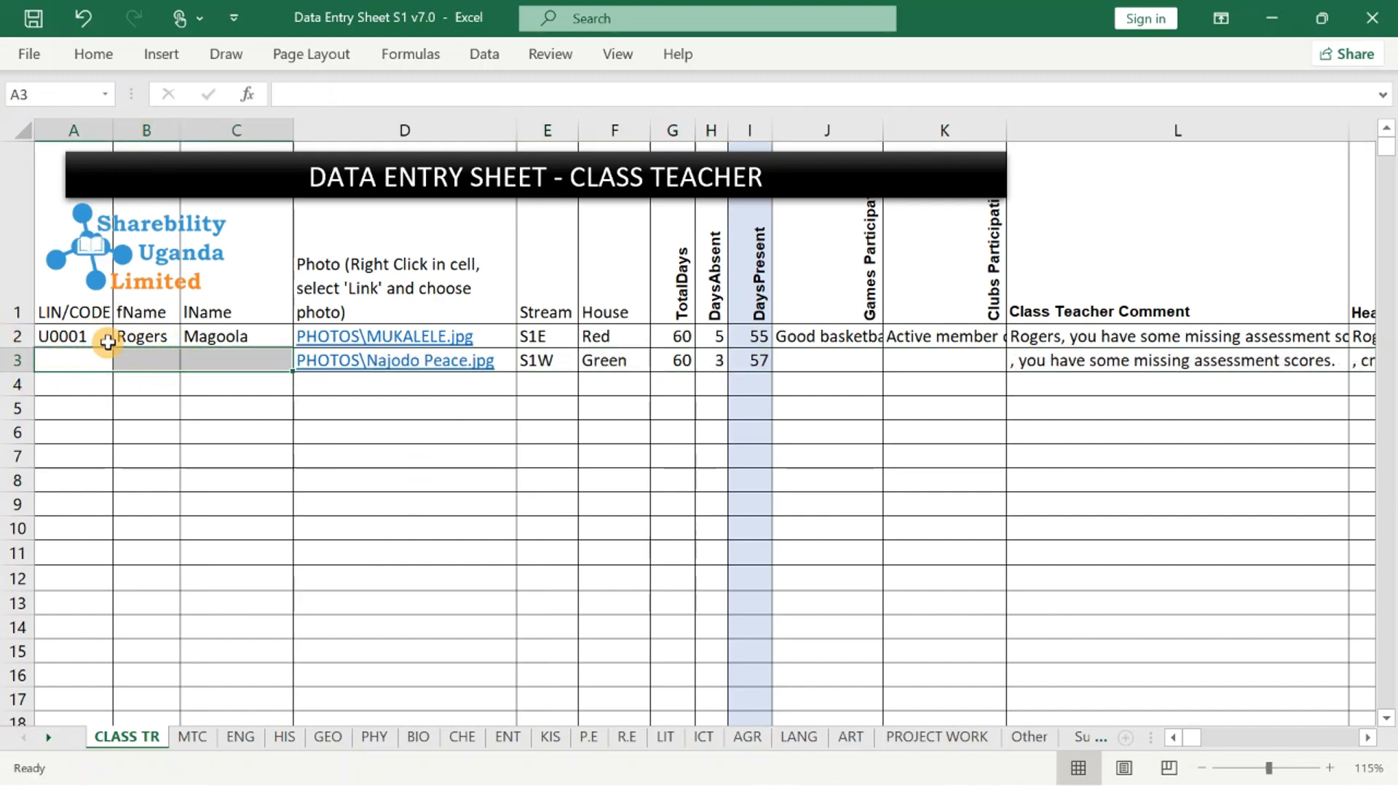
# Enter the second learner's code, first name and last name in cells A3 to C3 of the CLASS TR sheet.
pyautogui.click(93, 366)
pyautogui.write('u')
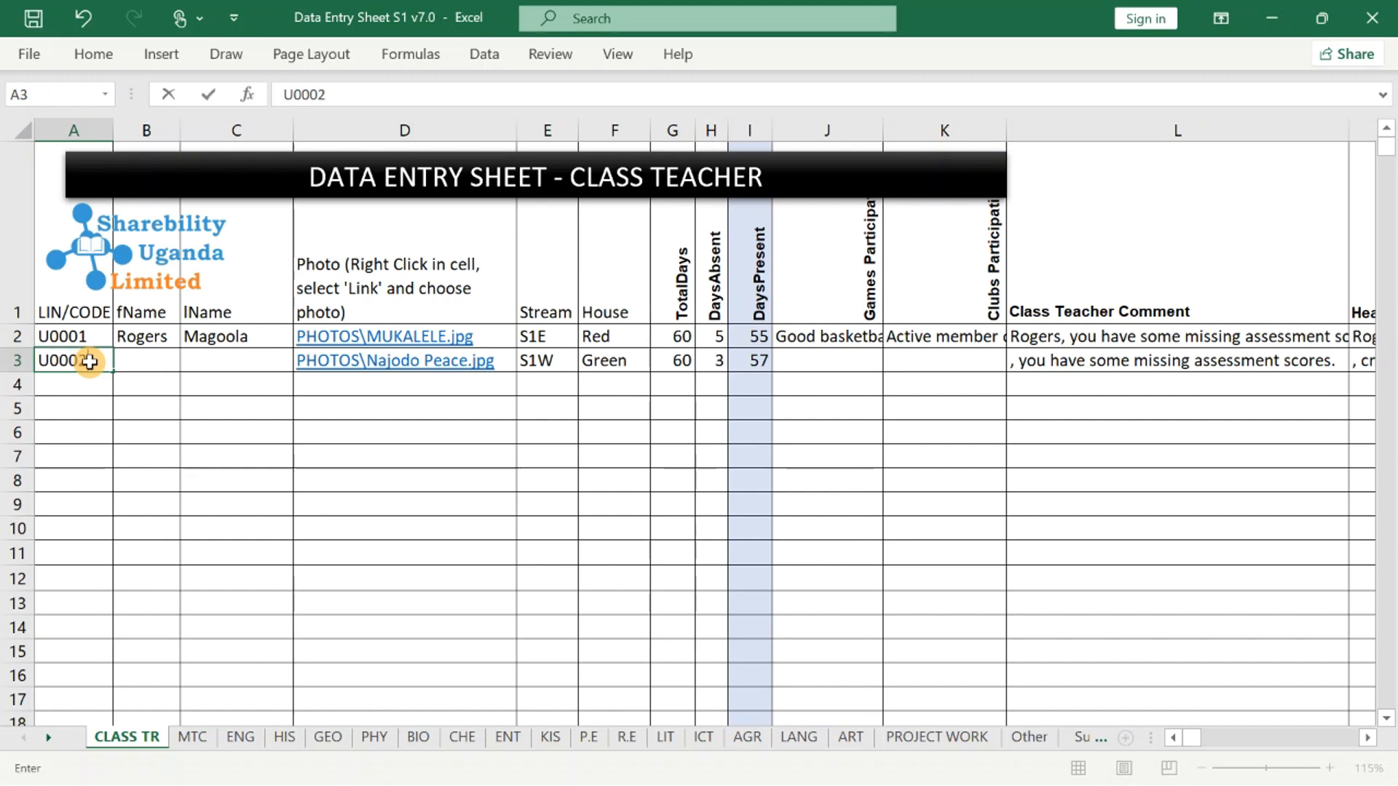
pyautogui.write('0002')
pyautogui.press('Tab')
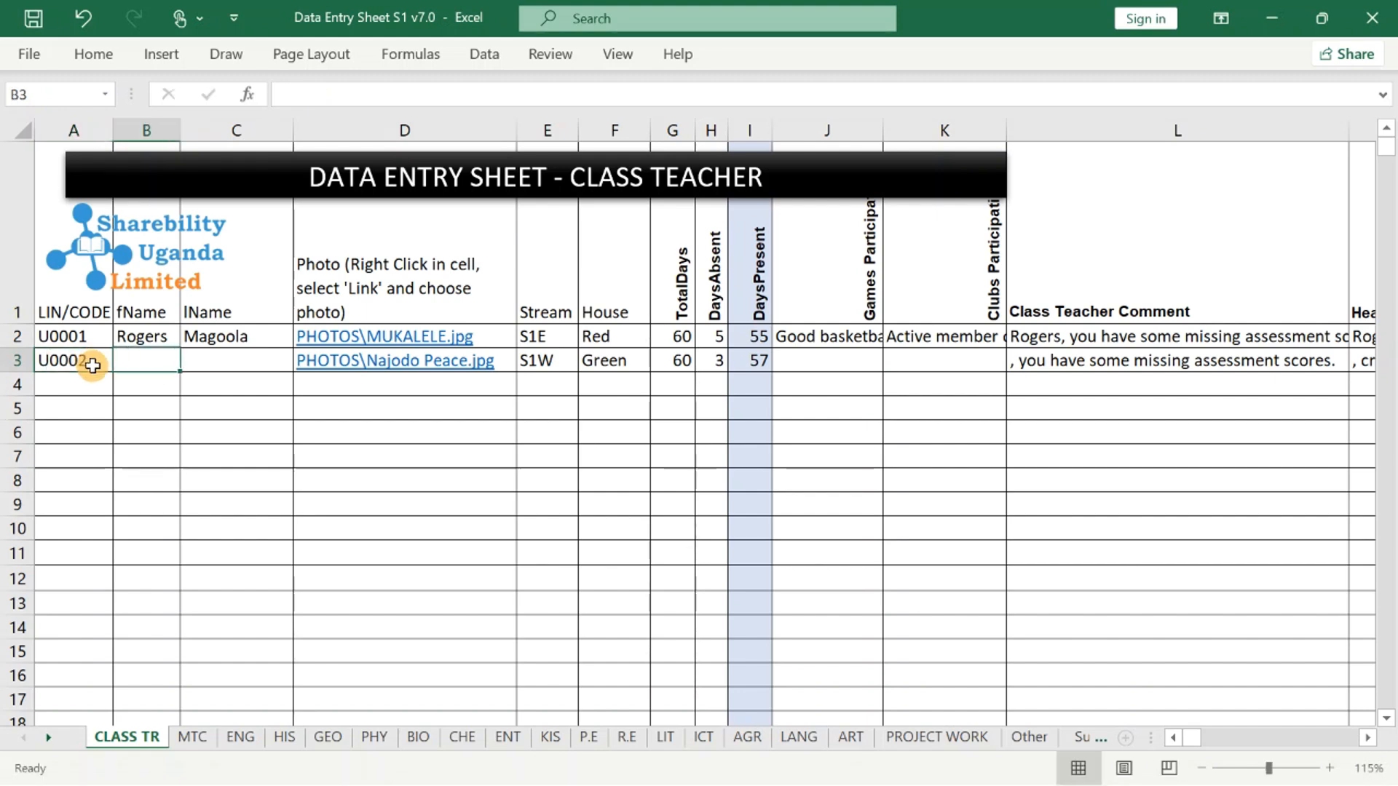
pyautogui.write('noR')
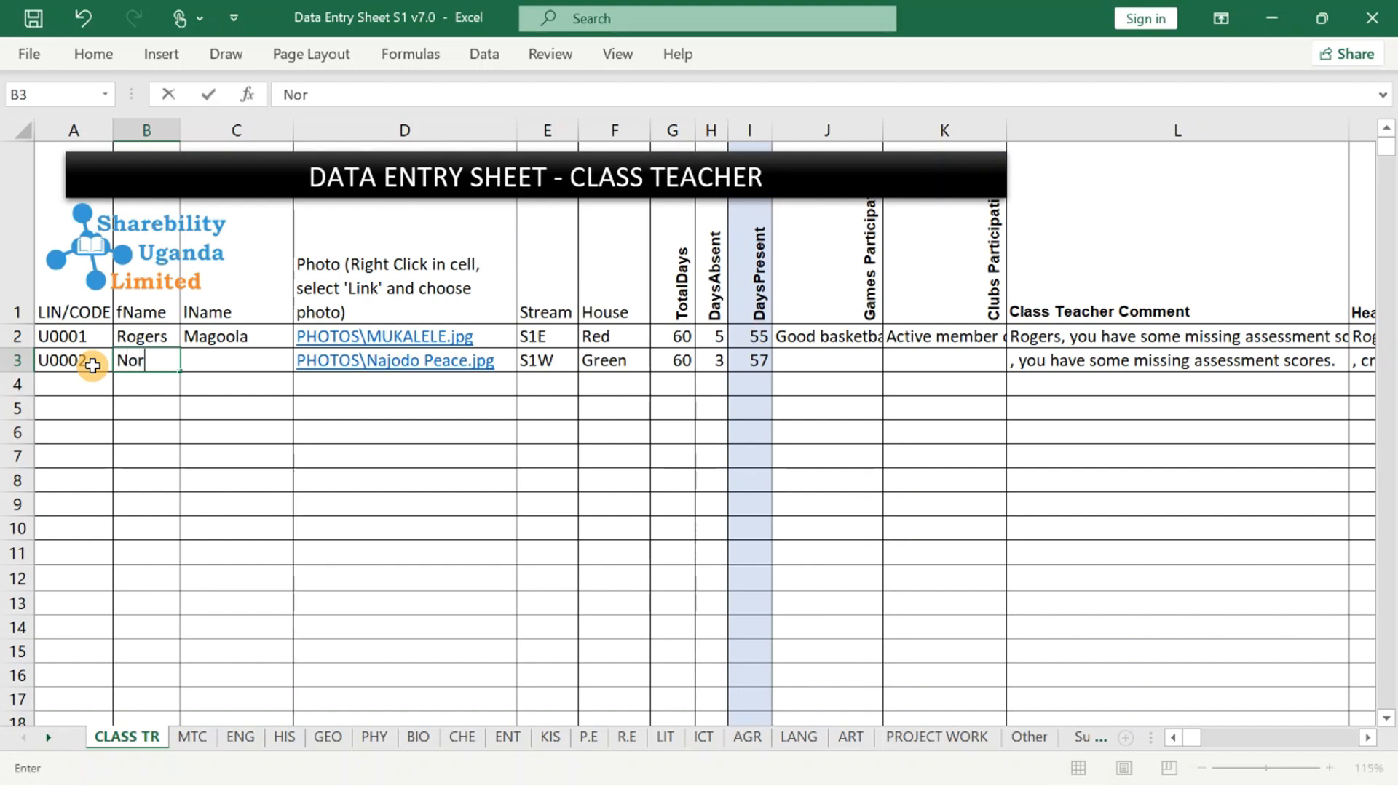
pyautogui.press('Tab')
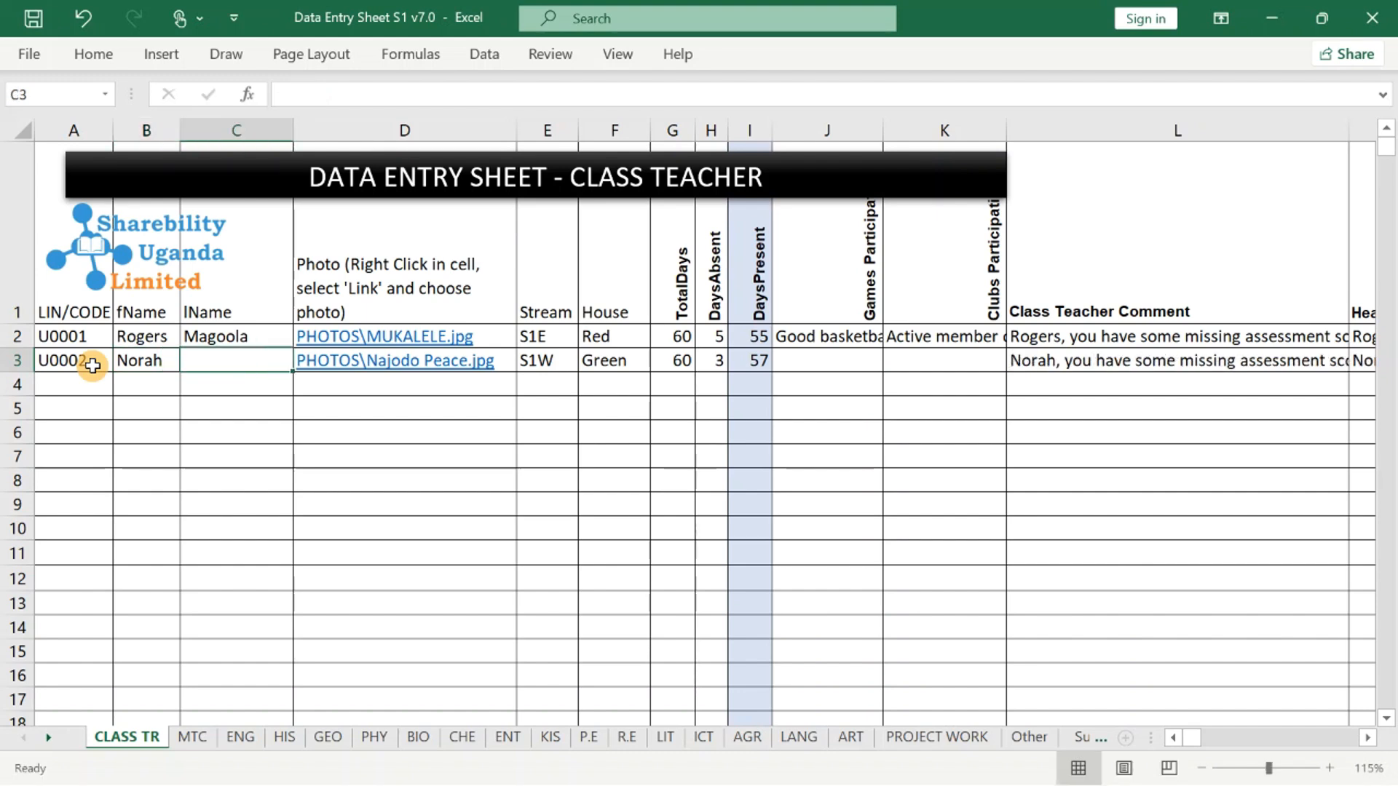
pyautogui.write('Mul')
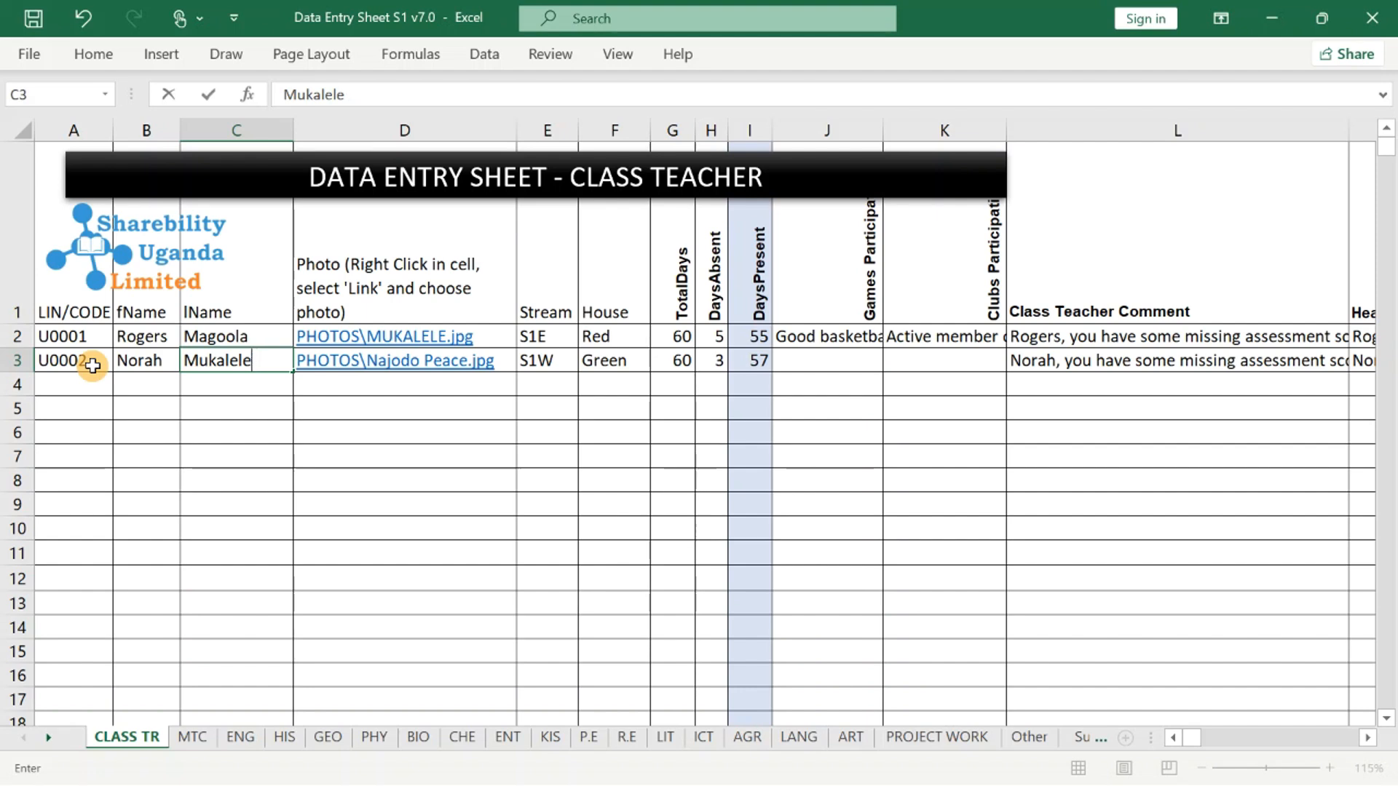
pyautogui.click(186, 410)
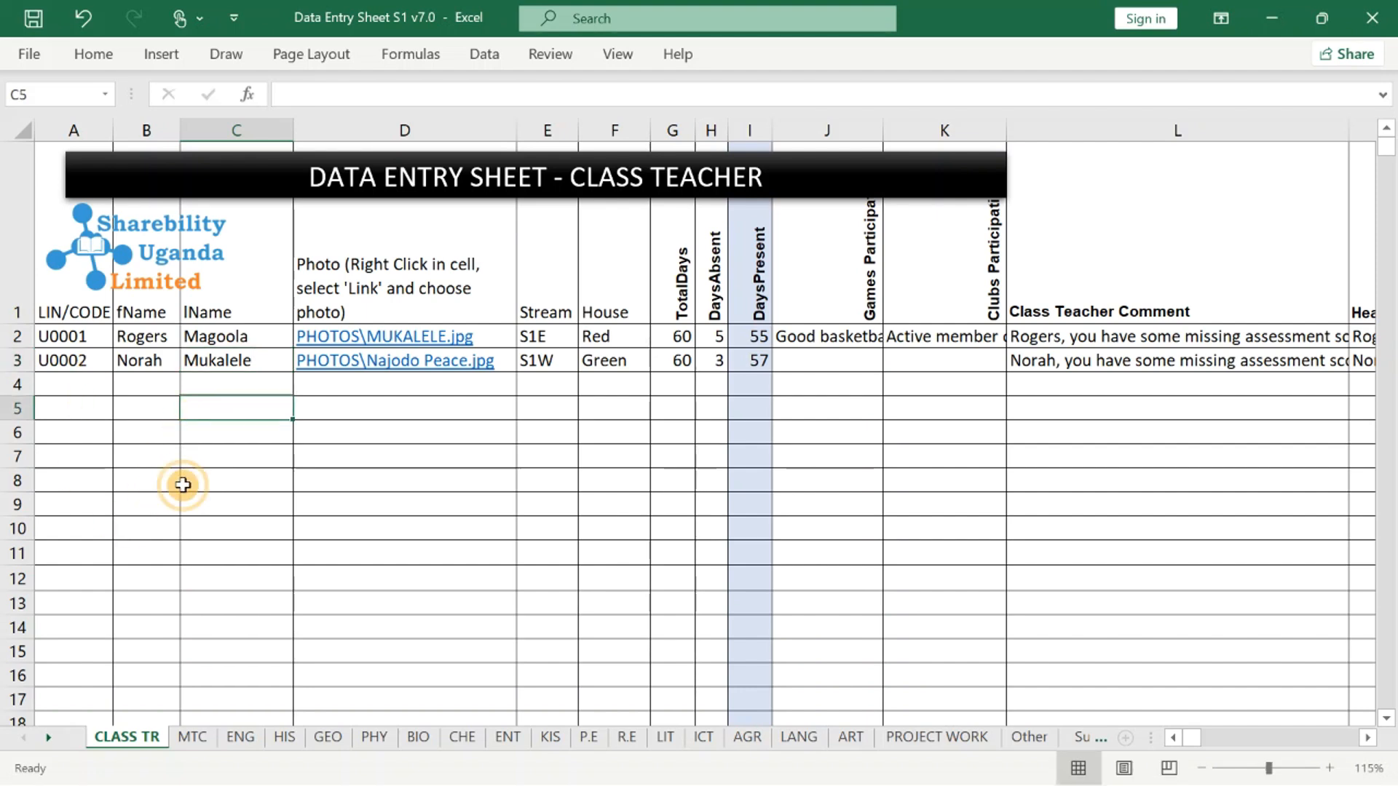
# Check the second learner's names on the MTC sheet and return to the empty row 4 of the CLASS TR sheet.
pyautogui.click(192, 737)
pyautogui.click(59, 423)
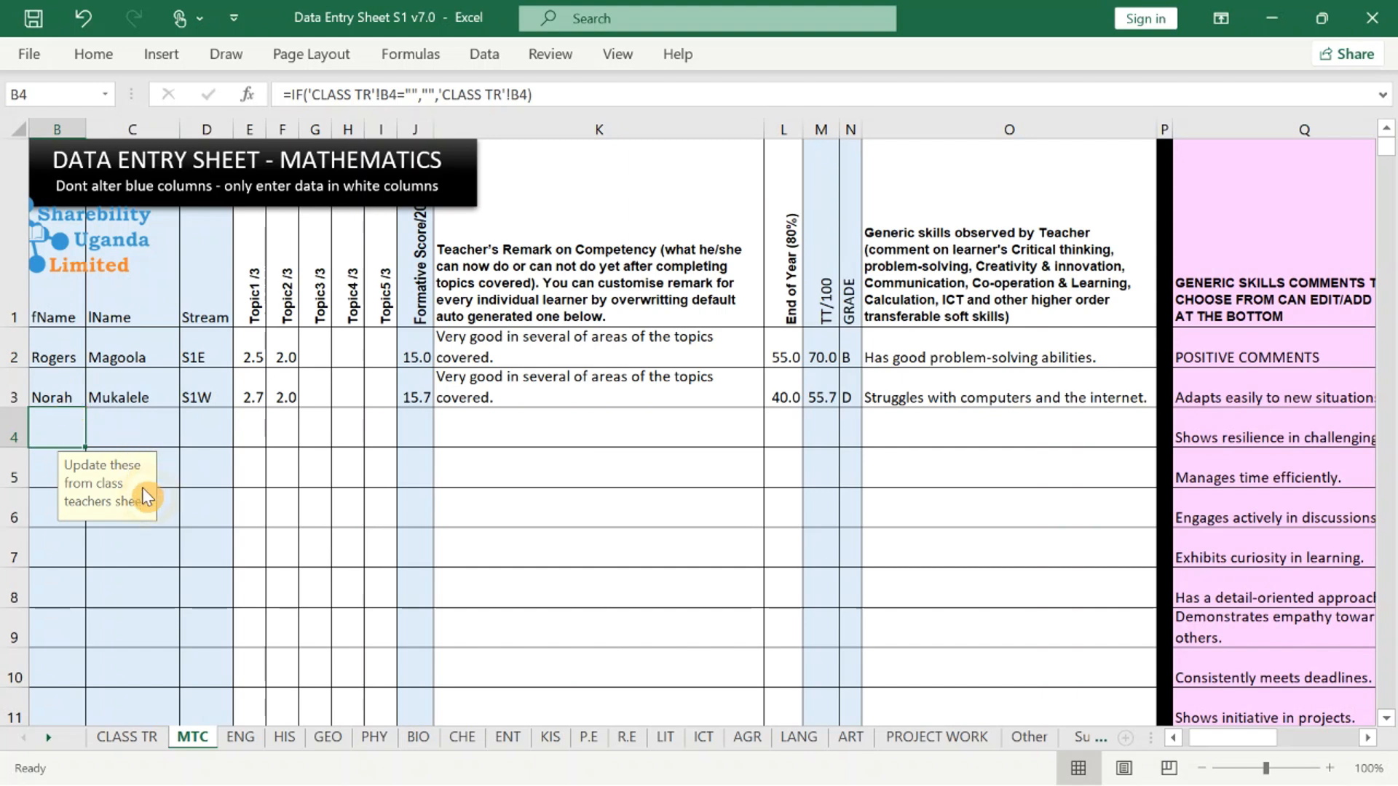
pyautogui.click(127, 728)
pyautogui.click(89, 388)
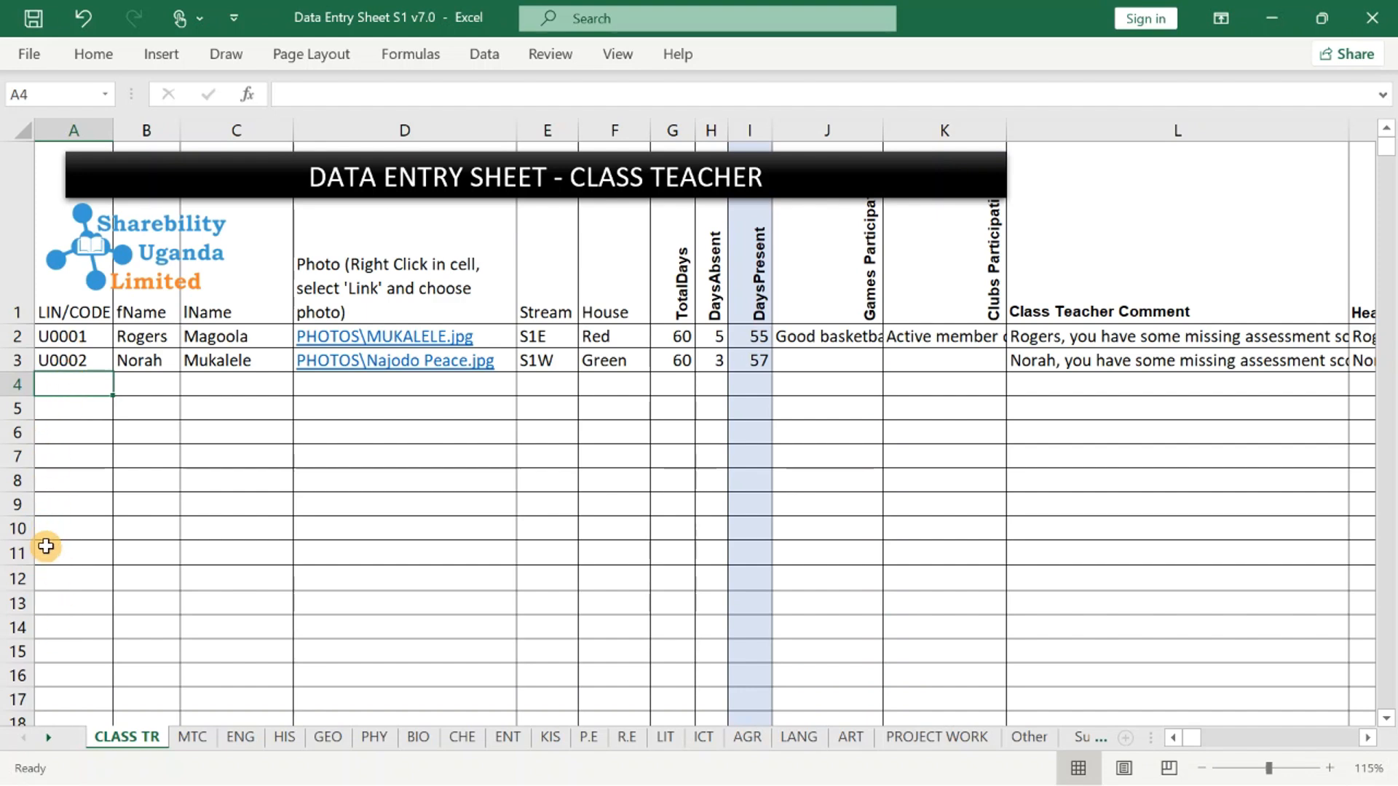
pyautogui.click(151, 388)
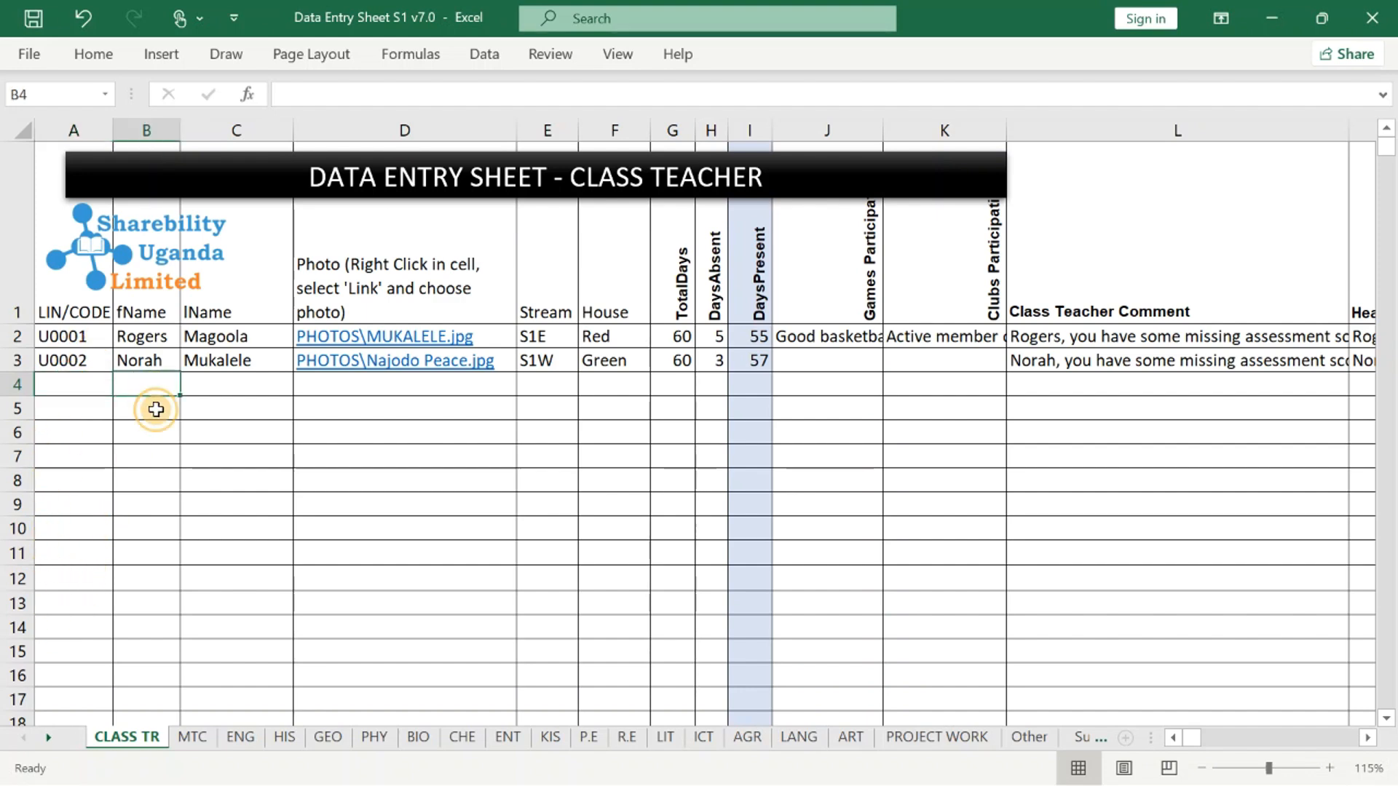
pyautogui.click(203, 380)
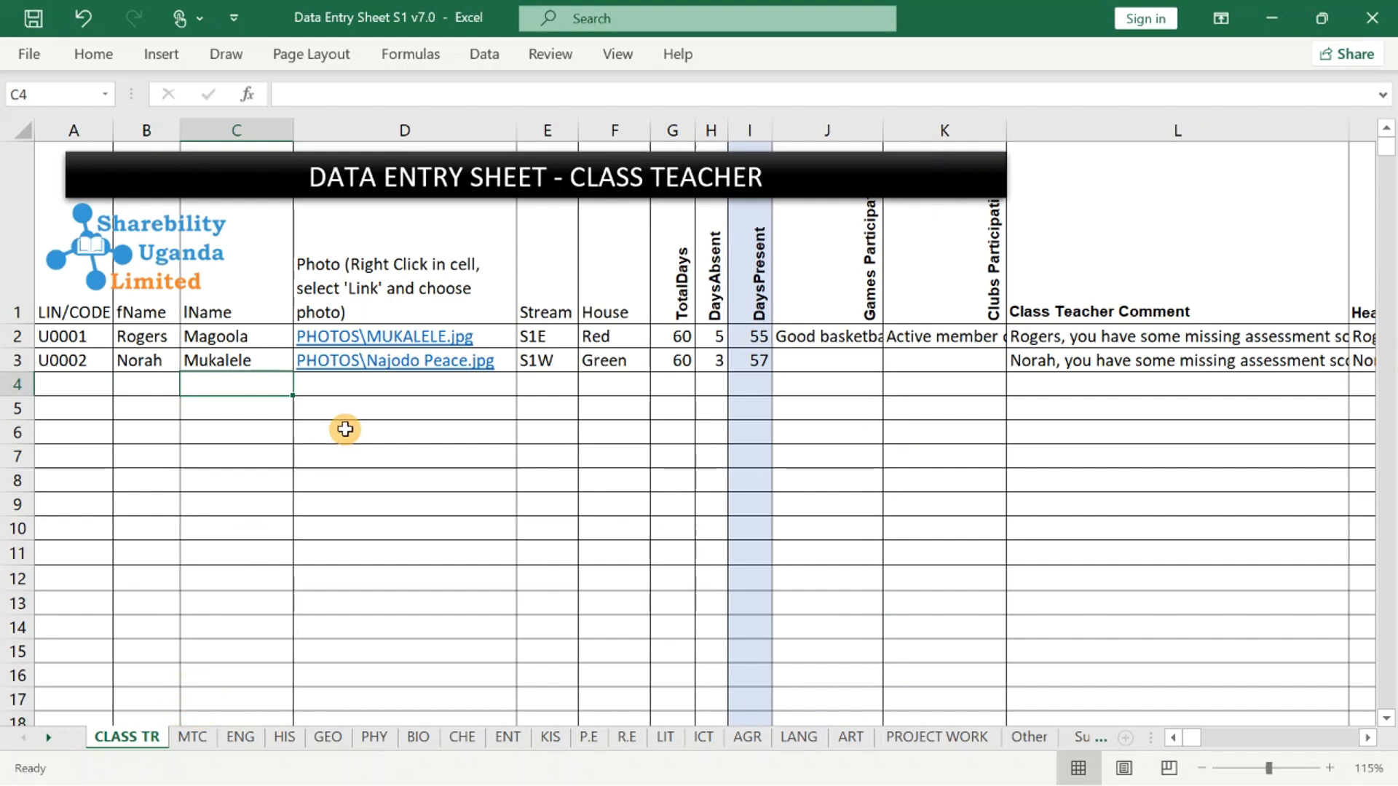
# Clear the photo links of both learners from the Photo column, cells D2 to D7.
pyautogui.moveTo(490, 430); pyautogui.dragTo(449, 342)
pyautogui.click(442, 530)
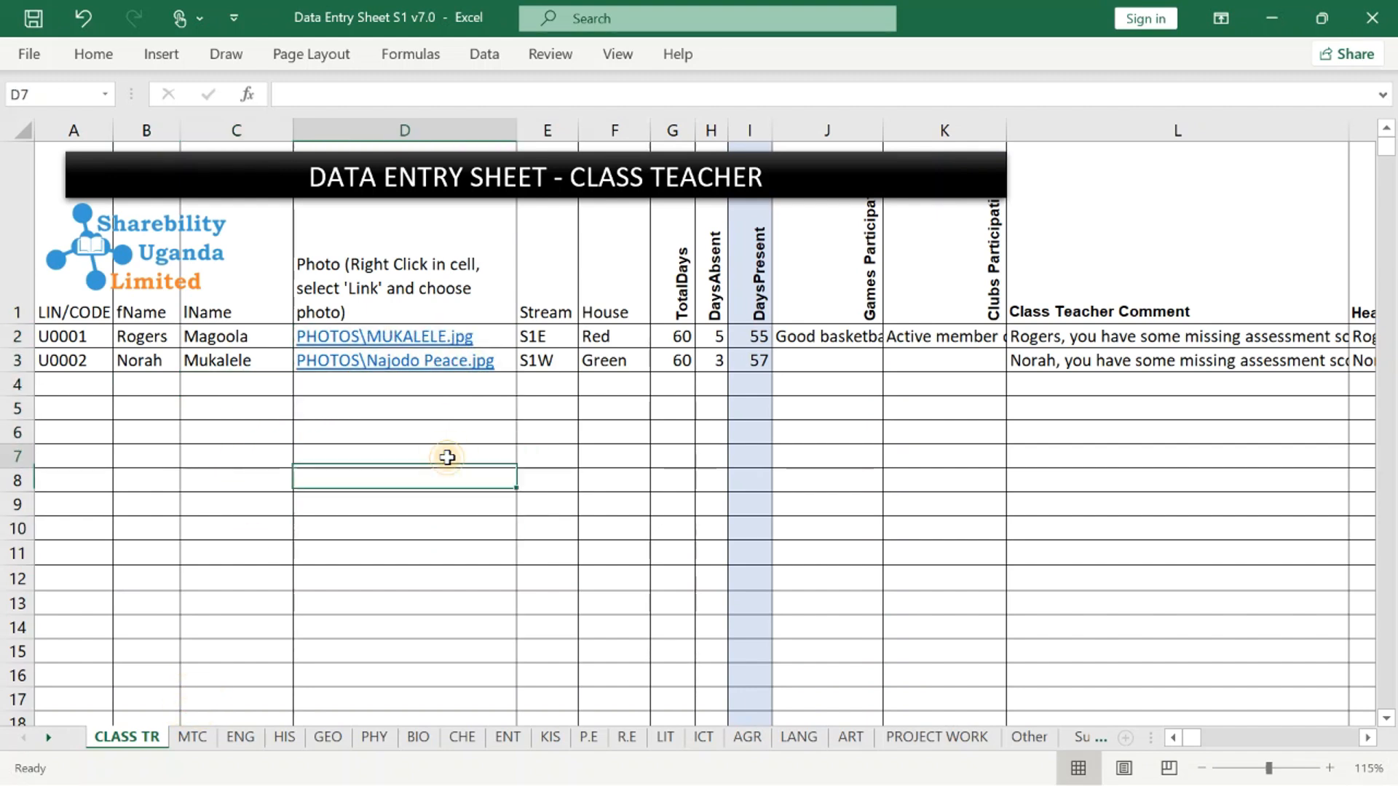
pyautogui.moveTo(446, 458); pyautogui.dragTo(446, 341)
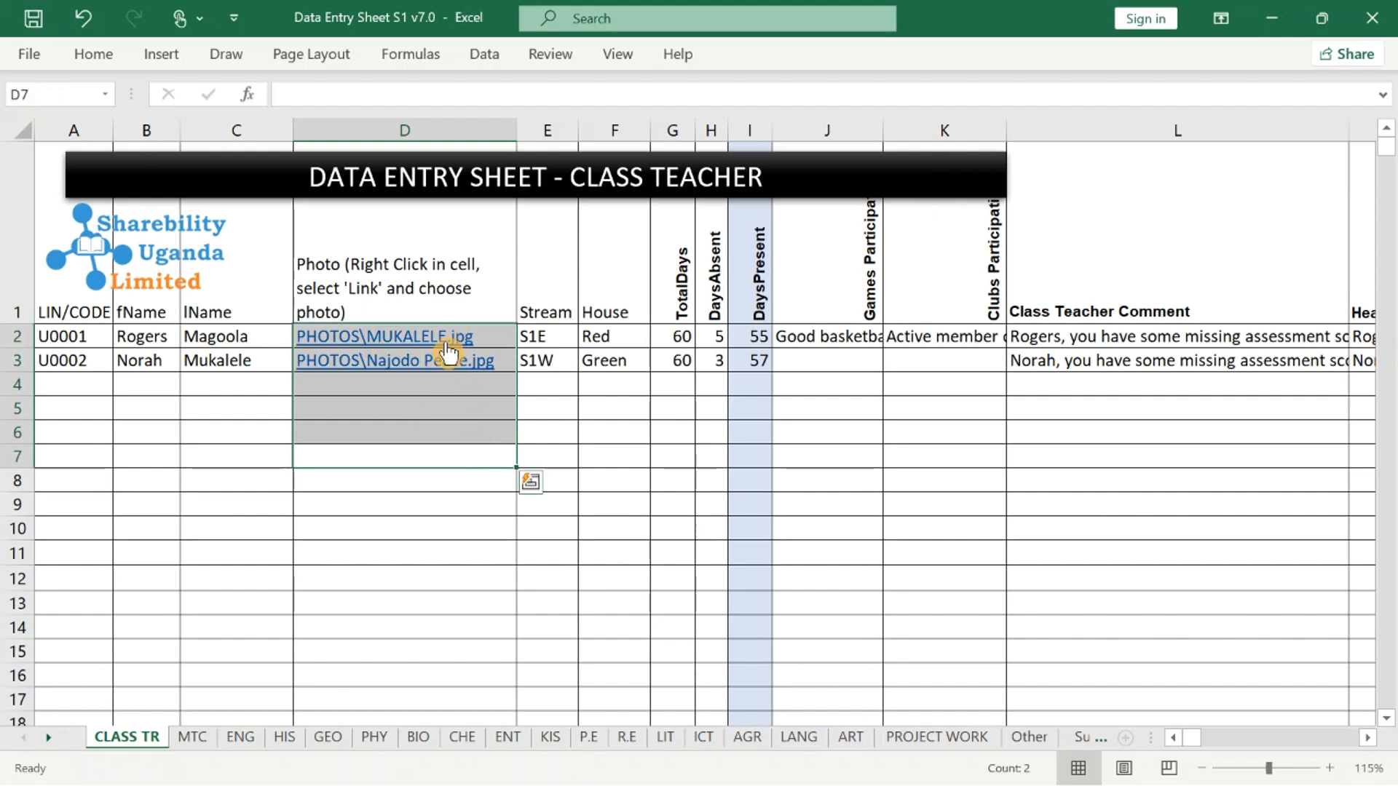
pyautogui.press('Delete')
pyautogui.click(455, 452)
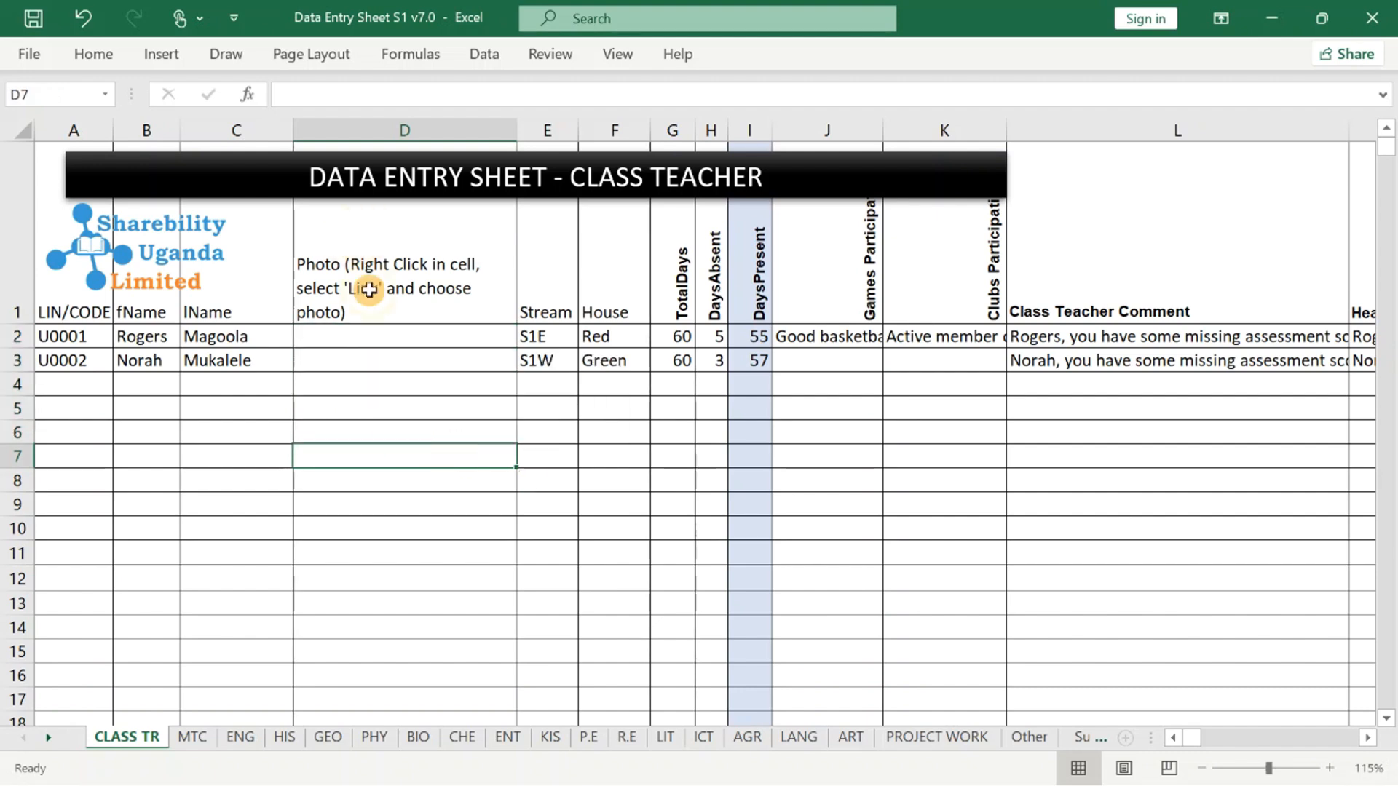
# Insert a link in cell D2 to the first image file in the PHOTOS folder for the first learner.
pyautogui.click(382, 342)
pyautogui.rightClick(413, 332)
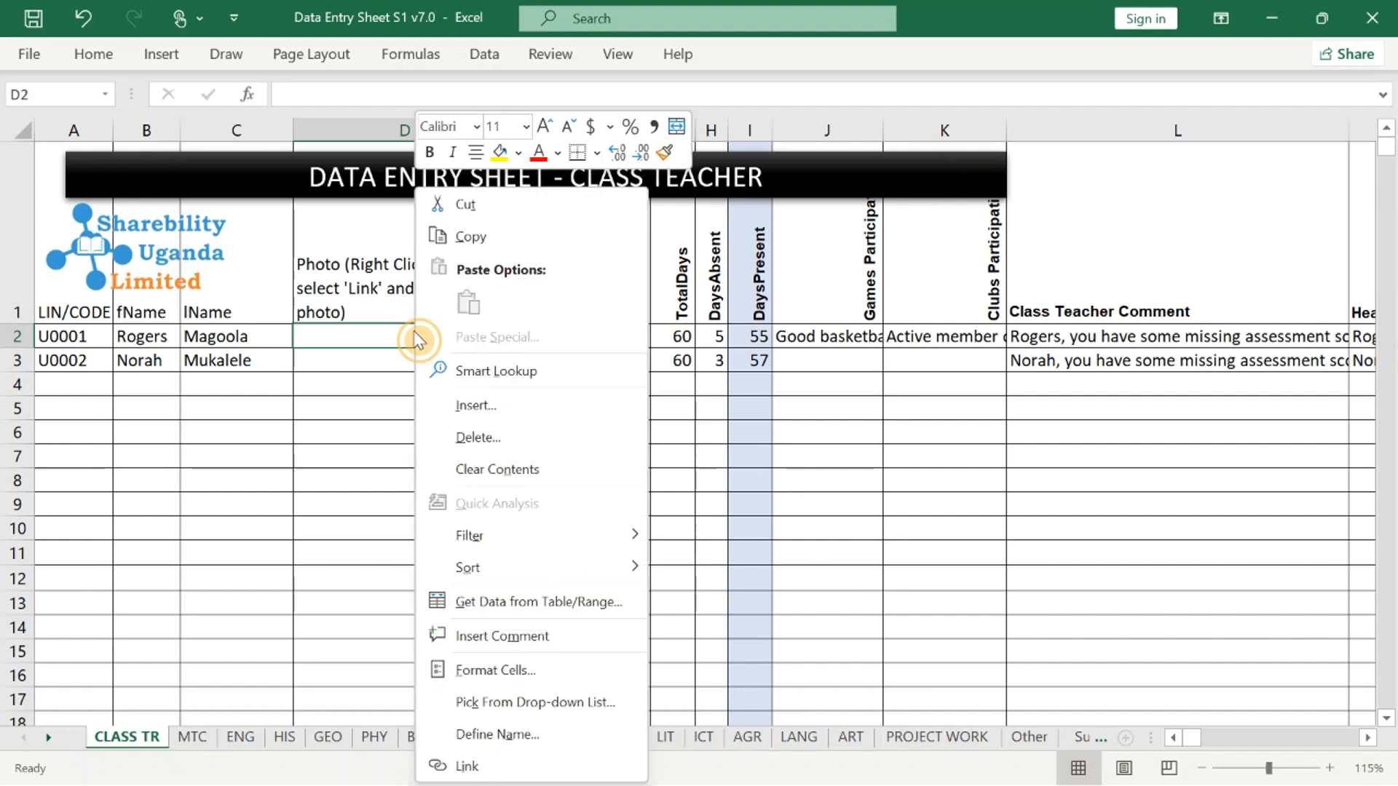
pyautogui.click(492, 769)
pyautogui.doubleClick(360, 521)
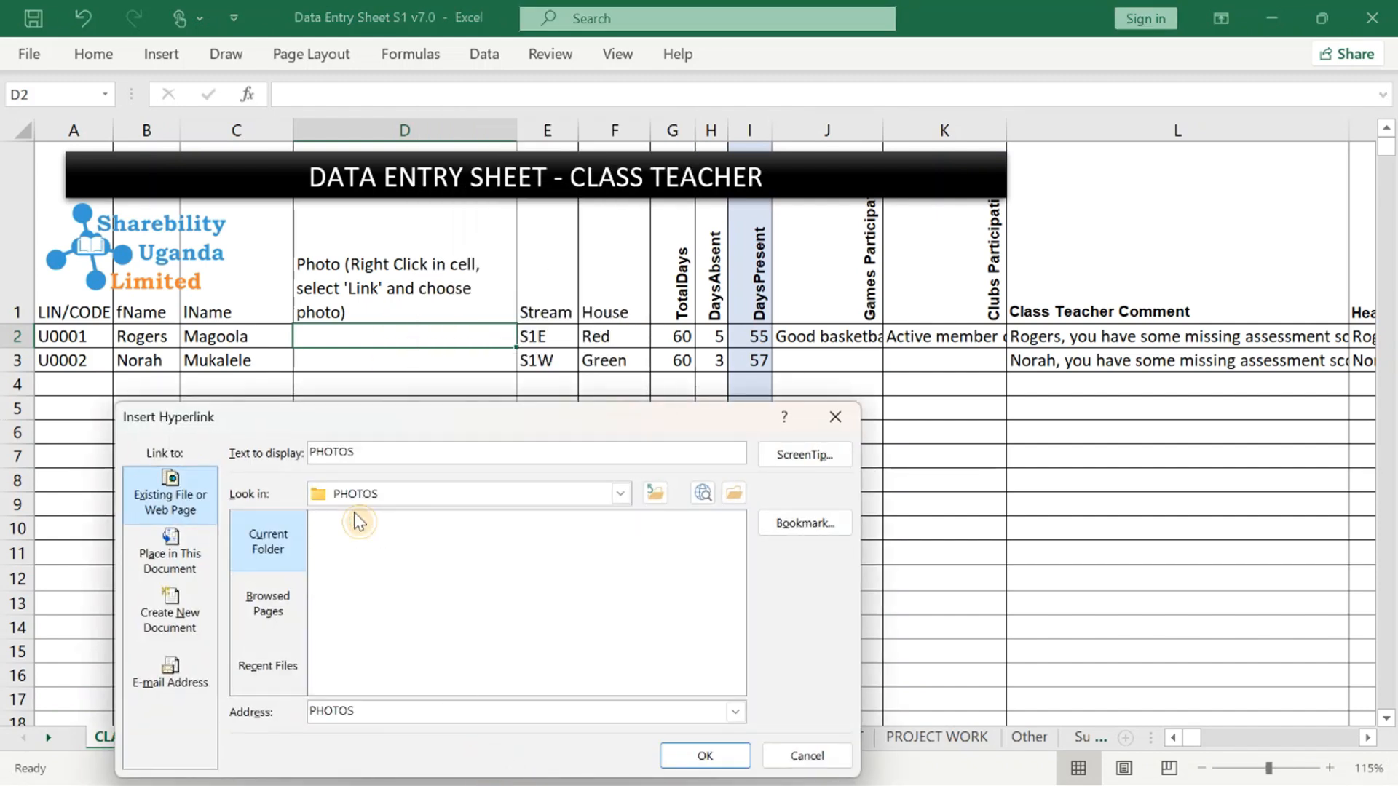
pyautogui.click(361, 523)
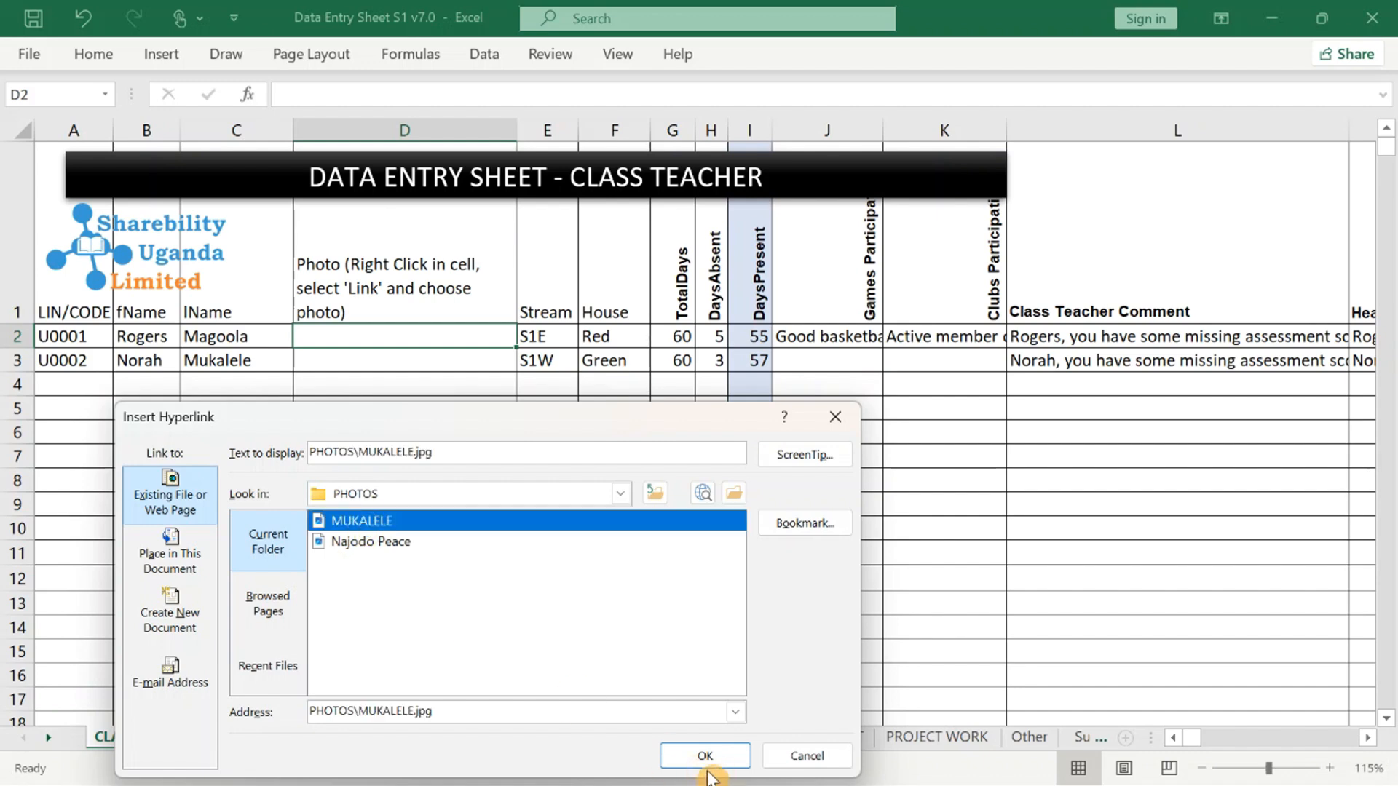
pyautogui.click(705, 760)
# Insert a link in cell D3 to the second image file in the PHOTOS folder for the second learner.
pyautogui.click(399, 358)
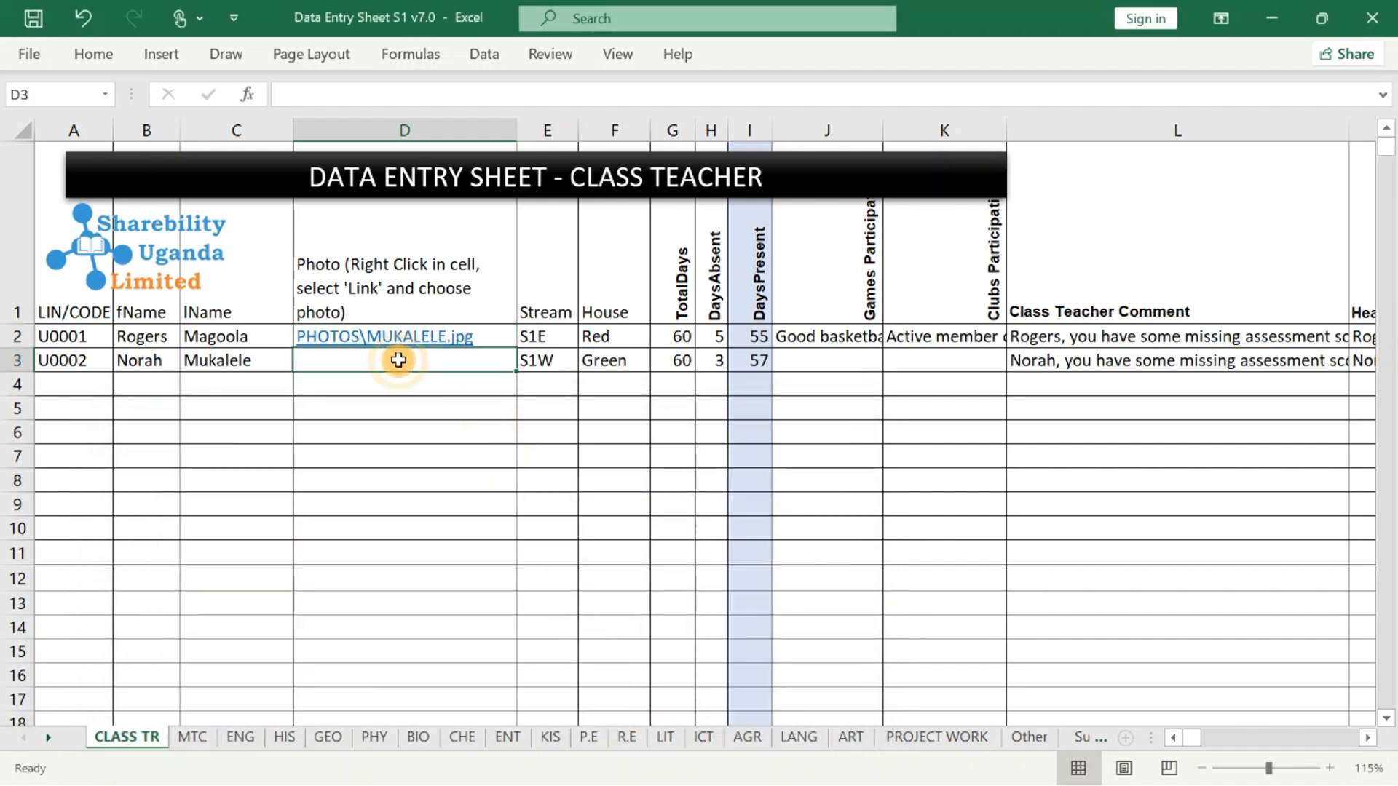
pyautogui.rightClick(398, 359)
pyautogui.click(498, 763)
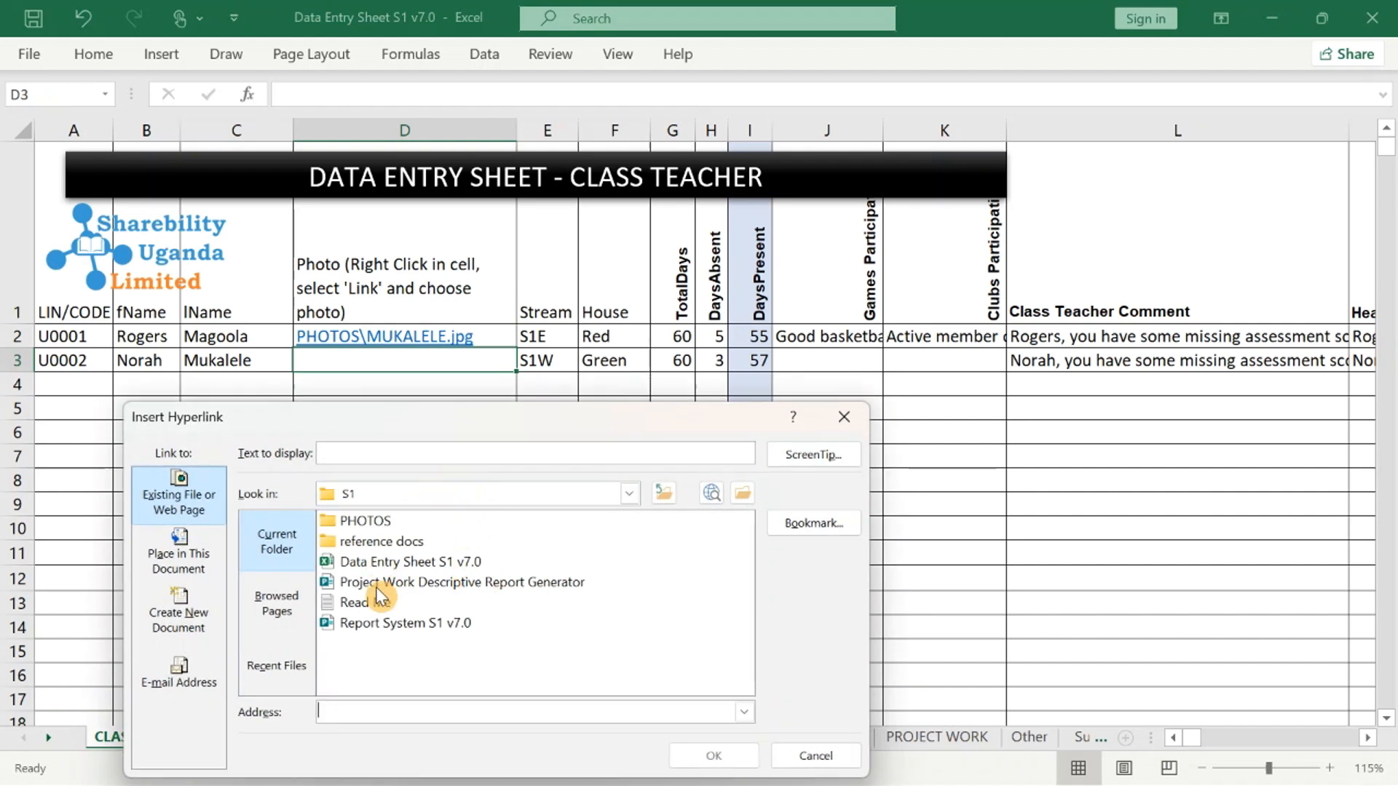
pyautogui.doubleClick(368, 521)
pyautogui.click(384, 545)
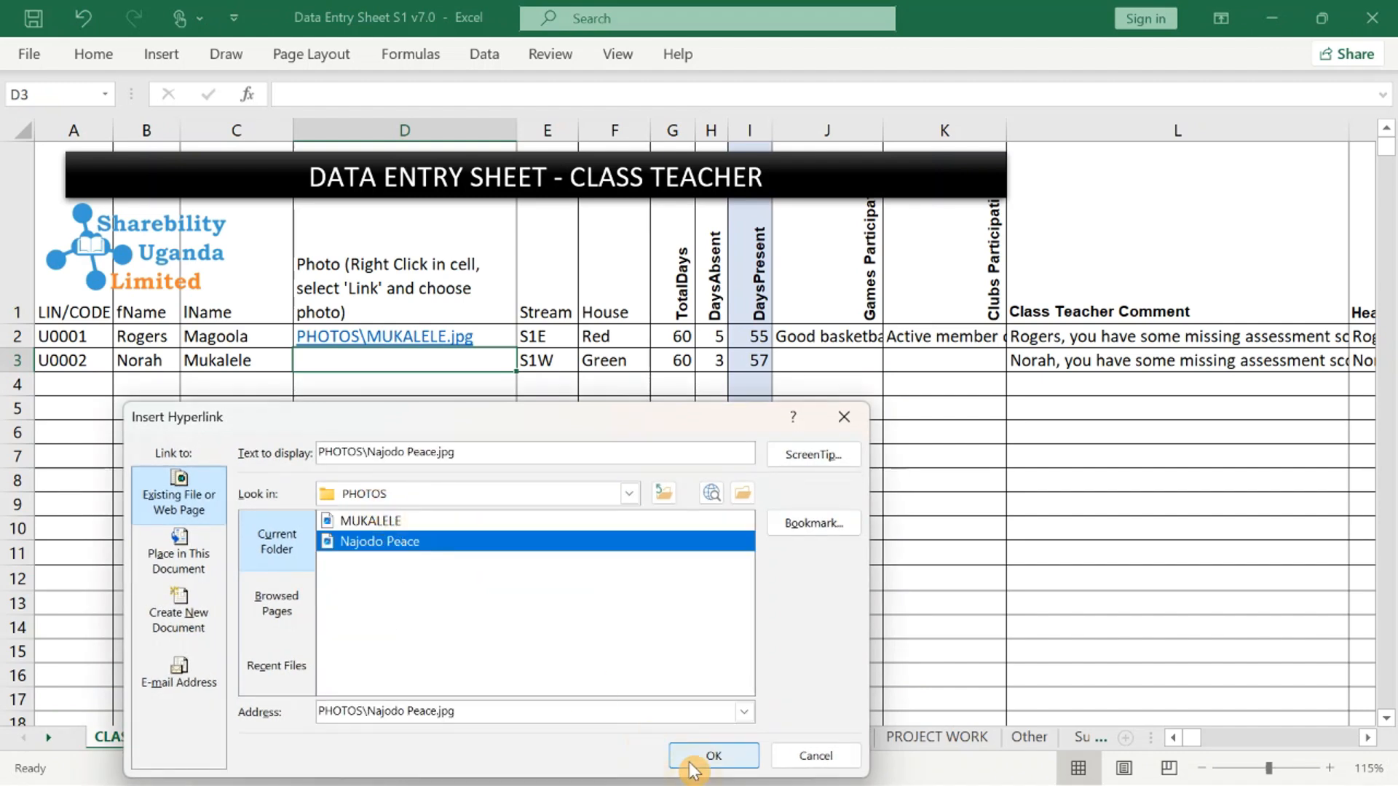
pyautogui.click(714, 756)
pyautogui.click(422, 495)
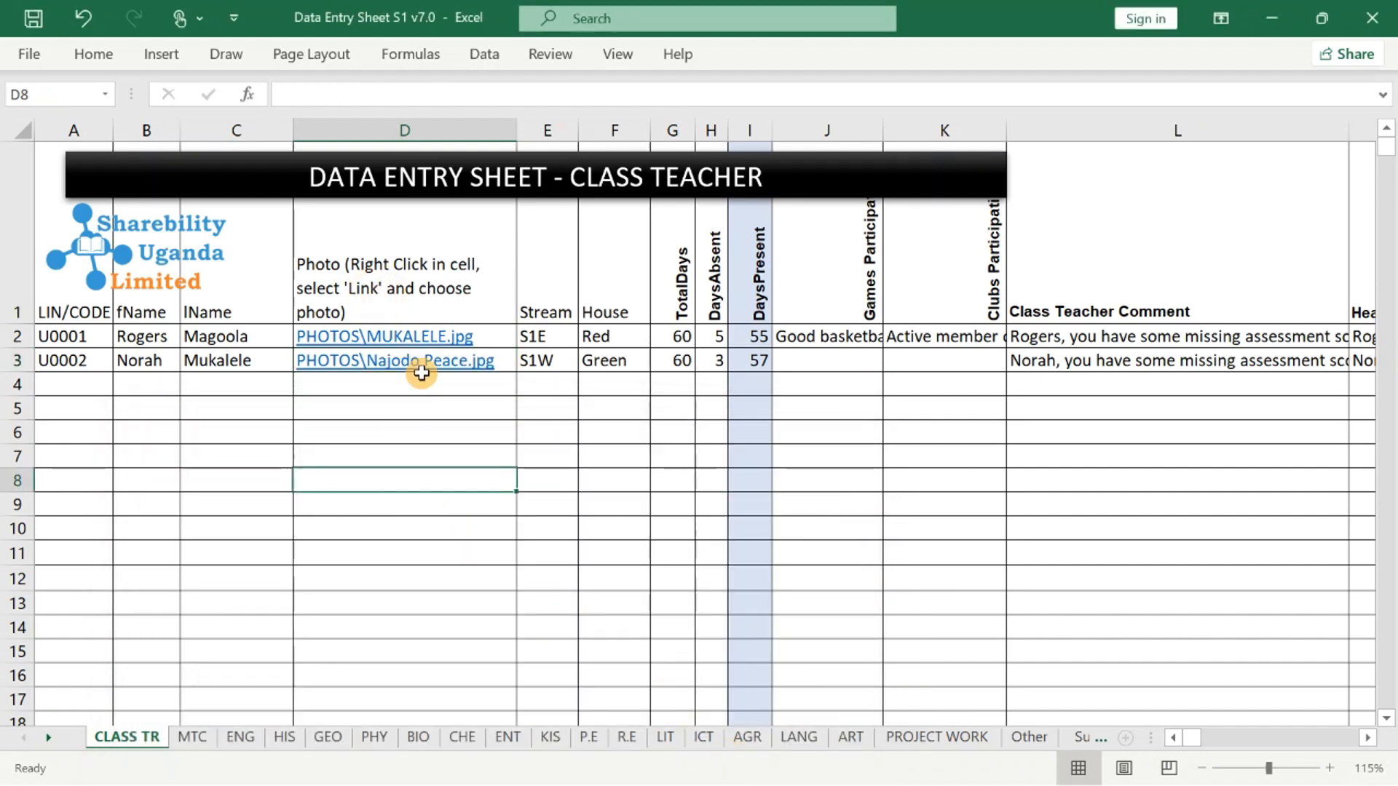
pyautogui.rightClick(402, 339)
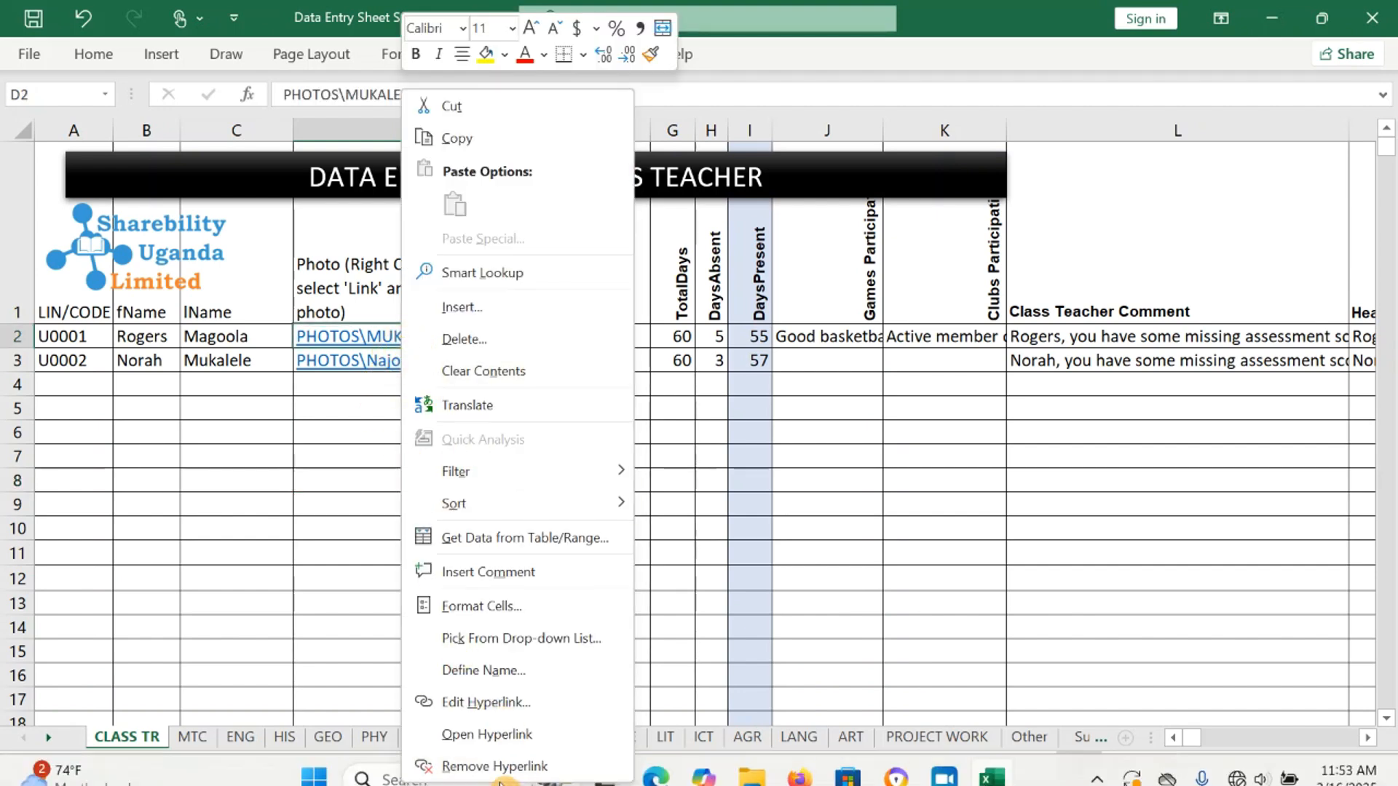
pyautogui.click(314, 513)
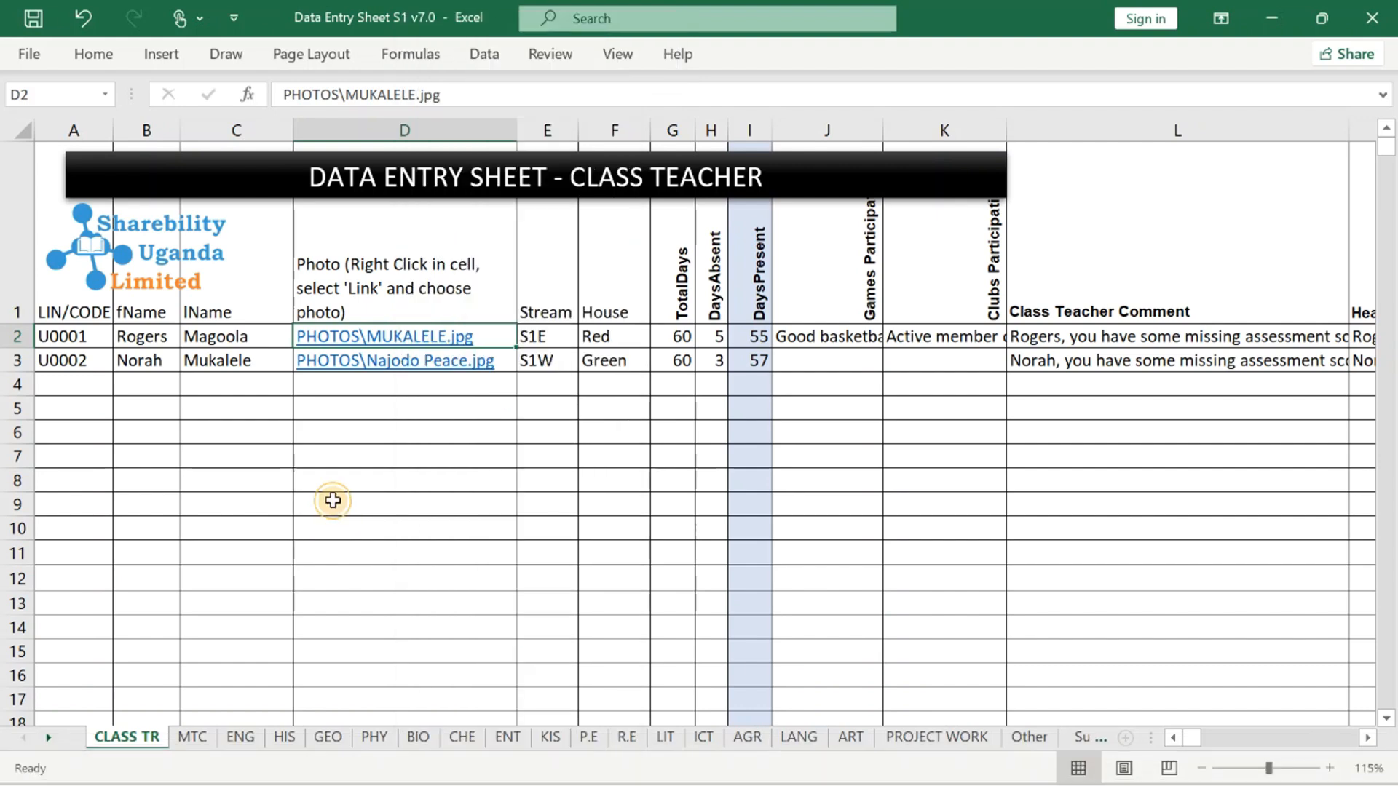
pyautogui.rightClick(321, 412)
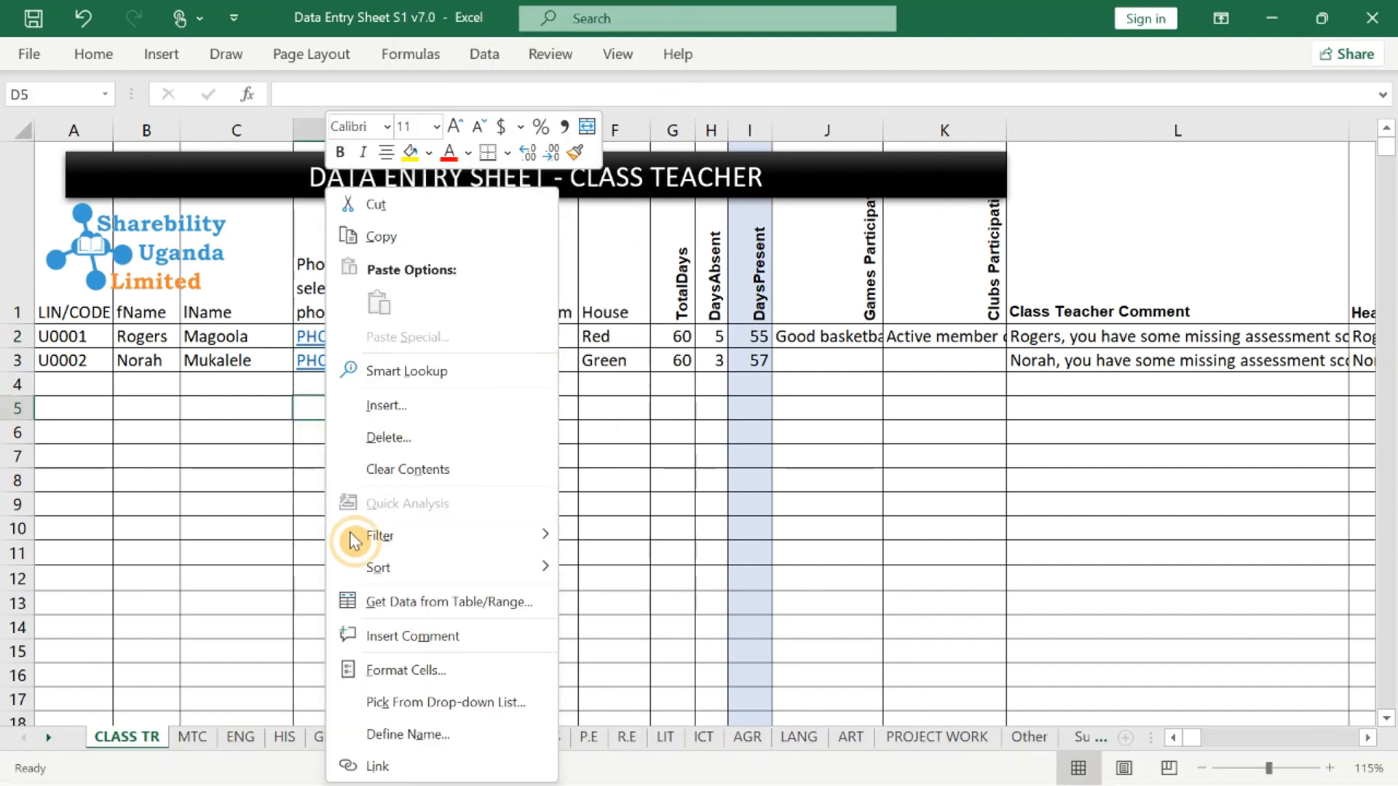
pyautogui.click(116, 393)
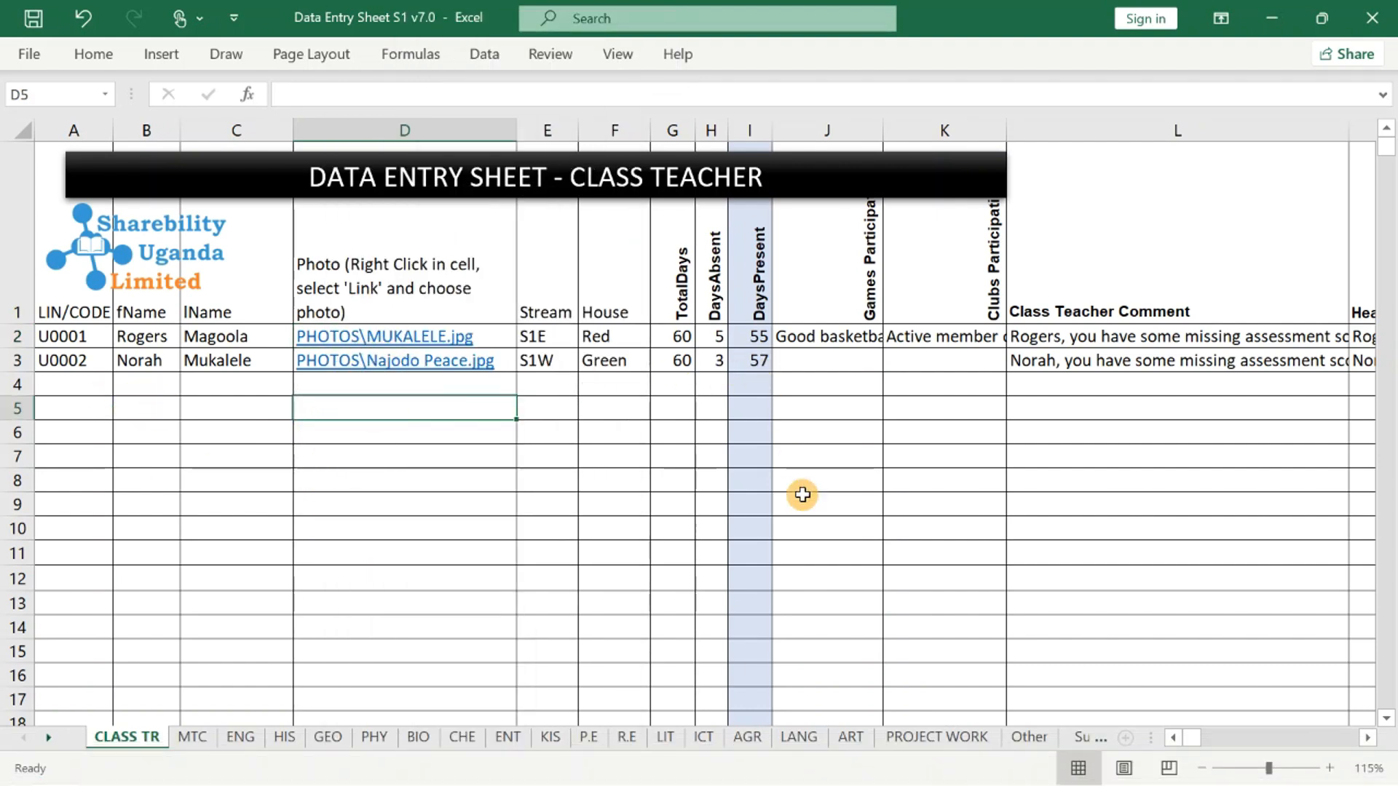
# Examine the learners' Stream, Games Participation and Clubs Participation cells in rows 2 and 3.
pyautogui.click(794, 497)
pyautogui.click(533, 335)
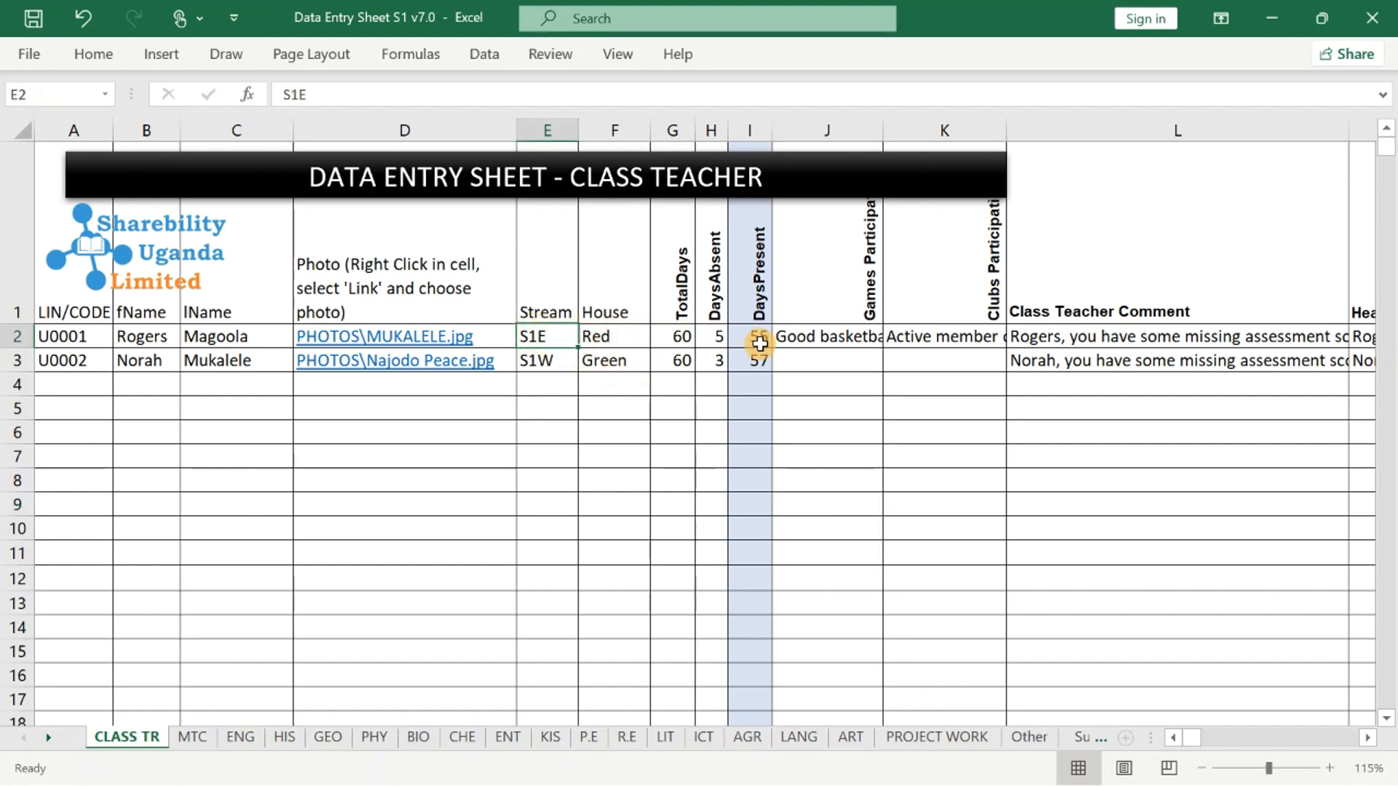
pyautogui.click(905, 340)
pyautogui.click(835, 359)
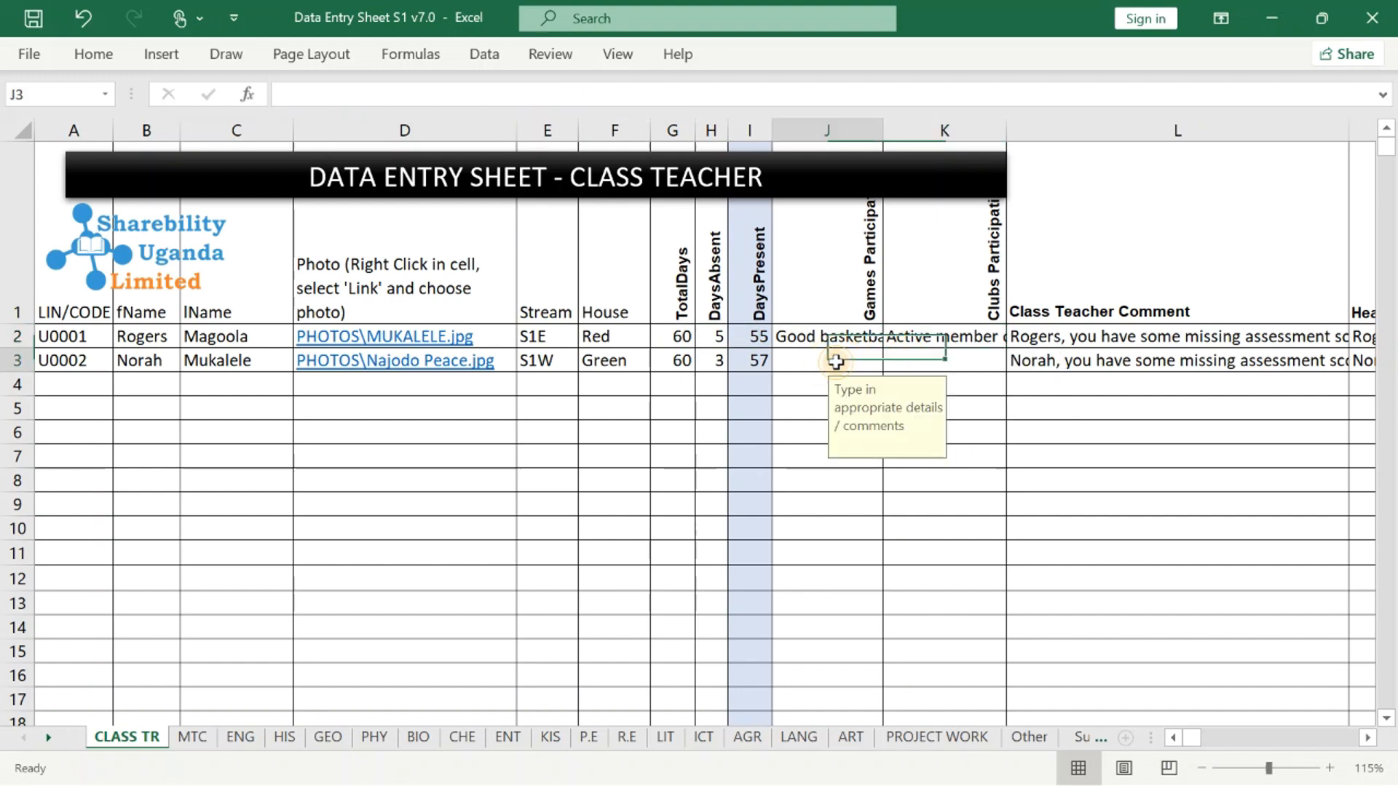
pyautogui.click(893, 357)
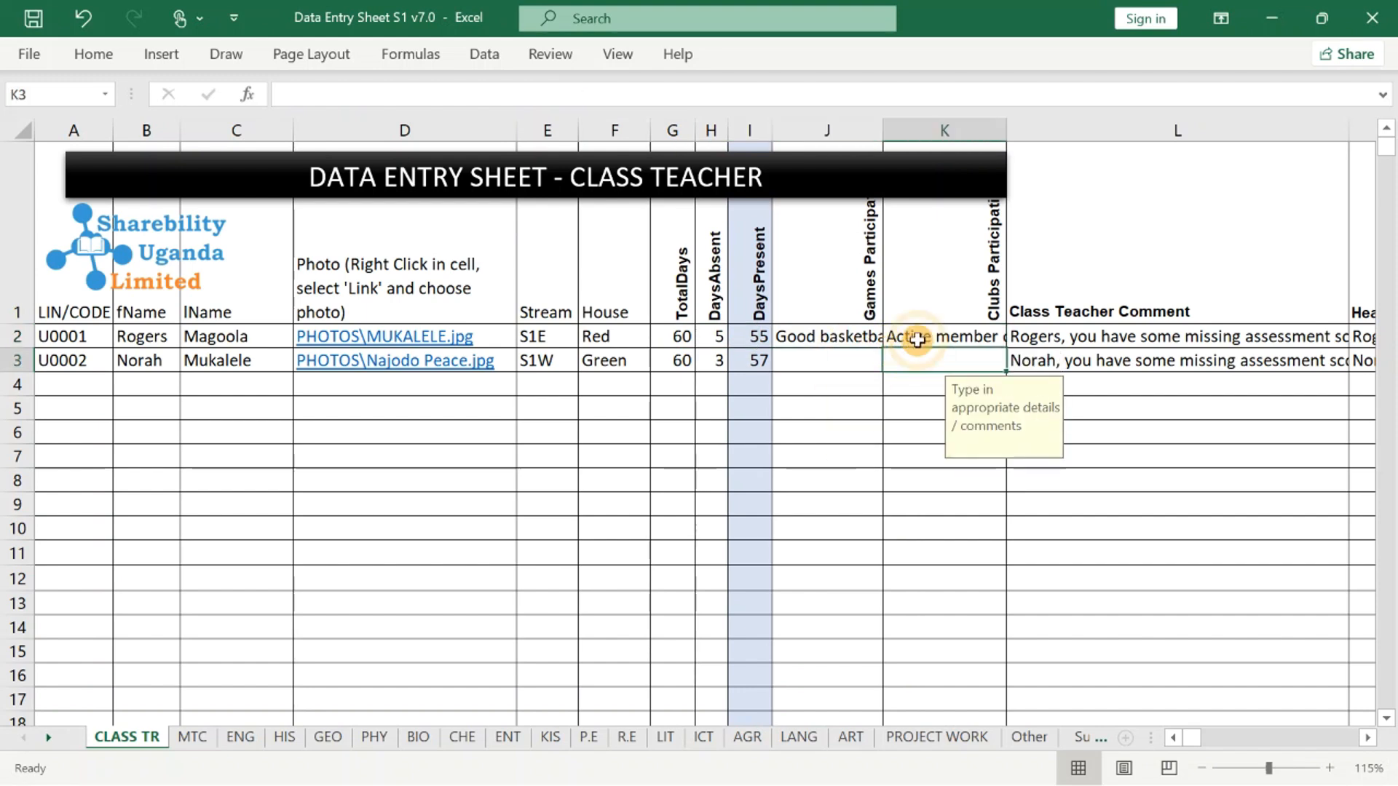
pyautogui.click(910, 338)
# Examine the class teacher comment, HeadTr comment, Fees Bal and ScPayCode columns for the first learner in row 2.
pyautogui.press('Tab')
pyautogui.press('Tab')
pyautogui.press('Tab')
pyautogui.press('Tab')
pyautogui.press('Tab')
pyautogui.press('Tab')
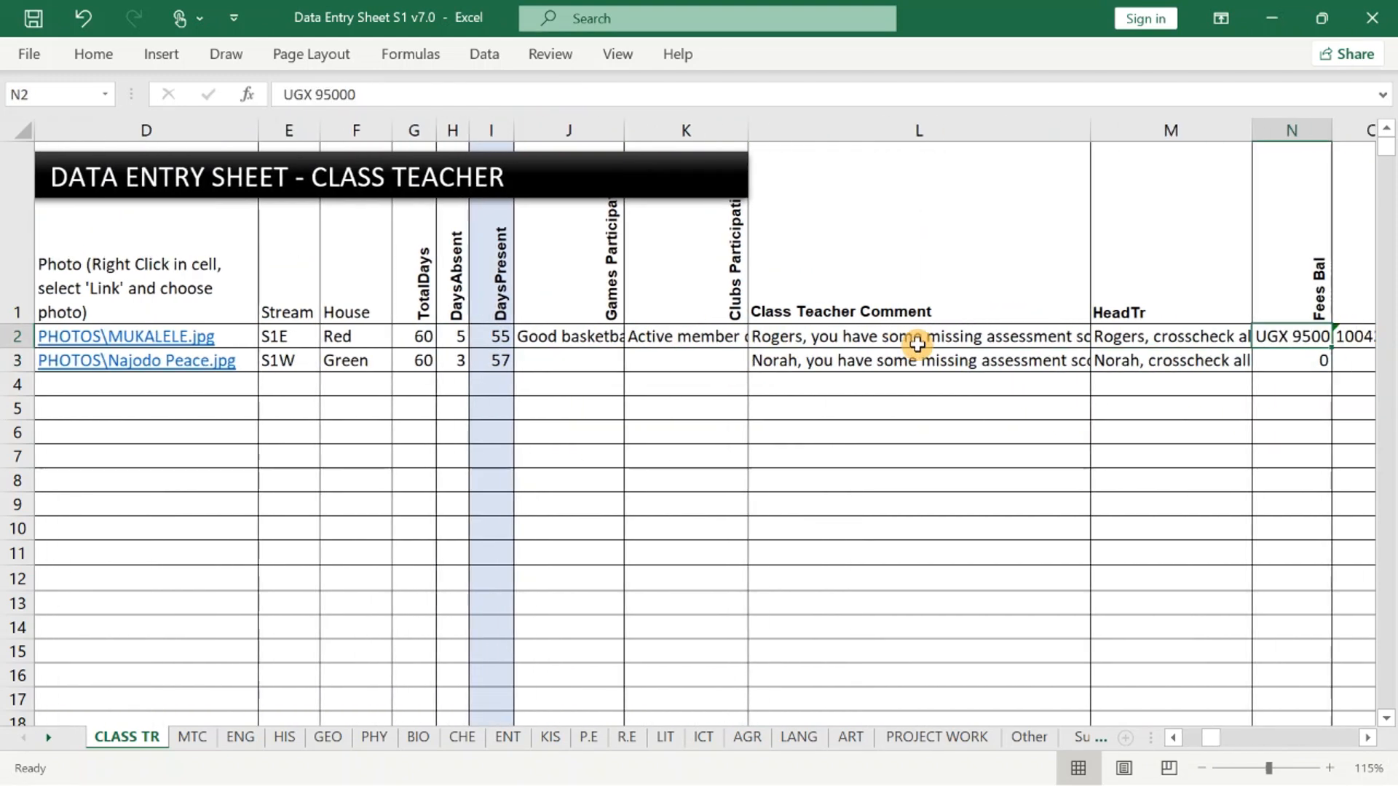
pyautogui.click(651, 334)
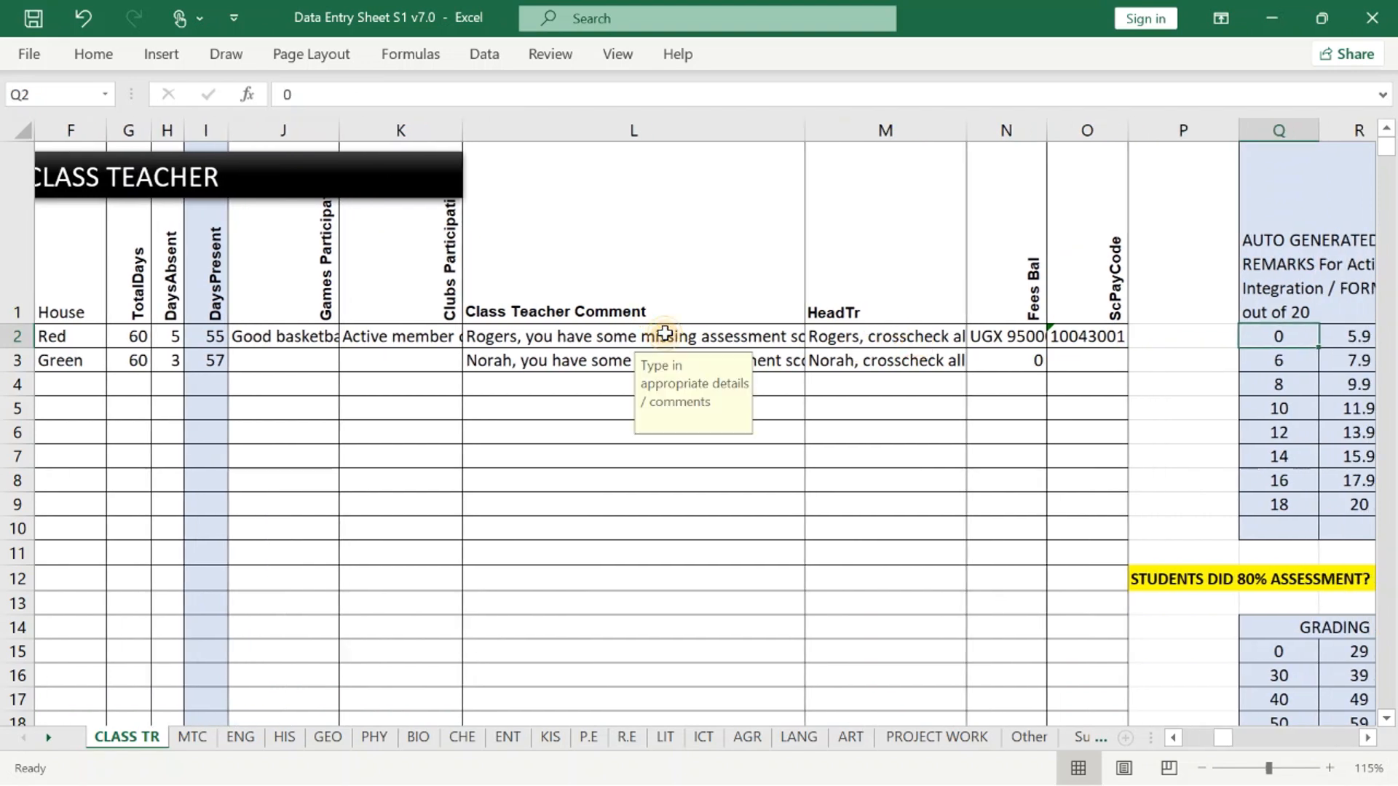
pyautogui.click(864, 356)
pyautogui.click(688, 341)
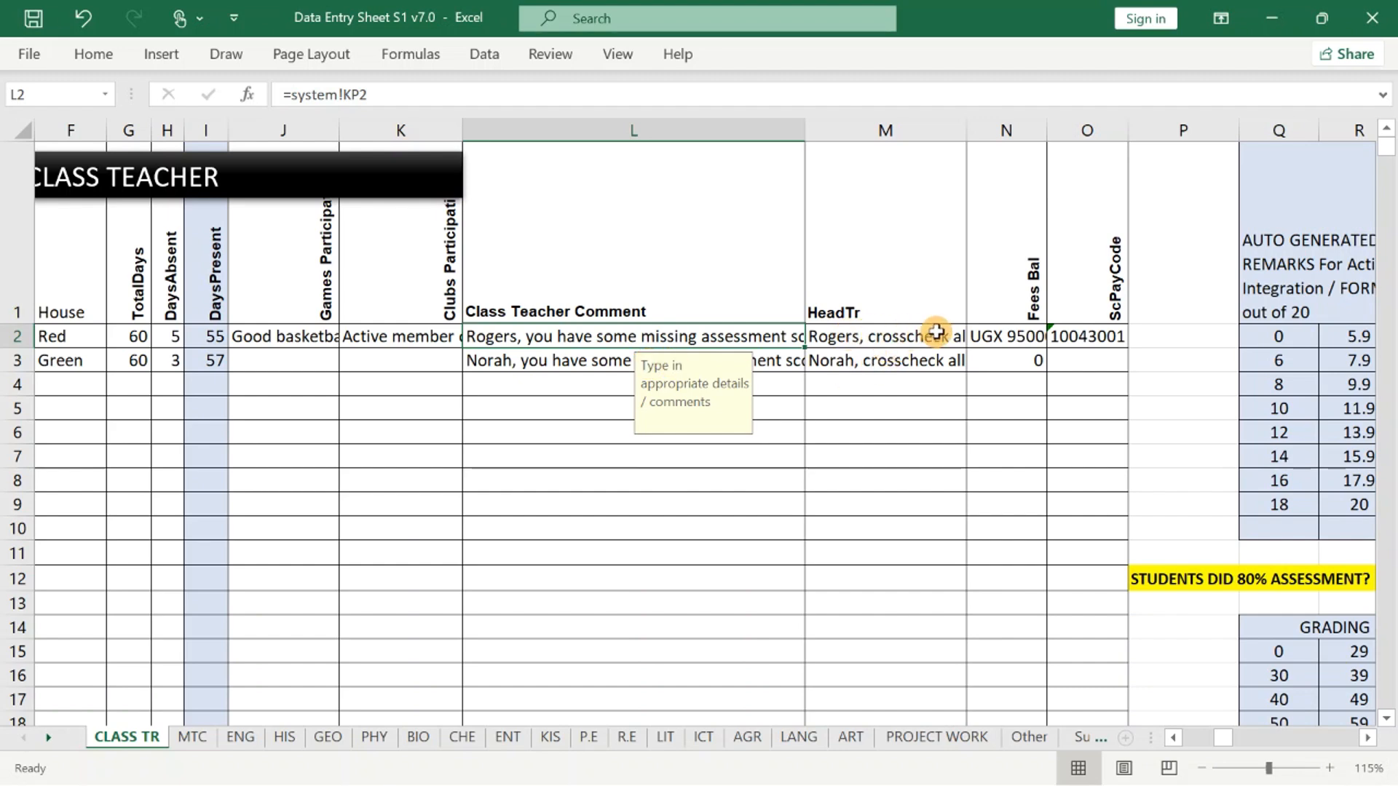
pyautogui.click(1018, 334)
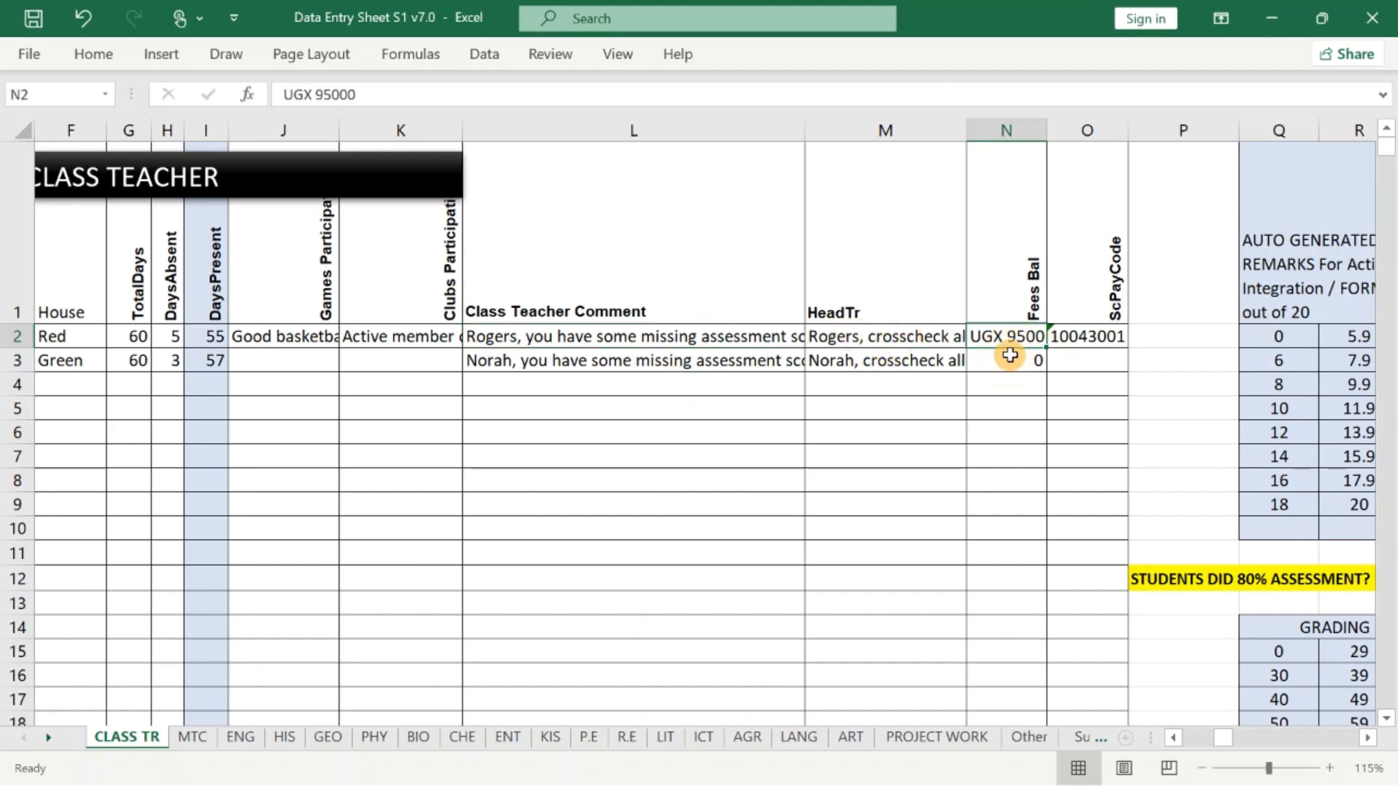
pyautogui.press('Right')
pyautogui.press('Right')
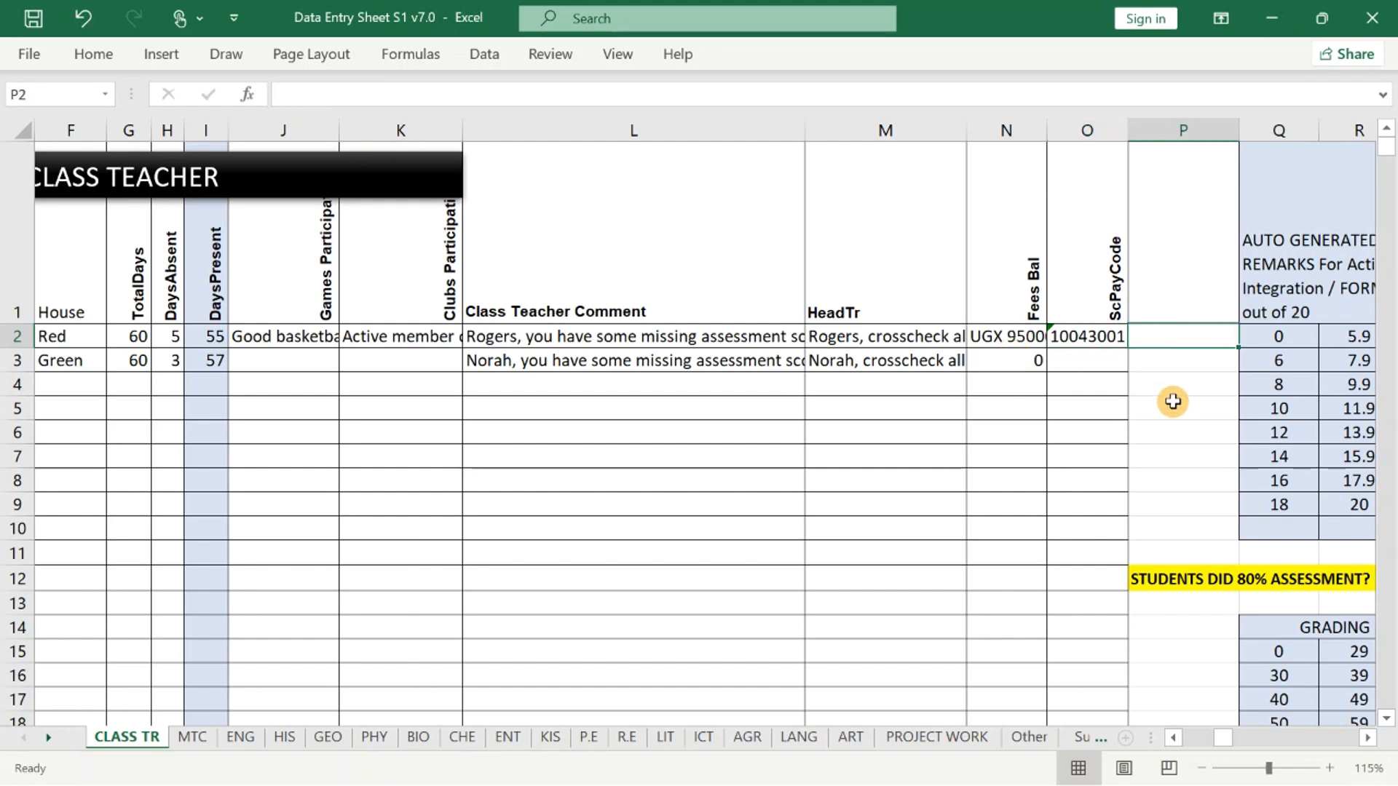
pyautogui.click(1114, 339)
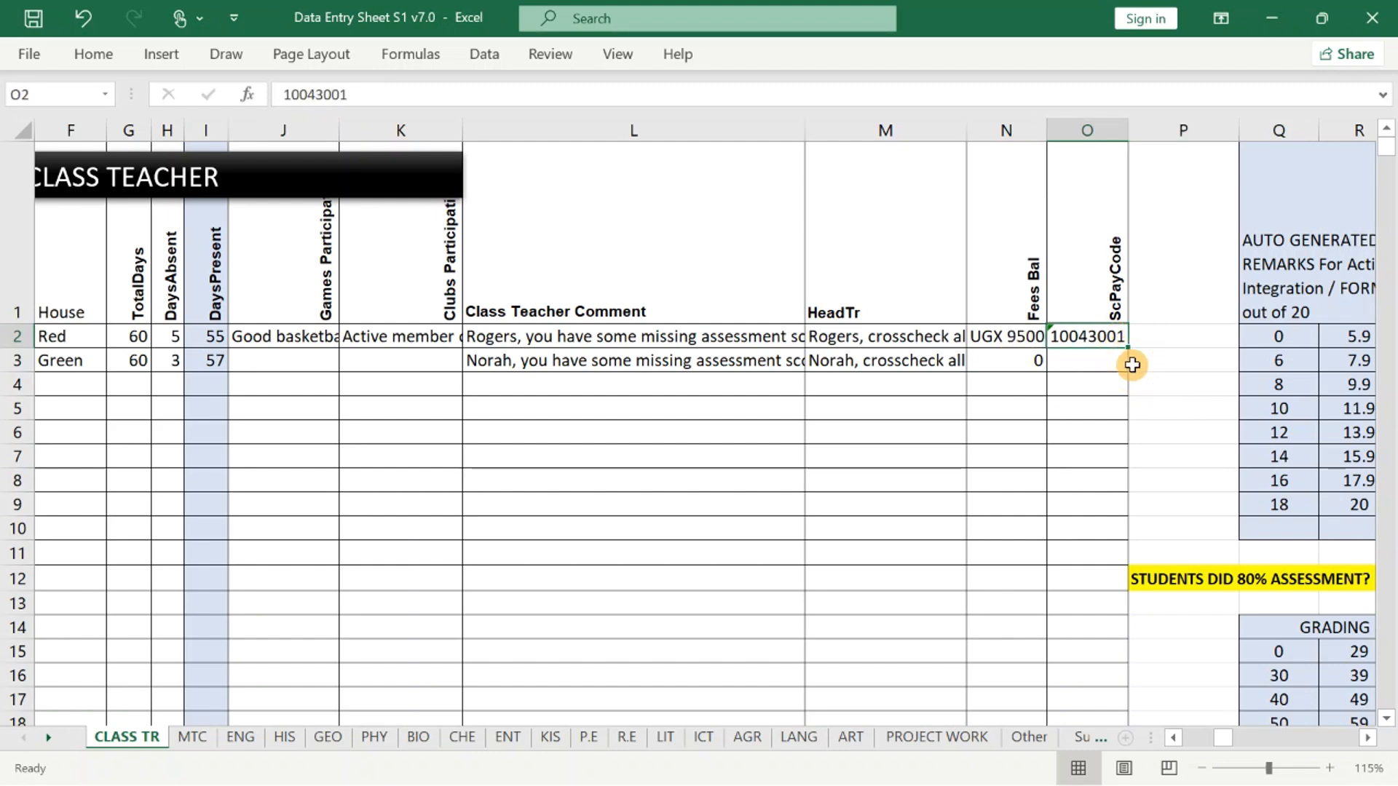
pyautogui.press('Right')
pyautogui.click(1096, 339)
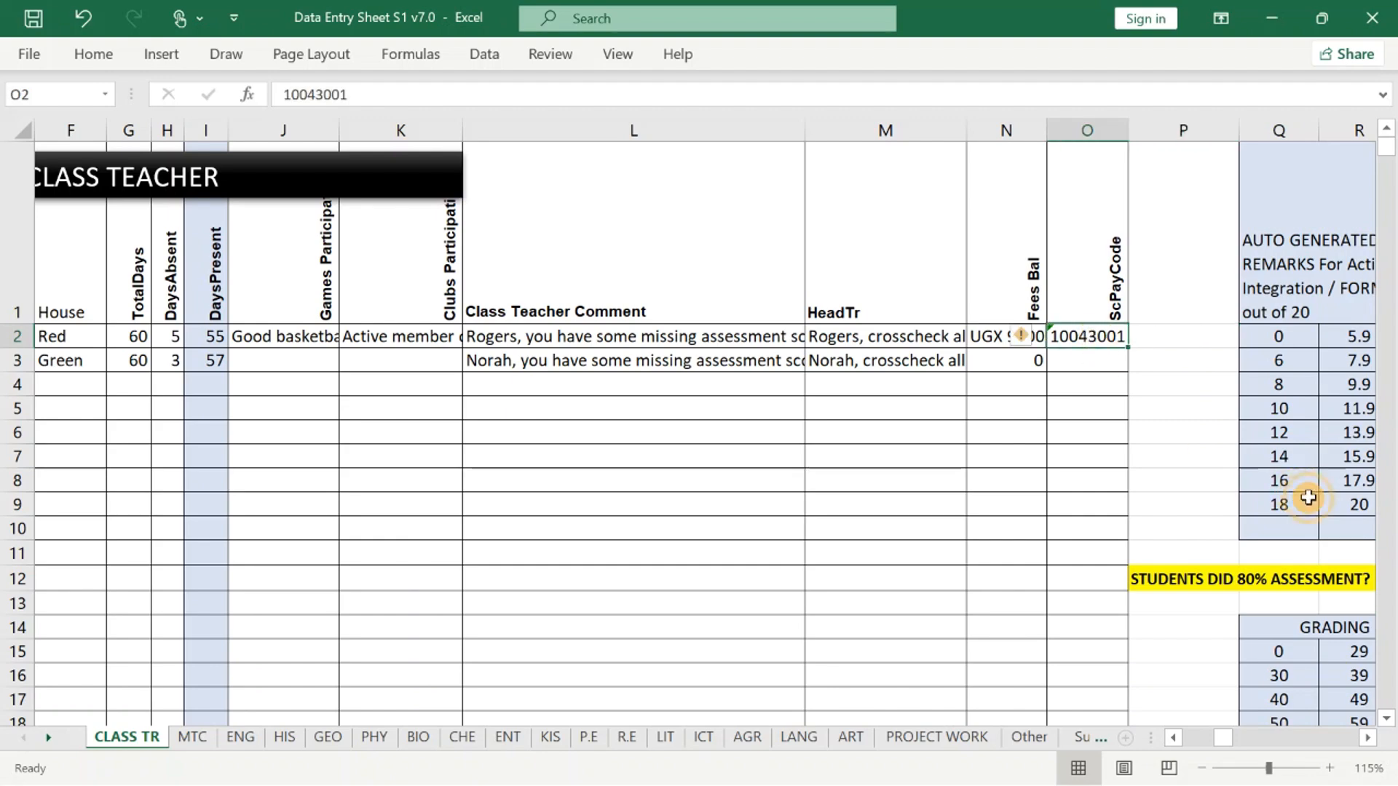
# Look over the auto-generated remarks, default class teacher comments and default generic skills comments in columns Q to V.
pyautogui.press('Right')
pyautogui.press('Right')
pyautogui.press('Right')
pyautogui.press('Right')
pyautogui.press('Right')
pyautogui.press('Right')
pyautogui.press('Right')
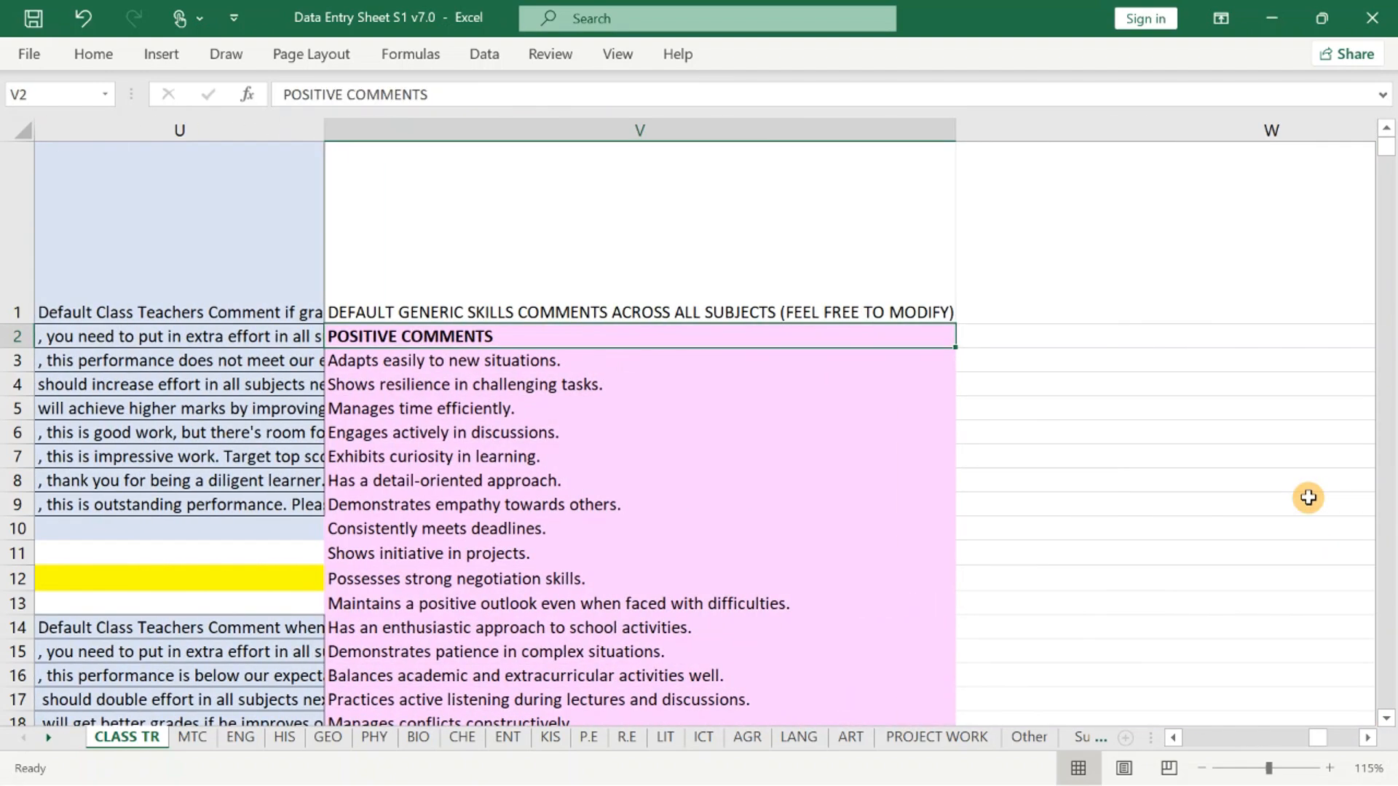
# Examine the score bands out of 20, the default subject teacher remarks and the default class teacher comments in columns Q to U.
pyautogui.press('Left')
pyautogui.press('Left')
pyautogui.press('Left')
pyautogui.press('Left')
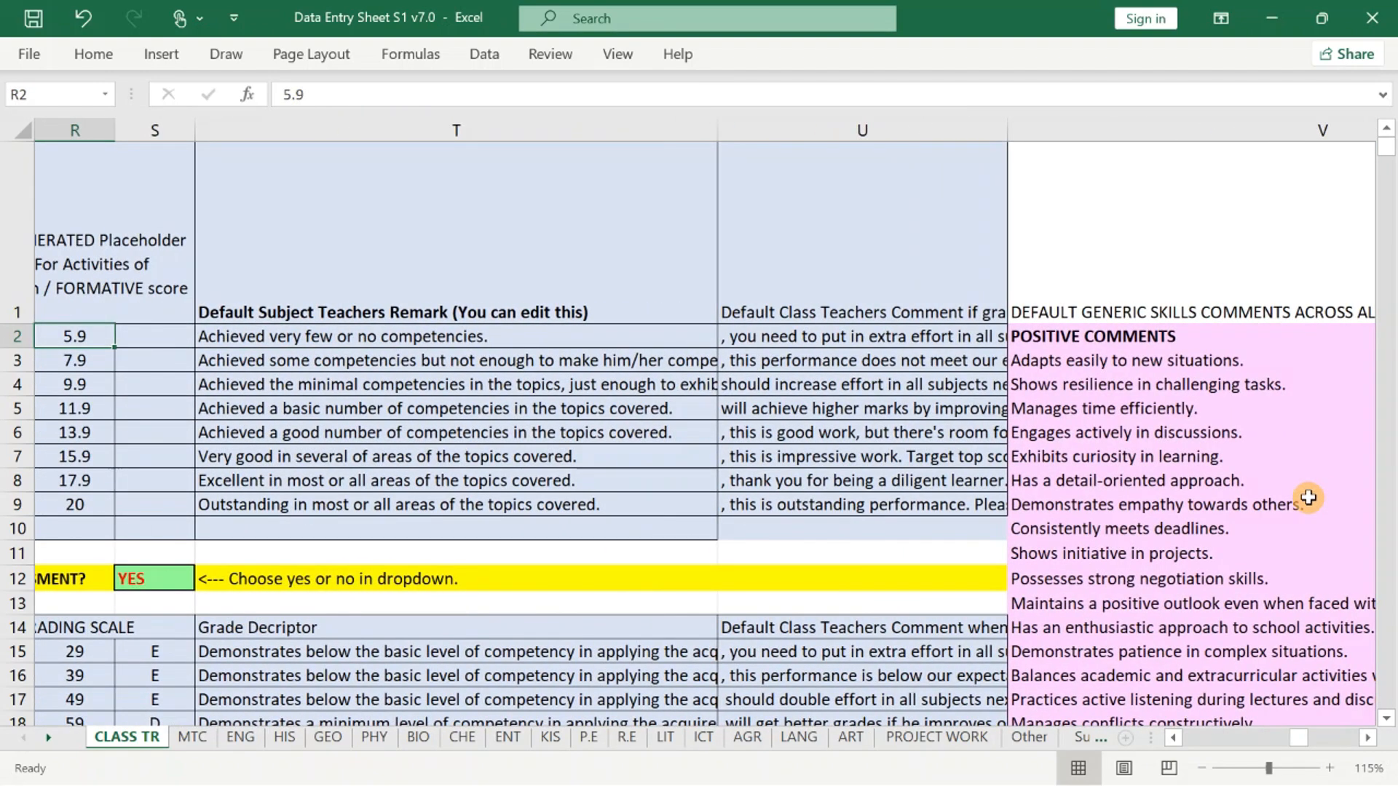
pyautogui.press('Left')
pyautogui.press('Left')
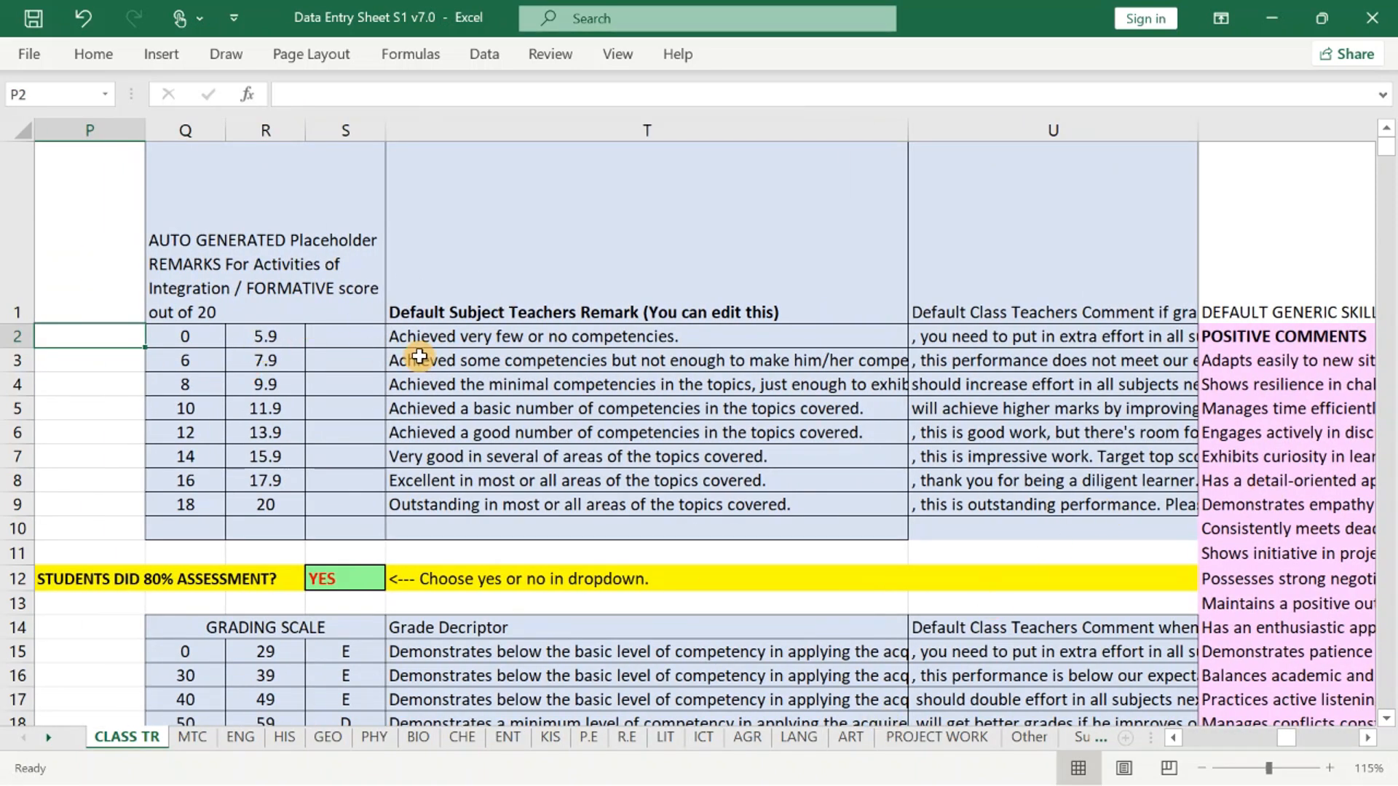
pyautogui.moveTo(188, 337); pyautogui.dragTo(303, 535)
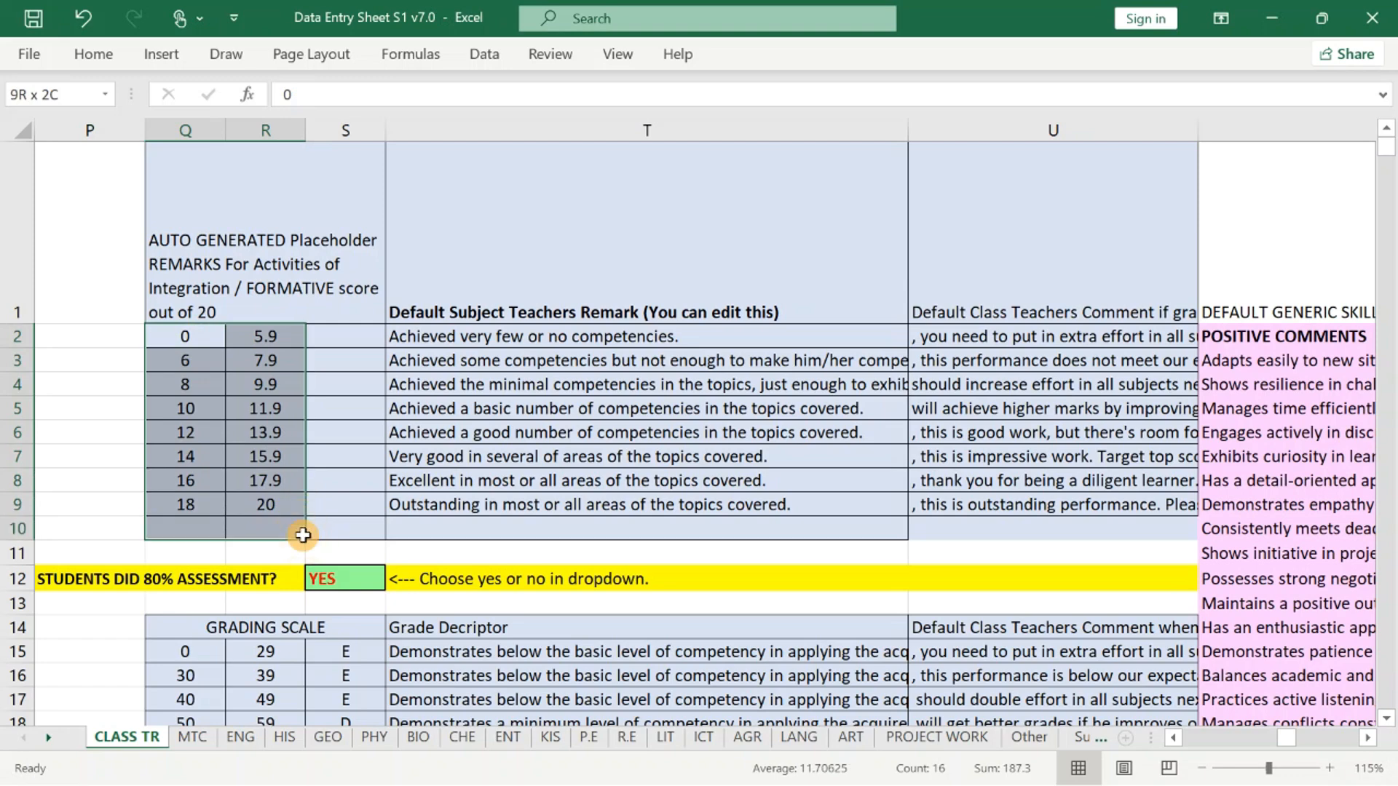
pyautogui.click(265, 386)
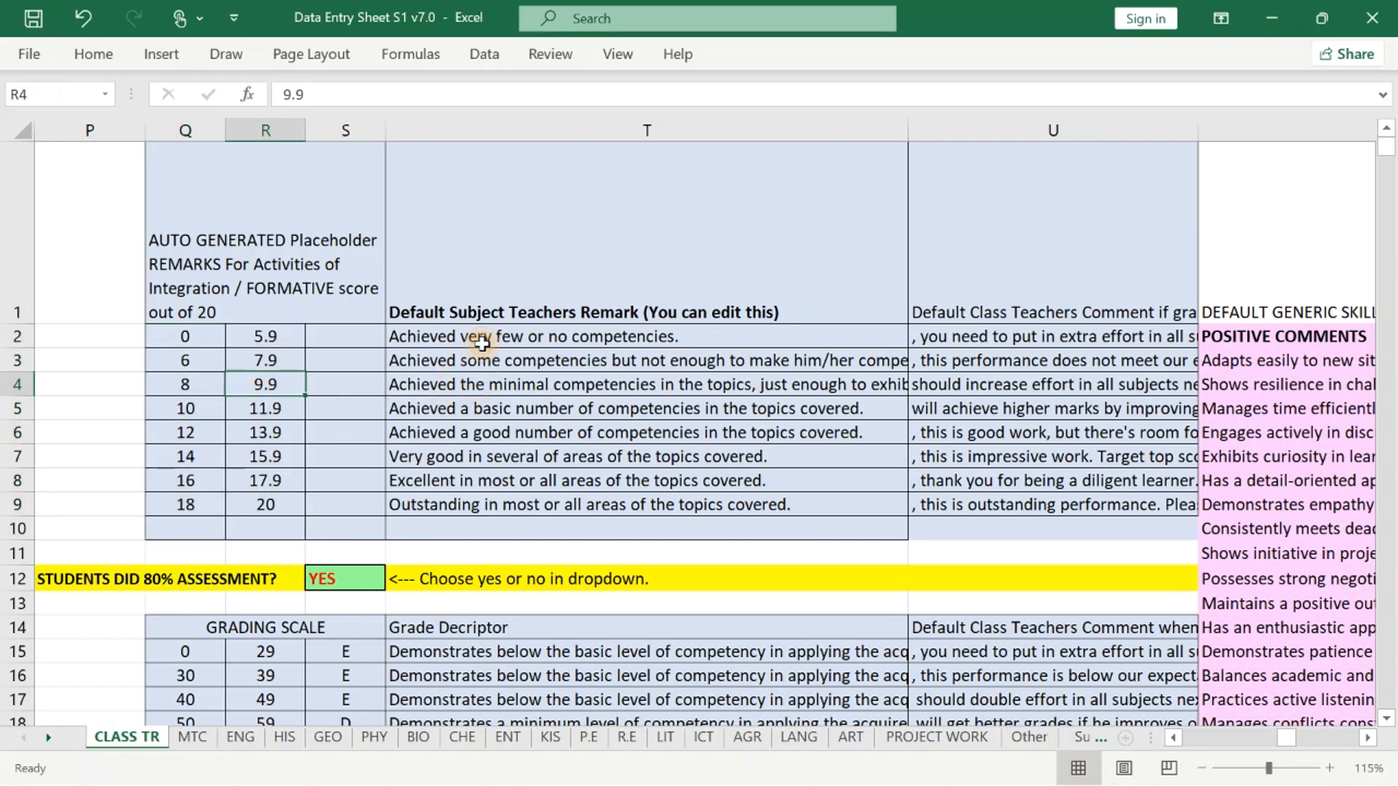
pyautogui.moveTo(466, 337); pyautogui.dragTo(551, 527)
pyautogui.click(1052, 401)
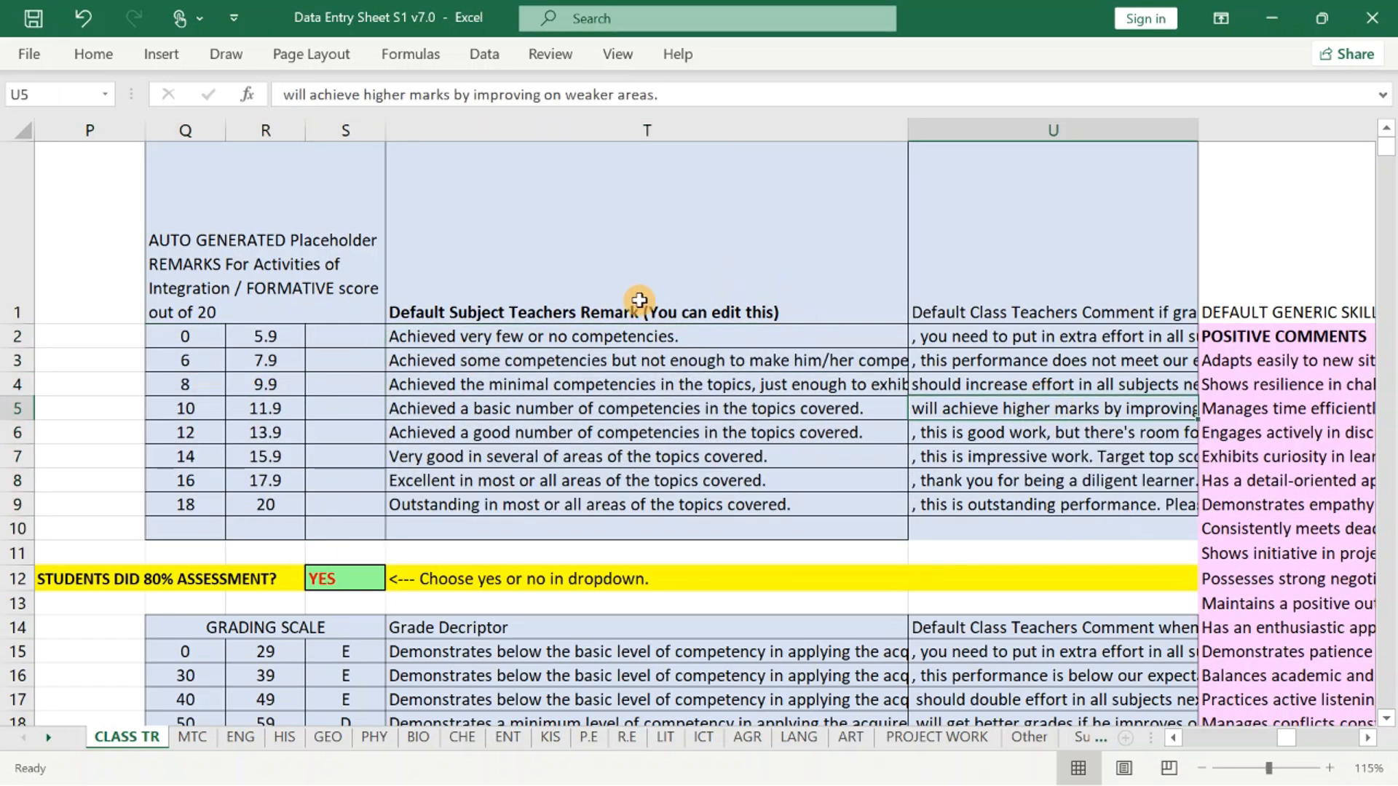
pyautogui.click(732, 285)
pyautogui.click(1062, 281)
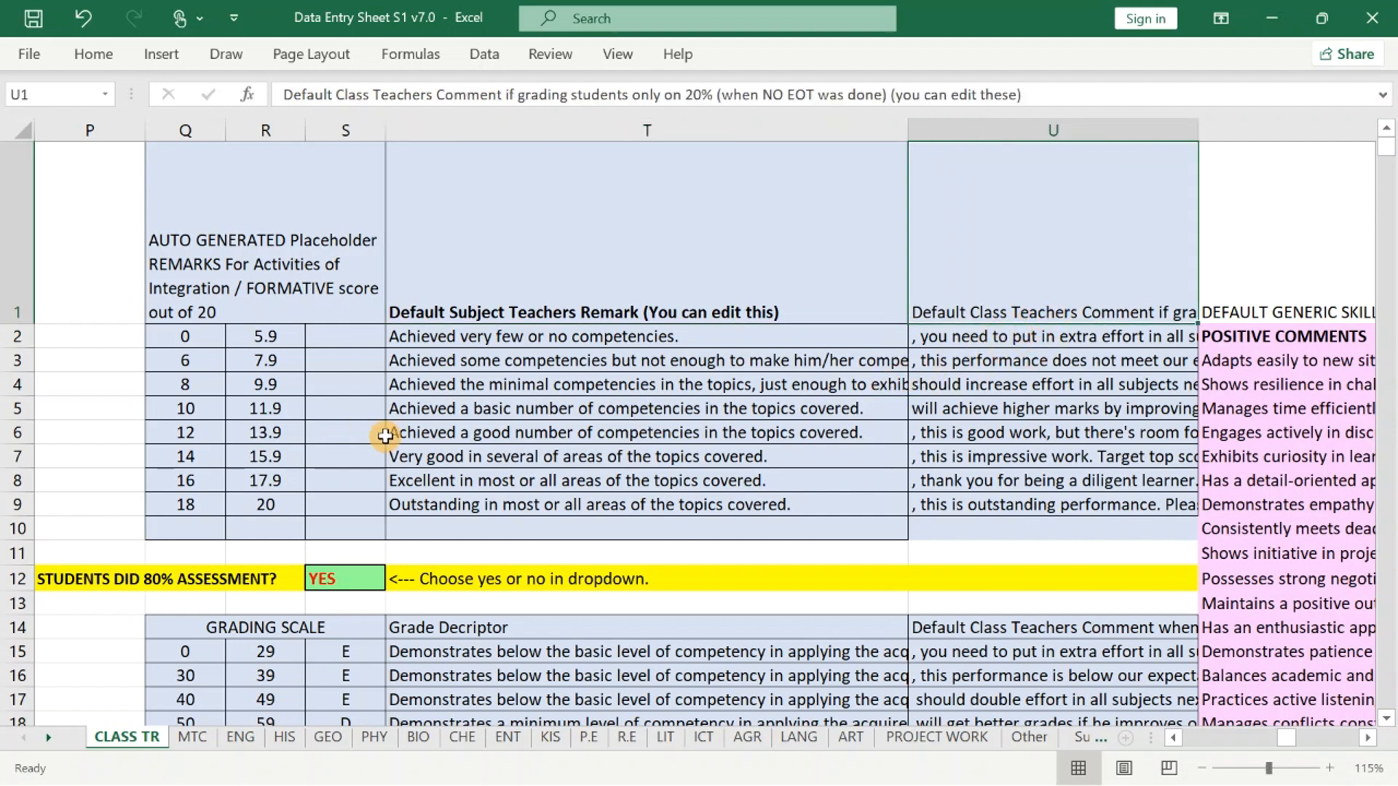
# Set the "STUDENTS DID 80% ASSESSMENT?" option in cell S12 to NO.
pyautogui.scroll(-3, 393, 437)
pyautogui.click(203, 196)
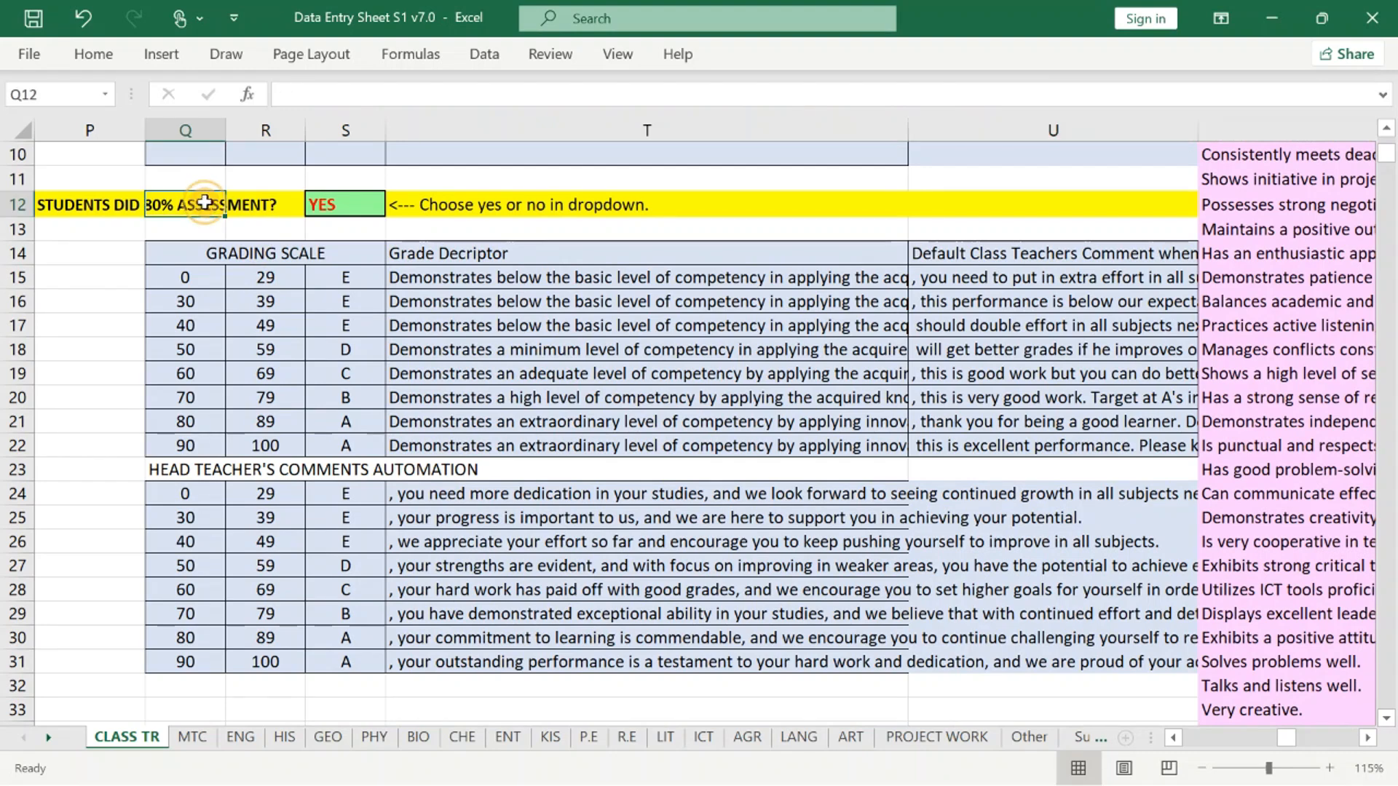
pyautogui.moveTo(109, 198); pyautogui.dragTo(451, 225)
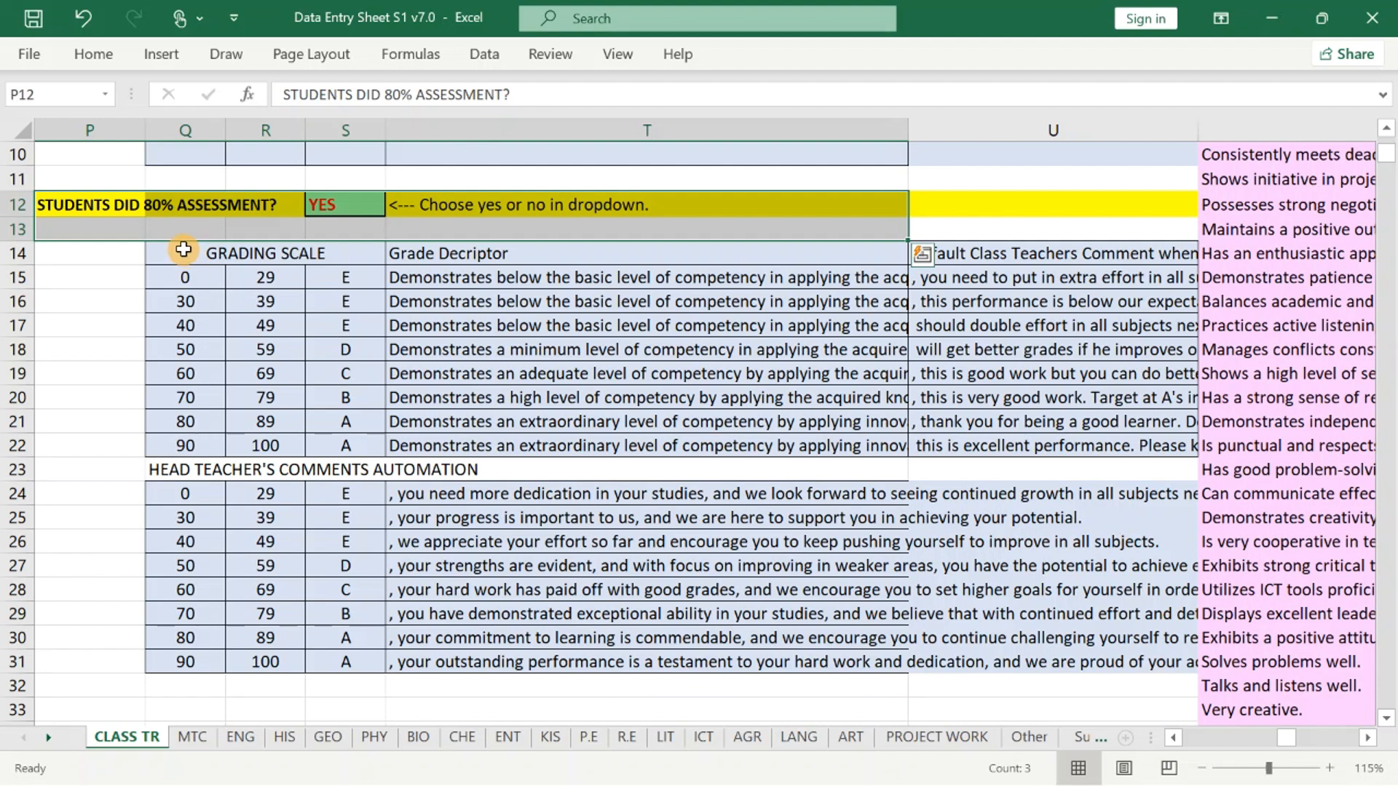
pyautogui.click(414, 204)
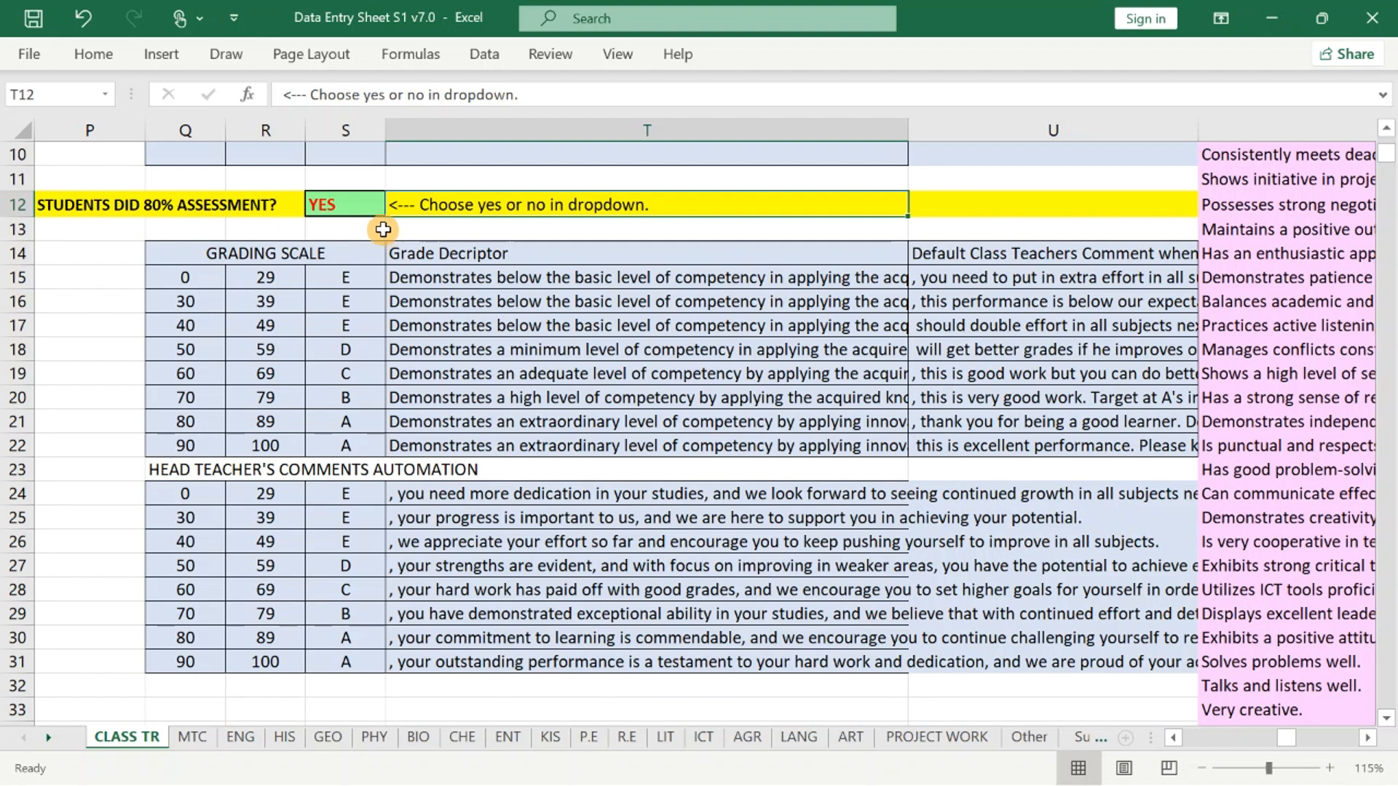
pyautogui.click(332, 205)
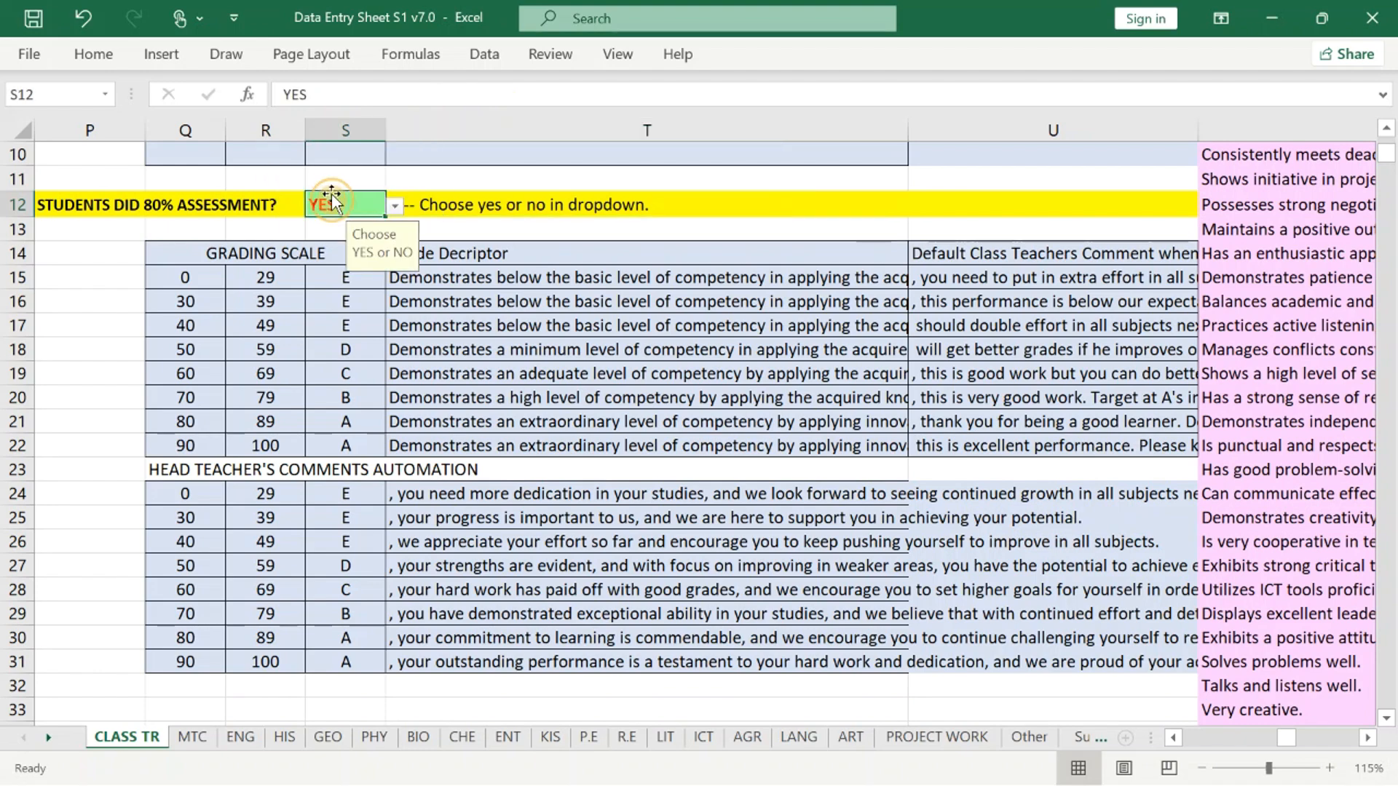
pyautogui.click(396, 208)
pyautogui.click(360, 244)
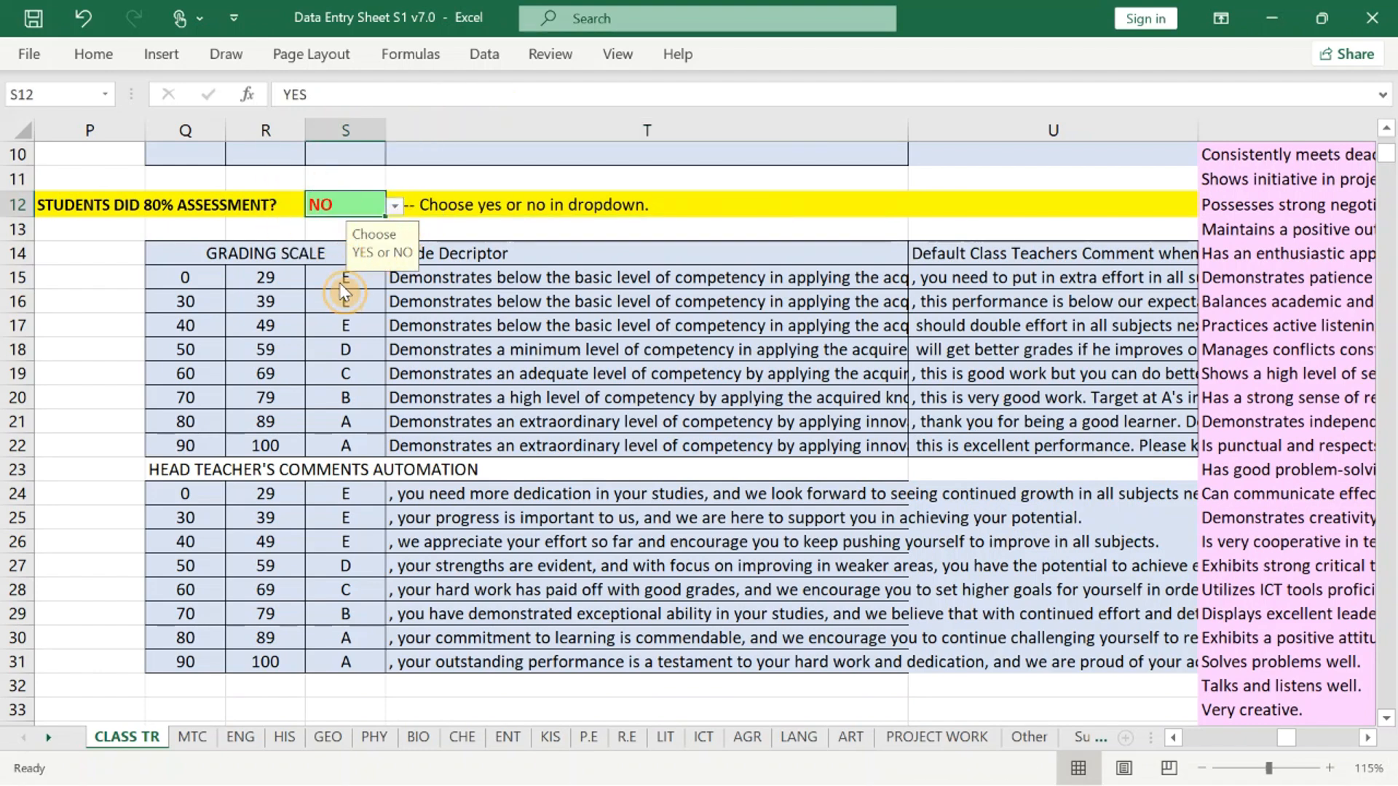
# Set the "STUDENTS DID 80% ASSESSMENT?" option in cell S12 to YES.
pyautogui.click(178, 209)
pyautogui.click(98, 211)
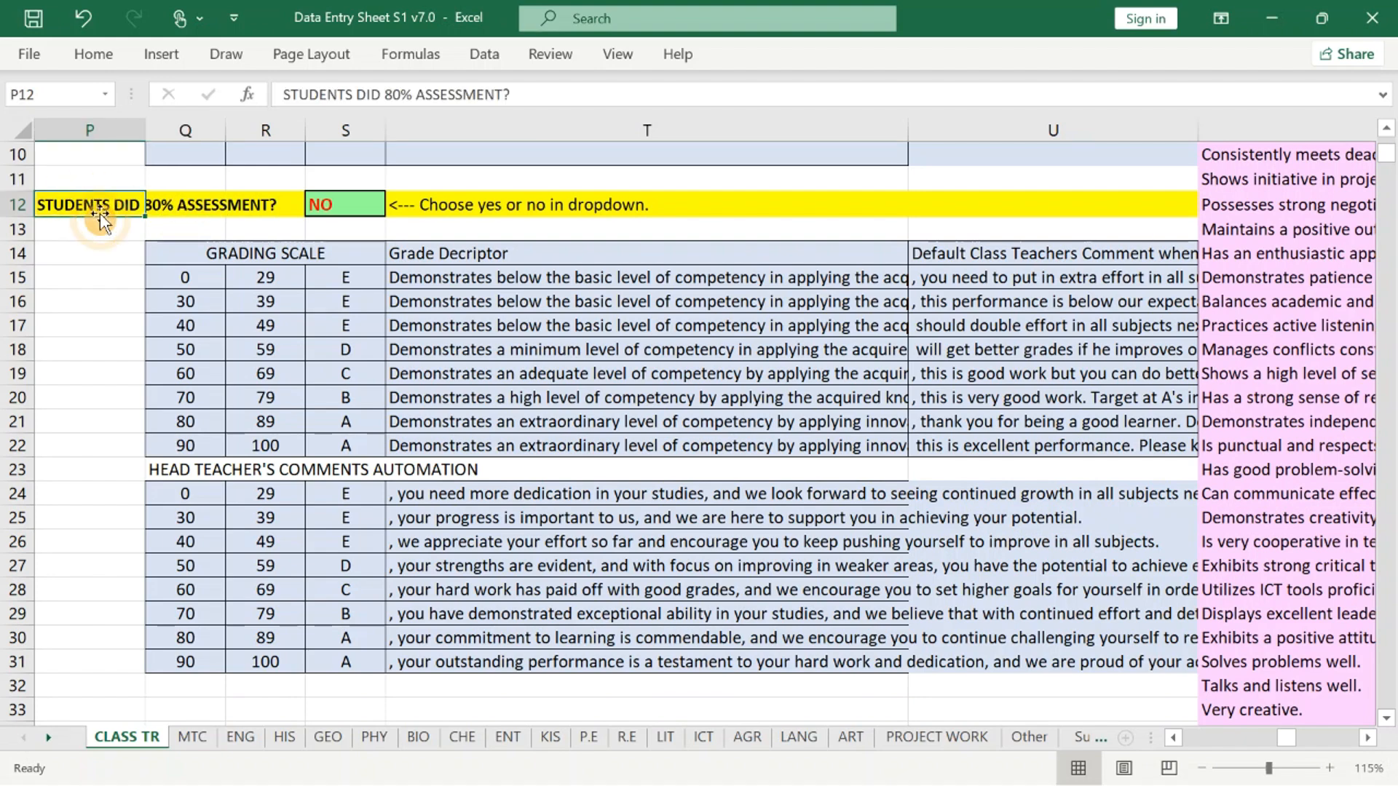
pyautogui.click(332, 207)
pyautogui.click(393, 207)
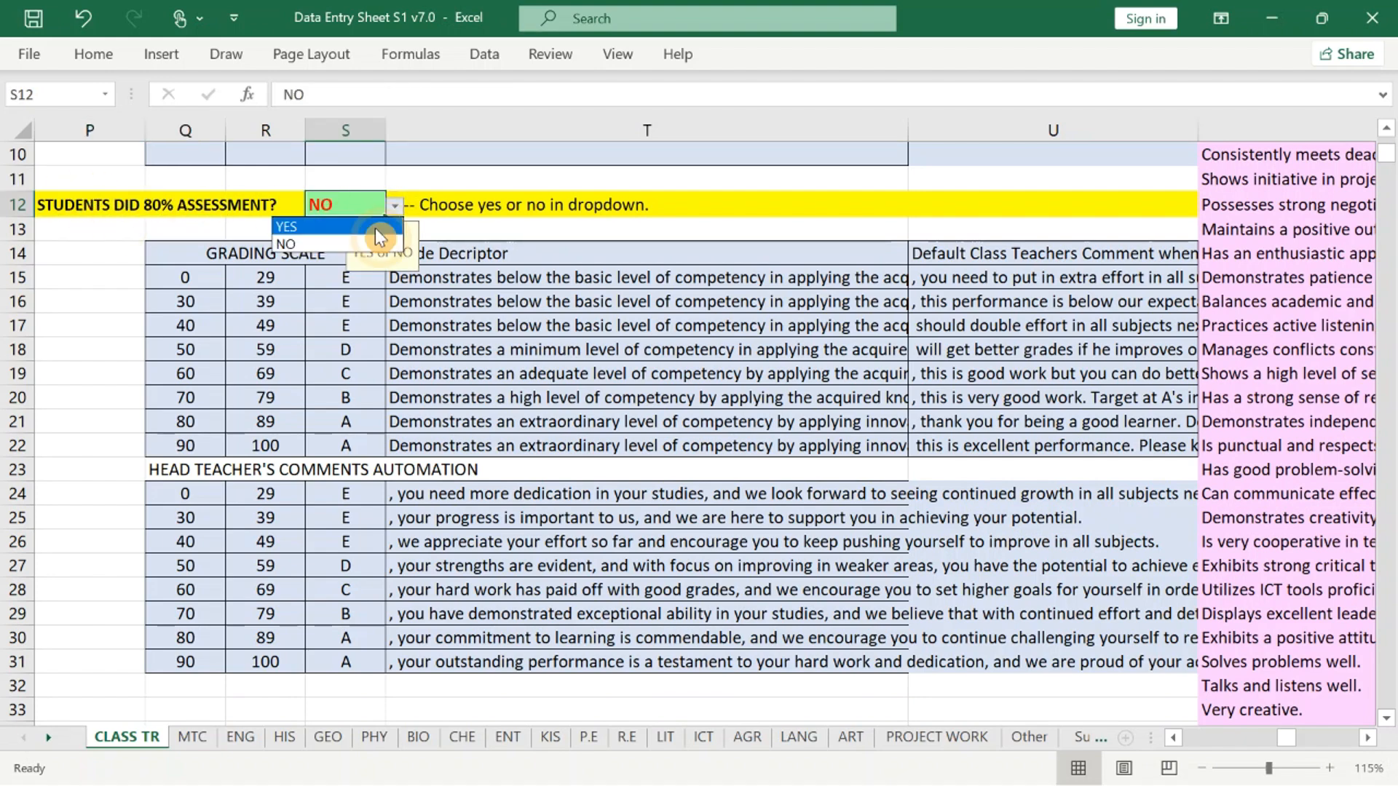
pyautogui.click(351, 228)
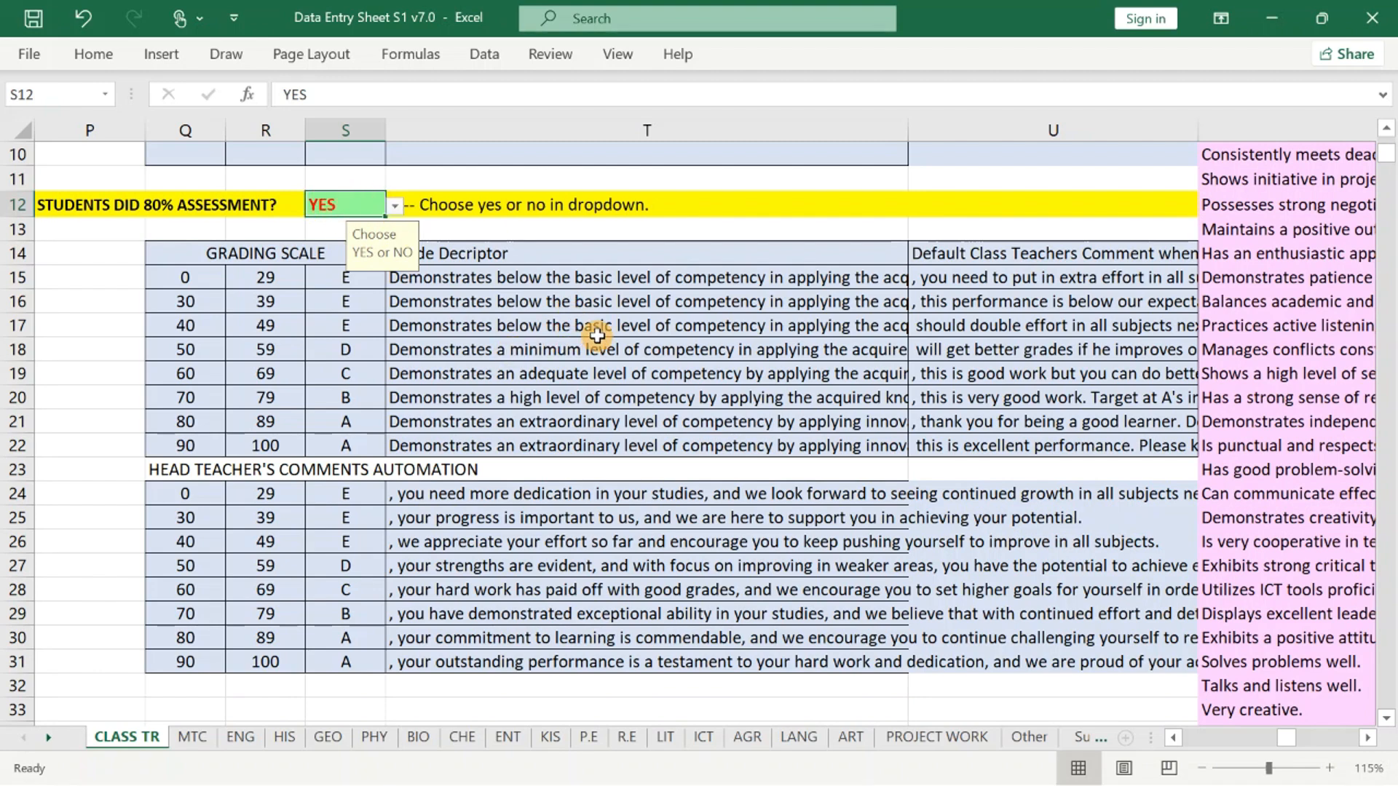
# Examine the grading scale's mark ranges, letter grades and grade descriptors in rows 15 to 22.
pyautogui.click(583, 427)
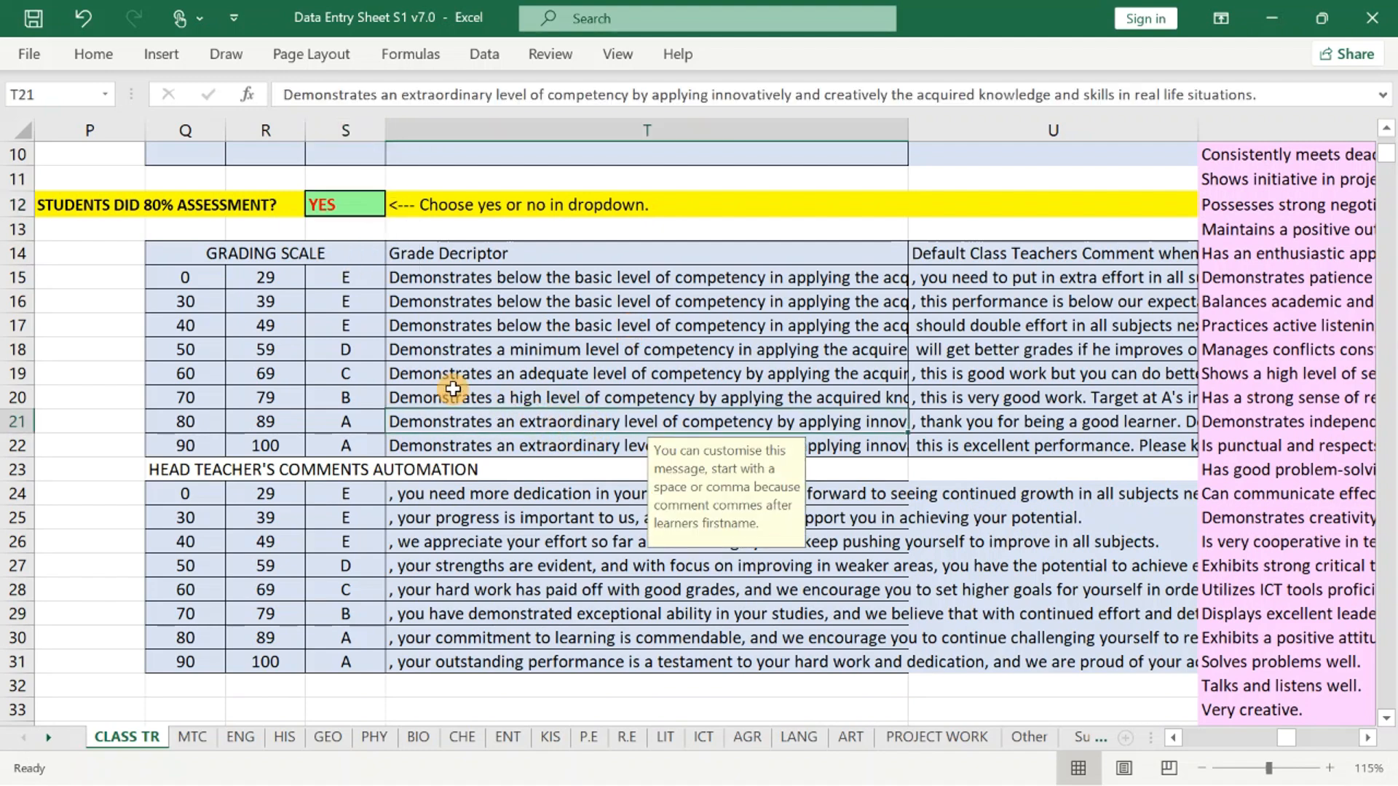
pyautogui.moveTo(185, 277); pyautogui.dragTo(274, 434)
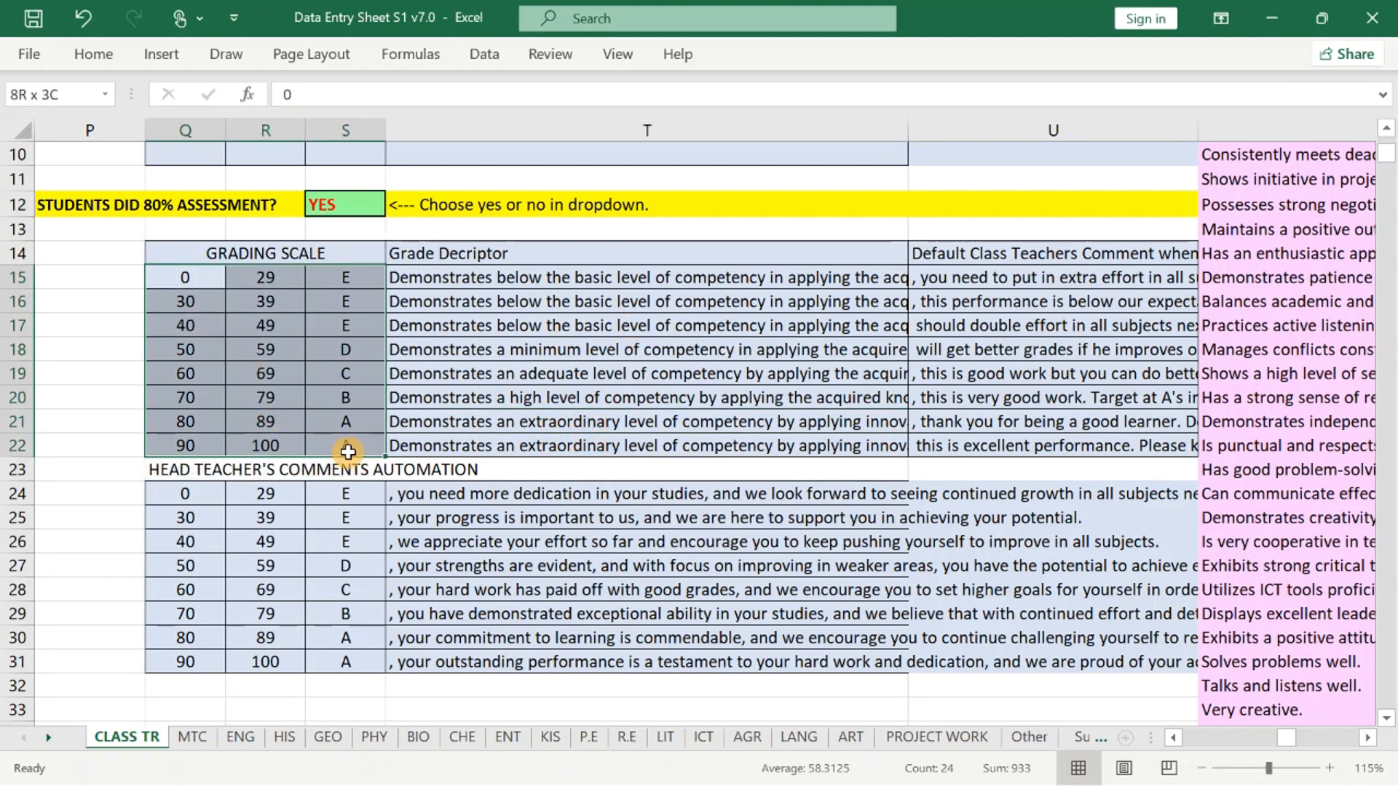
pyautogui.click(462, 375)
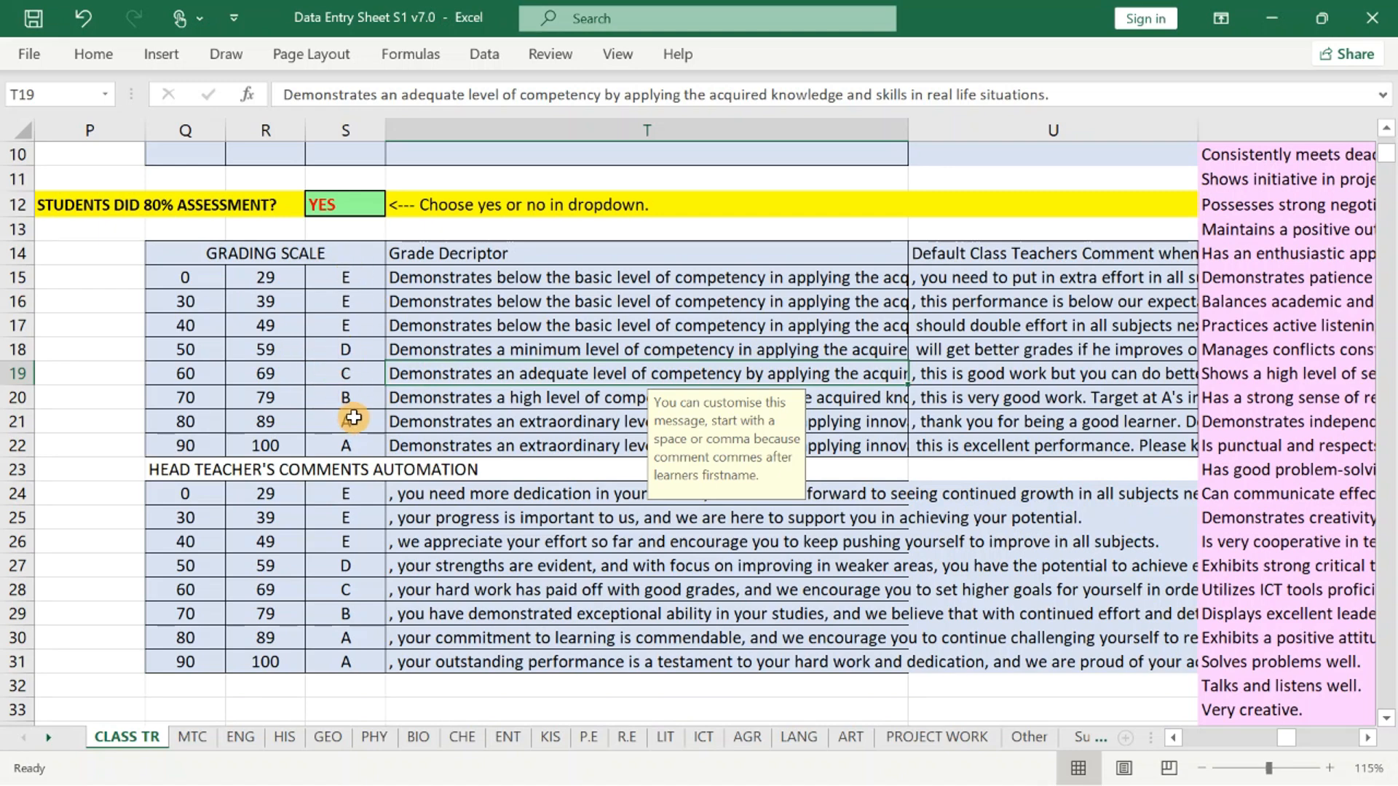
pyautogui.click(348, 441)
pyautogui.moveTo(348, 424); pyautogui.dragTo(342, 450)
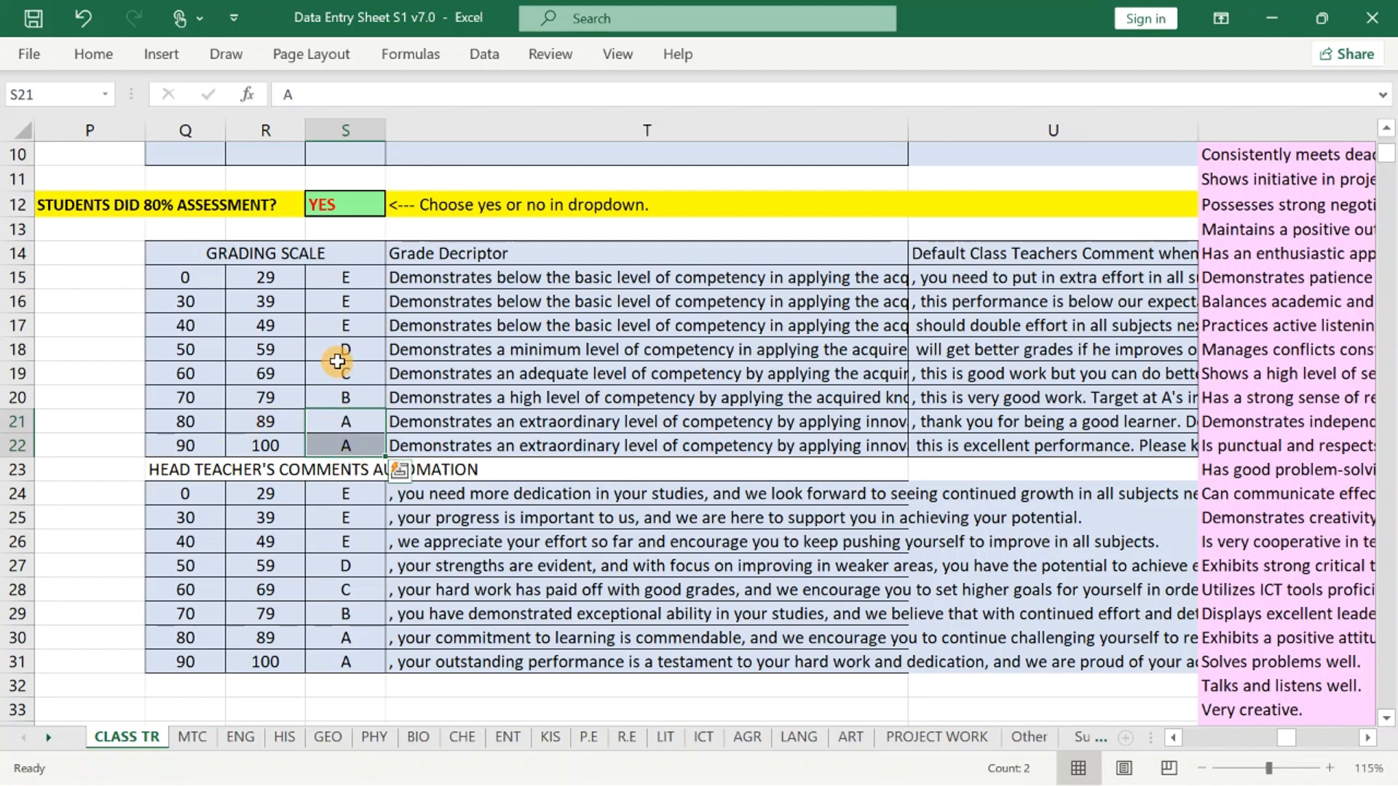
pyautogui.moveTo(350, 329); pyautogui.dragTo(347, 276)
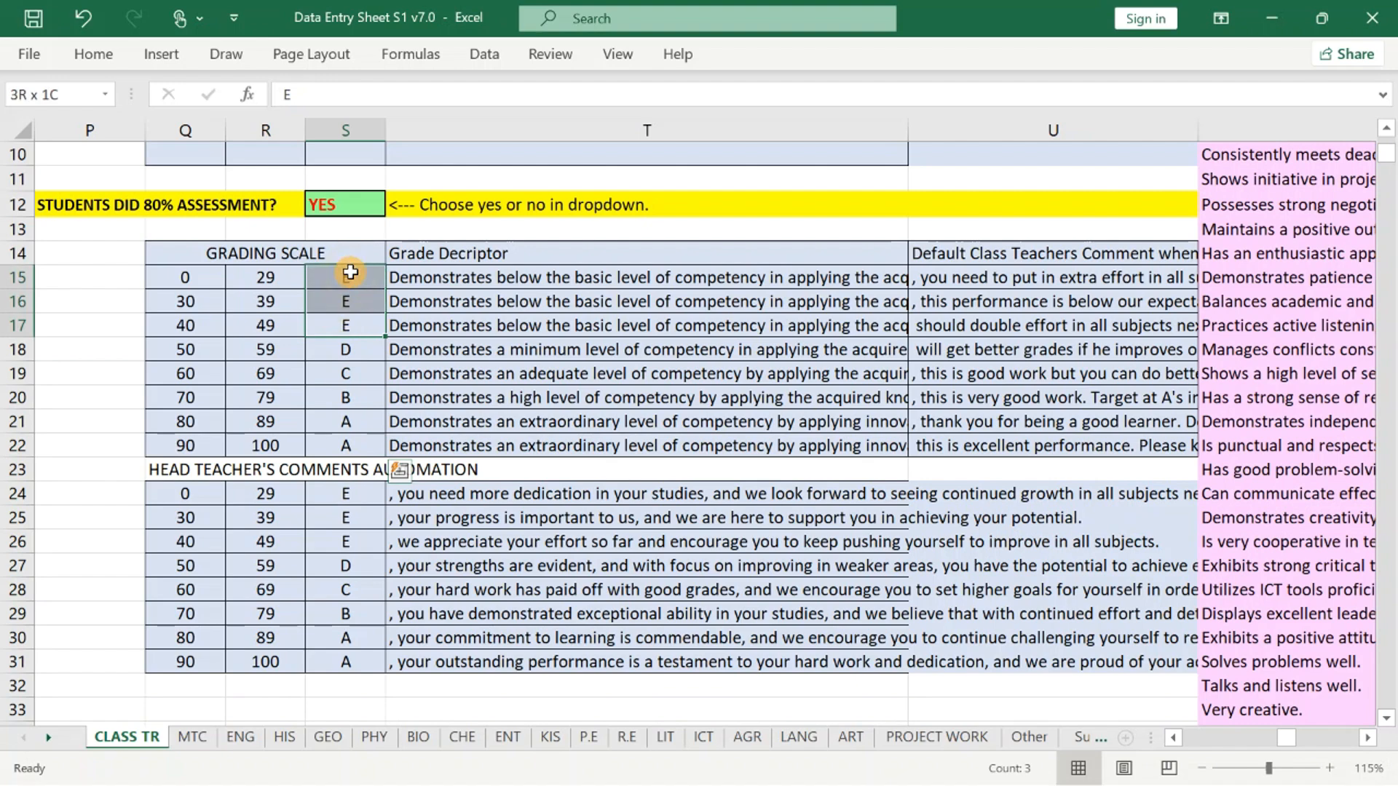
pyautogui.hotkey('ctrl', 'v')
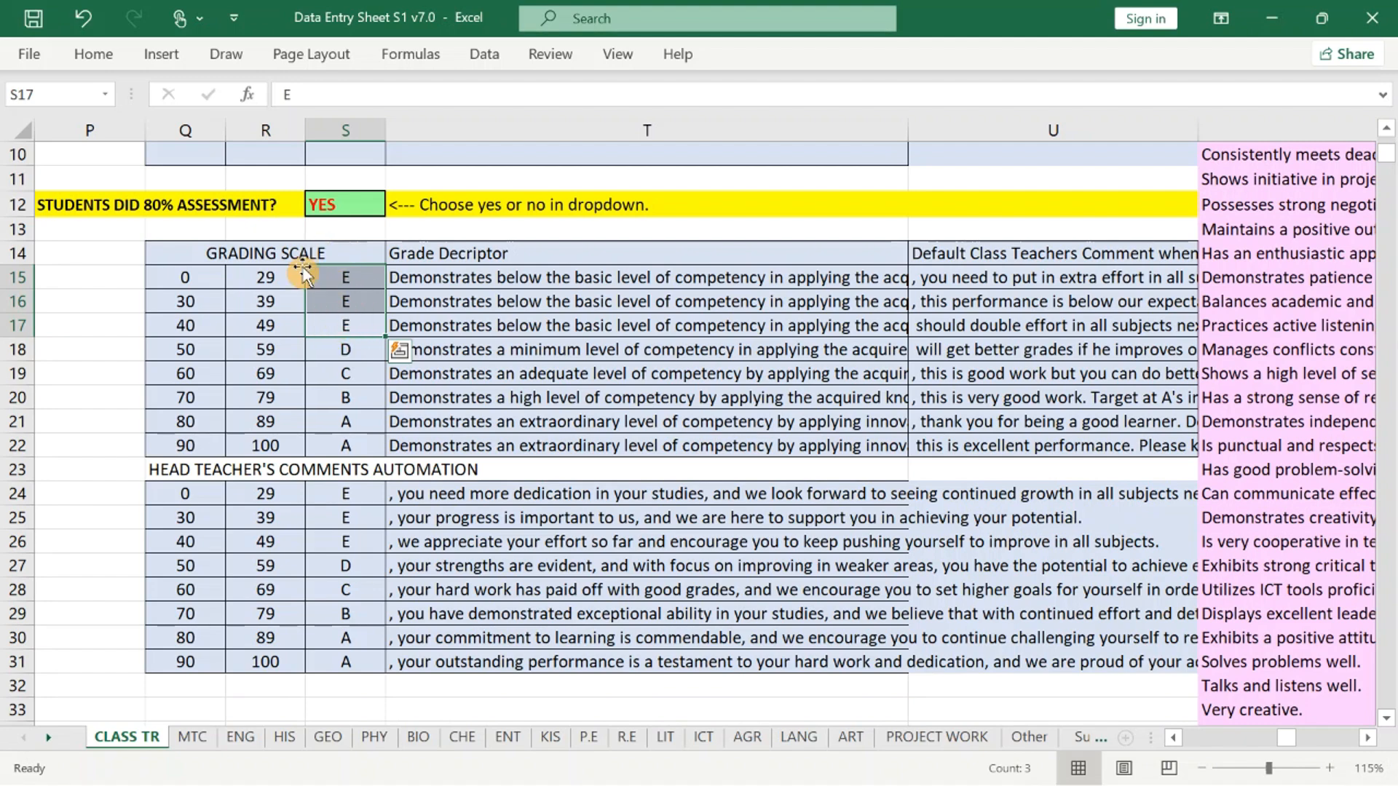
pyautogui.click(365, 372)
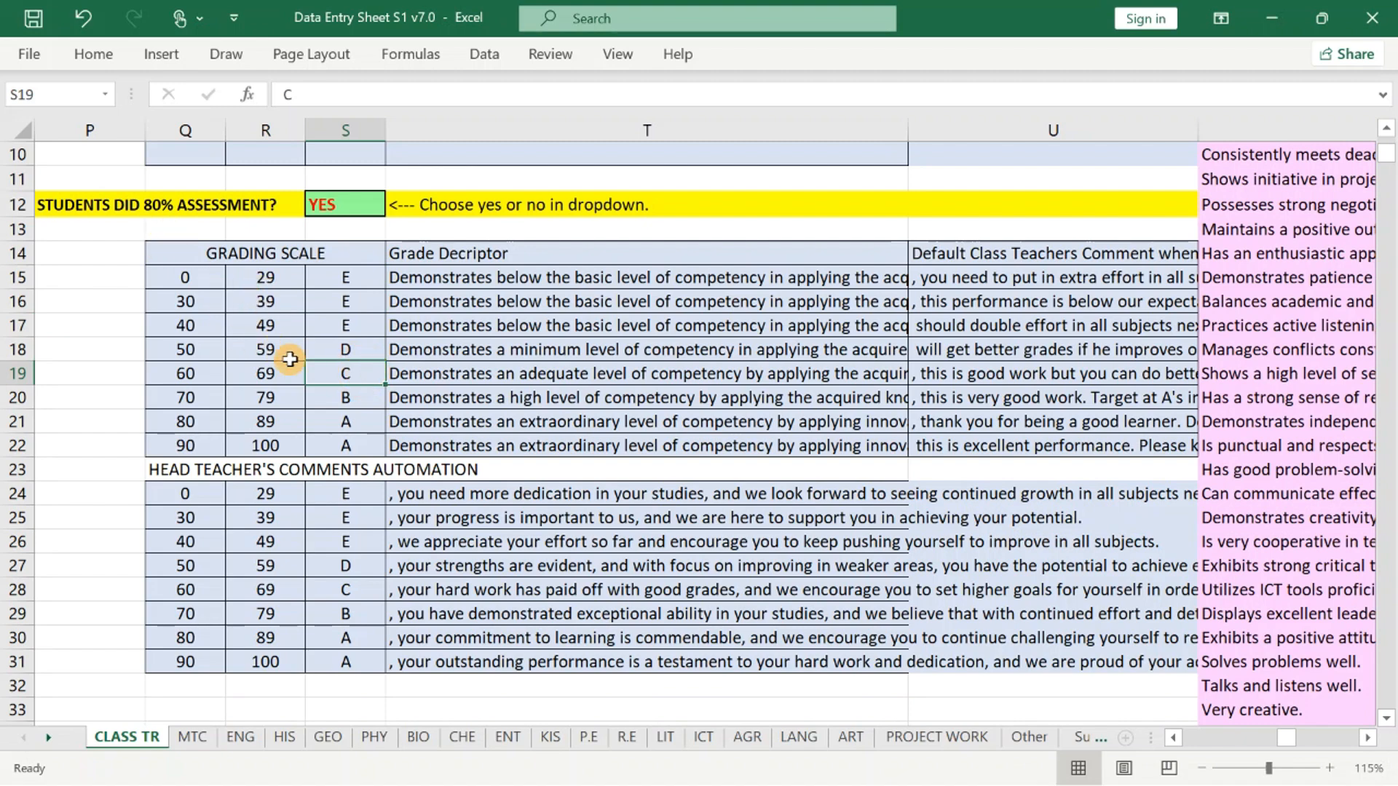
pyautogui.click(346, 321)
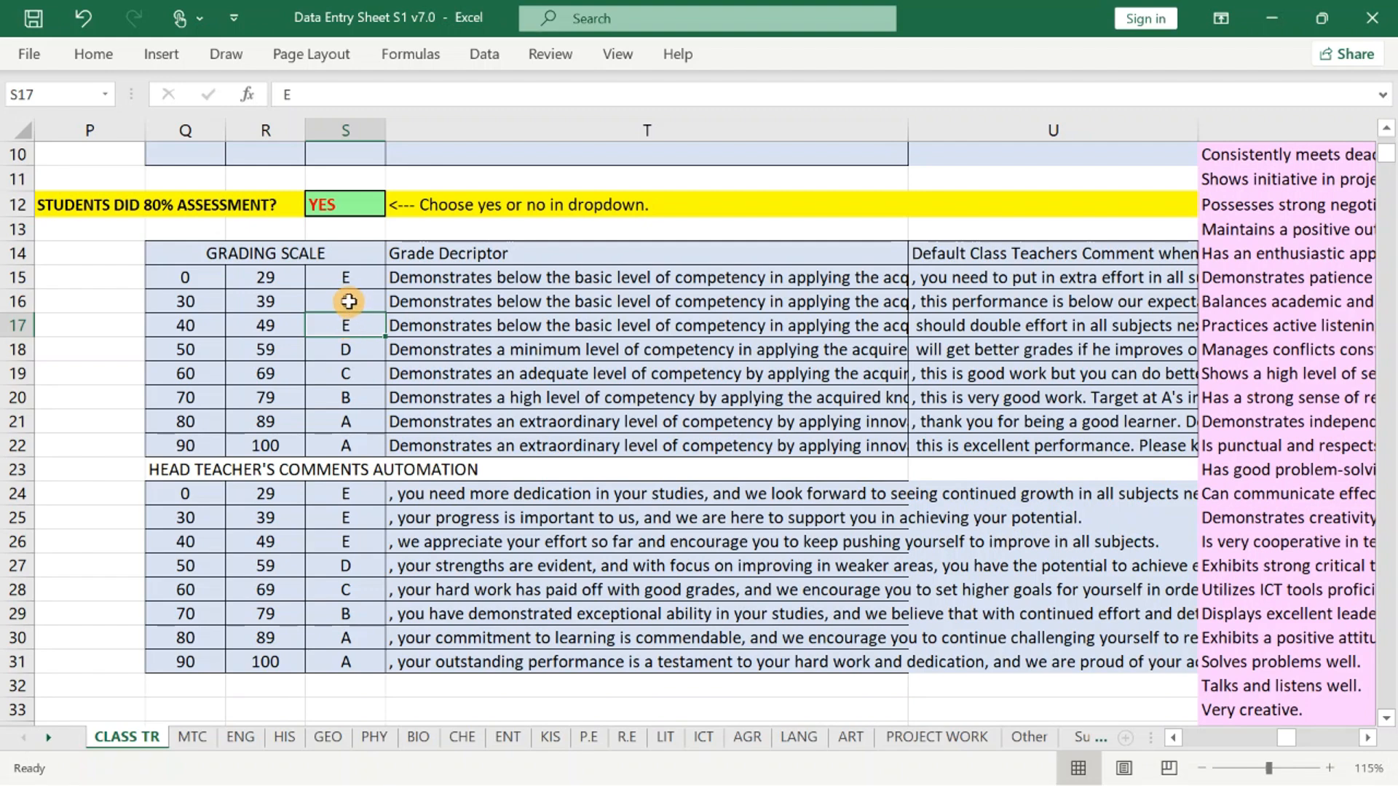
pyautogui.click(341, 426)
pyautogui.click(335, 446)
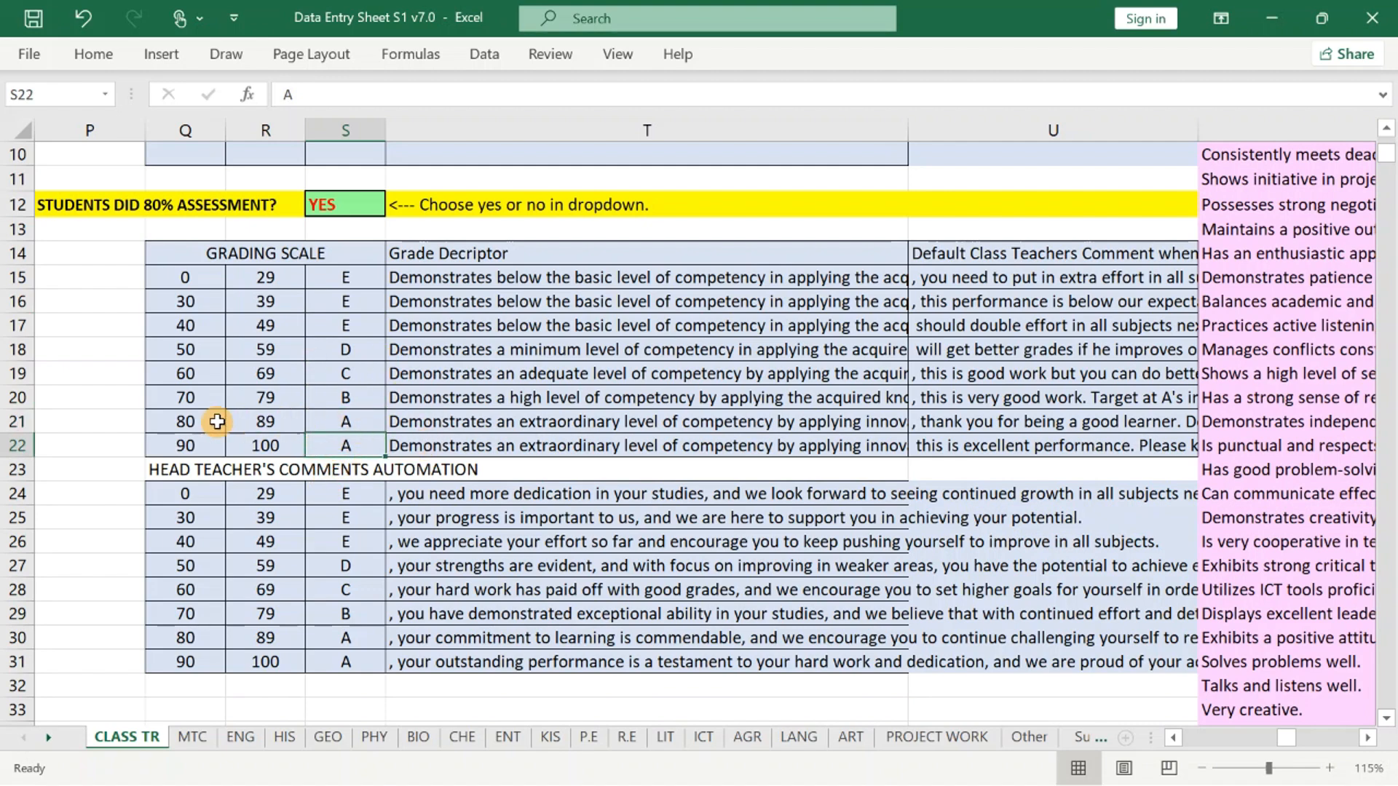
pyautogui.click(640, 374)
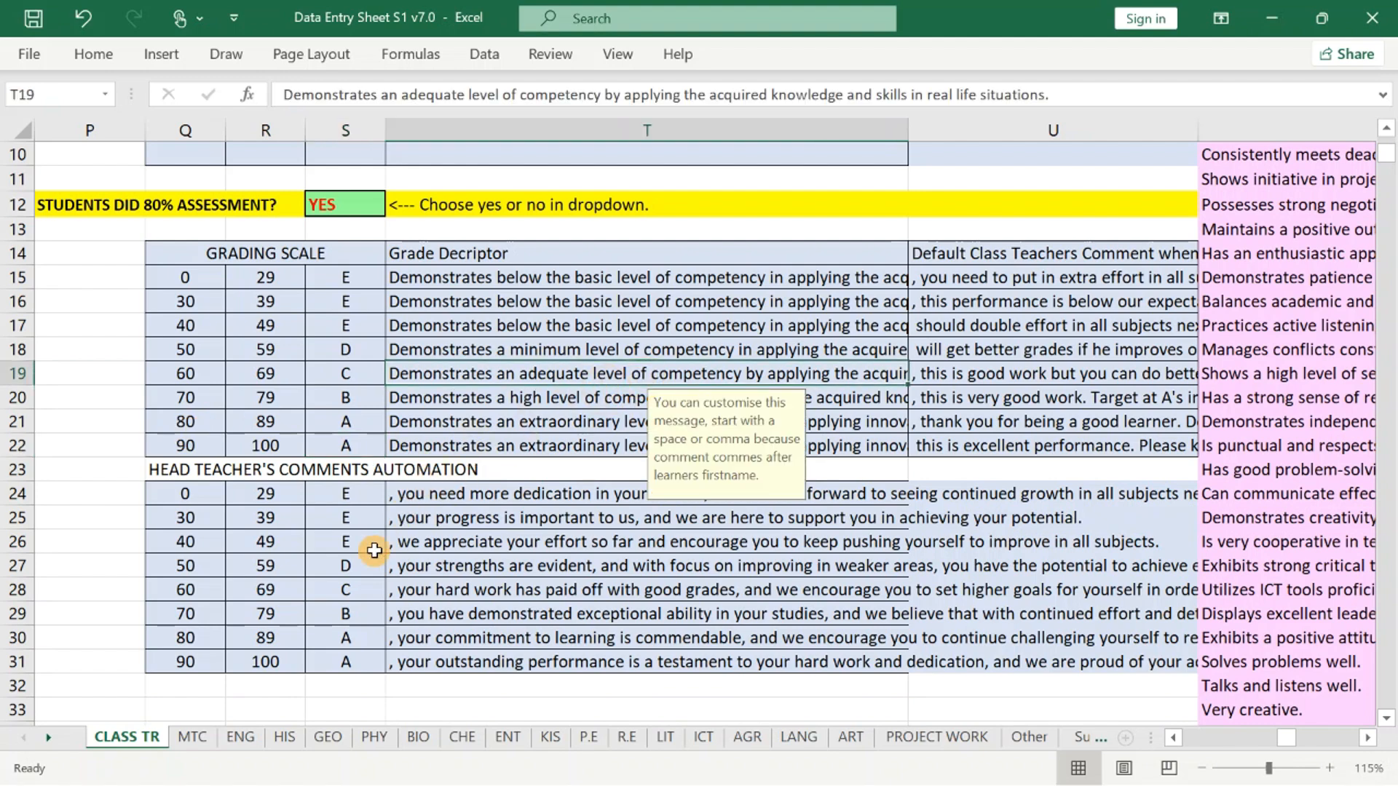
# Examine the head teacher's automated comments and their matching grades in rows 24 to 31.
pyautogui.click(321, 544)
pyautogui.click(509, 542)
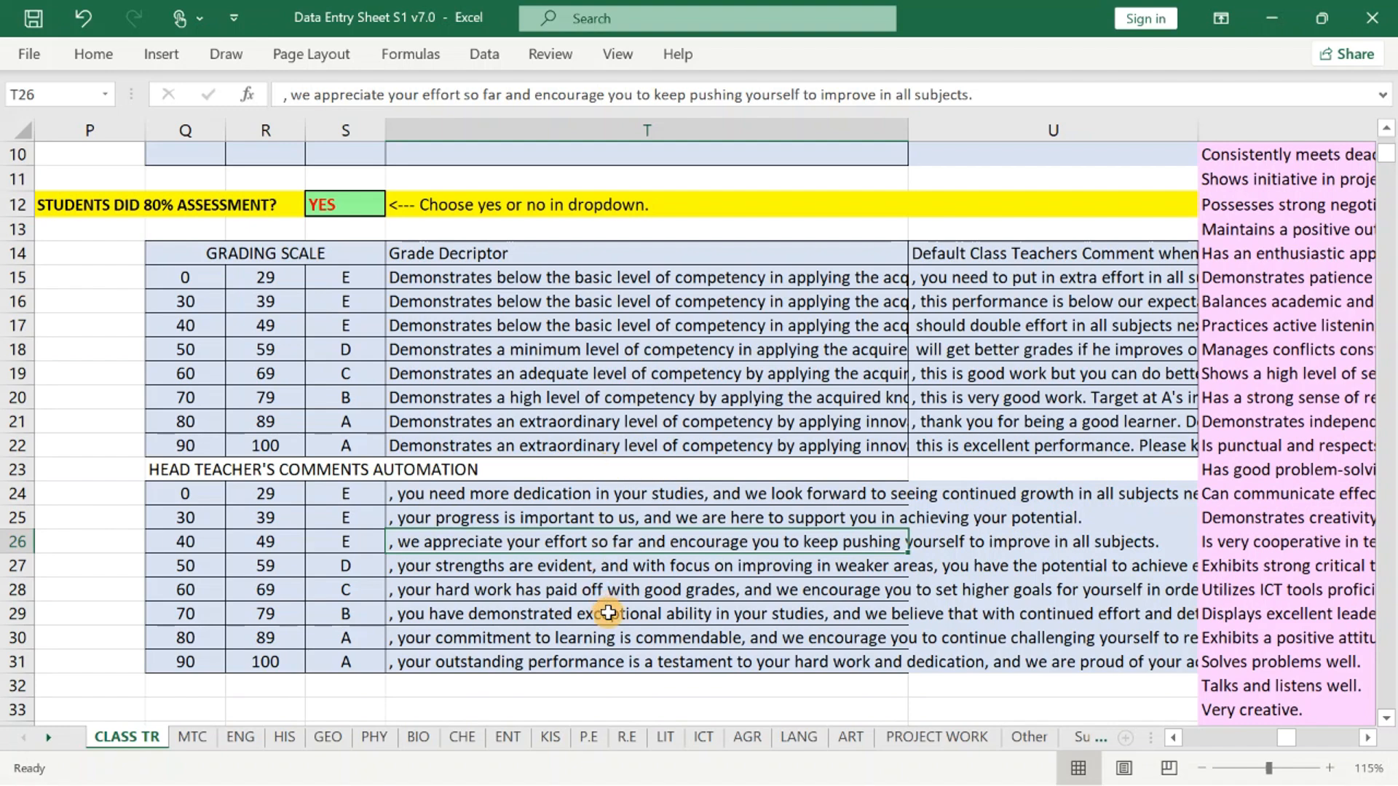
pyautogui.click(620, 640)
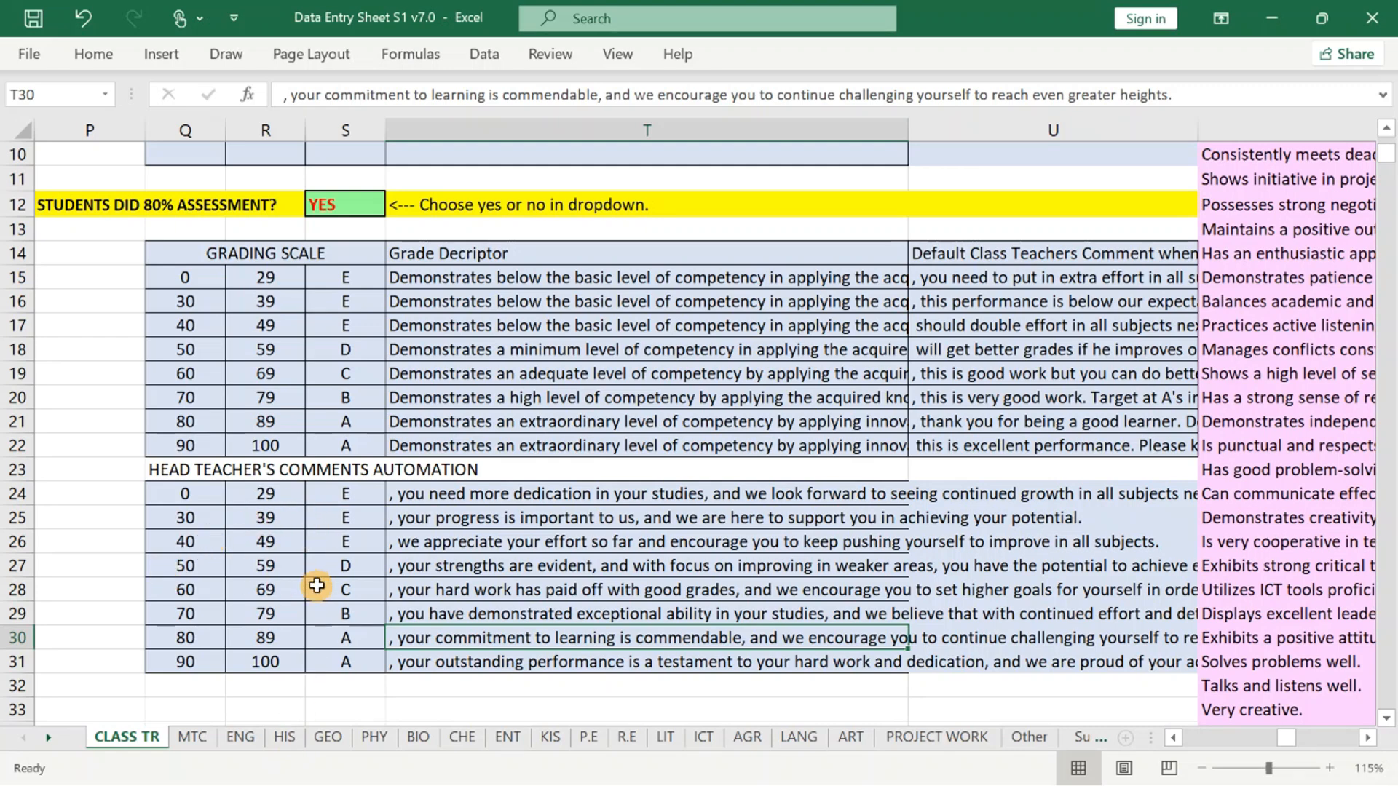
pyautogui.click(341, 616)
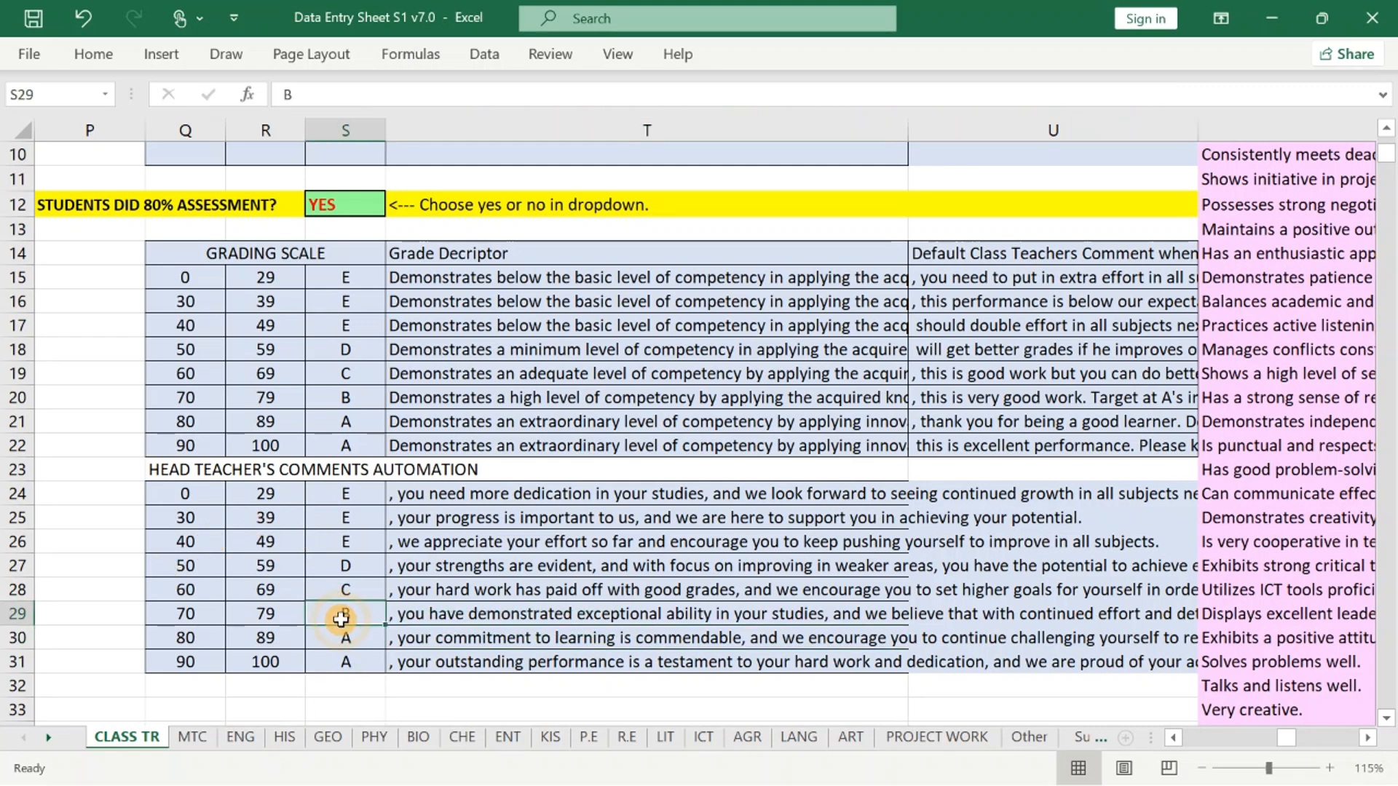
pyautogui.click(446, 617)
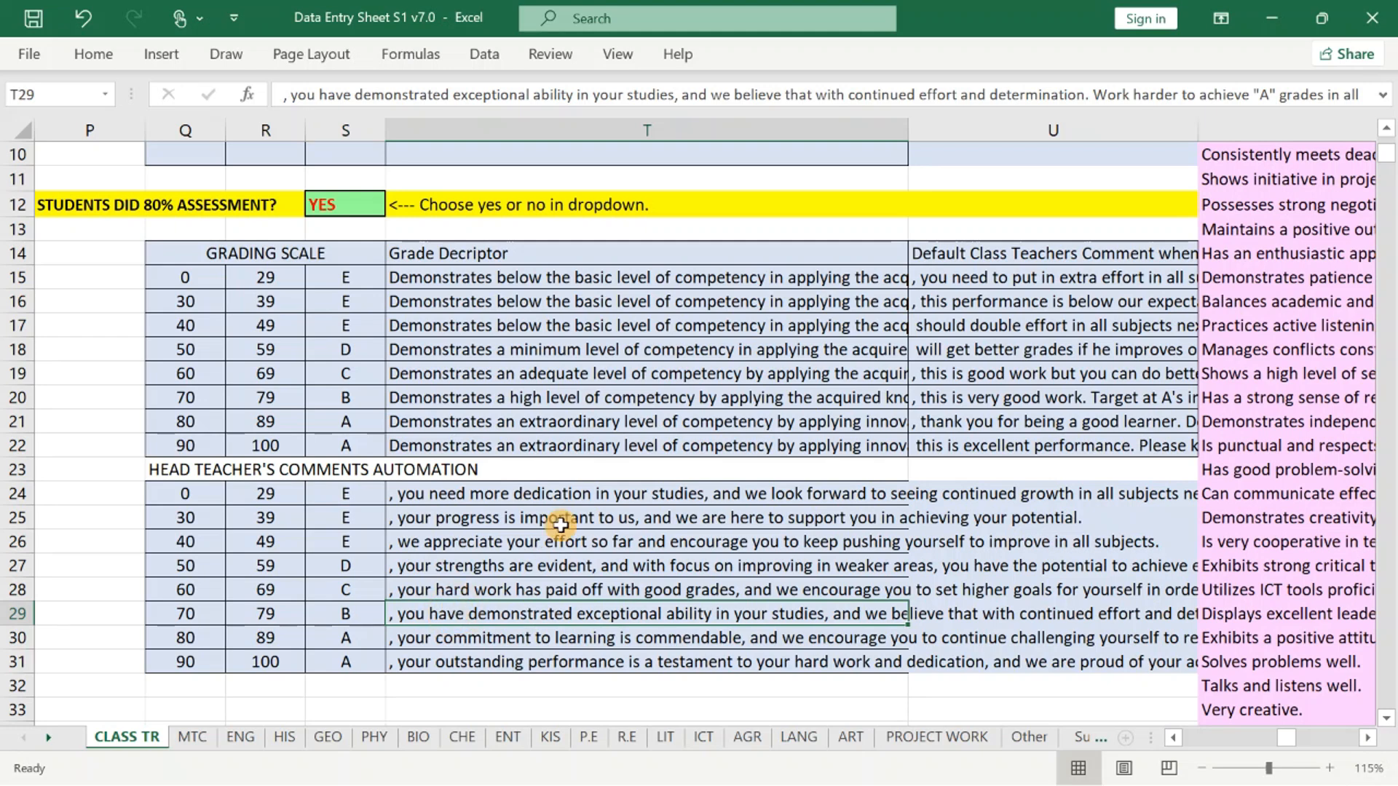
# Look through the positive default generic skills comments for all subjects in column V.
pyautogui.press('Right')
pyautogui.press('Right')
pyautogui.press('Right')
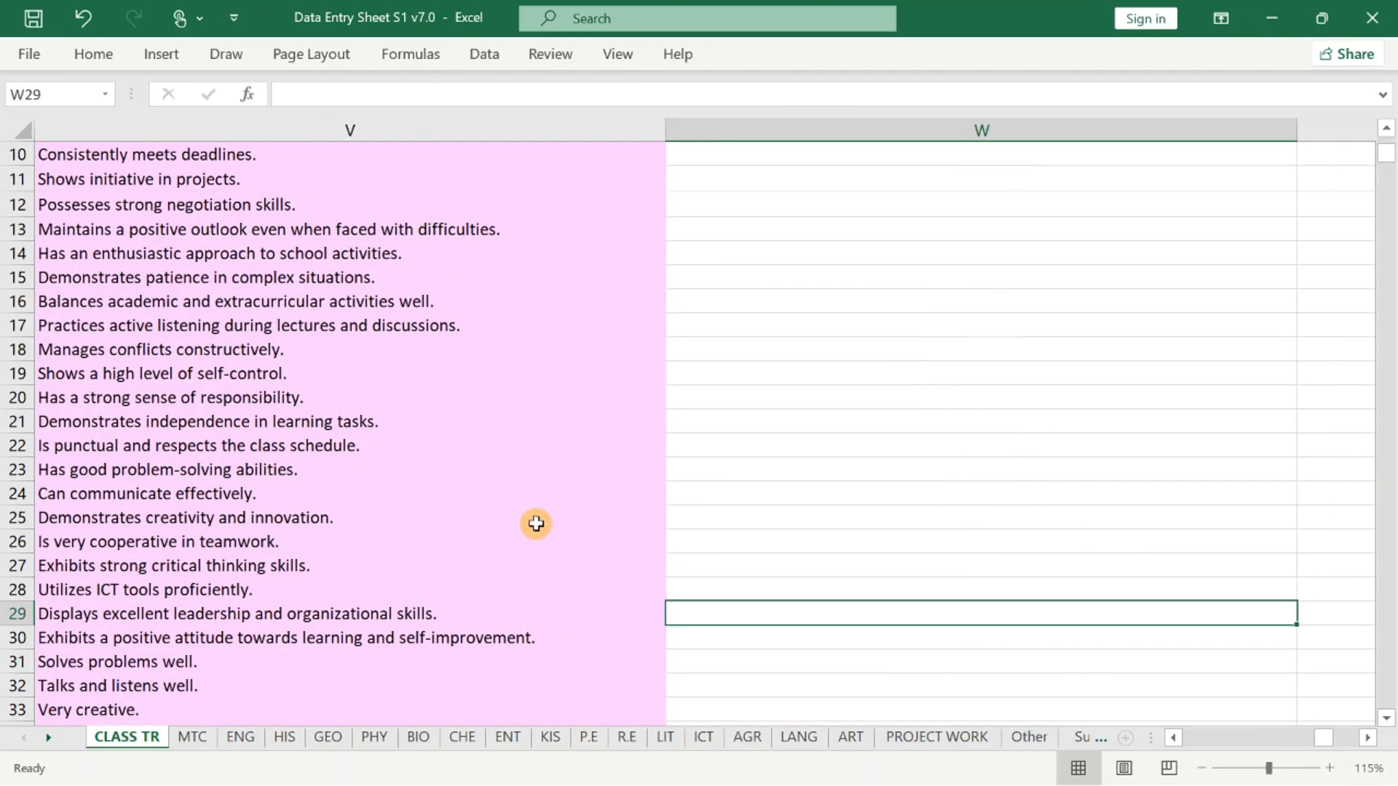
pyautogui.scroll(3, 332, 359)
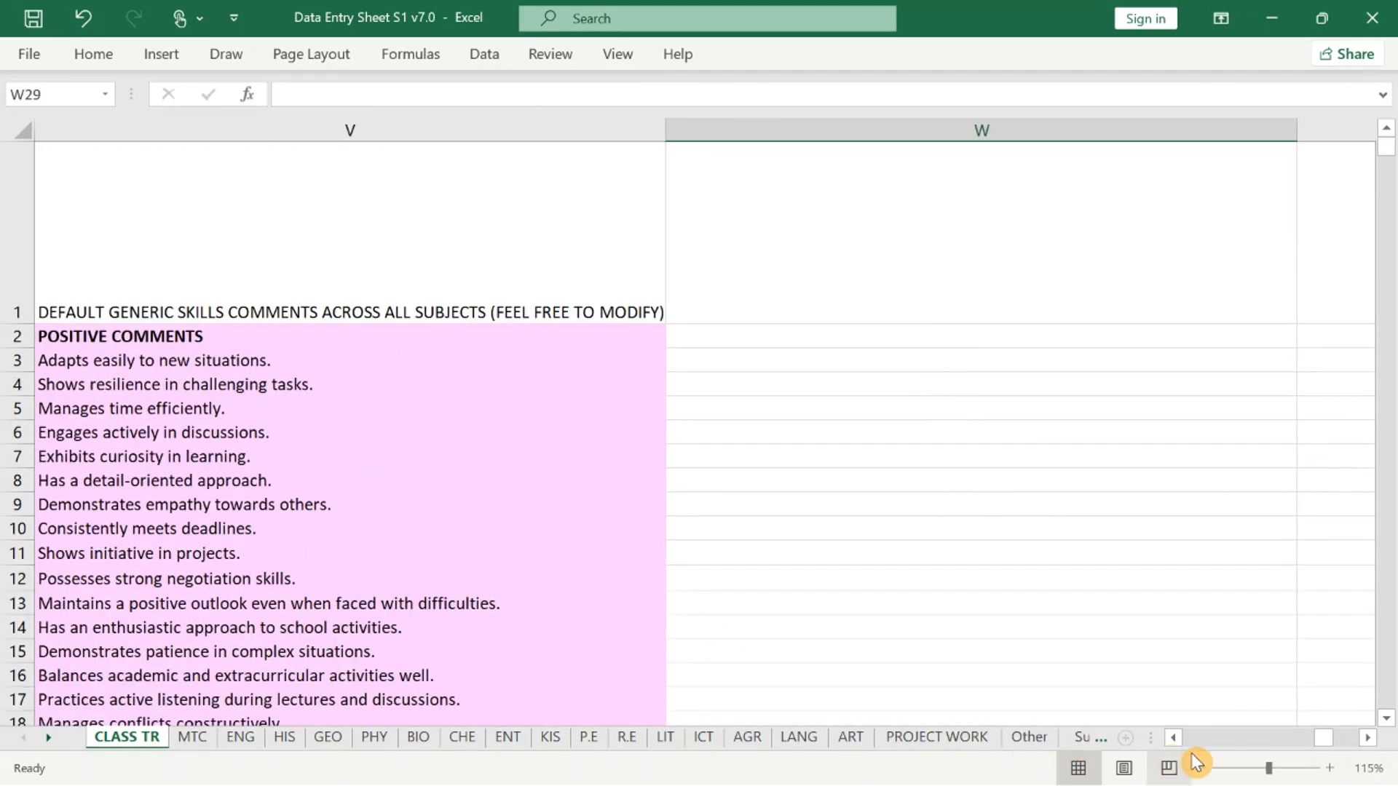
pyautogui.click(1174, 740)
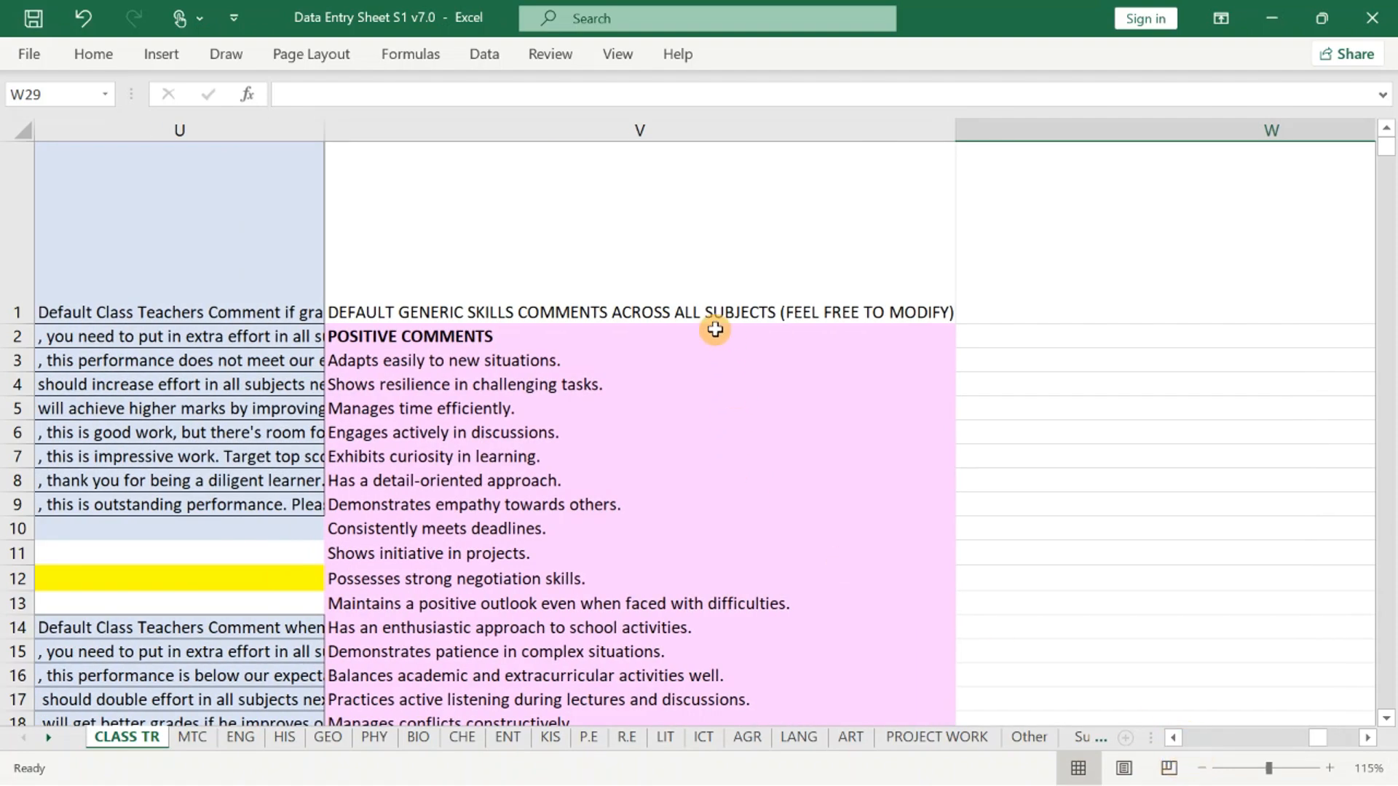
pyautogui.scroll(-3, 701, 328)
pyautogui.scroll(3, 704, 331)
pyautogui.click(575, 384)
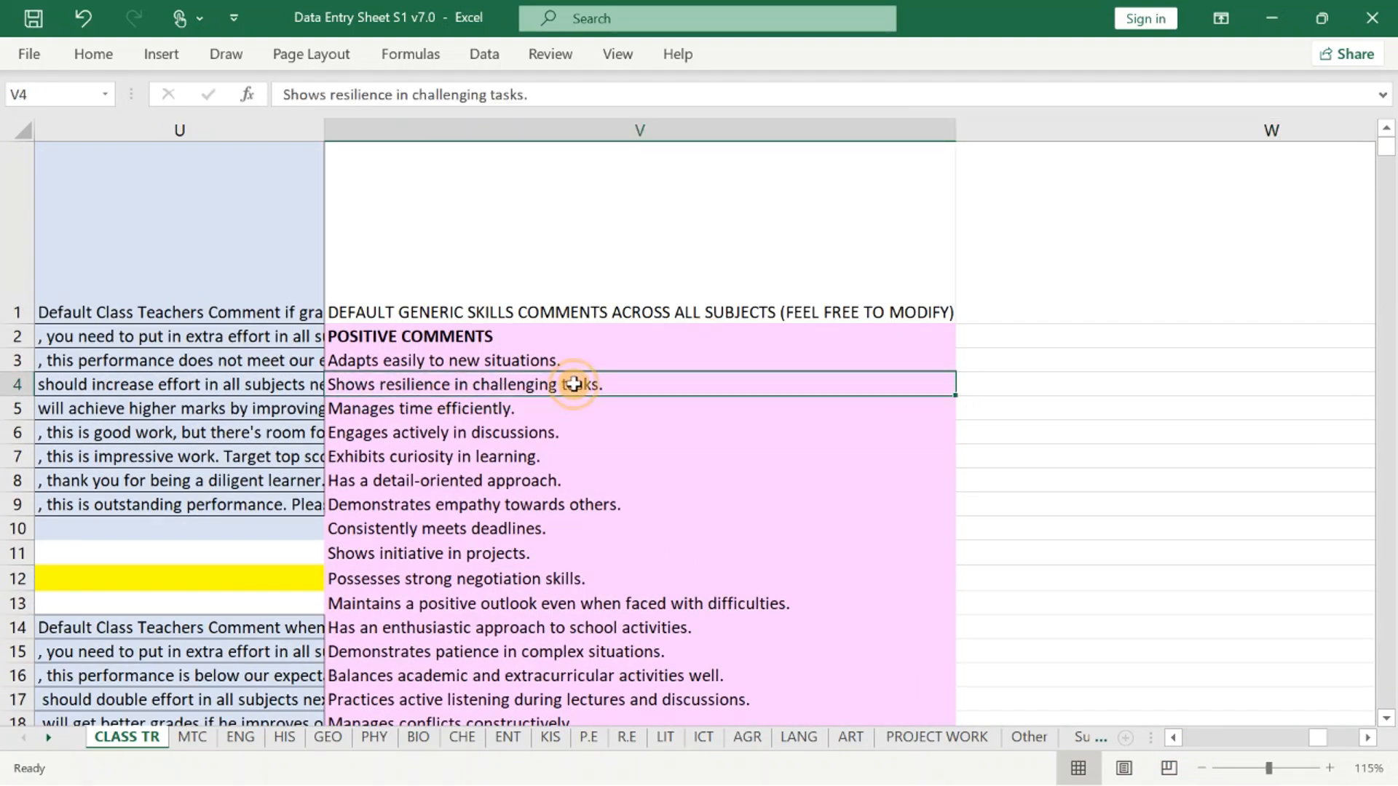
pyautogui.scroll(-1, 567, 381)
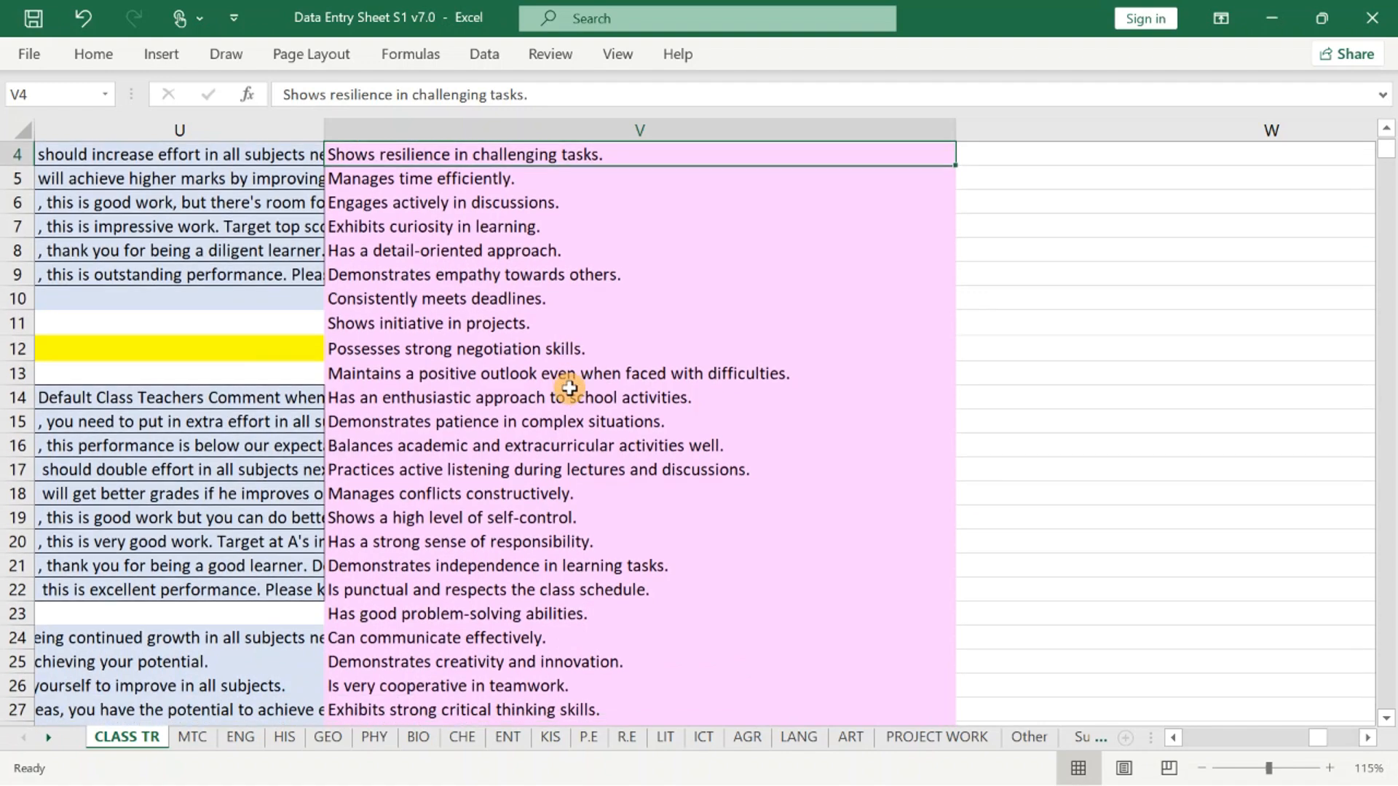
pyautogui.scroll(1, 570, 382)
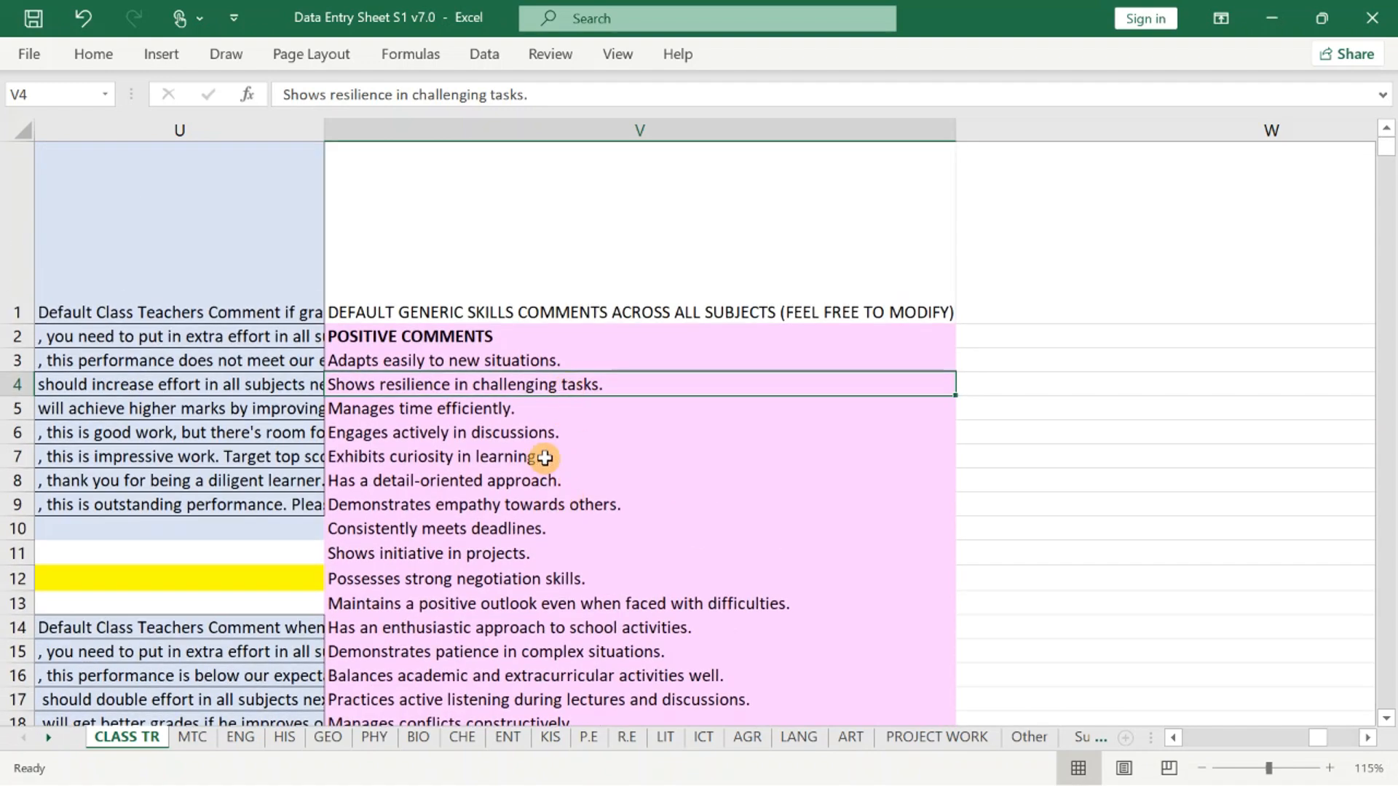
pyautogui.click(435, 479)
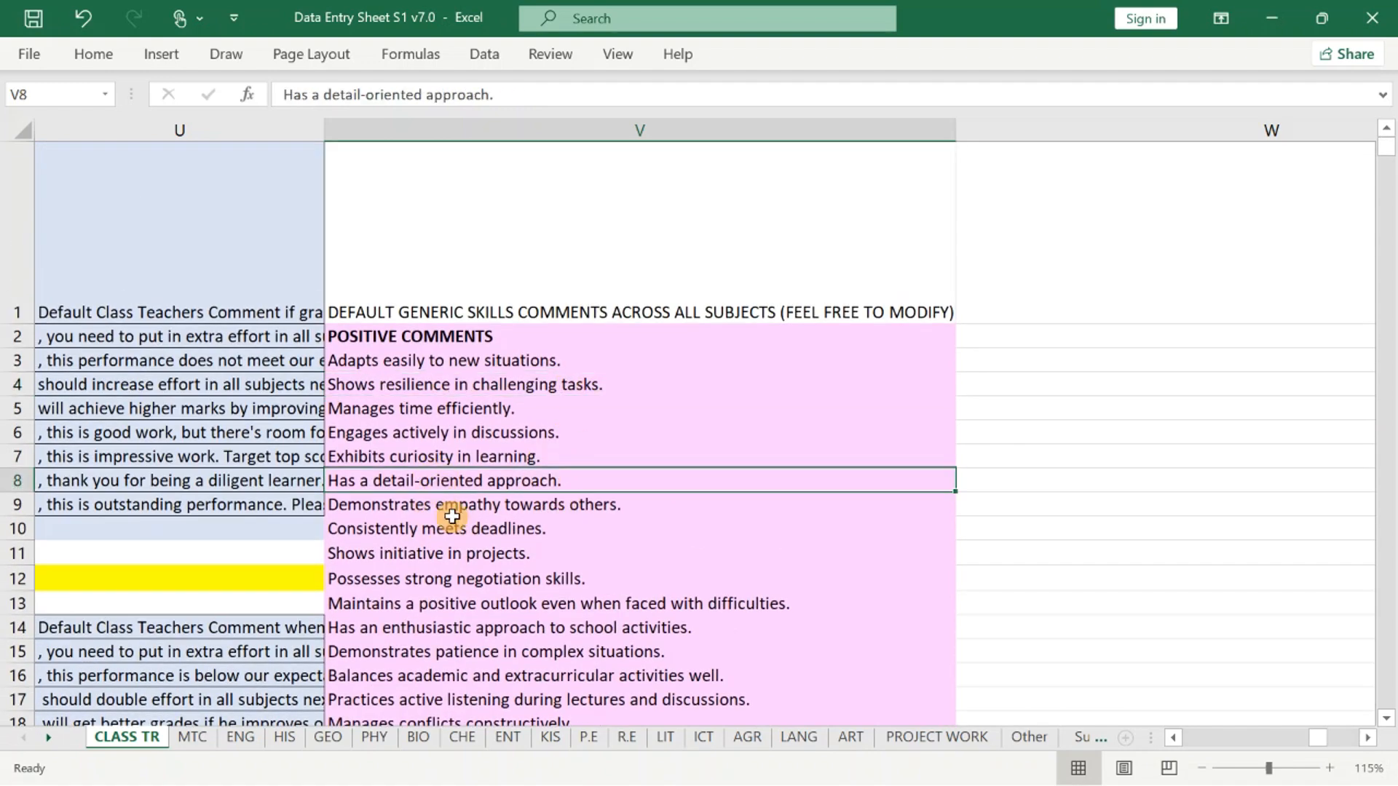
# Look through the remaining positive comments, the constructive comments and the rows for customised comments in column V.
pyautogui.scroll(-1, 466, 497)
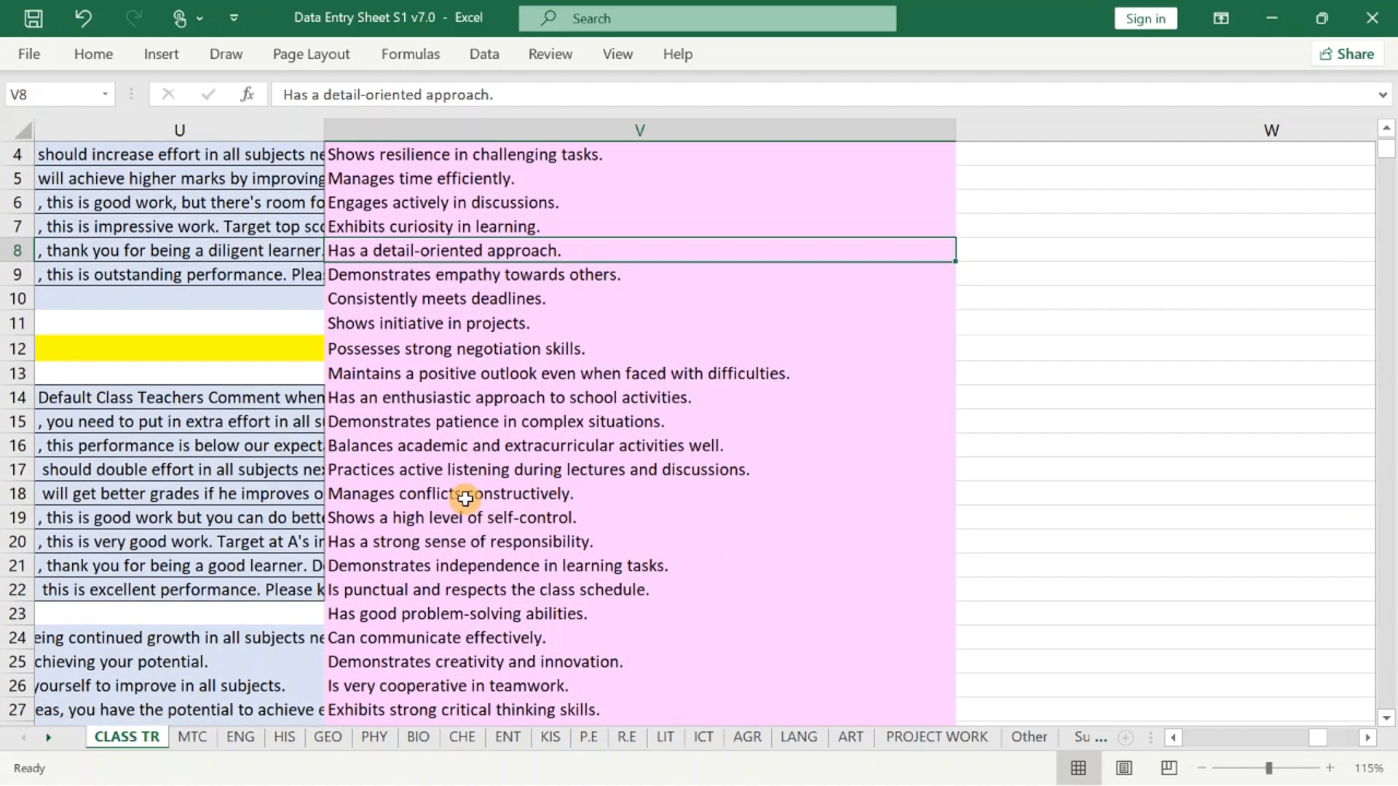
pyautogui.click(461, 347)
pyautogui.scroll(-4, 469, 389)
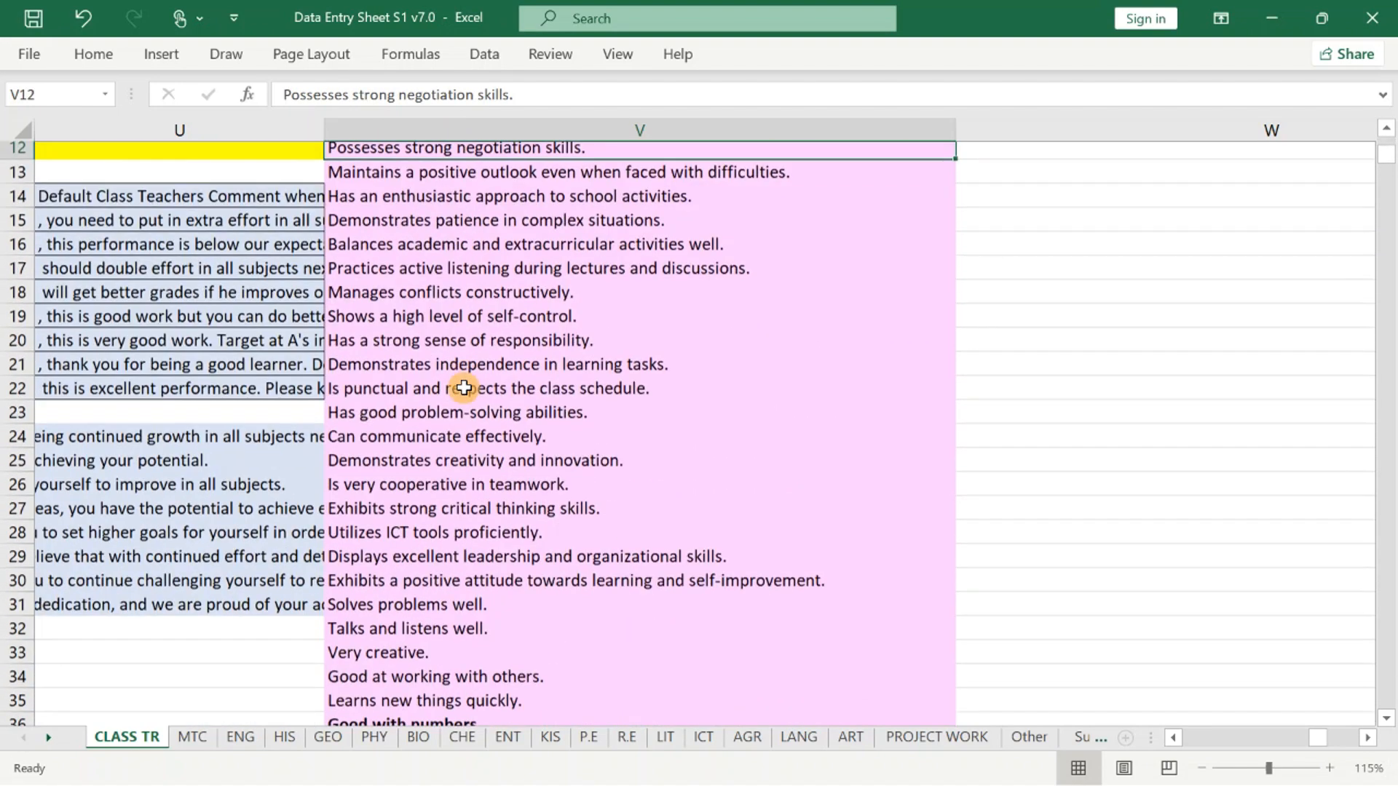
pyautogui.scroll(-8, 469, 308)
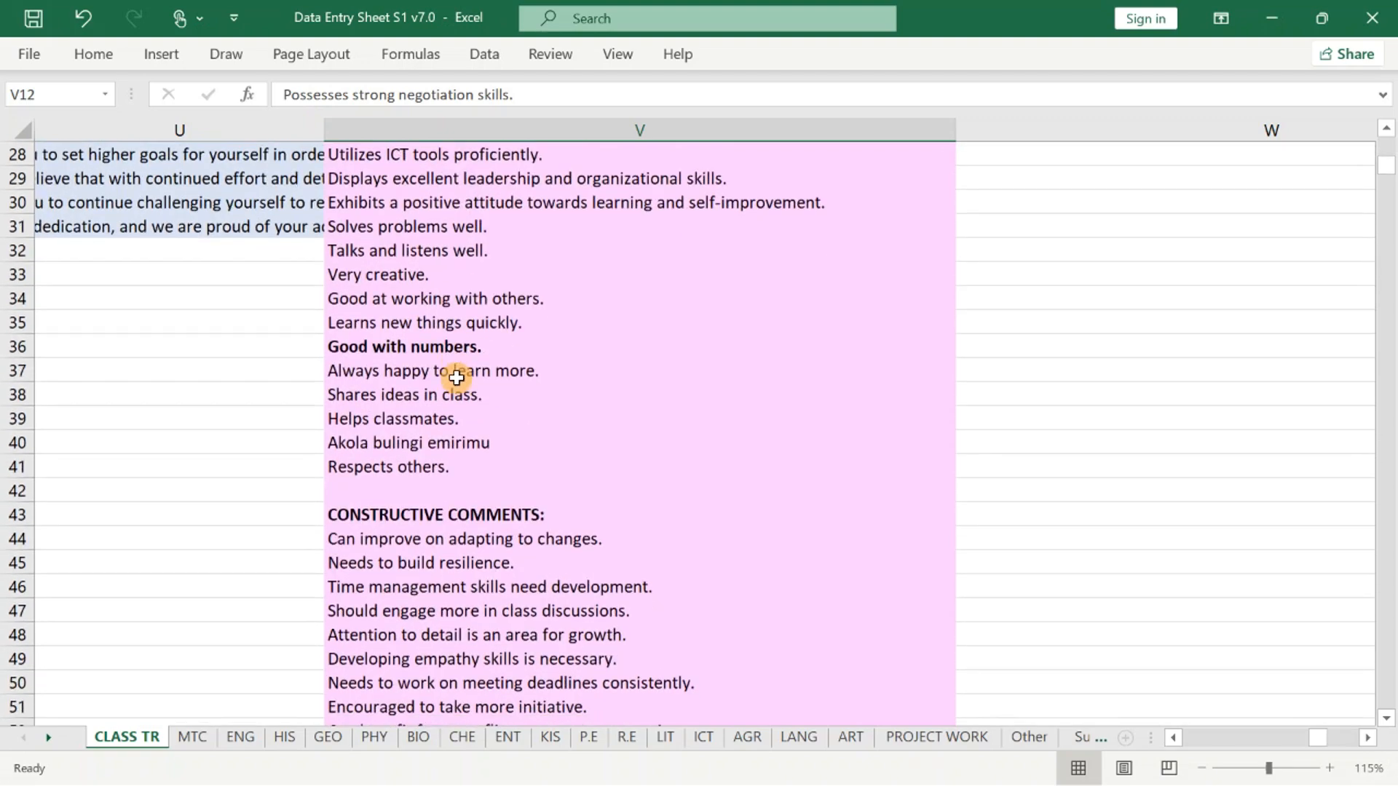
pyautogui.scroll(-4, 444, 448)
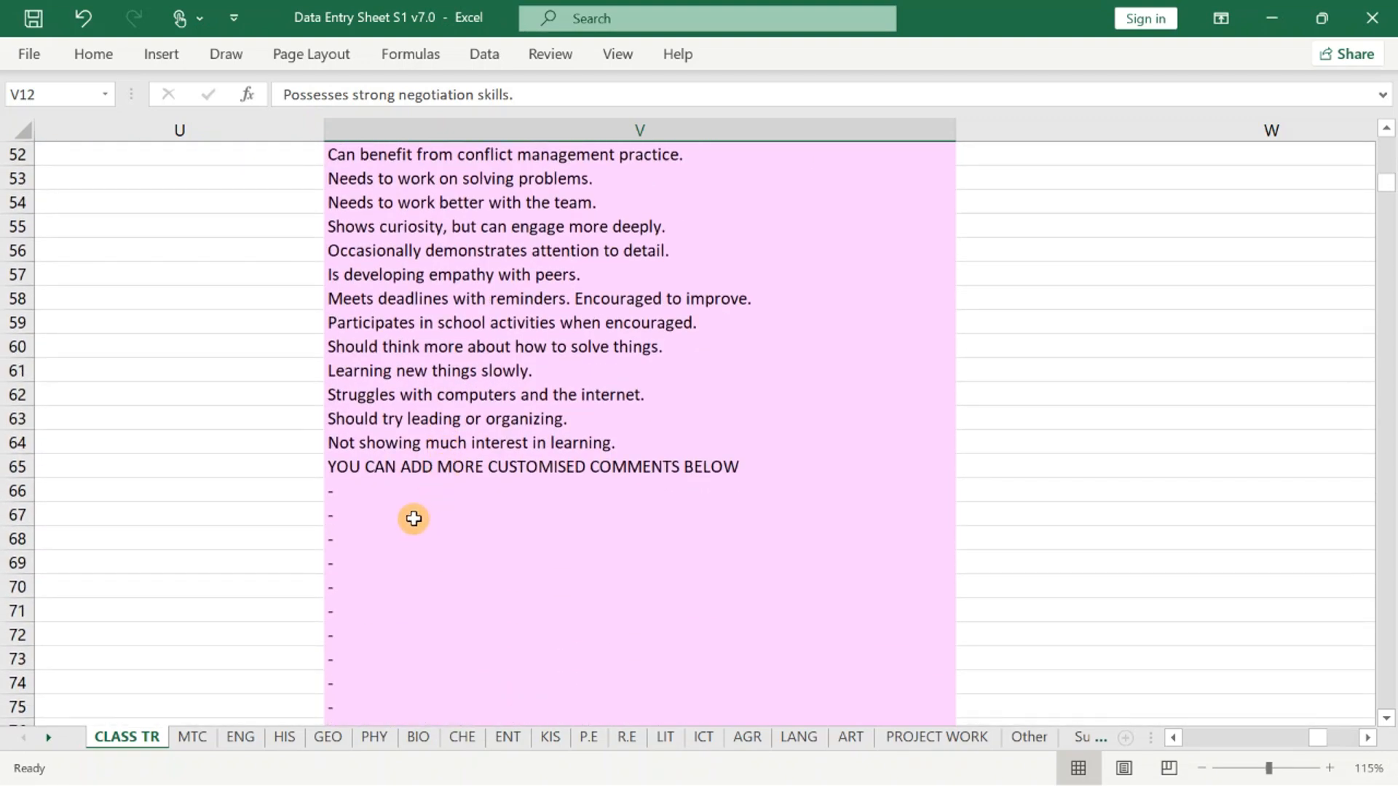
pyautogui.click(418, 492)
pyautogui.scroll(-2, 474, 634)
pyautogui.scroll(12, 474, 611)
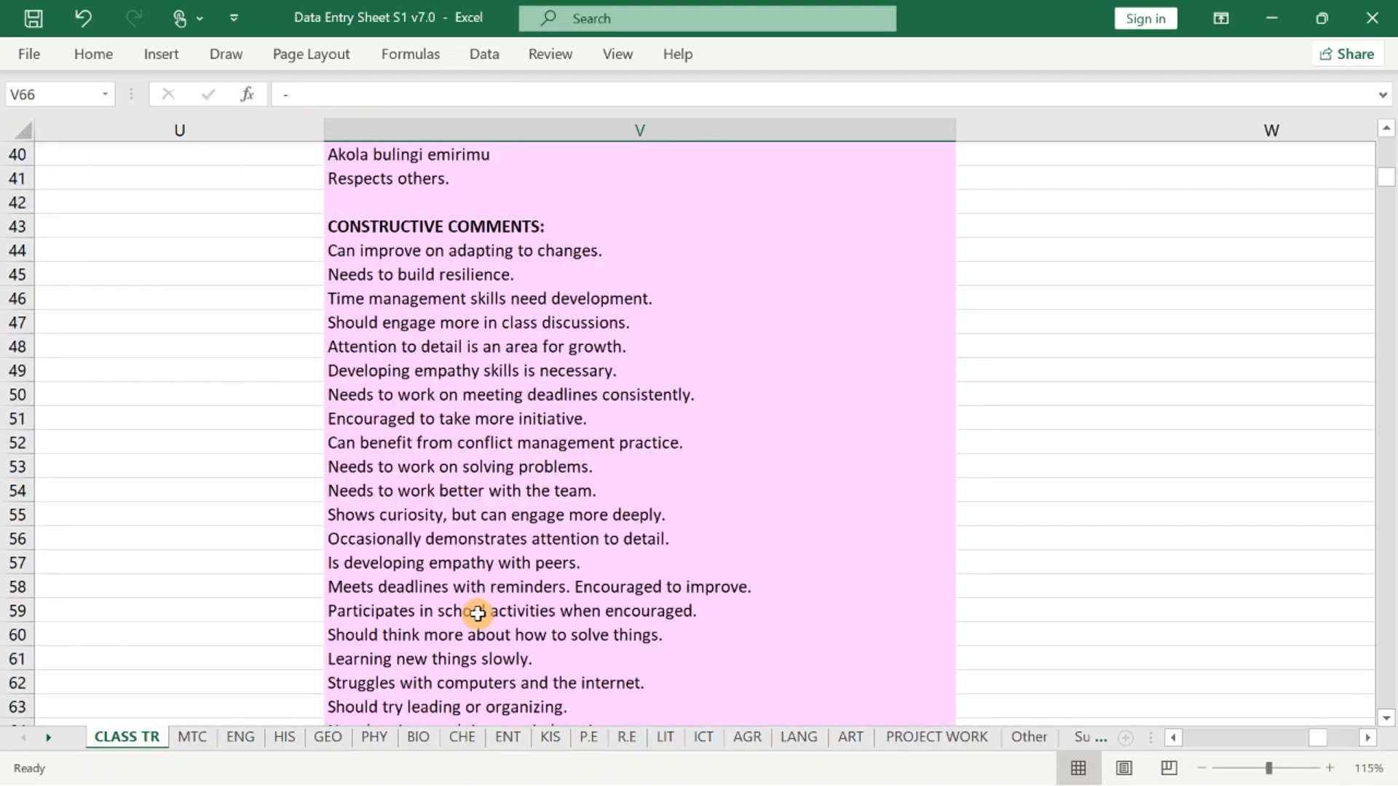
pyautogui.scroll(7, 475, 598)
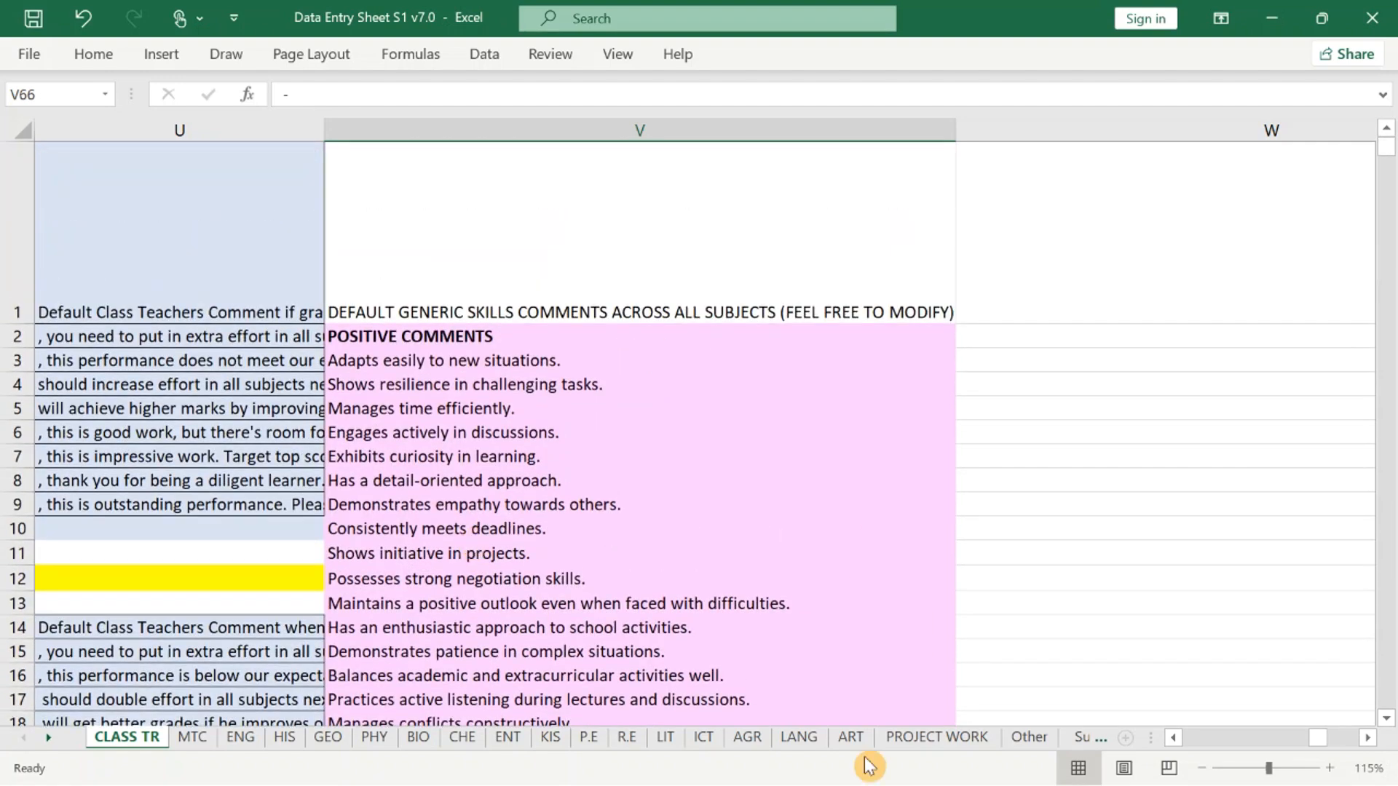
# Open the mathematics data entry sheet (MTC) and clear both learners' Topic 1 and Topic 2 scores in E2:F3.
pyautogui.moveTo(1305, 739); pyautogui.dragTo(1195, 723)
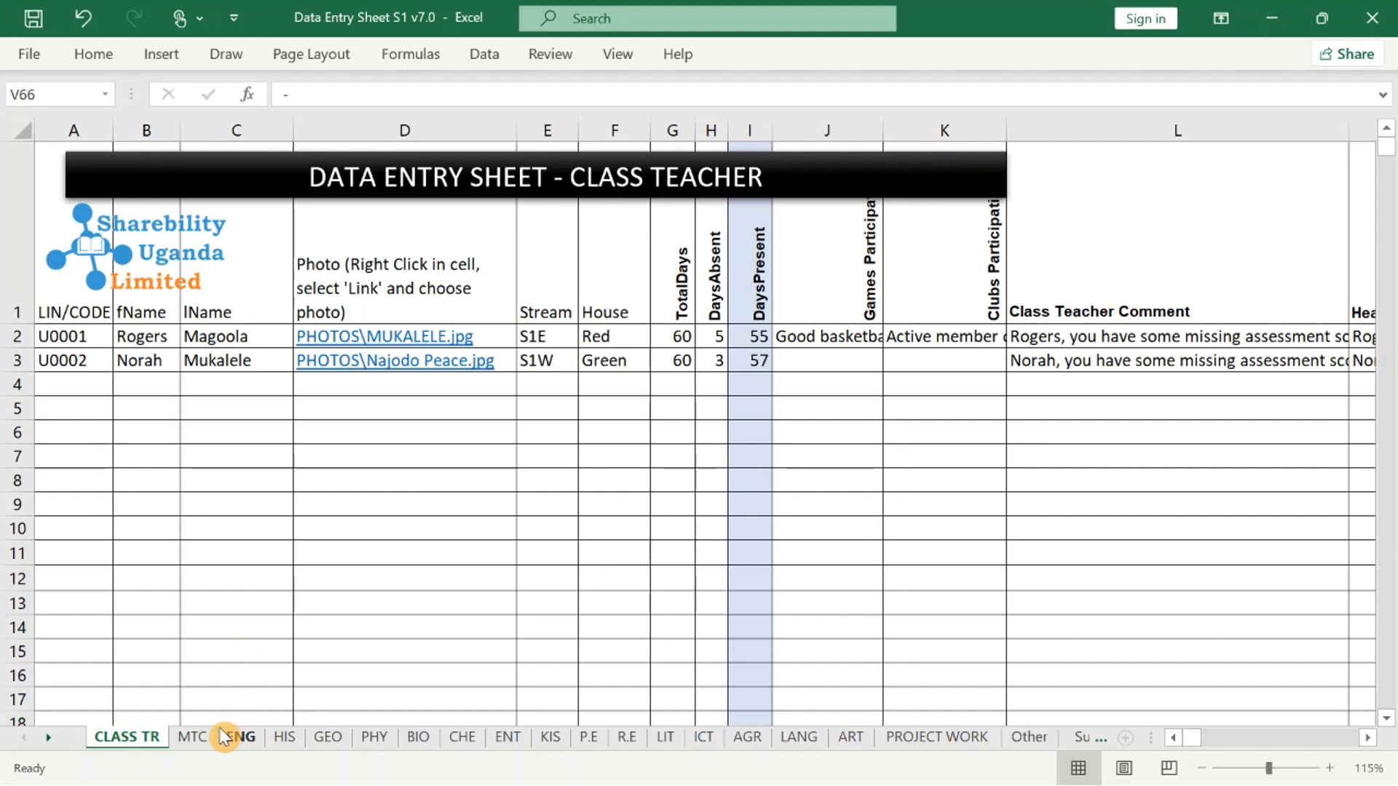
pyautogui.click(193, 742)
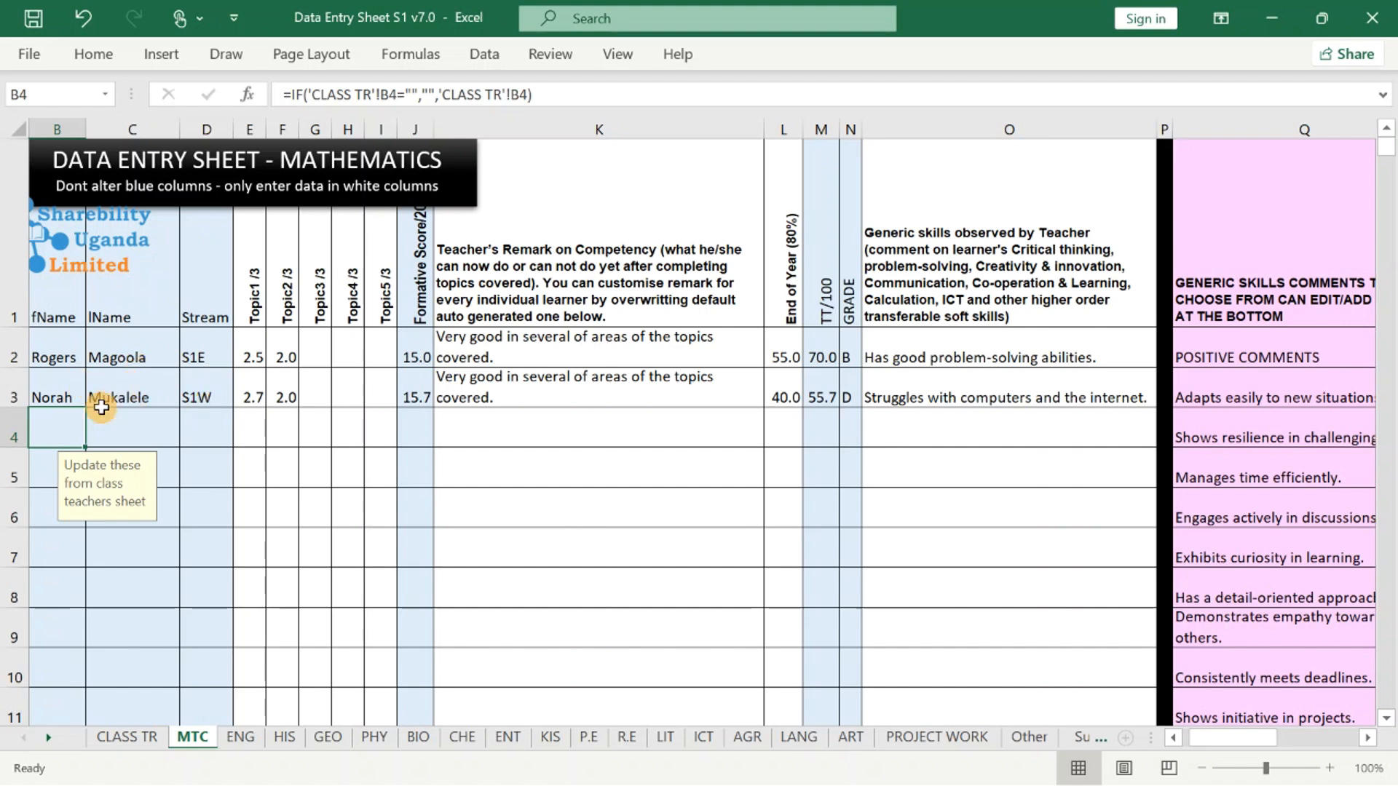
pyautogui.press('Right')
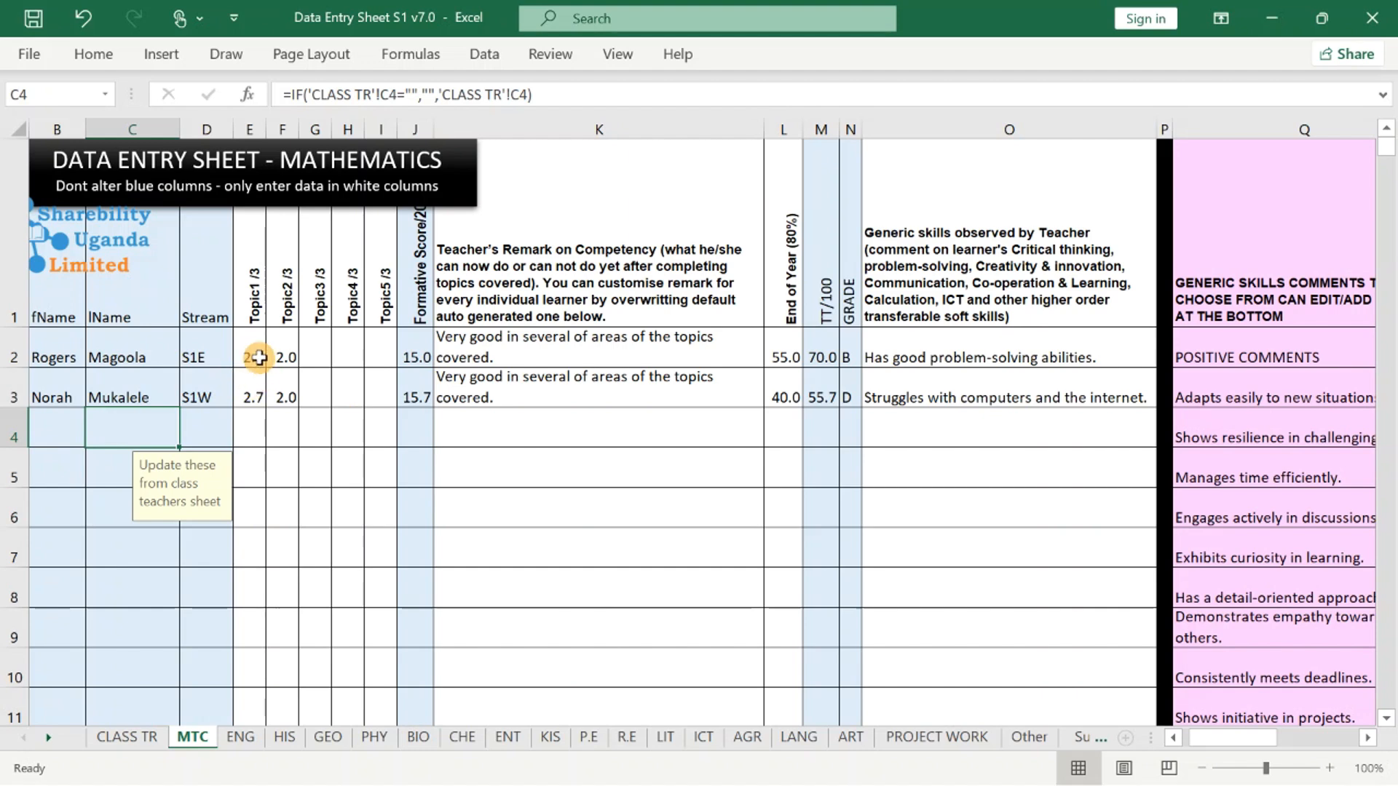
pyautogui.moveTo(253, 349); pyautogui.dragTo(288, 395)
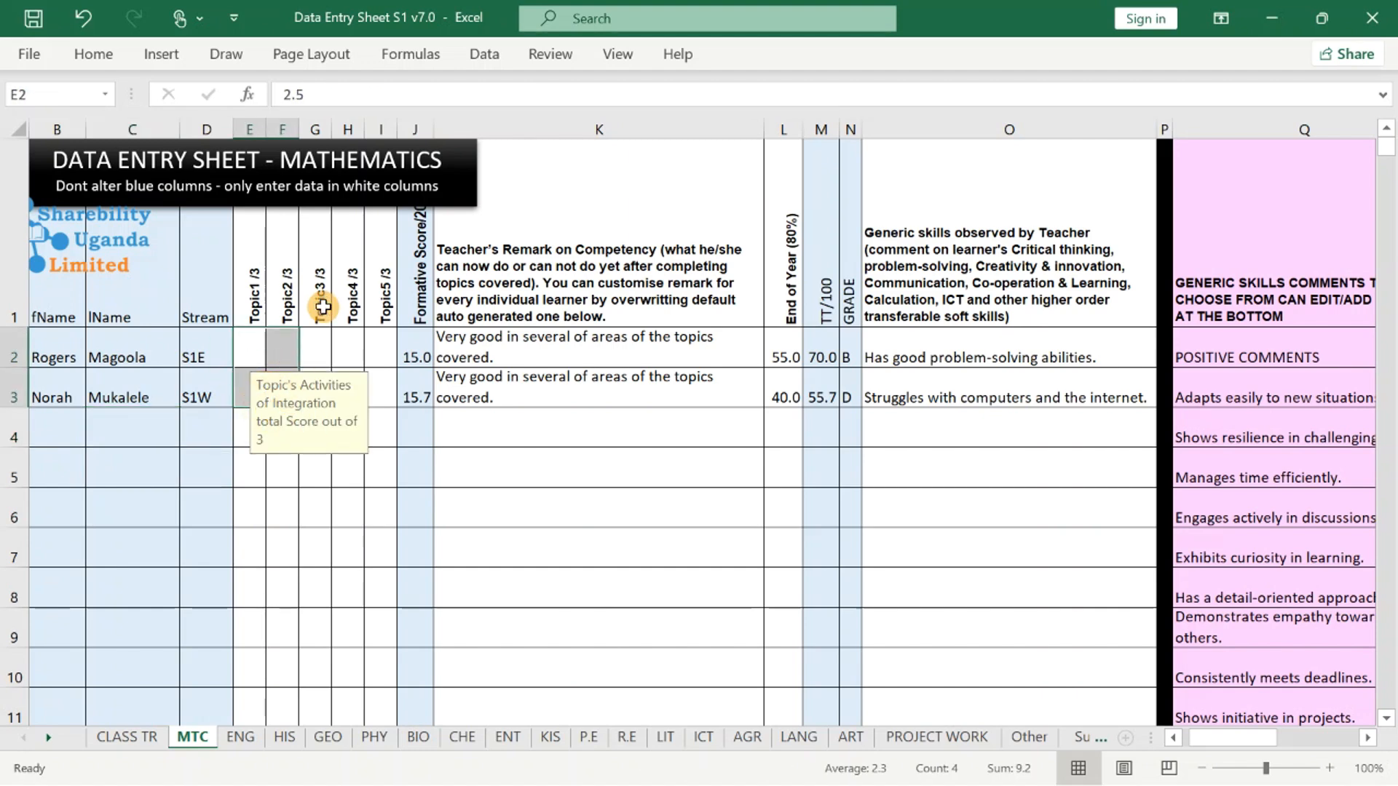
pyautogui.press('Delete')
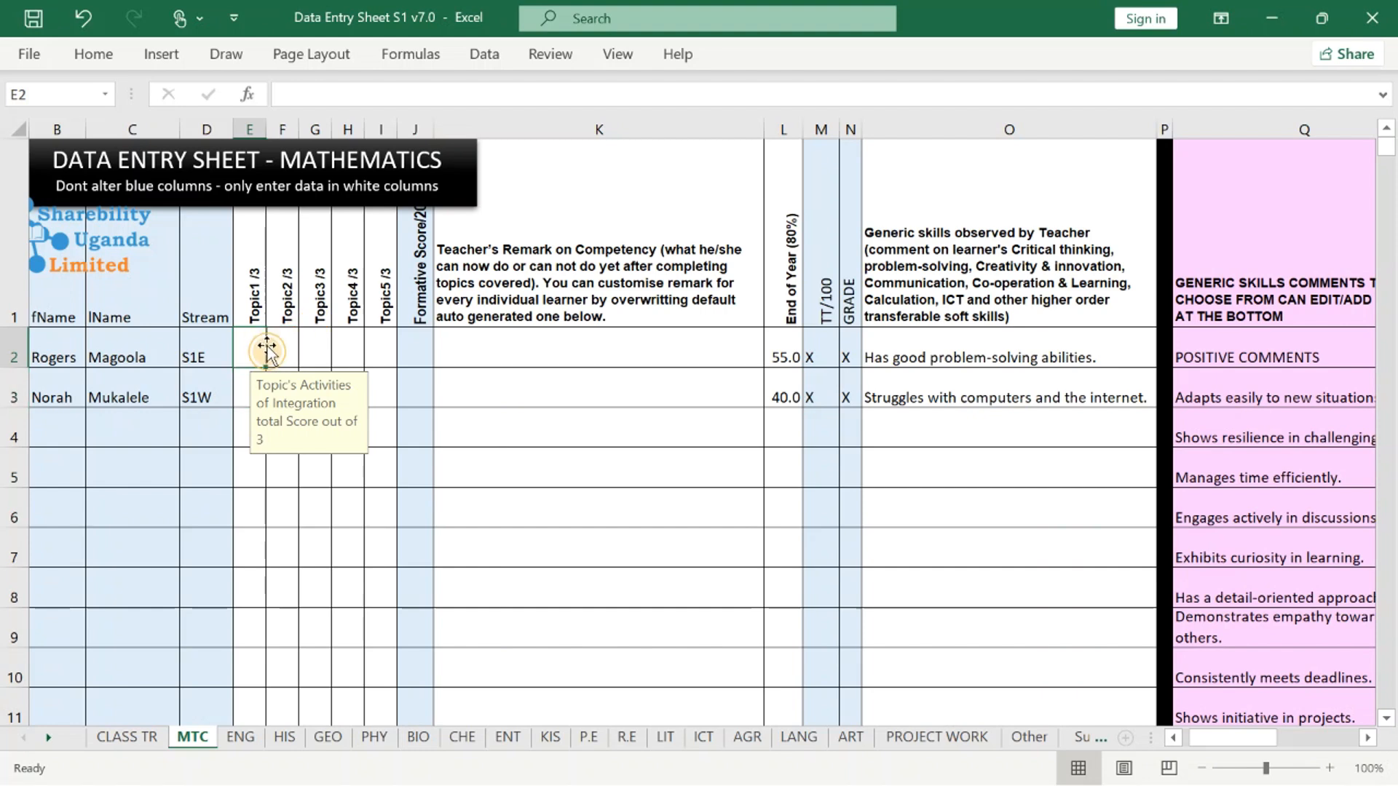
pyautogui.click(828, 357)
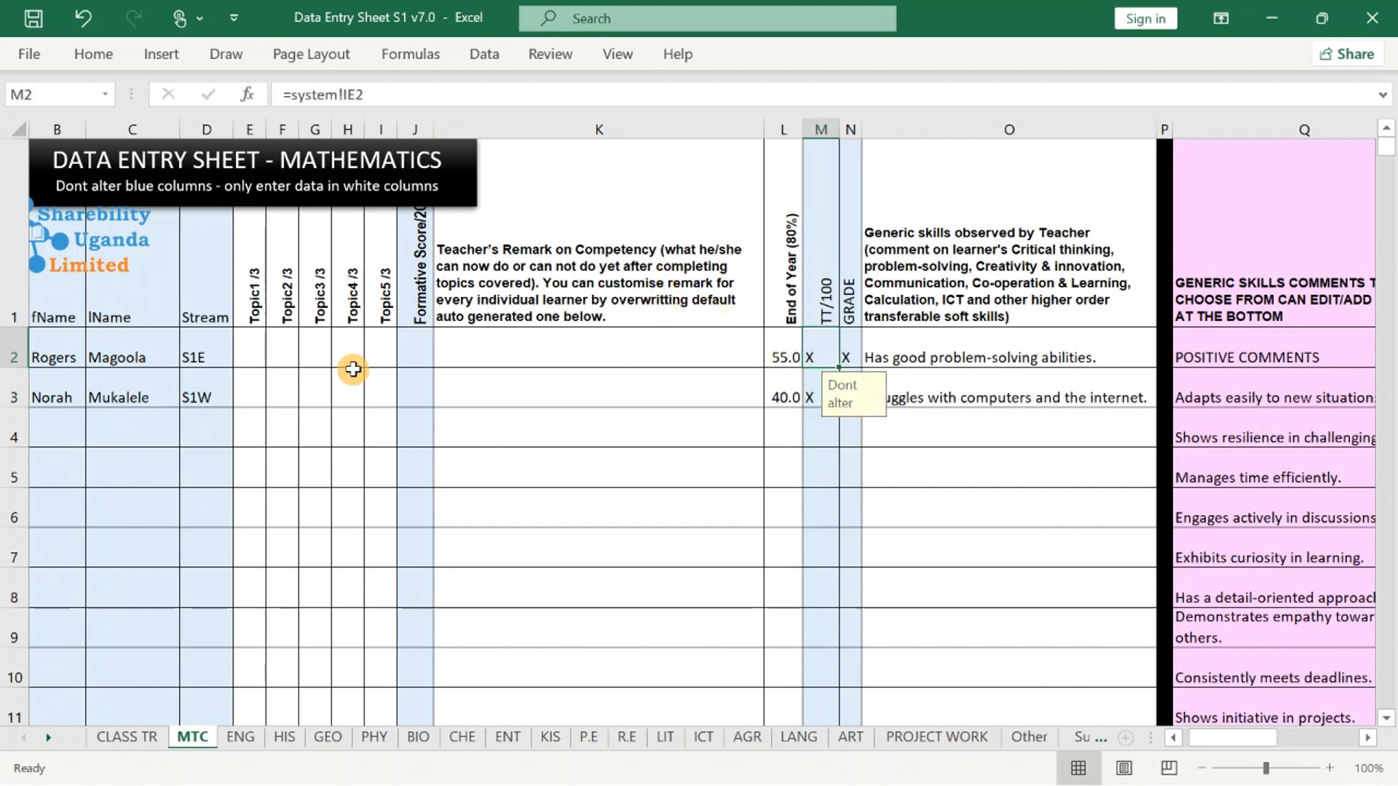
# Enter a Topic 1 score of 2 for the first learner in cell E2.
pyautogui.click(255, 349)
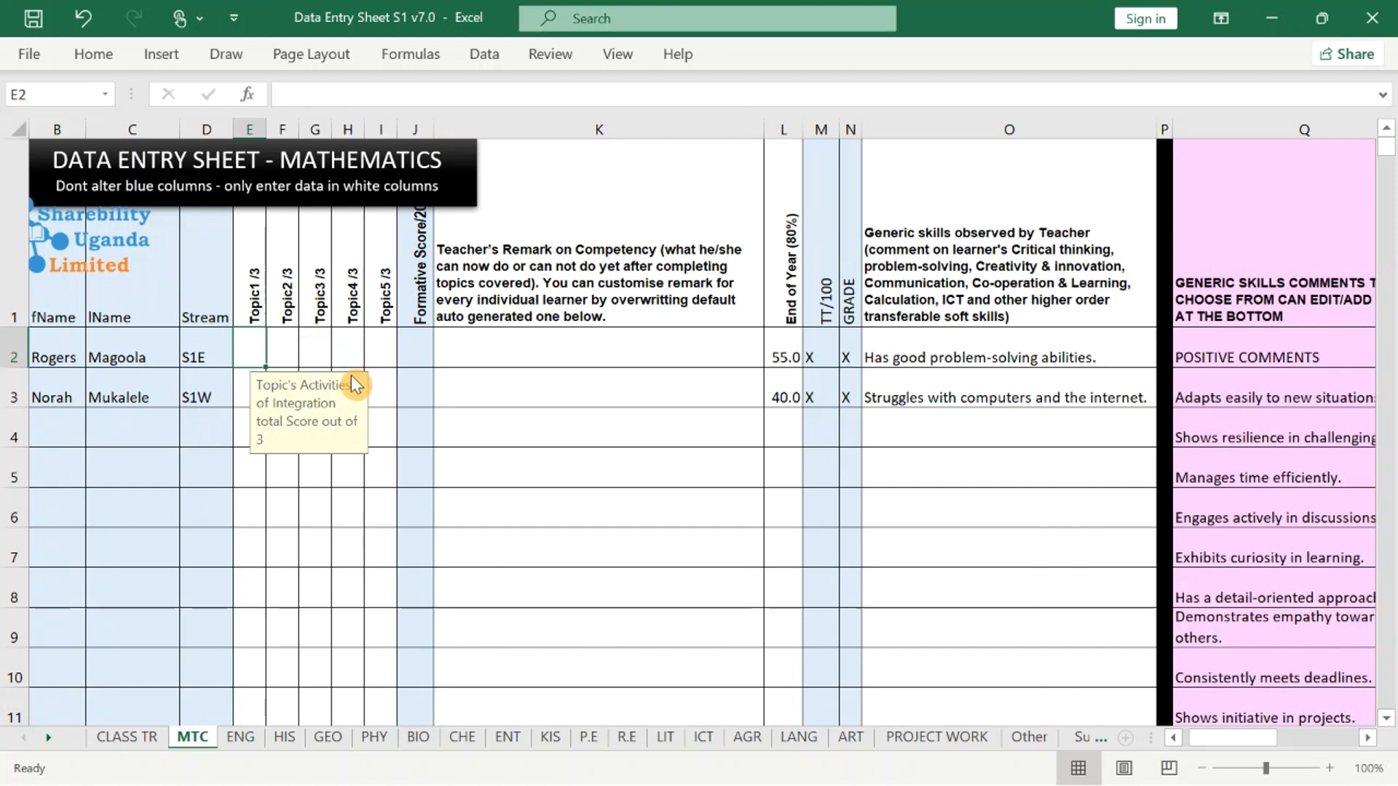
pyautogui.write('2')
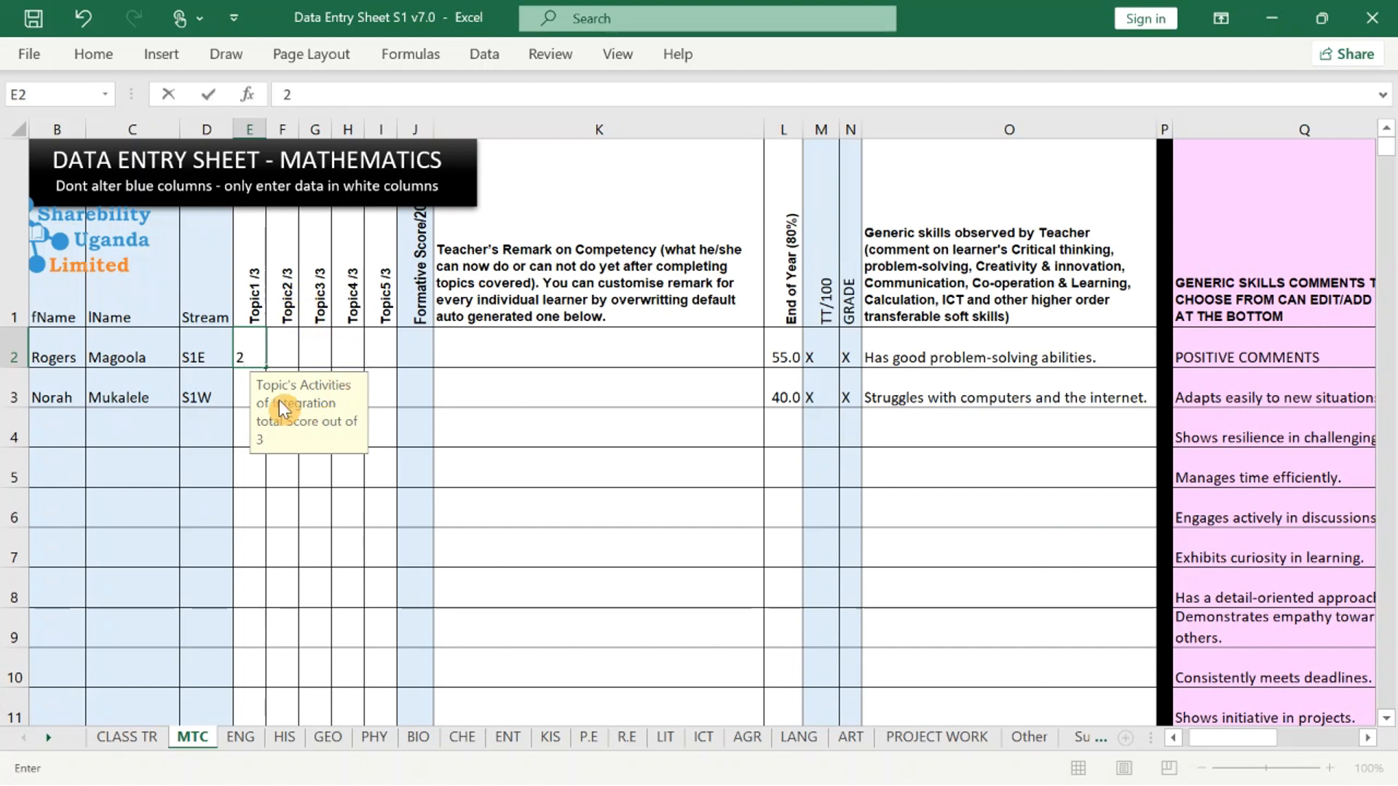
pyautogui.click(243, 382)
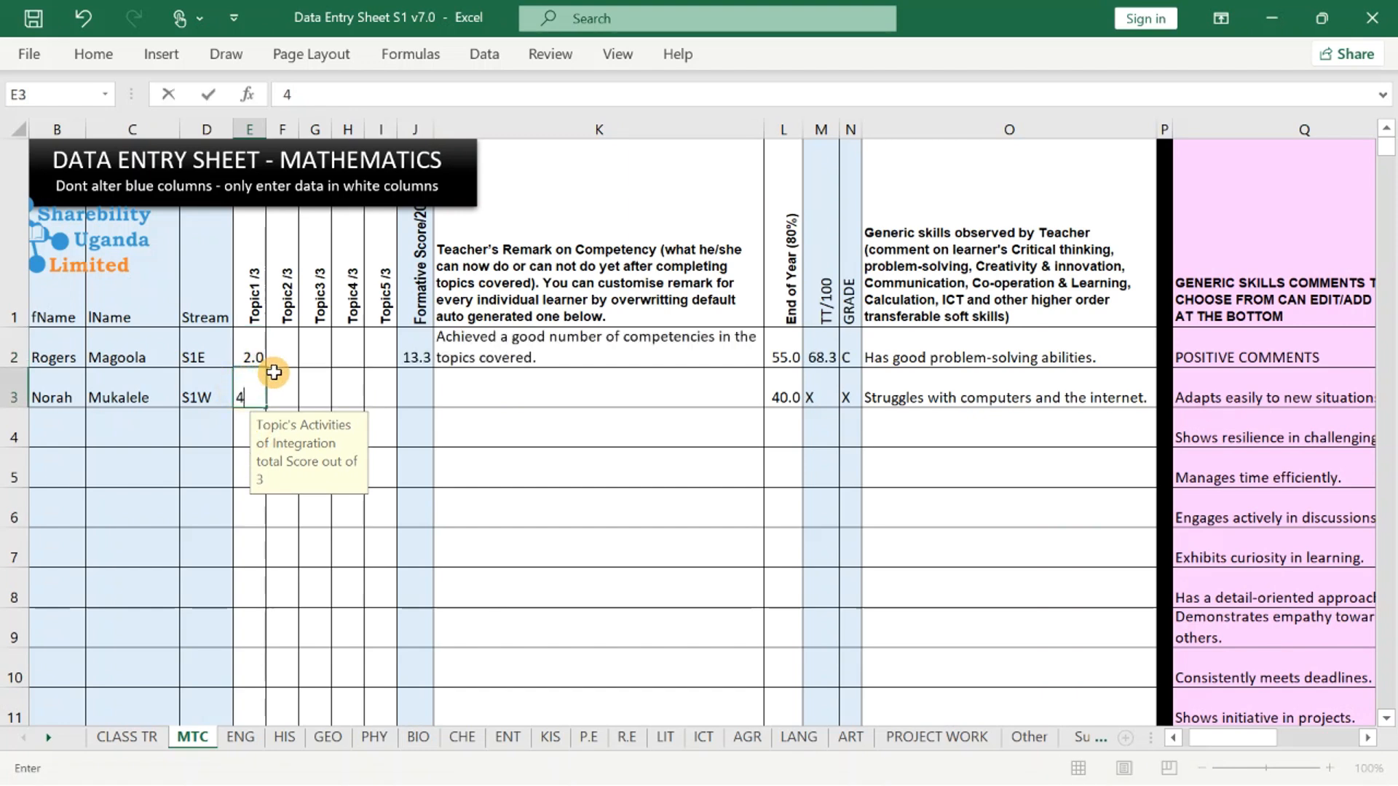
# Try to enter an out-of-range Topic 1 score of 4 for the second learner in cell E3.
pyautogui.write('4')
pyautogui.press('Return')
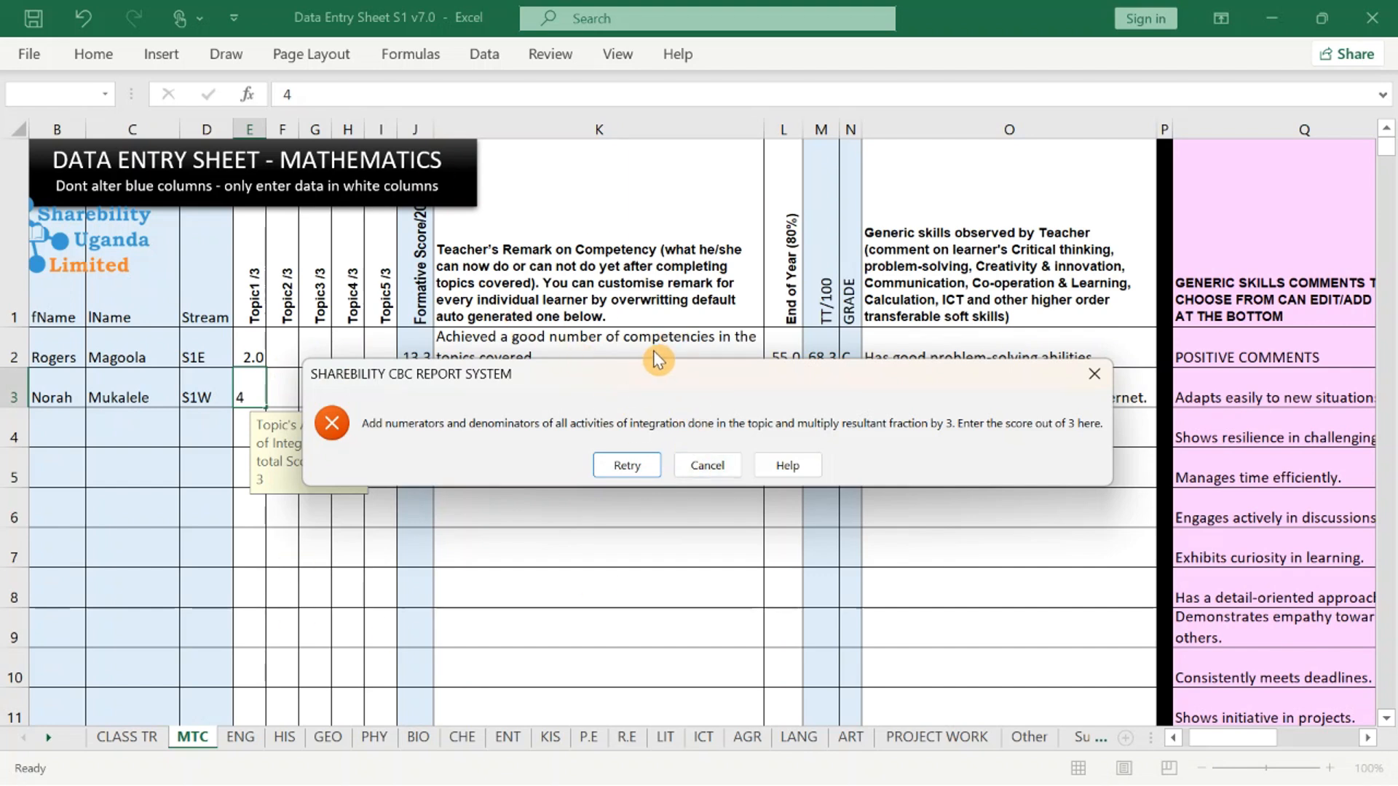
pyautogui.press('Escape')
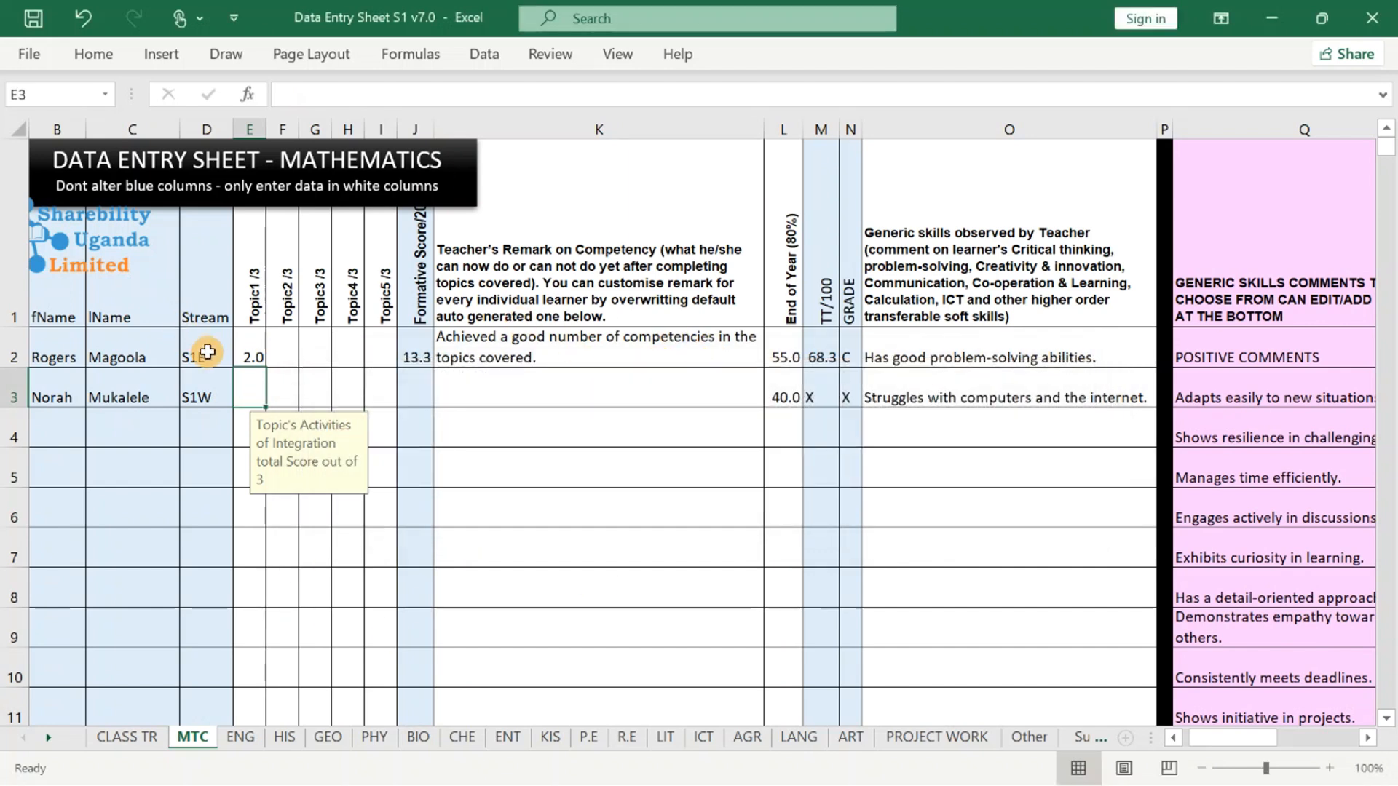
# Enter a Topic 1 score of 2.3 for the second learner in cell E3.
pyautogui.write('2.3')
pyautogui.press('Return')
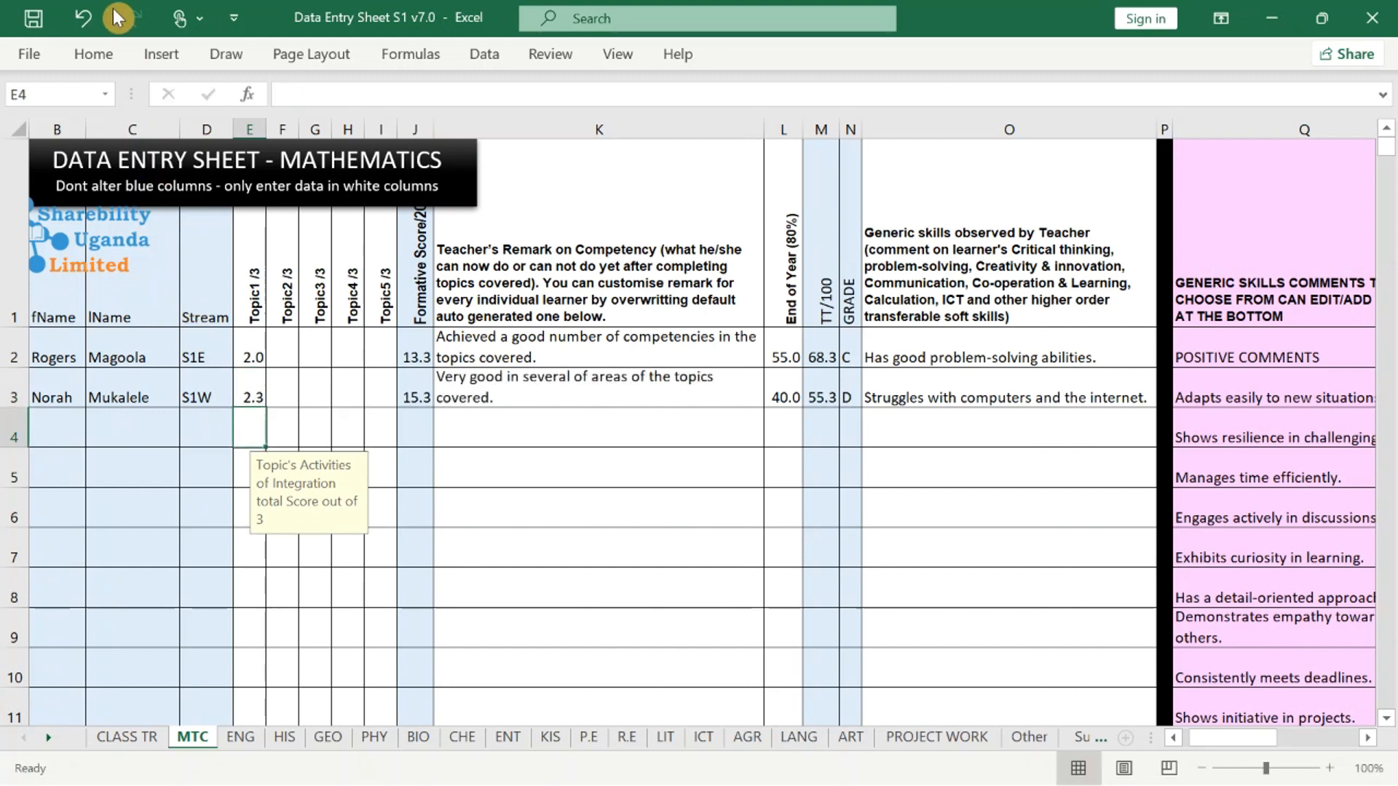
pyautogui.click(289, 349)
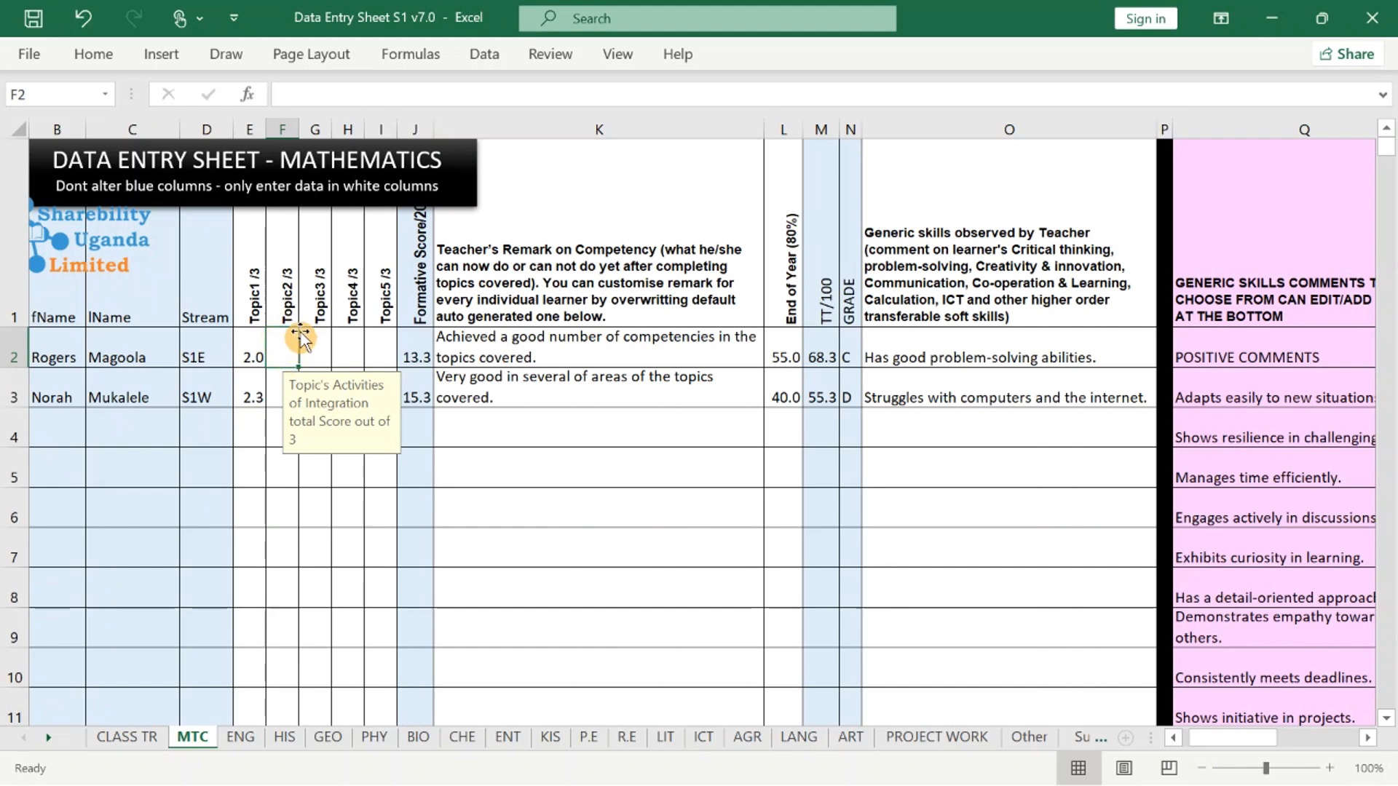
pyautogui.click(248, 356)
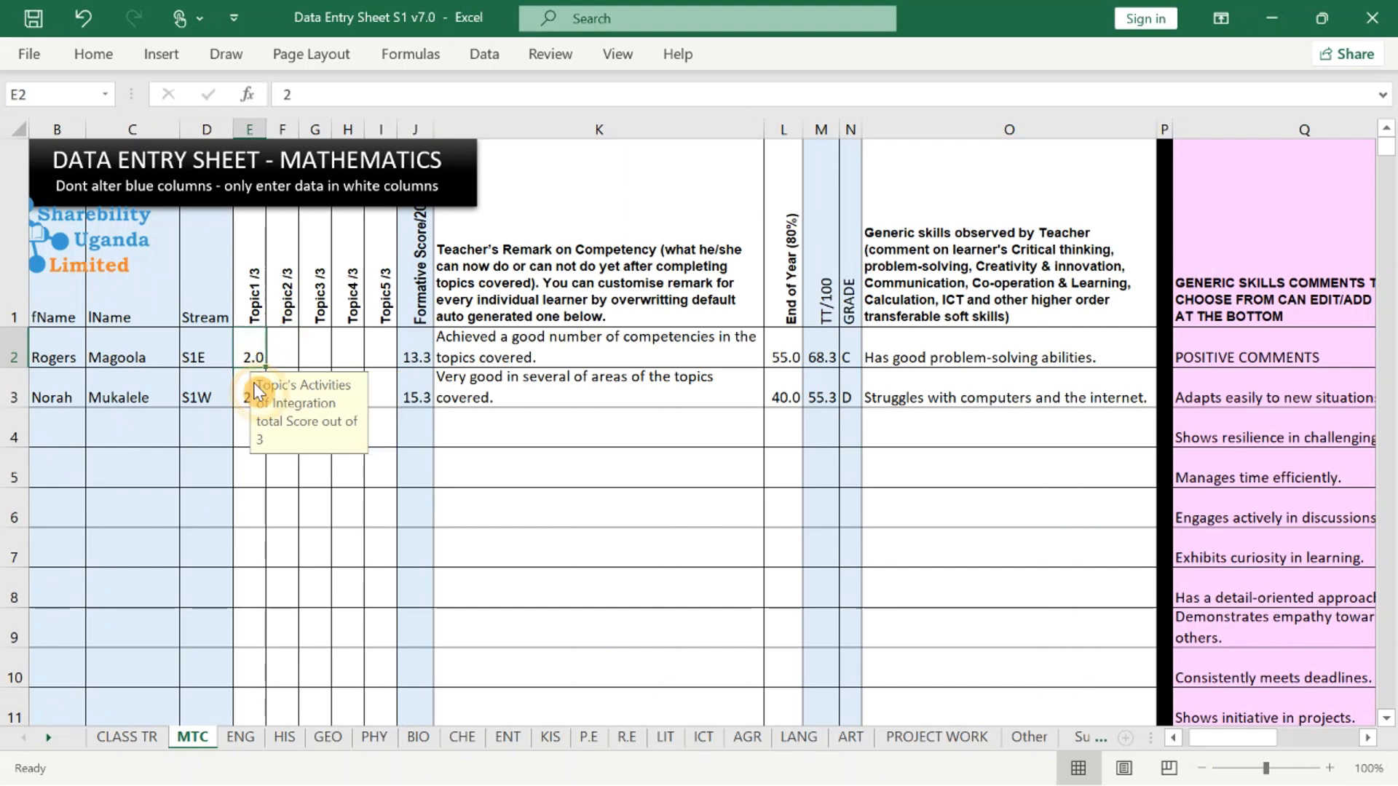
# Enter Topic 2 scores of 3 for the first learner and 2 for the second in cells F2 and F3.
pyautogui.click(277, 334)
pyautogui.write('3')
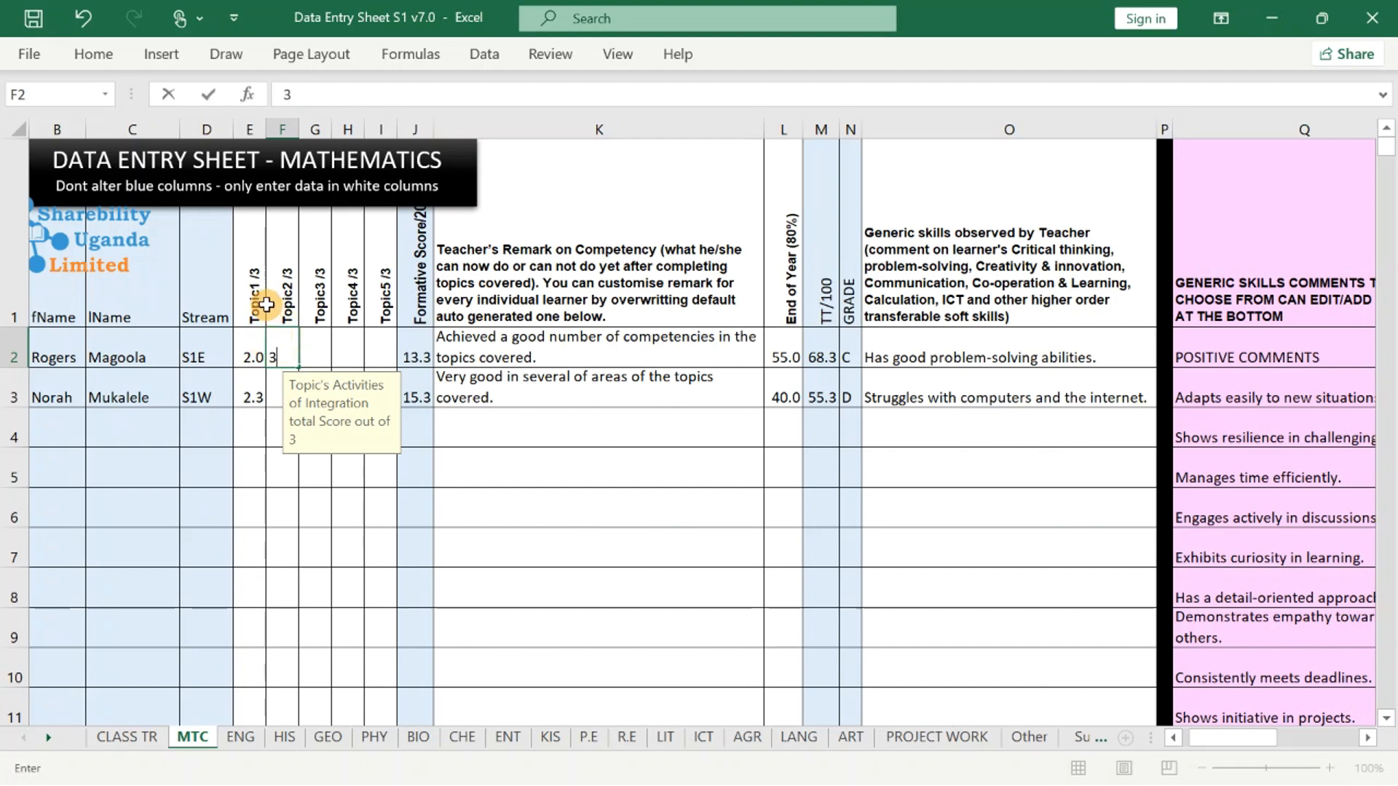
pyautogui.press('Return')
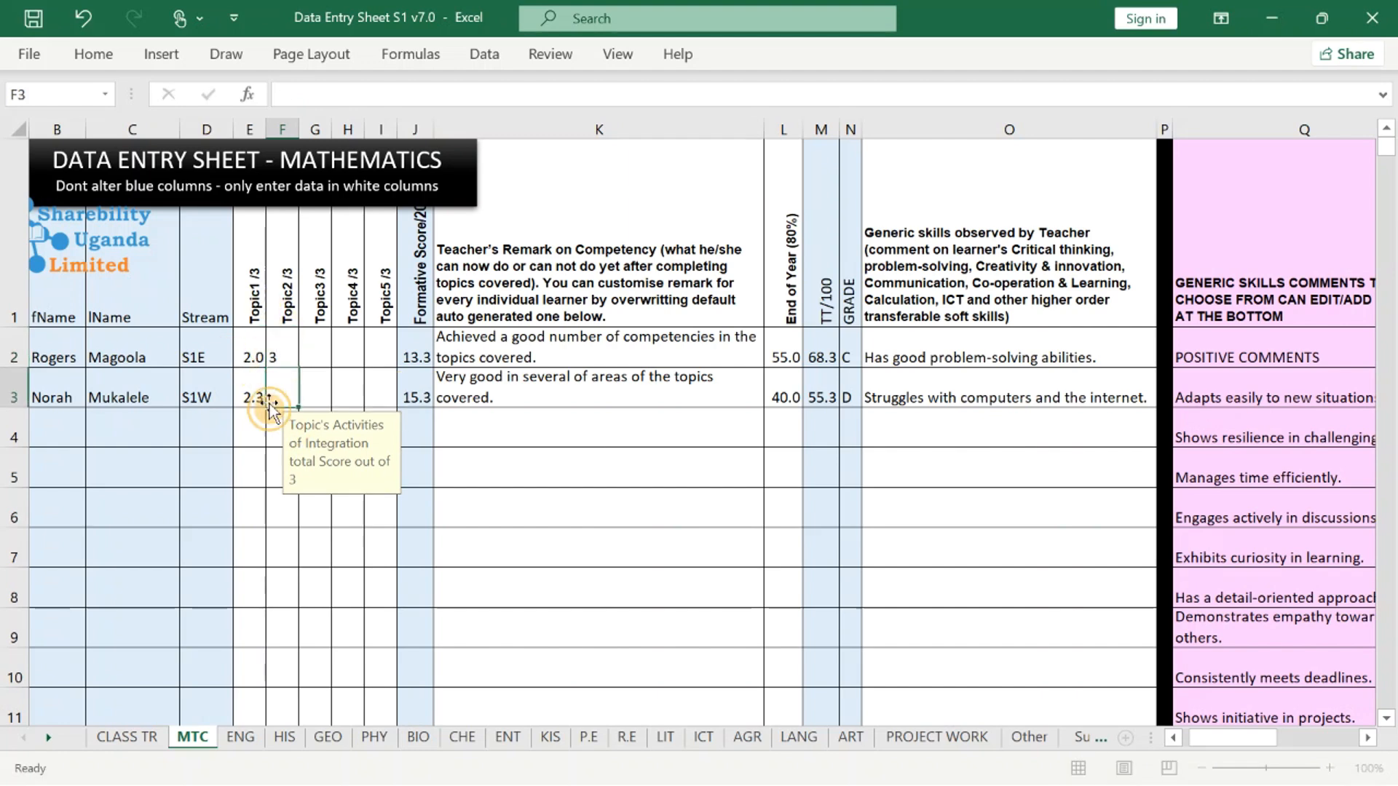
pyautogui.write('2')
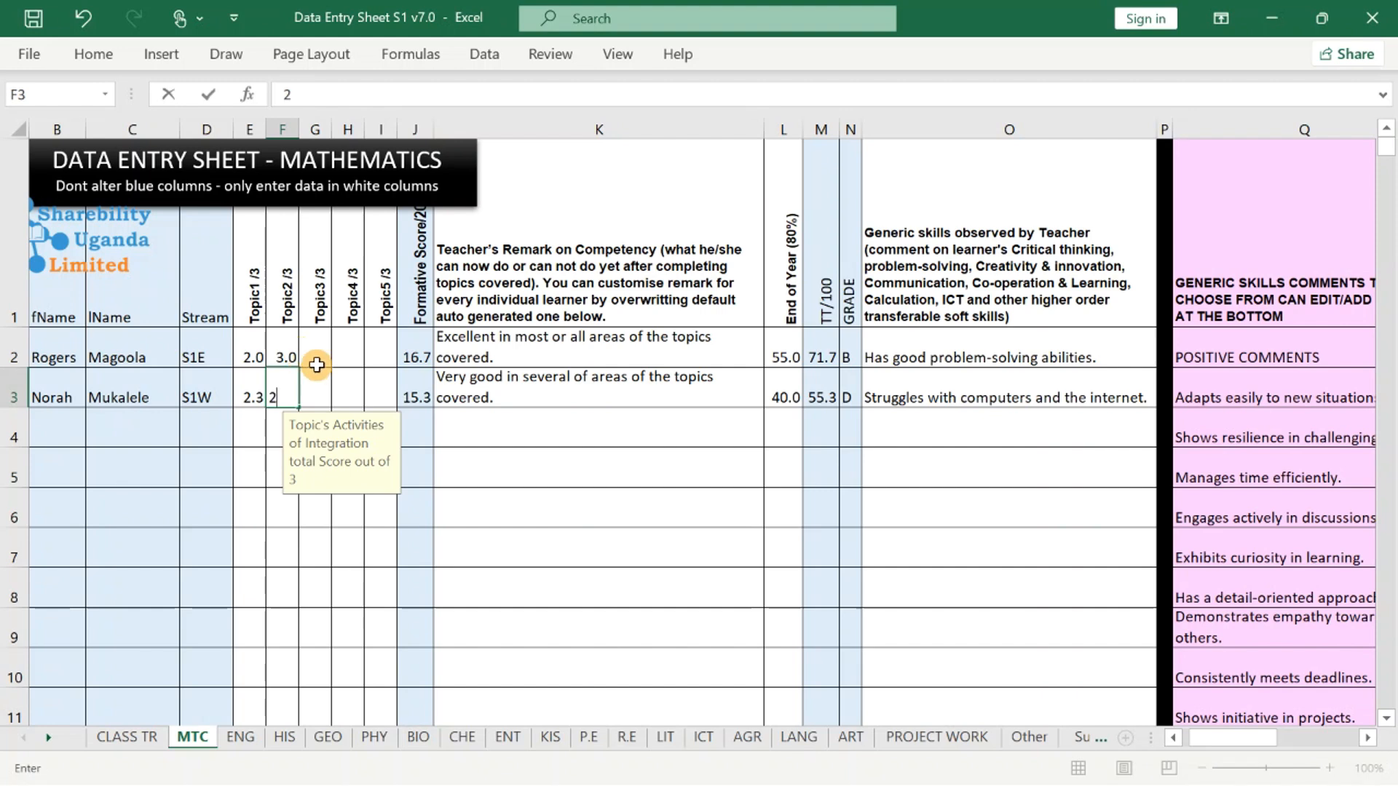
pyautogui.click(320, 353)
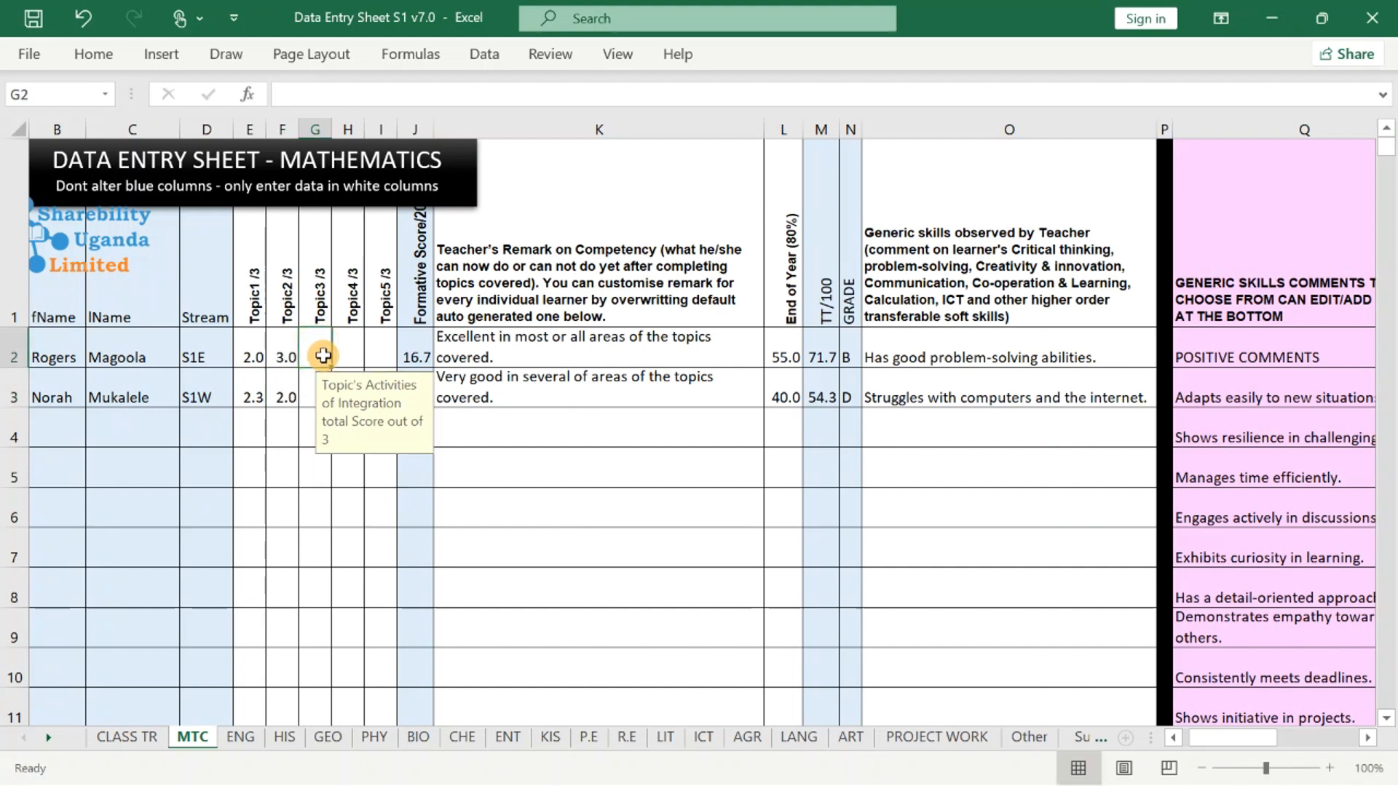
pyautogui.click(281, 396)
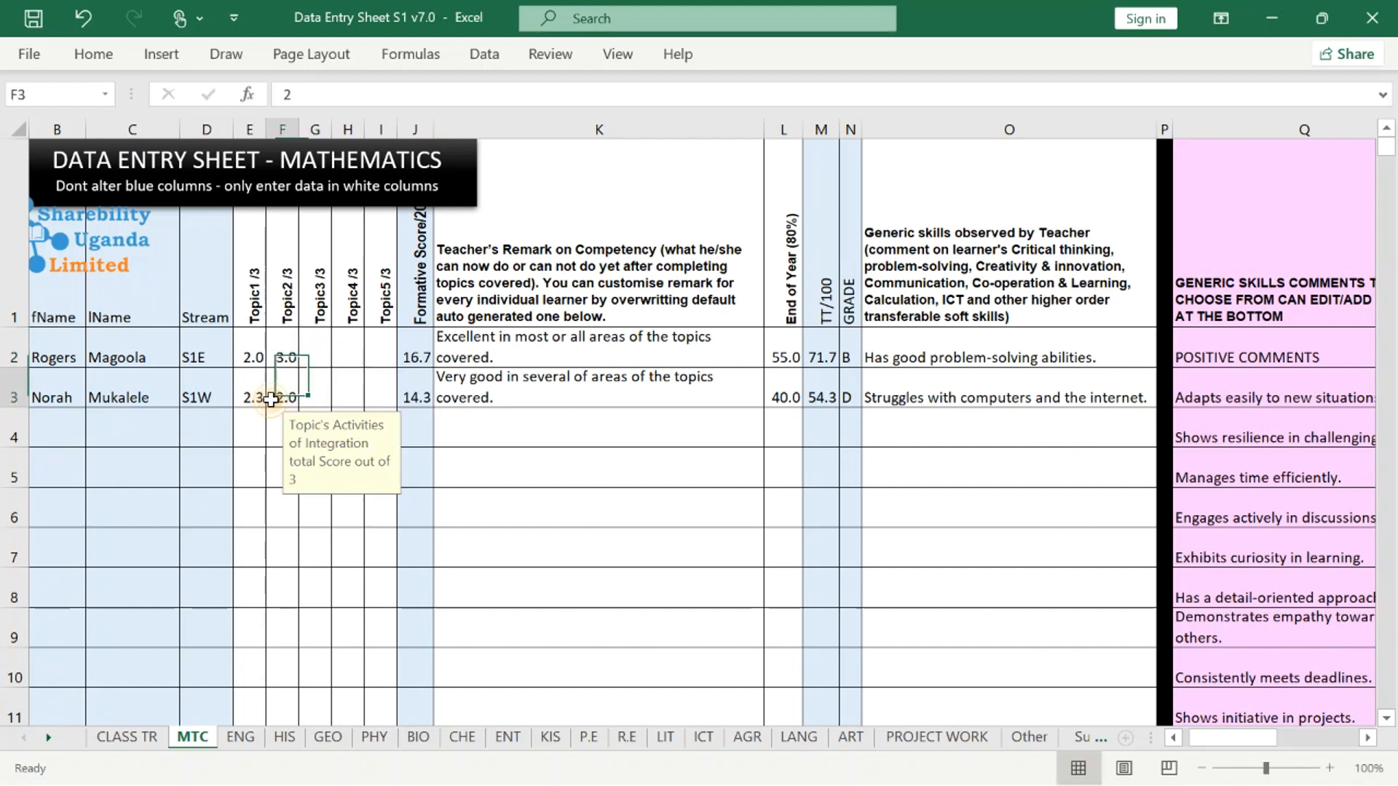
# Mark the second learner's Topic 3 assessment as missed with x in cell G3 and check the teacher's remark.
pyautogui.click(316, 385)
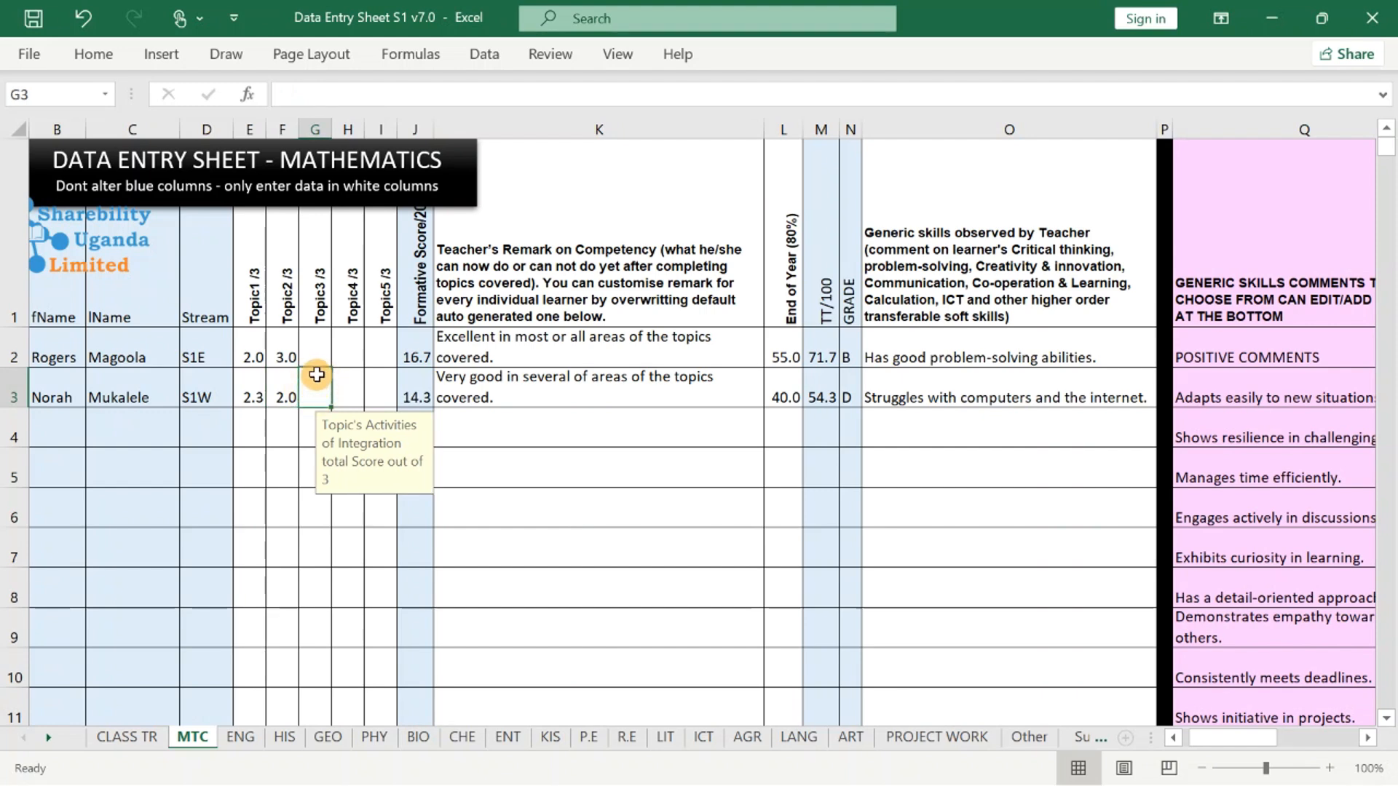
pyautogui.write('x')
pyautogui.click(283, 431)
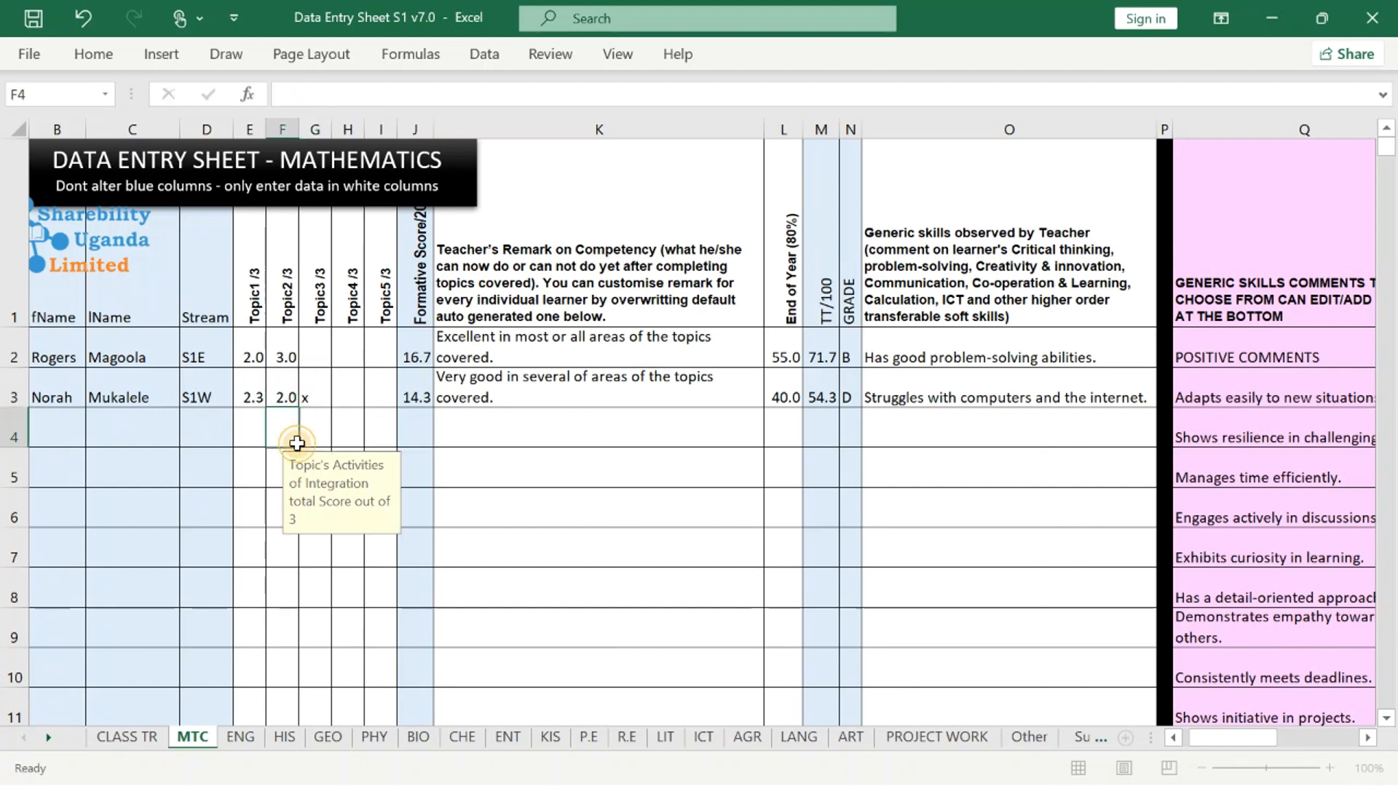
pyautogui.click(326, 394)
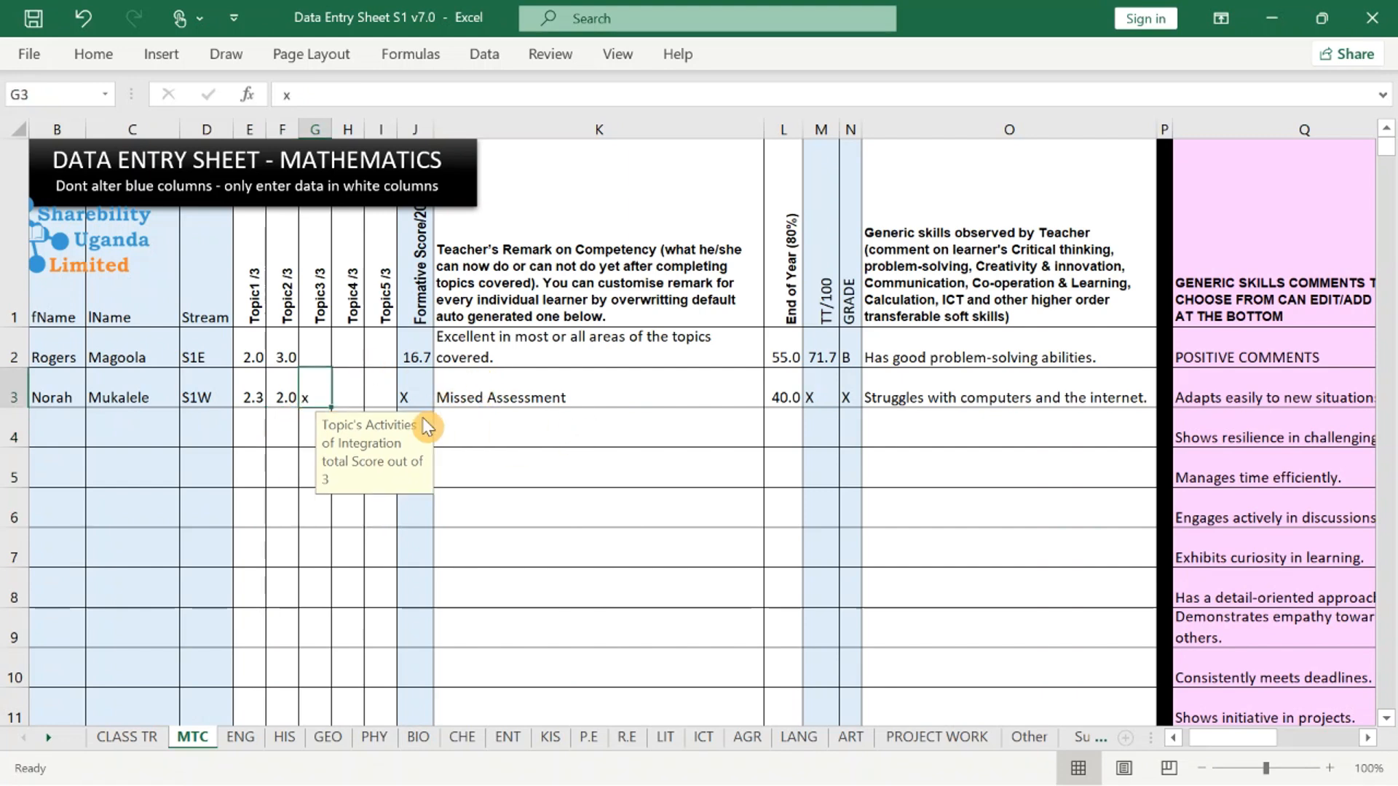
pyautogui.click(465, 399)
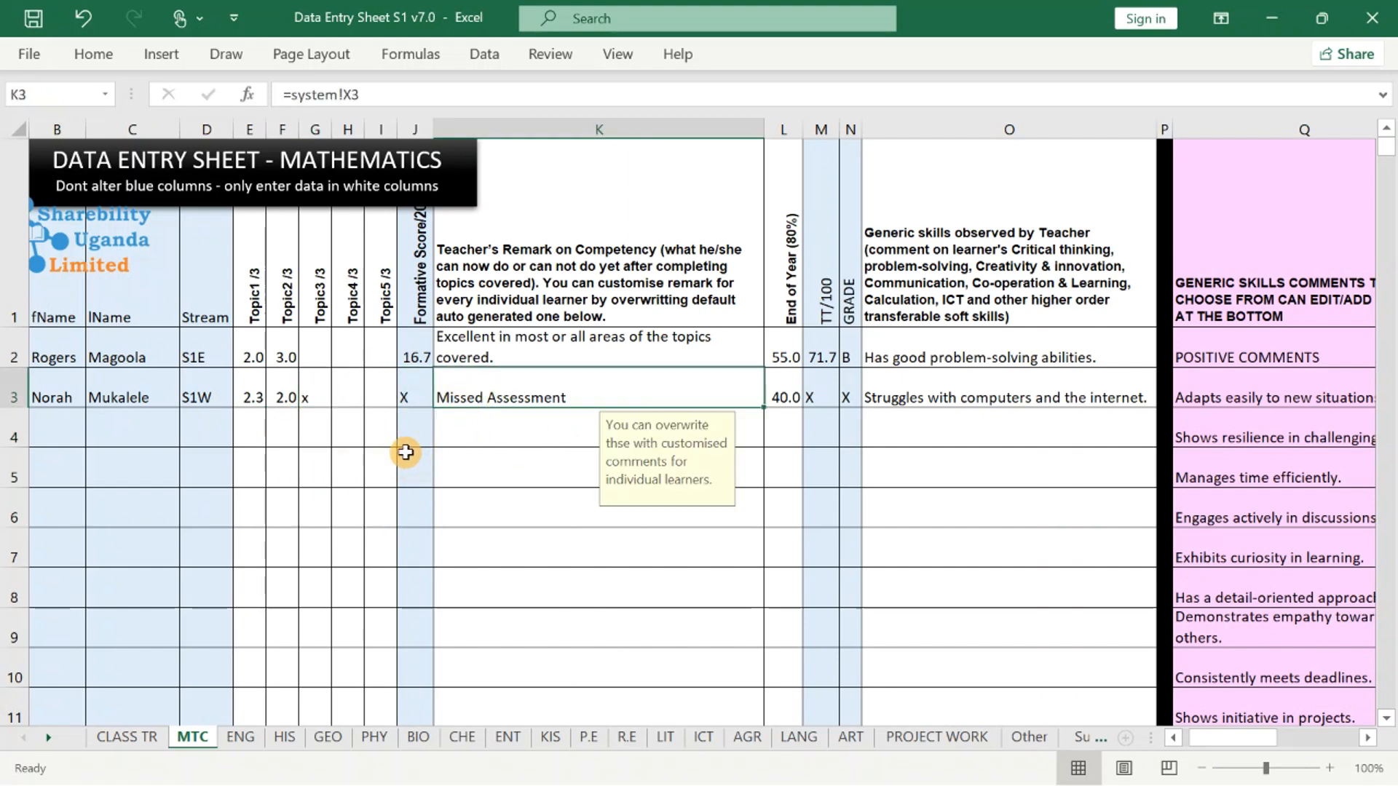
# Clear the missed-assessment mark from the second learner's Topic 3 cell G3.
pyautogui.click(314, 393)
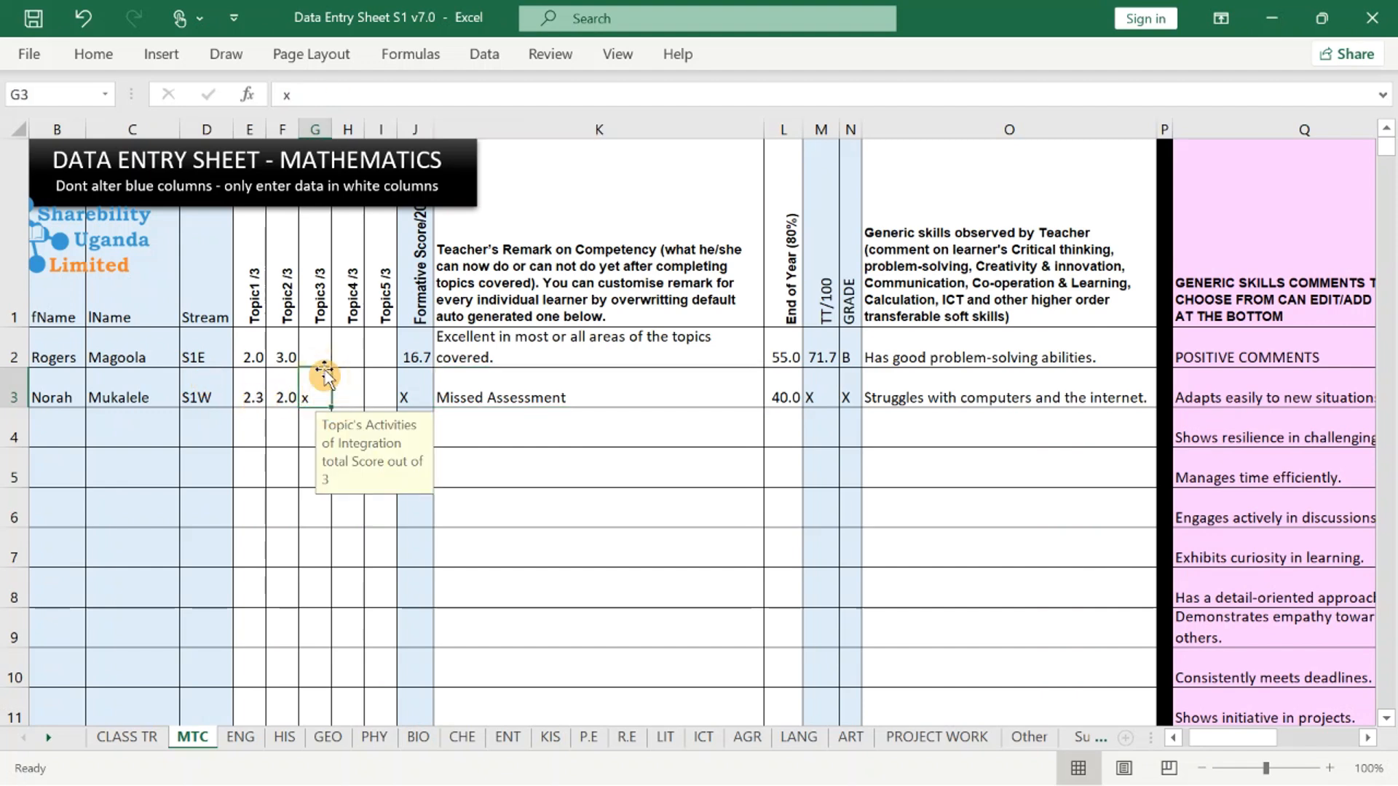
pyautogui.press('Delete')
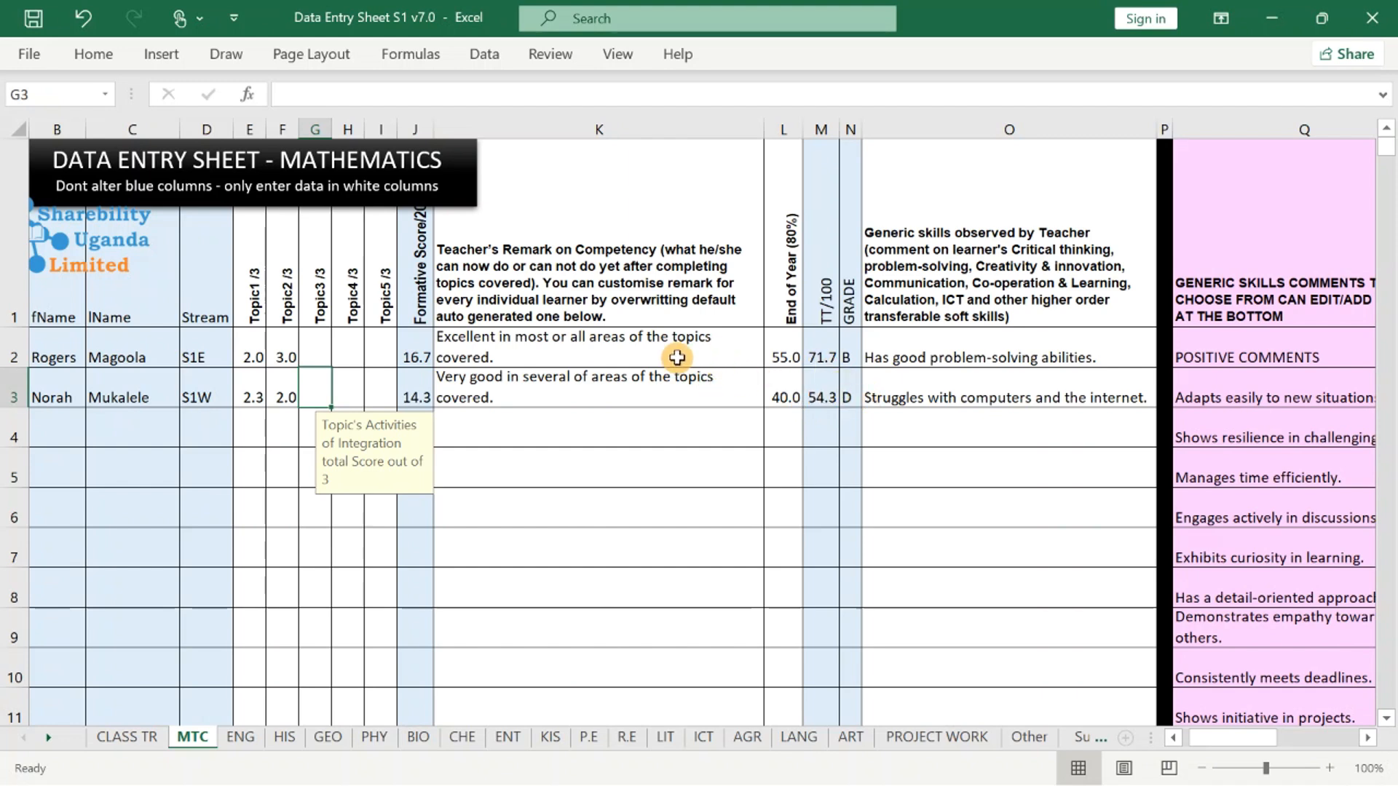
# Examine the automatically generated teacher's remarks on competency for both learners in cells K2 and K3.
pyautogui.click(561, 422)
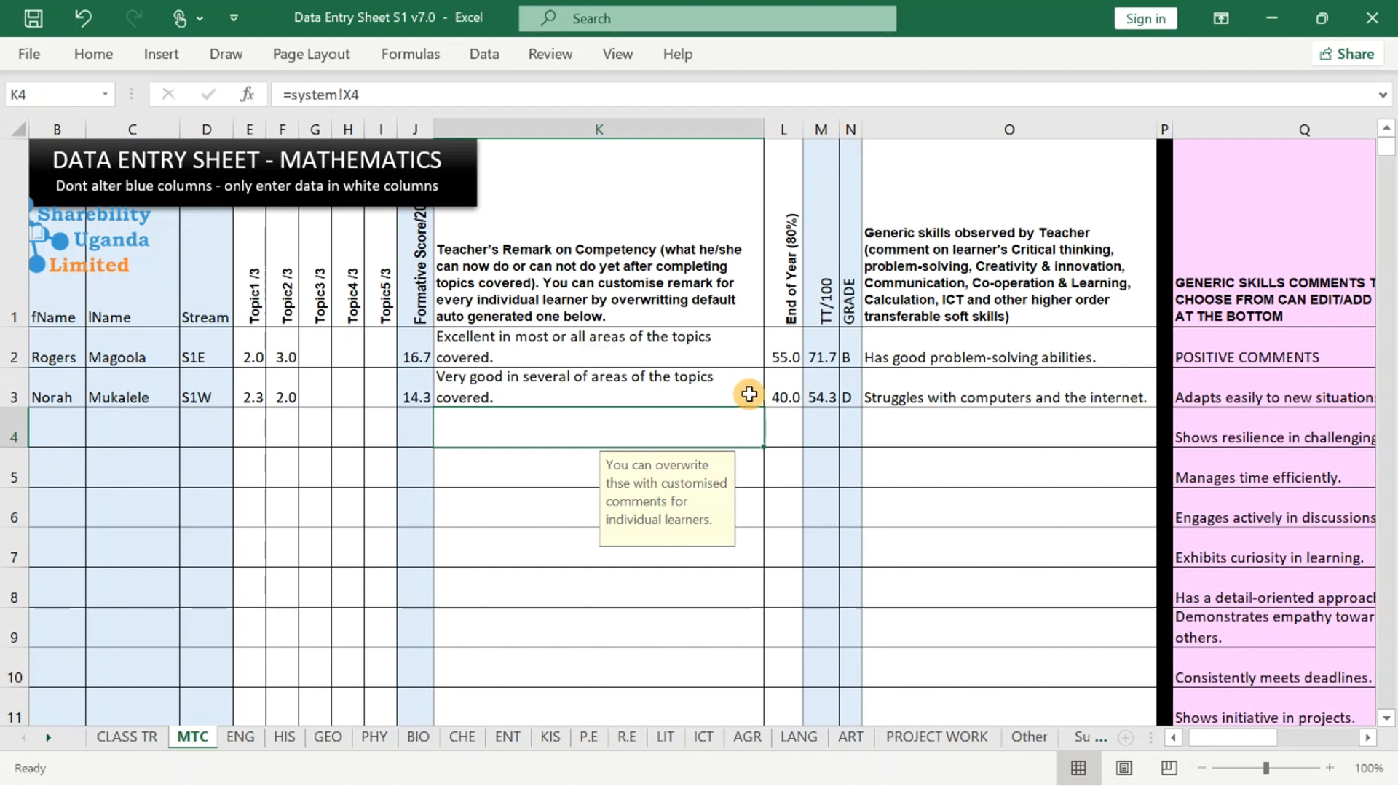
pyautogui.click(586, 349)
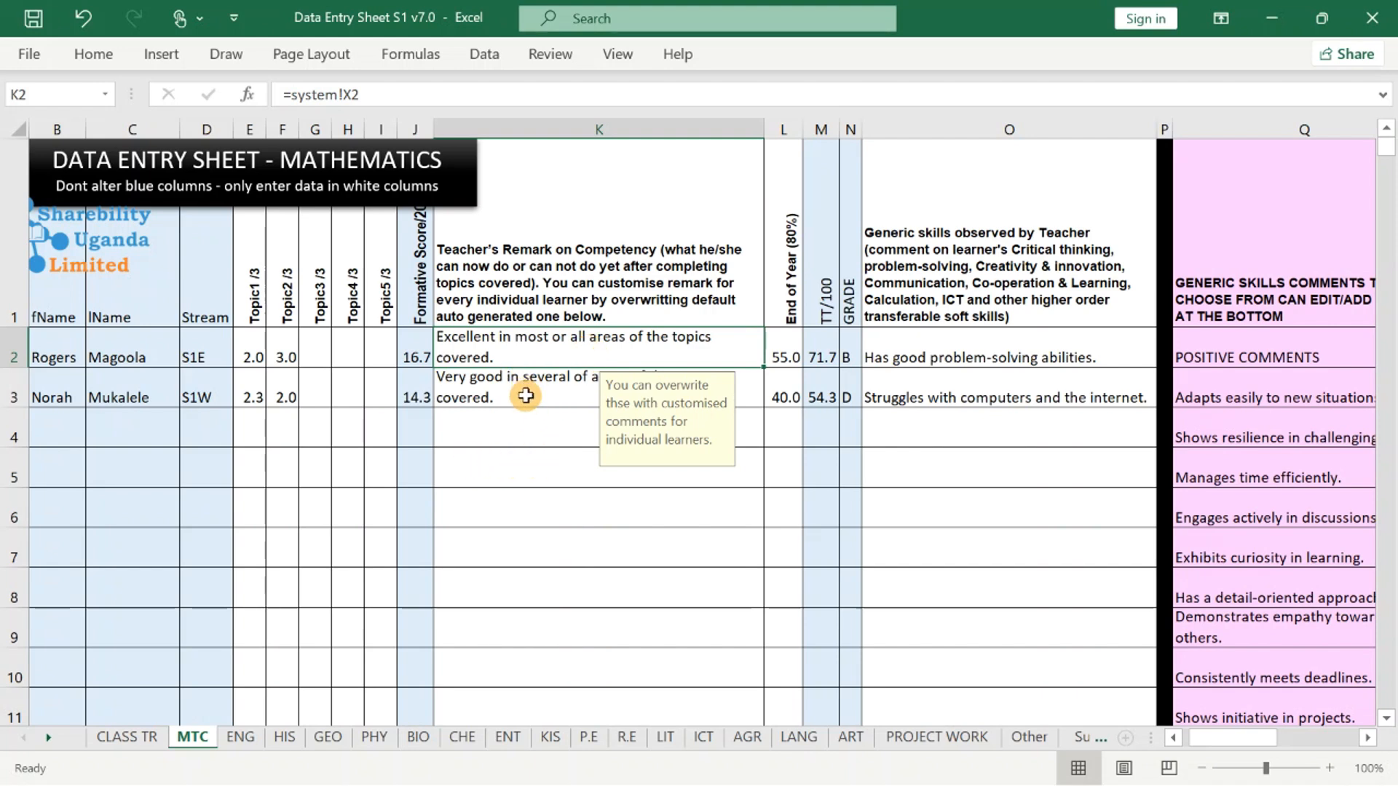
pyautogui.click(507, 375)
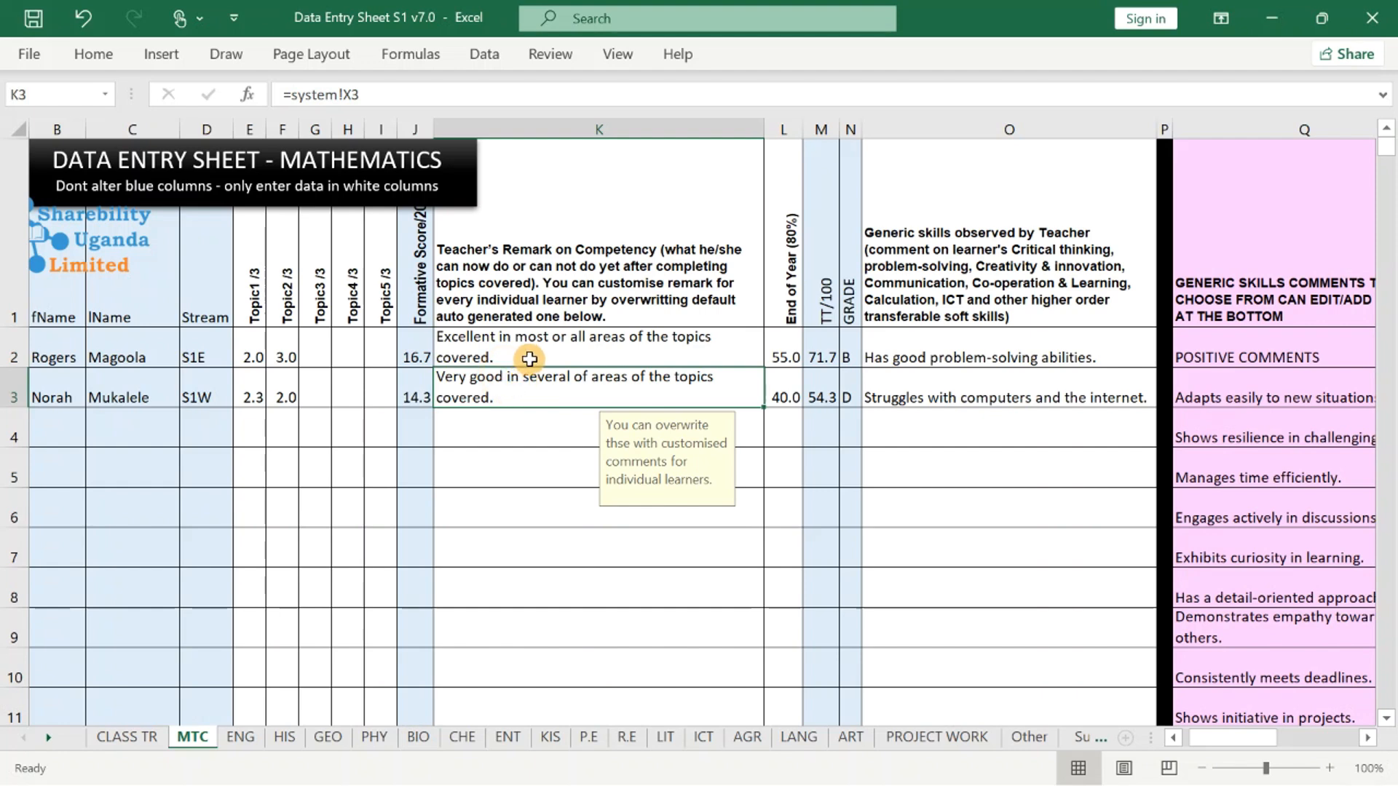
pyautogui.click(531, 357)
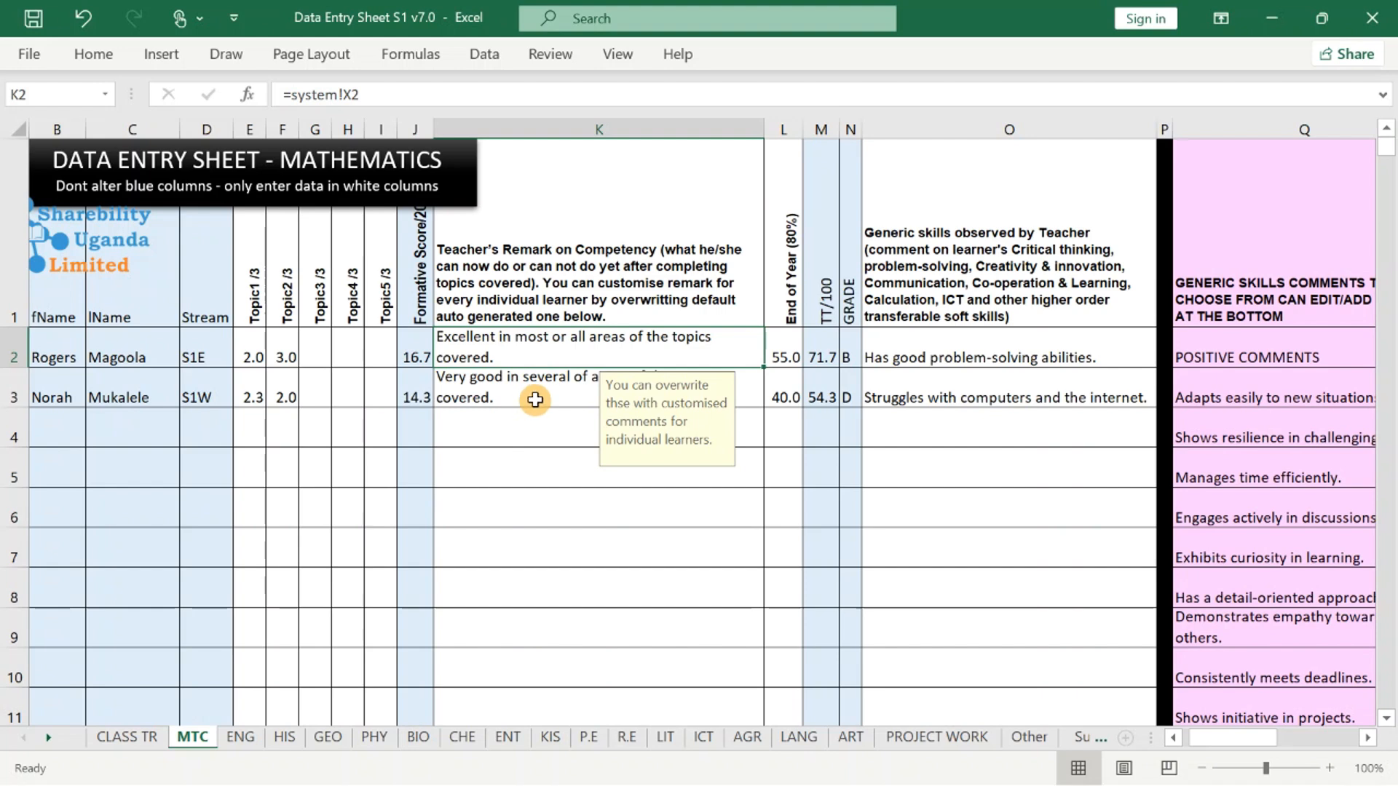
# Enter a Topic 3 score of 1 for the first learner in cell G2 and check the teacher's remark in K2.
pyautogui.click(533, 389)
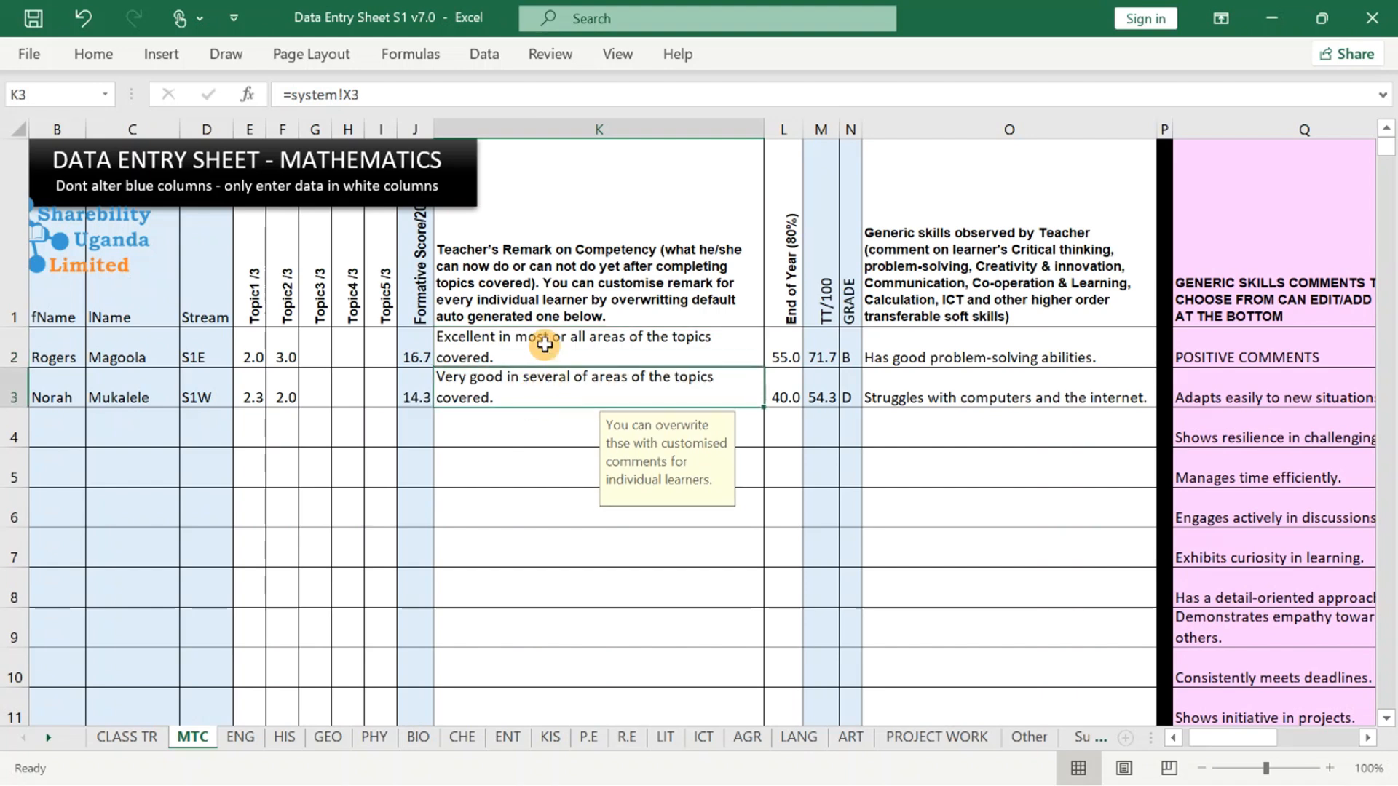
pyautogui.click(536, 353)
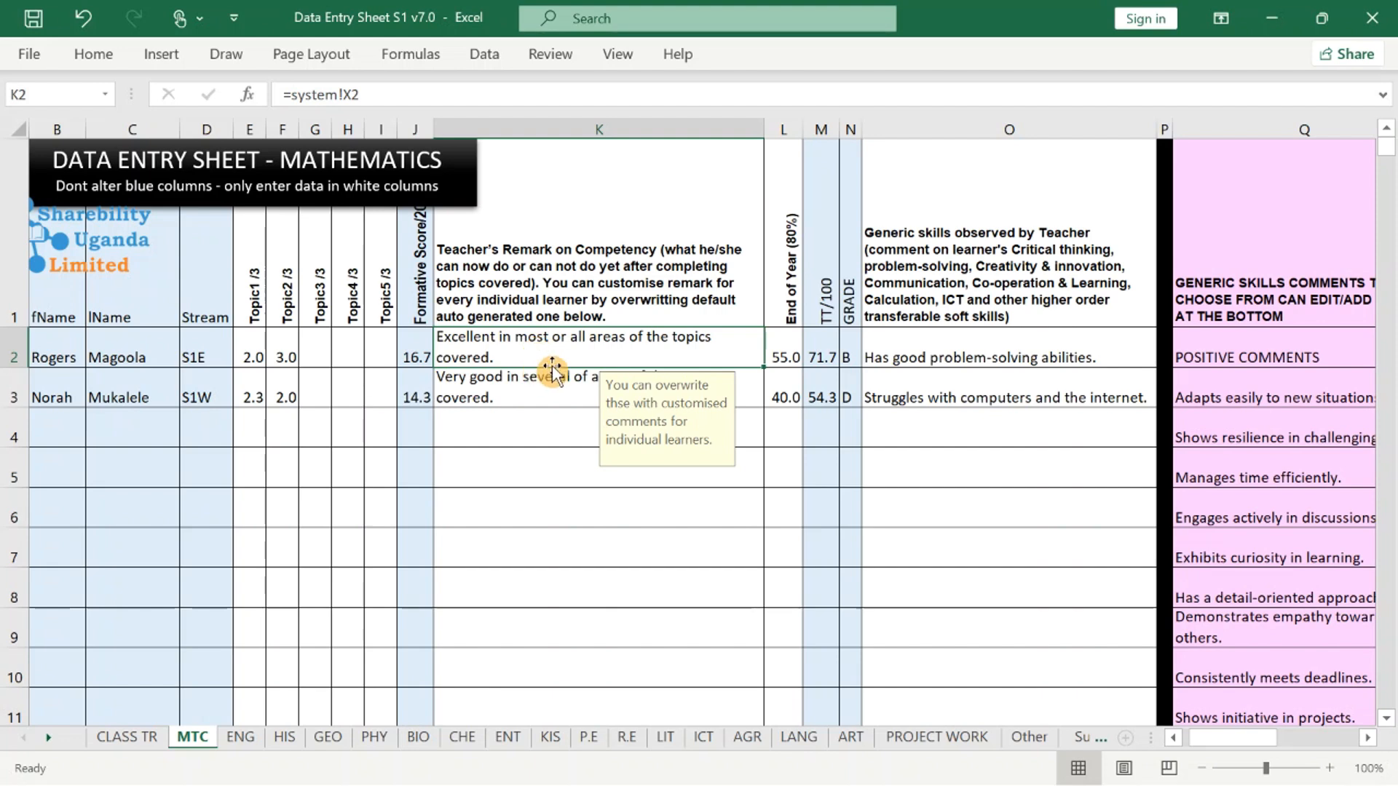
pyautogui.click(310, 351)
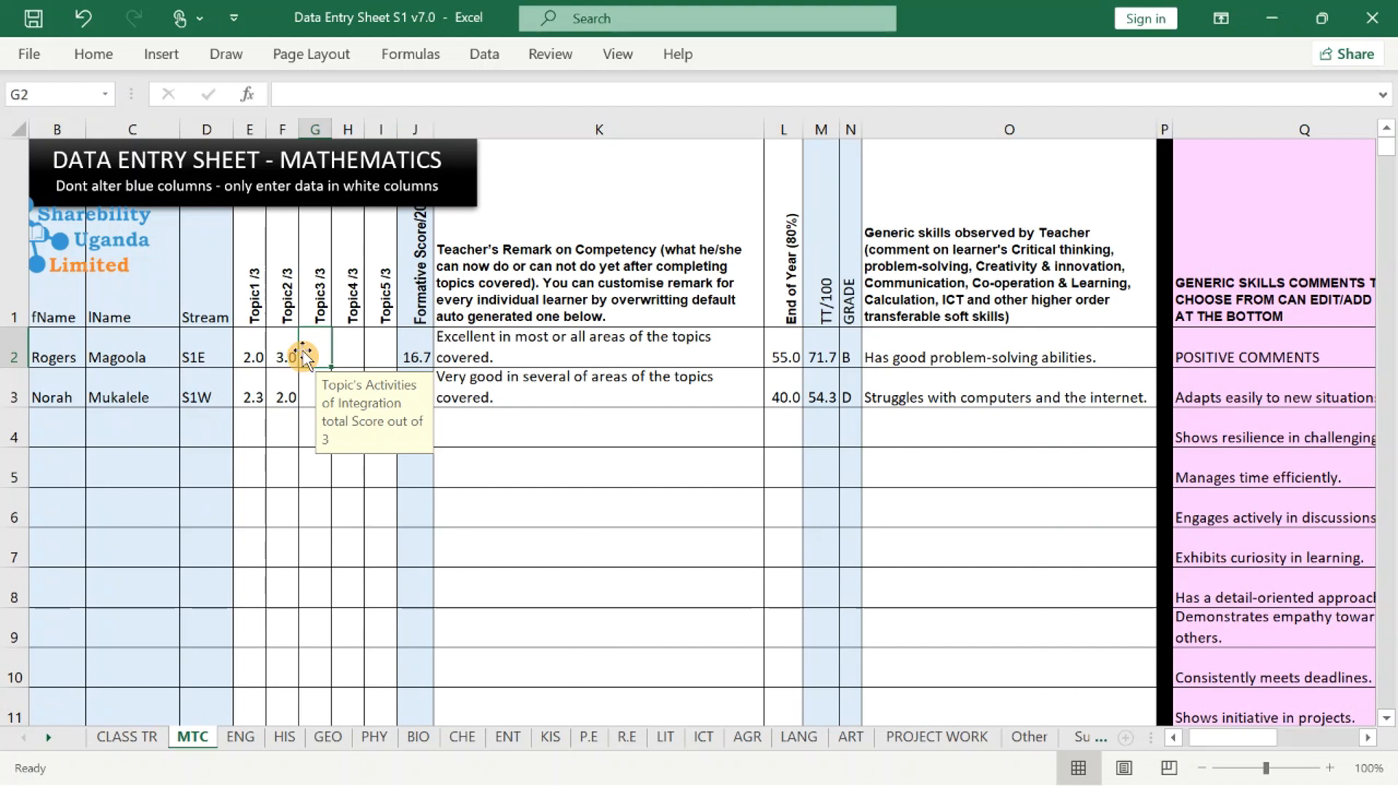
pyautogui.write('1')
pyautogui.press('Return')
pyautogui.click(523, 360)
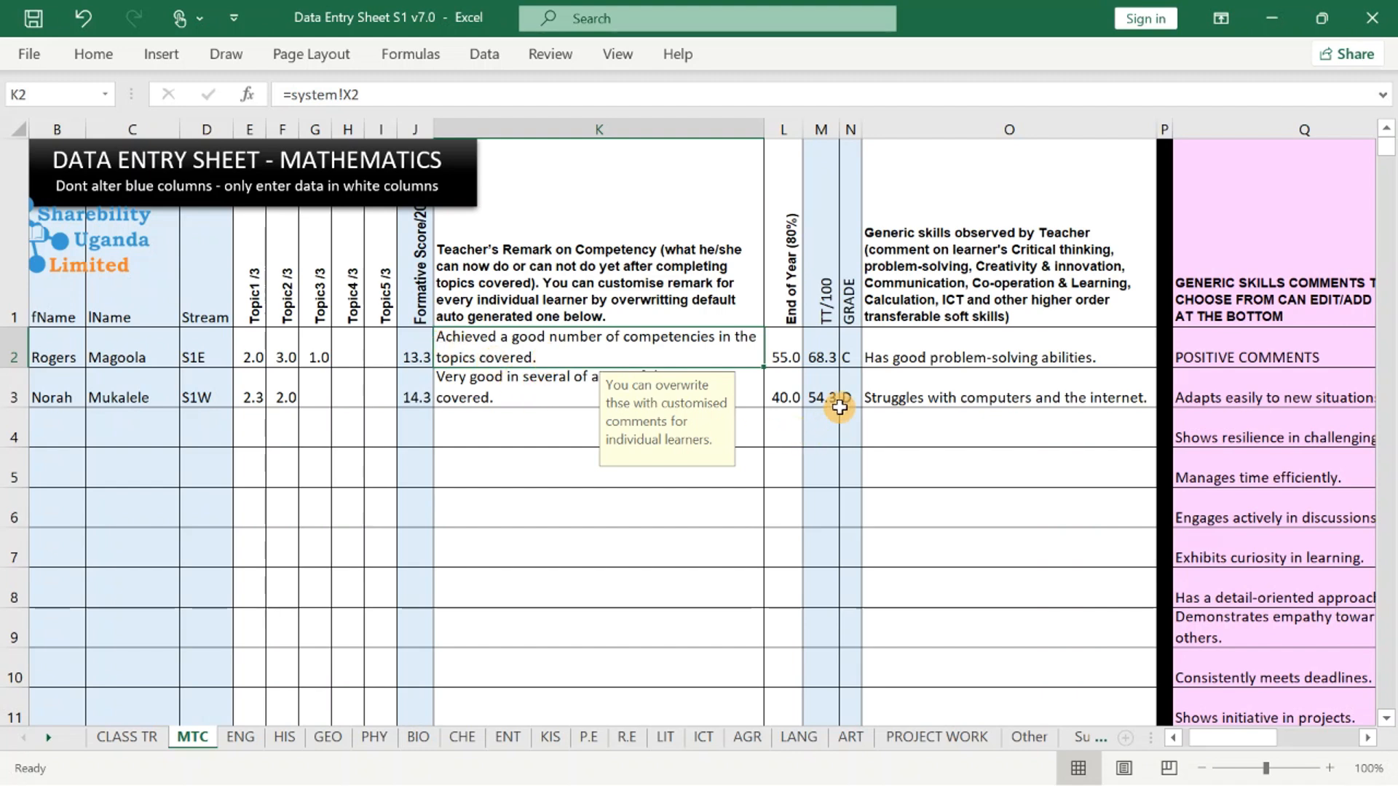
# Set the first learner's generic skills comment in cell O2 to "Utilizes ICT tools proficiently.".
pyautogui.click(903, 359)
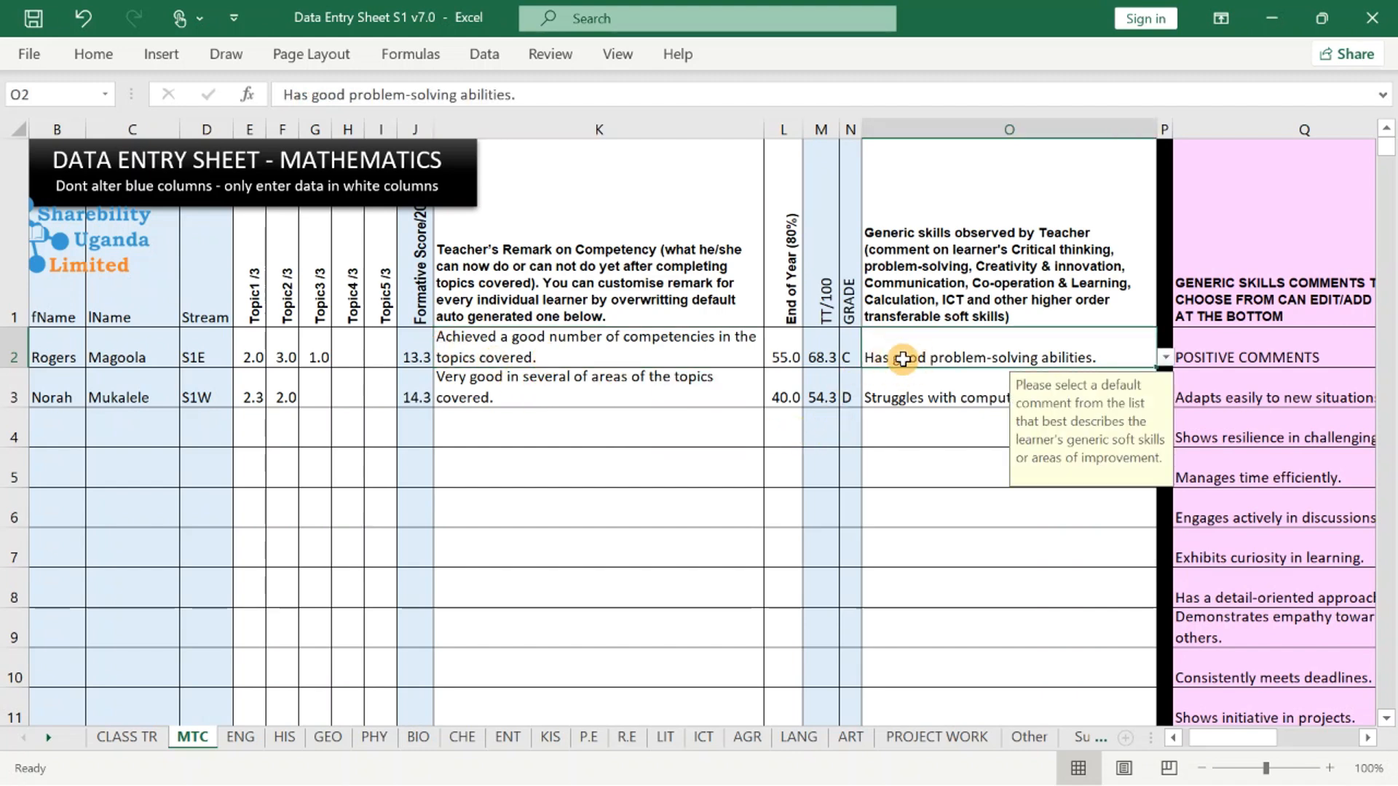
pyautogui.click(1164, 360)
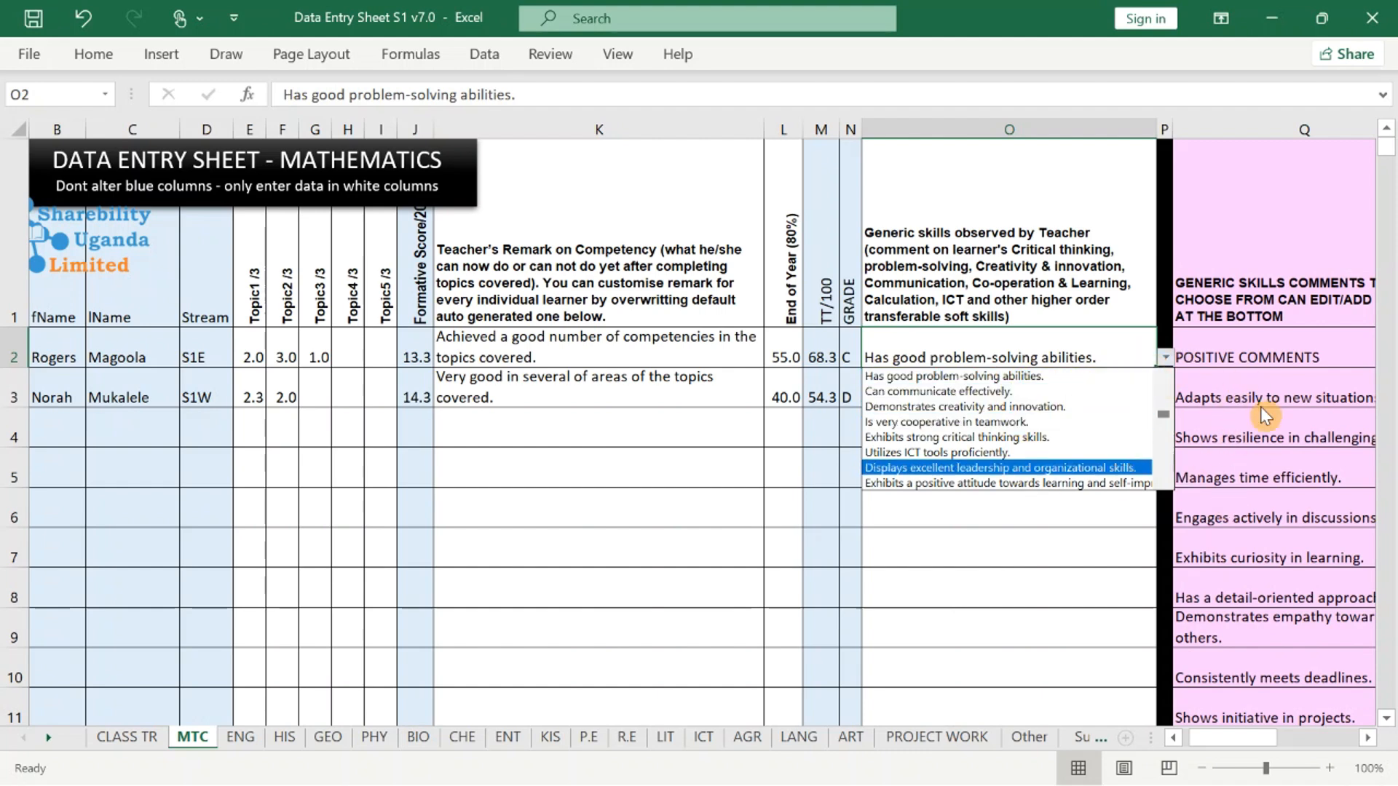
pyautogui.click(952, 453)
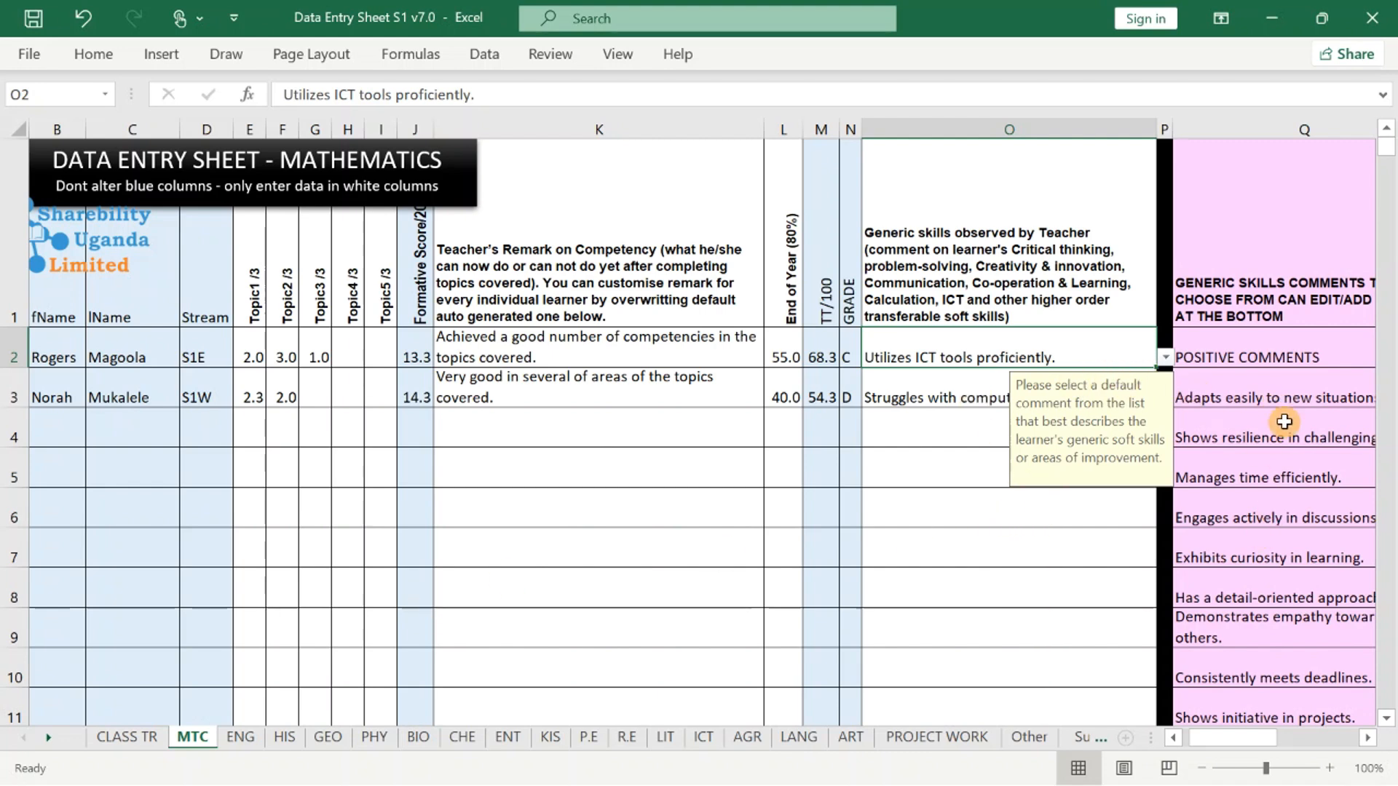
# Review the English and Biology data entry sheets, examining Biology's topic score columns from Topic2 to Topic6.
pyautogui.click(240, 738)
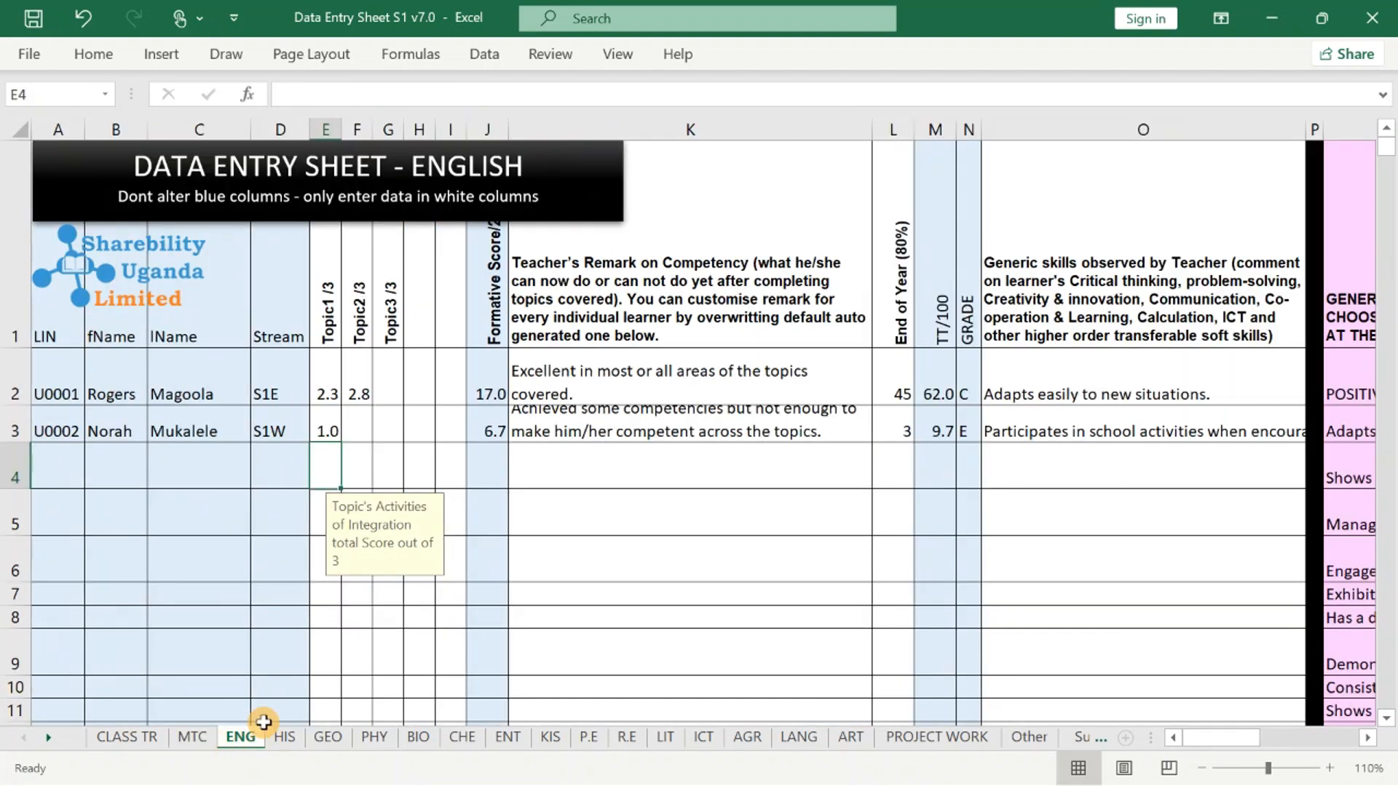
pyautogui.click(418, 738)
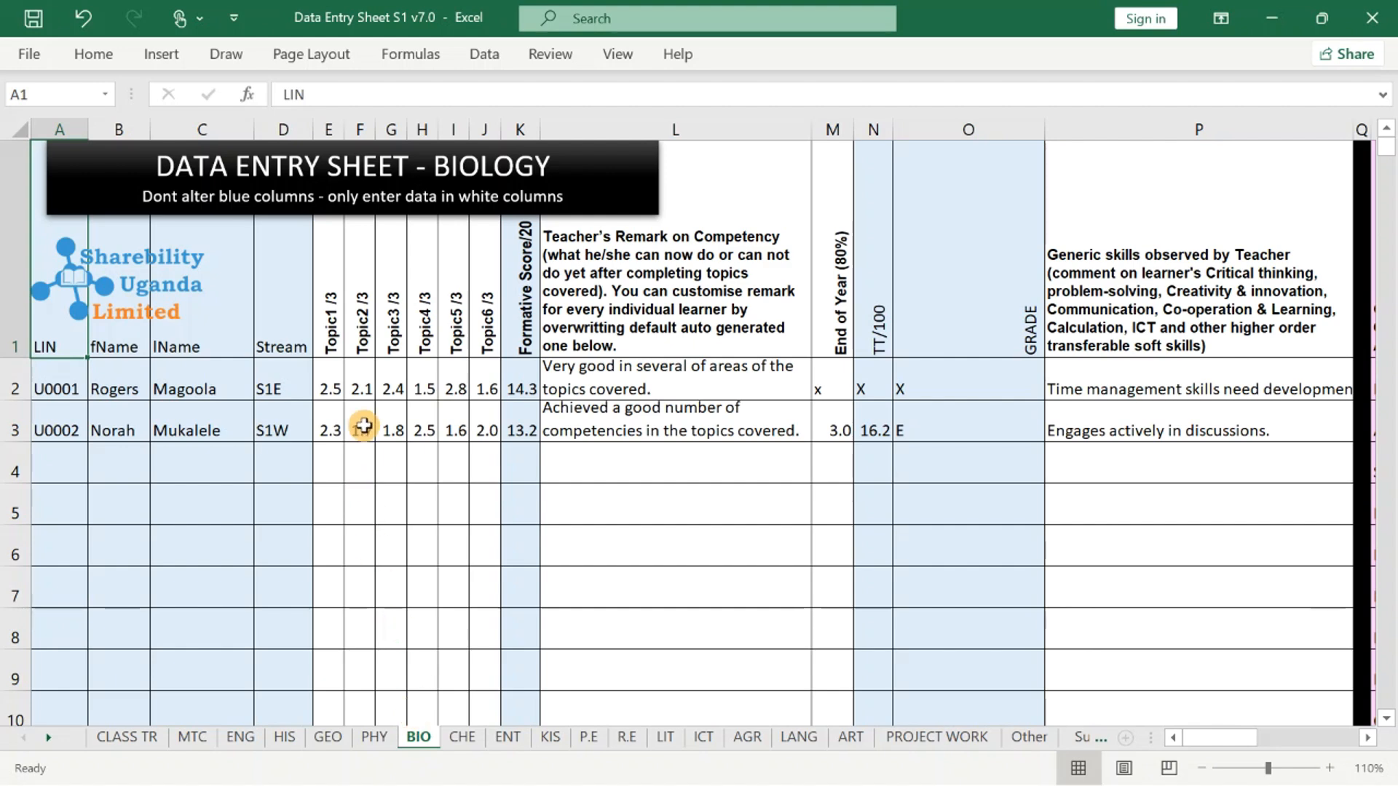
pyautogui.moveTo(370, 332); pyautogui.dragTo(471, 329)
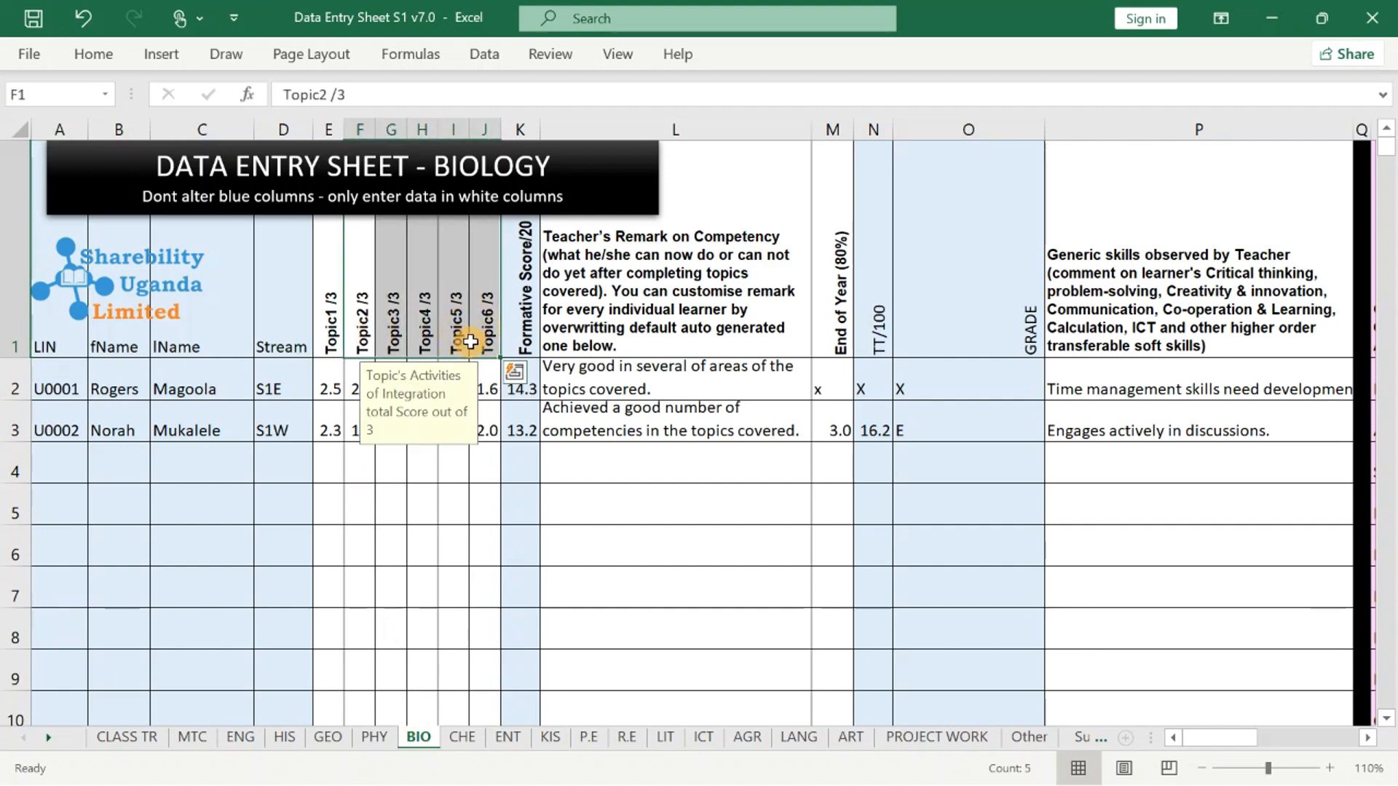
pyautogui.click(440, 501)
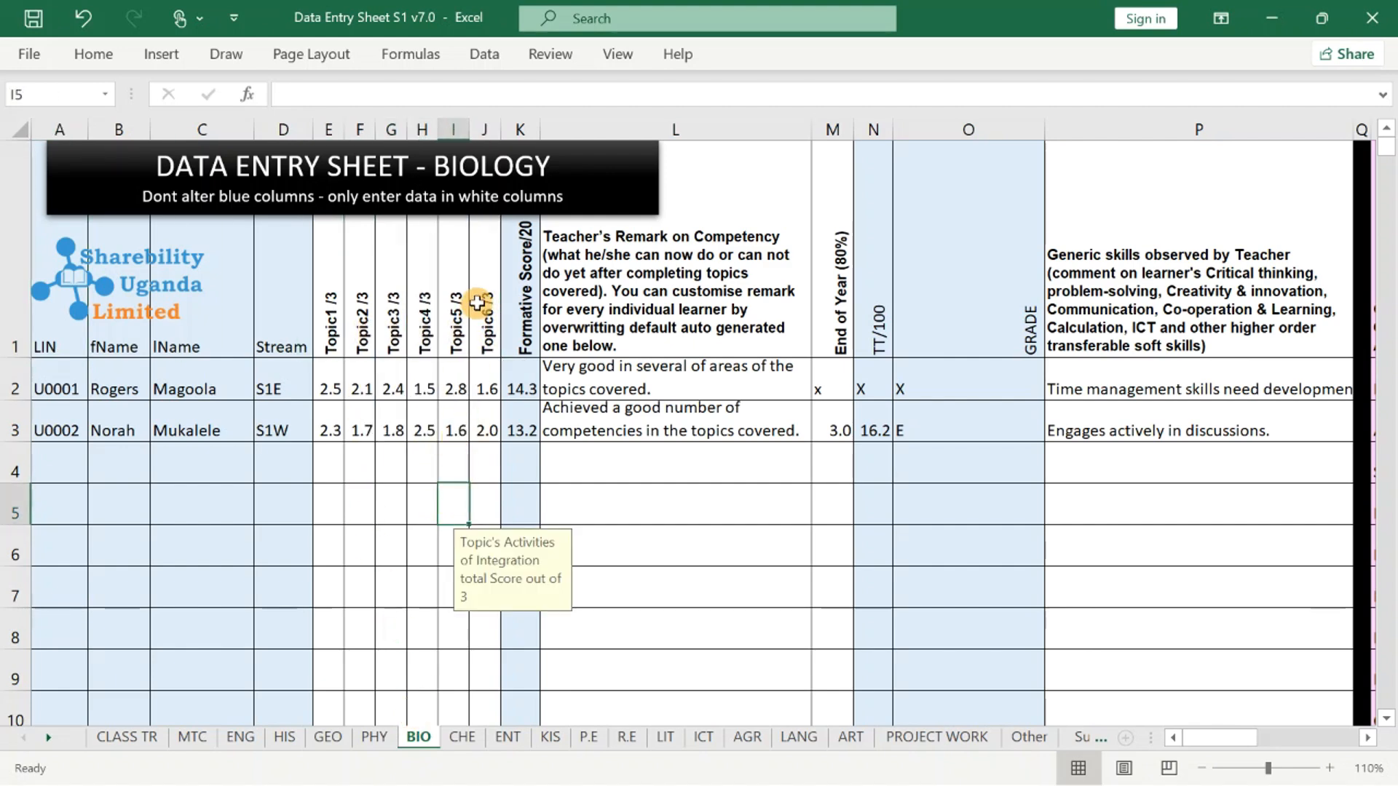
pyautogui.click(486, 331)
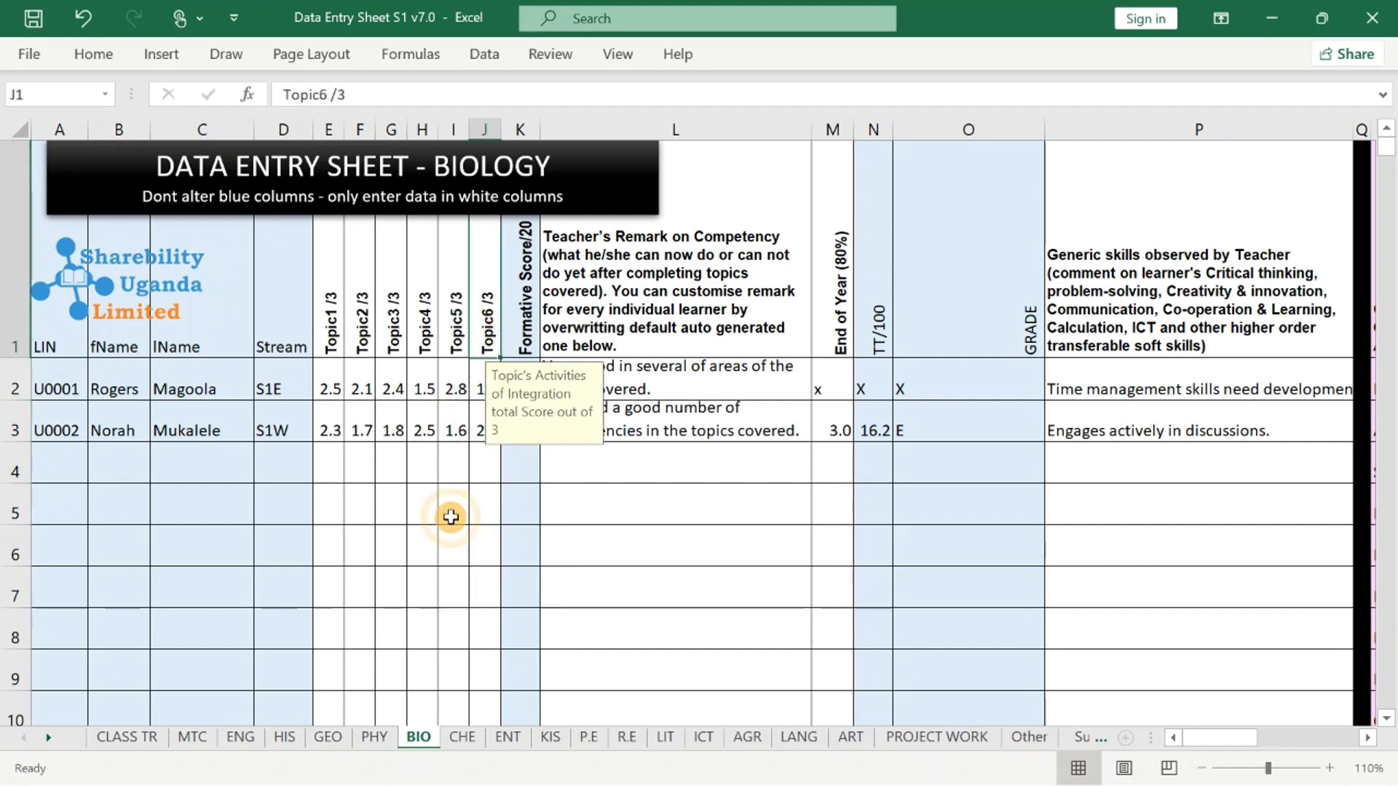
# Examine the Chemistry, Other elective, LANG and ART data entry sheets, checking which example subjects the elective headings name.
pyautogui.click(463, 737)
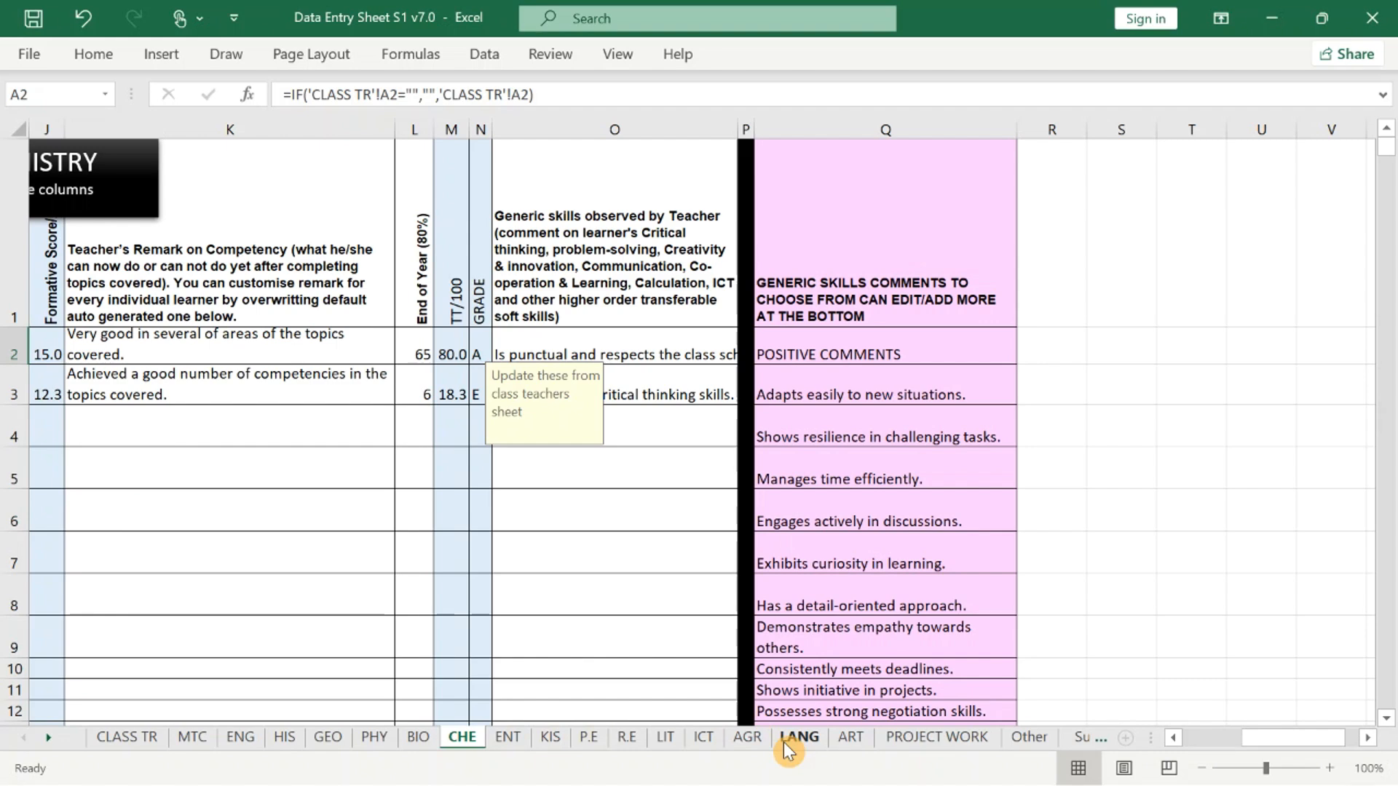
pyautogui.click(1026, 738)
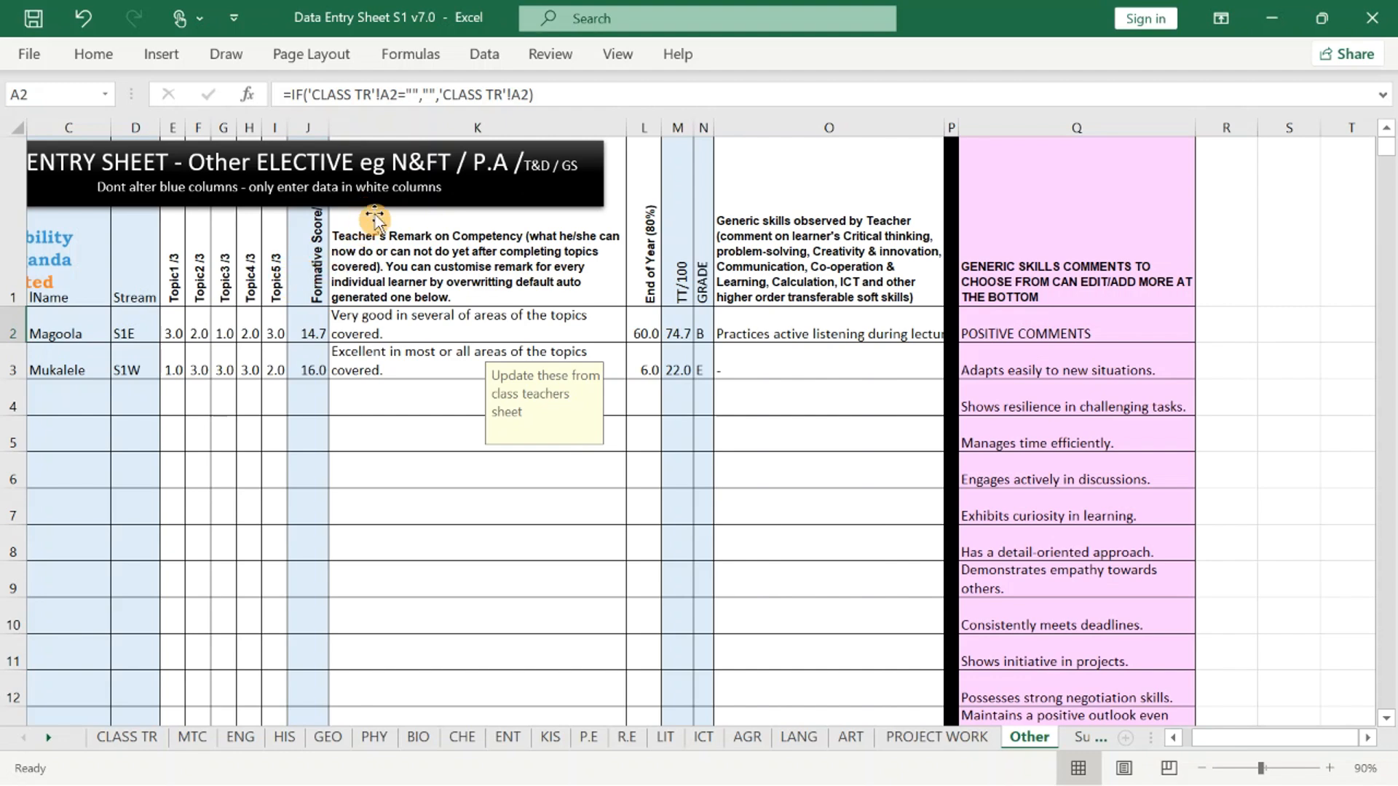
pyautogui.click(436, 163)
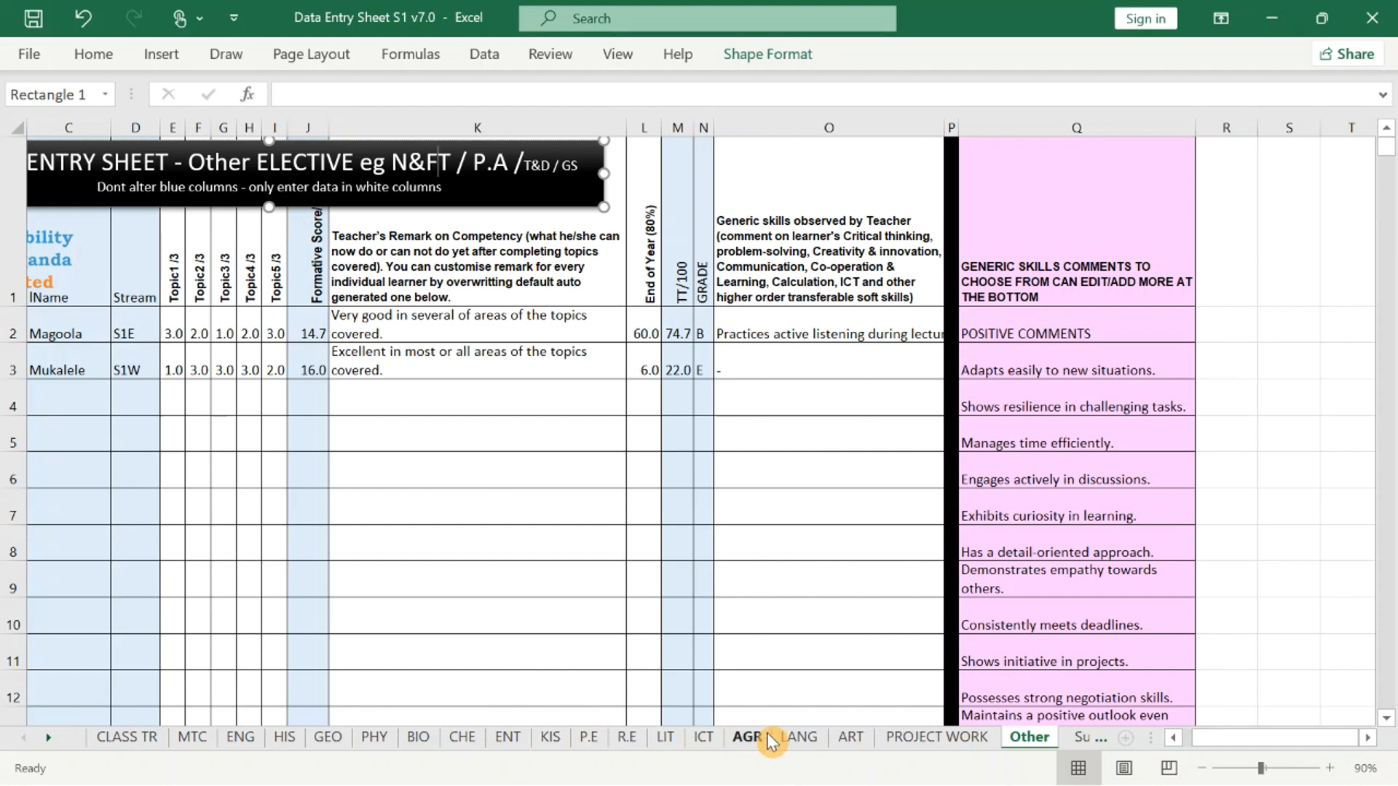
pyautogui.click(797, 737)
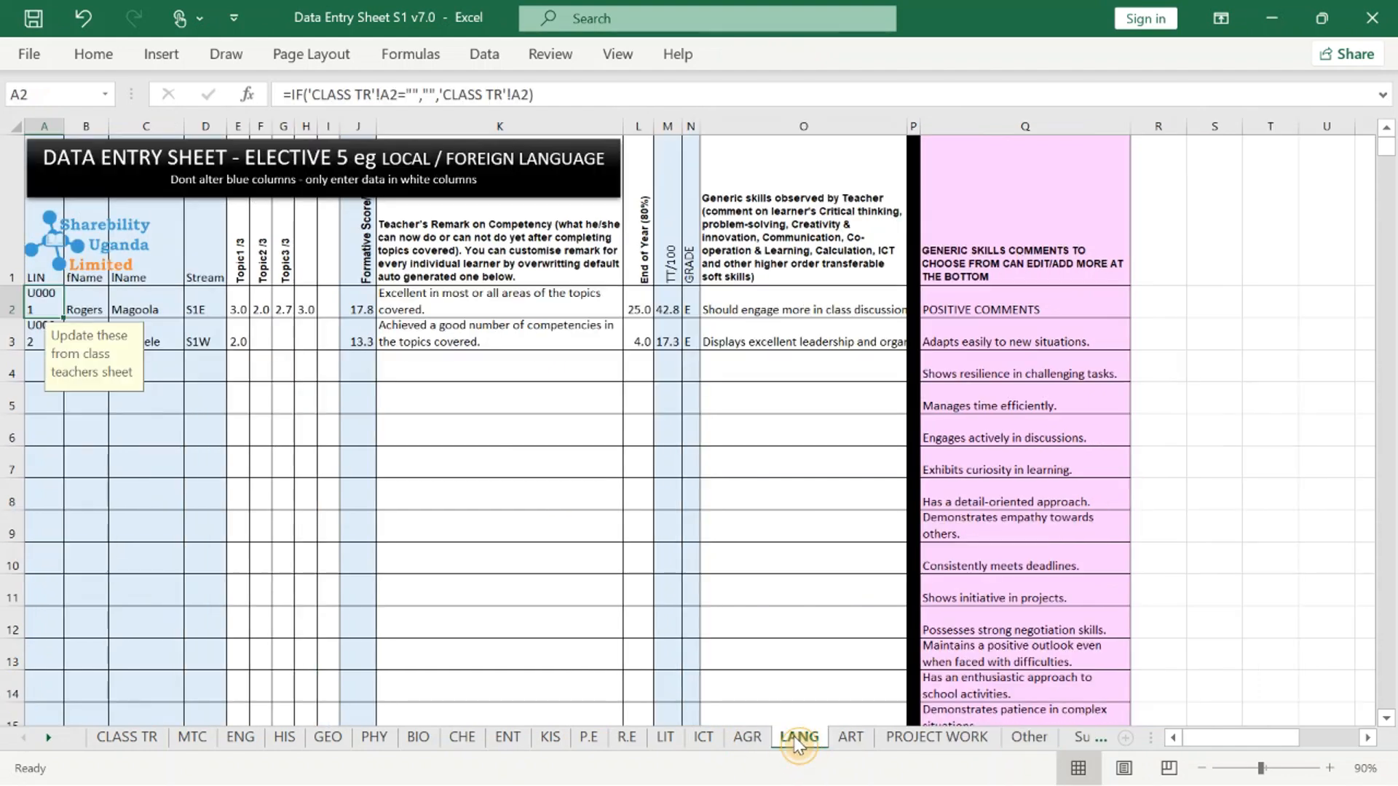
pyautogui.click(483, 166)
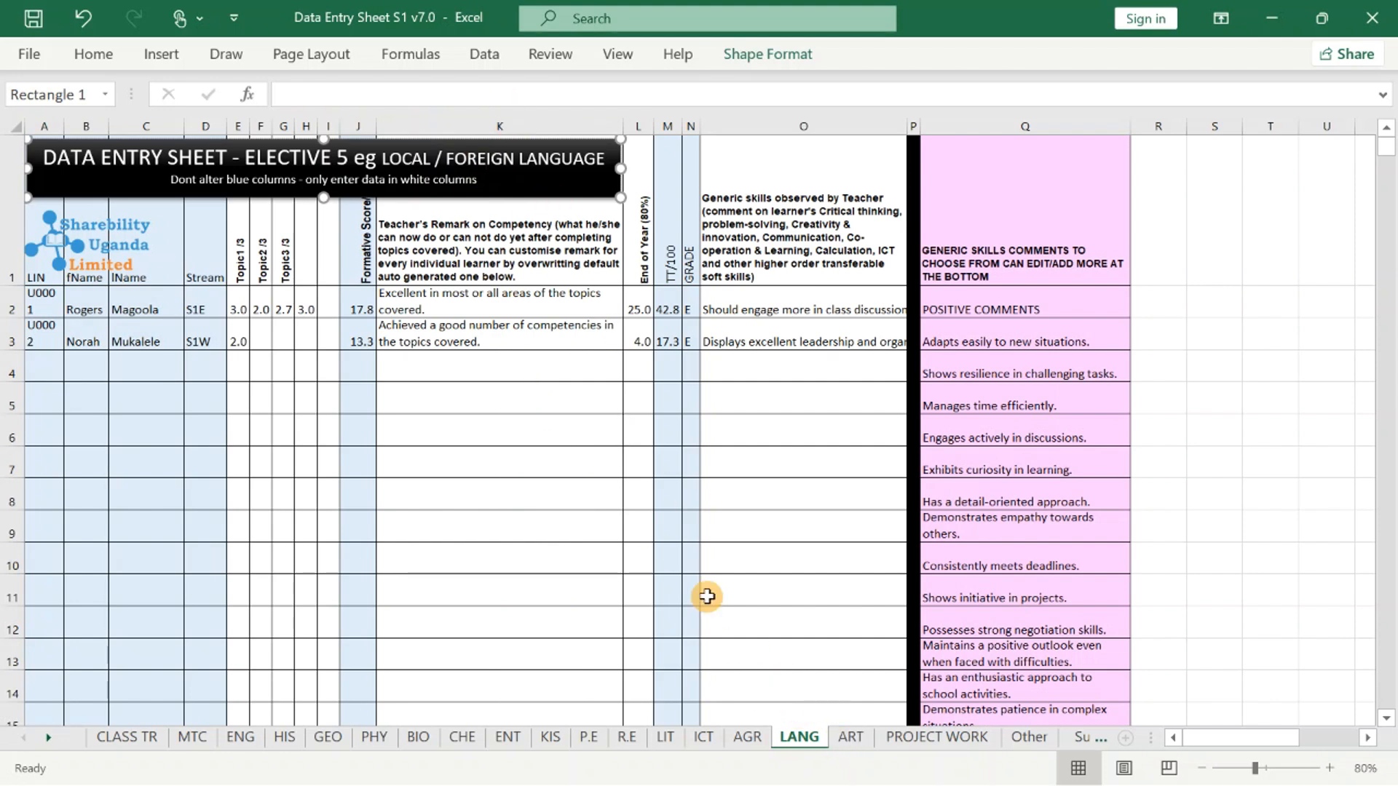
pyautogui.click(777, 630)
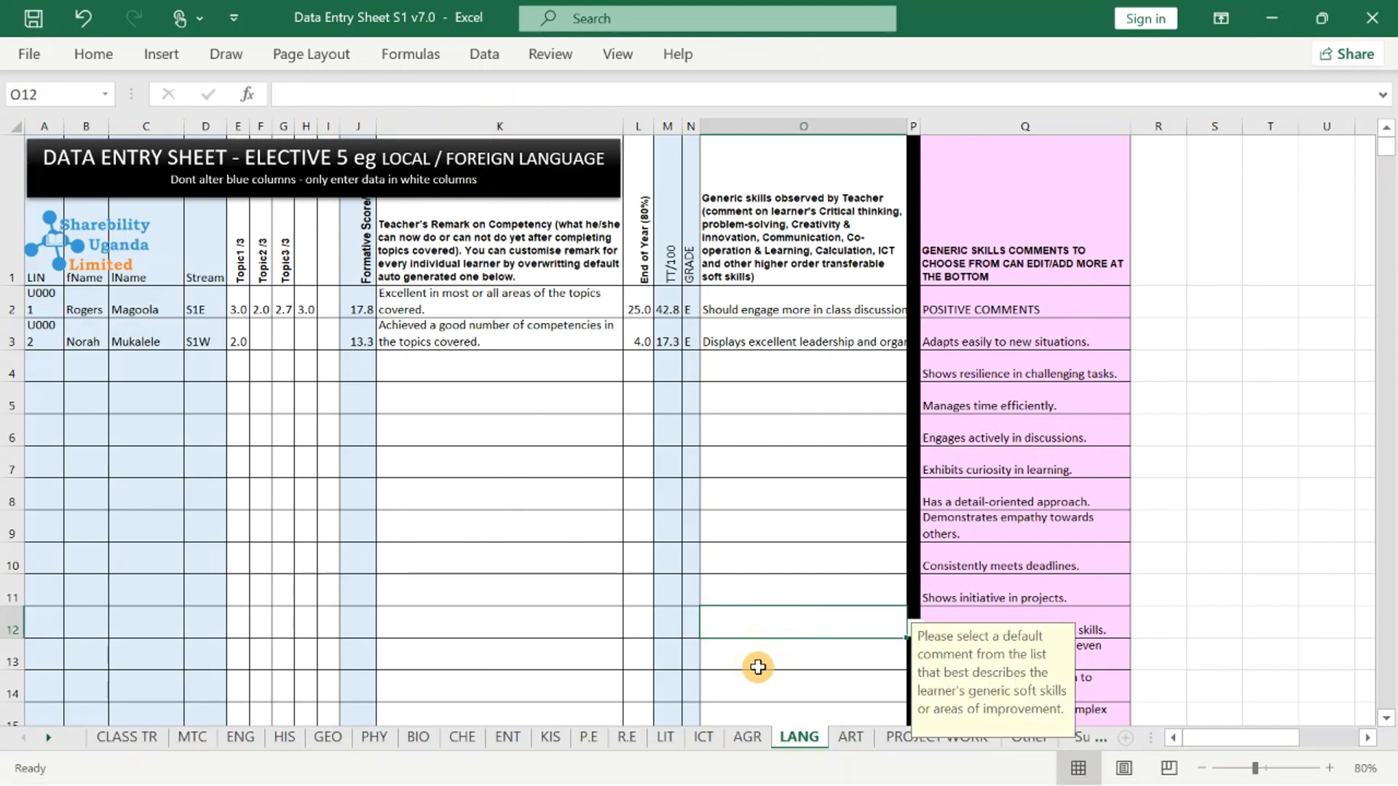
pyautogui.click(847, 739)
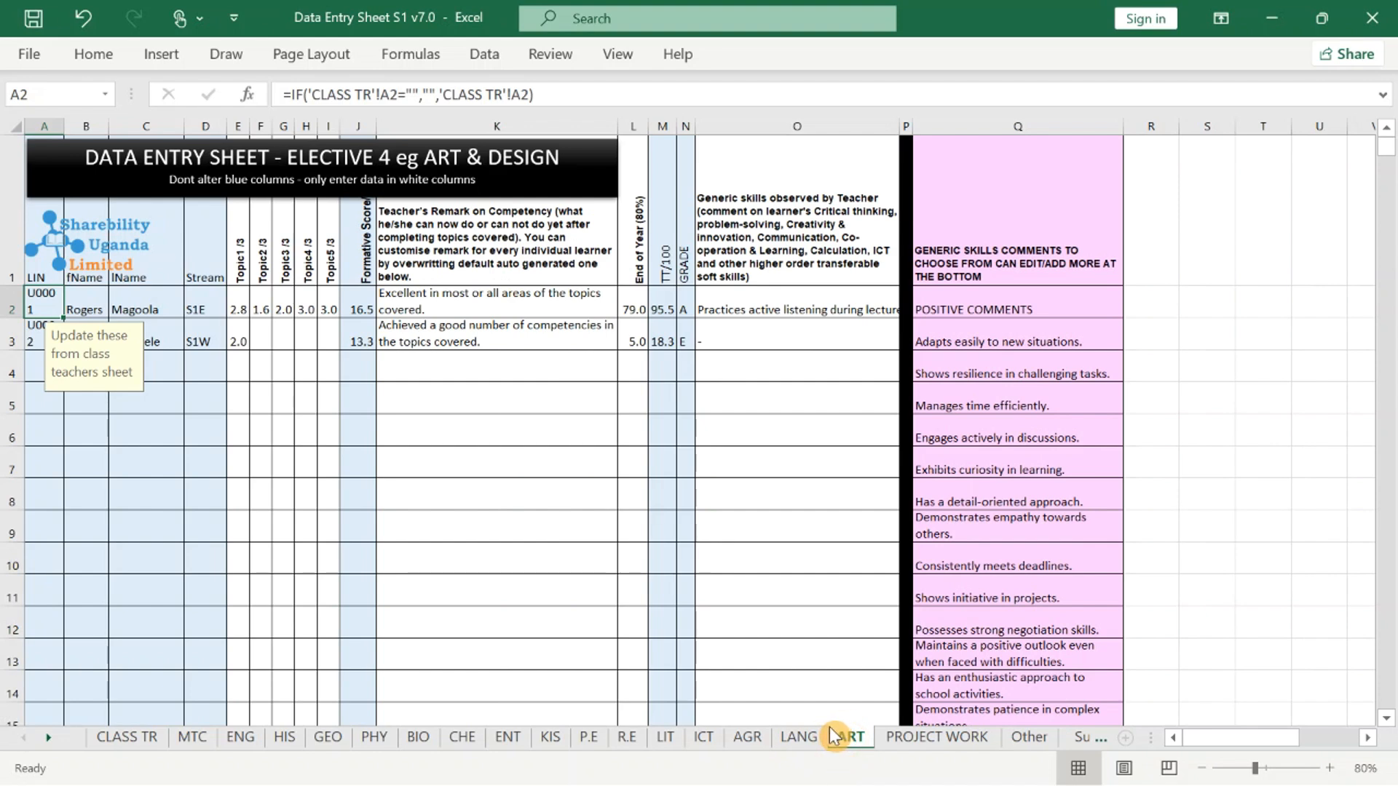
pyautogui.moveTo(425, 157); pyautogui.dragTo(575, 154)
pyautogui.click(723, 593)
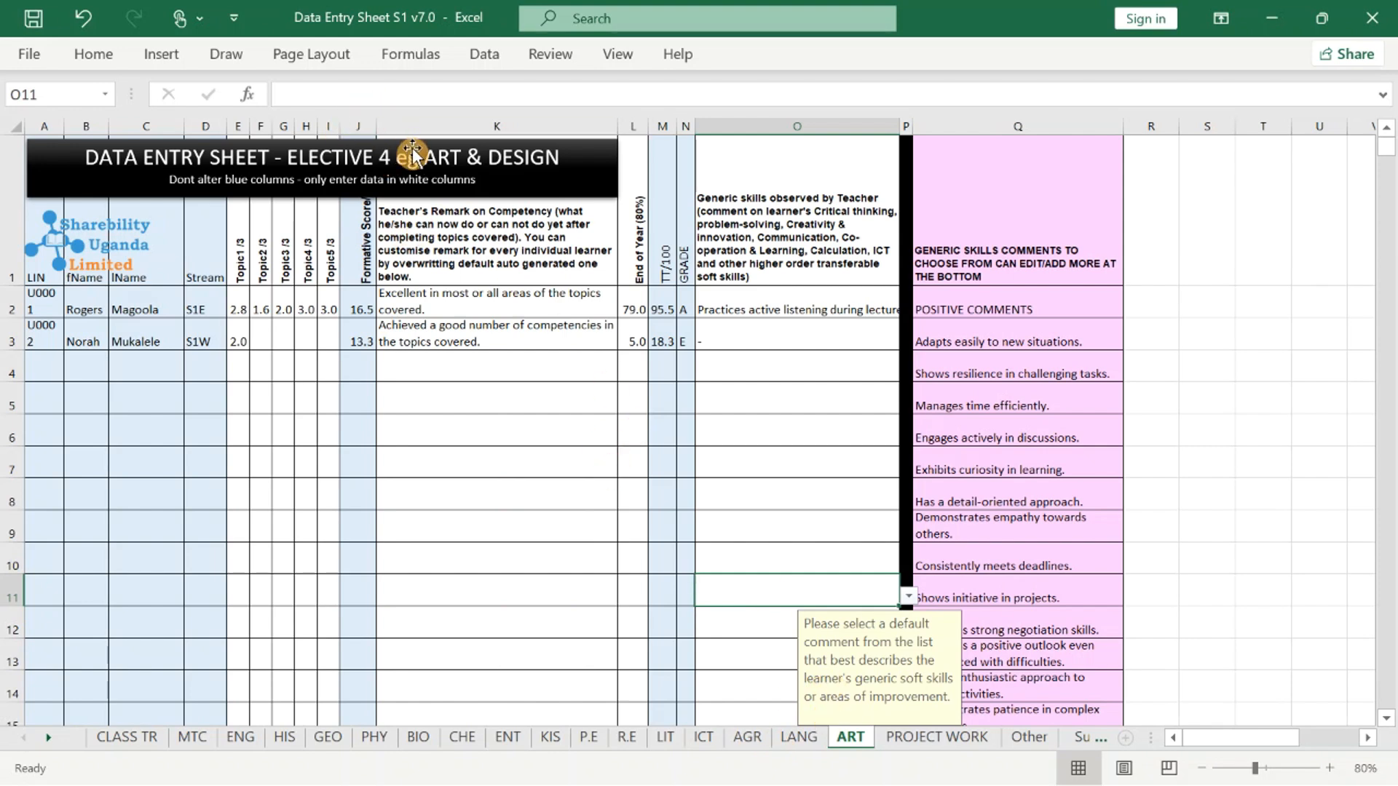
pyautogui.moveTo(424, 158); pyautogui.dragTo(575, 156)
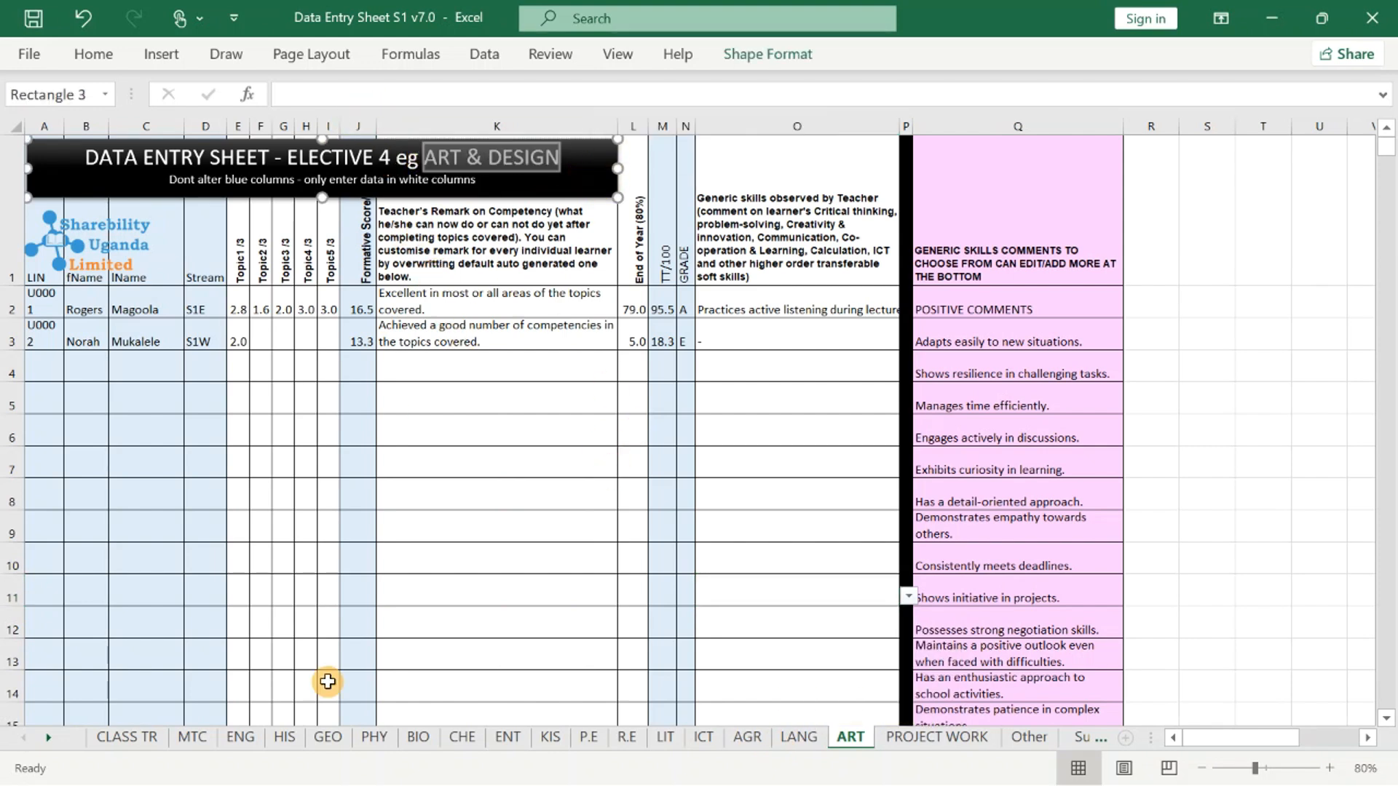
pyautogui.click(501, 583)
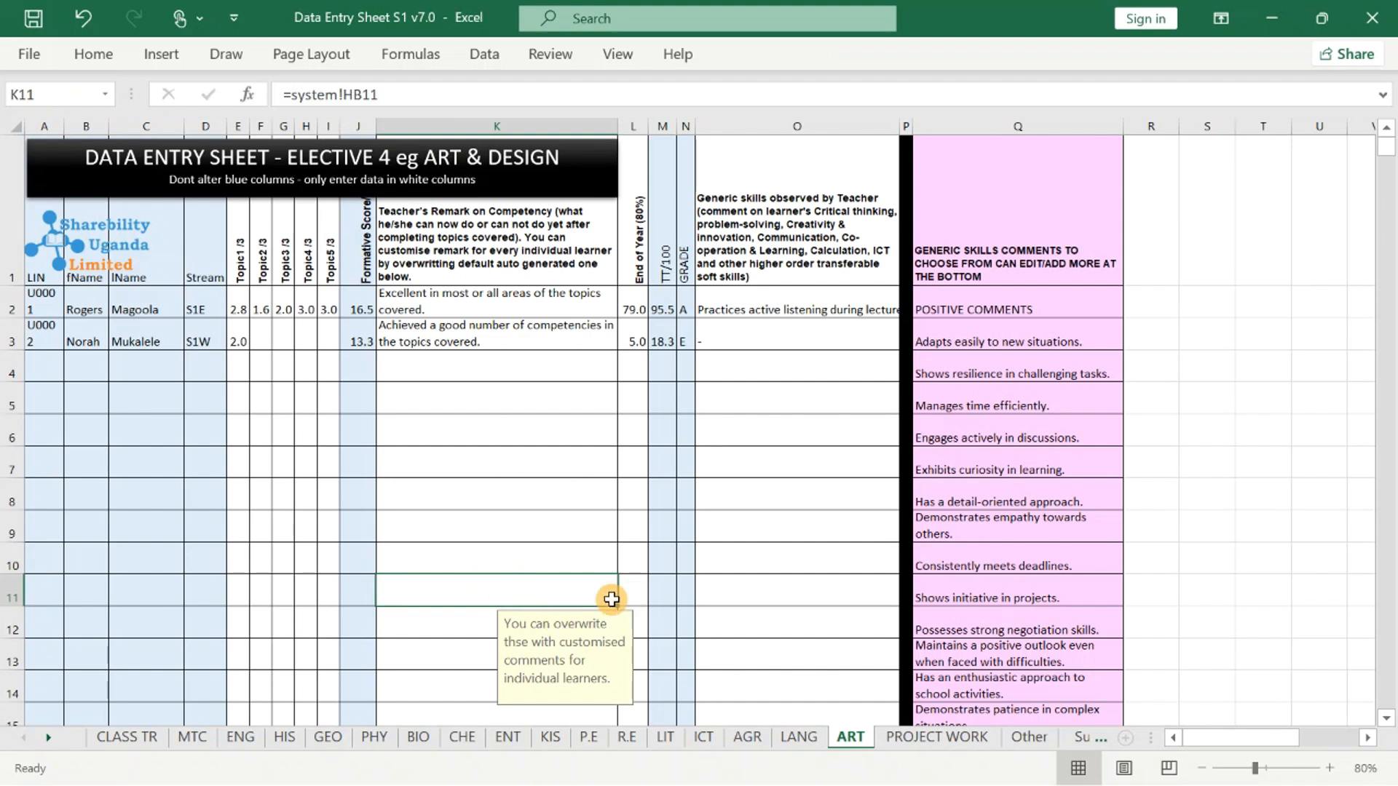
# Review the PROJECT WORK sheet, examining the second learner's photo link and mathematics project title, score and remark.
pyautogui.click(44, 747)
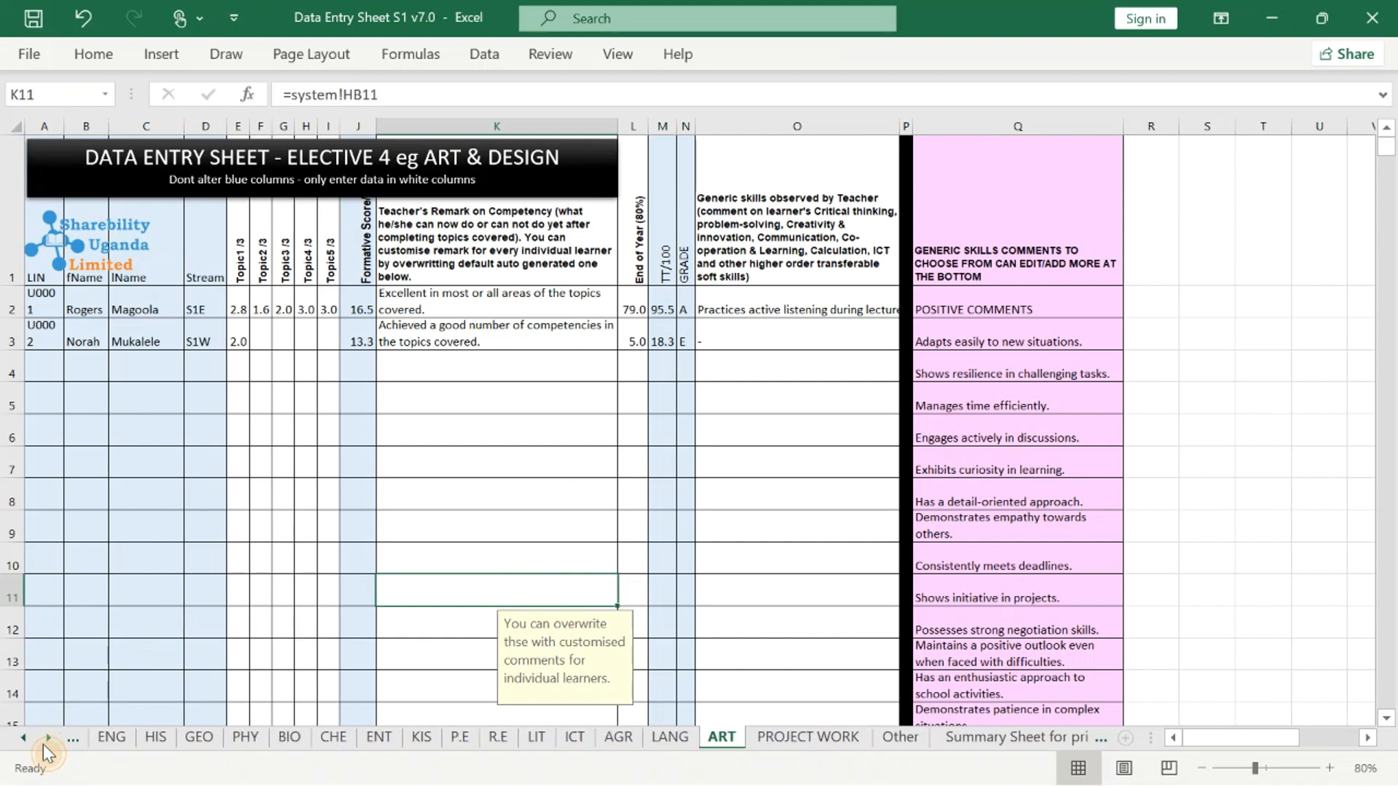
pyautogui.click(45, 746)
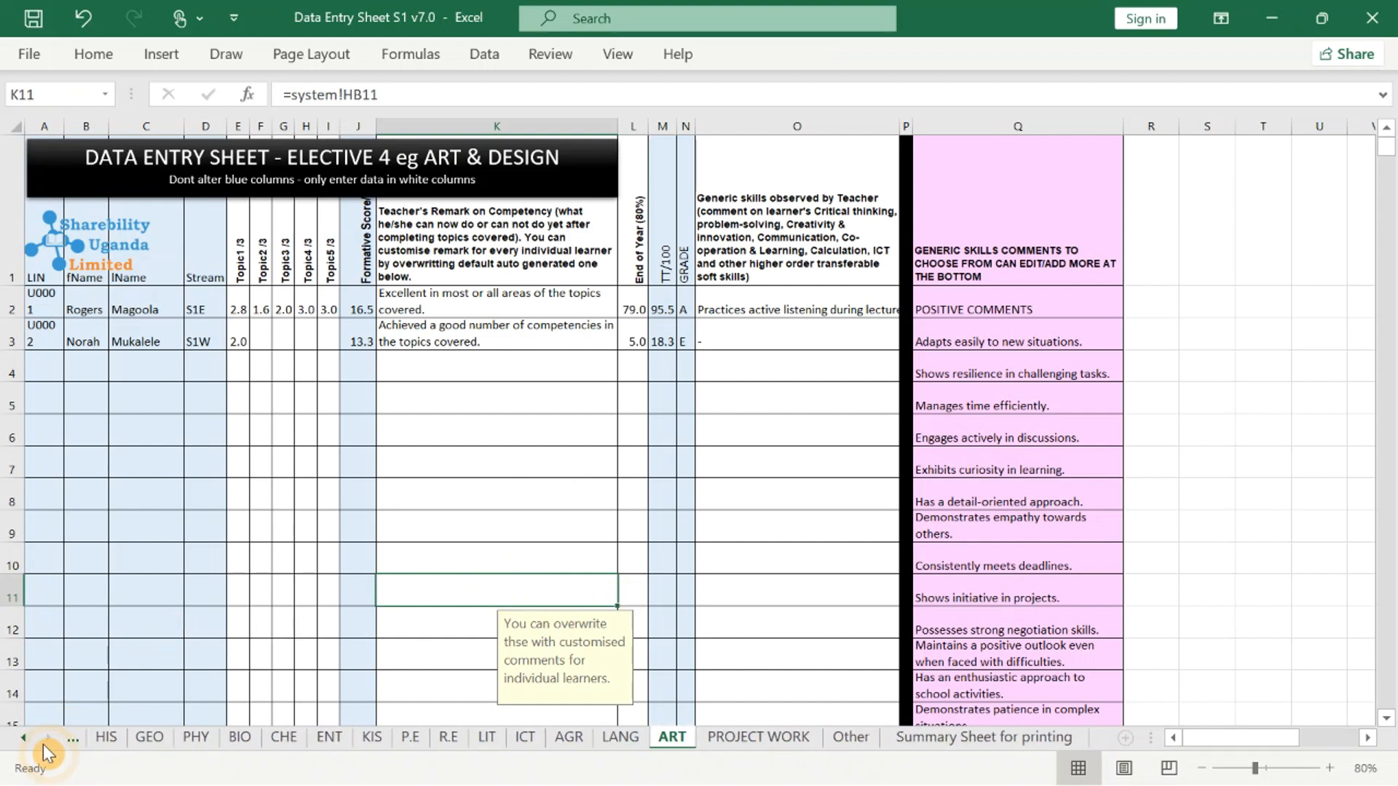
pyautogui.click(773, 739)
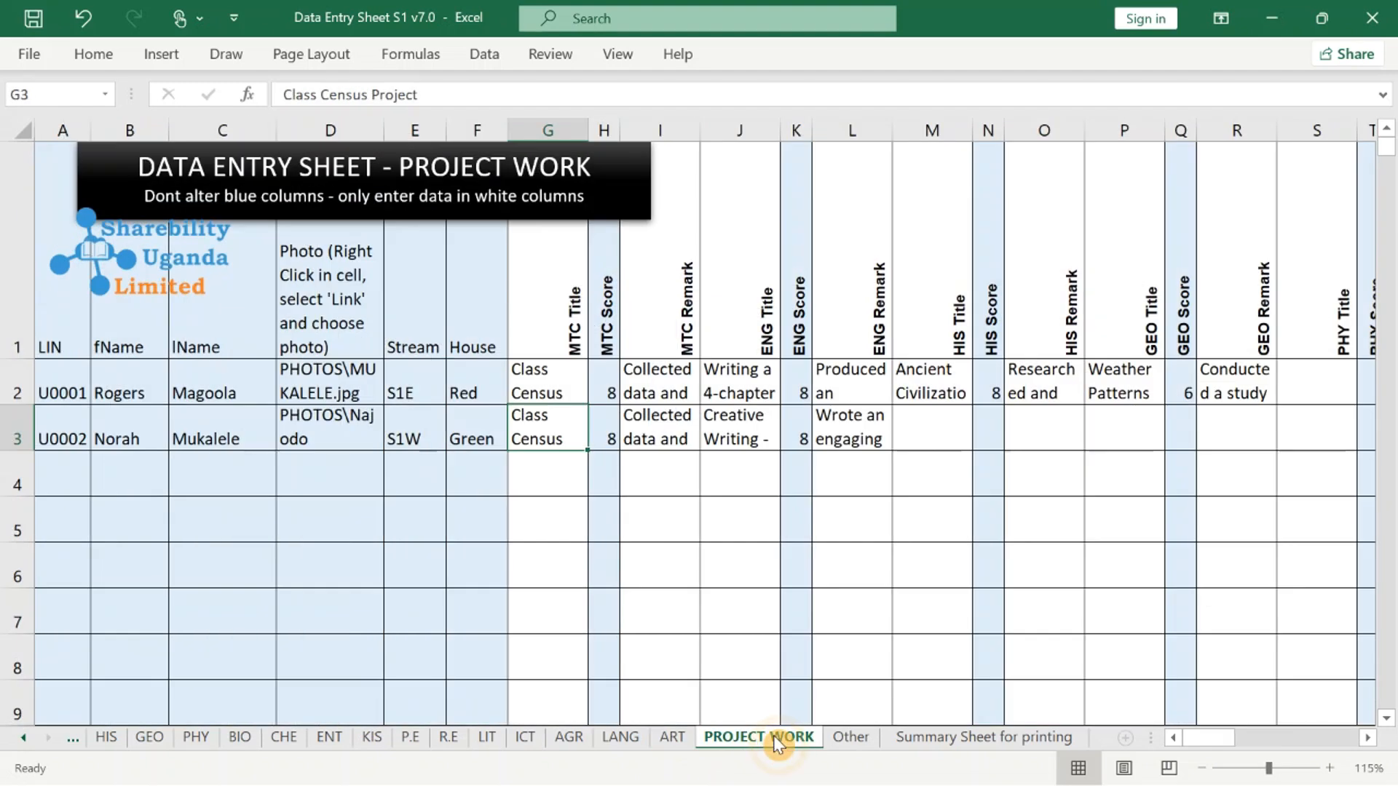
pyautogui.click(325, 437)
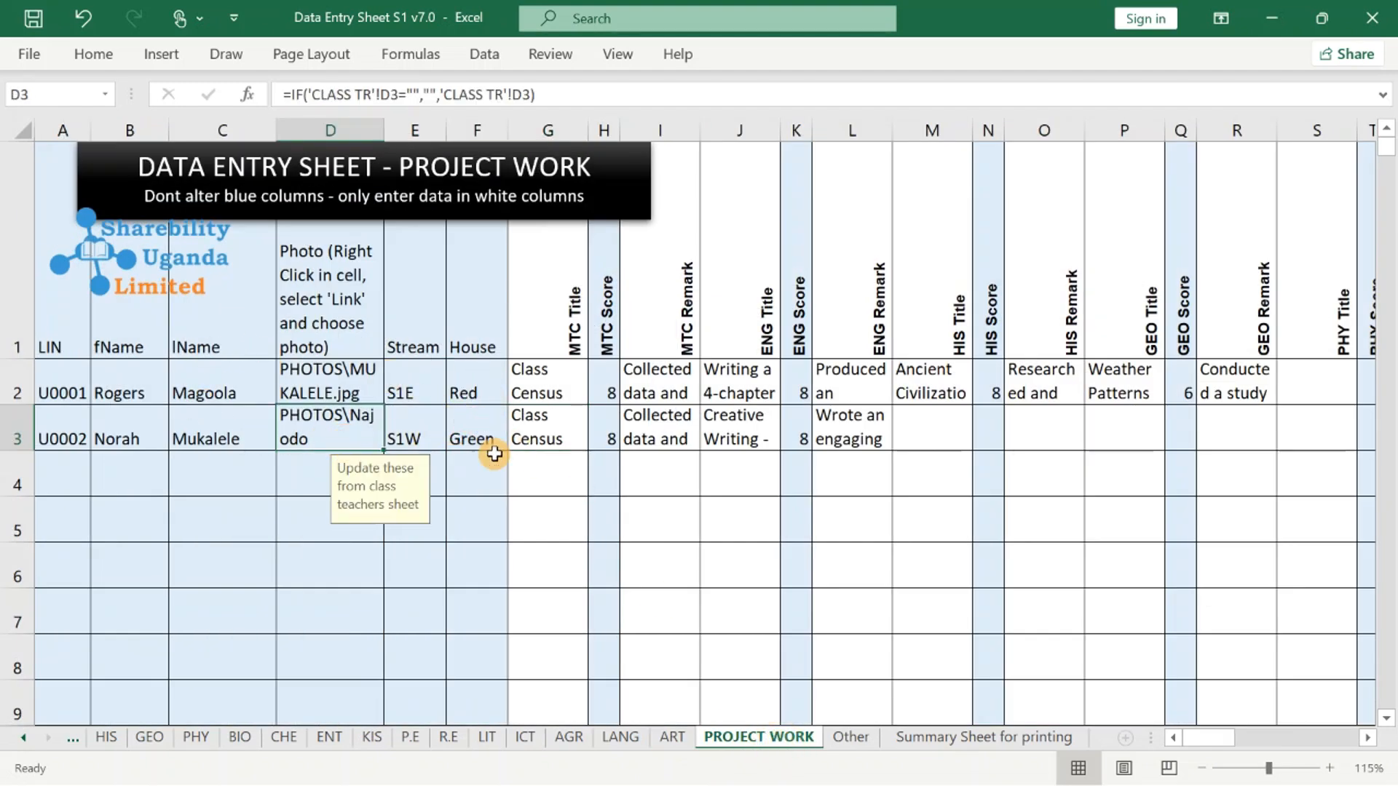
pyautogui.click(539, 426)
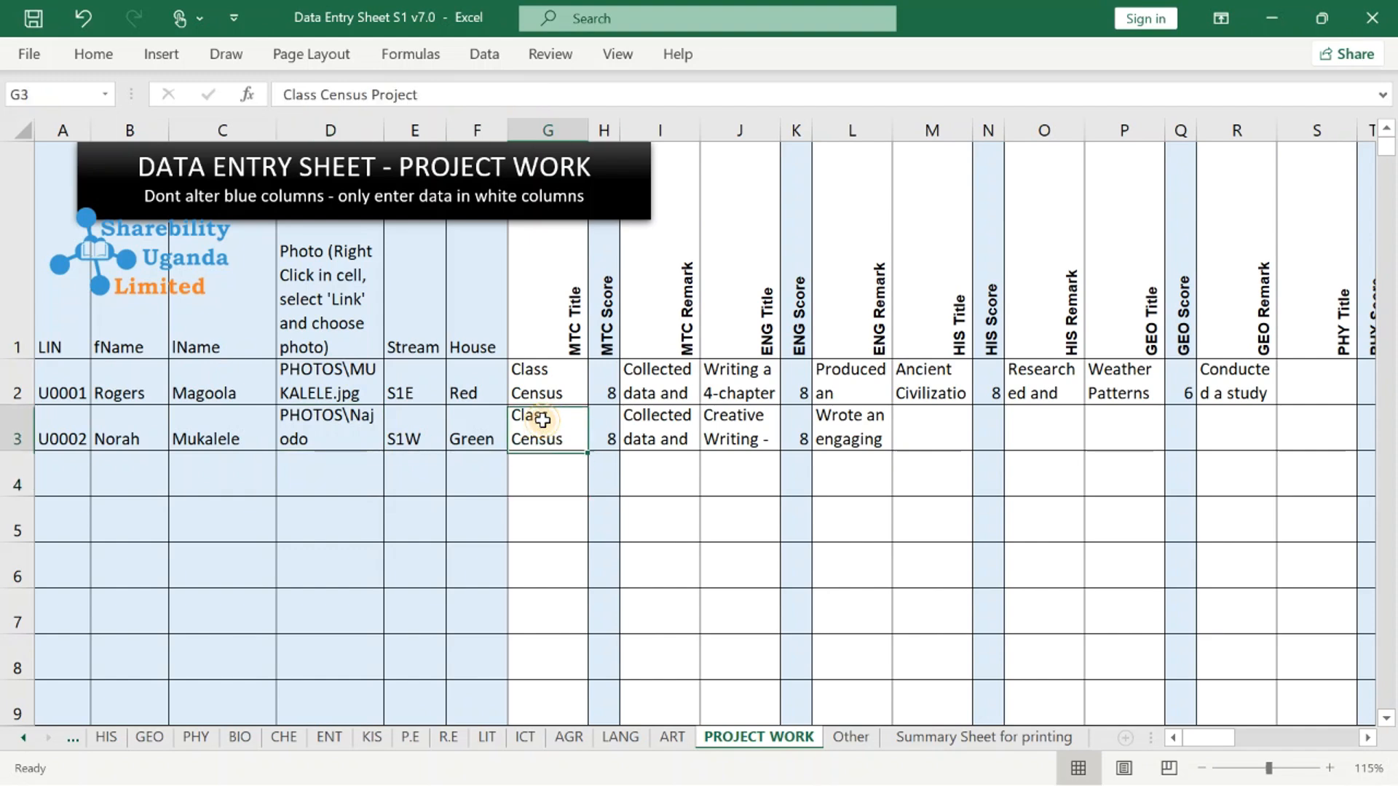
pyautogui.click(611, 442)
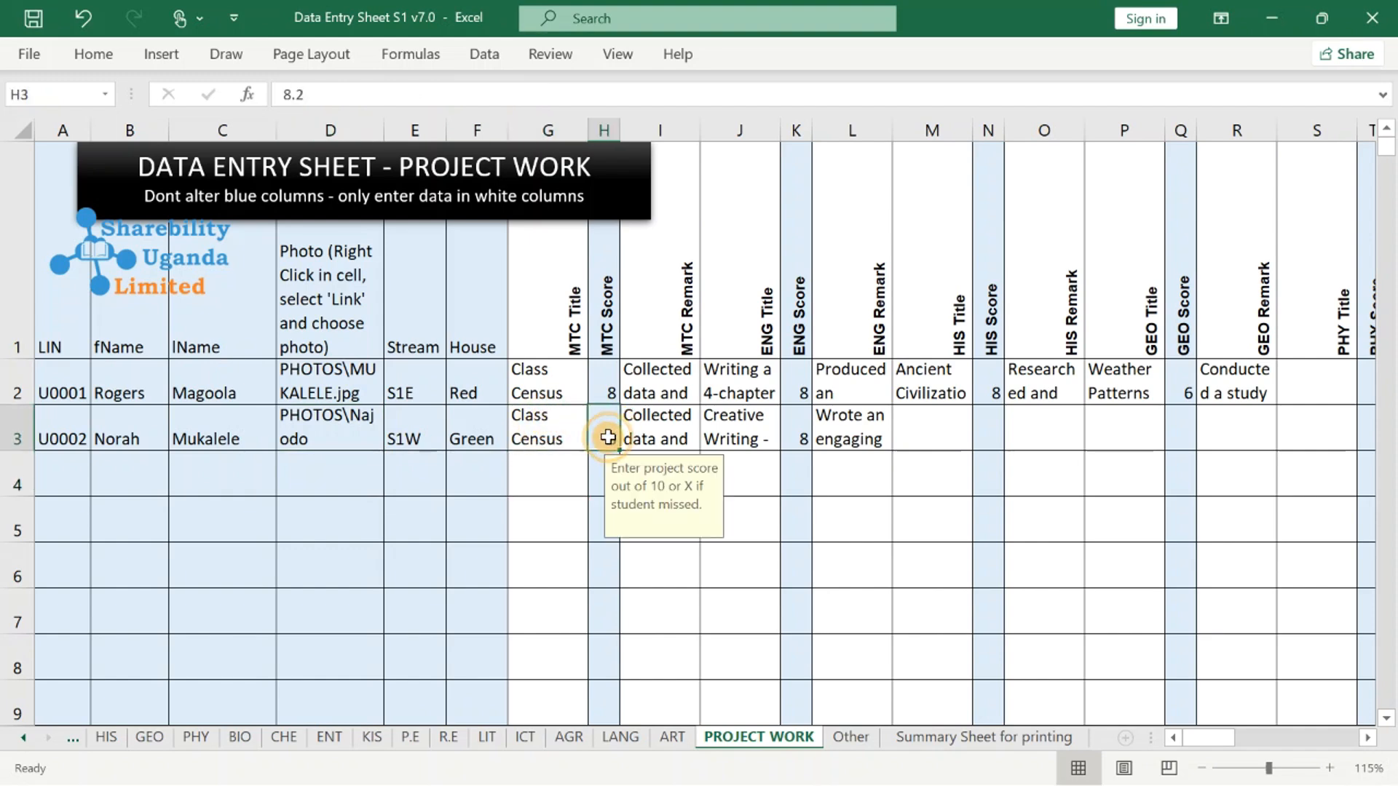
pyautogui.click(644, 423)
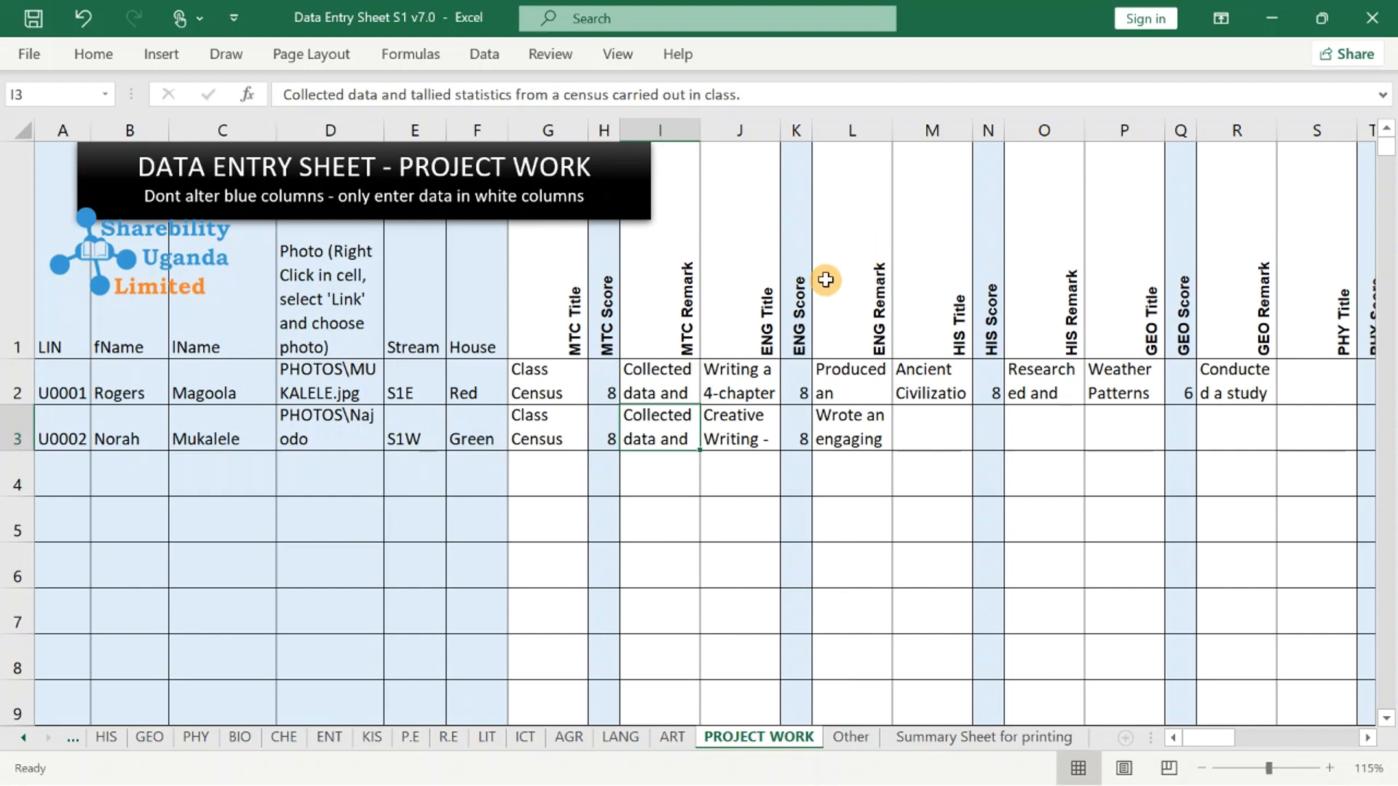
# Examine the first learner's result and the Biology and Chemistry totals and grades in the Summary Sheet for printing.
pyautogui.click(851, 737)
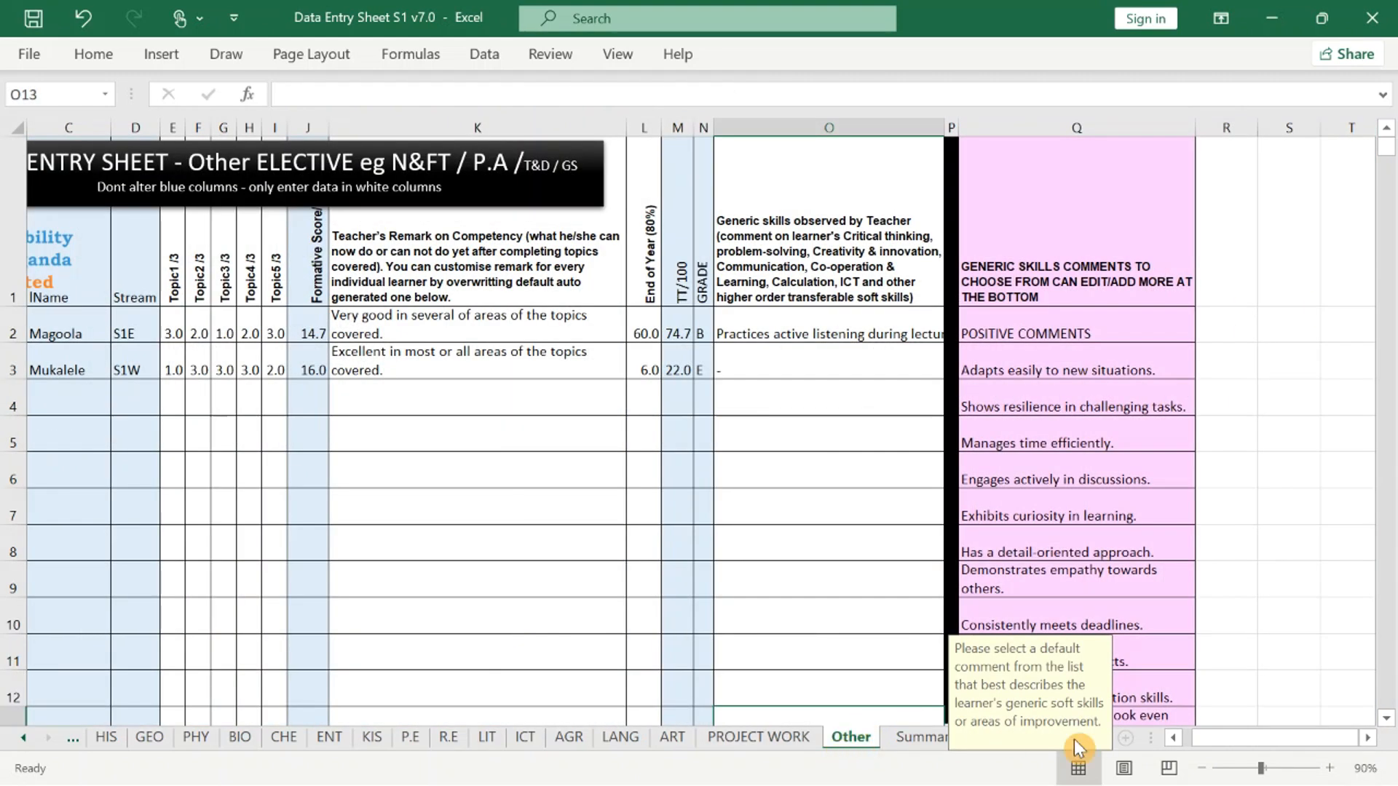
pyautogui.click(918, 737)
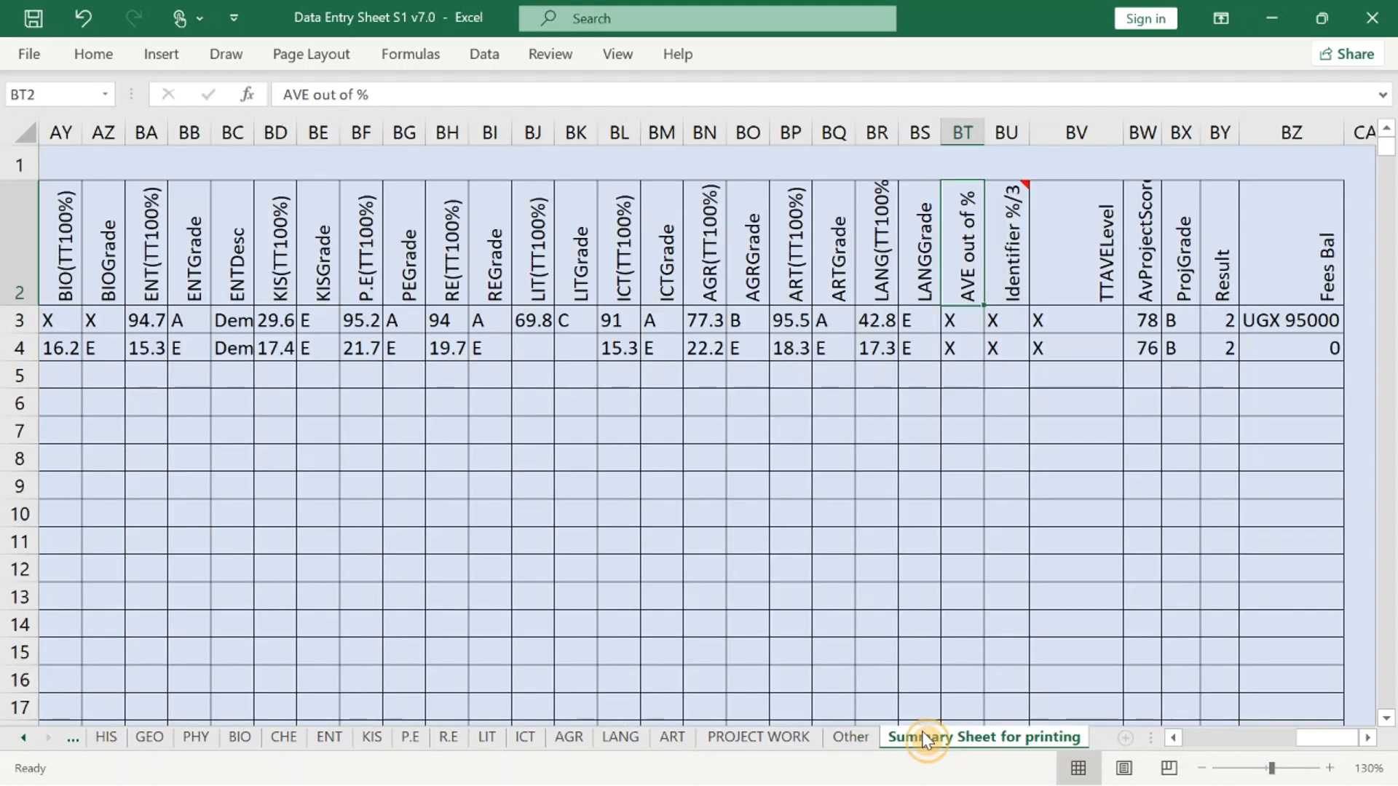
pyautogui.moveTo(1335, 743); pyautogui.dragTo(1335, 742)
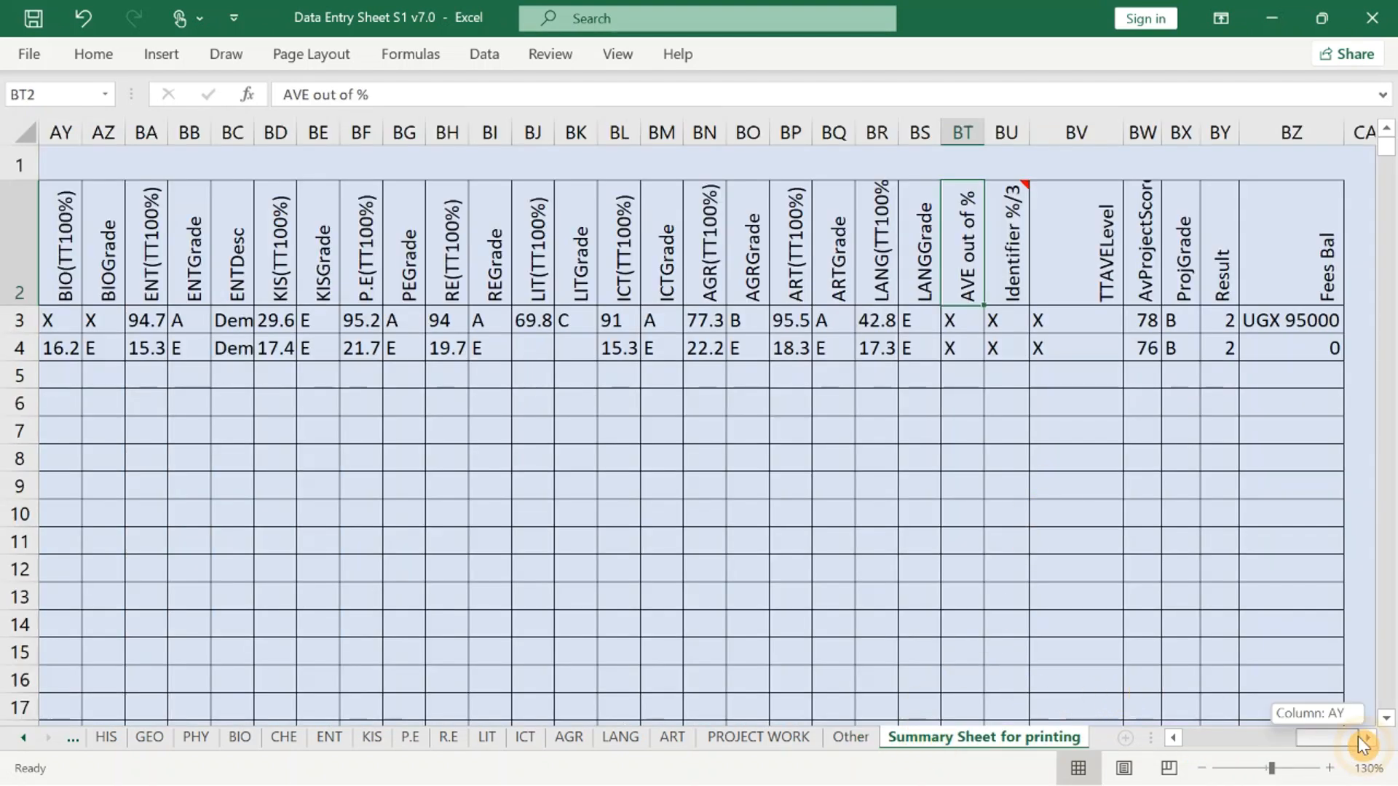
pyautogui.click(1227, 321)
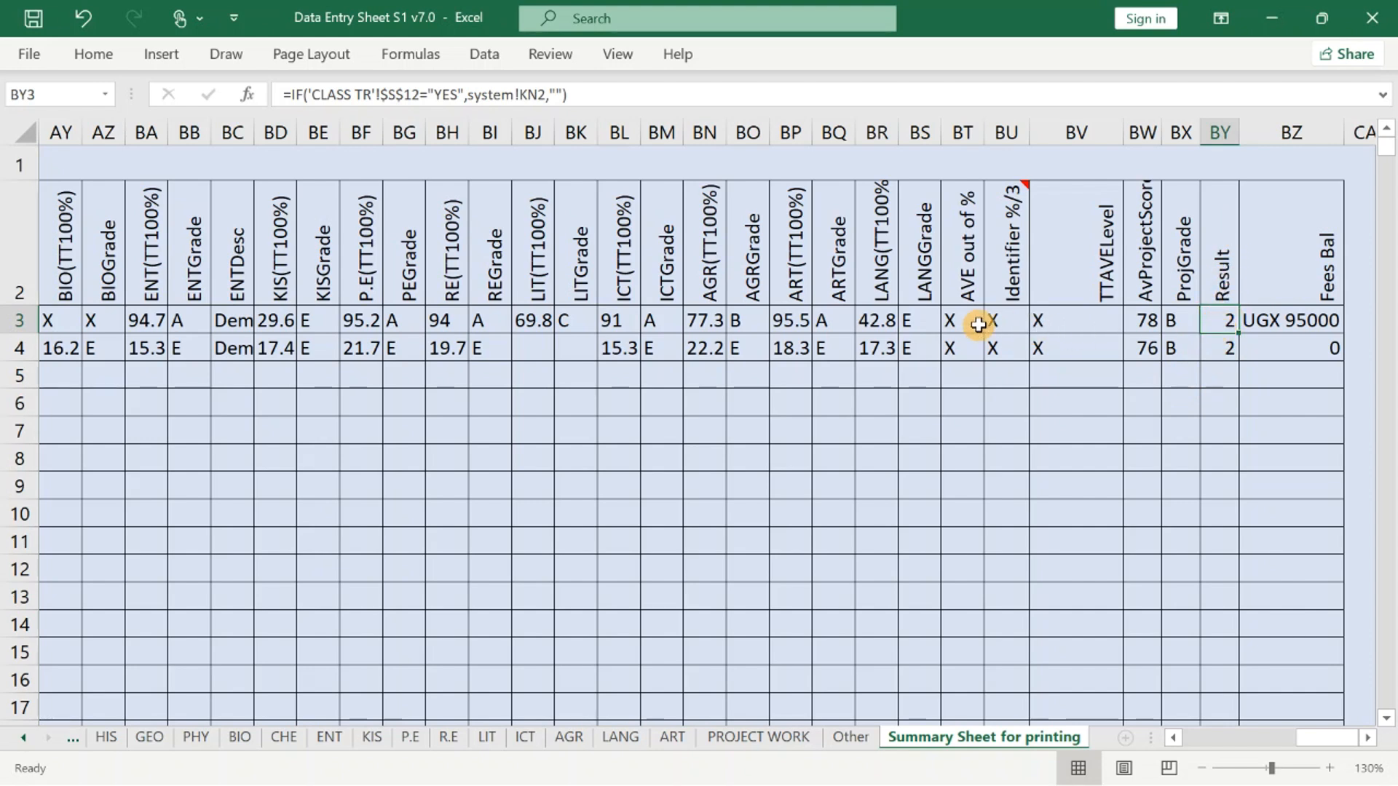
pyautogui.click(92, 321)
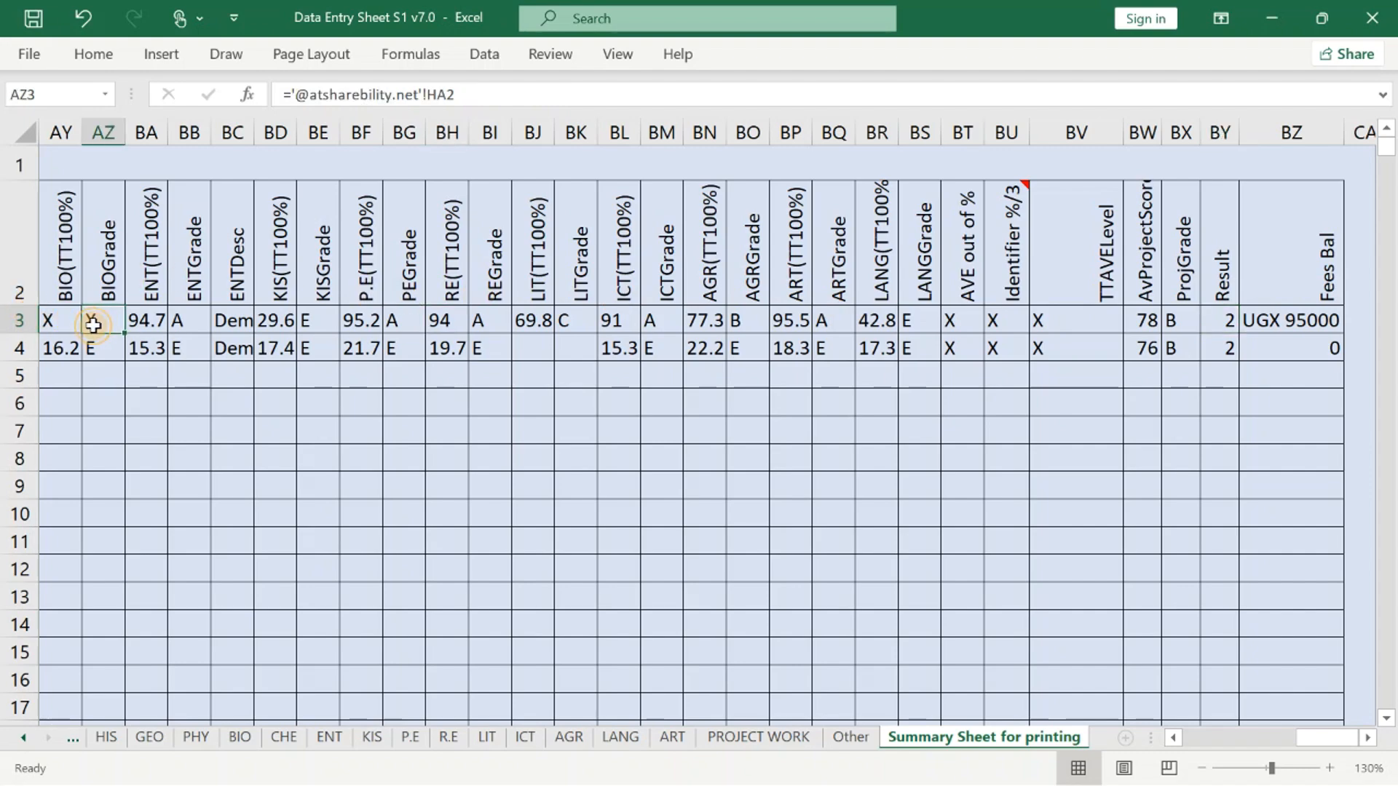
pyautogui.press('Left')
pyautogui.press('Left')
pyautogui.press('Left')
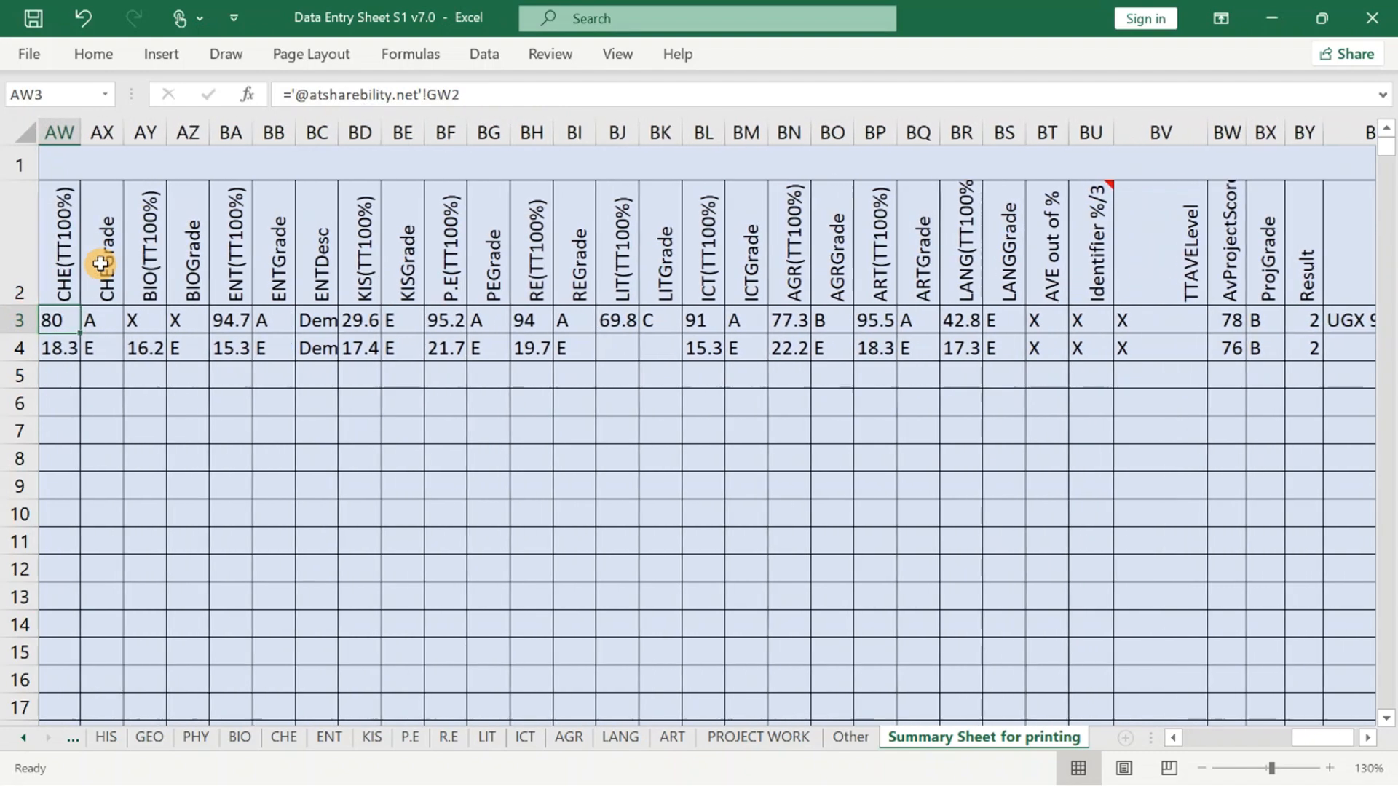
# Set the first learner's Biology End of Year score to 45 and check their result in the Summary Sheet for printing.
pyautogui.click(146, 308)
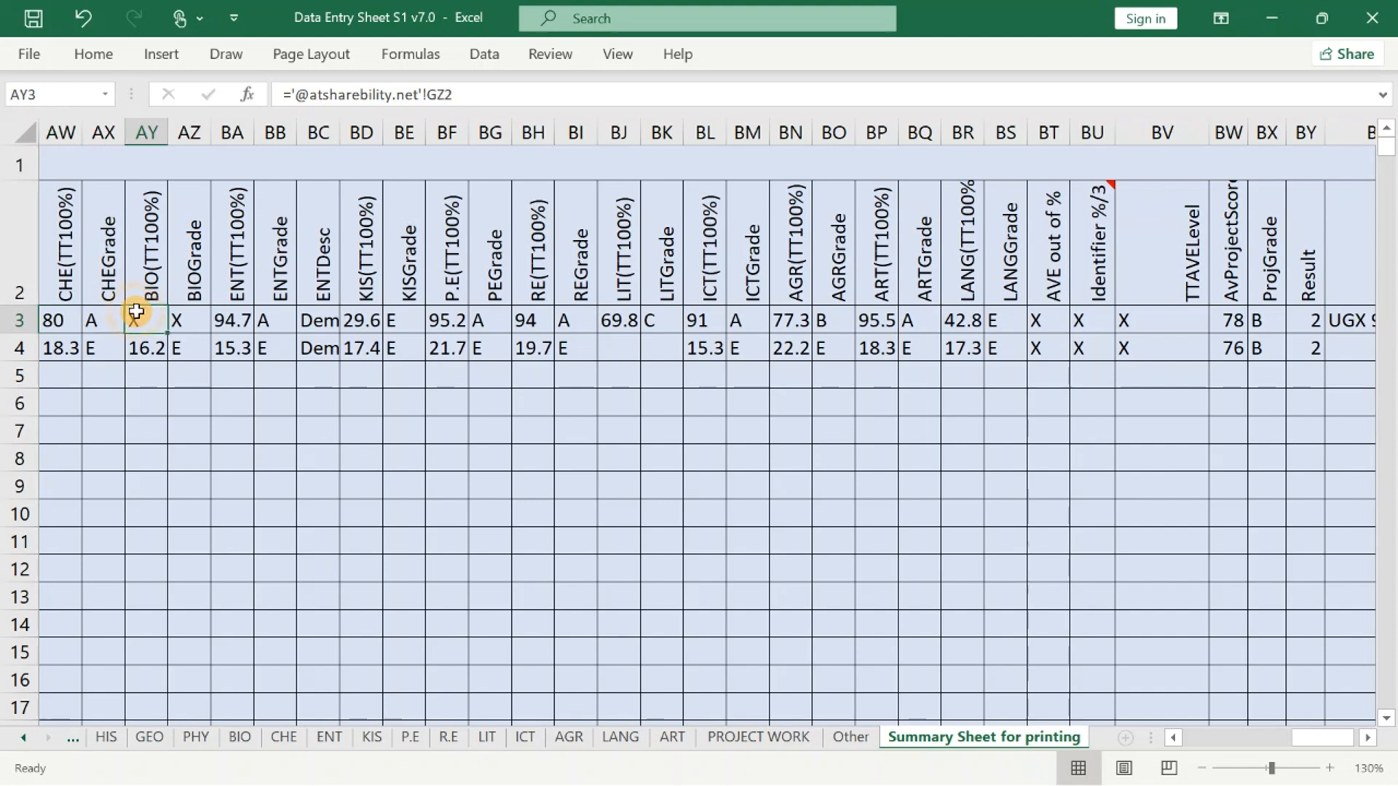
pyautogui.click(244, 737)
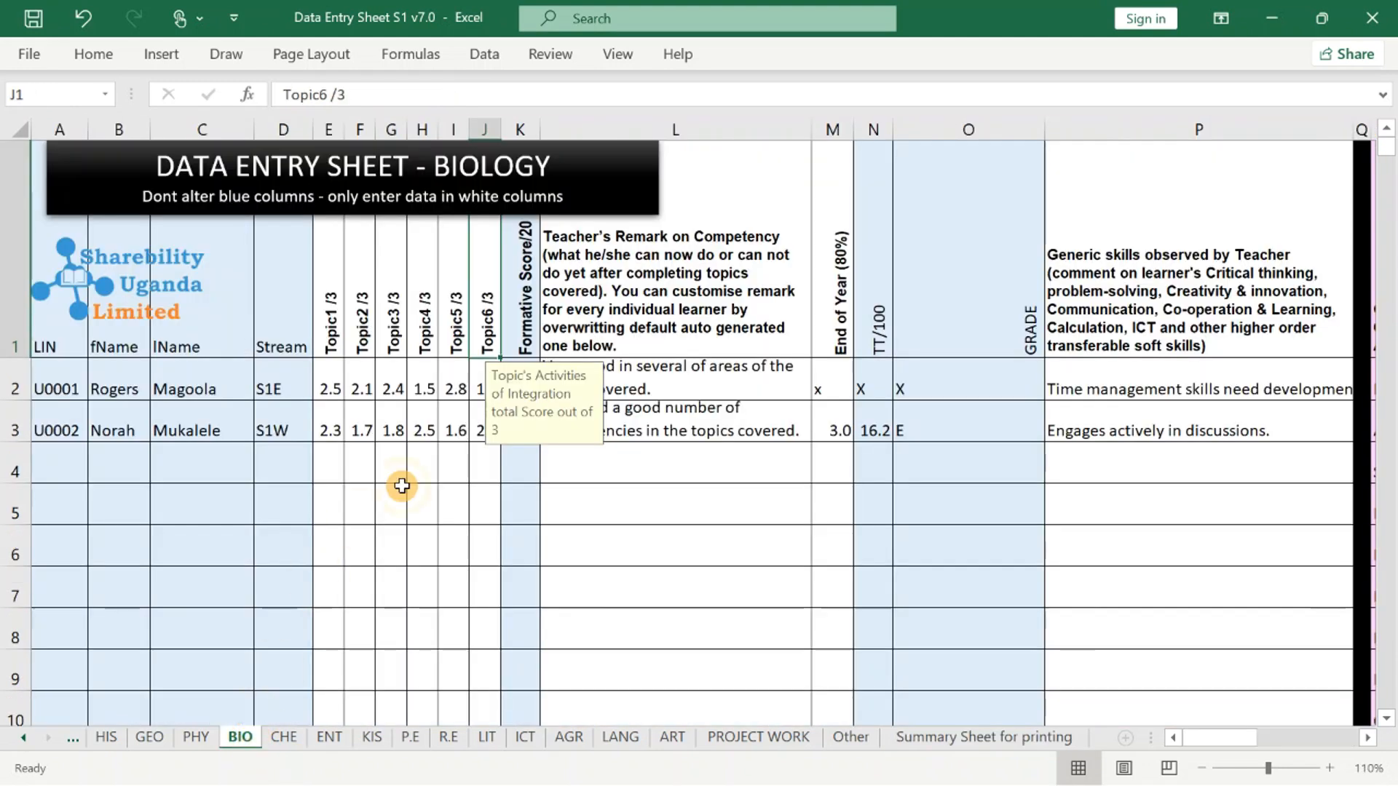
pyautogui.click(808, 389)
pyautogui.click(817, 387)
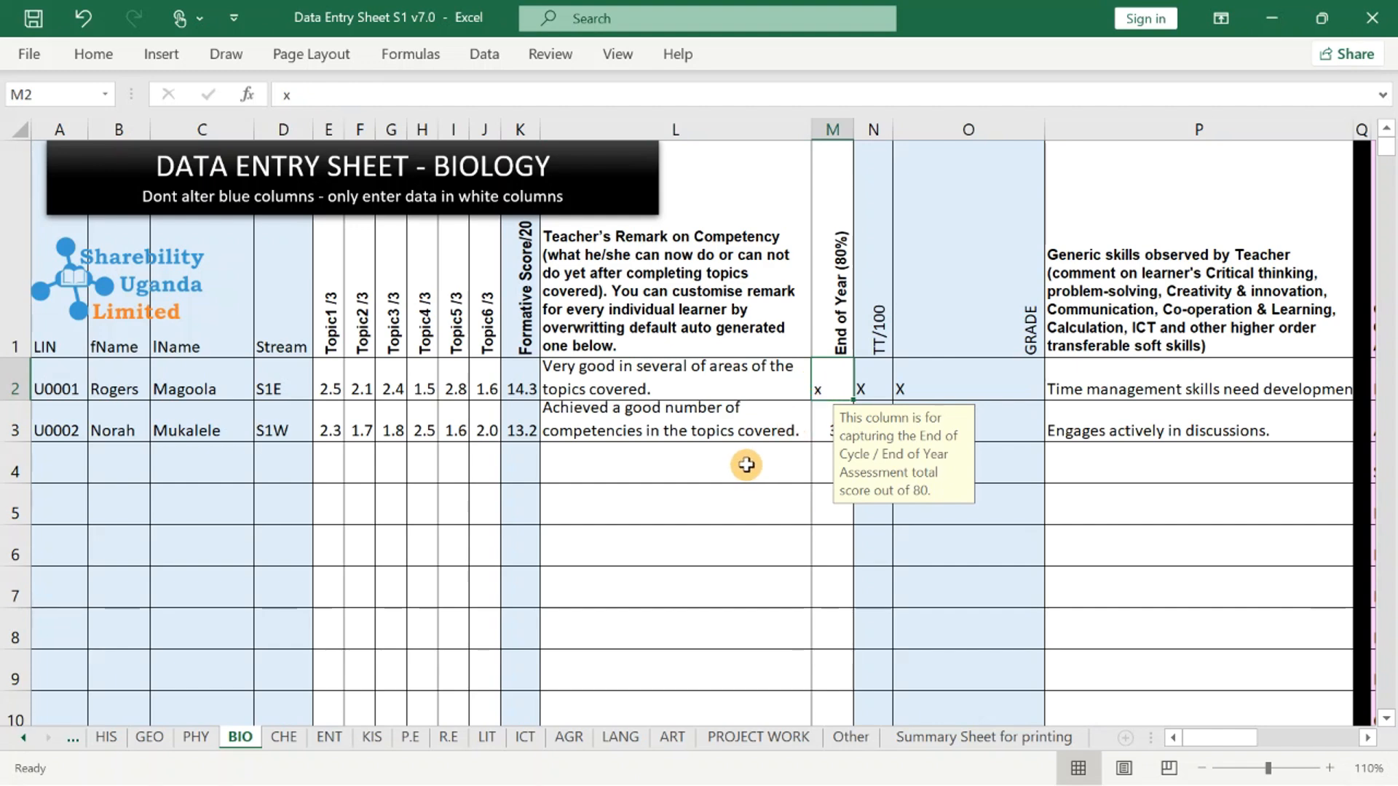
pyautogui.write('45')
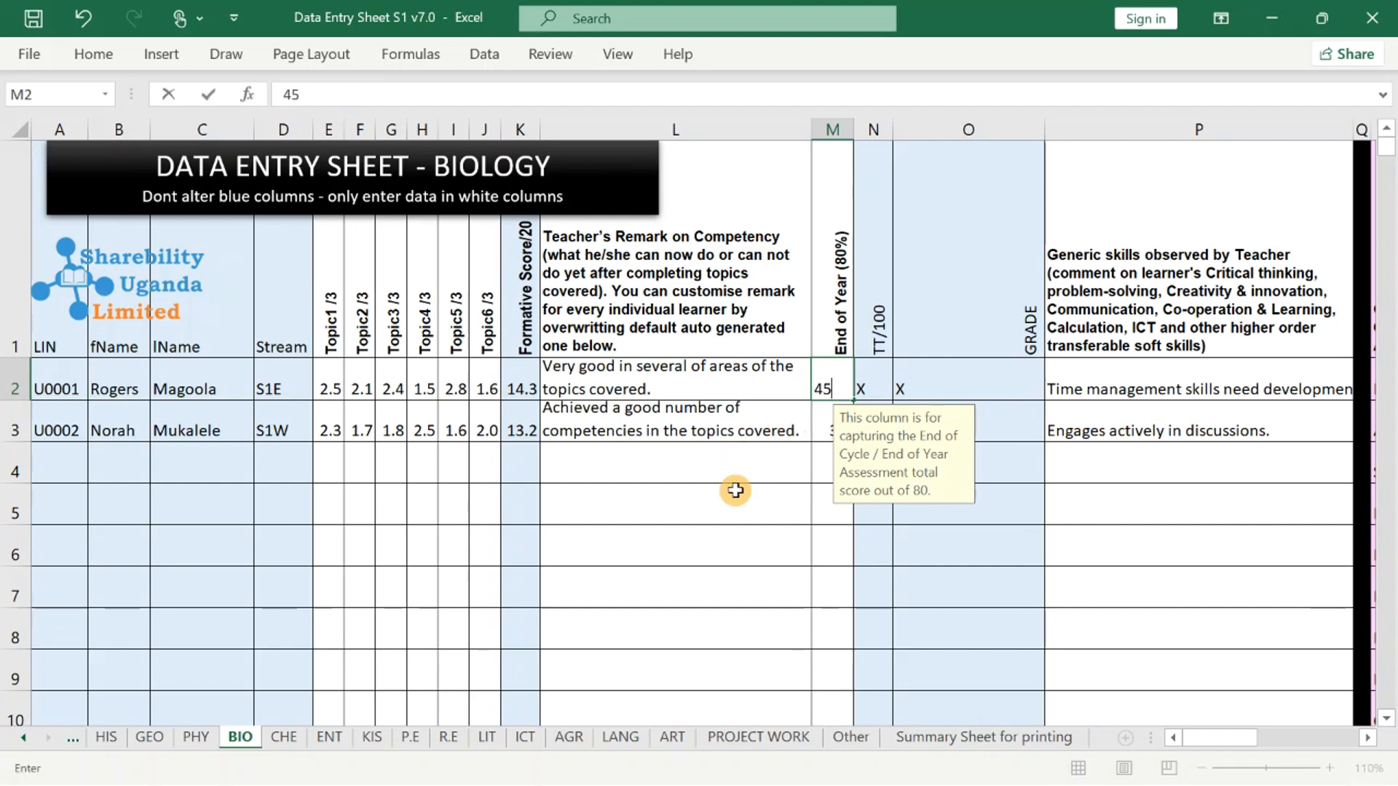
pyautogui.click(712, 530)
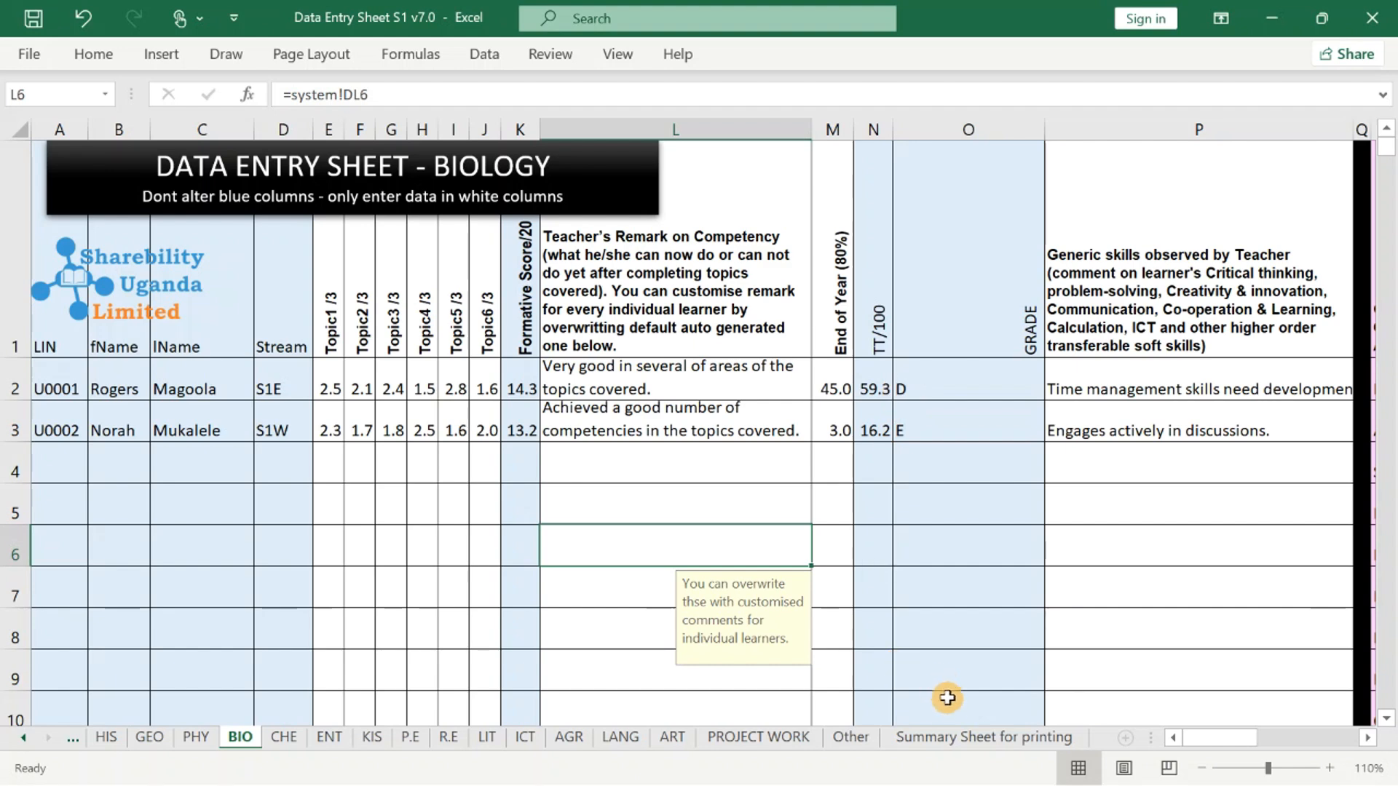
pyautogui.click(969, 737)
pyautogui.click(1307, 320)
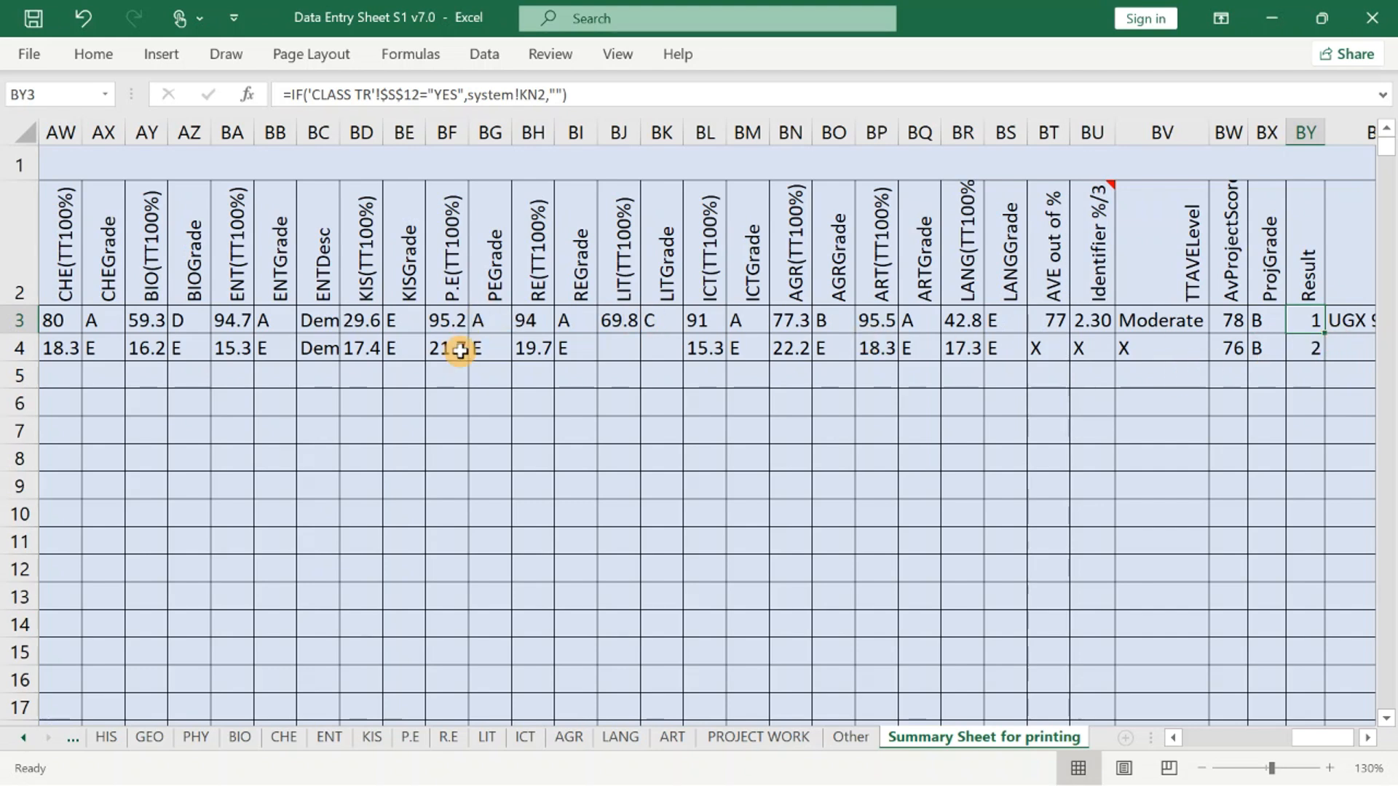
# Trace the second learner's missing End of Year score in the summary and set their Physics End of Year score to 12.
pyautogui.click(569, 352)
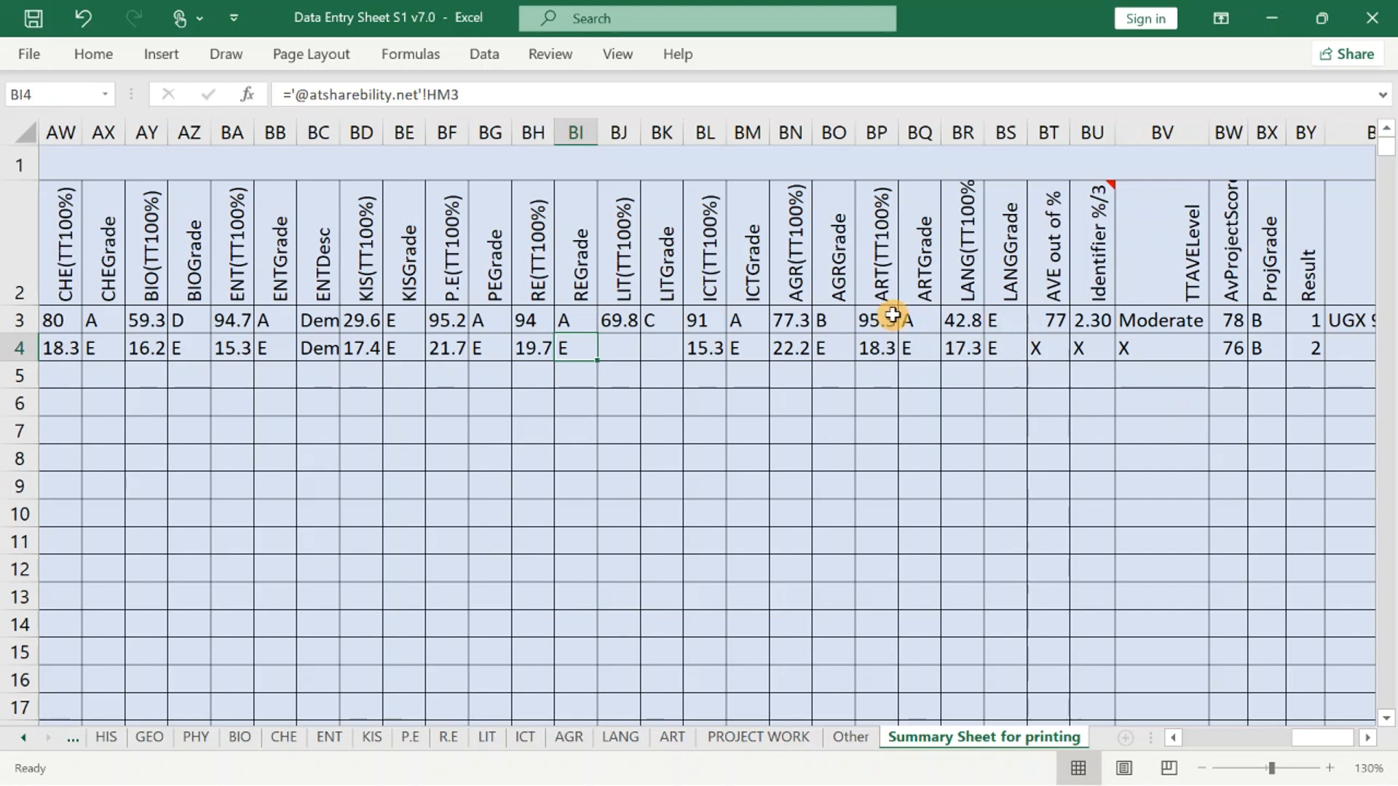
pyautogui.click(1039, 351)
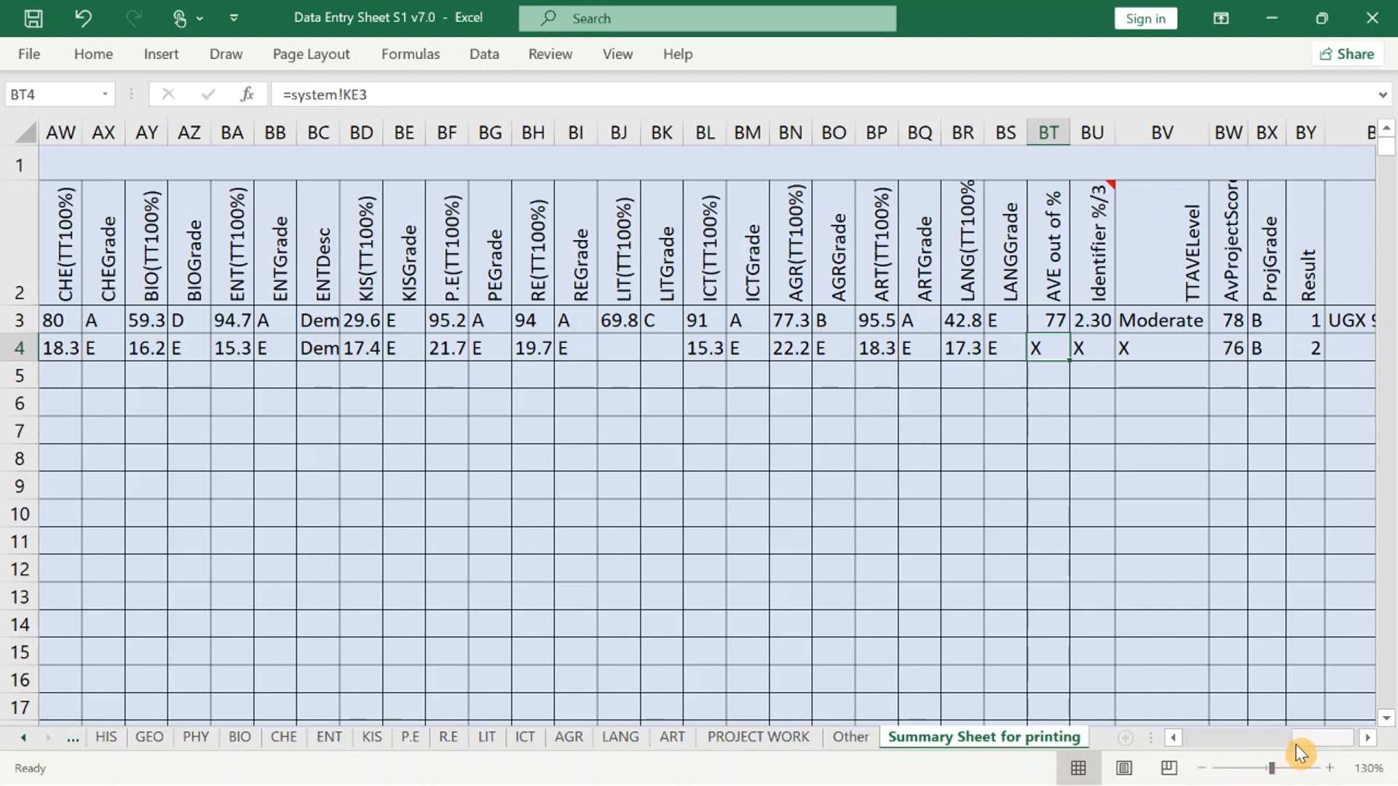
pyautogui.moveTo(1296, 745); pyautogui.dragTo(1224, 743)
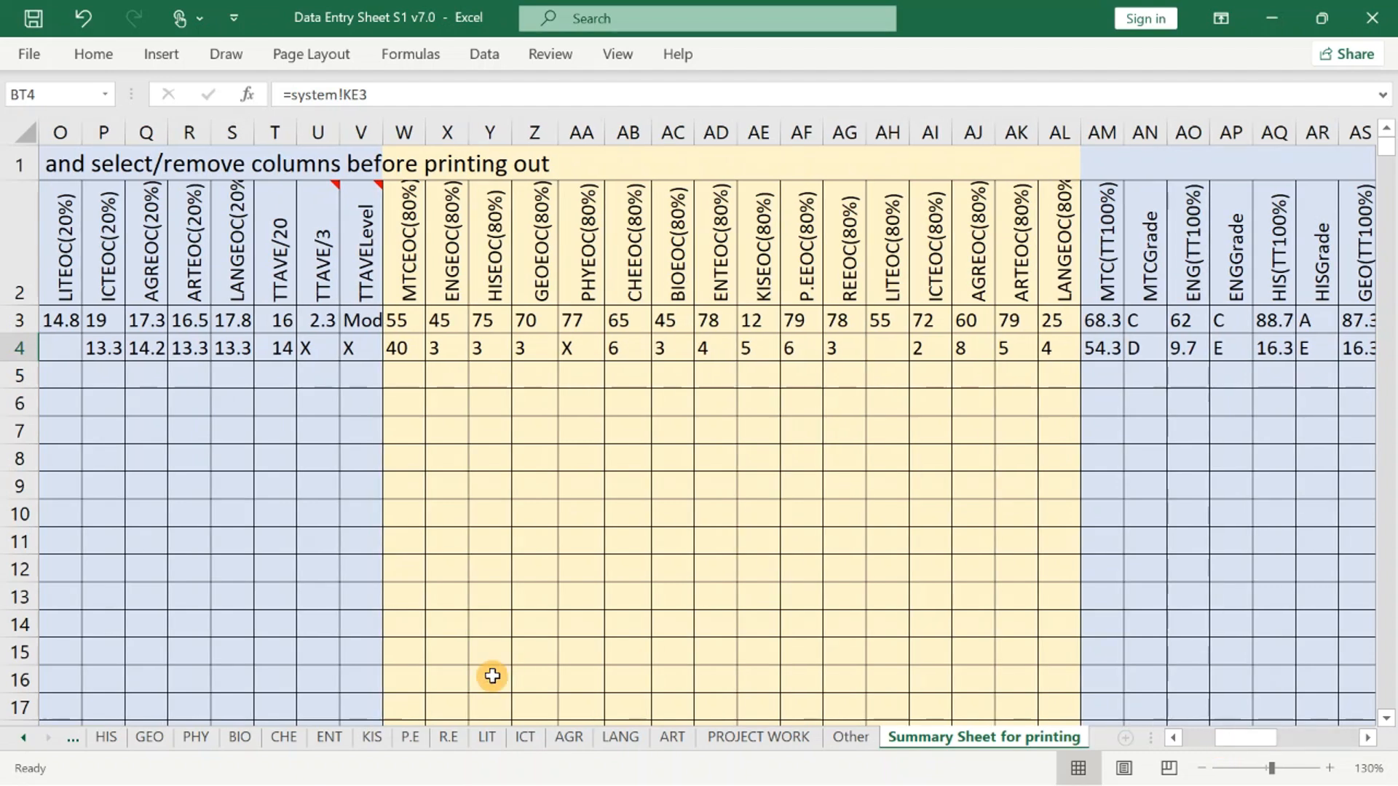
pyautogui.click(197, 737)
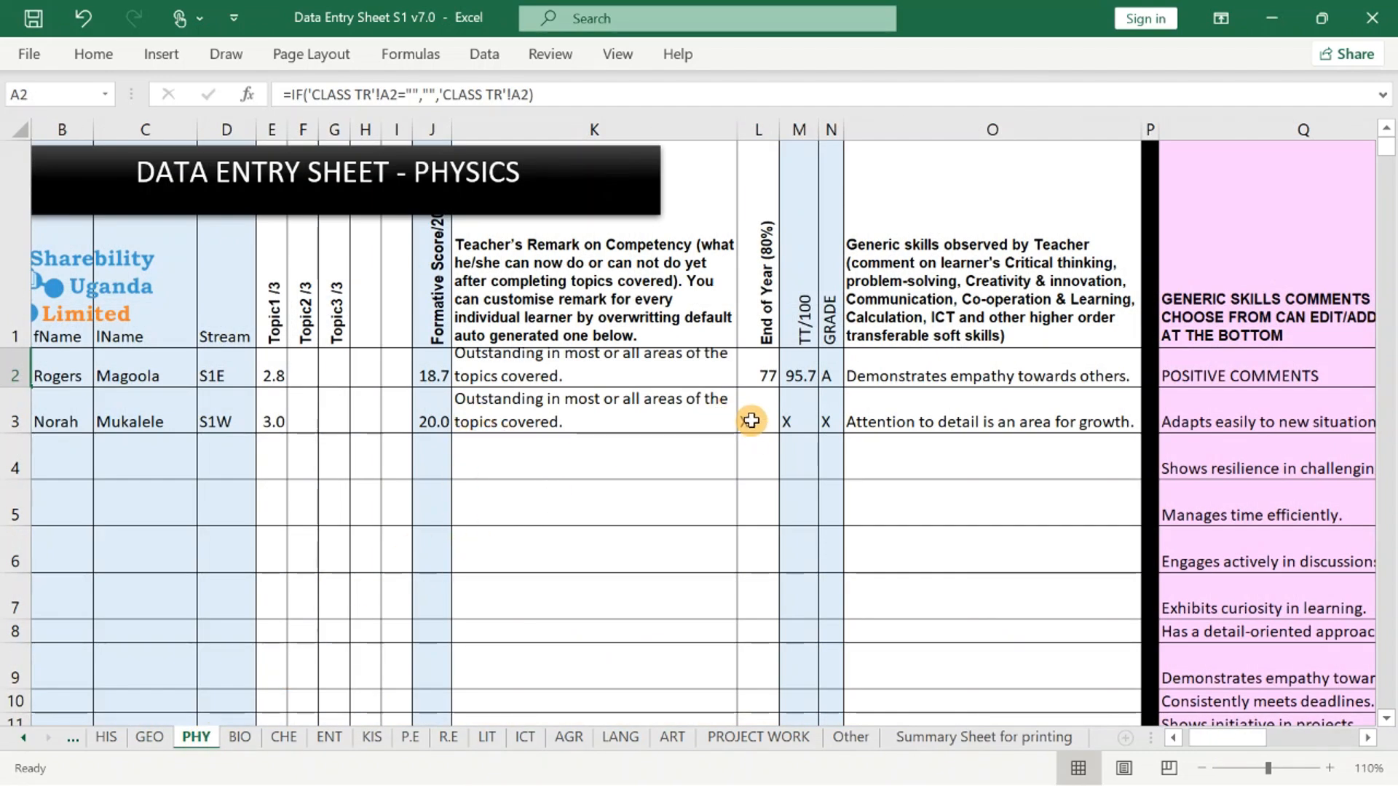
pyautogui.click(761, 421)
pyautogui.write('12')
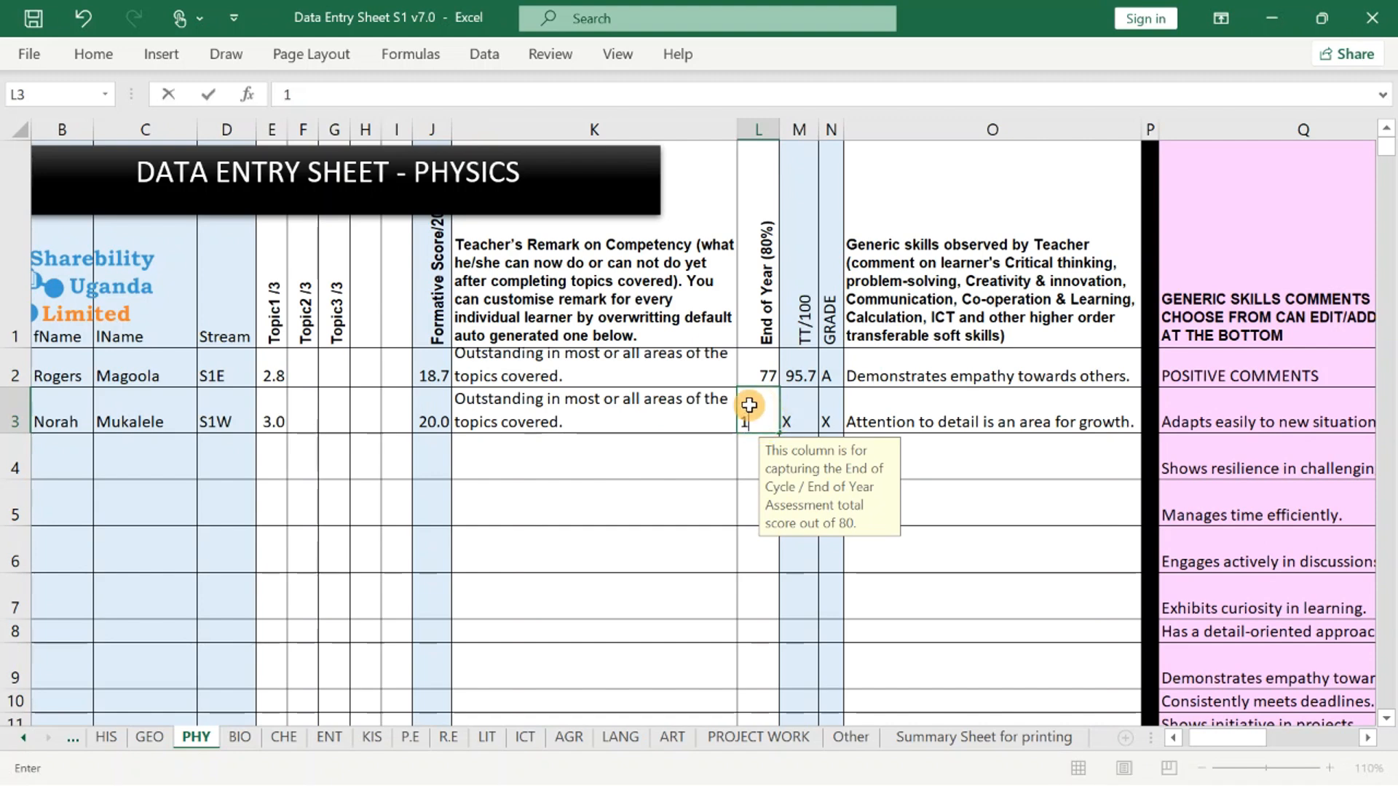
pyautogui.click(712, 466)
# Examine the second learner's subject totals, grades, average, achievement level, result and fees balance across the Summary Sheet for printing.
pyautogui.click(1019, 727)
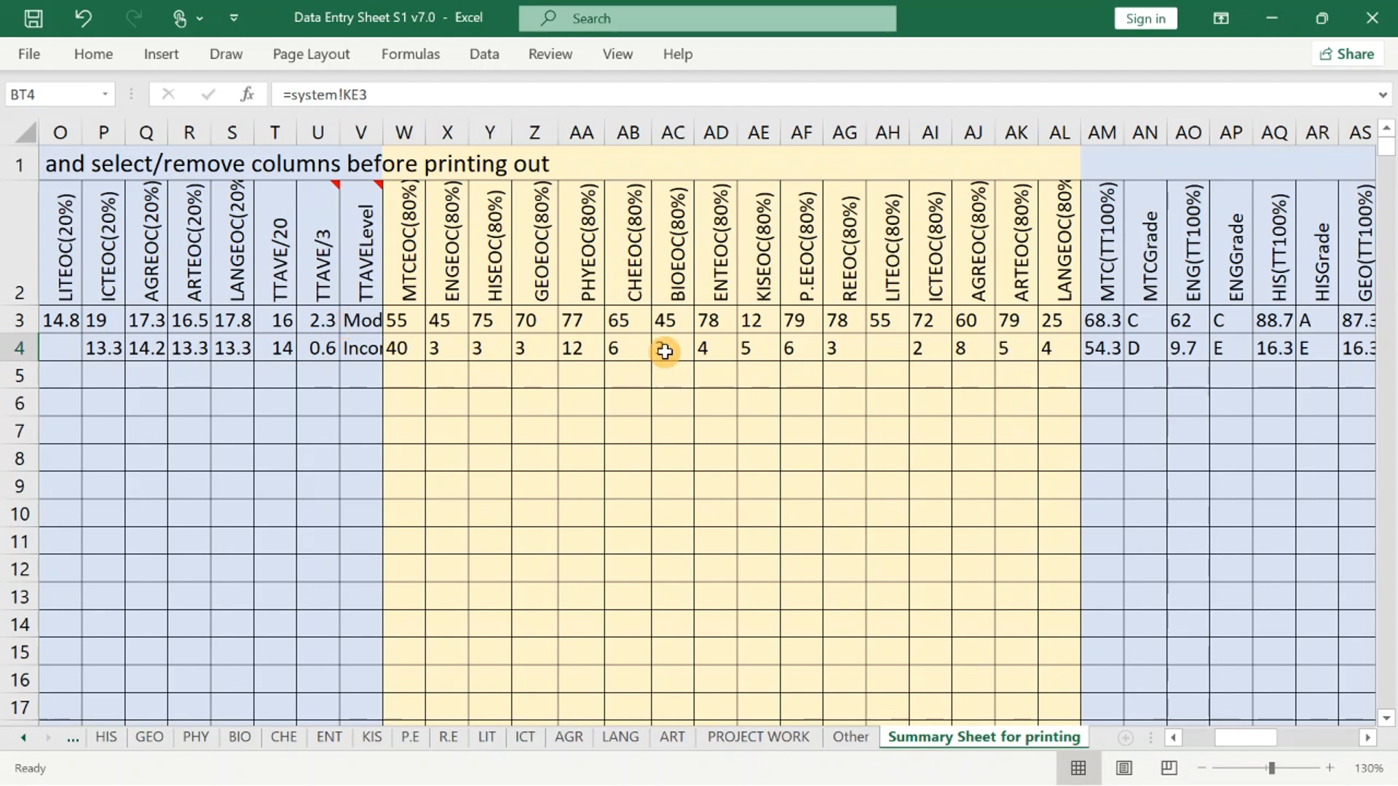
pyautogui.click(1213, 350)
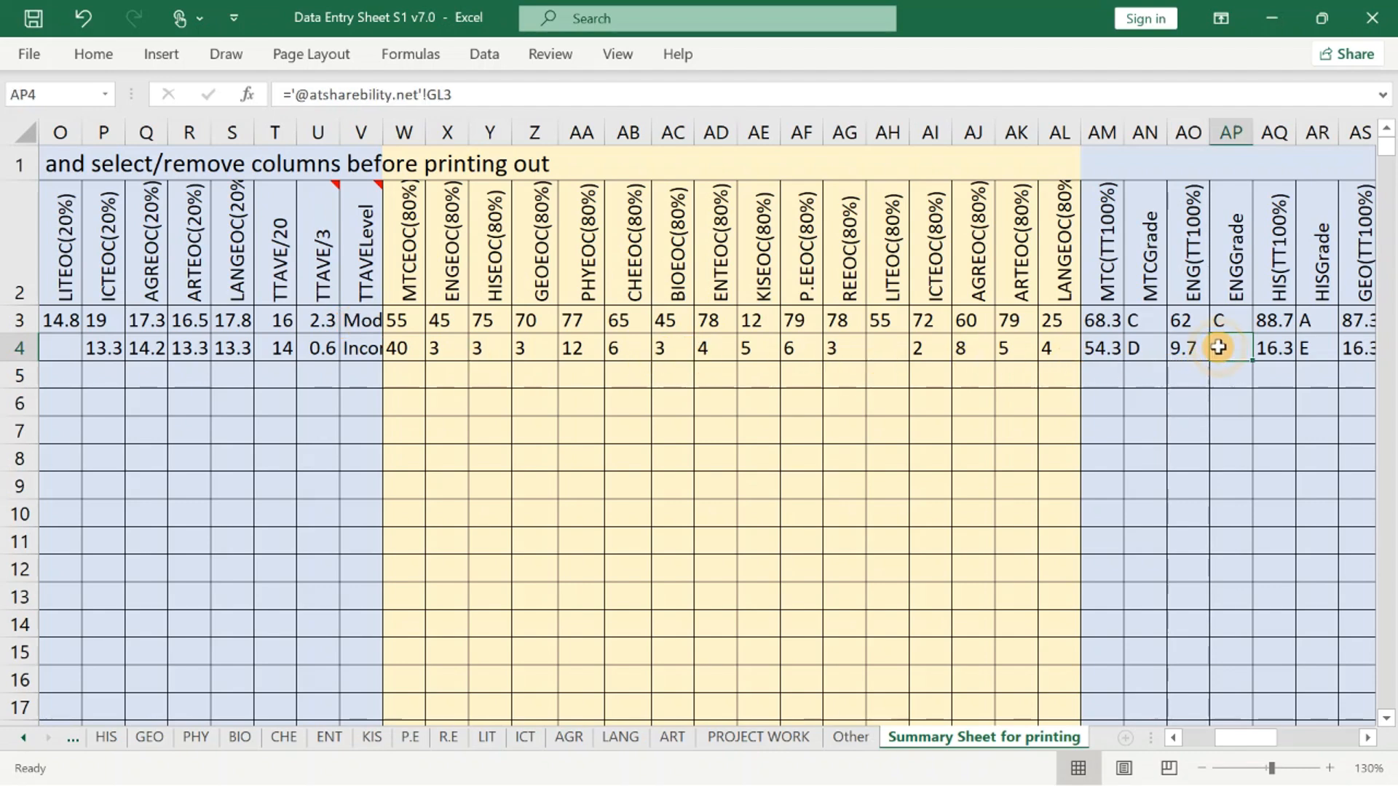
pyautogui.press('Right')
pyautogui.press('Right')
pyautogui.press('Right')
pyautogui.press('Right')
pyautogui.press('Right')
pyautogui.press('Right')
pyautogui.press('Right')
pyautogui.press('Right')
pyautogui.press('Right')
pyautogui.press('Right')
pyautogui.press('Right')
pyautogui.press('Right')
pyautogui.press('Right')
pyautogui.press('Right')
pyautogui.press('Right')
pyautogui.press('Right')
pyautogui.press('Right')
pyautogui.press('Right')
pyautogui.press('Right')
pyautogui.press('Right')
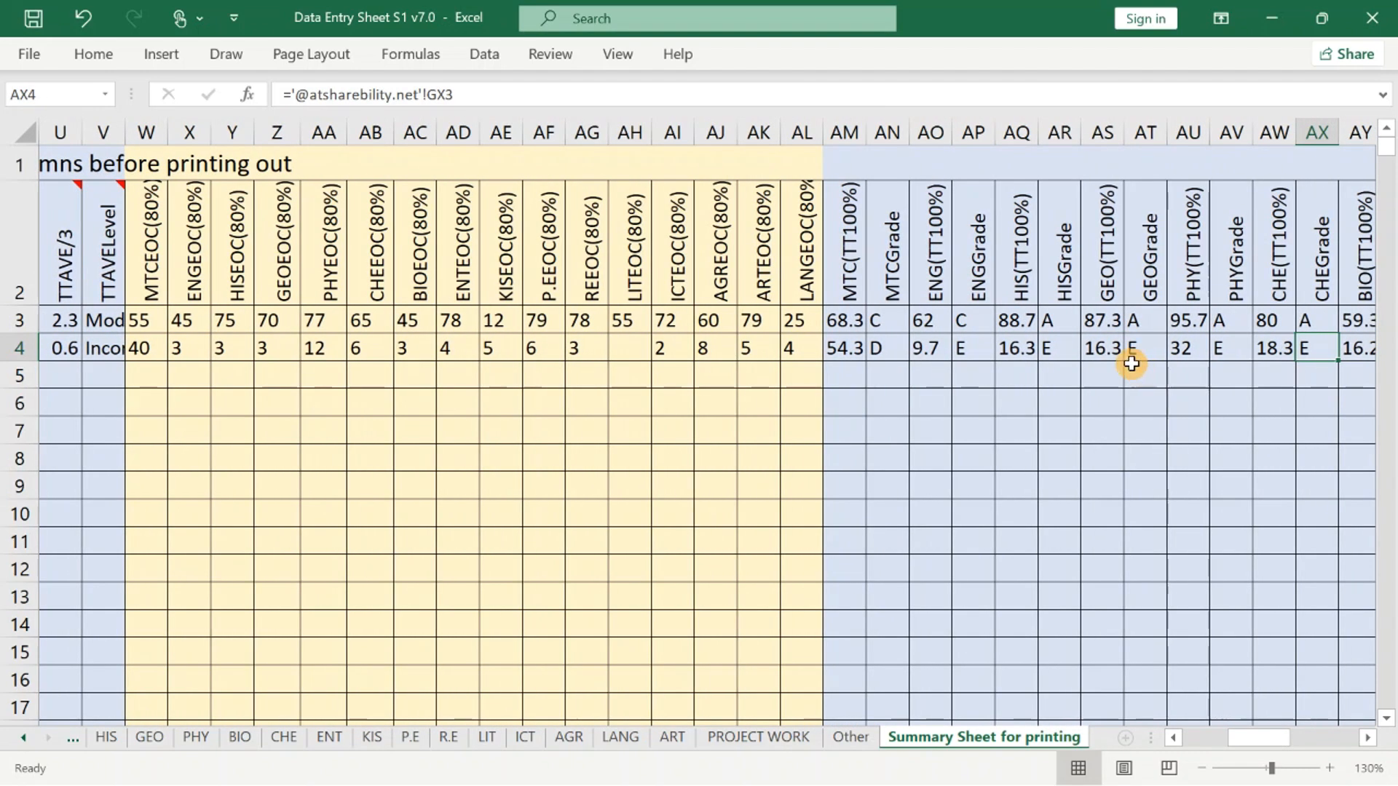
pyautogui.press('Right')
pyautogui.press('Right')
pyautogui.press('Right')
pyautogui.press('Right')
pyautogui.press('Right')
pyautogui.press('Right')
pyautogui.press('Right')
pyautogui.press('Right')
pyautogui.press('Right')
pyautogui.press('Right')
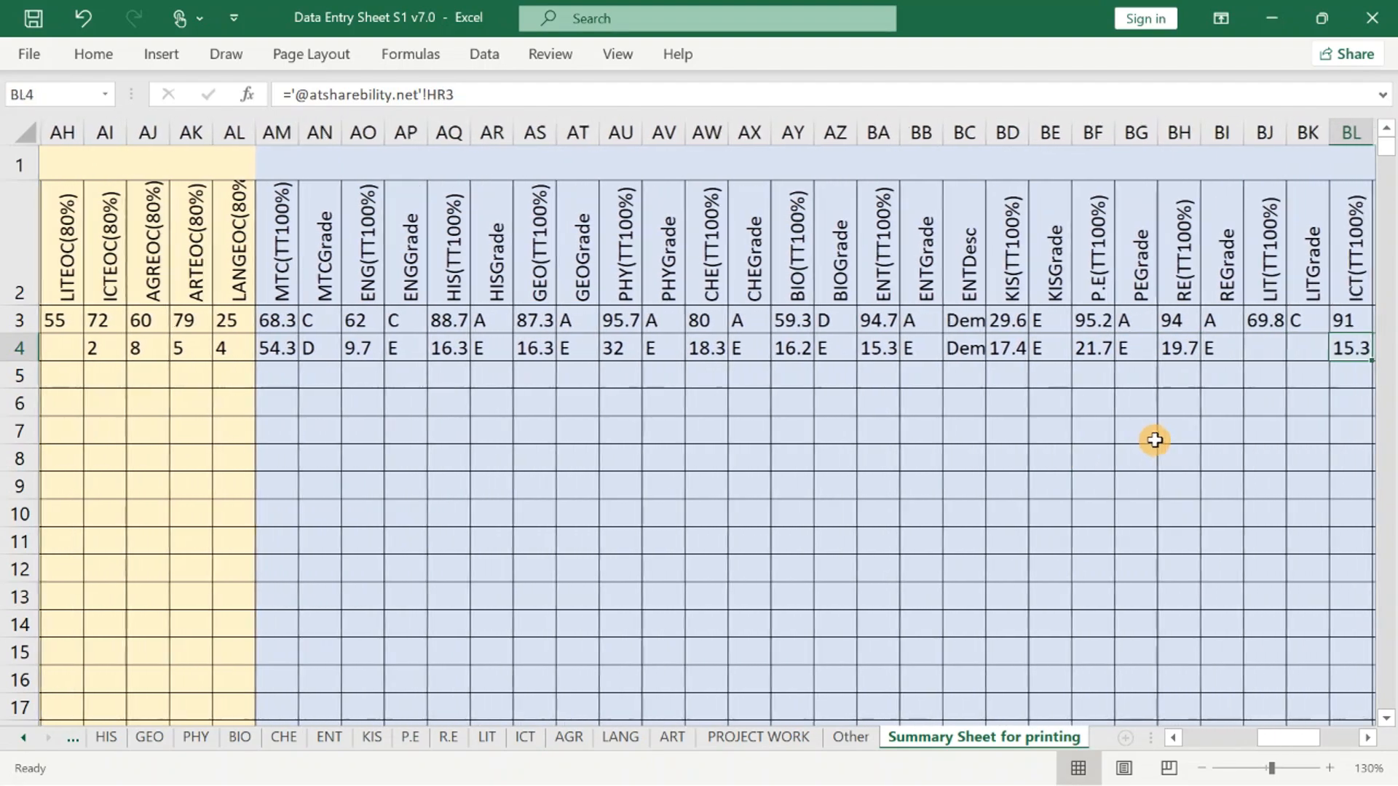
pyautogui.press('Right')
pyautogui.press('Right')
pyautogui.press('Right')
pyautogui.press('Right')
pyautogui.press('Right')
pyautogui.press('Right')
pyautogui.press('Right')
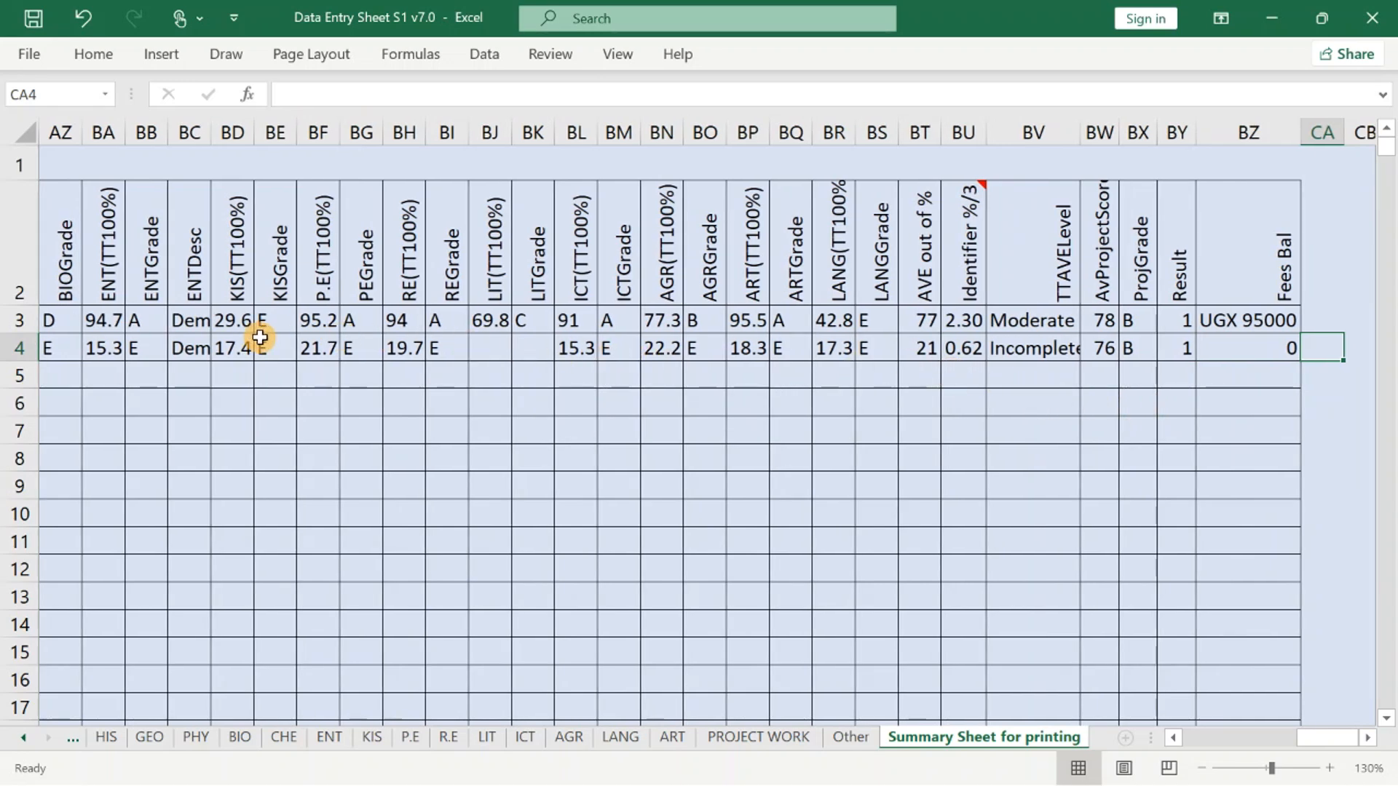
# Examine the second learner's average, result and fees balance in row 4 of the summary sheet, back through the subject grades to mathematics.
pyautogui.click(928, 350)
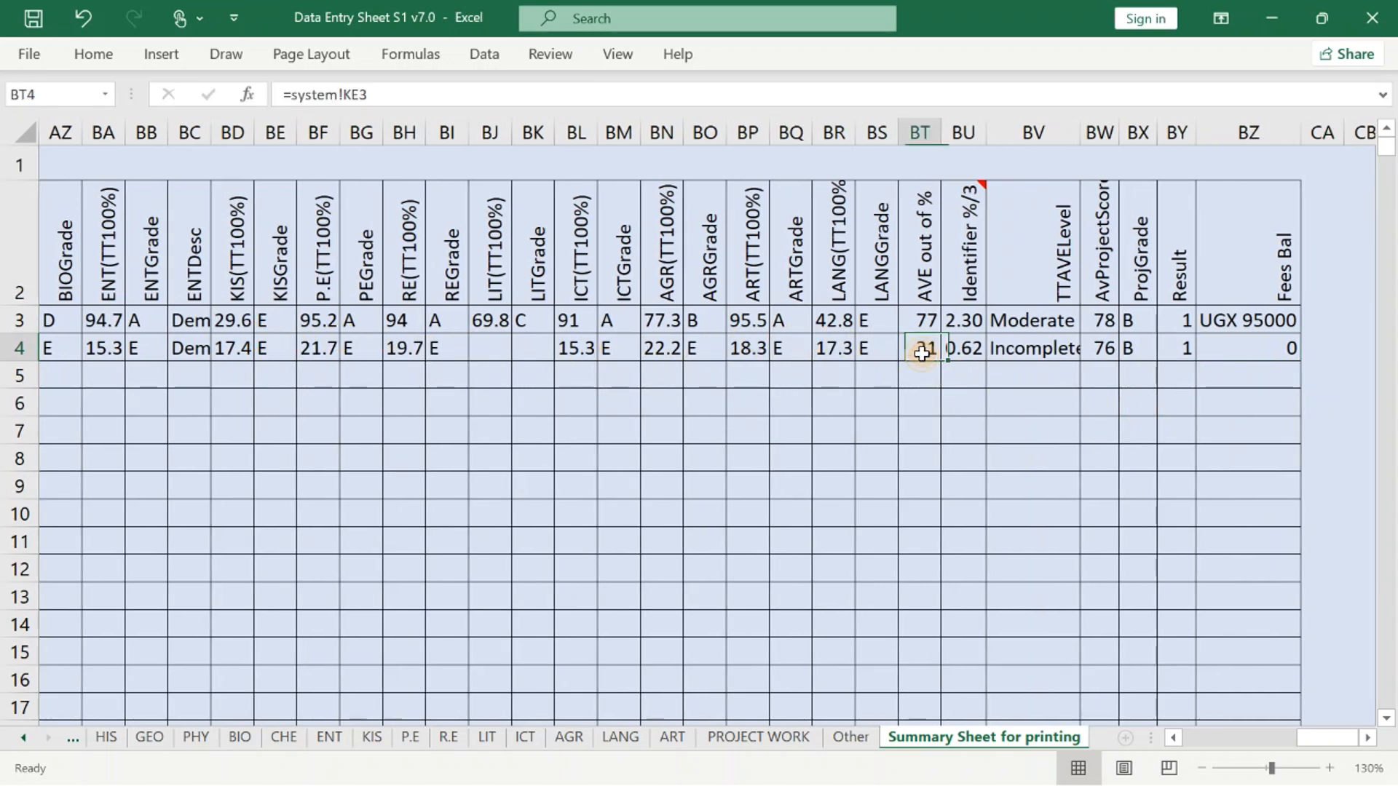
pyautogui.click(1183, 349)
pyautogui.click(1200, 355)
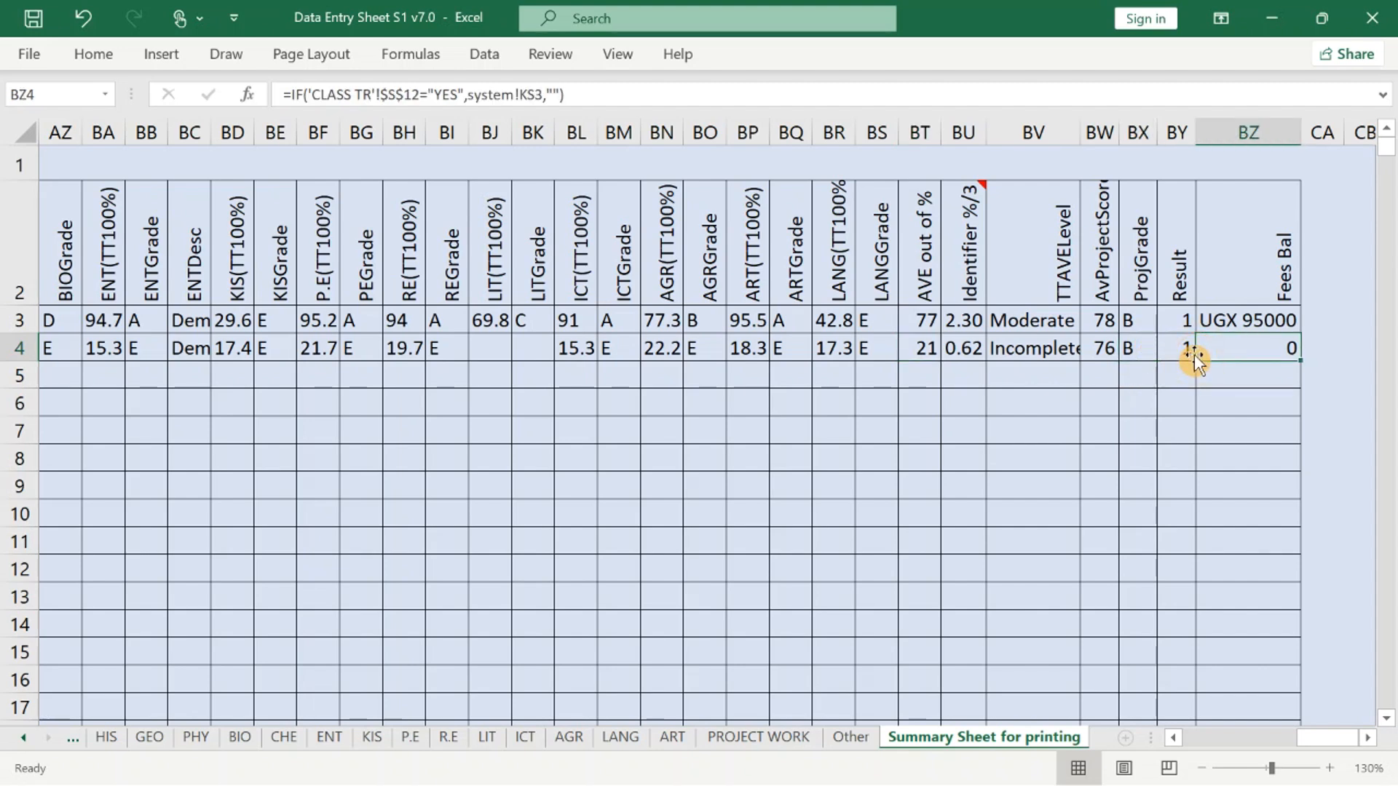
pyautogui.press('Left')
pyautogui.press('Left')
pyautogui.press('Left')
pyautogui.press('Left')
pyautogui.press('Left')
pyautogui.press('Left')
pyautogui.press('Left')
pyautogui.press('Left')
pyautogui.press('Left')
pyautogui.press('Left')
pyautogui.press('Left')
pyautogui.press('Left')
pyautogui.press('Left')
pyautogui.press('Left')
pyautogui.press('Left')
pyautogui.press('Left')
pyautogui.press('Left')
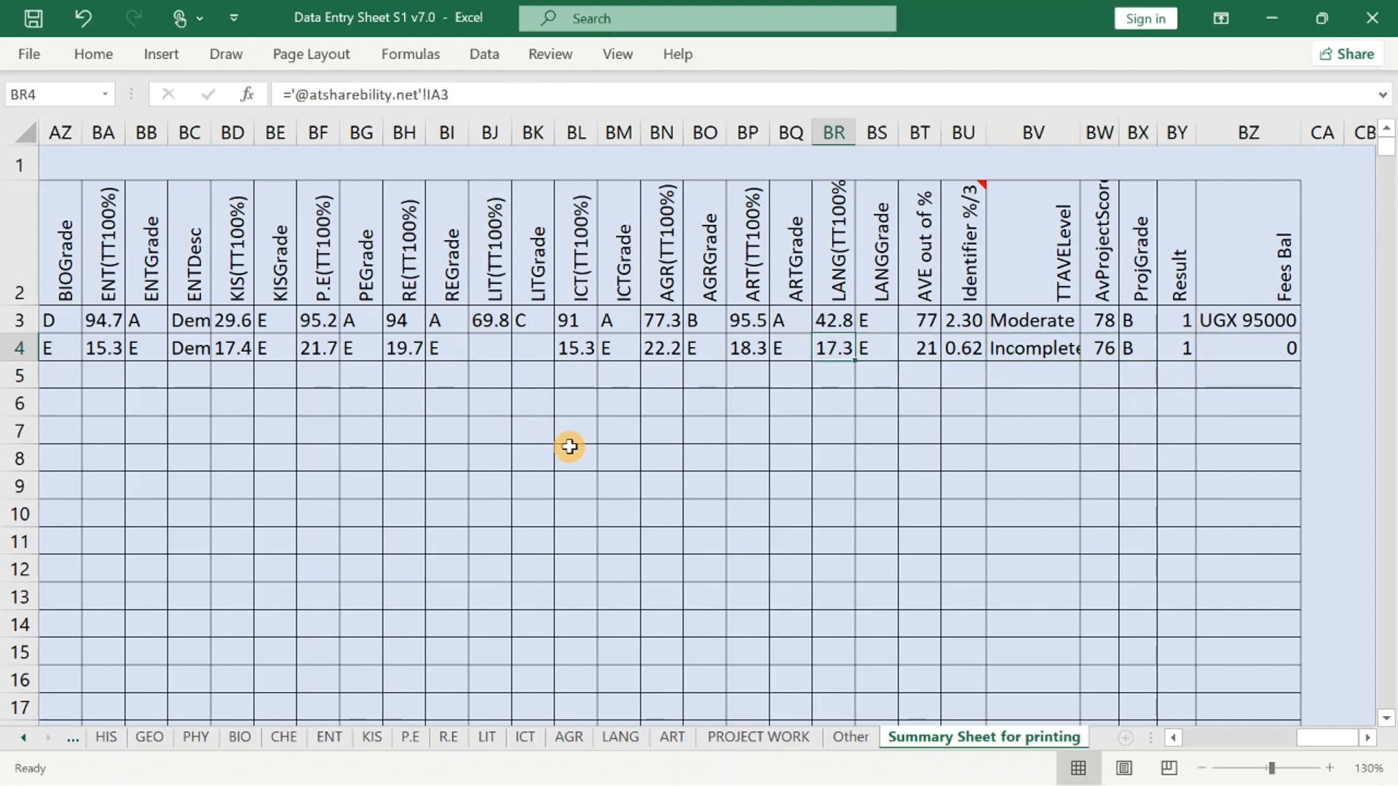
pyautogui.press('Left')
pyautogui.press('Left')
pyautogui.press('Left')
pyautogui.press('Left')
pyautogui.press('Left')
pyautogui.press('Left')
pyautogui.press('Left')
pyautogui.press('Left')
pyautogui.press('Left')
pyautogui.press('Left')
pyautogui.press('Left')
pyautogui.press('Left')
pyautogui.press('Left')
pyautogui.press('Left')
pyautogui.press('Left')
pyautogui.press('Left')
pyautogui.press('Left')
pyautogui.press('Left')
pyautogui.press('Left')
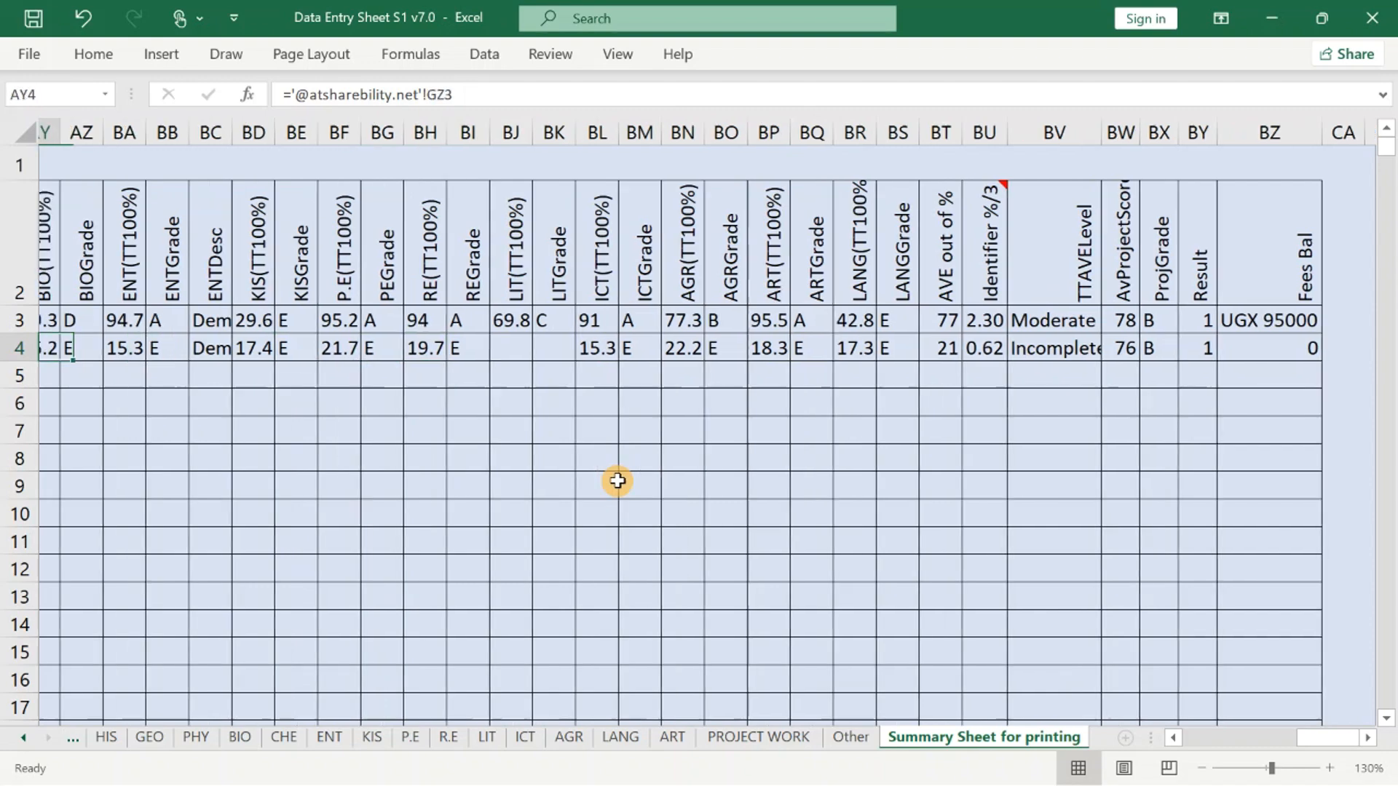
pyautogui.press('Left')
pyautogui.press('Left')
pyautogui.press('Left')
pyautogui.press('Left')
pyautogui.press('Left')
pyautogui.press('Left')
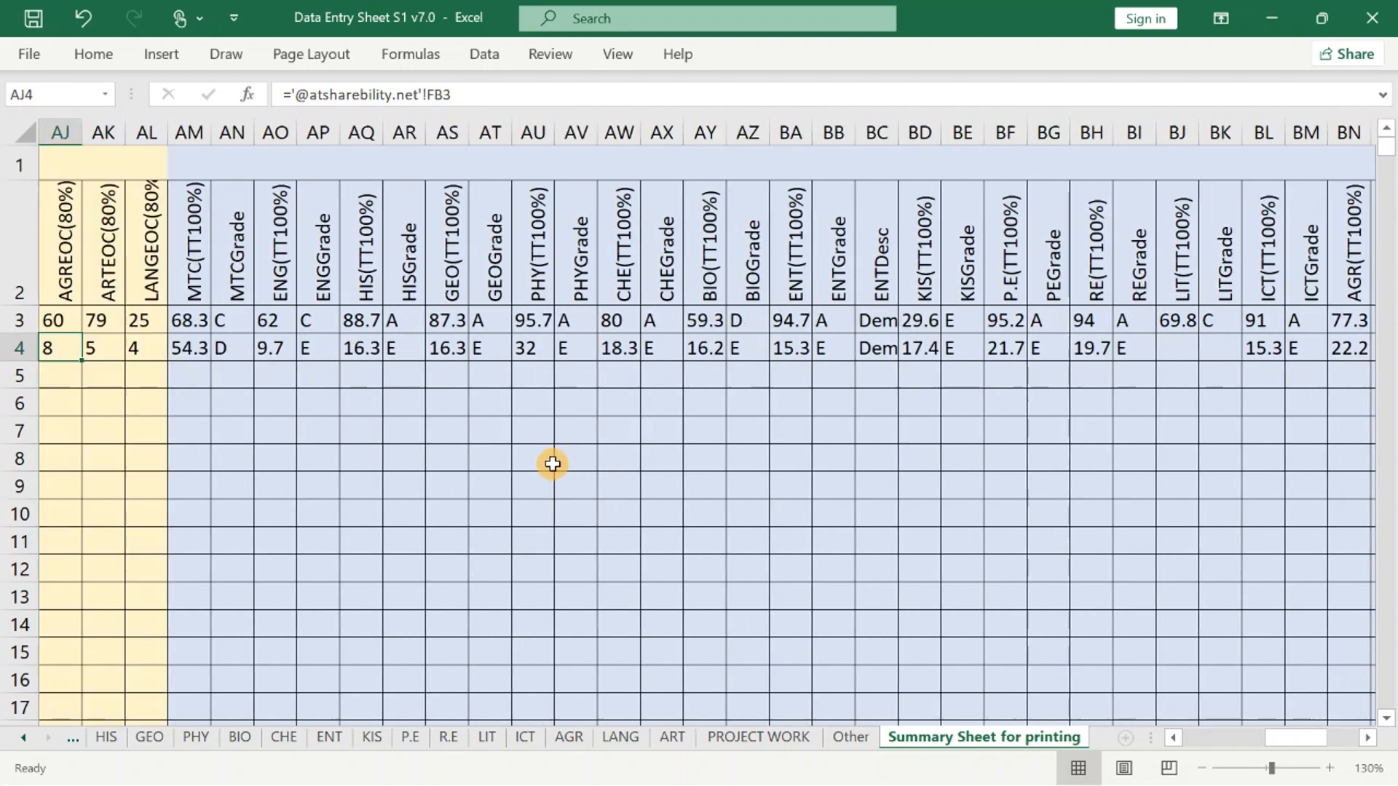
pyautogui.click(260, 349)
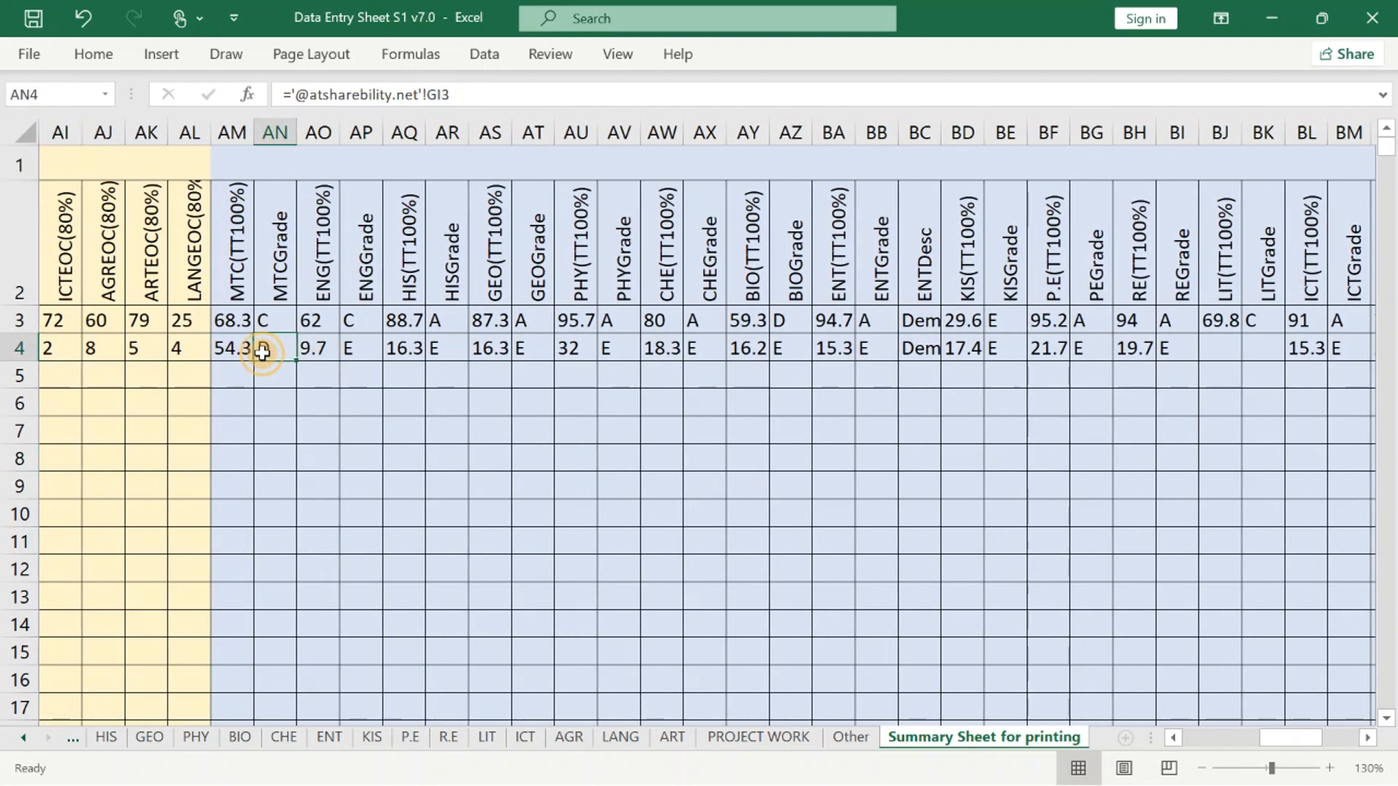
# In the MTC mathematics sheet, set the second learner's End of Year (80%) score to 12.
pyautogui.click(21, 738)
pyautogui.click(21, 738)
pyautogui.click(193, 738)
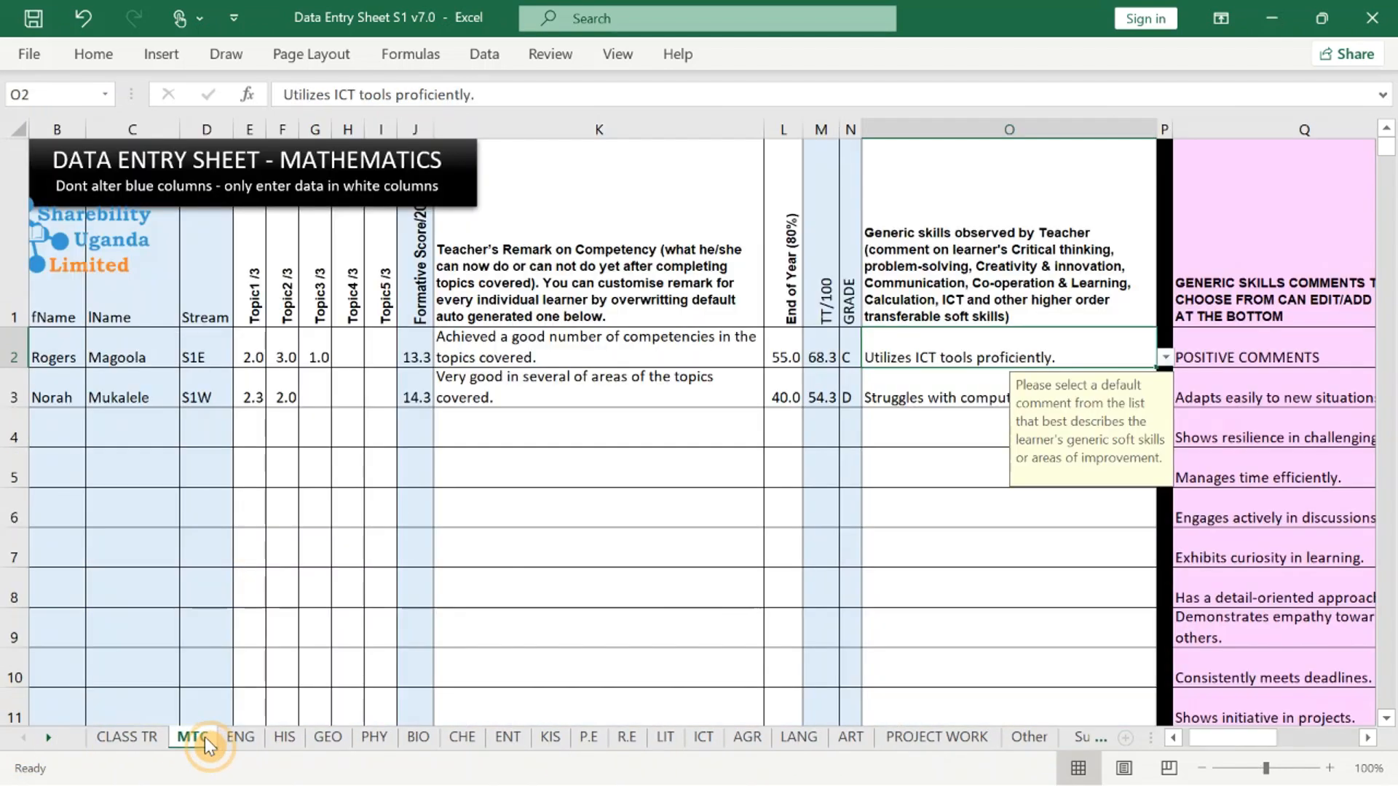
pyautogui.click(785, 397)
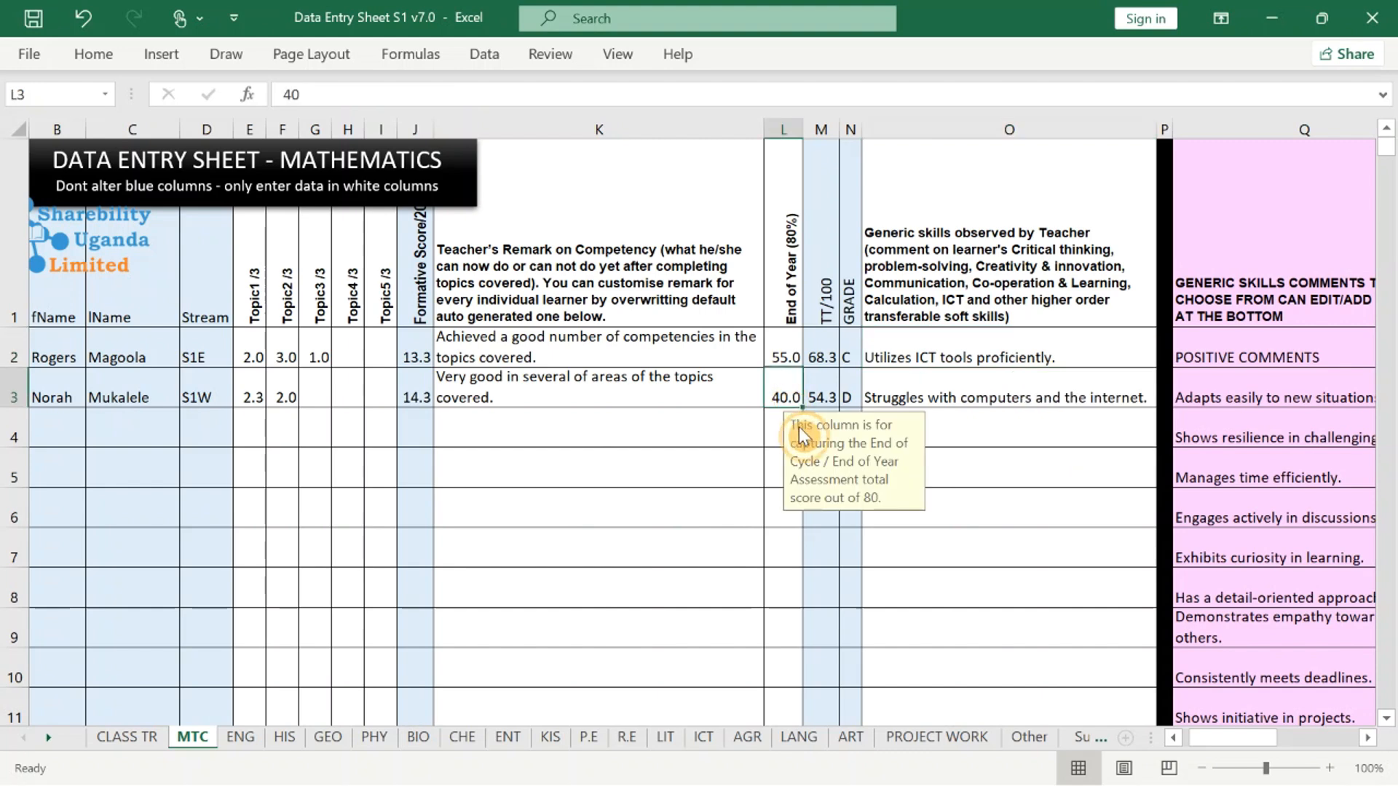
pyautogui.write('12')
pyautogui.click(692, 477)
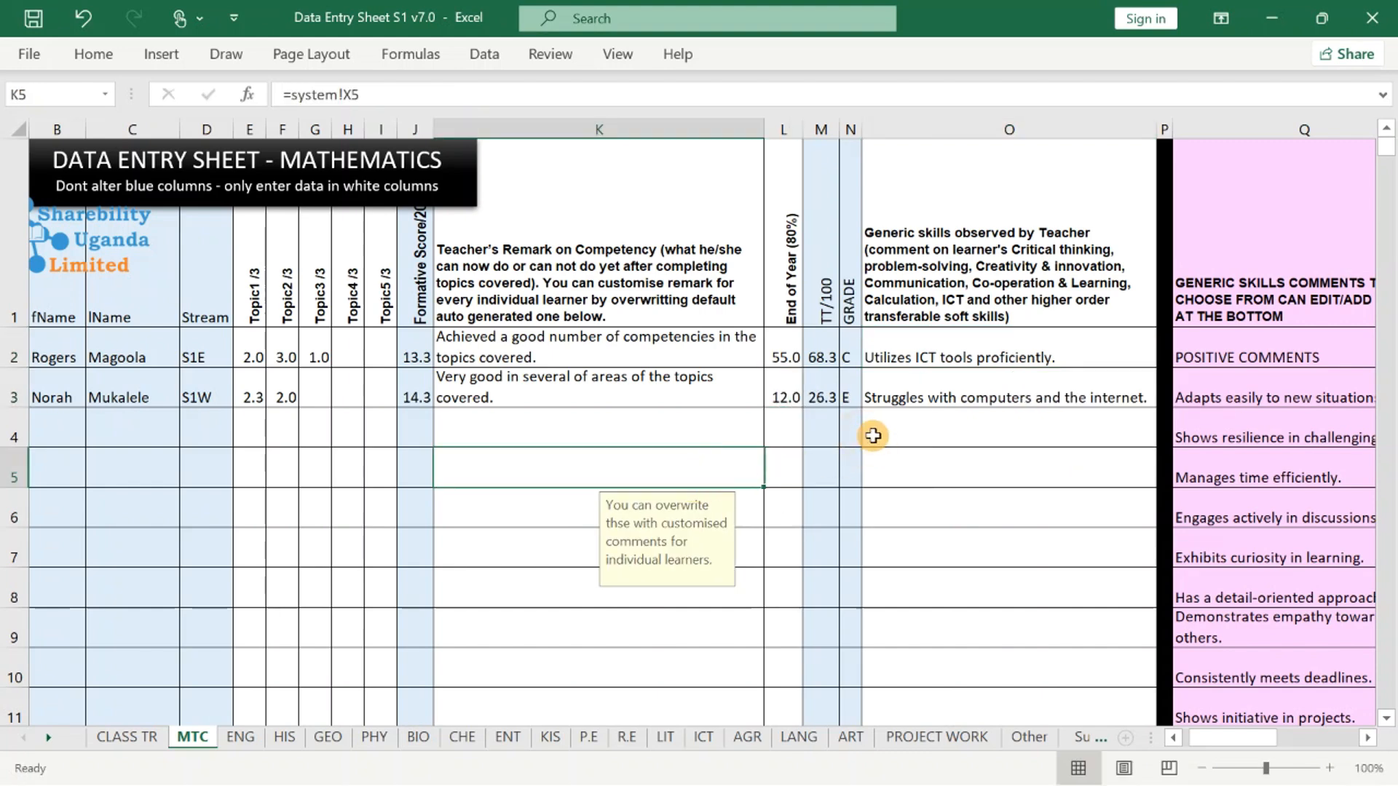
# Return to the Summary Sheet for printing and check the second learner's grades, average and Result in row 4.
pyautogui.click(53, 735)
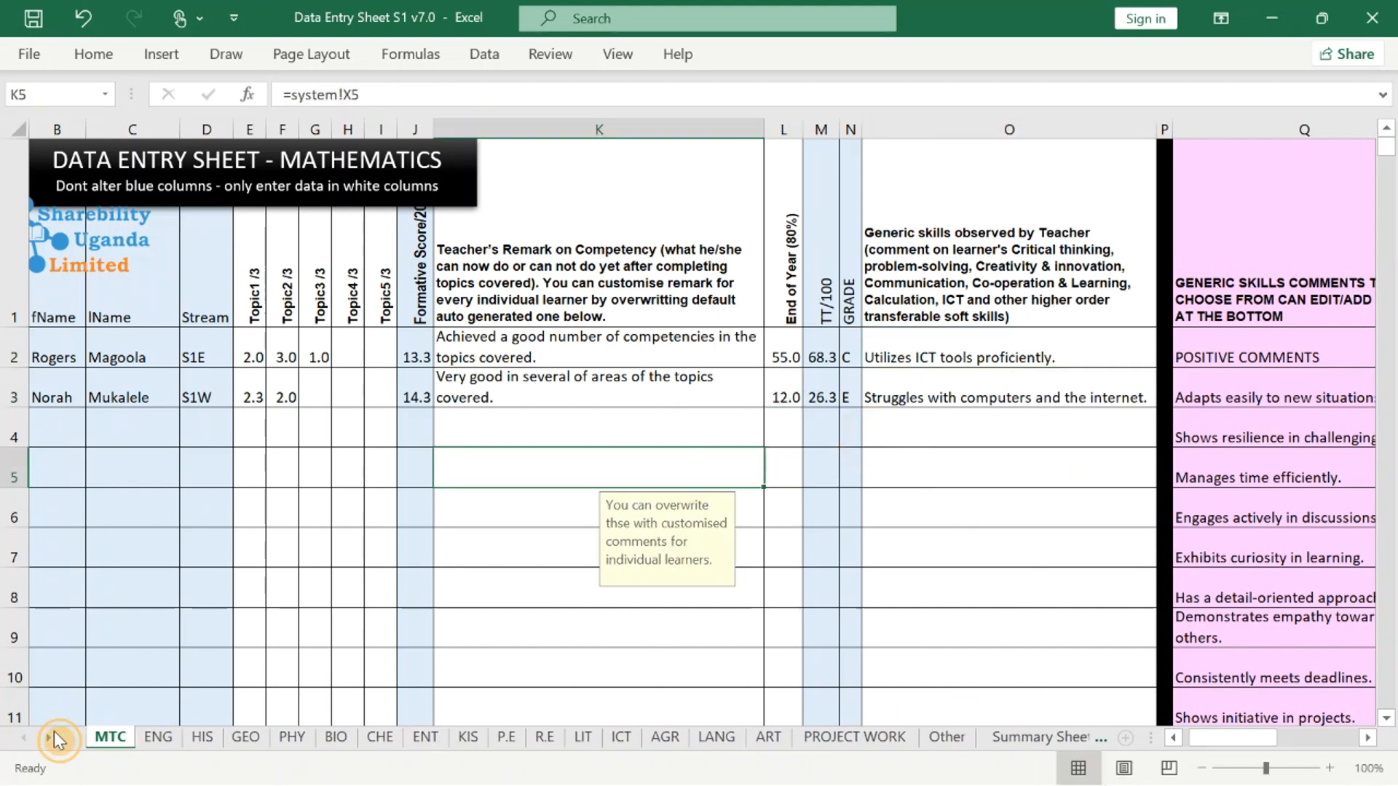
pyautogui.click(53, 736)
pyautogui.click(53, 735)
pyautogui.click(925, 730)
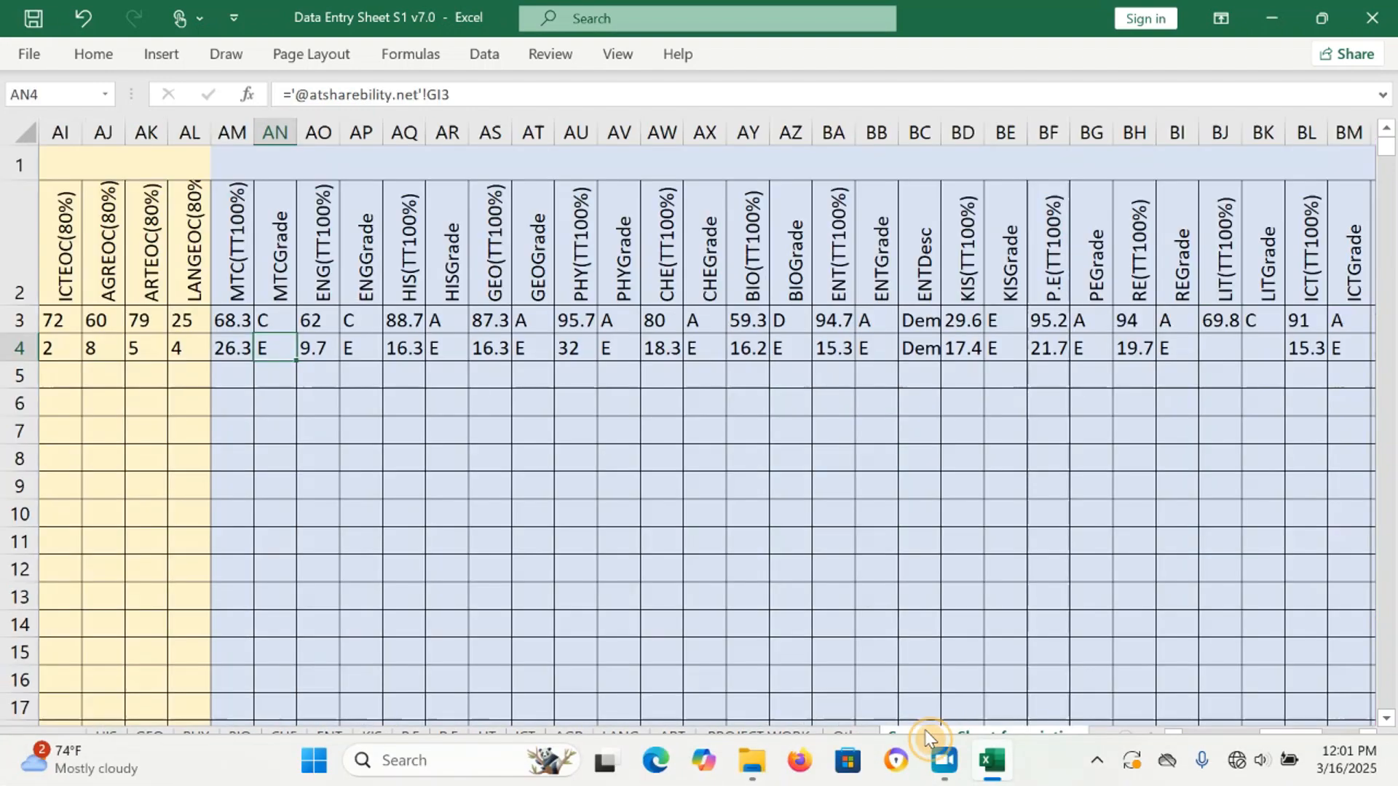
pyautogui.click(1342, 344)
pyautogui.press('Right')
pyautogui.press('Right')
pyautogui.press('Right')
pyautogui.press('Right')
pyautogui.press('Right')
pyautogui.press('Right')
pyautogui.press('Right')
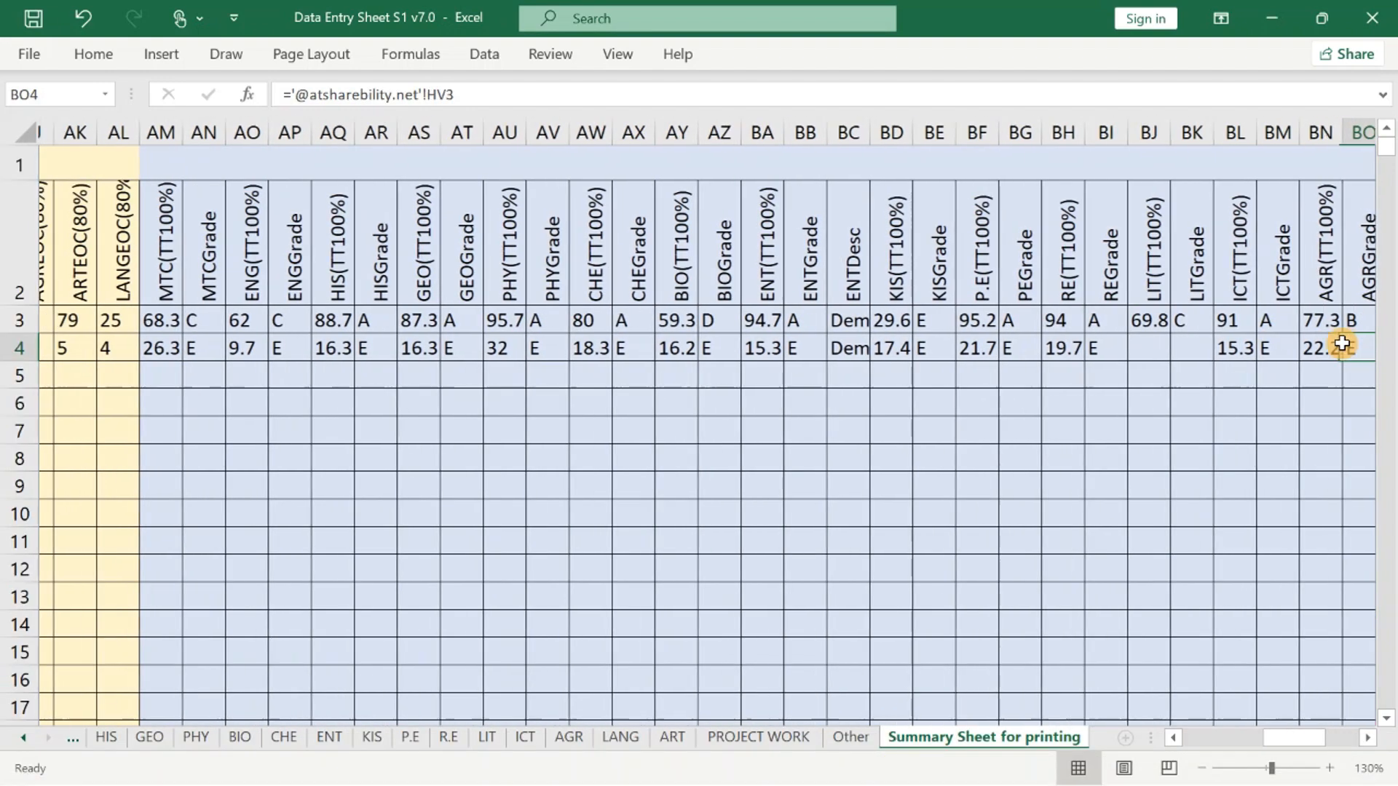
pyautogui.press('Right')
pyautogui.press('Right')
pyautogui.press('Right')
pyautogui.press('Right')
pyautogui.press('Right')
pyautogui.press('Right')
pyautogui.press('Right')
pyautogui.press('Right')
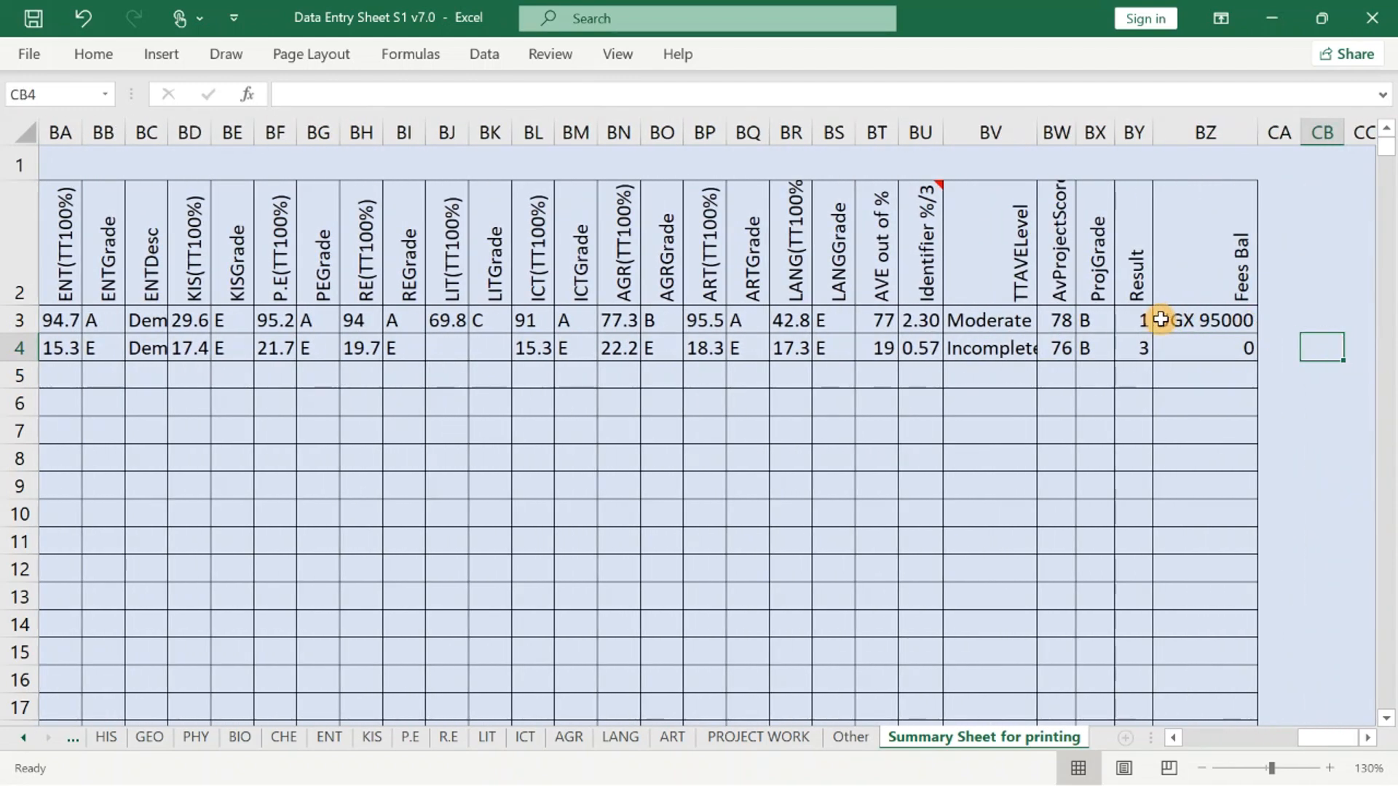
pyautogui.click(1125, 348)
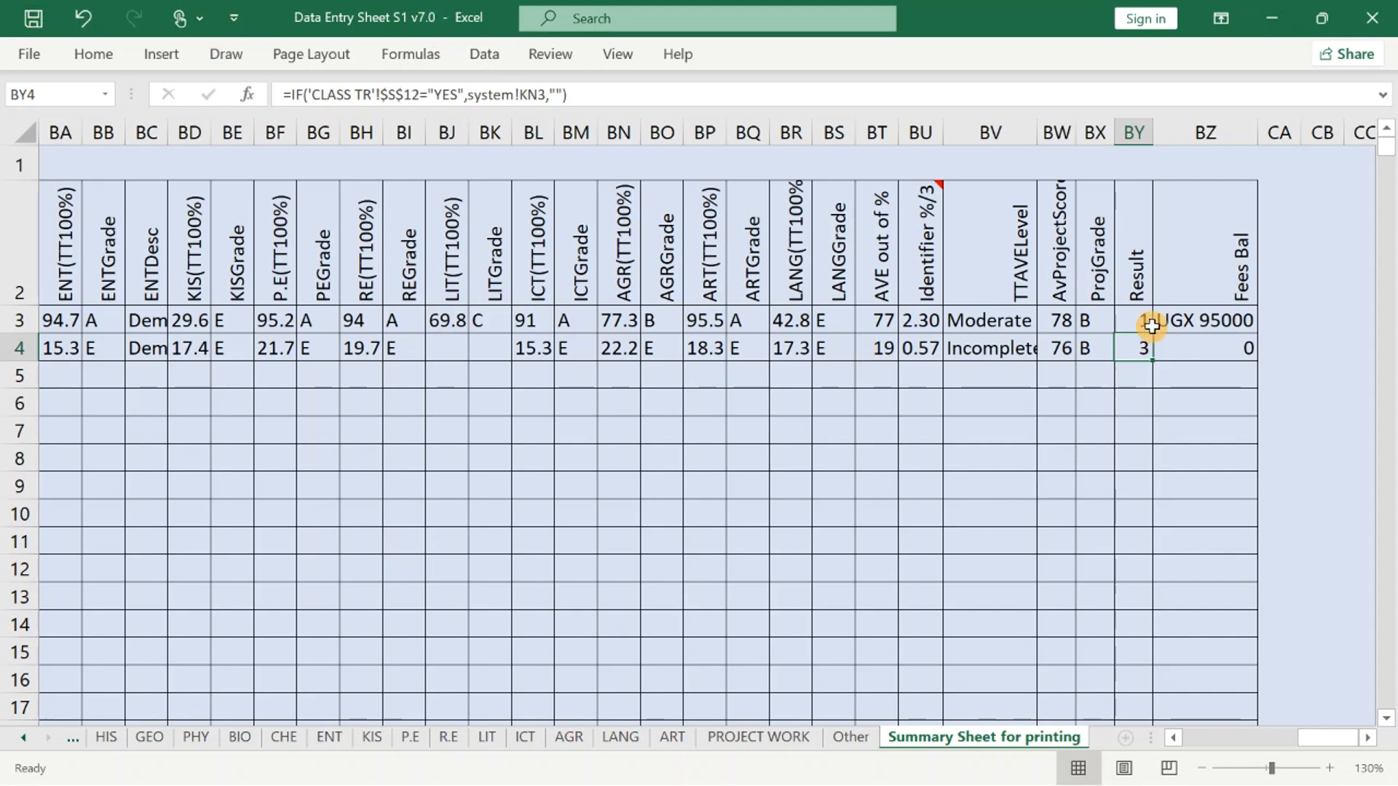
pyautogui.click(33, 133)
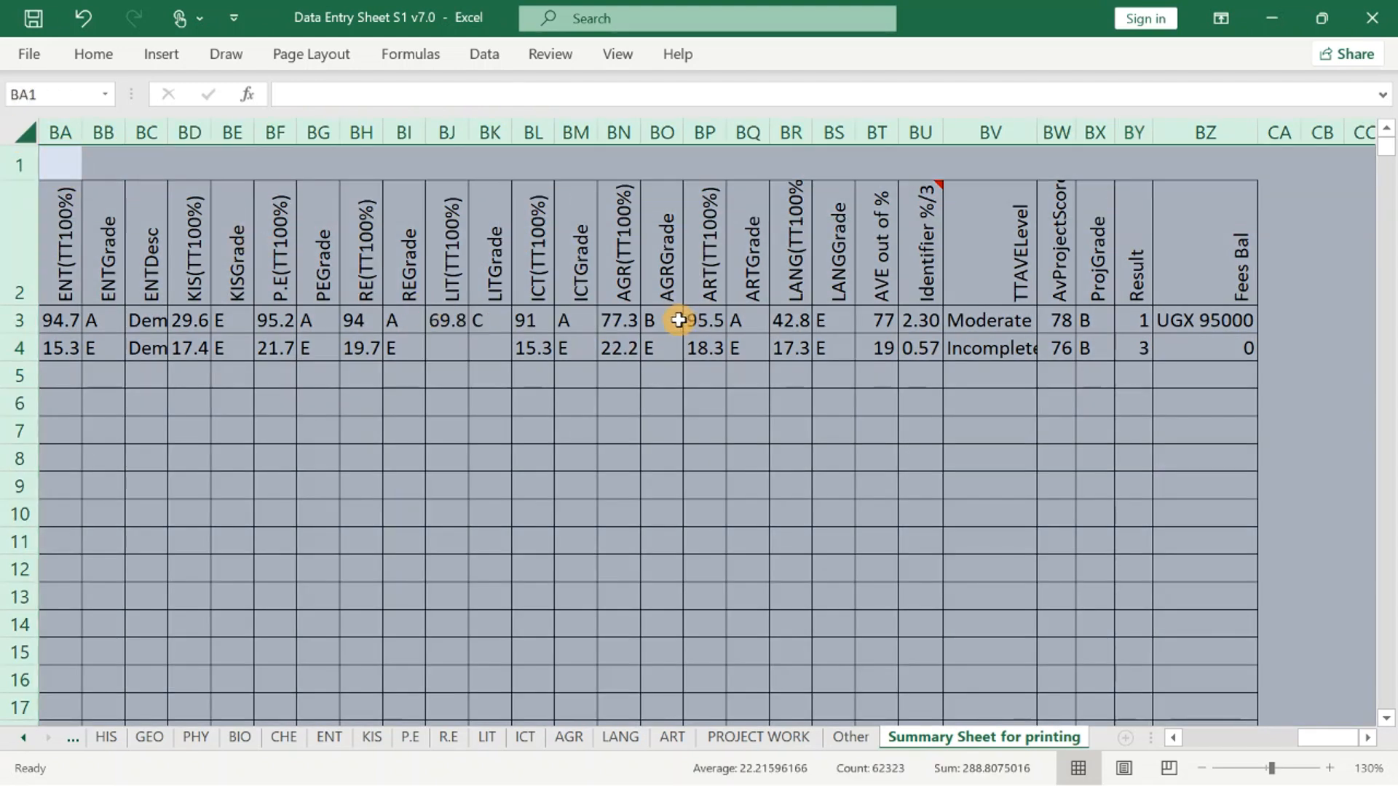
pyautogui.click(784, 376)
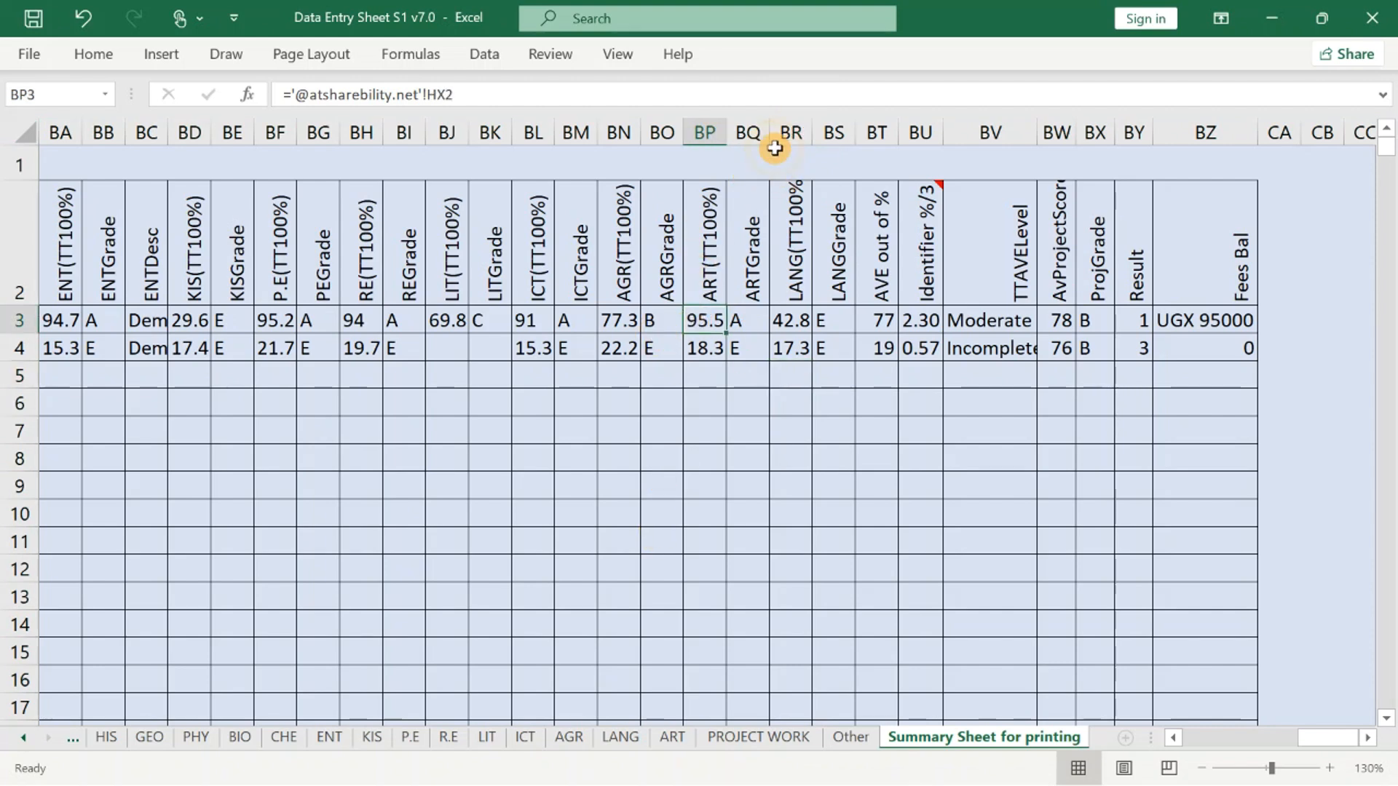
pyautogui.click(748, 132)
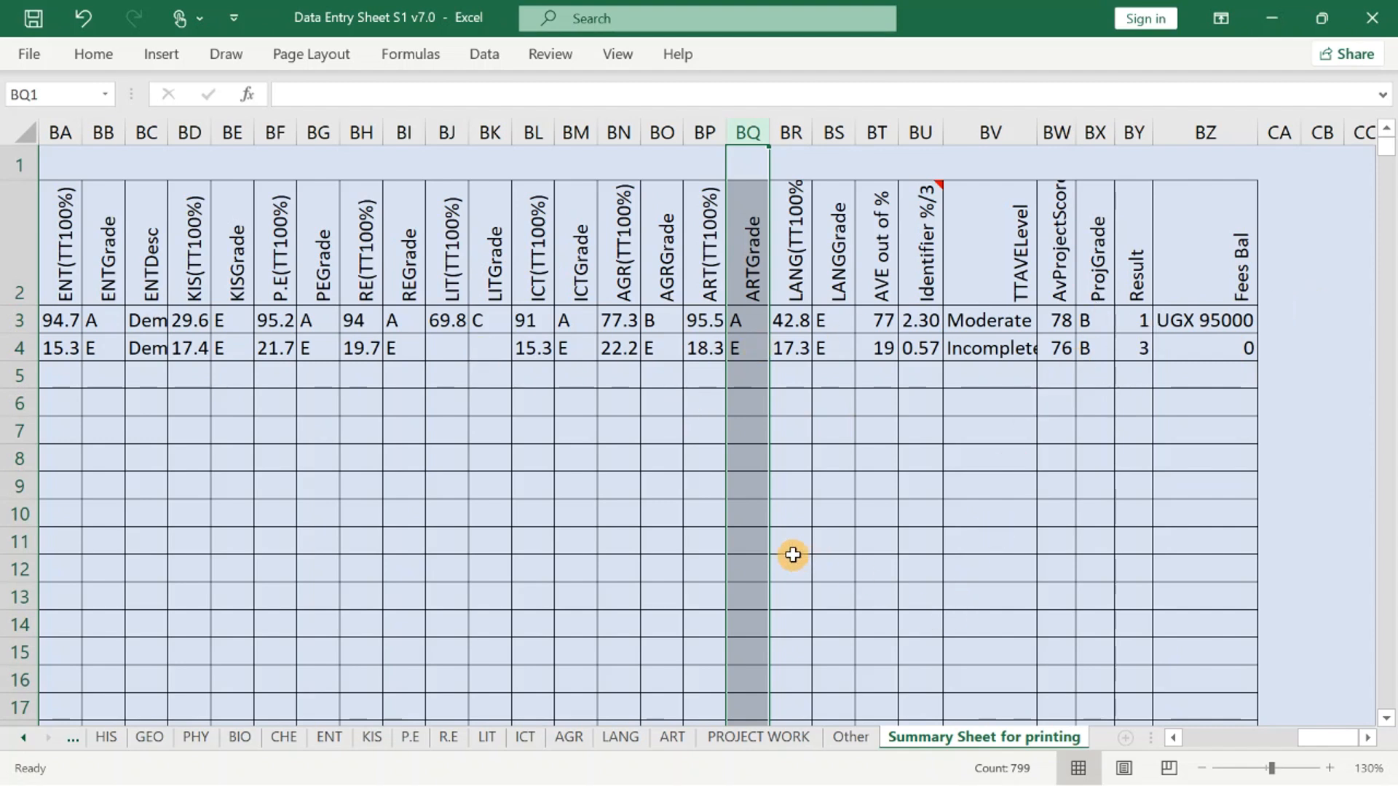
# Save the Data Entry Sheet S1 v7.0 workbook and close it.
pyautogui.click(33, 20)
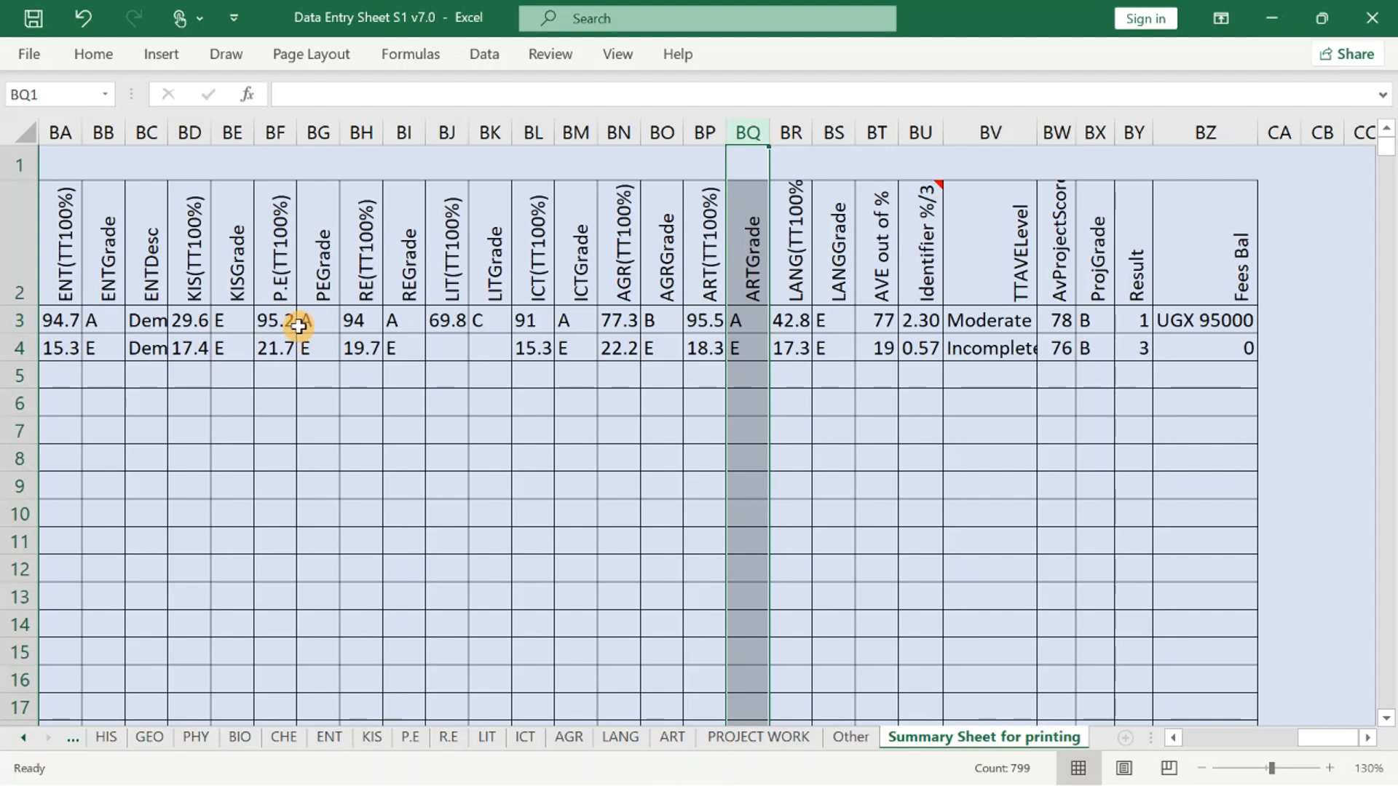
pyautogui.click(1373, 18)
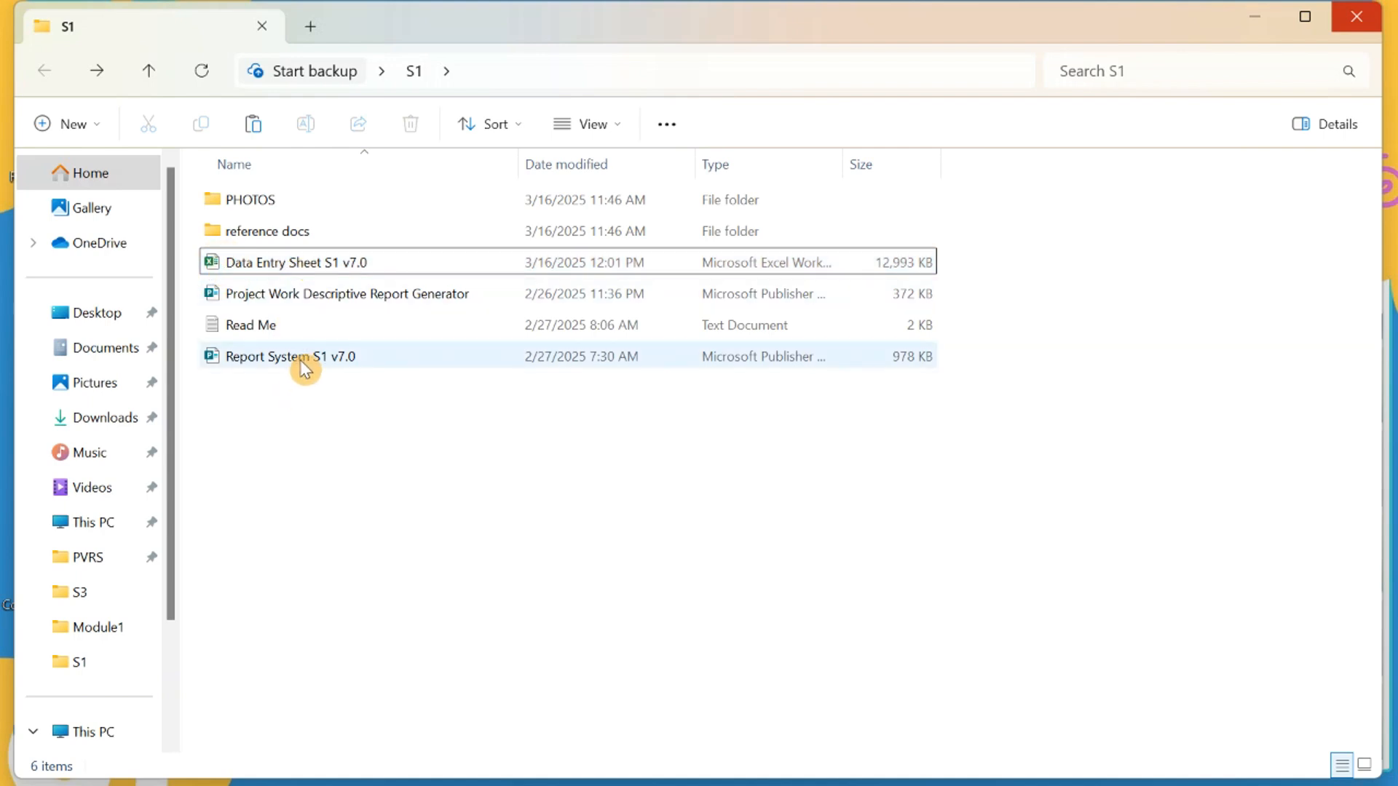
# Open the Report System S1 v7.0 publication, allow access to its external data and choose to reconnect to the data source.
pyautogui.click(315, 415)
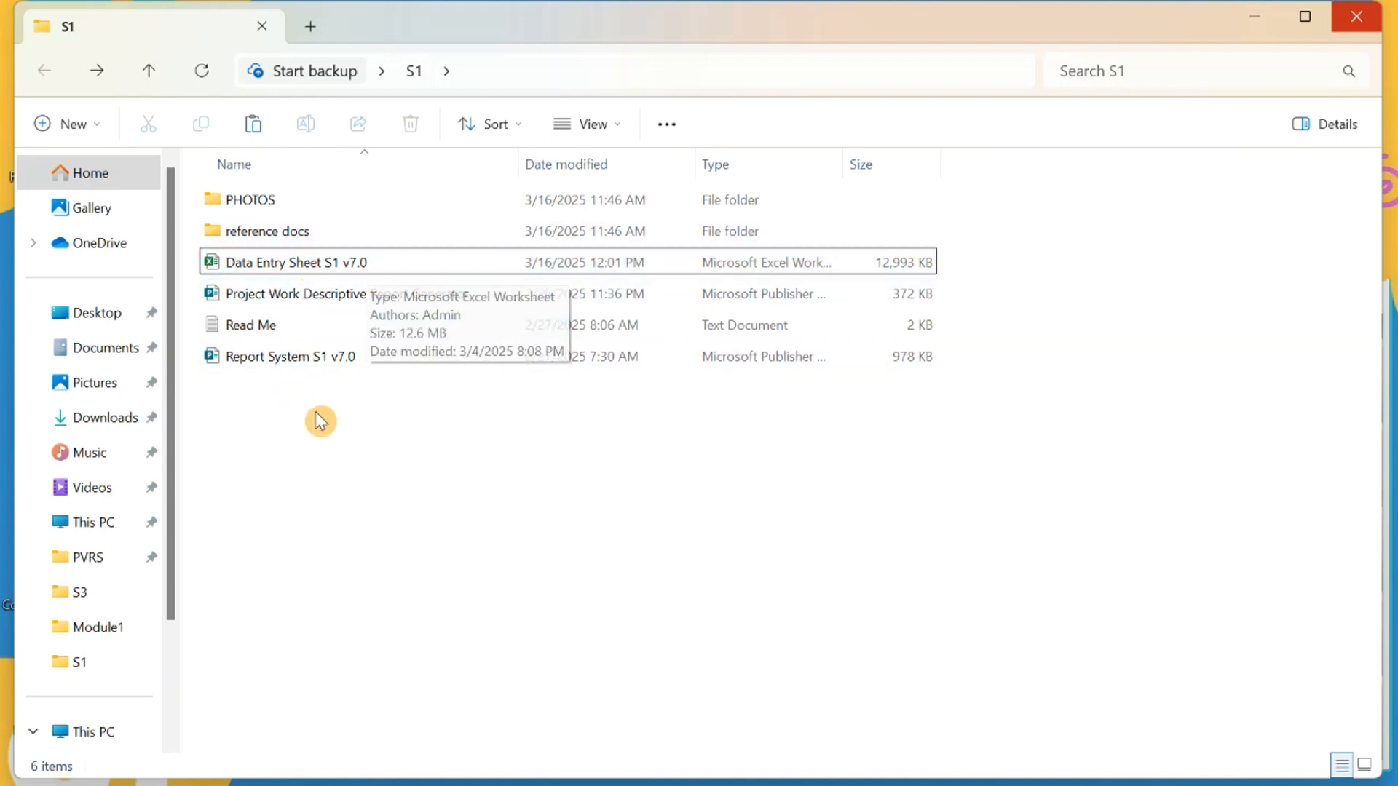
pyautogui.click(304, 363)
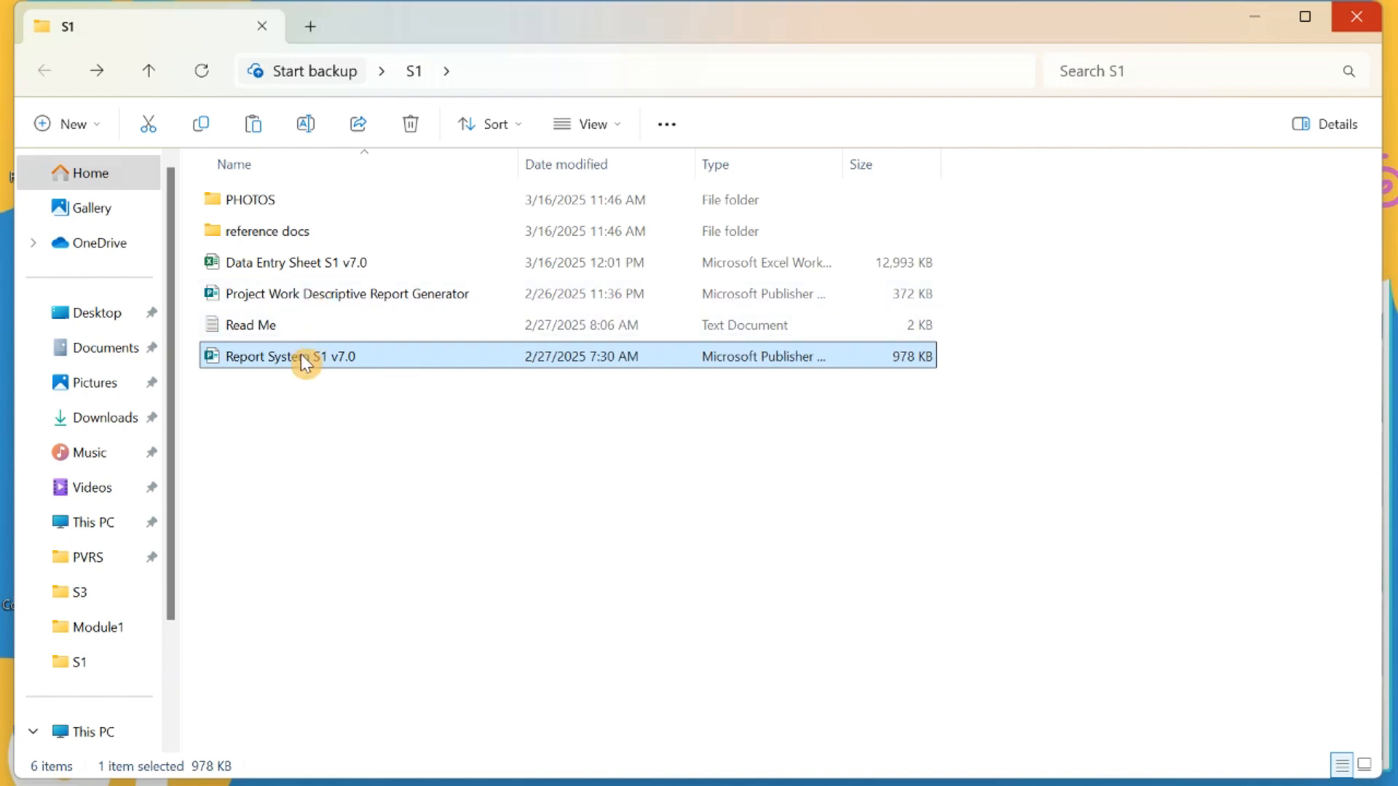
pyautogui.doubleClick(304, 356)
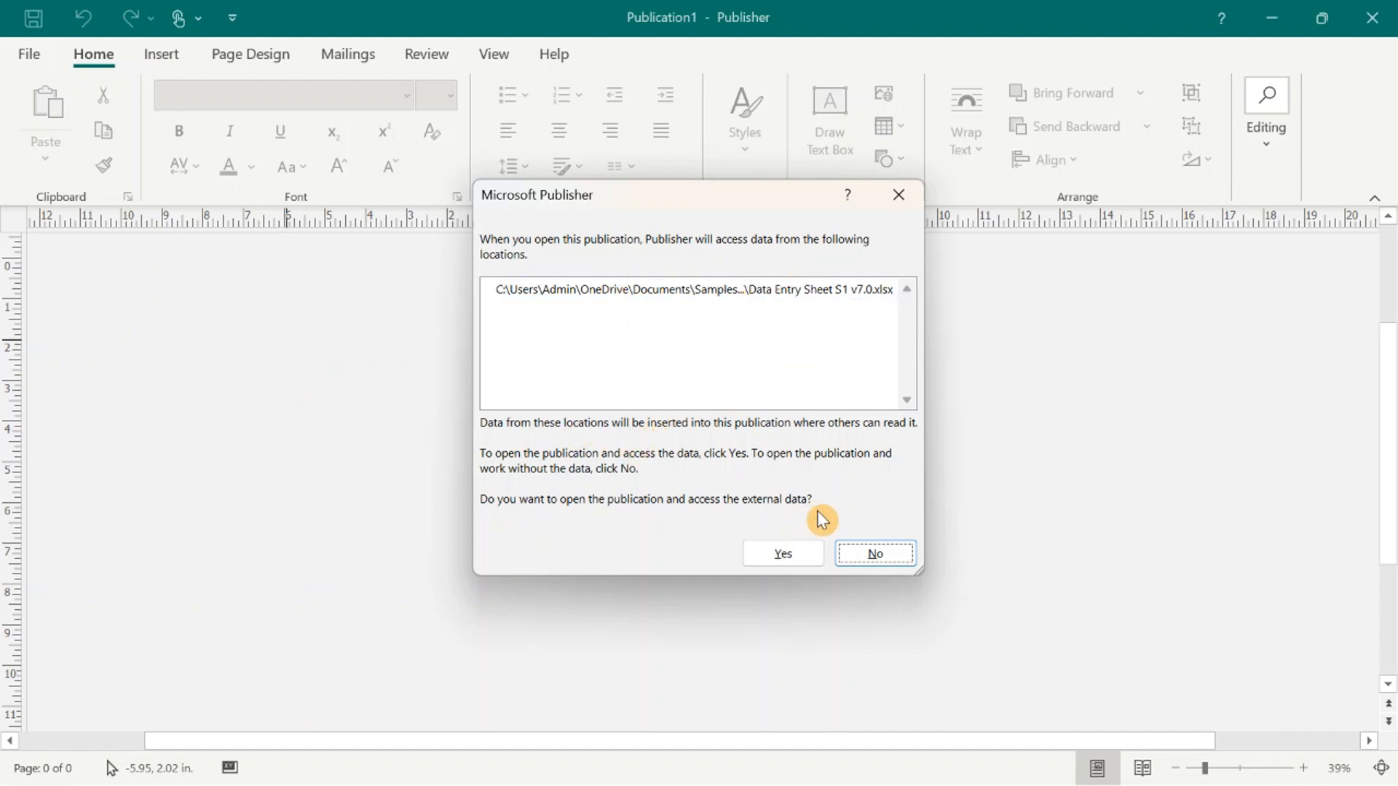
pyautogui.click(787, 553)
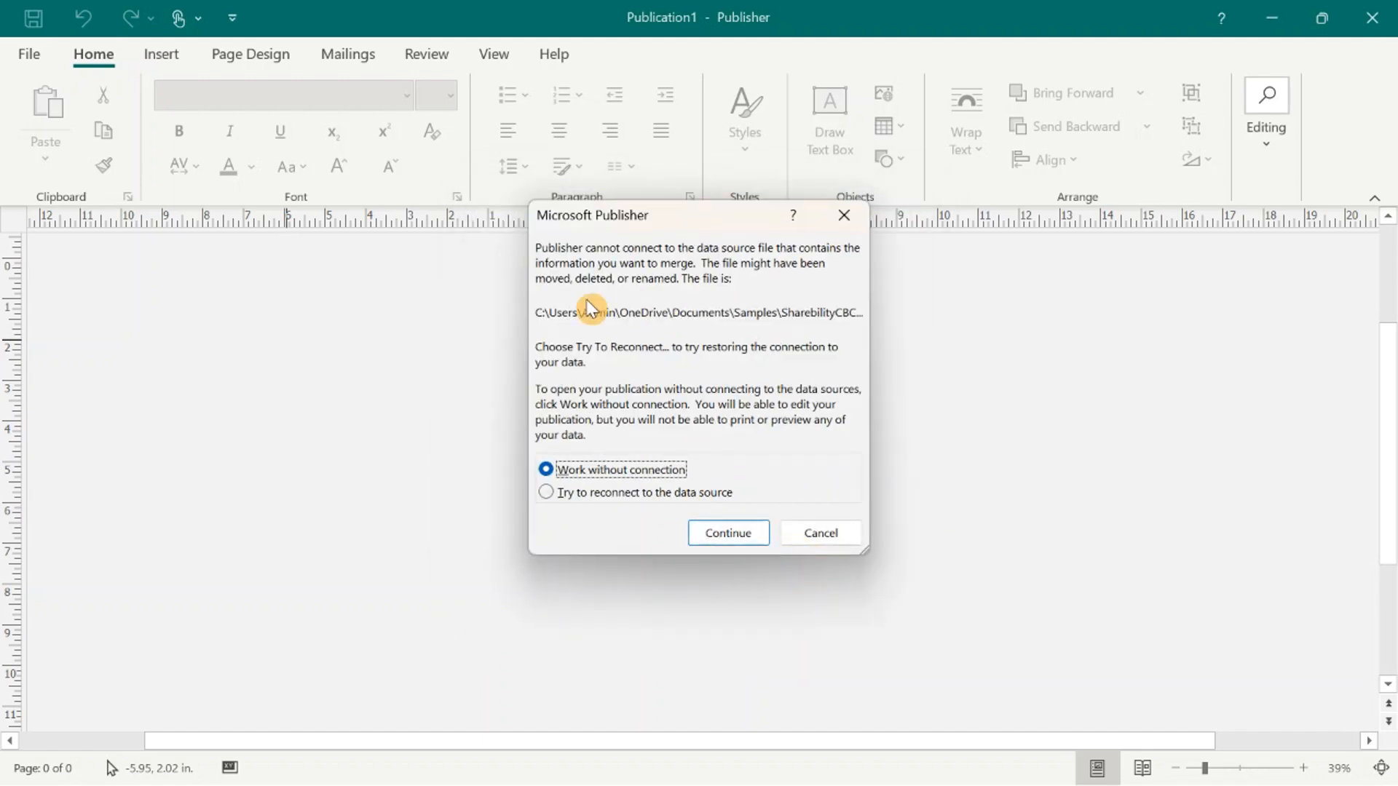
pyautogui.click(613, 498)
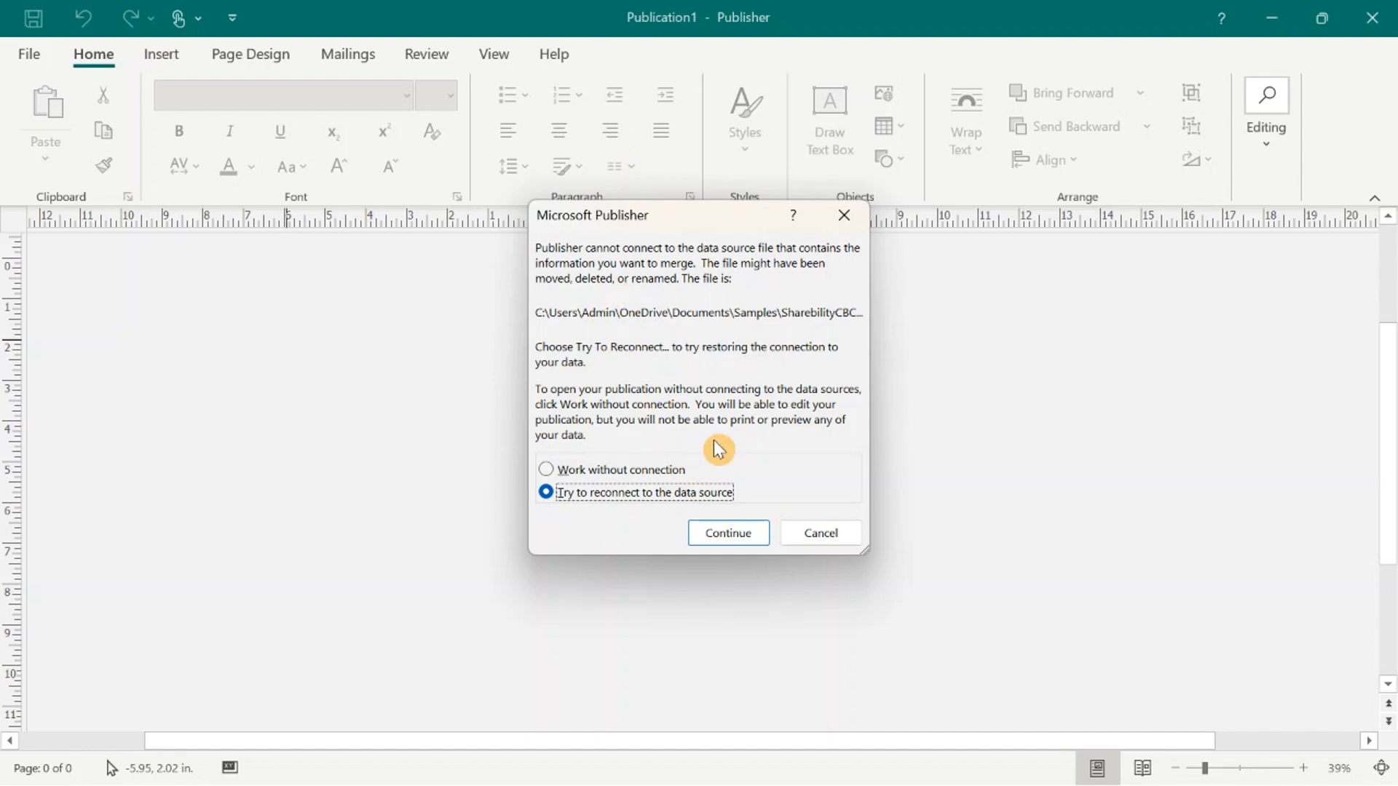
pyautogui.click(727, 535)
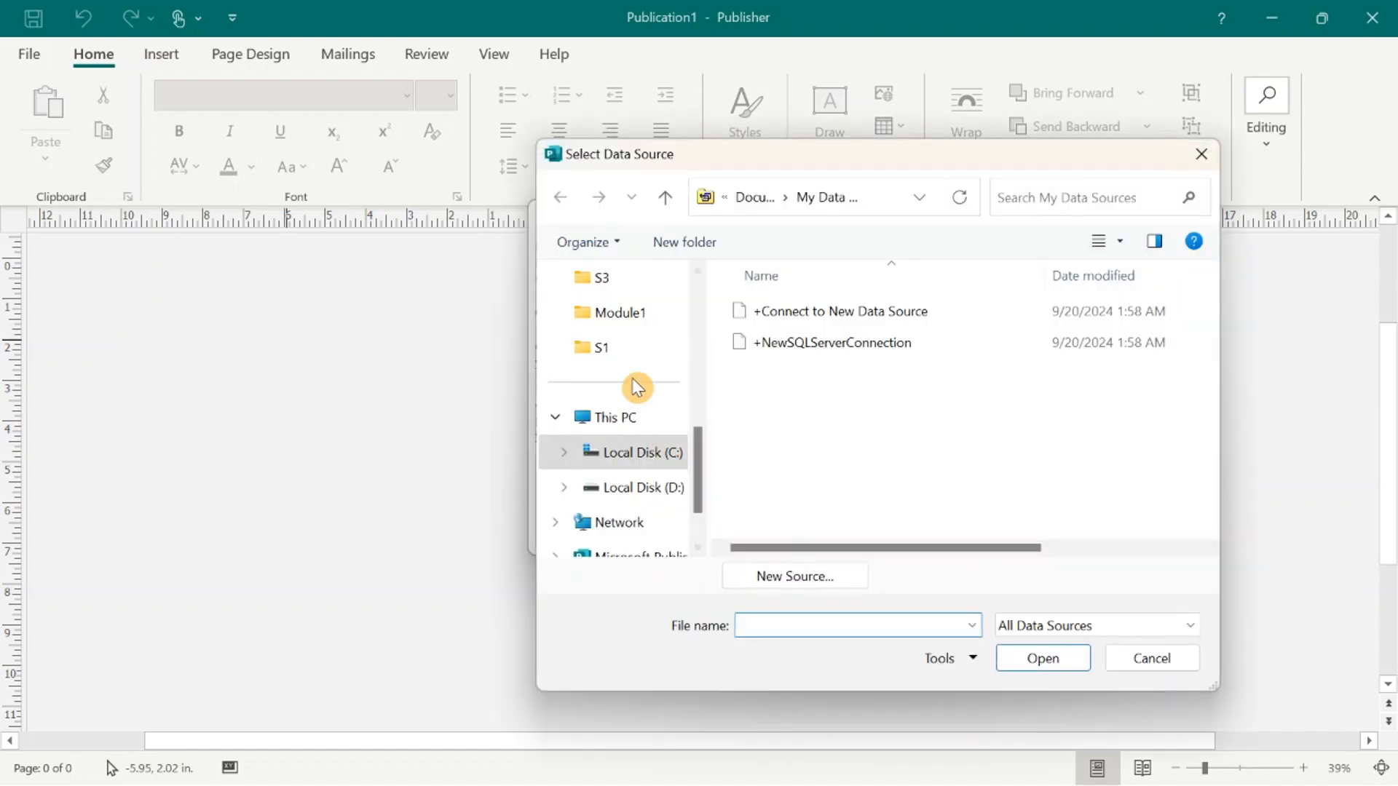
# Choose Data Entry Sheet S1 v7.0 from the S1 folder on the Desktop as the publication's data source.
pyautogui.moveTo(696, 468); pyautogui.dragTo(693, 312)
pyautogui.click(672, 412)
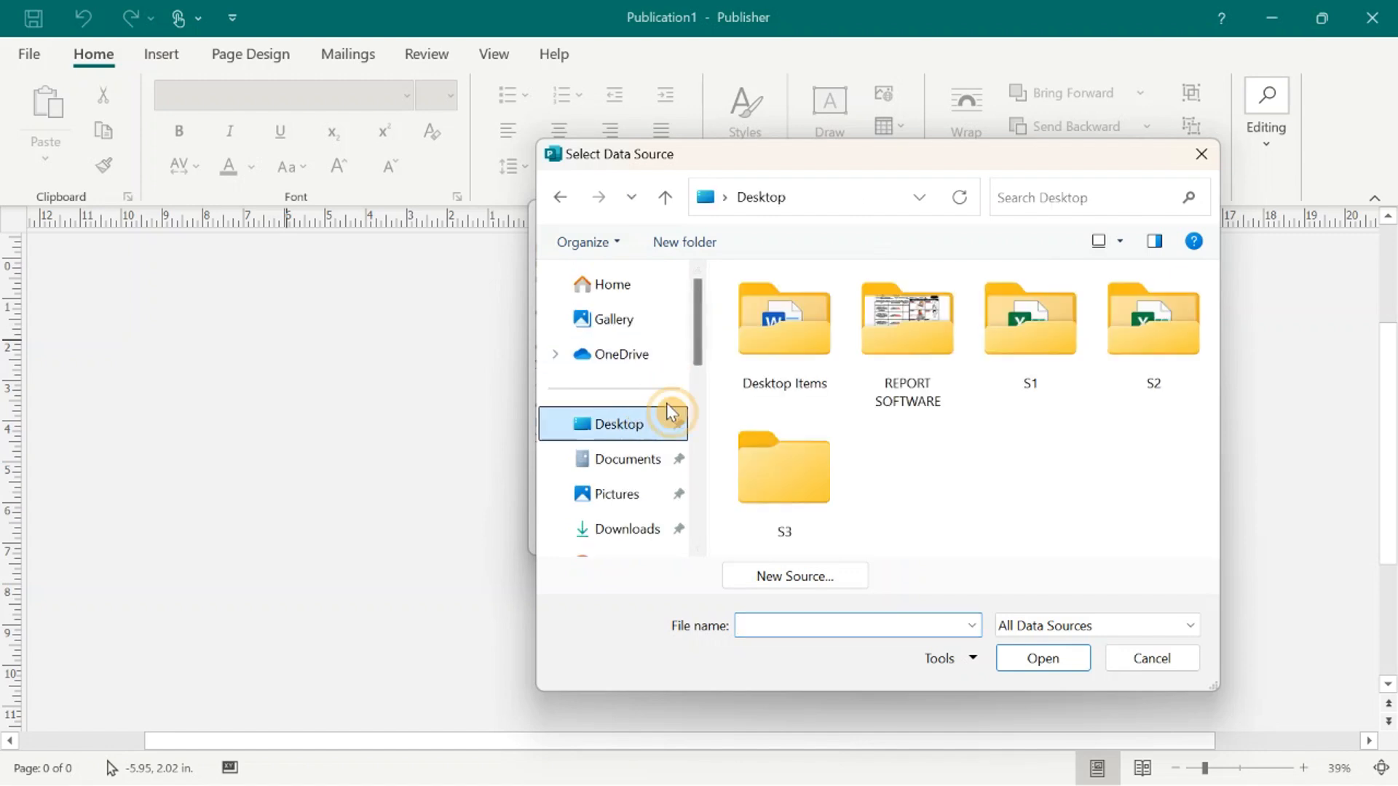
pyautogui.click(911, 369)
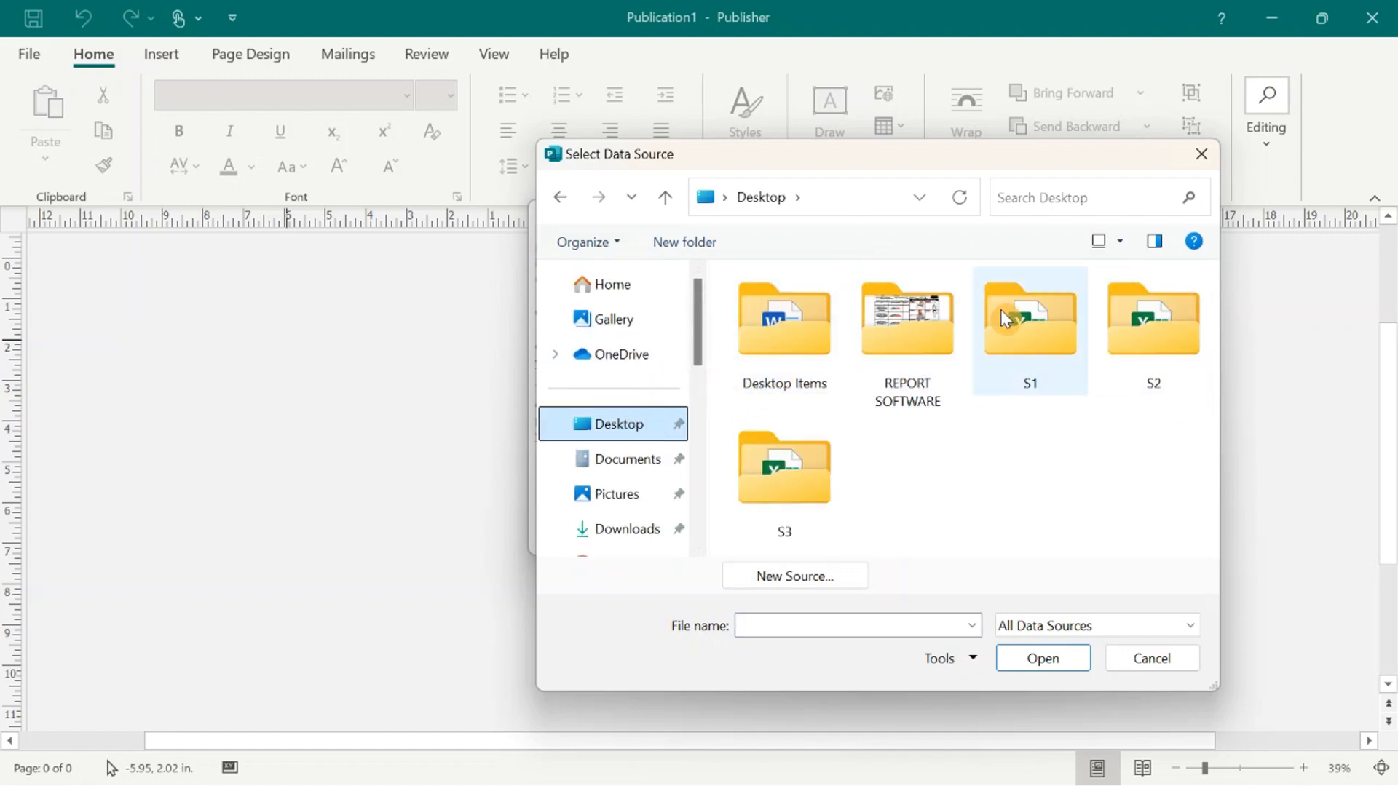
pyautogui.doubleClick(1047, 343)
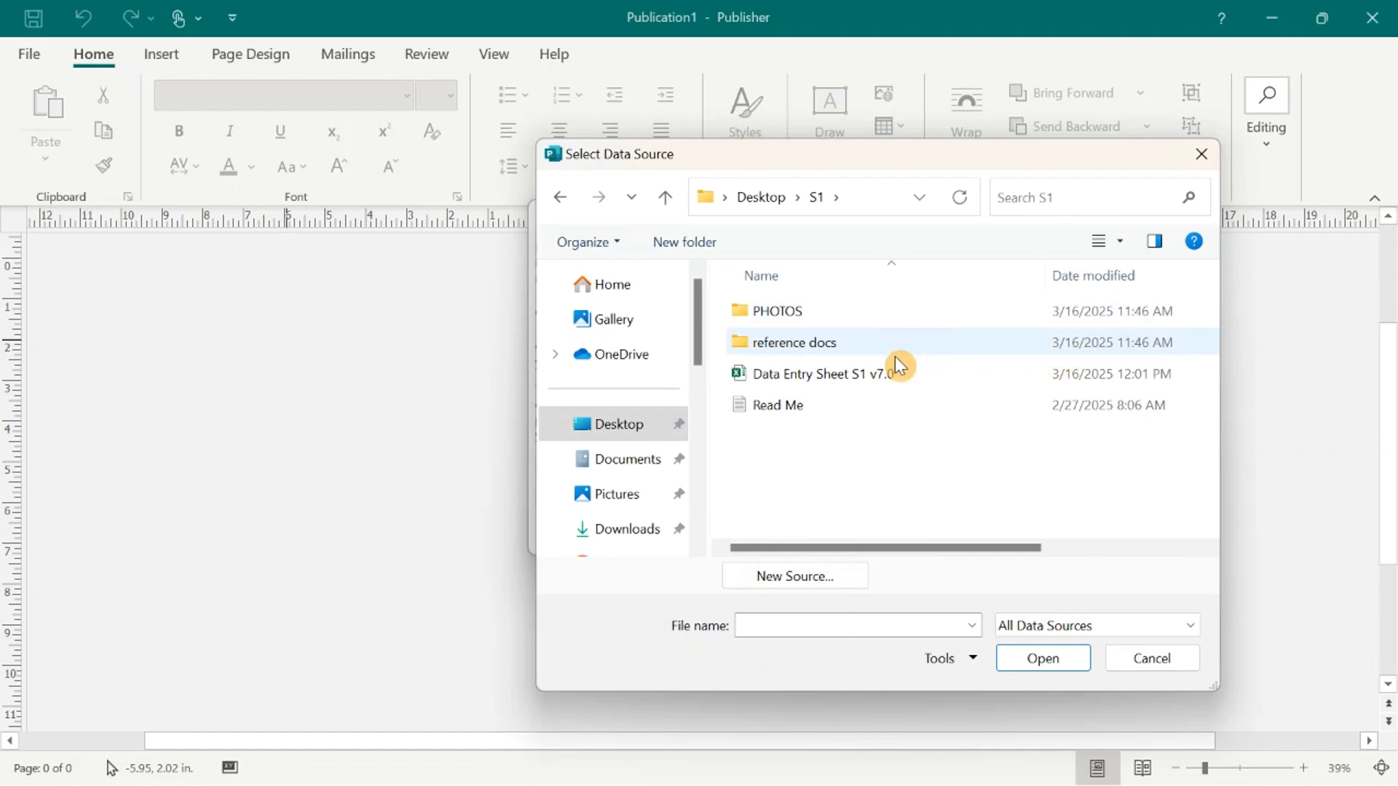
pyautogui.click(893, 379)
pyautogui.click(1054, 663)
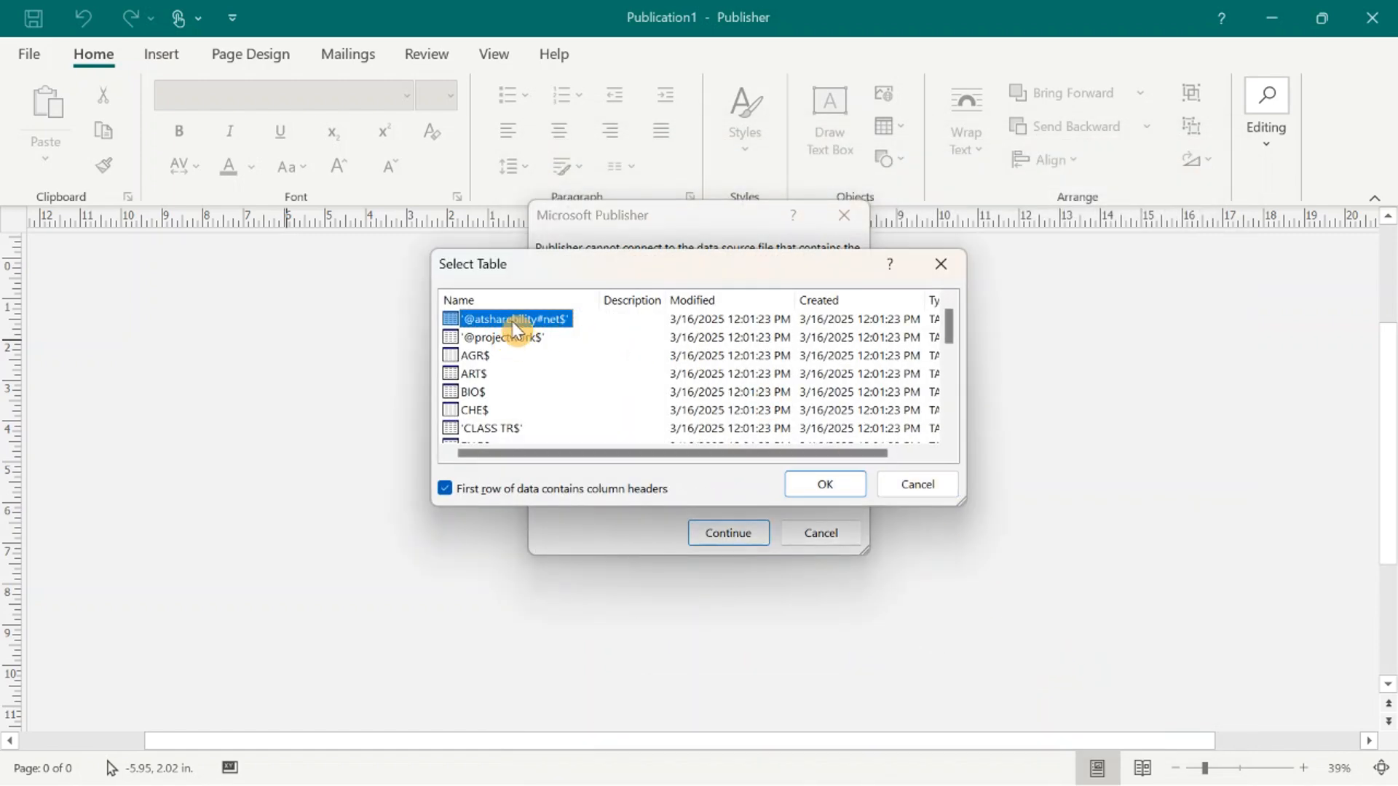
pyautogui.click(512, 340)
pyautogui.click(528, 320)
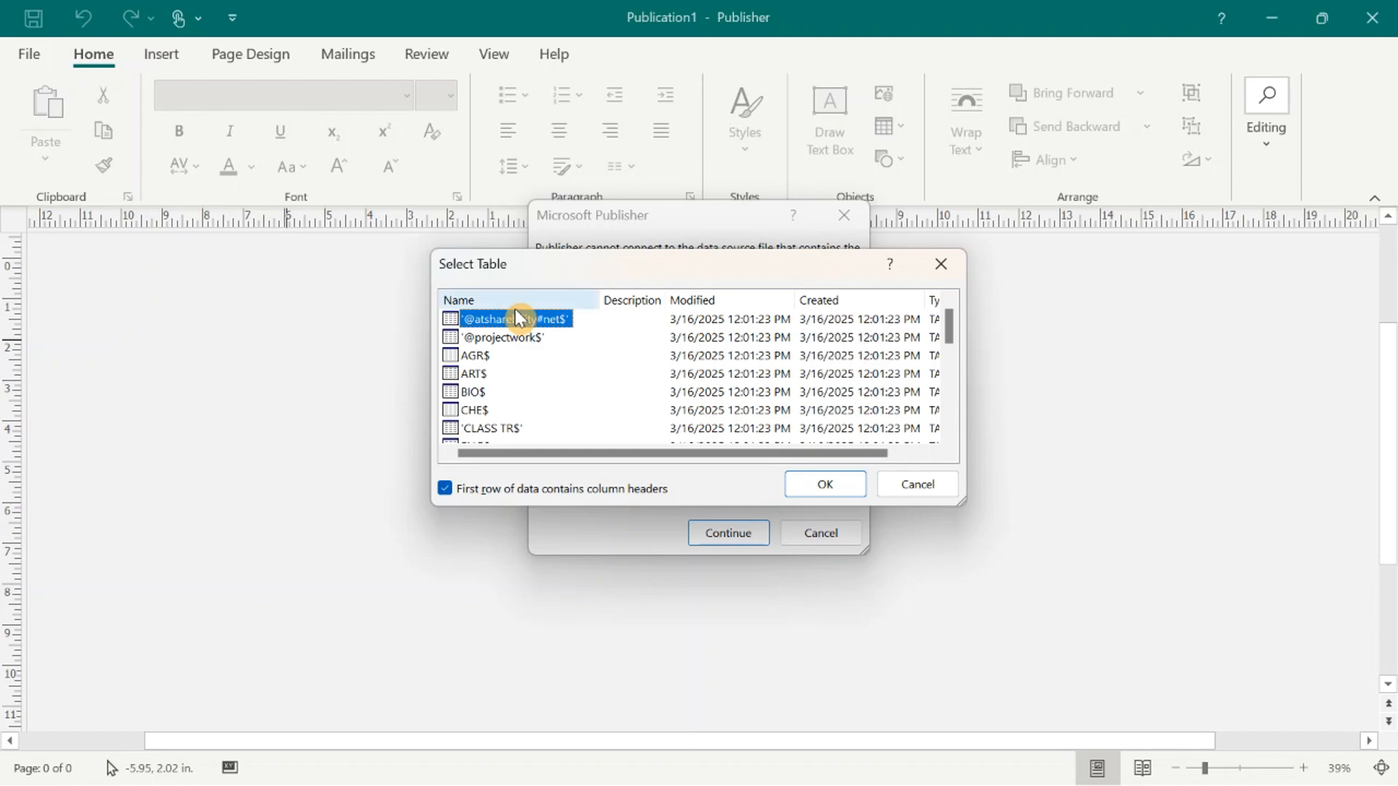
pyautogui.click(520, 340)
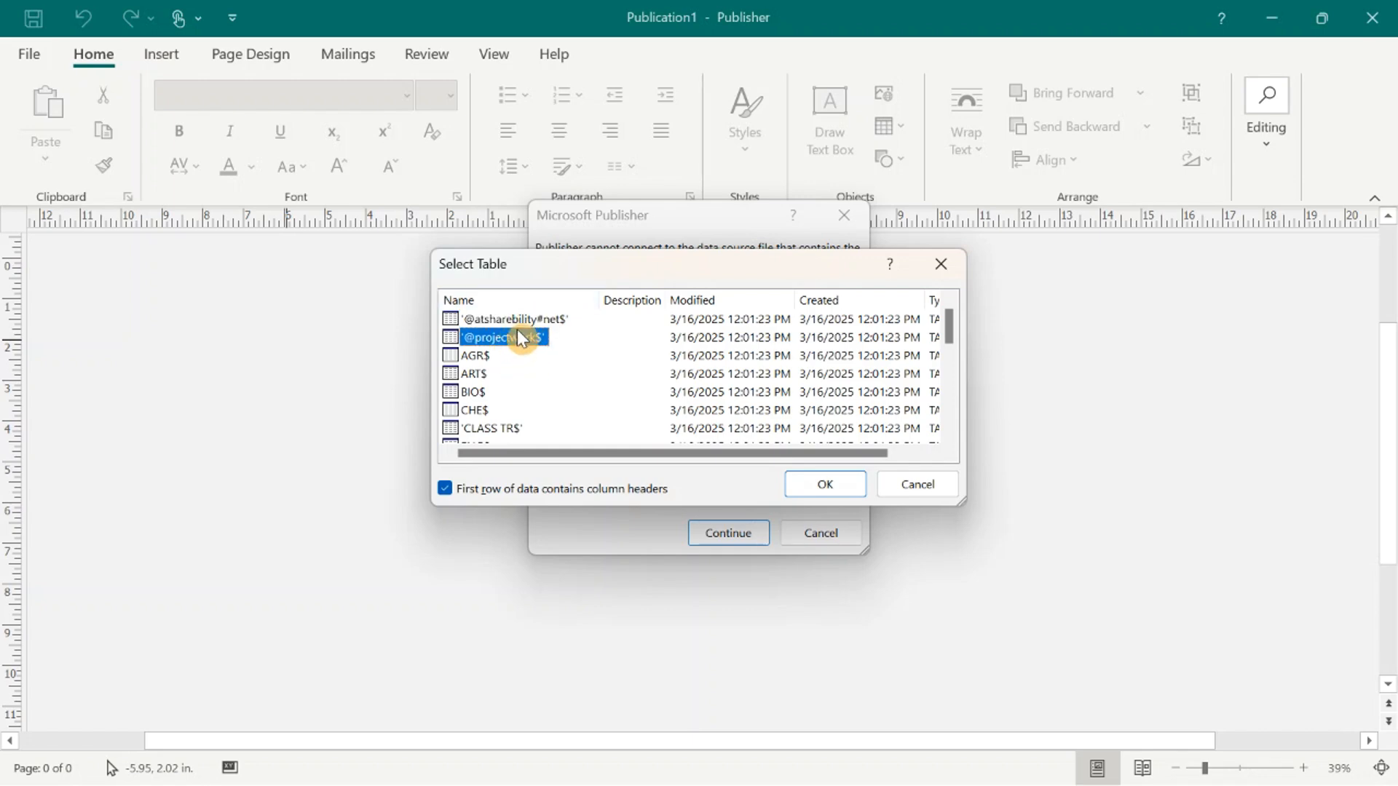
pyautogui.click(529, 321)
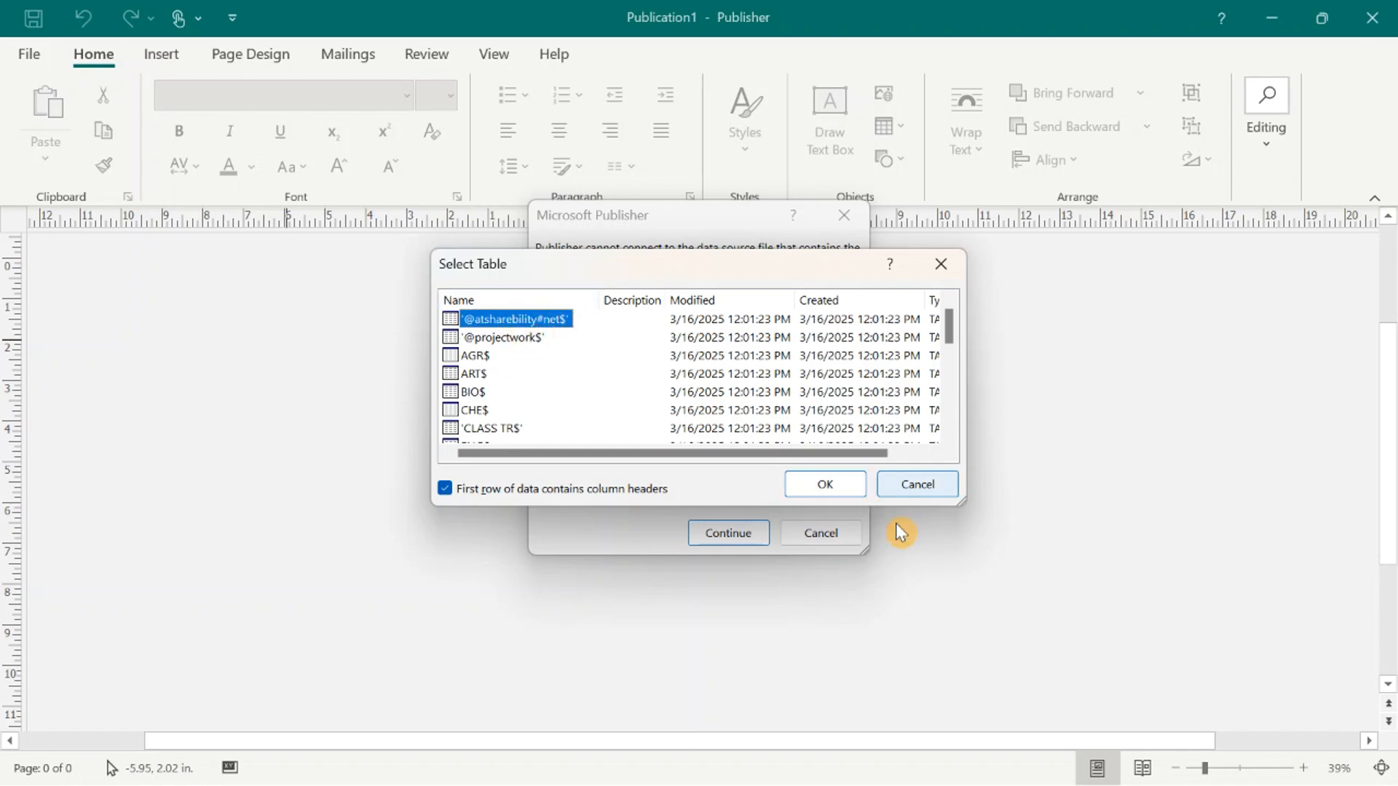
pyautogui.click(844, 486)
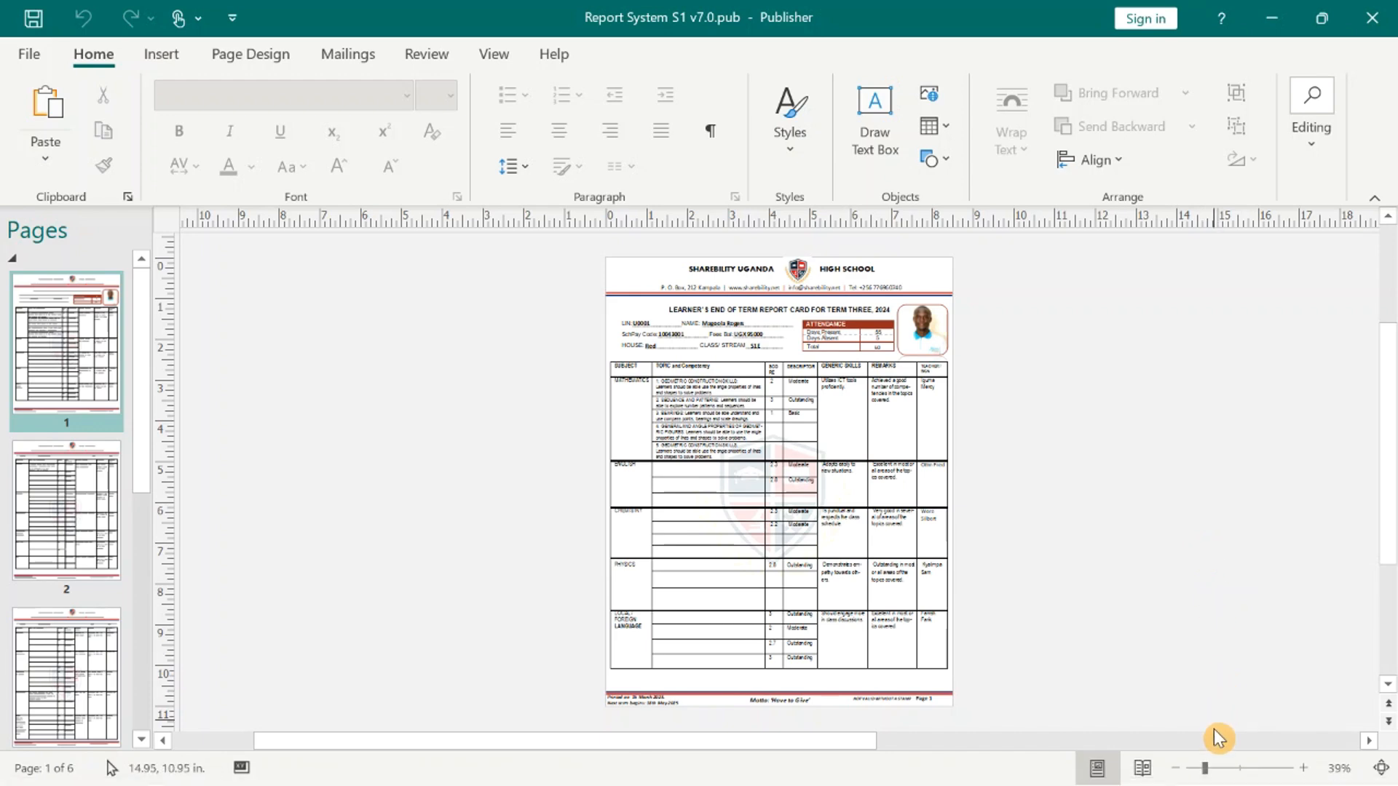
# Examine the learner details, attendance and subject table on page 1 of the report card at 70% zoom.
pyautogui.click(1228, 770)
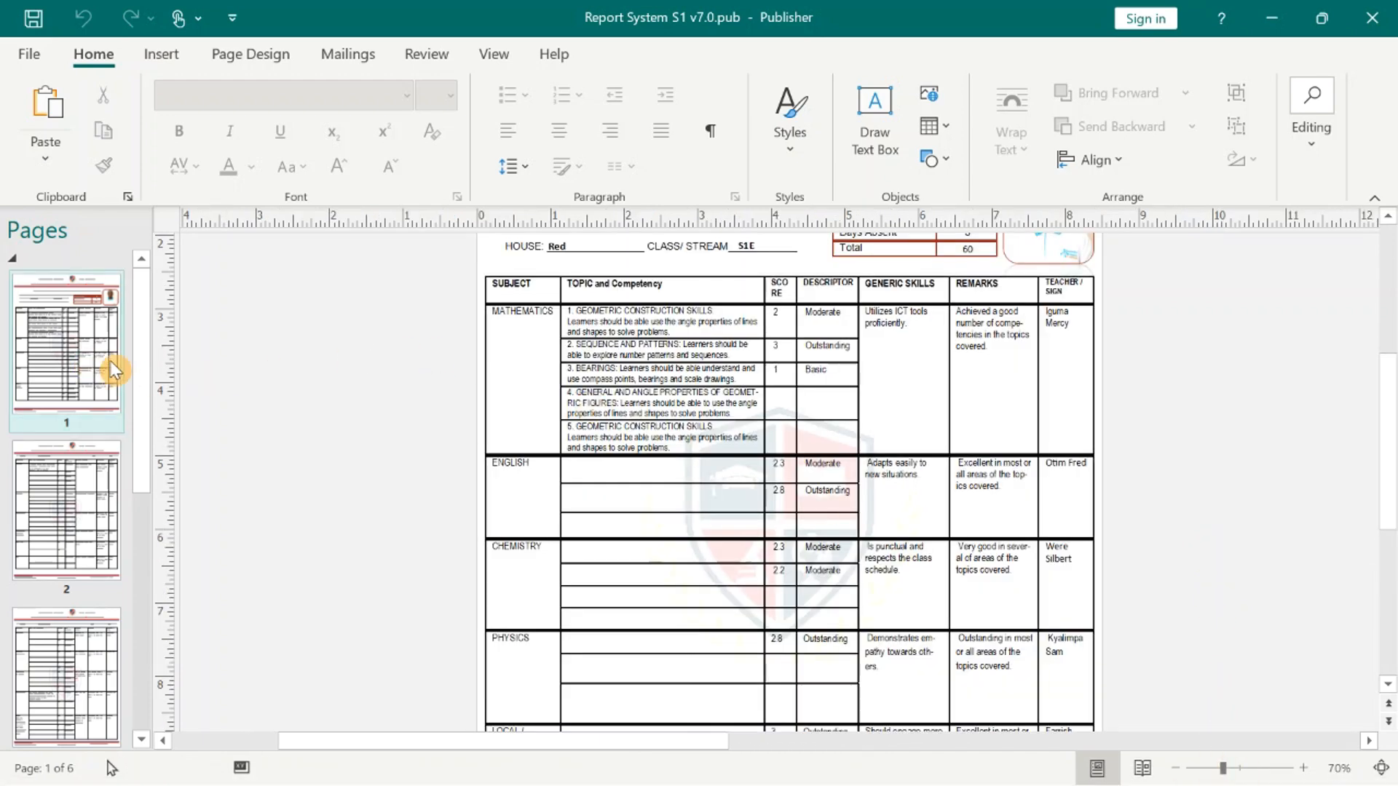
pyautogui.scroll(2, 1179, 415)
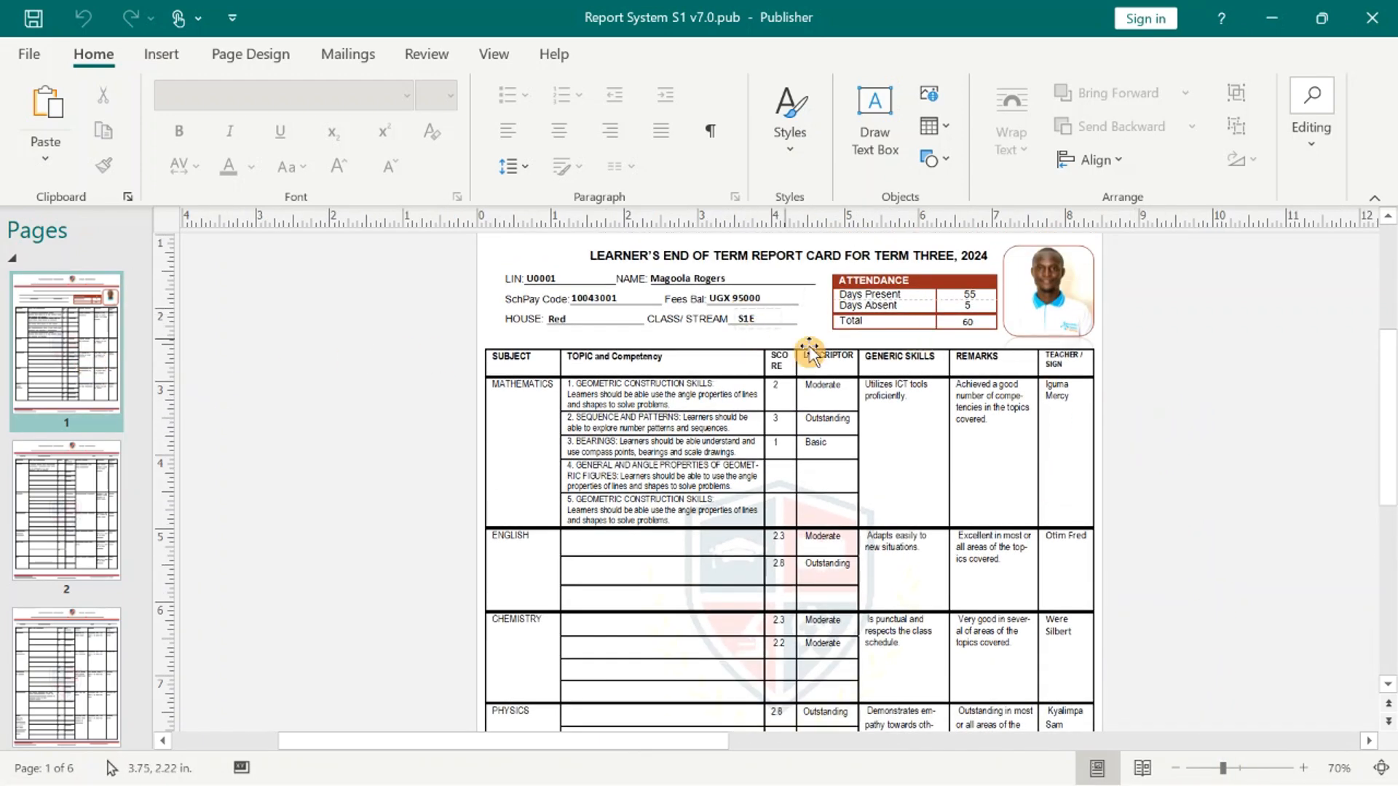
# Examine the topics, scores, descriptors, generic skills and remarks for Mathematics and English in the page 1 subject table.
pyautogui.scroll(-2, 844, 357)
pyautogui.scroll(2, 830, 379)
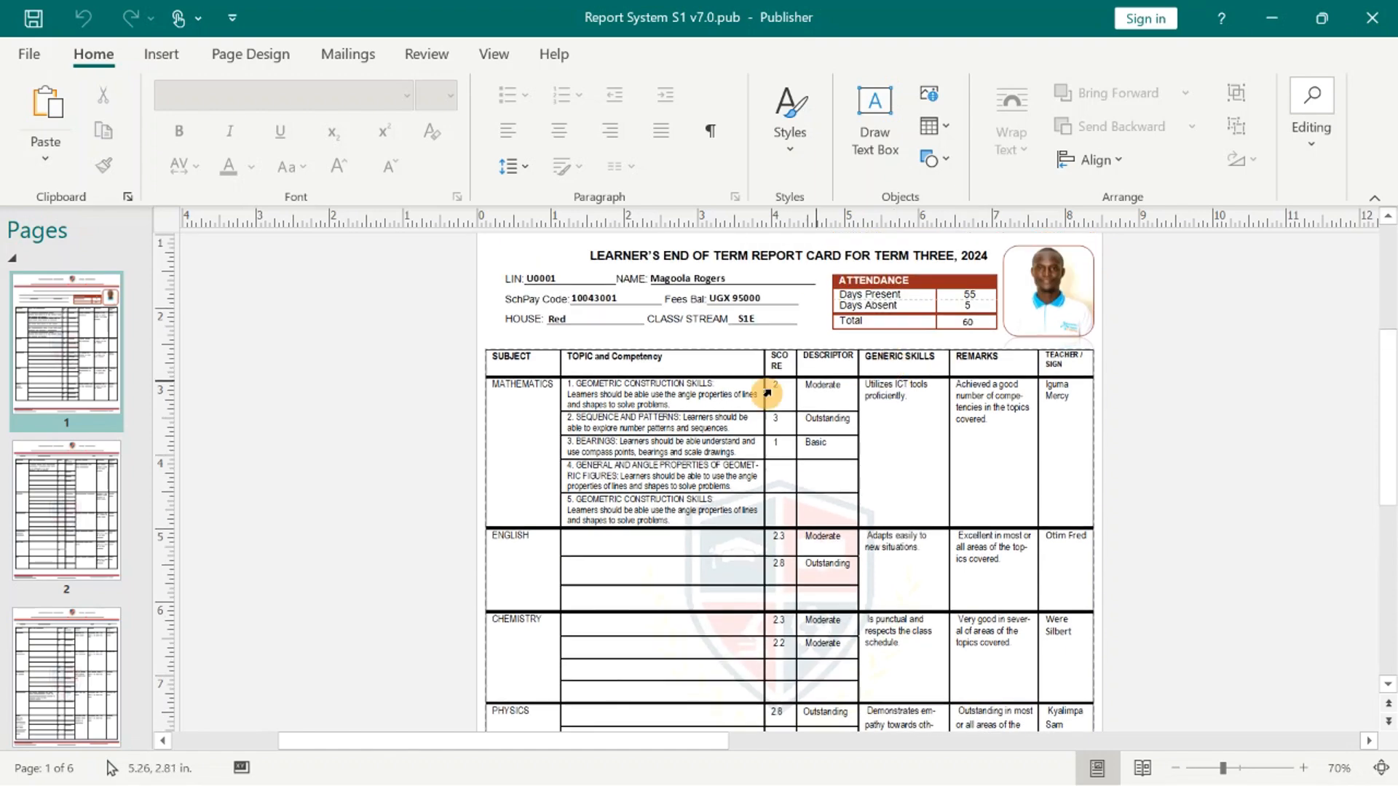
pyautogui.click(607, 380)
pyautogui.scroll(4, 616, 373)
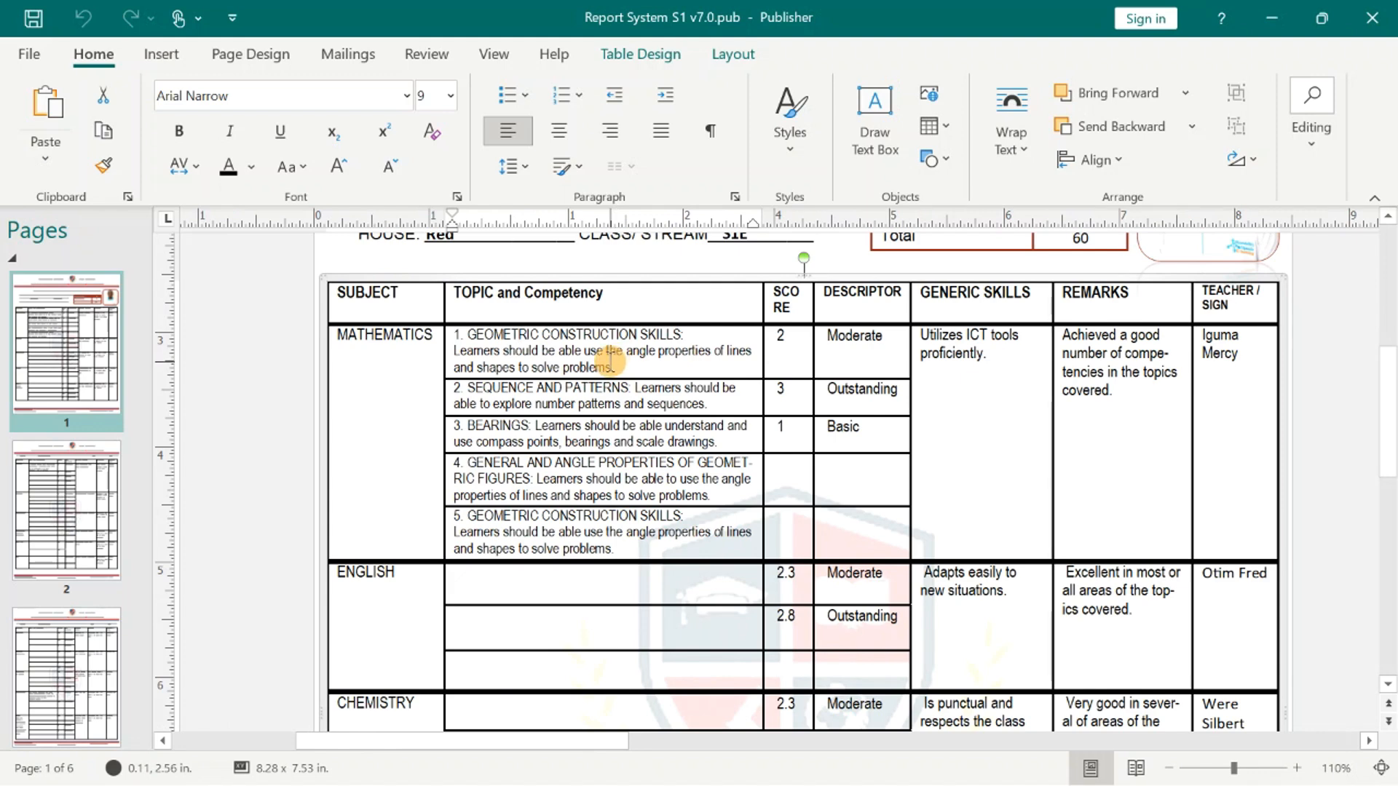
pyautogui.scroll(1, 611, 360)
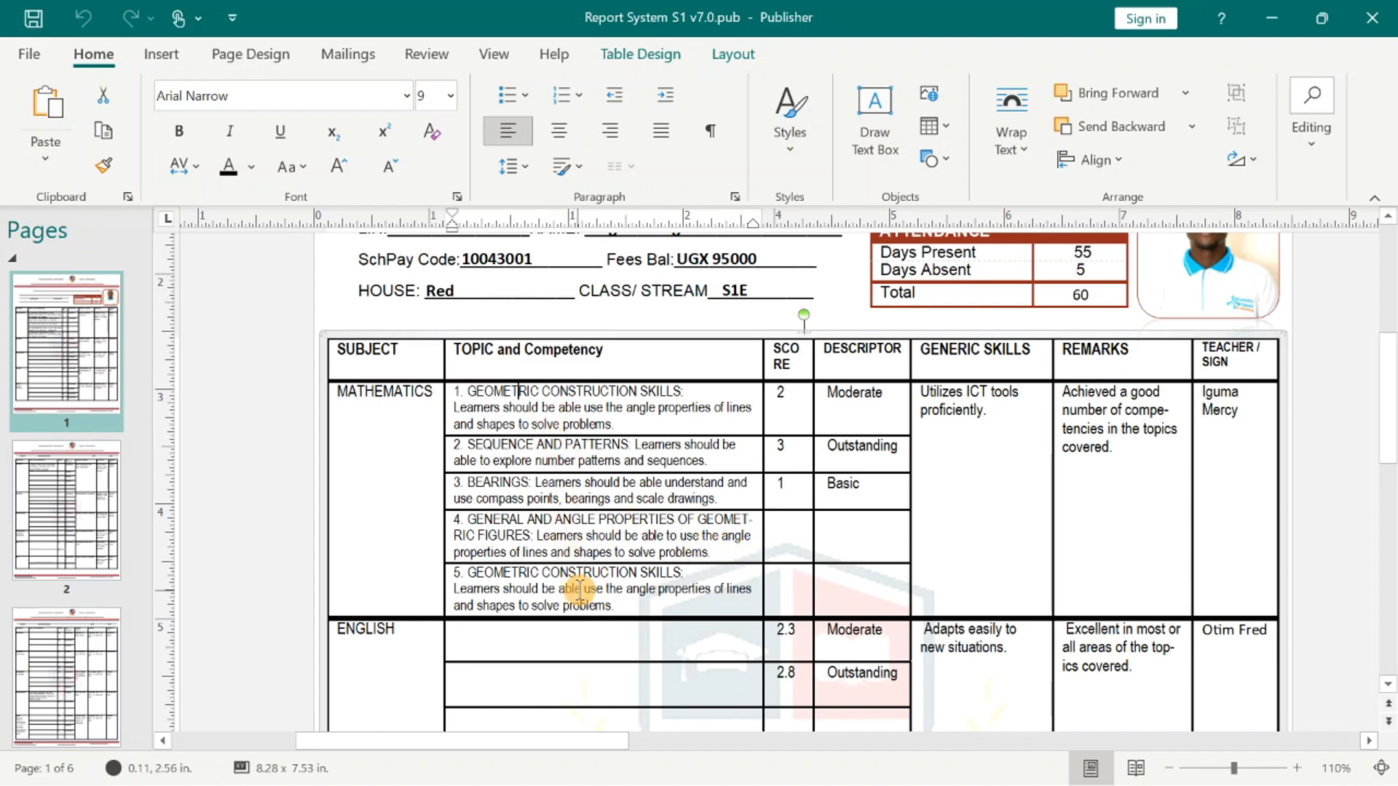
pyautogui.scroll(-5, 581, 588)
pyautogui.scroll(3, 574, 602)
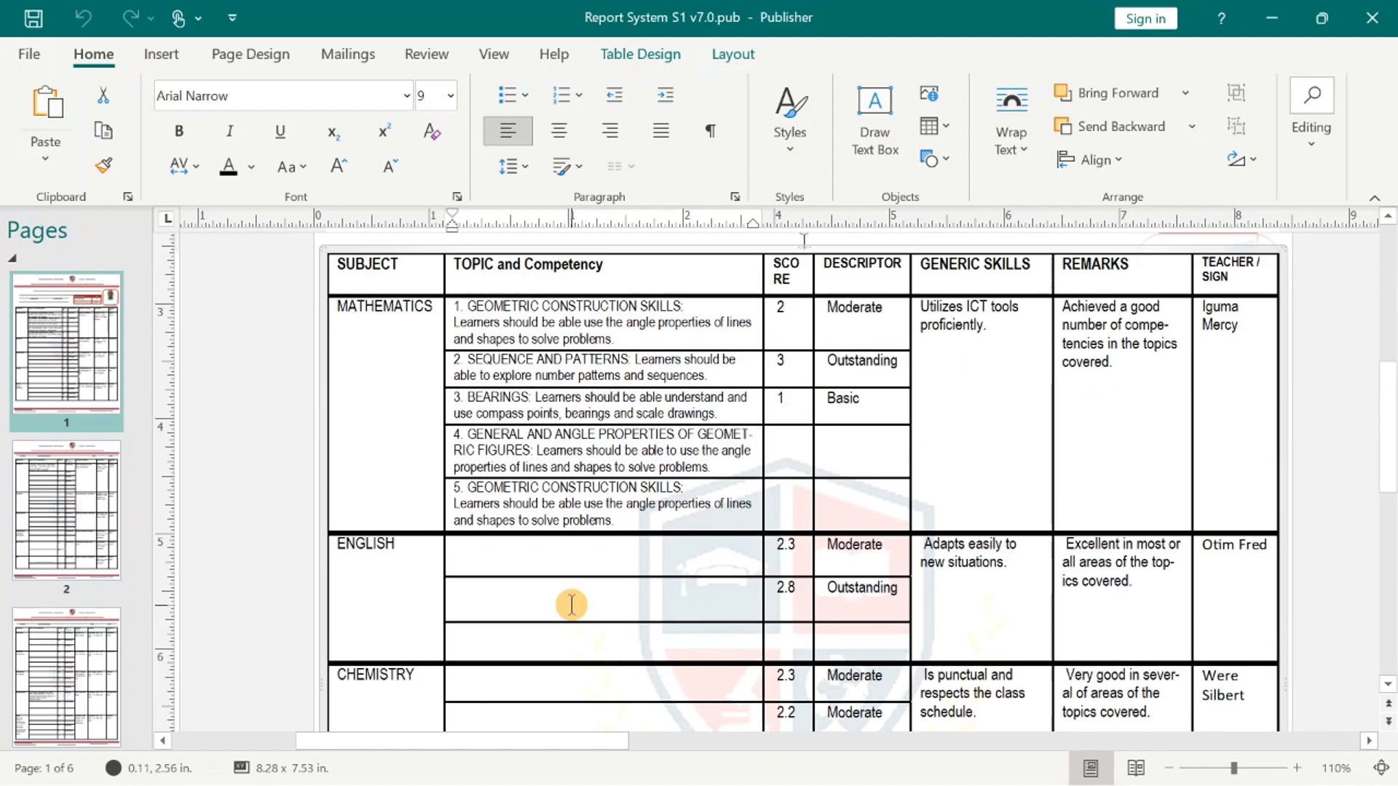
pyautogui.scroll(3, 571, 604)
pyautogui.click(794, 492)
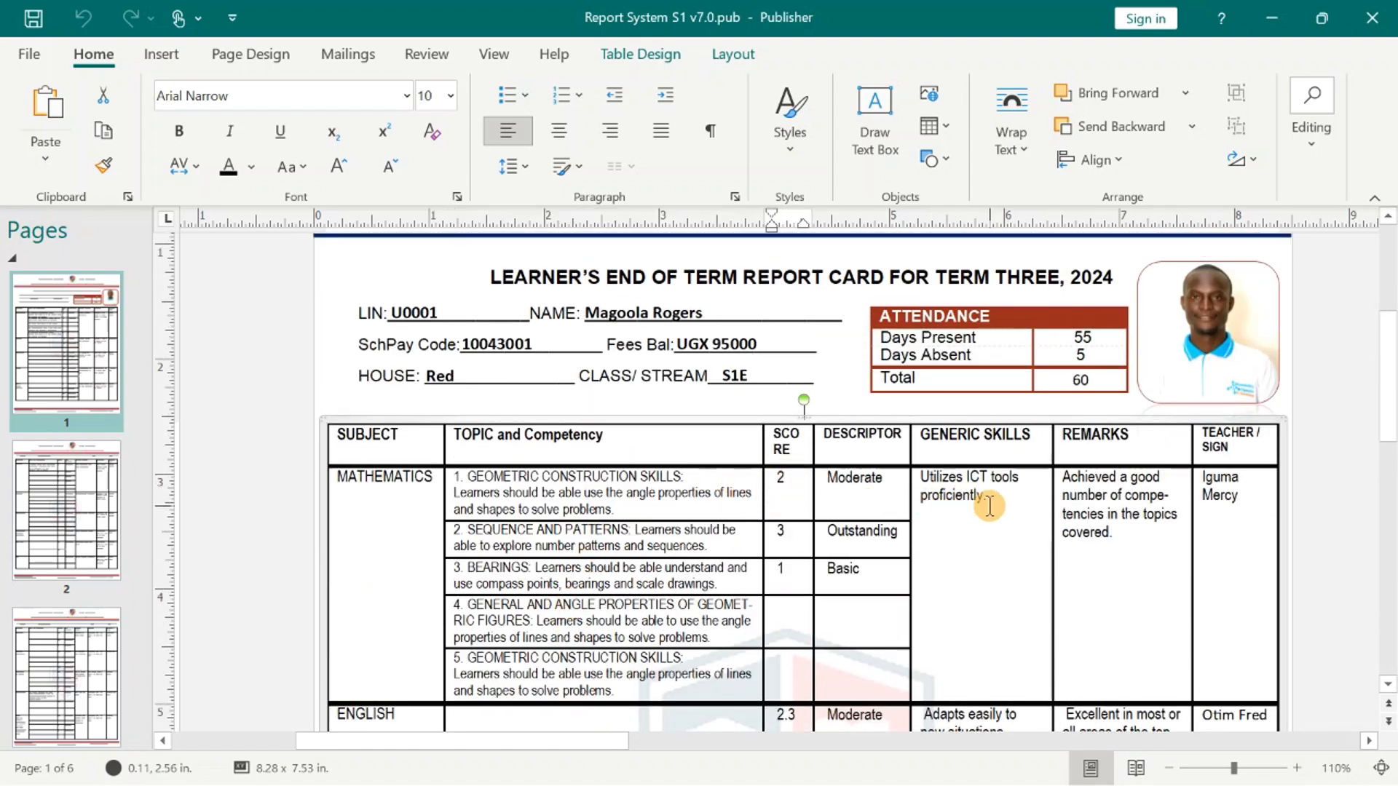
pyautogui.tripleClick(951, 495)
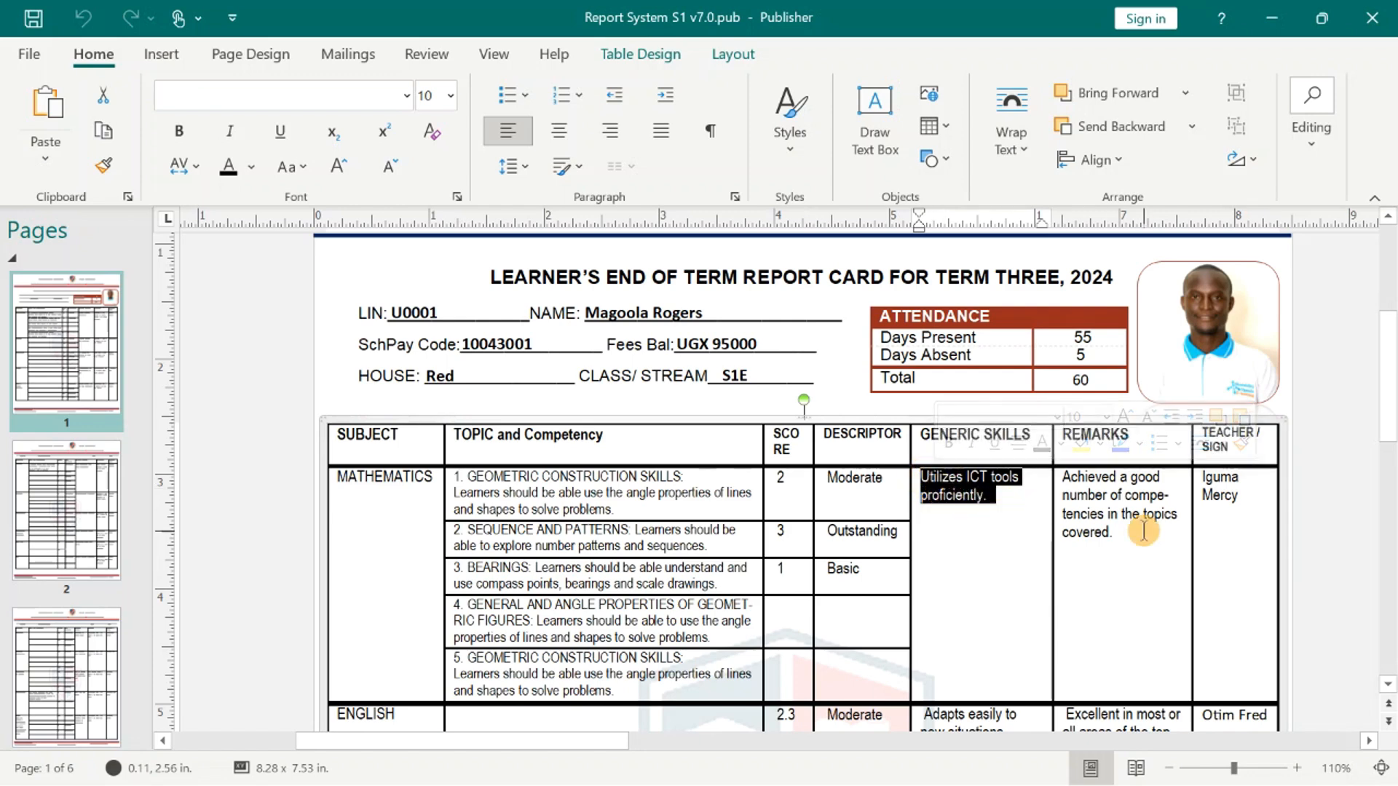
pyautogui.scroll(1, 1089, 390)
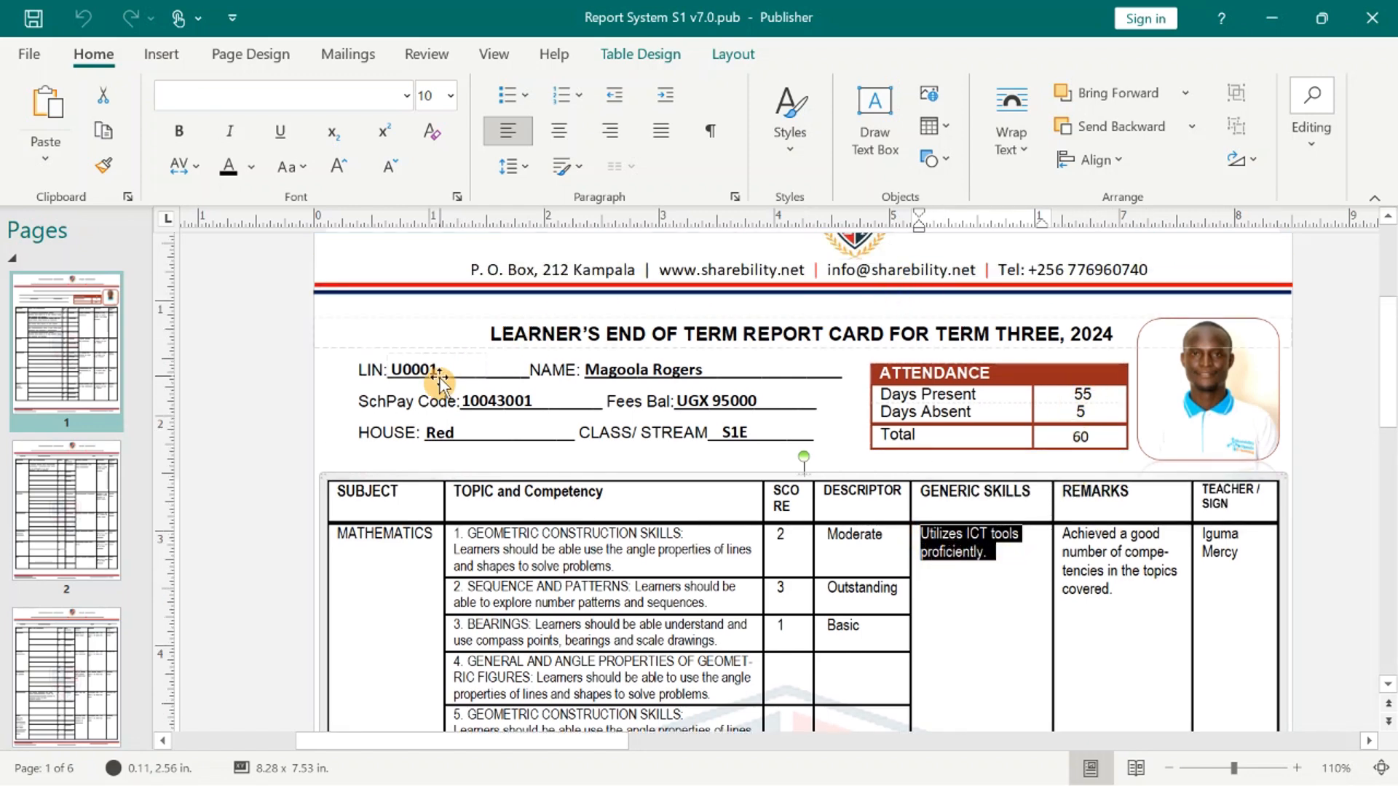
# Examine the learner's name field, photo and the remaining subjects on page 1 of the report card.
pyautogui.click(649, 370)
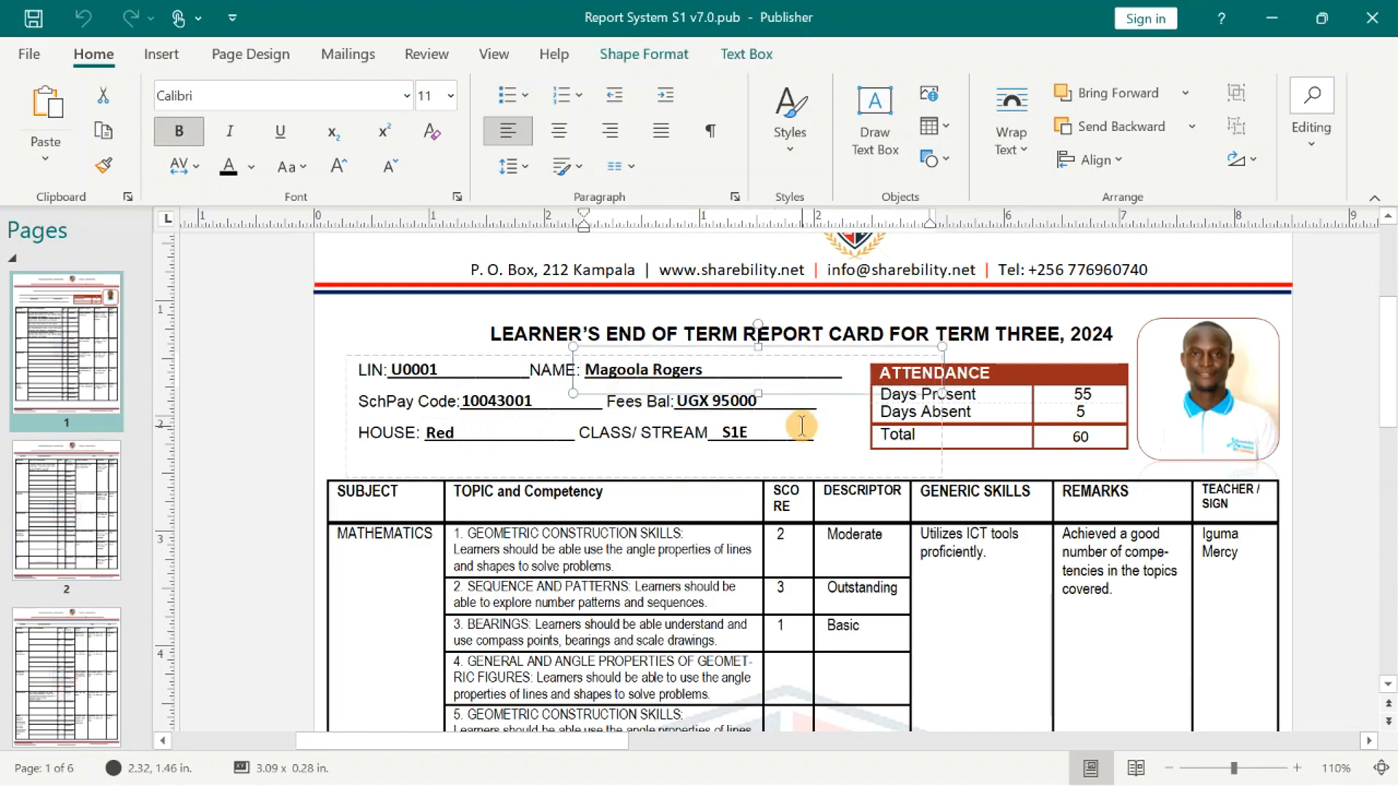
pyautogui.scroll(2, 1088, 477)
pyautogui.click(1173, 503)
pyautogui.scroll(-3, 655, 448)
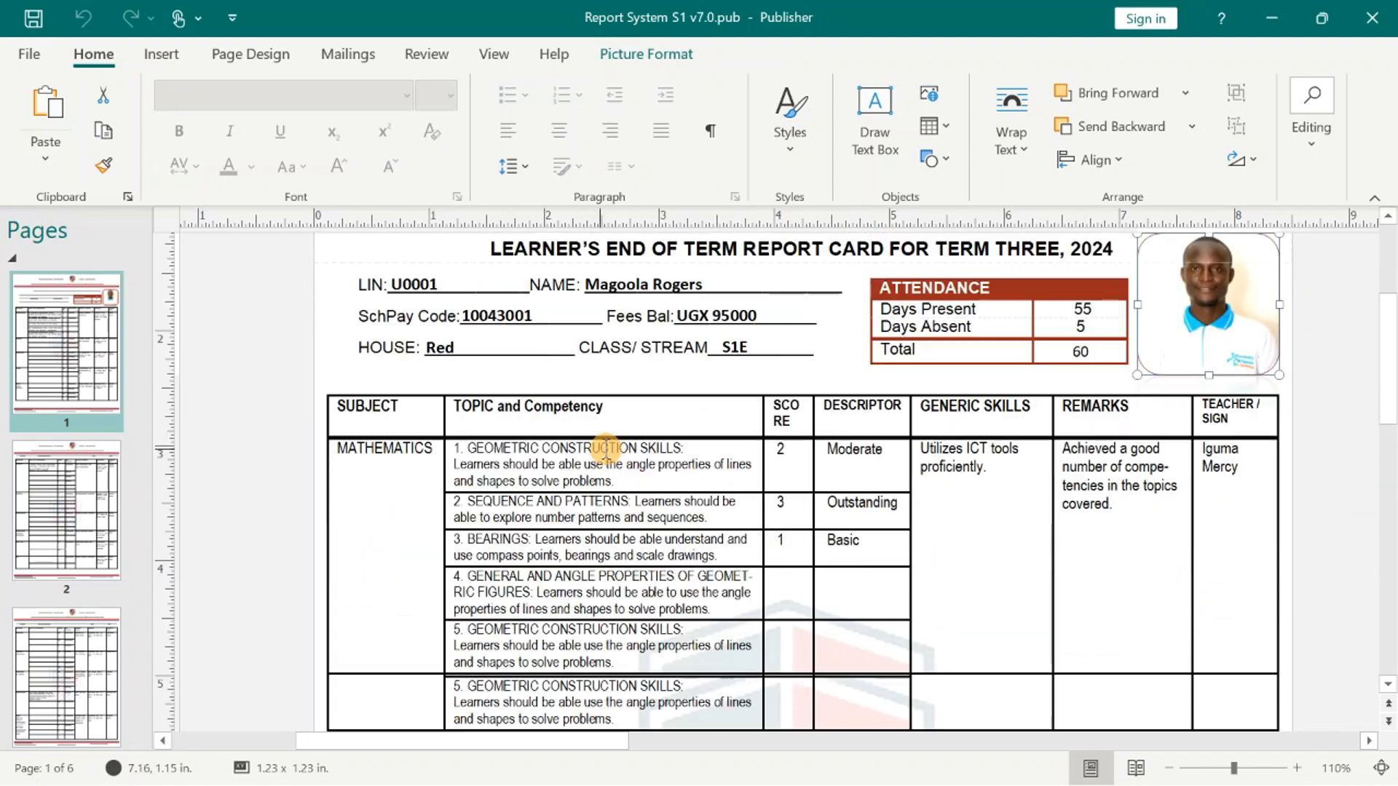
pyautogui.scroll(-12, 597, 473)
pyautogui.scroll(3, 604, 495)
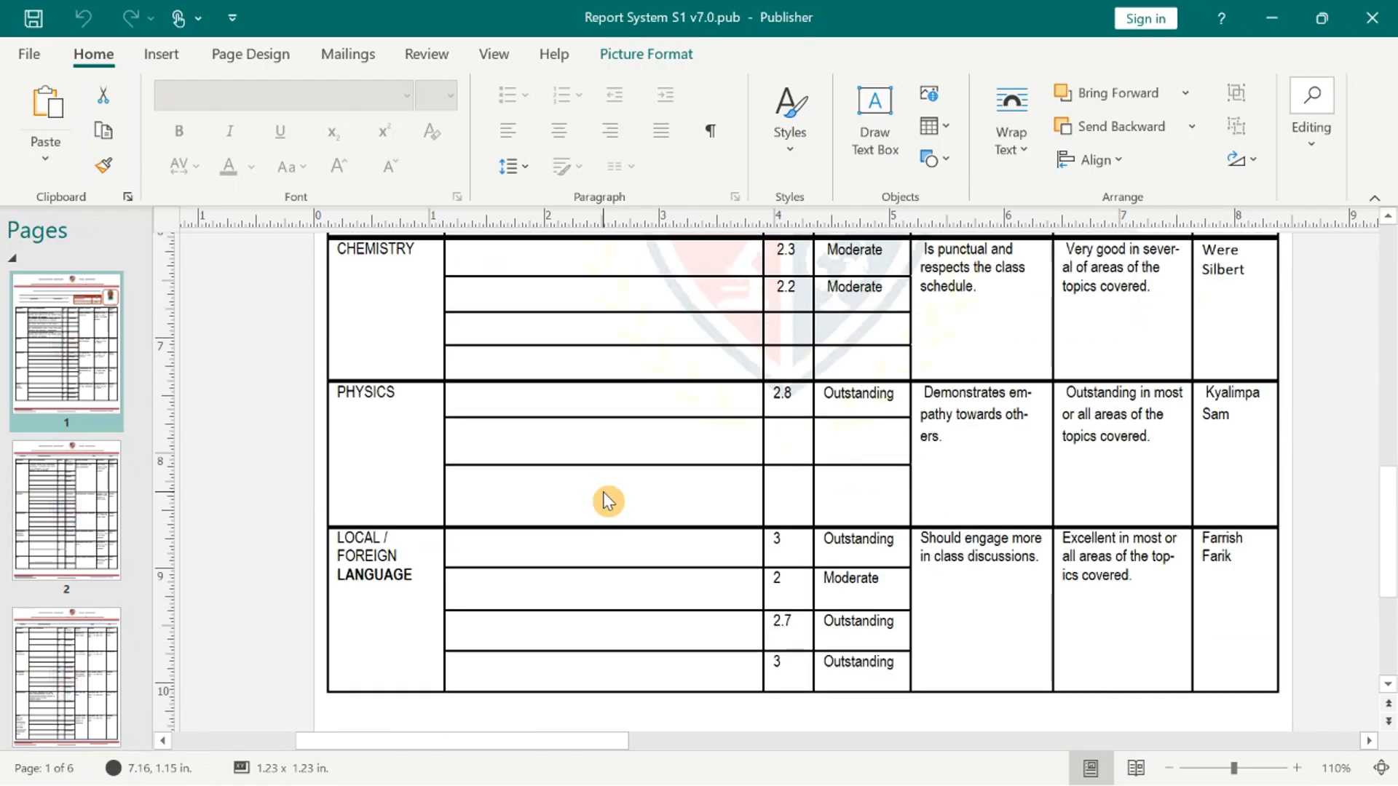
pyautogui.scroll(10, 605, 495)
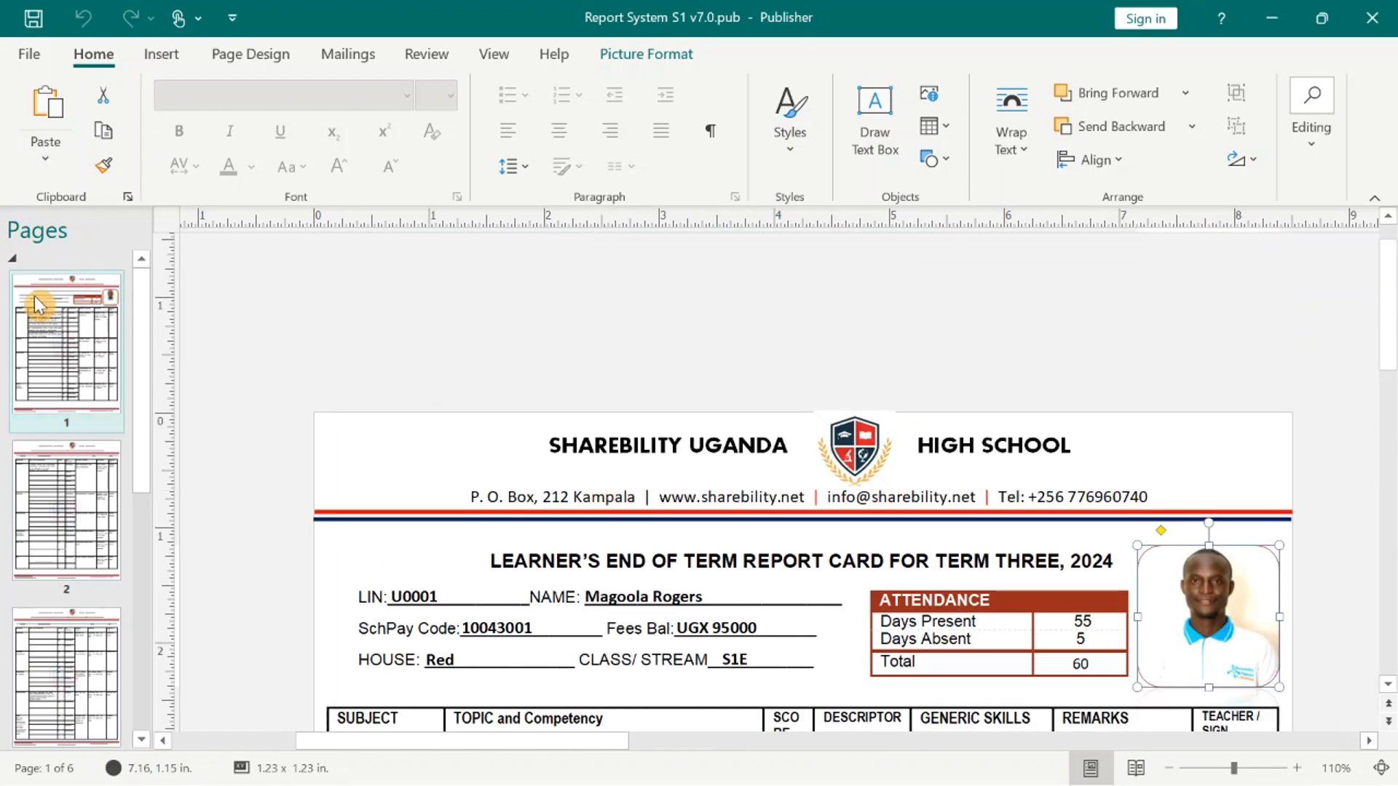
pyautogui.click(37, 303)
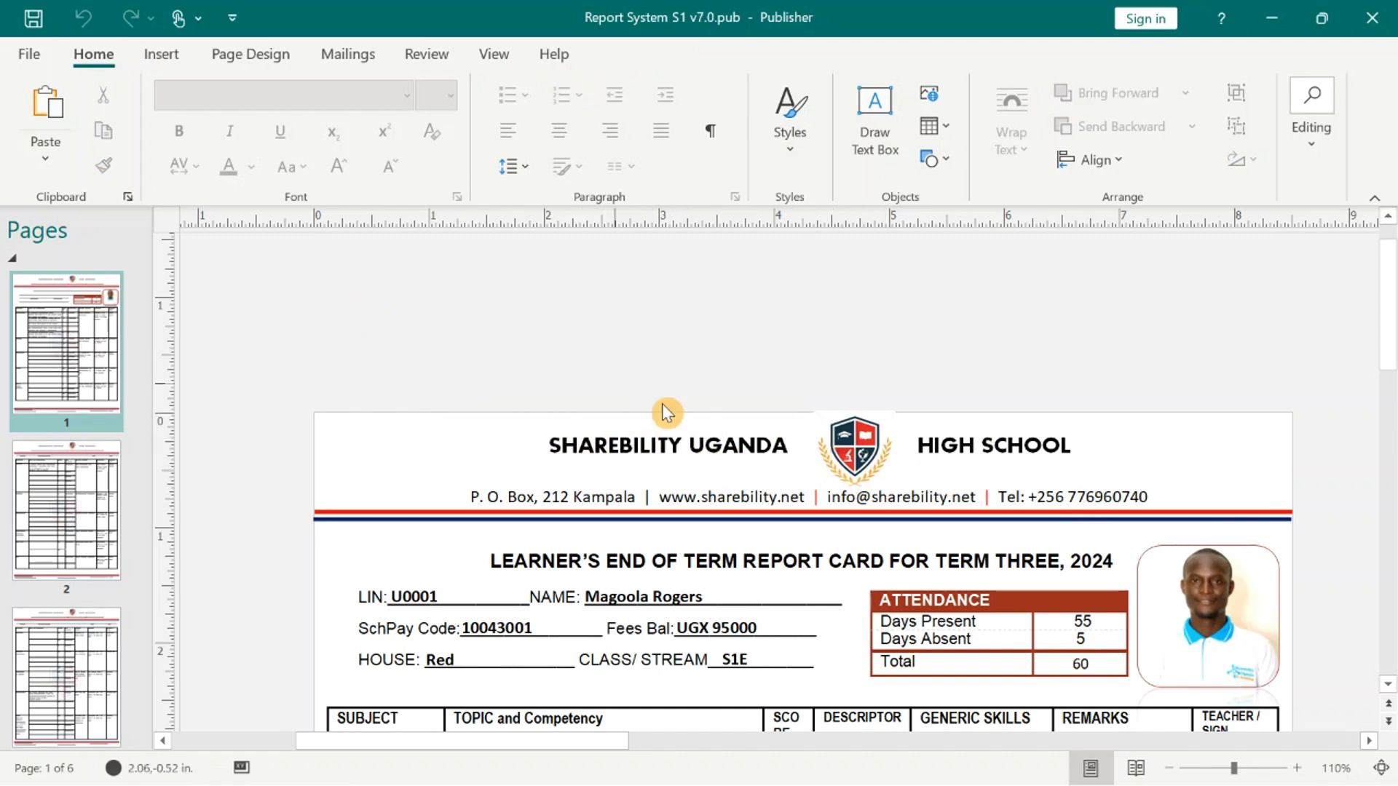
# Open the master page and replace SHAREBILITY with KAMPALA in the header's school name.
pyautogui.click(501, 62)
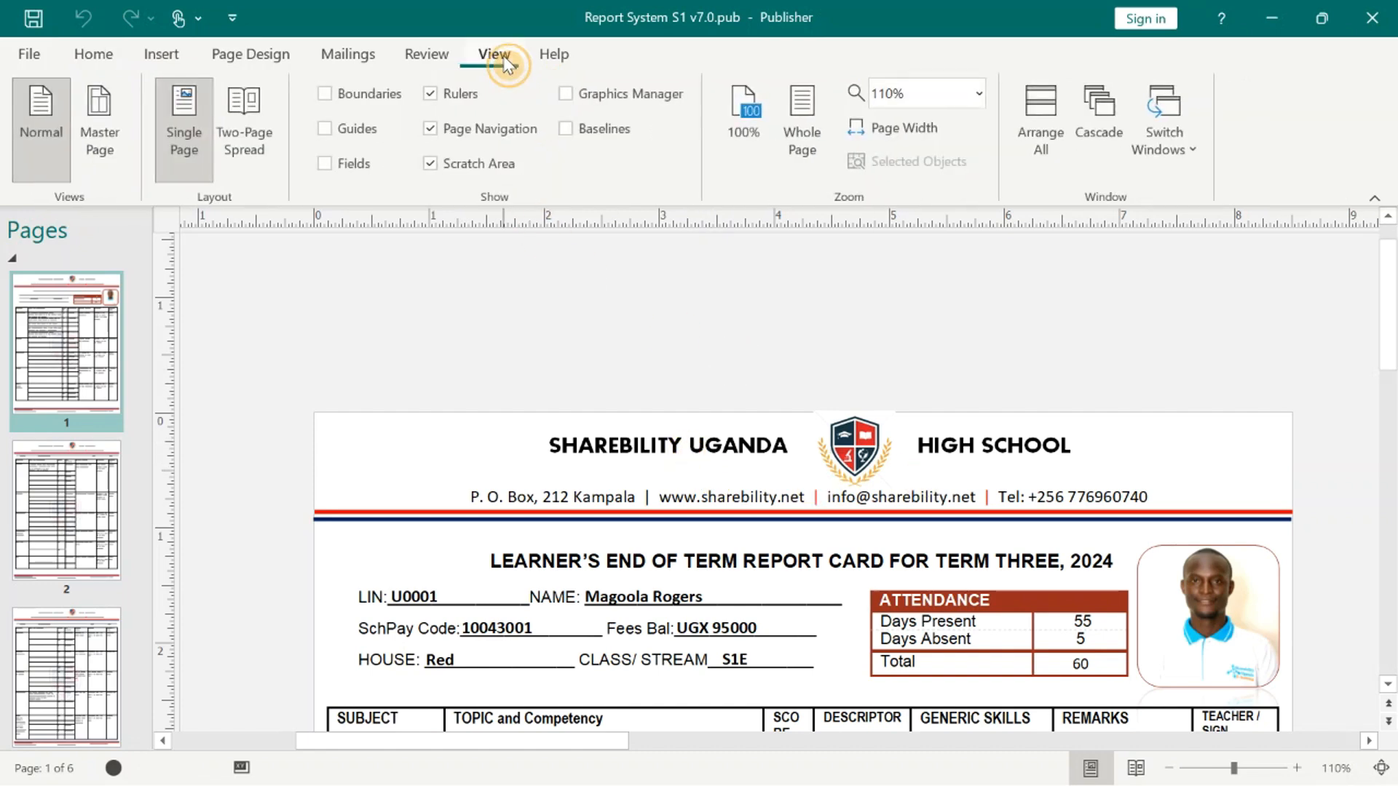
pyautogui.click(118, 102)
pyautogui.click(728, 477)
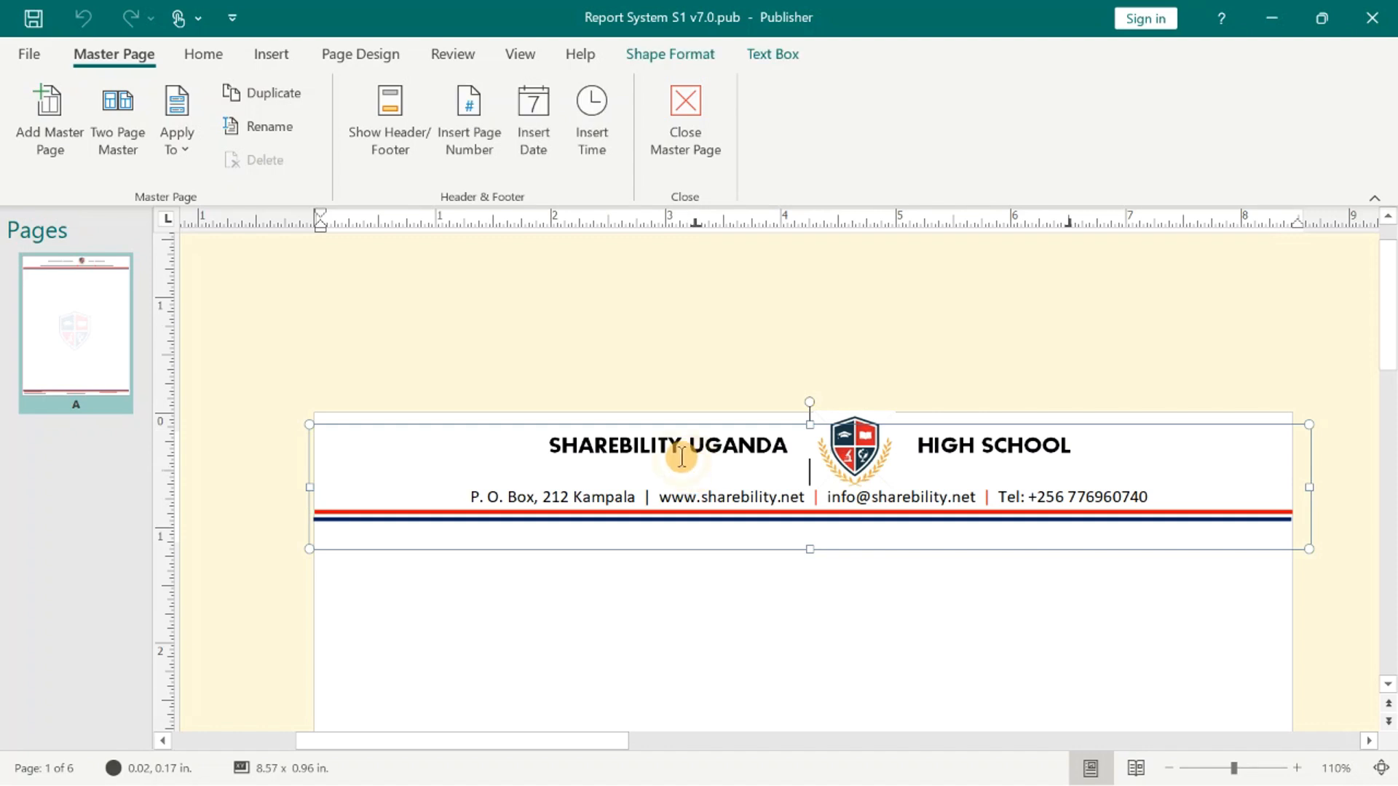
pyautogui.doubleClick(593, 446)
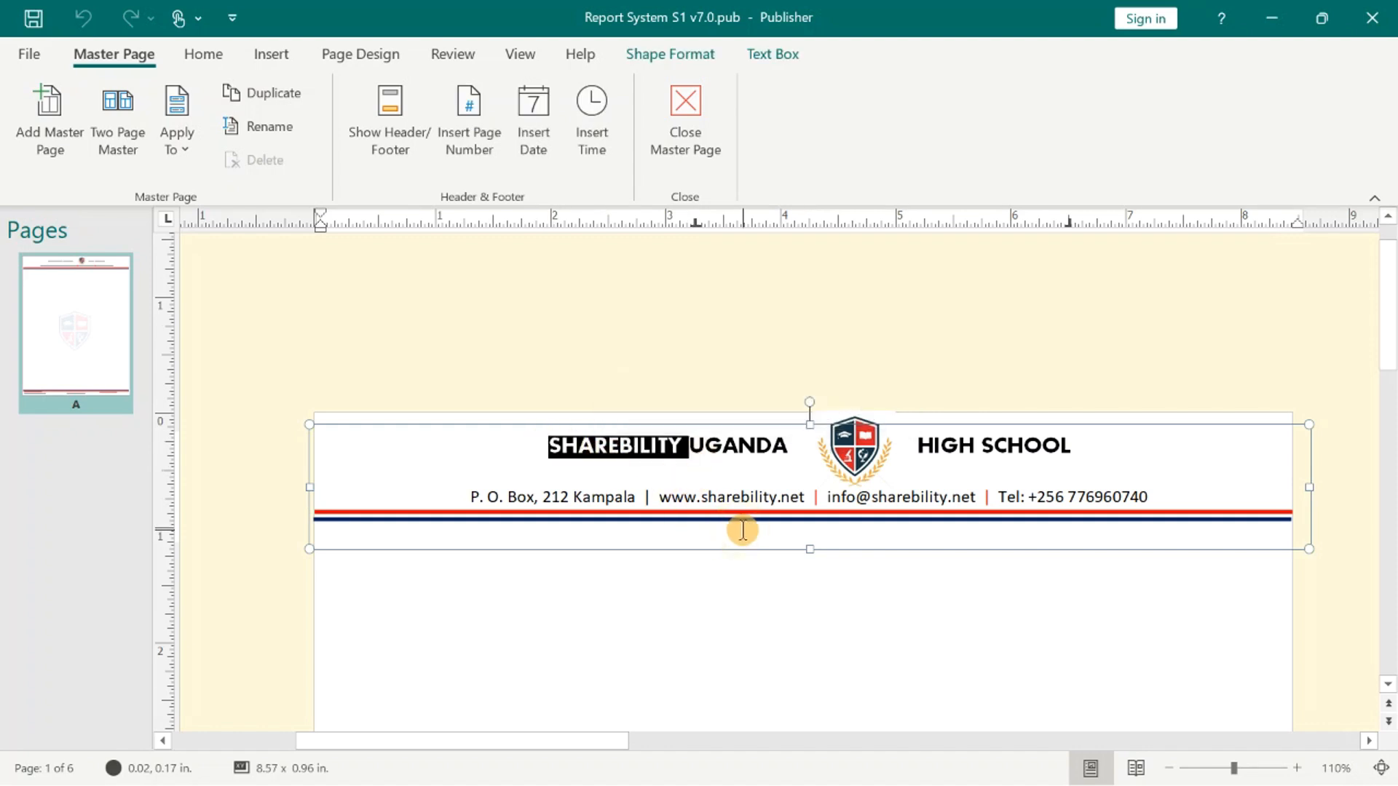
pyautogui.press('capslock')
pyautogui.write('KAM')
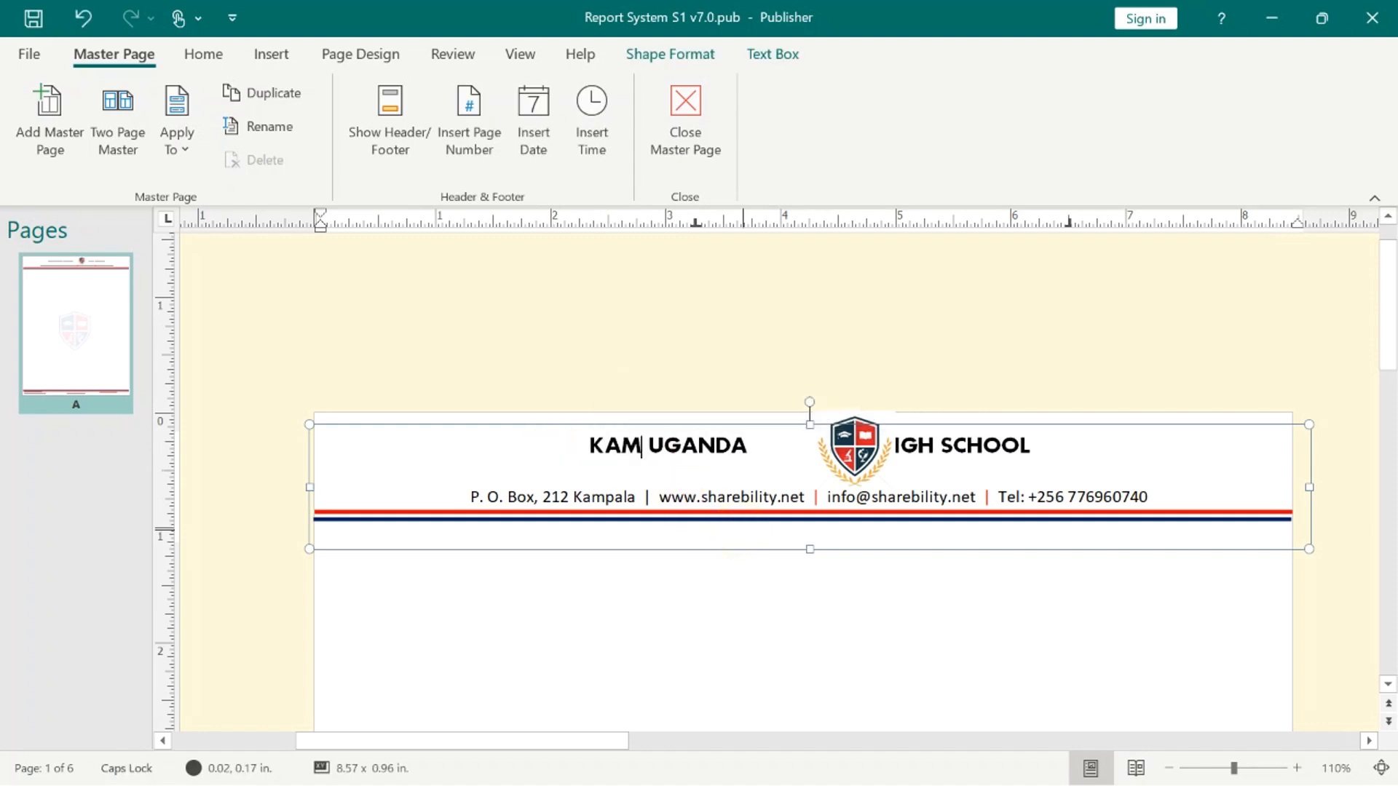
pyautogui.write('P')
pyautogui.write('ALA')
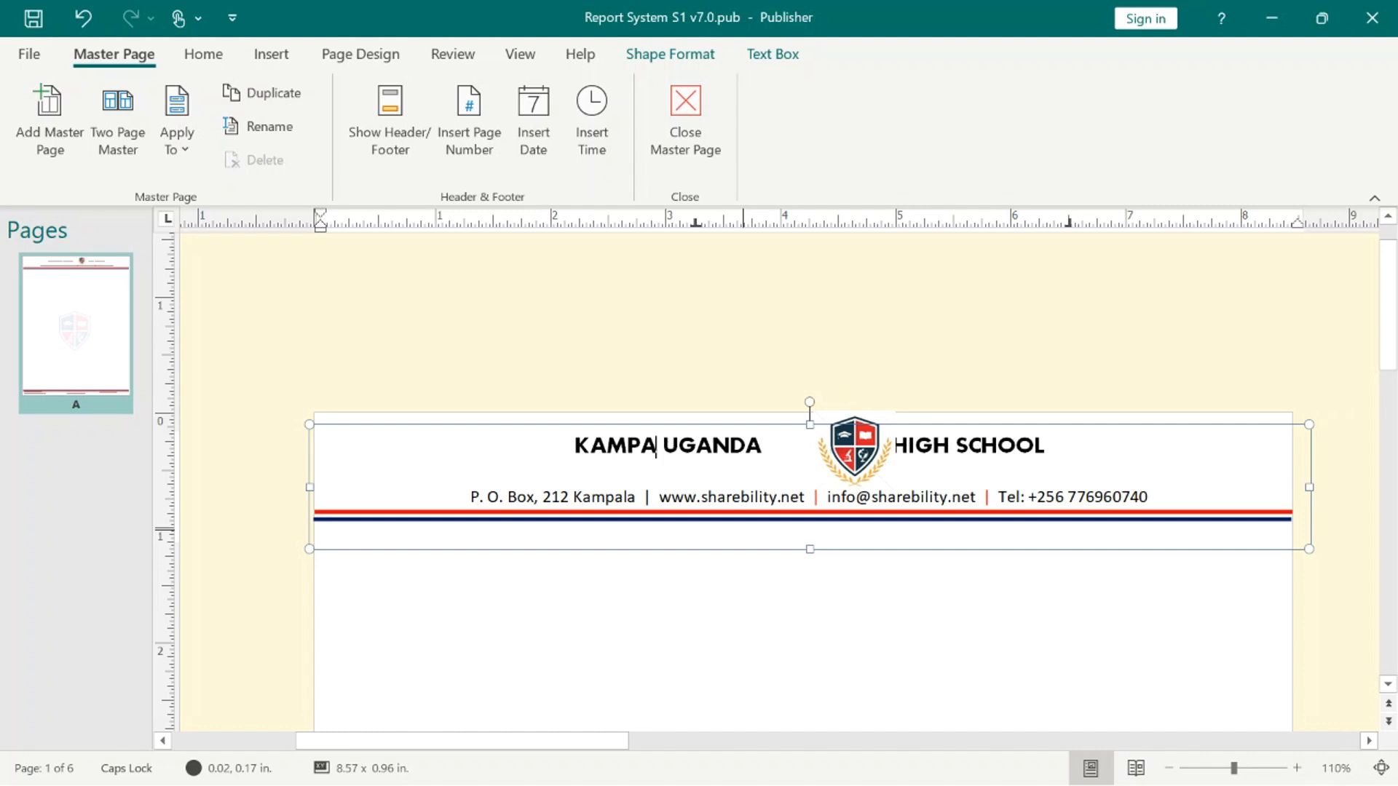
# Delete UGANDA and some of the spacing after KAMPALA in the master page header.
pyautogui.press('Delete')
pyautogui.press('Delete')
pyautogui.press('Delete')
pyautogui.press('Delete')
pyautogui.press('Delete')
pyautogui.press('Delete')
pyautogui.press('Delete')
pyautogui.press('Delete')
pyautogui.press('Delete')
pyautogui.press('Delete')
pyautogui.press('Delete')
pyautogui.press('Delete')
pyautogui.press('Delete')
pyautogui.press('Delete')
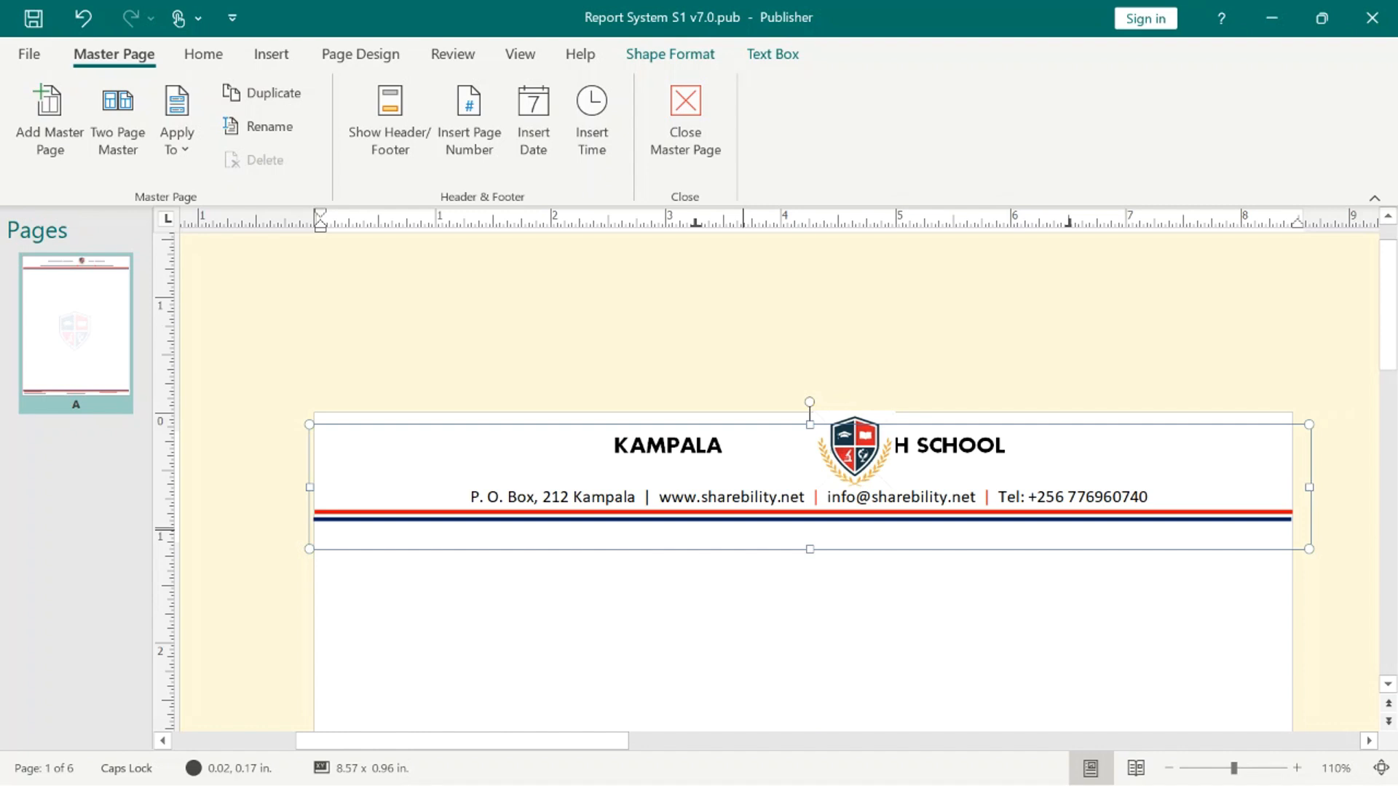
# Move the school logo out of the header title onto the blank area above the page.
pyautogui.click(858, 390)
pyautogui.click(866, 458)
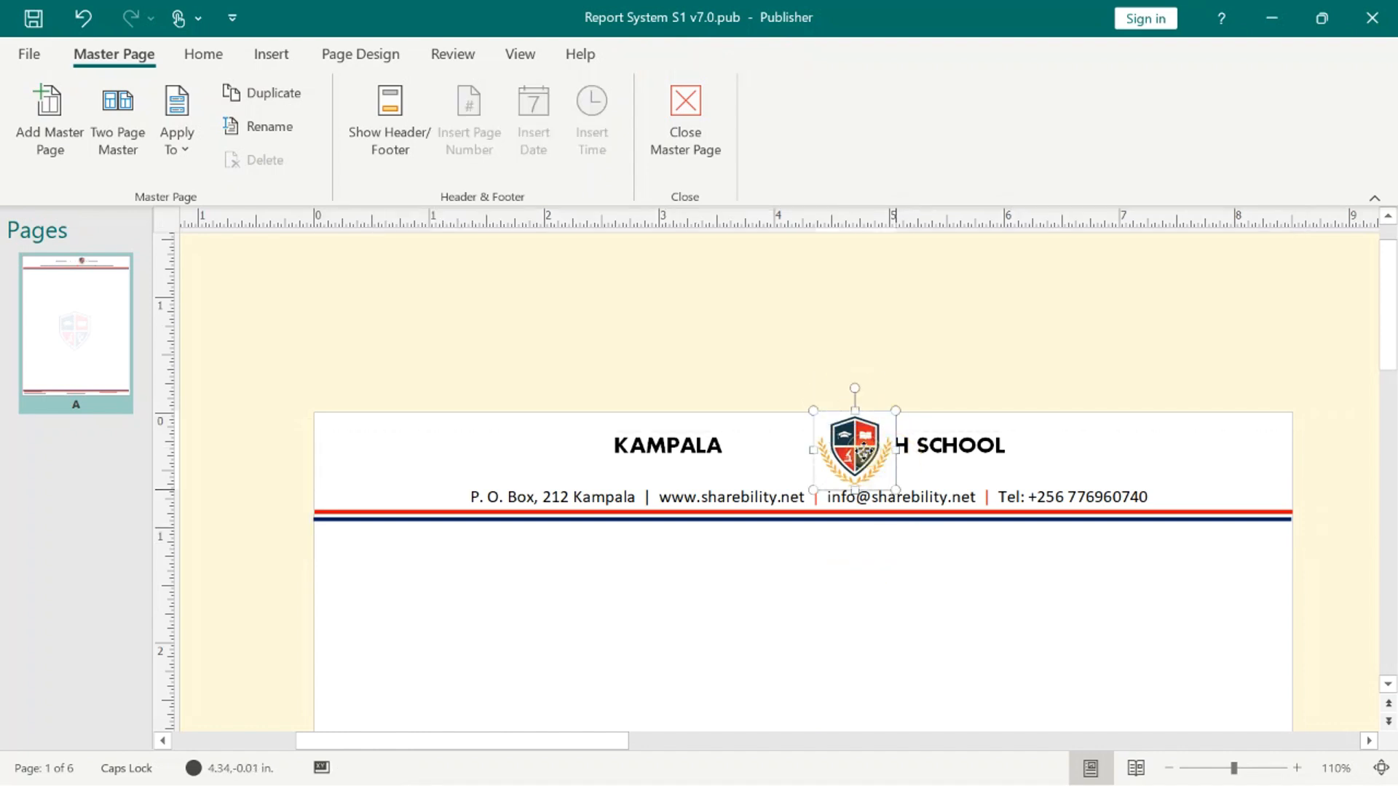
pyautogui.moveTo(866, 459); pyautogui.dragTo(901, 336)
# Remove the extra spaces before HIGH SCHOOL so the header title reads KAMPALA HIGH SCHOOL.
pyautogui.click(837, 446)
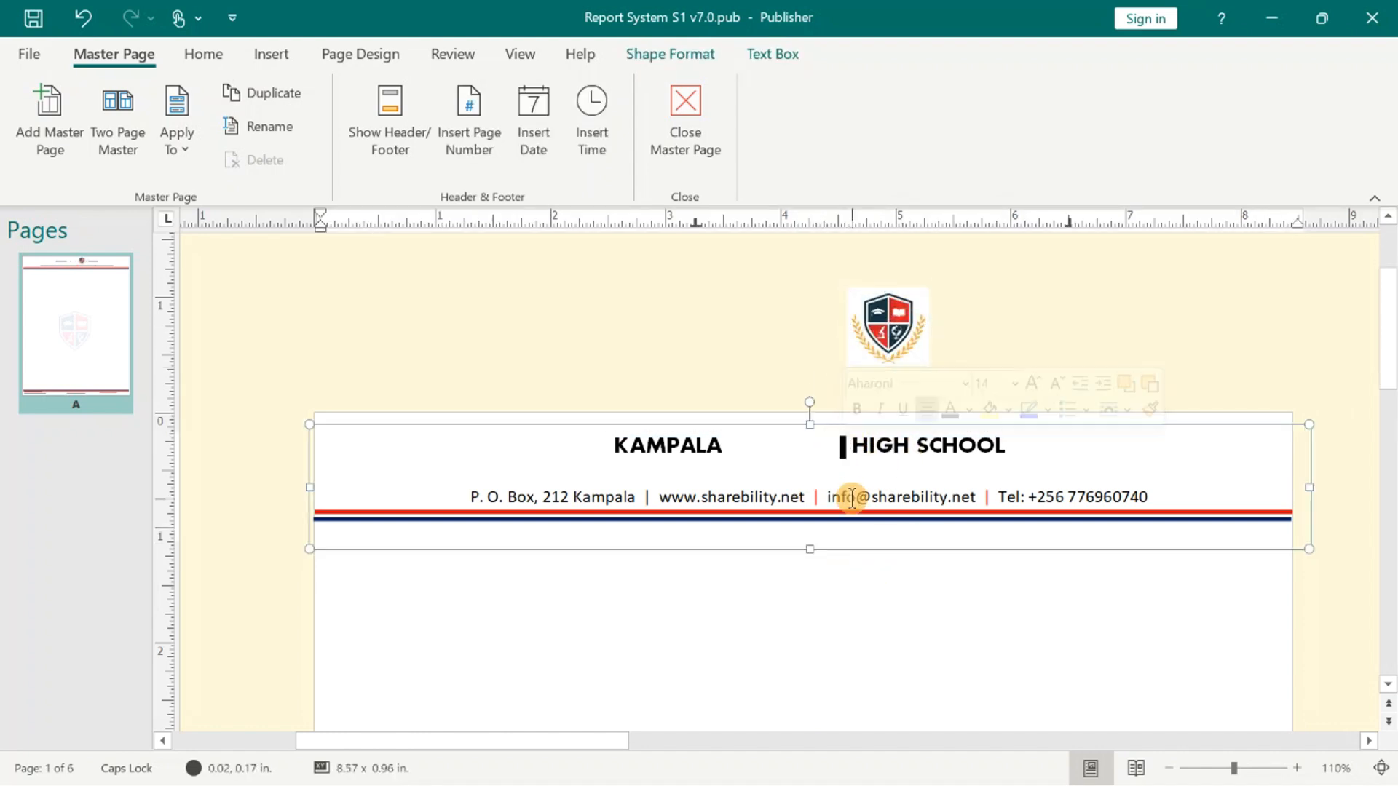
pyautogui.press('BackSpace')
pyautogui.press('BackSpace')
pyautogui.press('BackSpace')
pyautogui.press('BackSpace')
pyautogui.press('BackSpace')
pyautogui.press('BackSpace')
pyautogui.press('BackSpace')
pyautogui.press('BackSpace')
pyautogui.press('BackSpace')
pyautogui.press('BackSpace')
pyautogui.press('BackSpace')
pyautogui.press('BackSpace')
pyautogui.press('BackSpace')
pyautogui.press('BackSpace')
pyautogui.press('BackSpace')
pyautogui.press('BackSpace')
pyautogui.press('BackSpace')
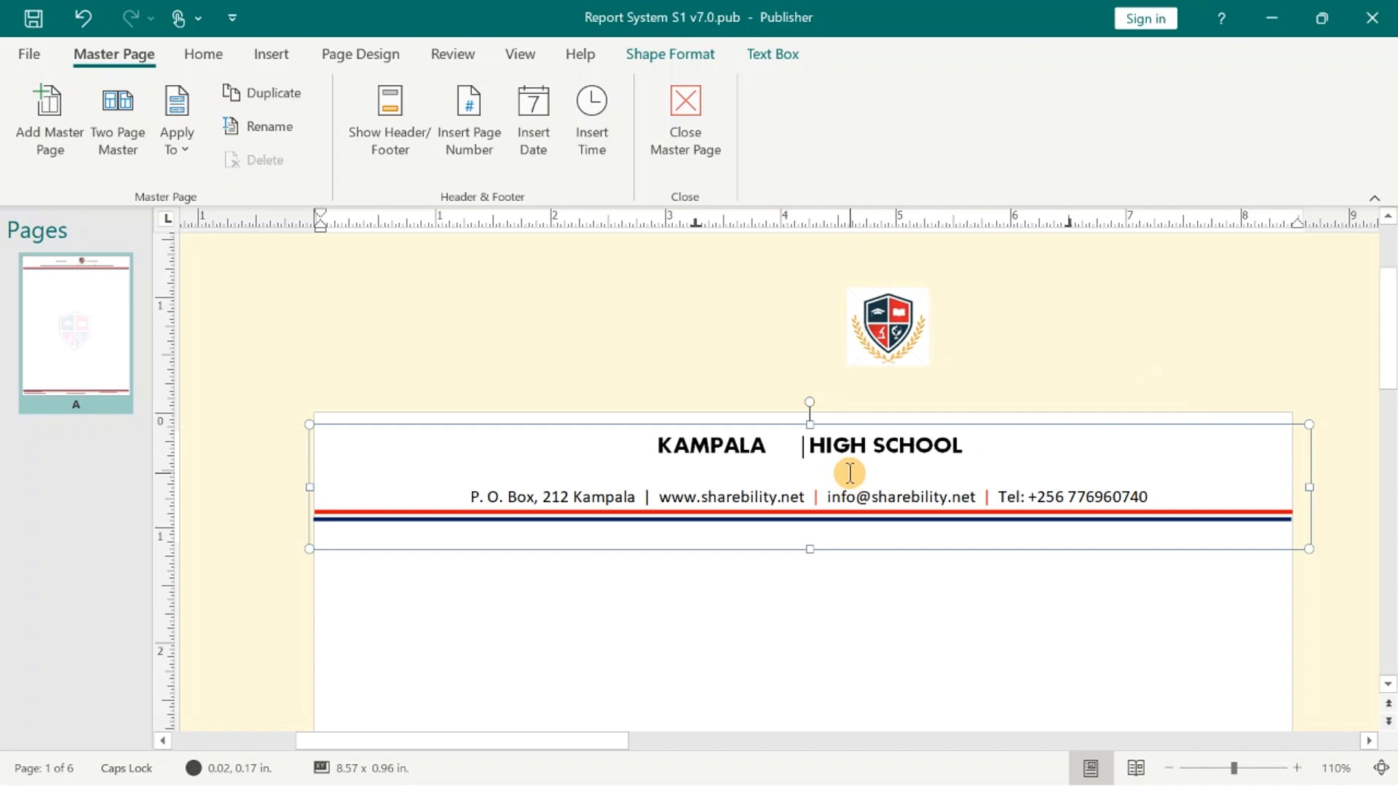
pyautogui.press('BackSpace')
pyautogui.press('BackSpace')
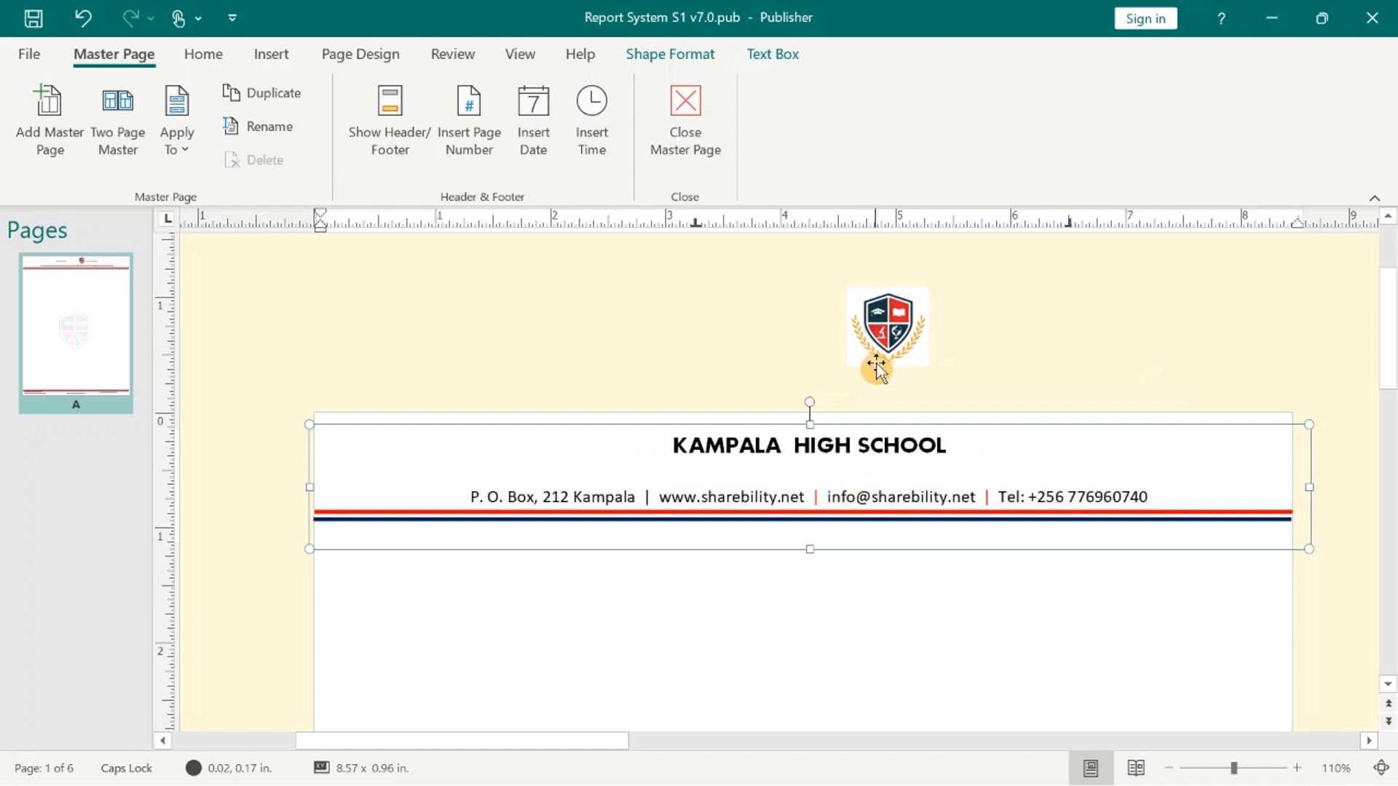
# Place the logo at the left end of the header, about 0.38 in across and 0.12 in down from the page corner.
pyautogui.click(842, 357)
pyautogui.moveTo(841, 357); pyautogui.dragTo(392, 466)
pyautogui.click(543, 387)
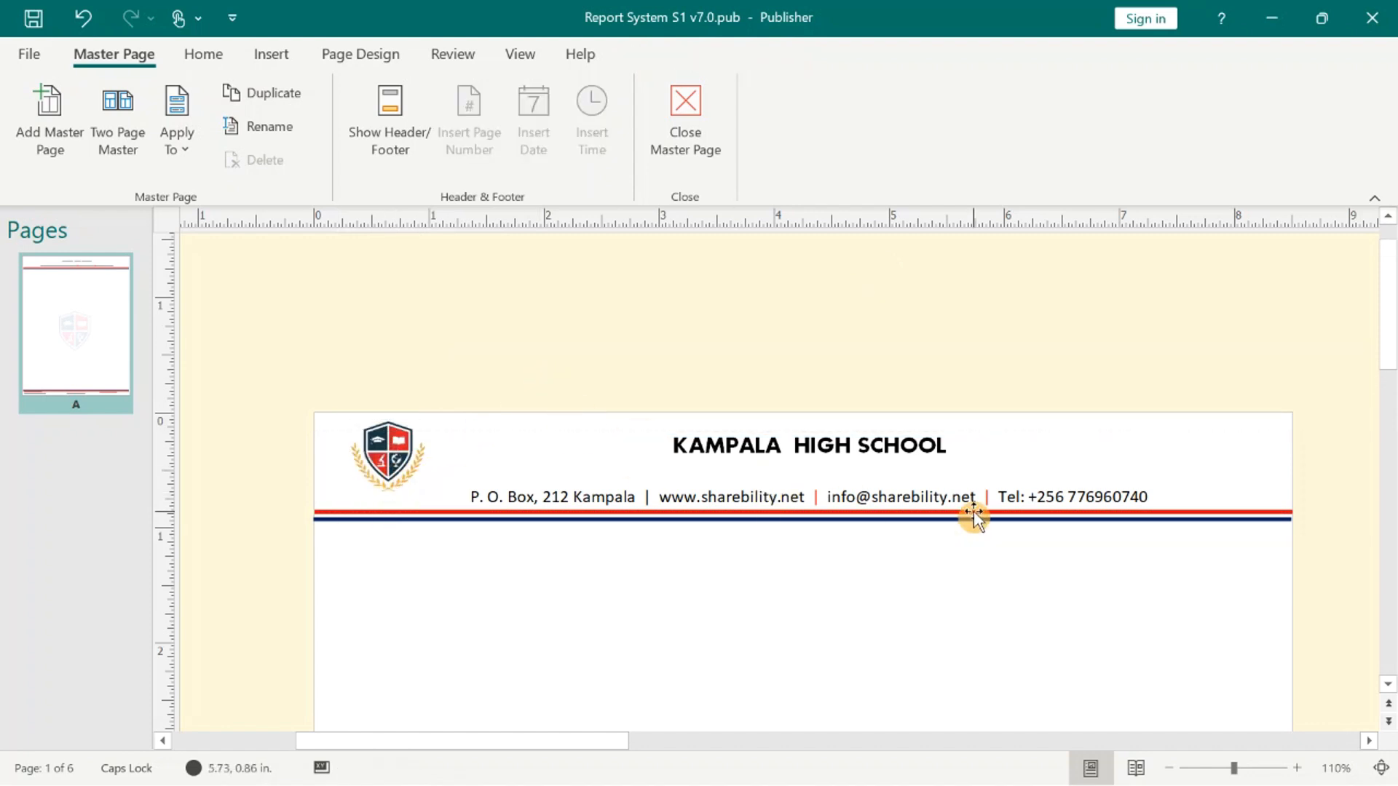
pyautogui.moveTo(370, 473); pyautogui.dragTo(398, 486)
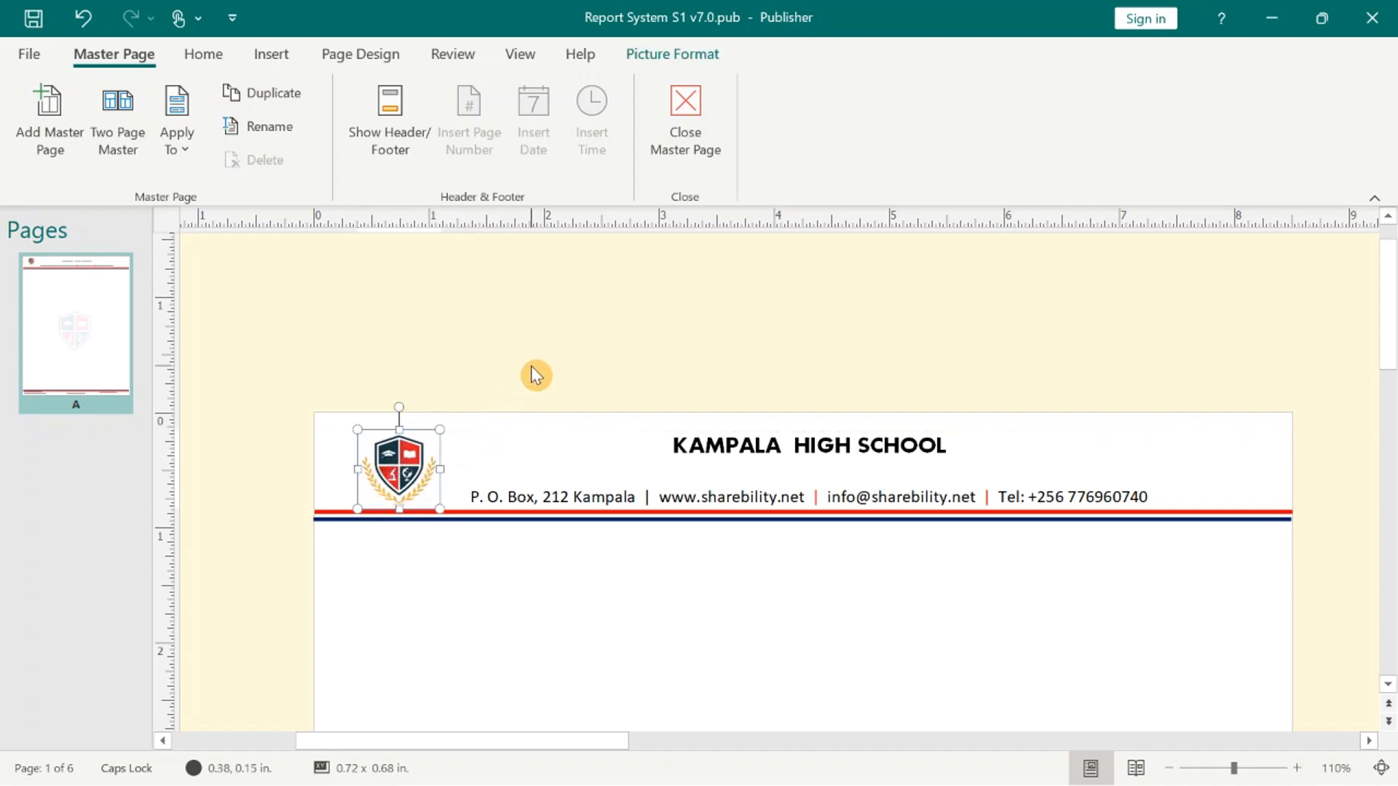
pyautogui.hotkey('alt', 'Up')
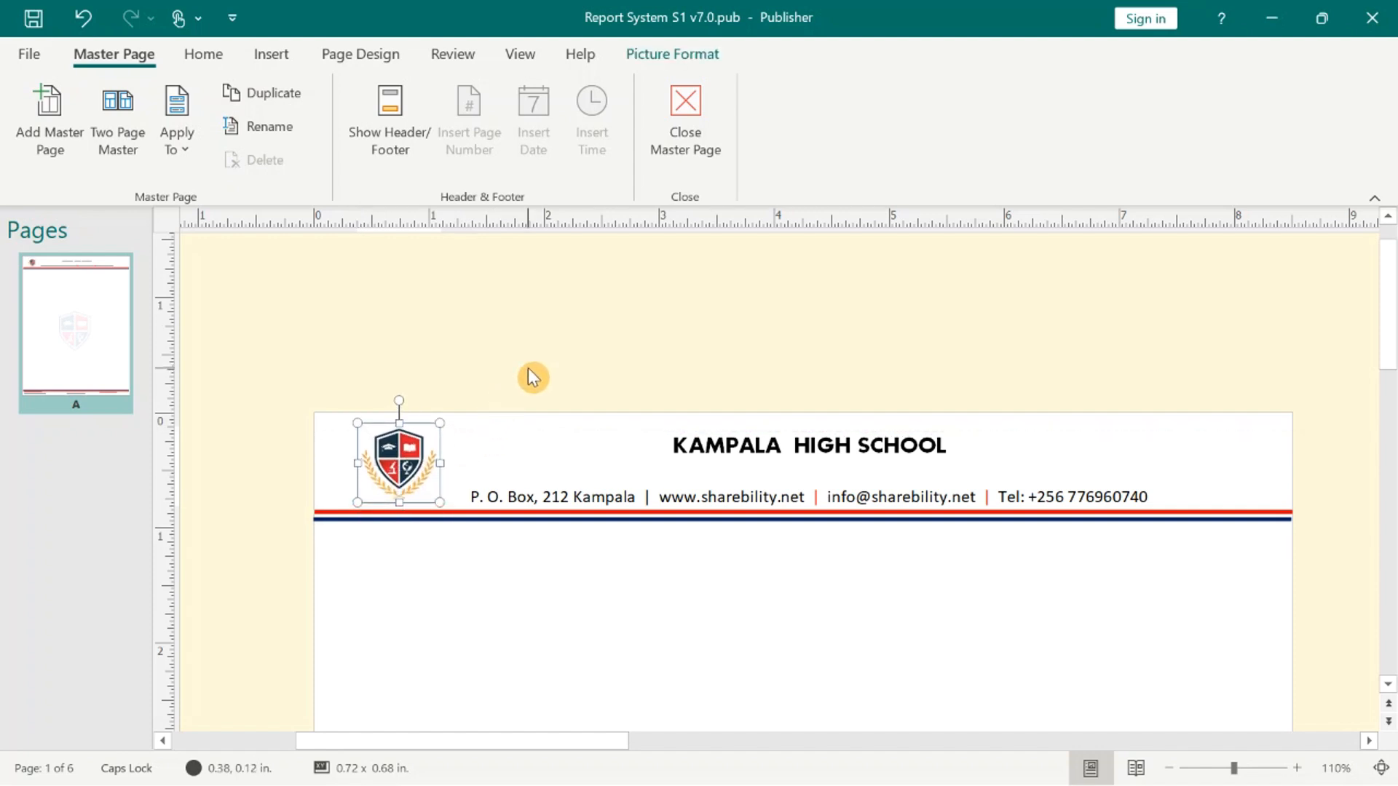
# Deselect the header objects and close the master page to return to the report card pages.
pyautogui.click(581, 495)
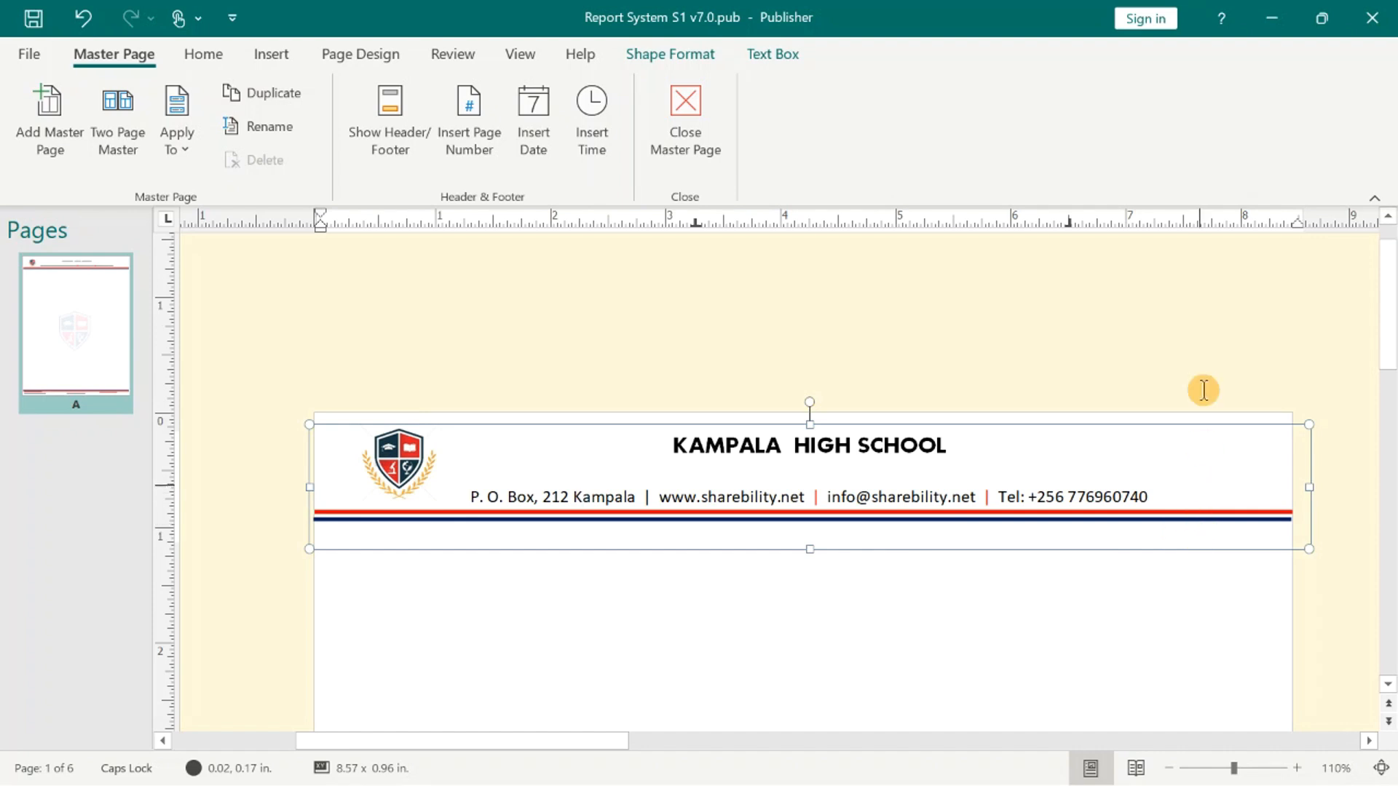
pyautogui.click(1155, 306)
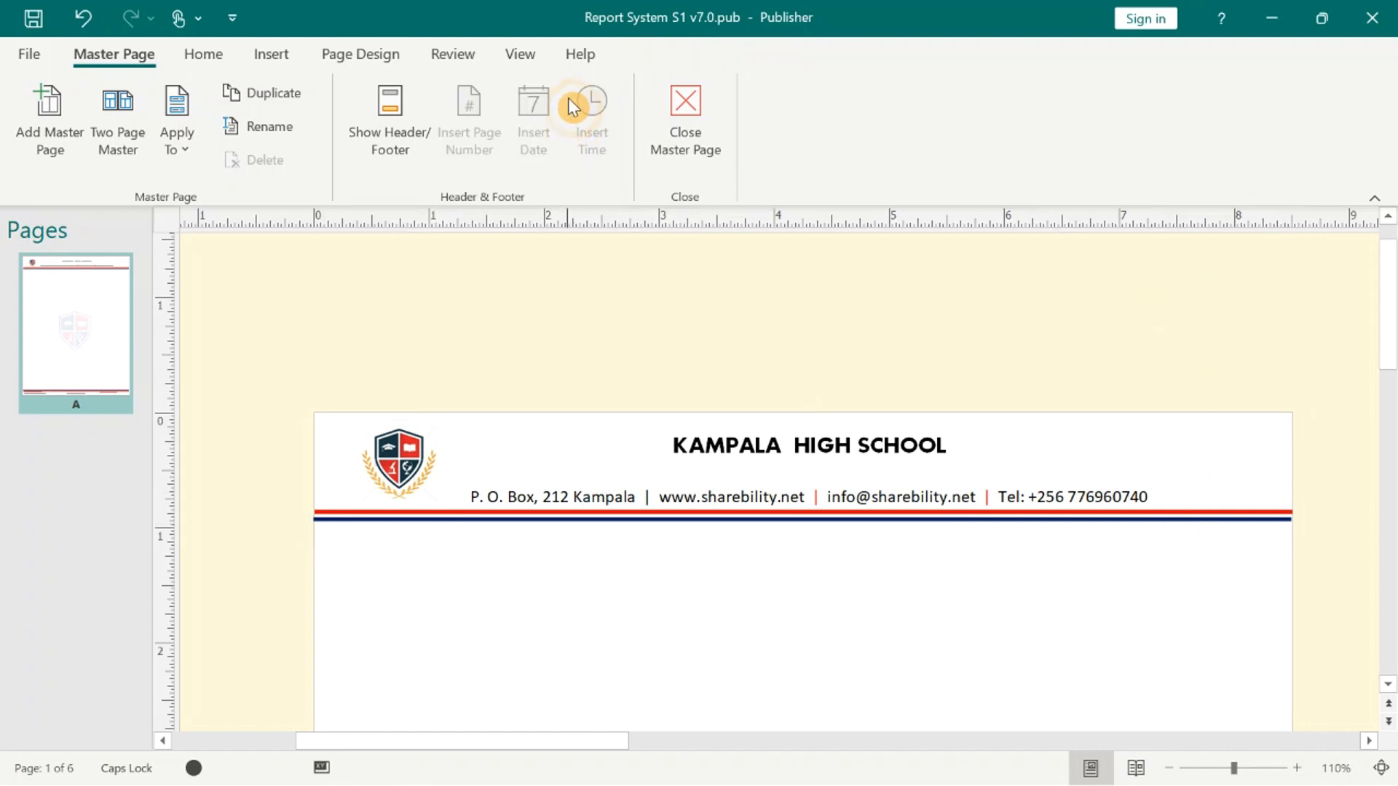
pyautogui.click(686, 141)
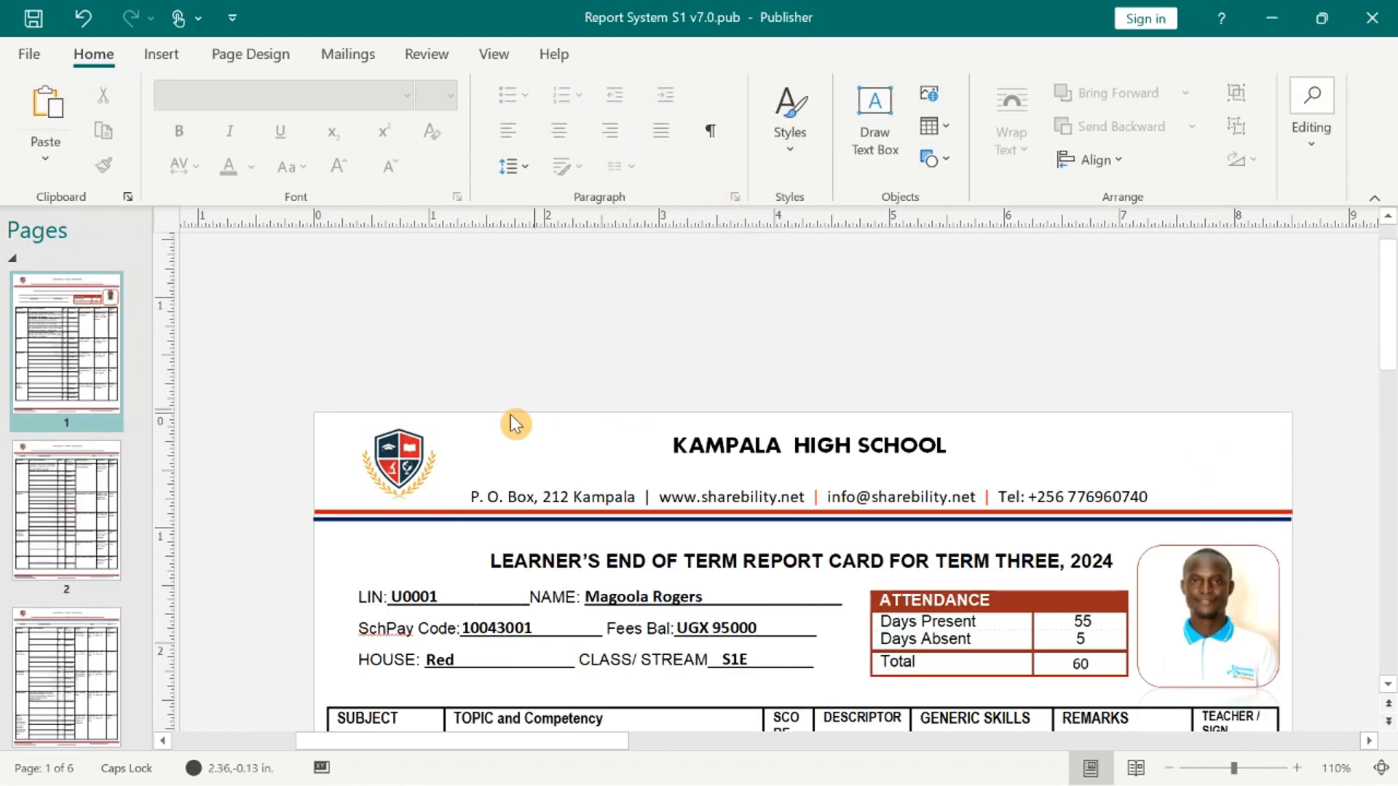
# Go to the footer of report card page 1 and open the master page for editing.
pyautogui.scroll(-5, 764, 513)
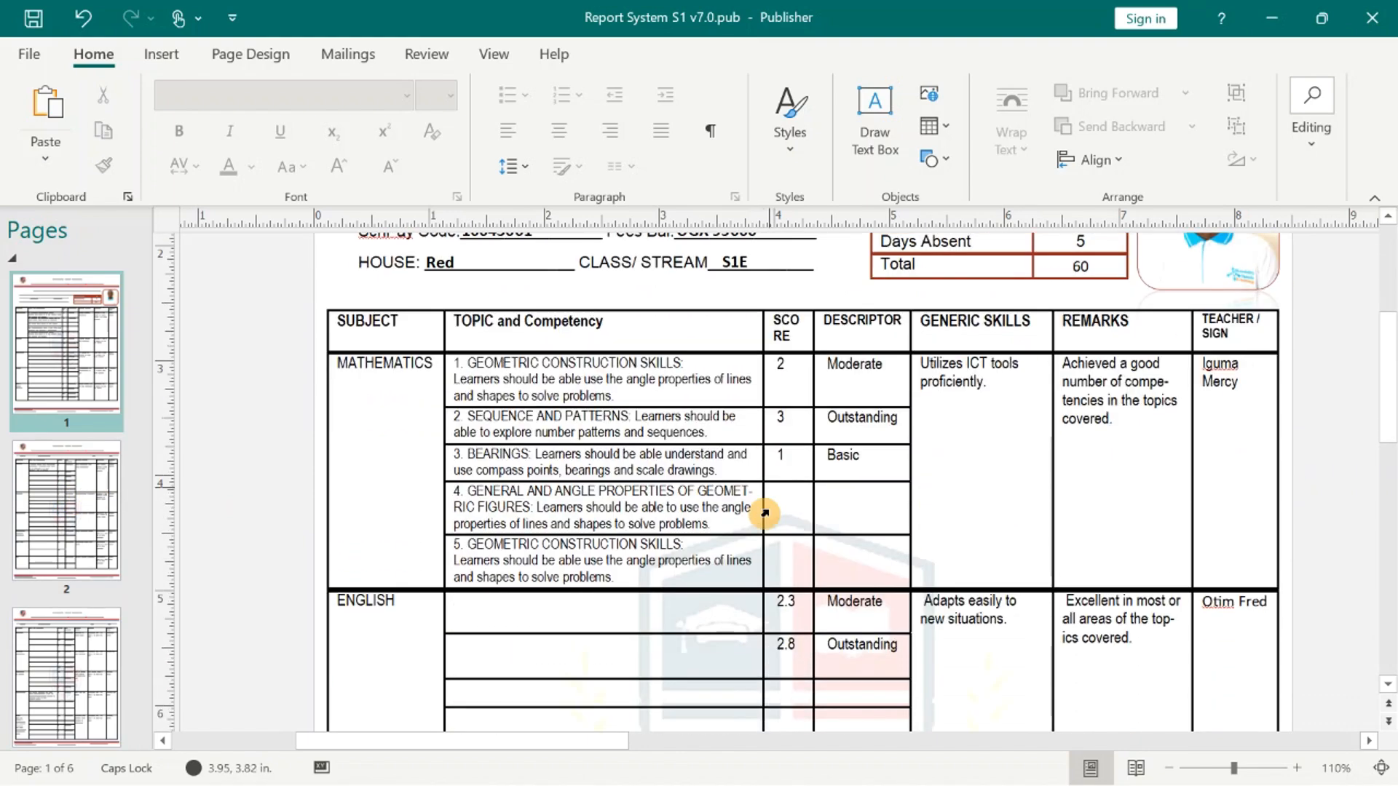
pyautogui.scroll(-8, 764, 513)
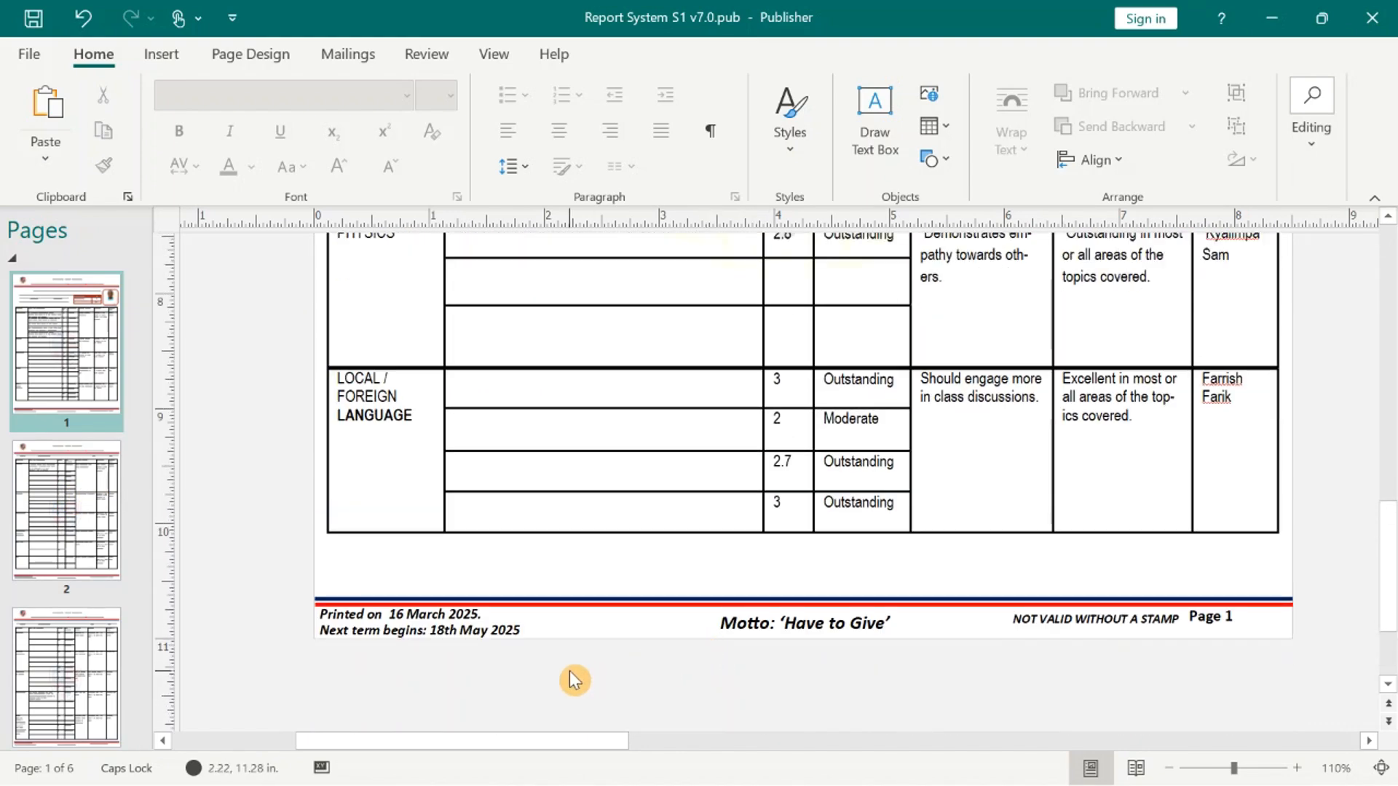
pyautogui.click(494, 57)
pyautogui.click(100, 121)
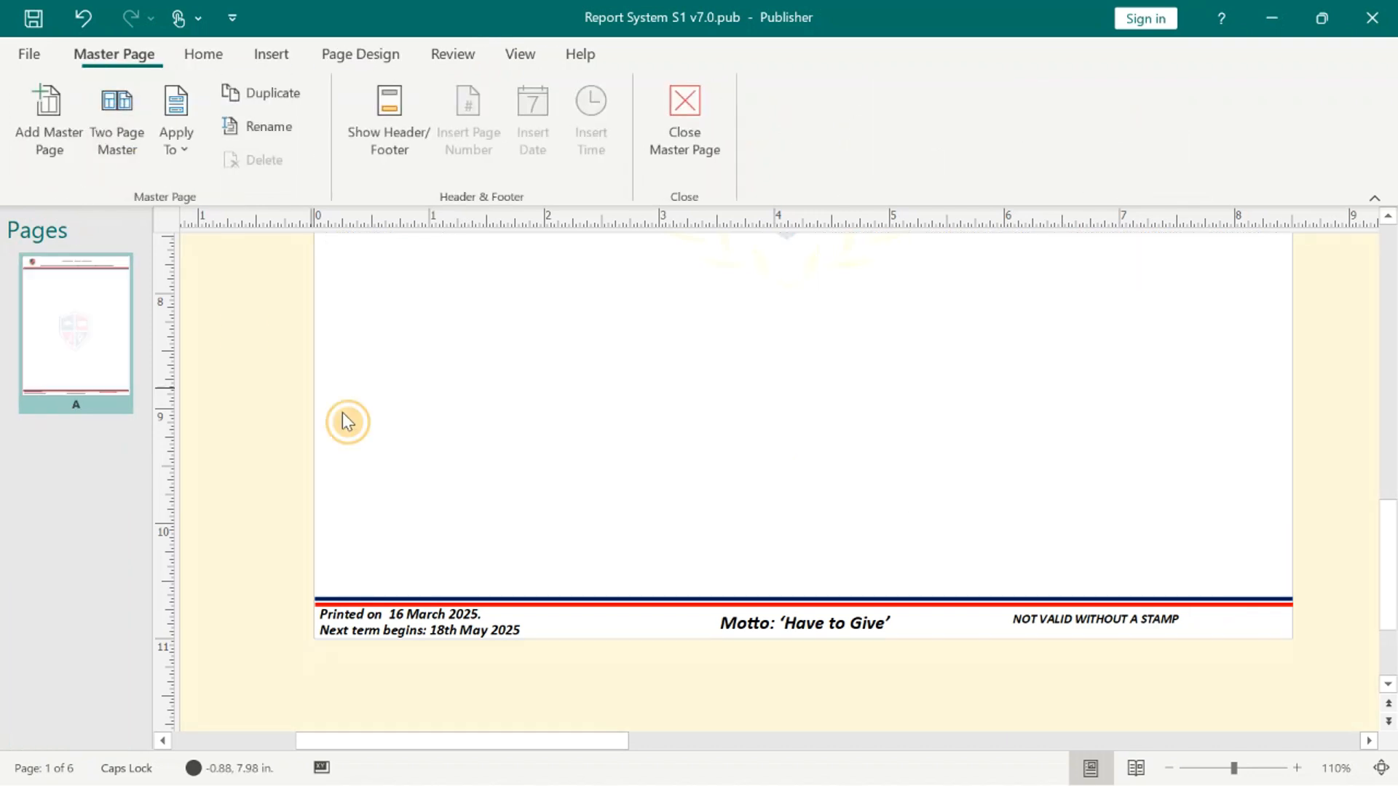
# Replace the motto wording in the master page footer so it reads Motto: ‘Education is the Key’.
pyautogui.click(806, 624)
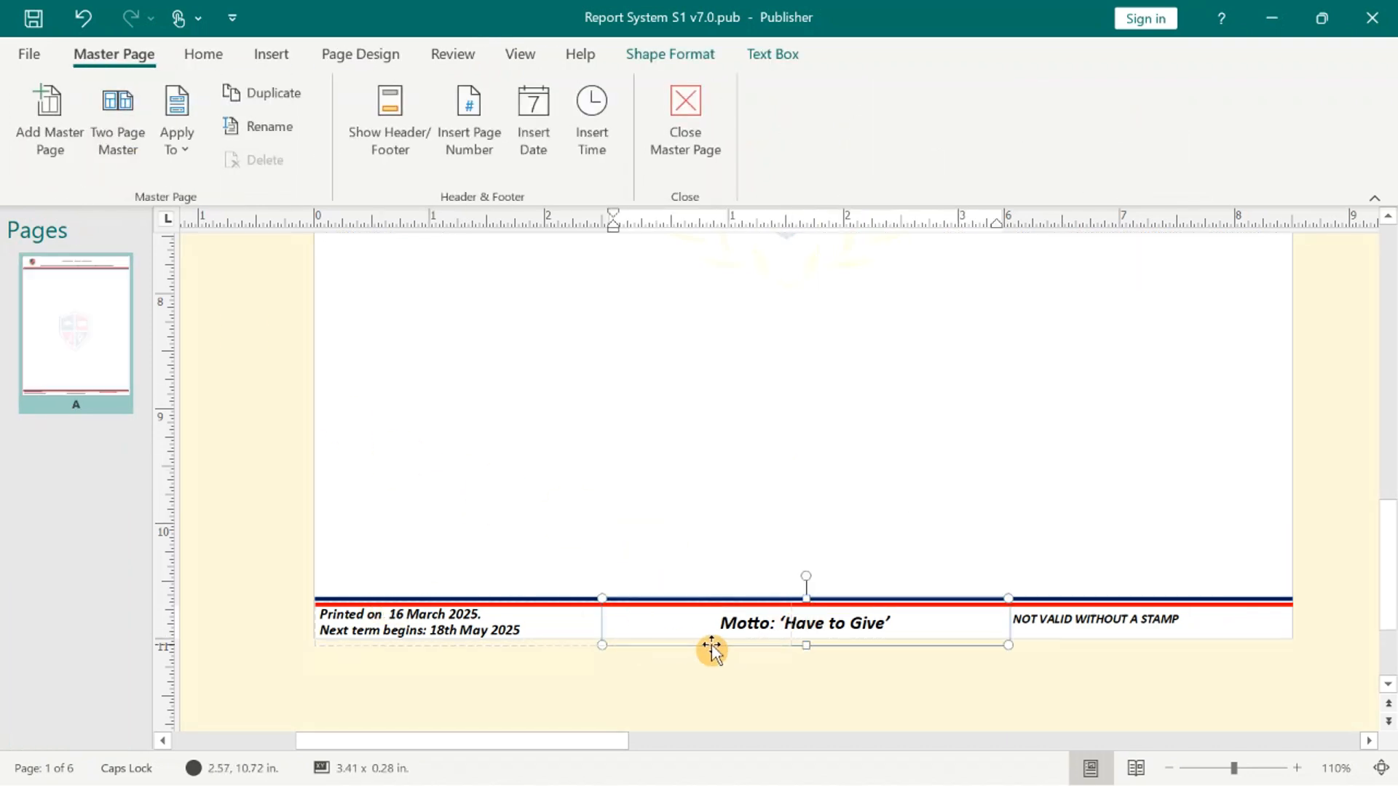
pyautogui.moveTo(789, 628); pyautogui.dragTo(883, 616)
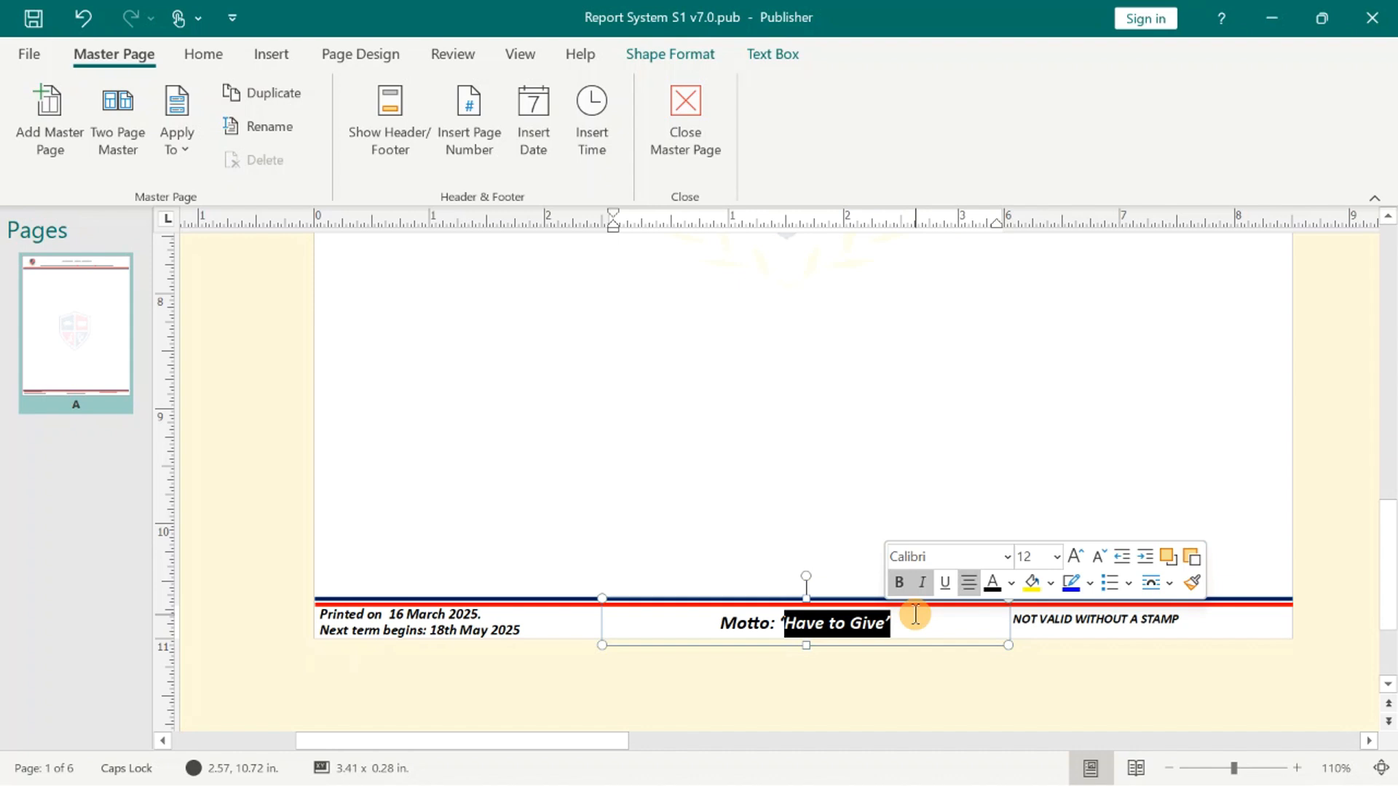
pyautogui.write('bR')
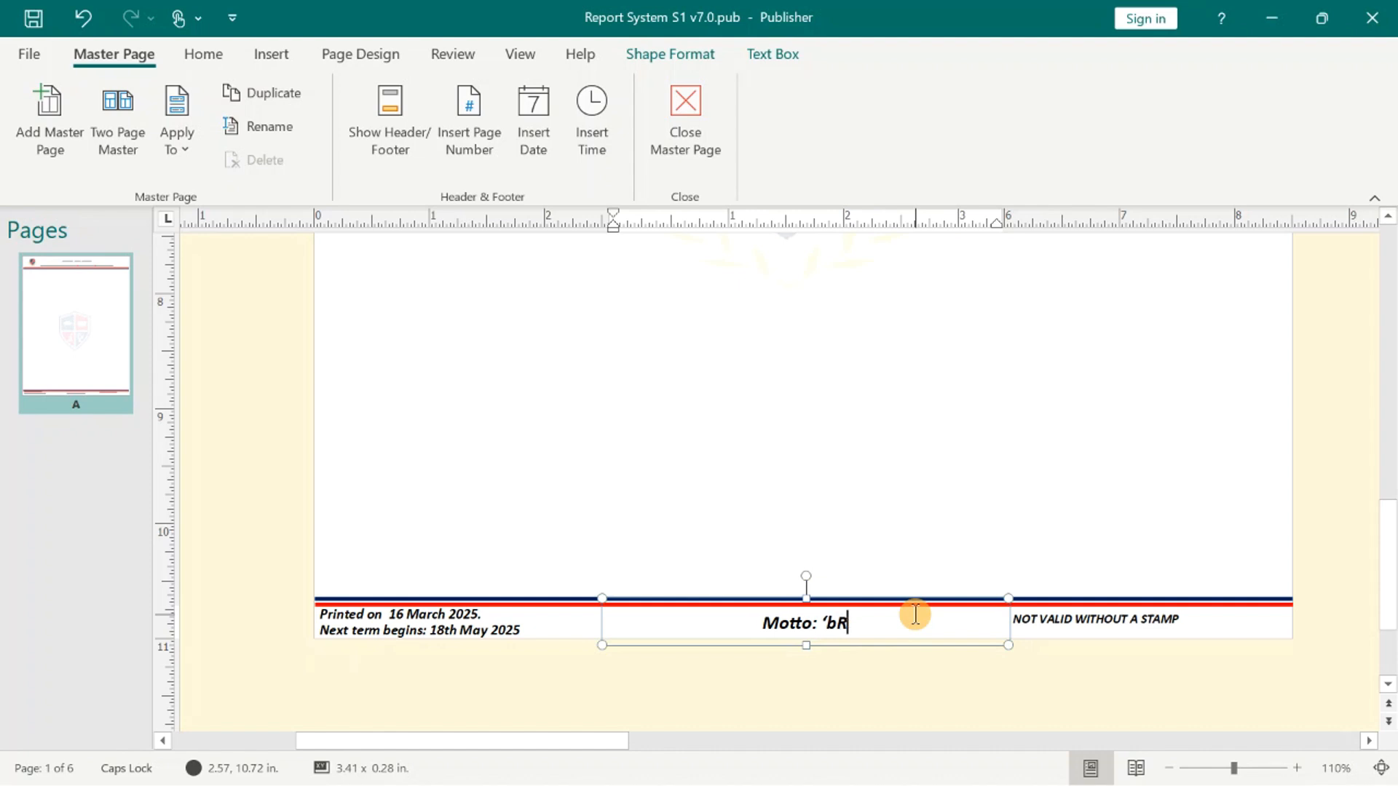
pyautogui.press('BackSpace')
pyautogui.press('BackSpace')
pyautogui.press('capslock')
pyautogui.write('Educ')
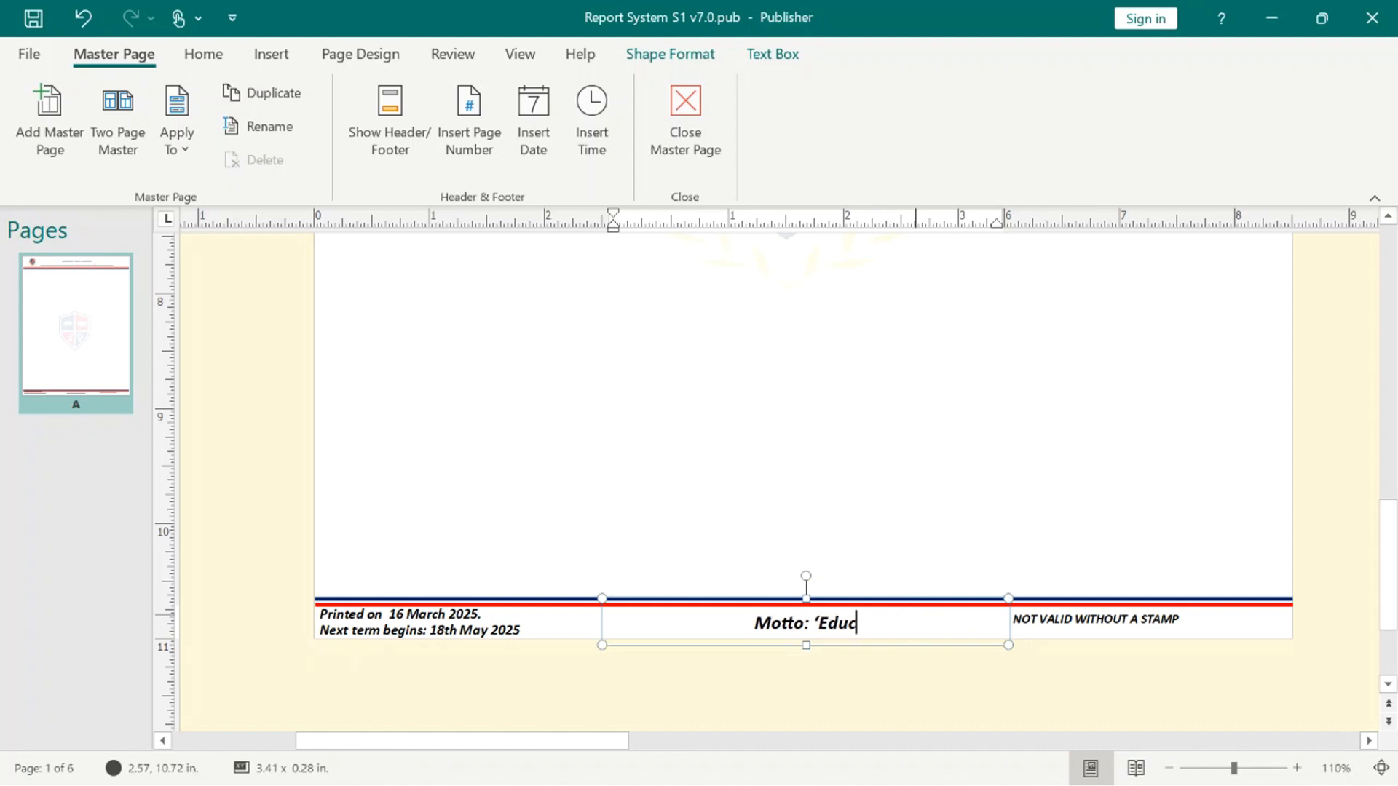
pyautogui.write('ation is the Key')
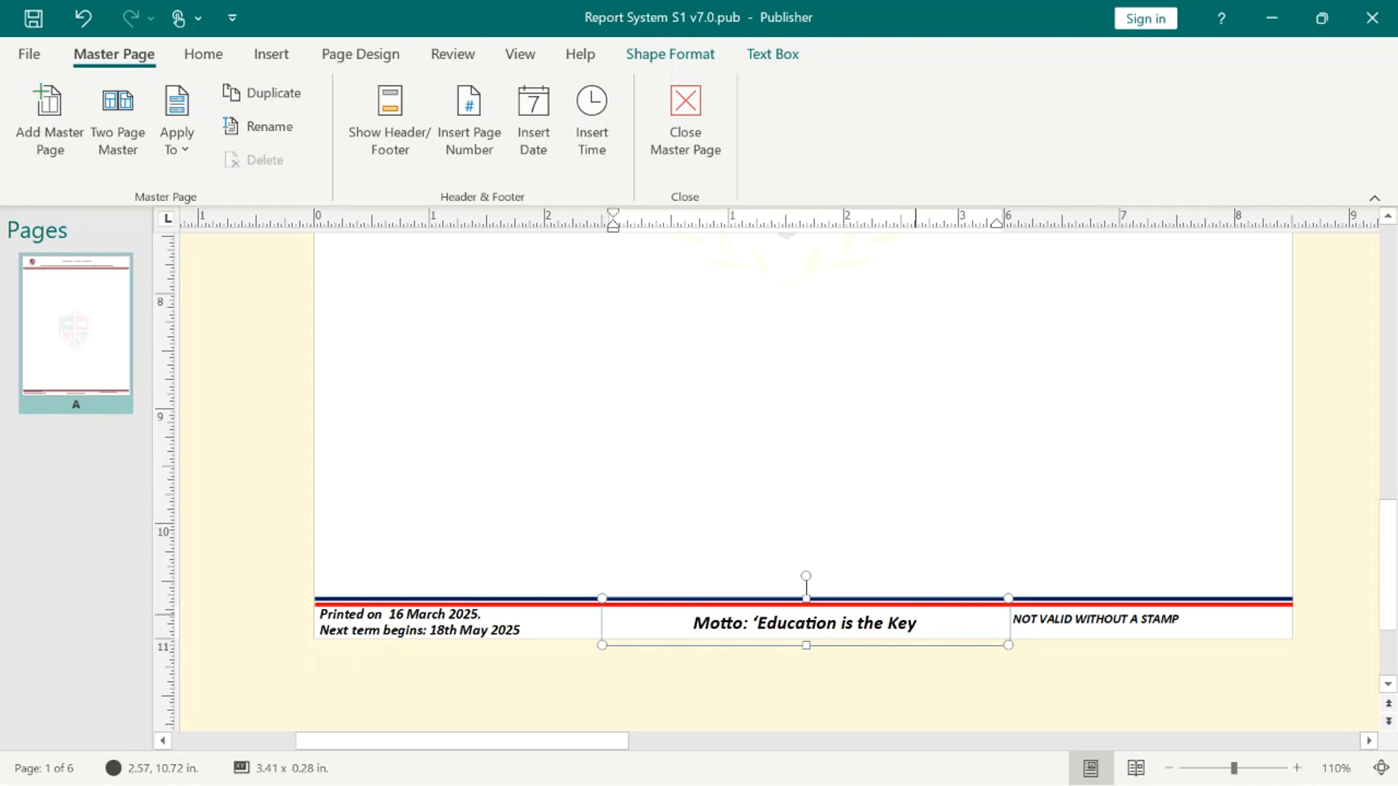
pyautogui.write("'")
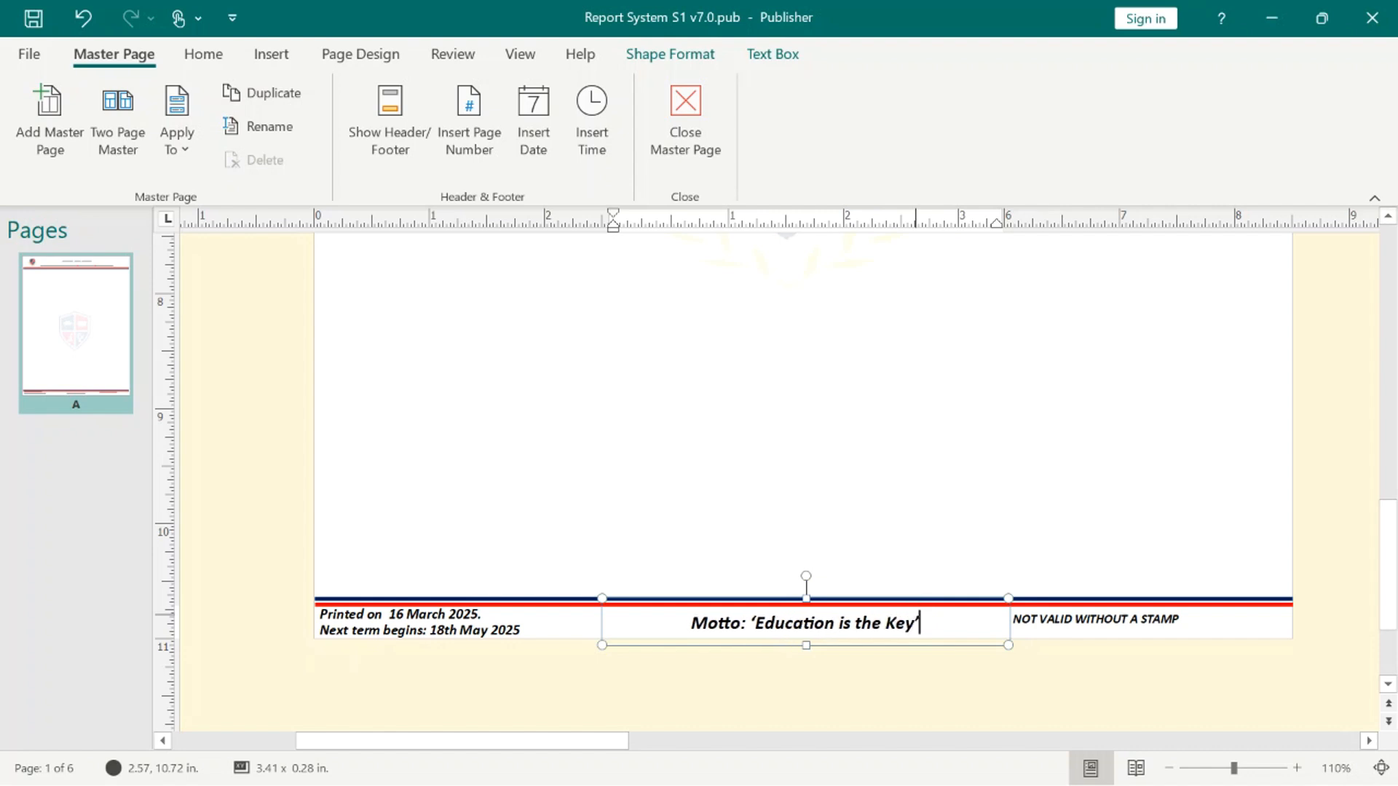
pyautogui.click(469, 604)
pyautogui.click(447, 627)
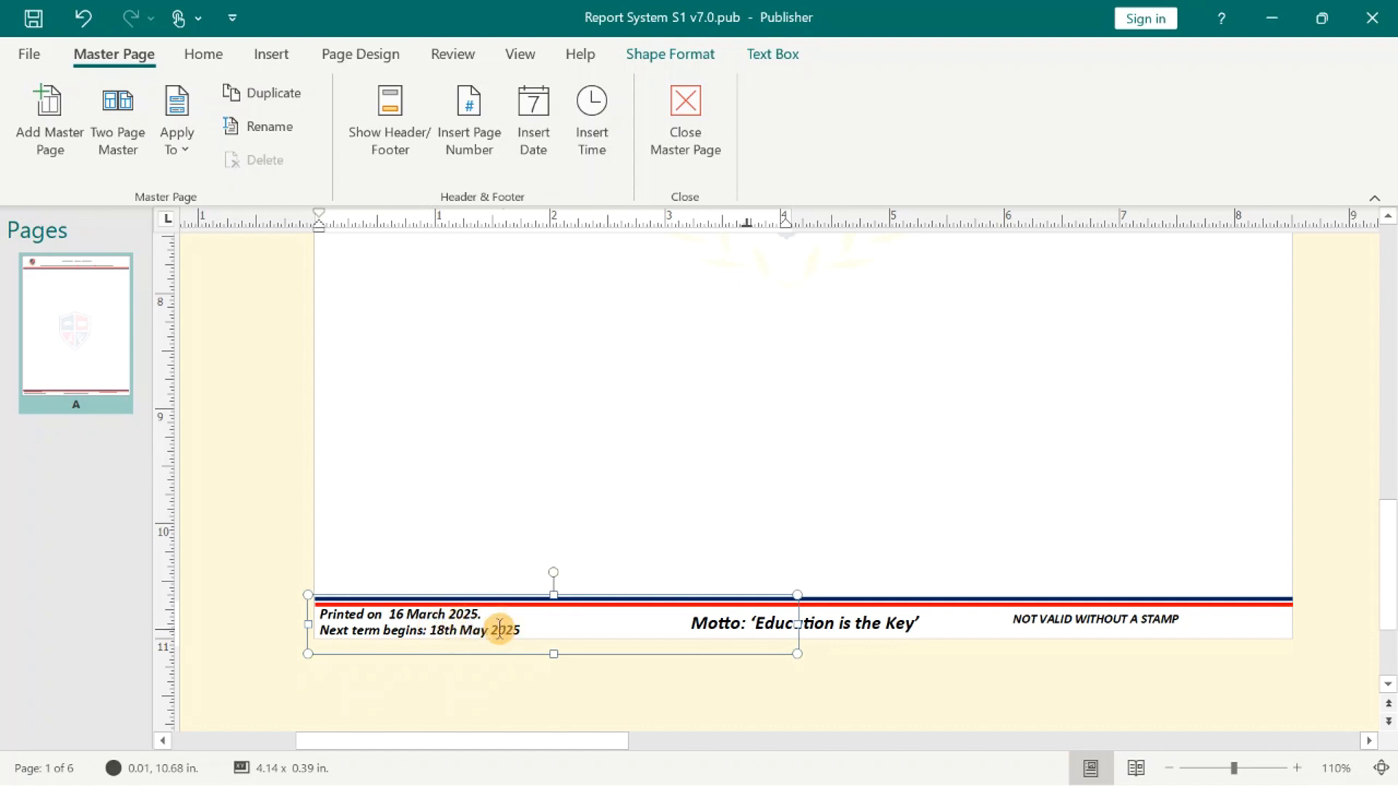
# Replace the watermark picture in the middle of the master page with the edify-uganda image from the Pictures folder, working offline.
pyautogui.scroll(5, 796, 484)
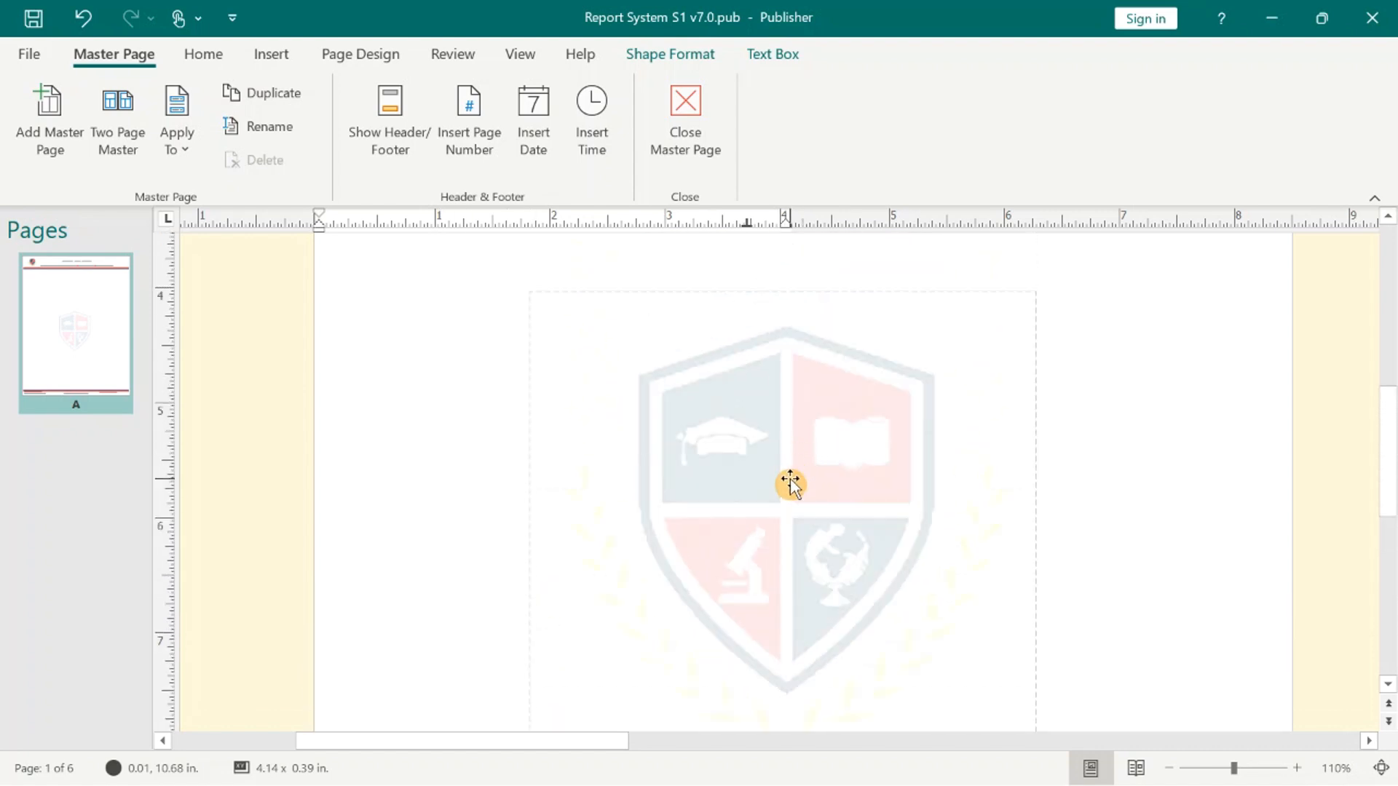
pyautogui.click(790, 484)
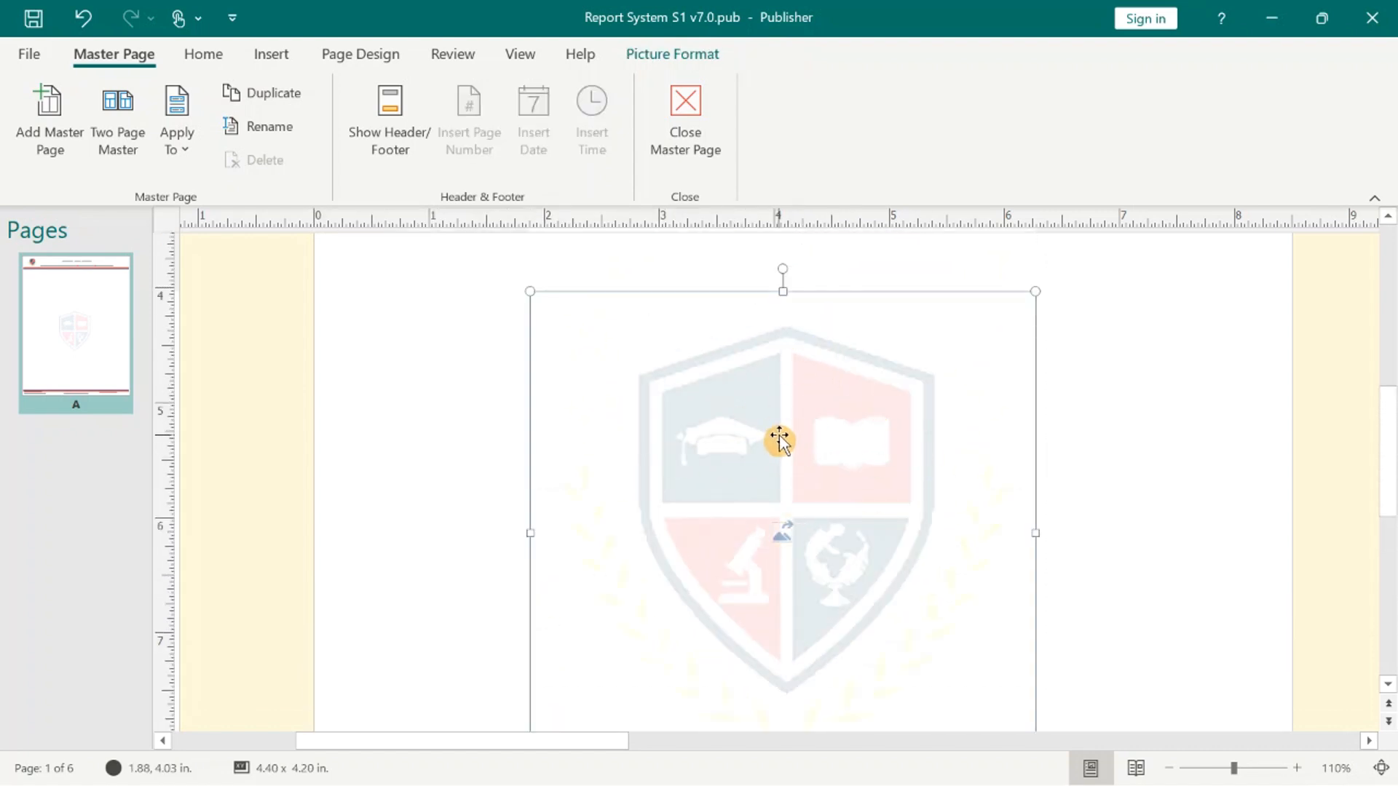
pyautogui.rightClick(779, 429)
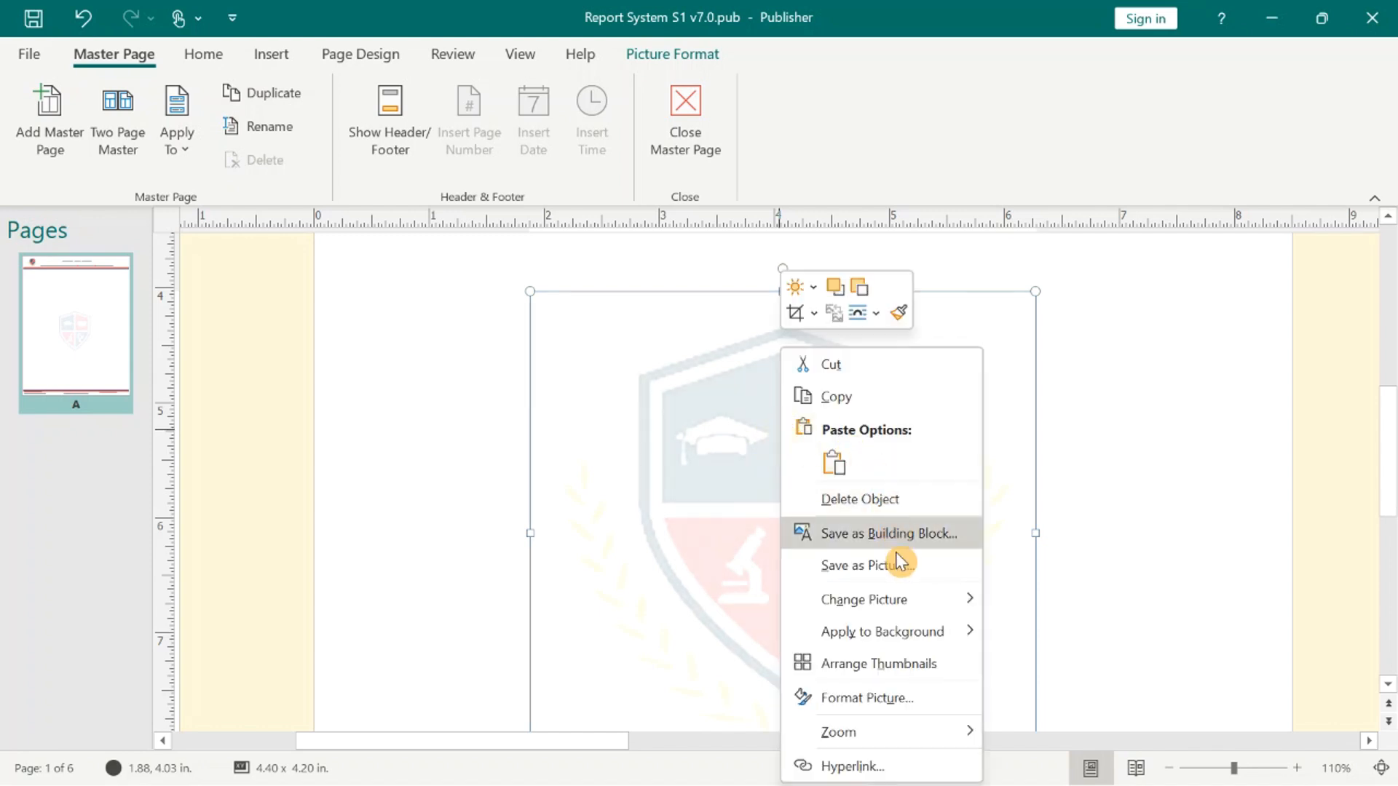
pyautogui.moveTo(937, 601)
pyautogui.click(1047, 603)
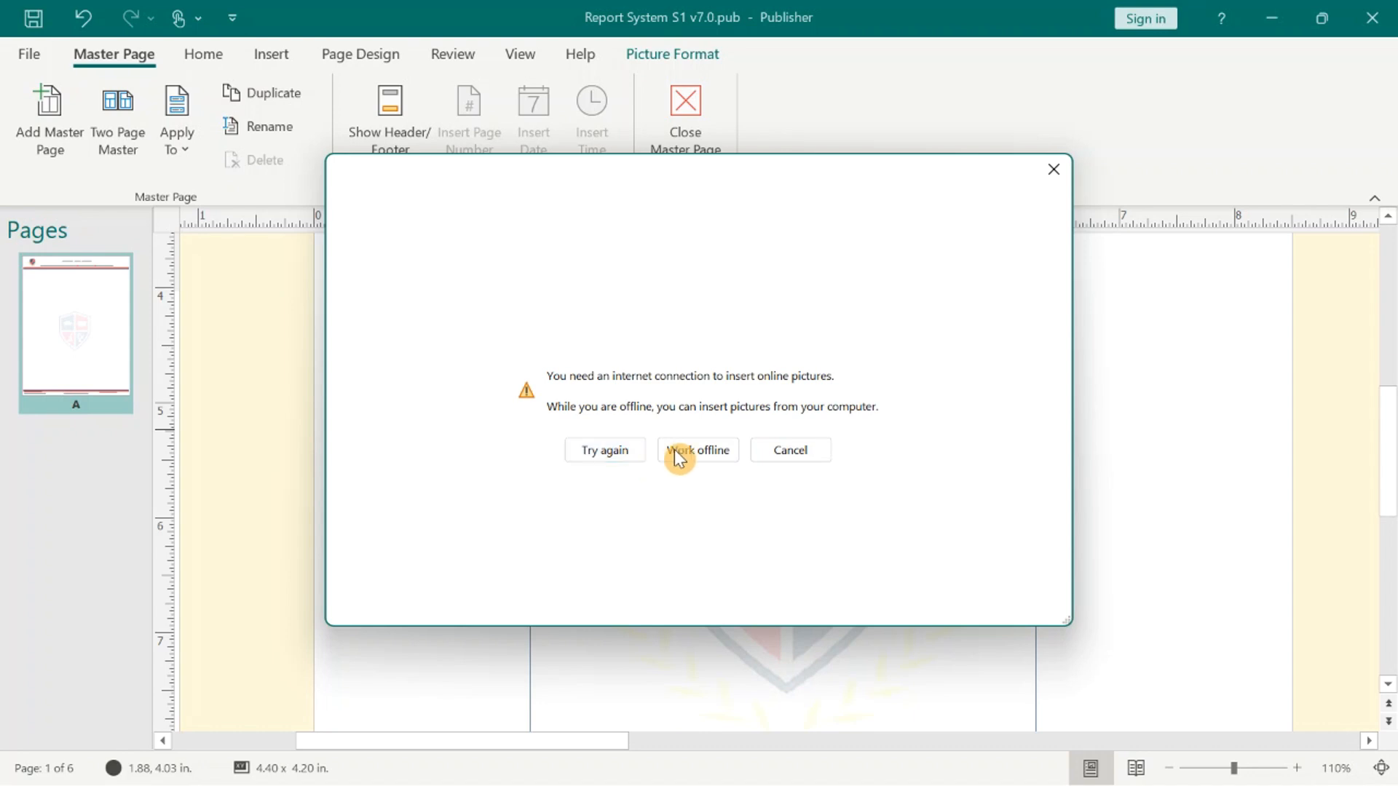
pyautogui.click(697, 455)
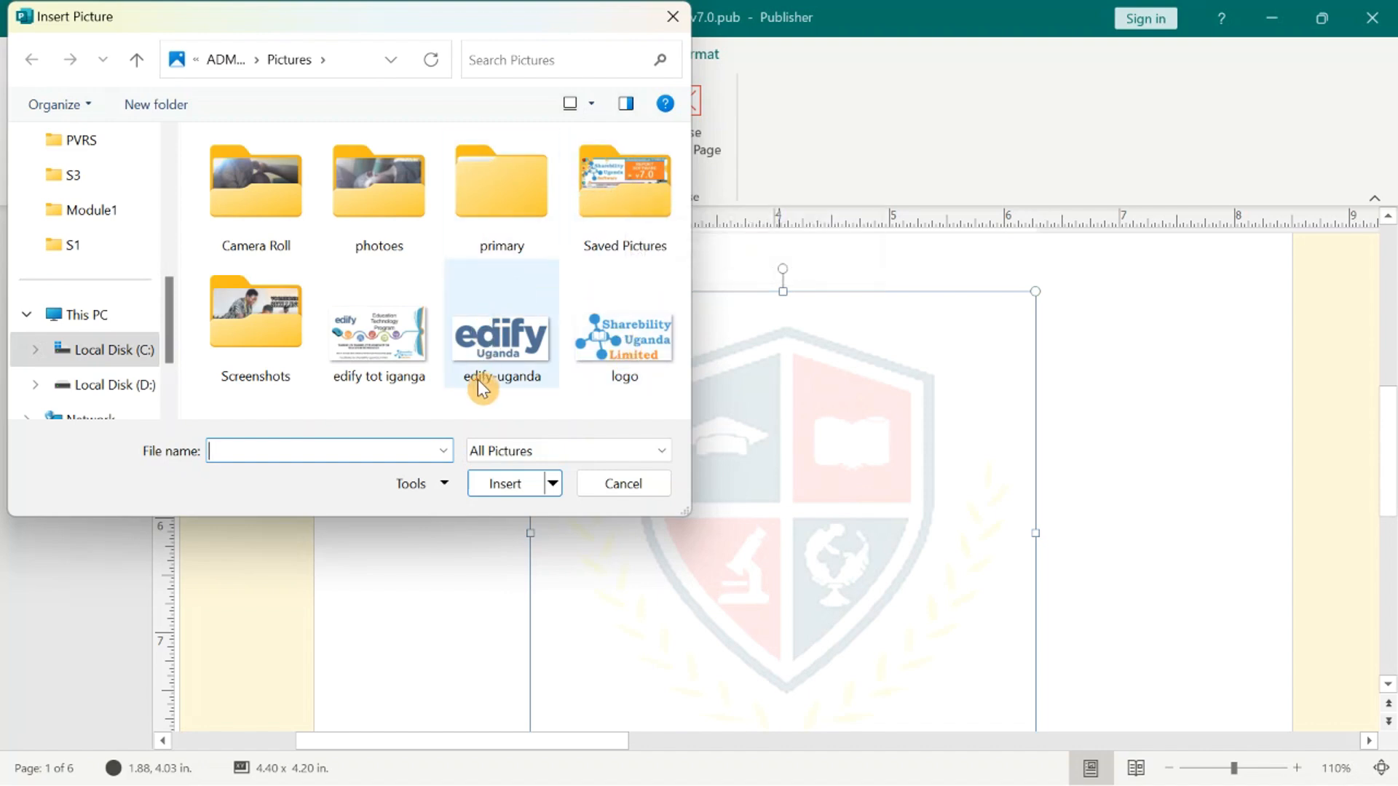
pyautogui.doubleClick(633, 203)
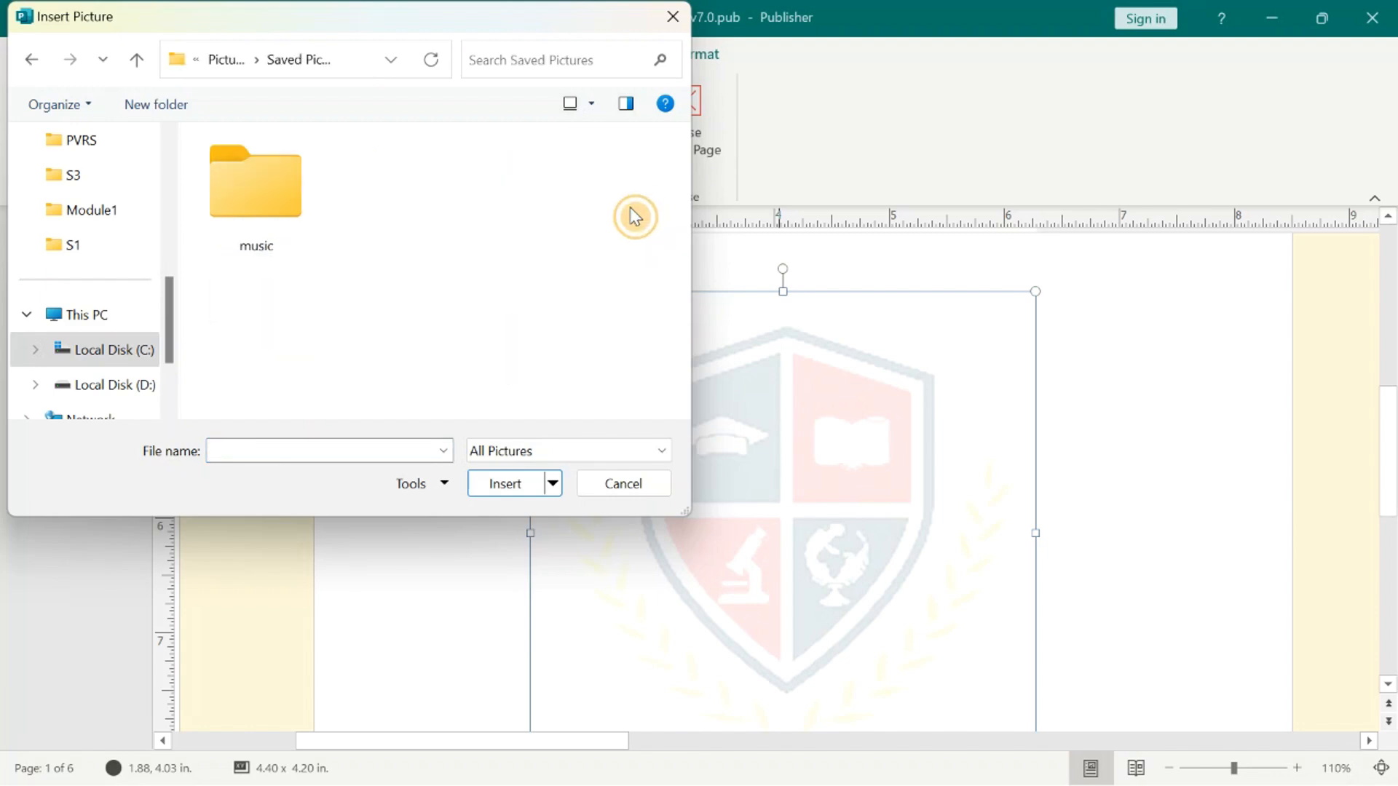
pyautogui.click(29, 61)
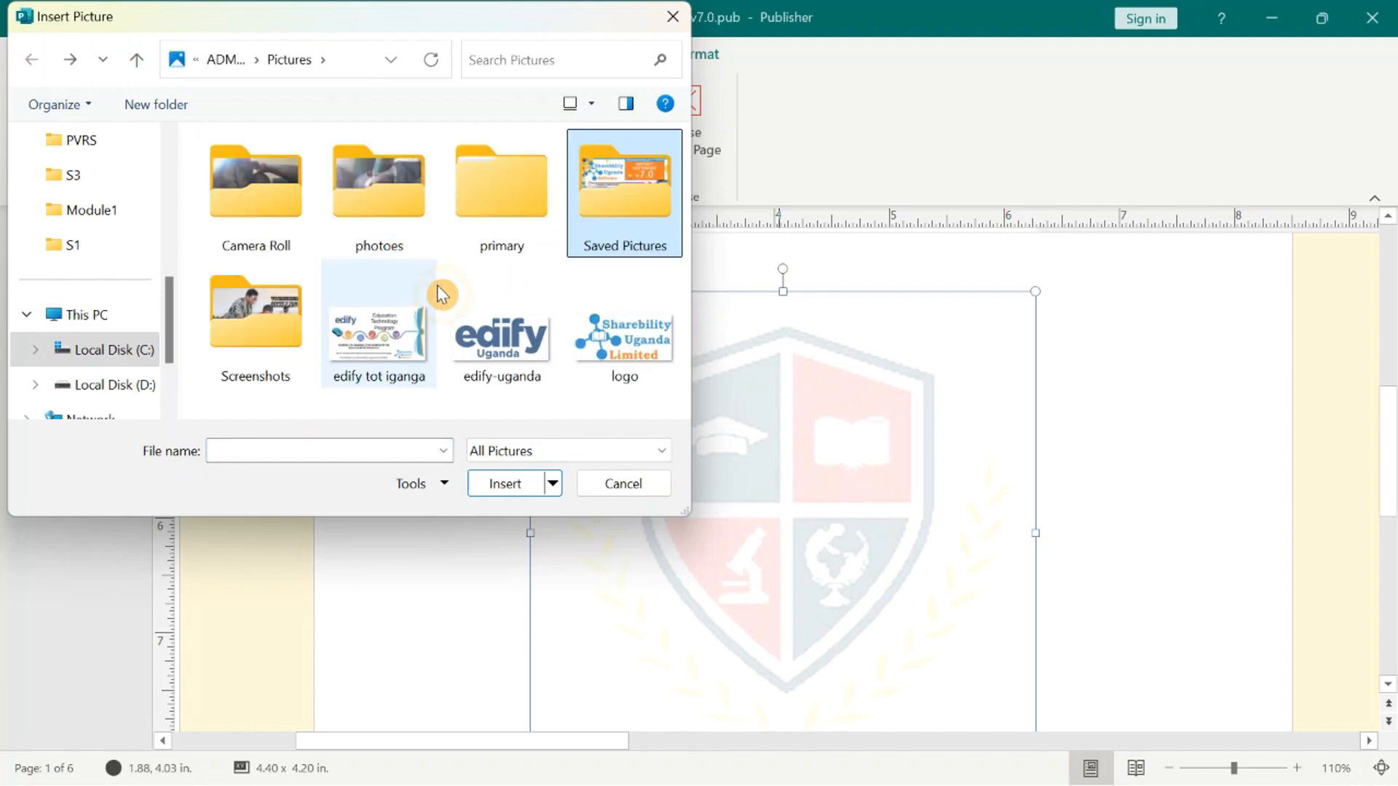
pyautogui.click(491, 332)
pyautogui.click(506, 484)
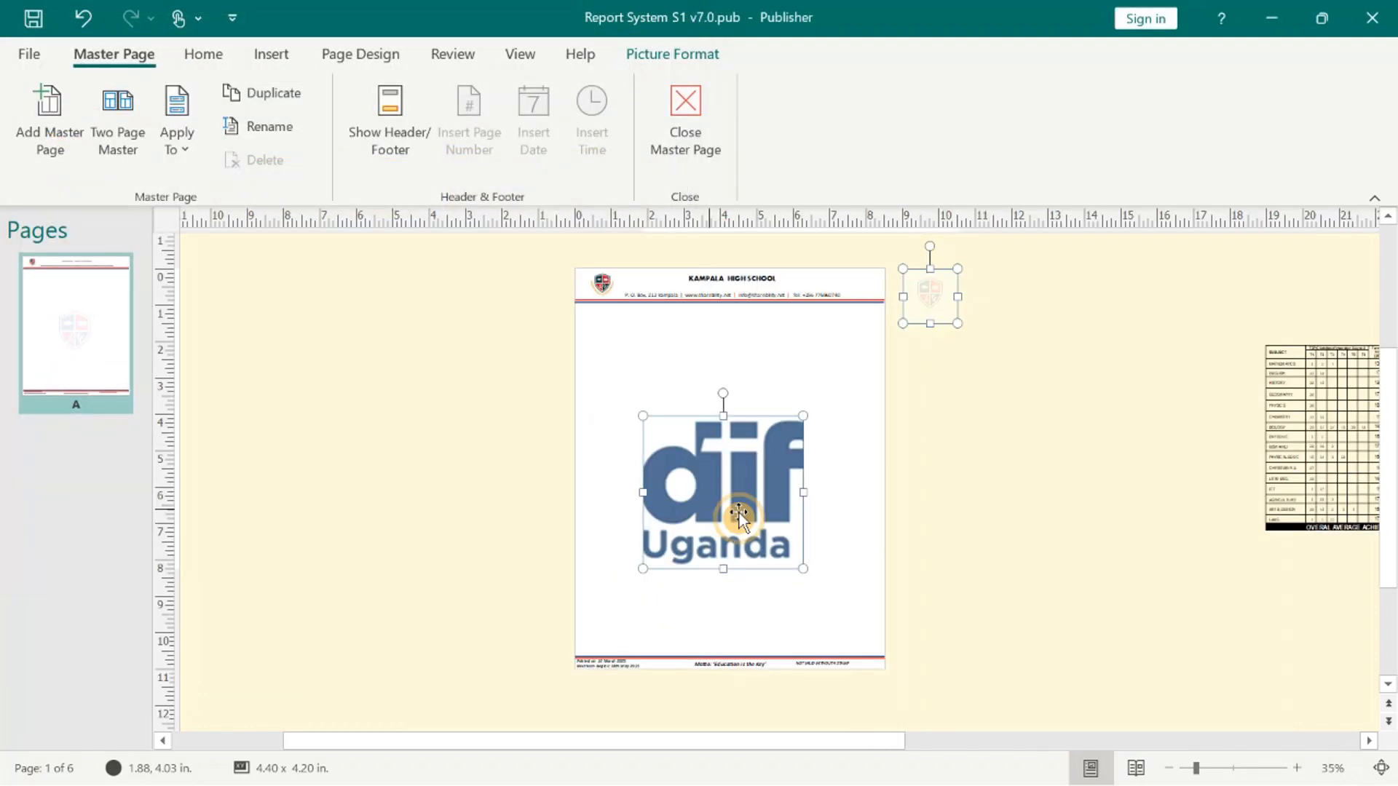
# Deselect the new watermark and close the master page to check how it looks behind the report card table.
pyautogui.click(986, 521)
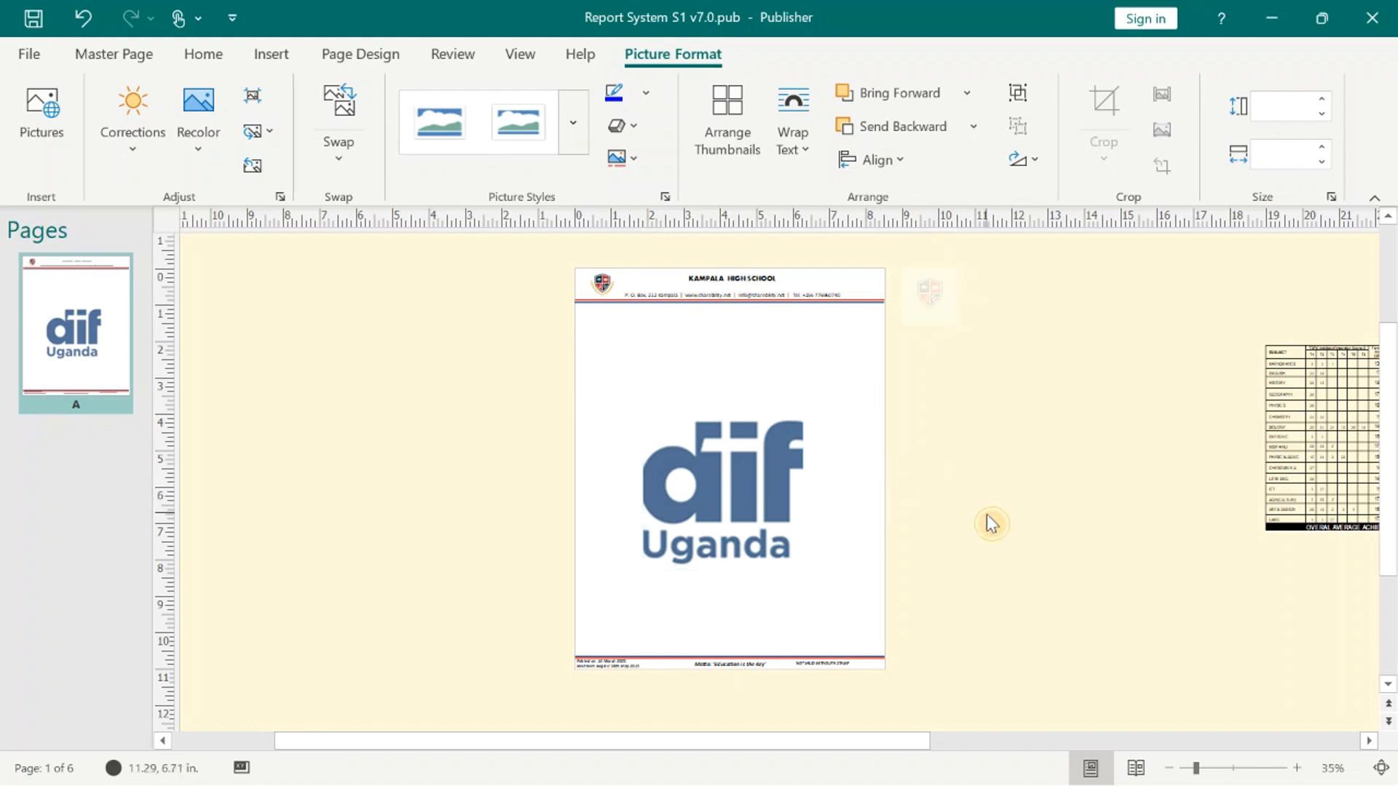
pyautogui.click(723, 510)
pyautogui.click(608, 601)
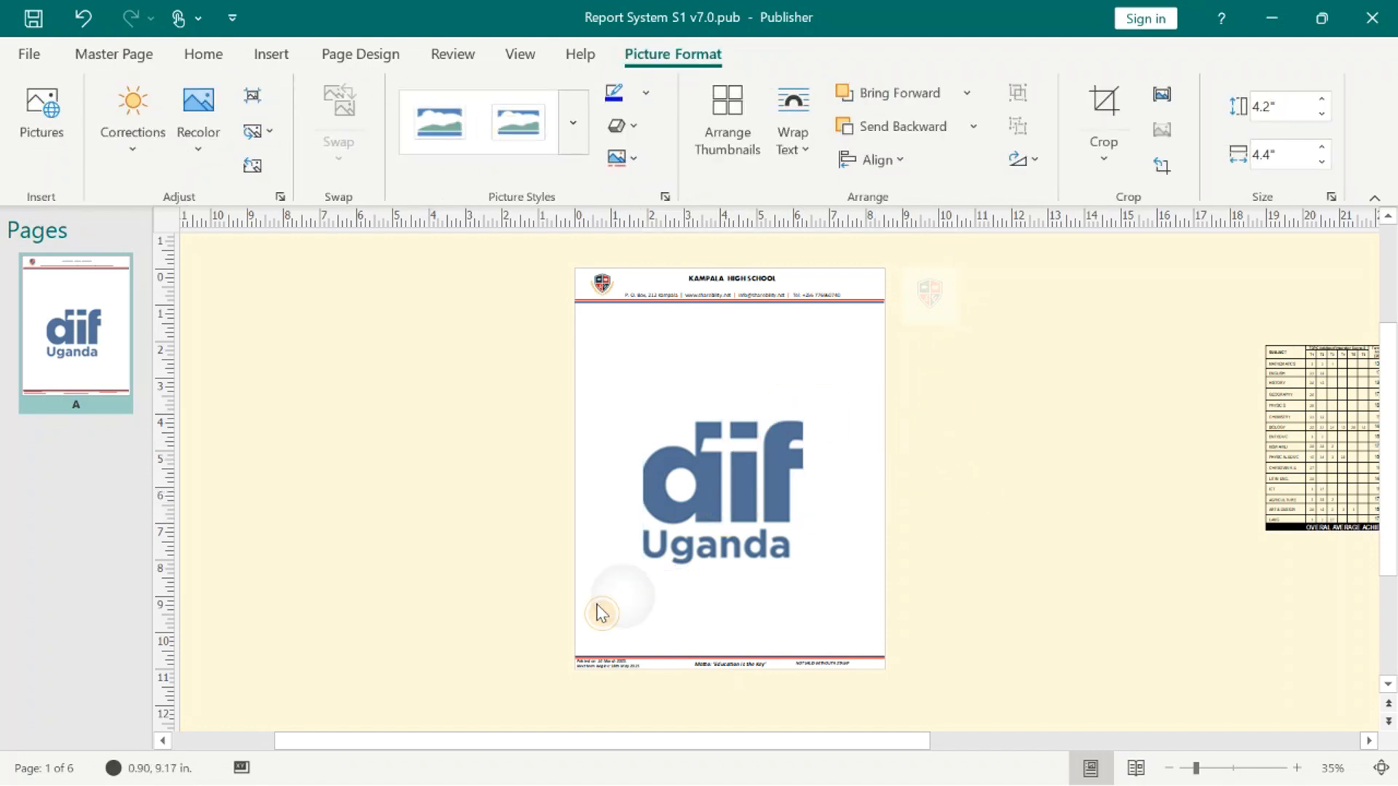
pyautogui.click(703, 117)
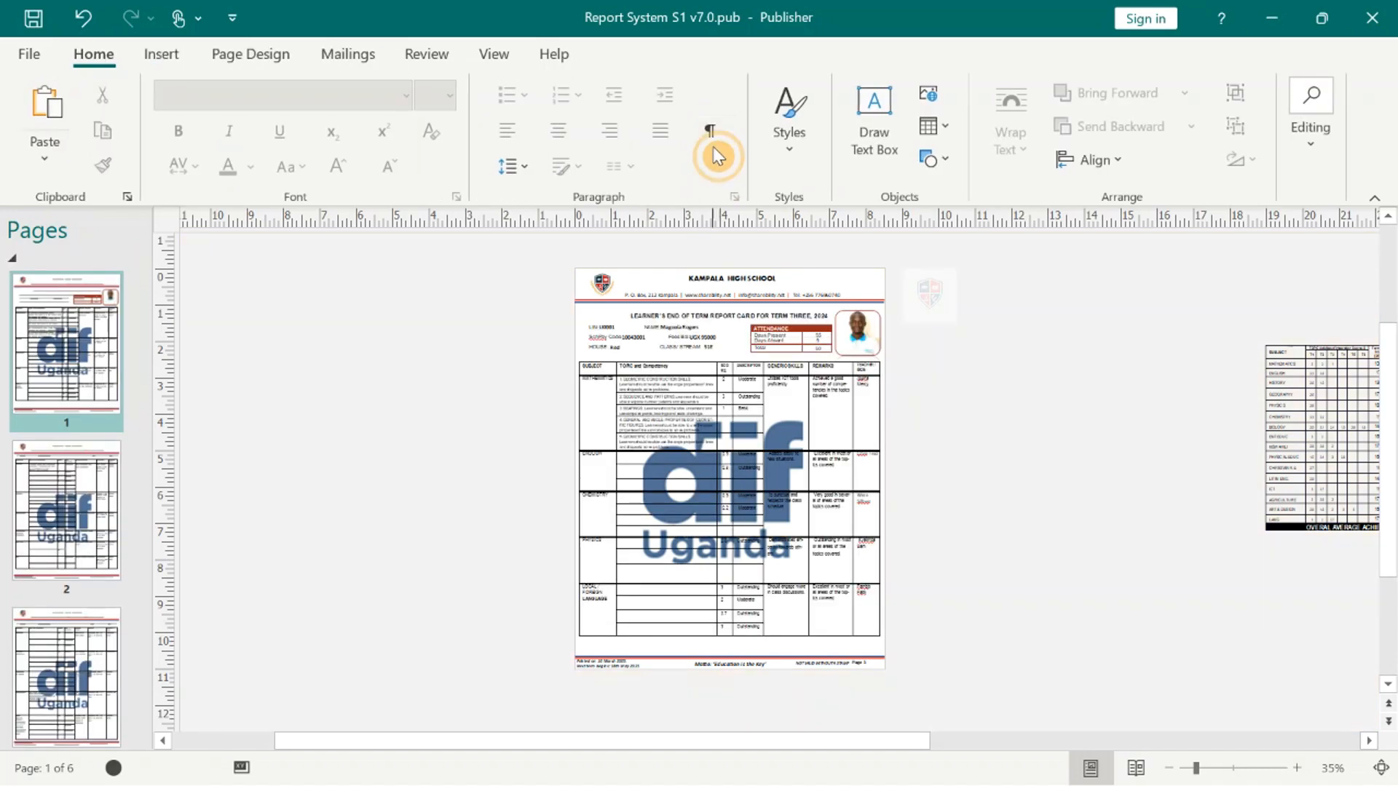
pyautogui.click(699, 603)
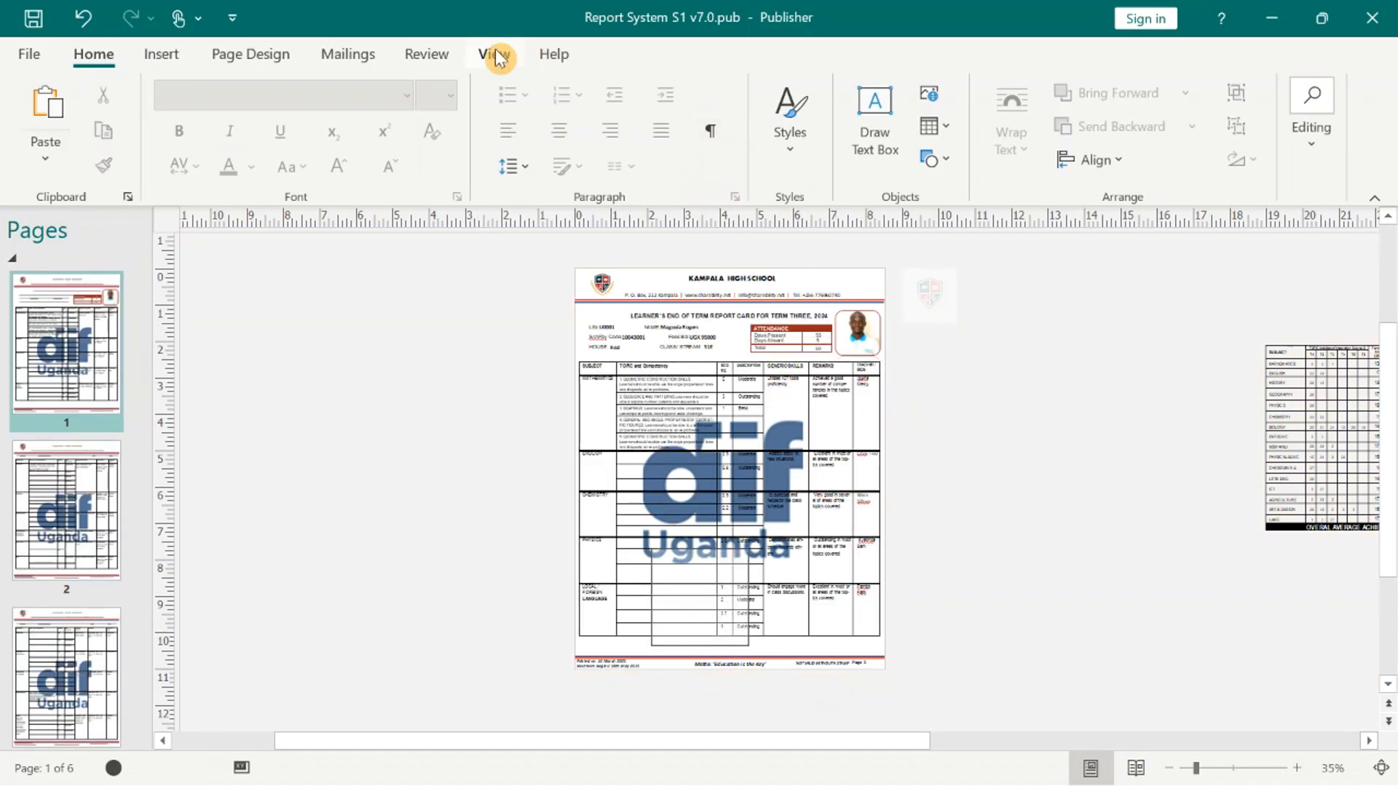
# Reopen the master page, raise the watermark picture's transparency until it is faint, and close the master page.
pyautogui.click(500, 56)
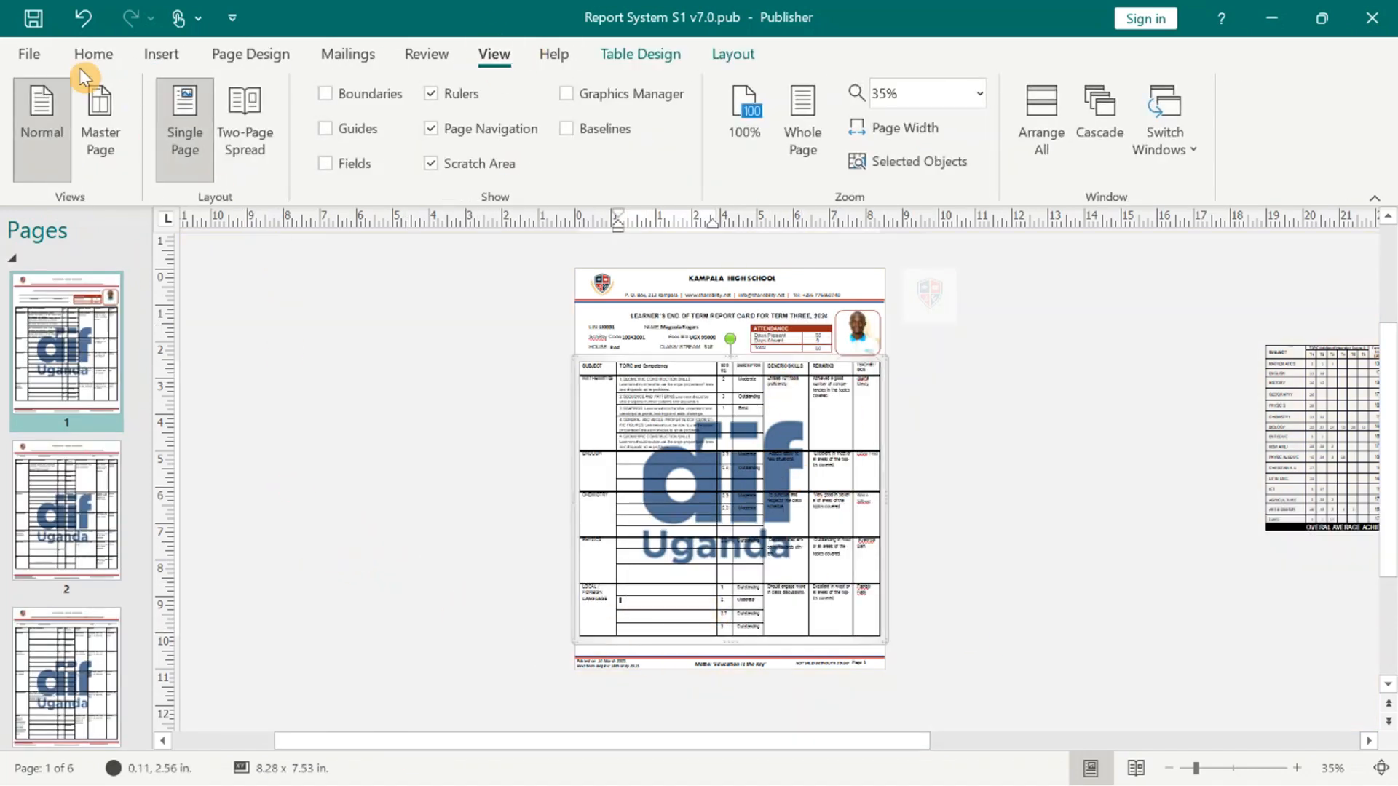
pyautogui.click(99, 128)
pyautogui.rightClick(710, 490)
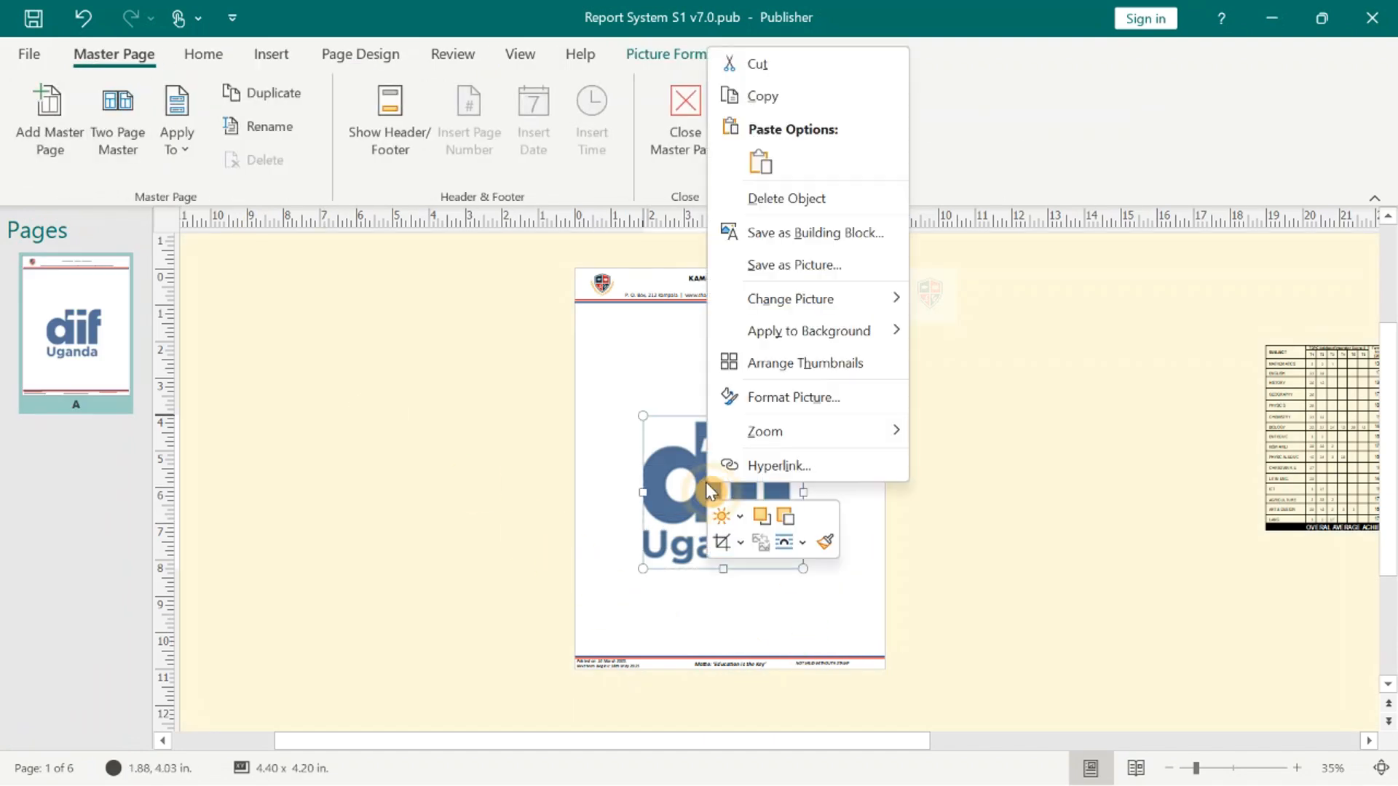
pyautogui.click(808, 399)
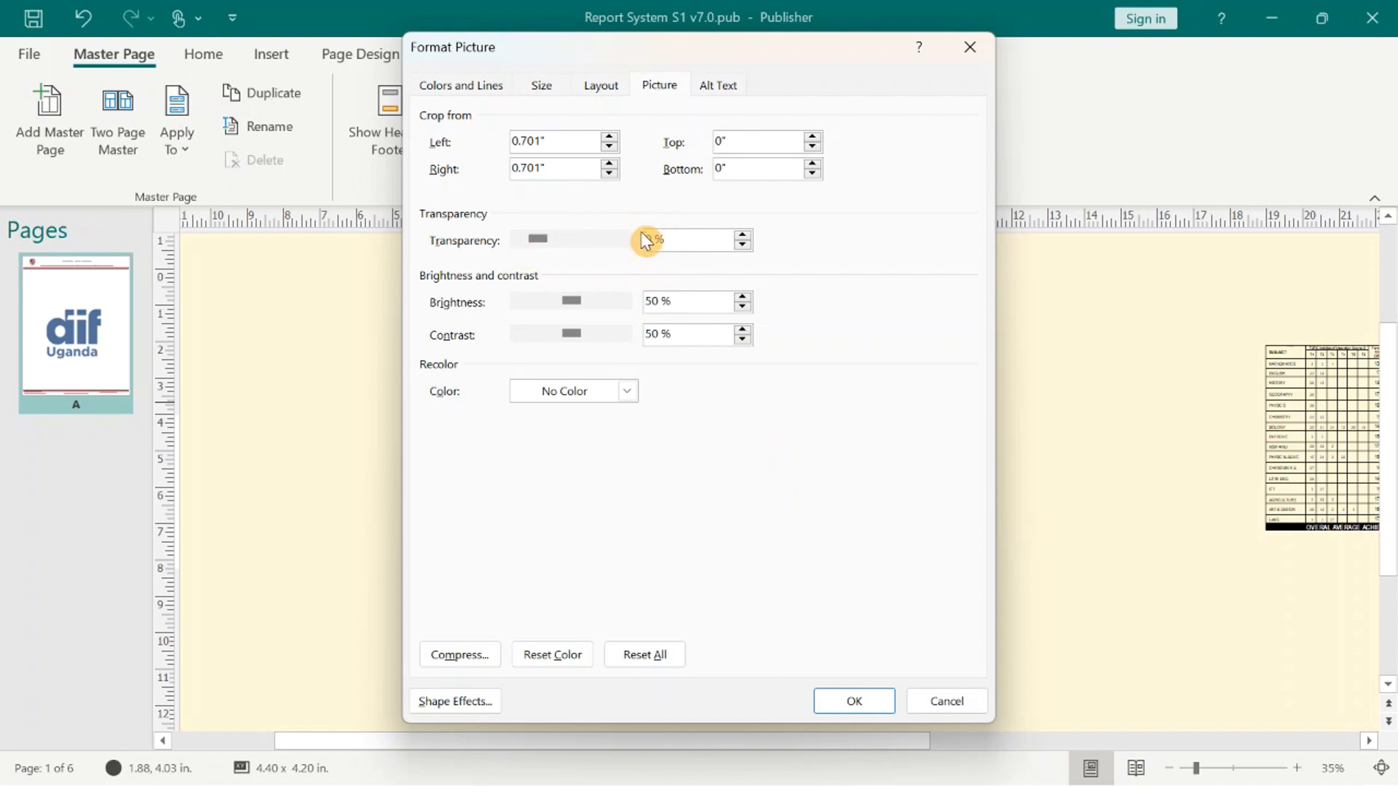
pyautogui.click(855, 702)
pyautogui.click(703, 149)
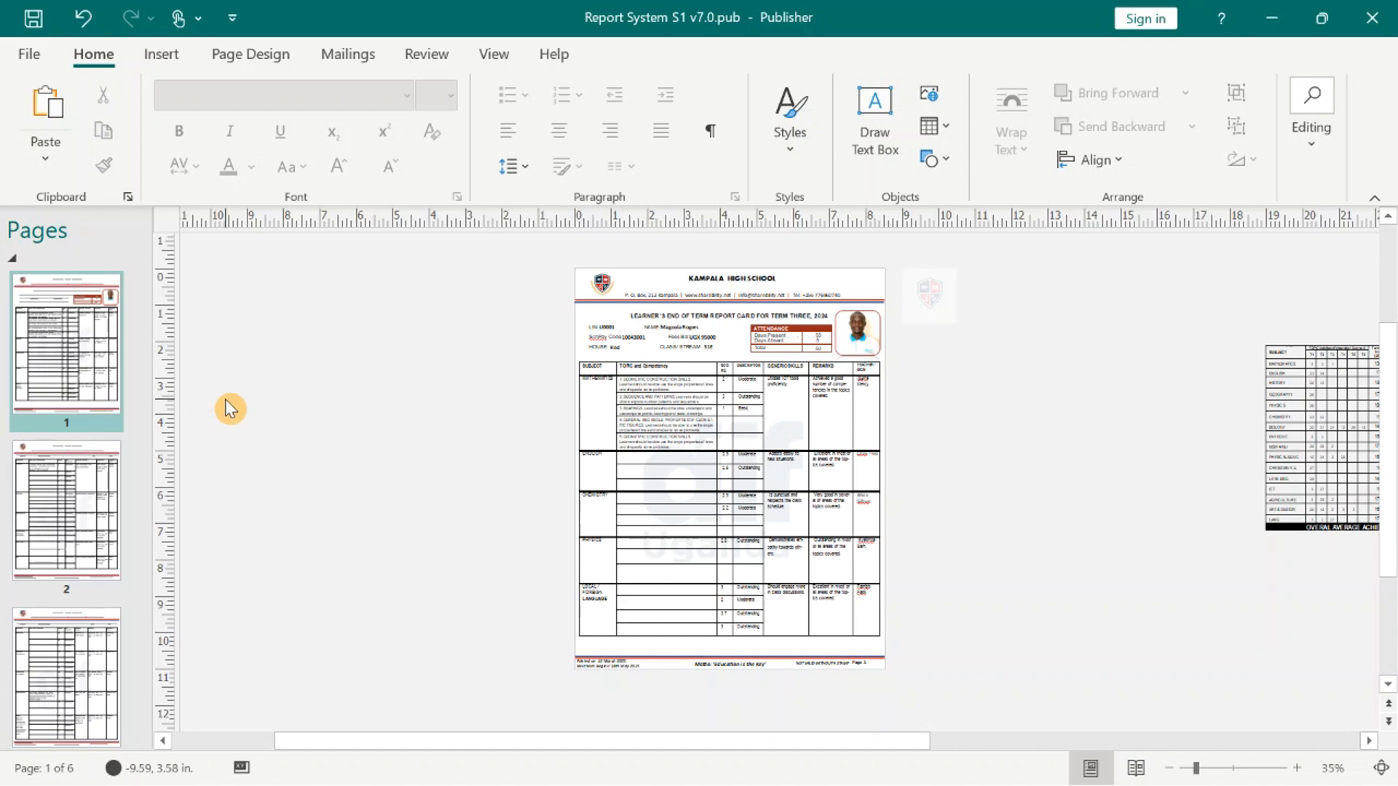
# Open page 2 at a larger zoom and examine the subject table over the watermark, including the teacher column.
pyautogui.click(68, 470)
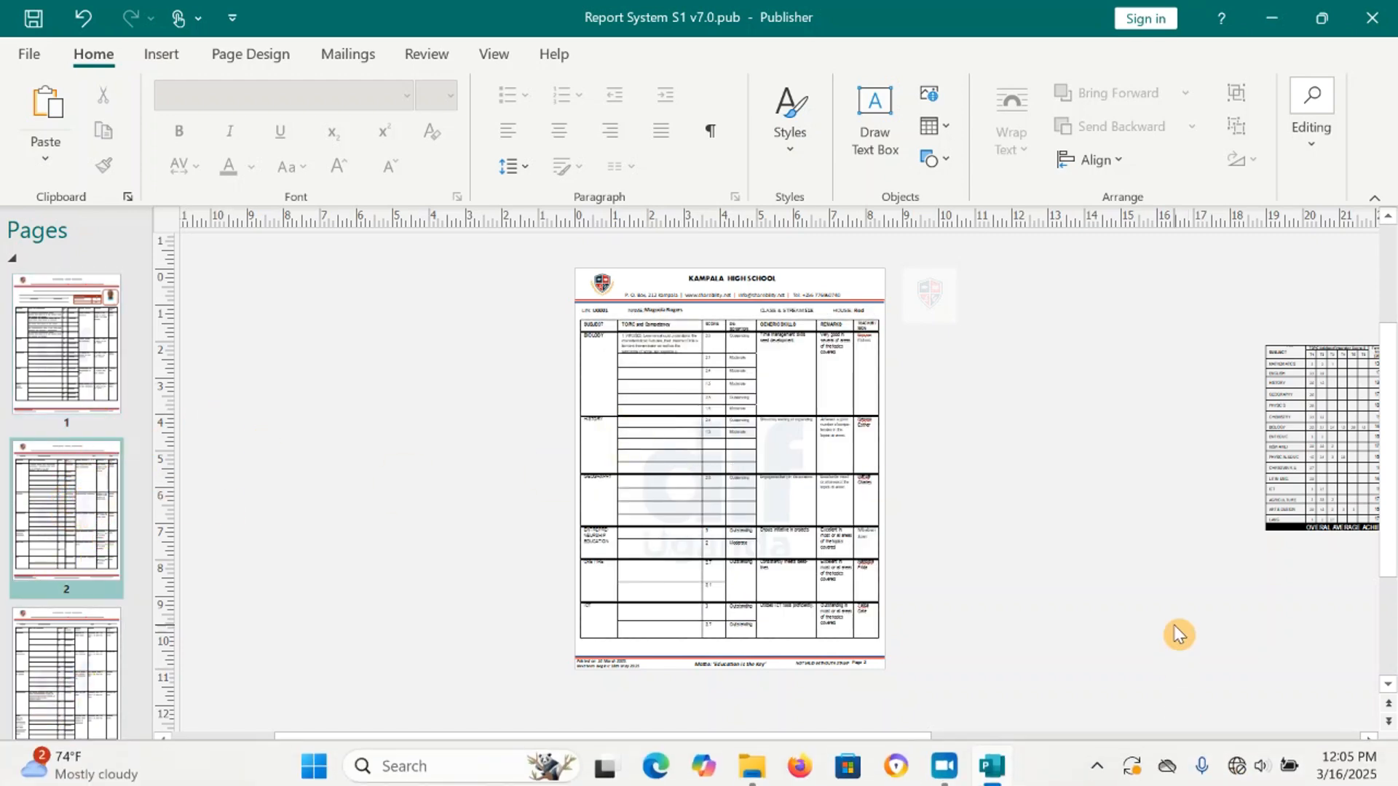
pyautogui.click(1213, 769)
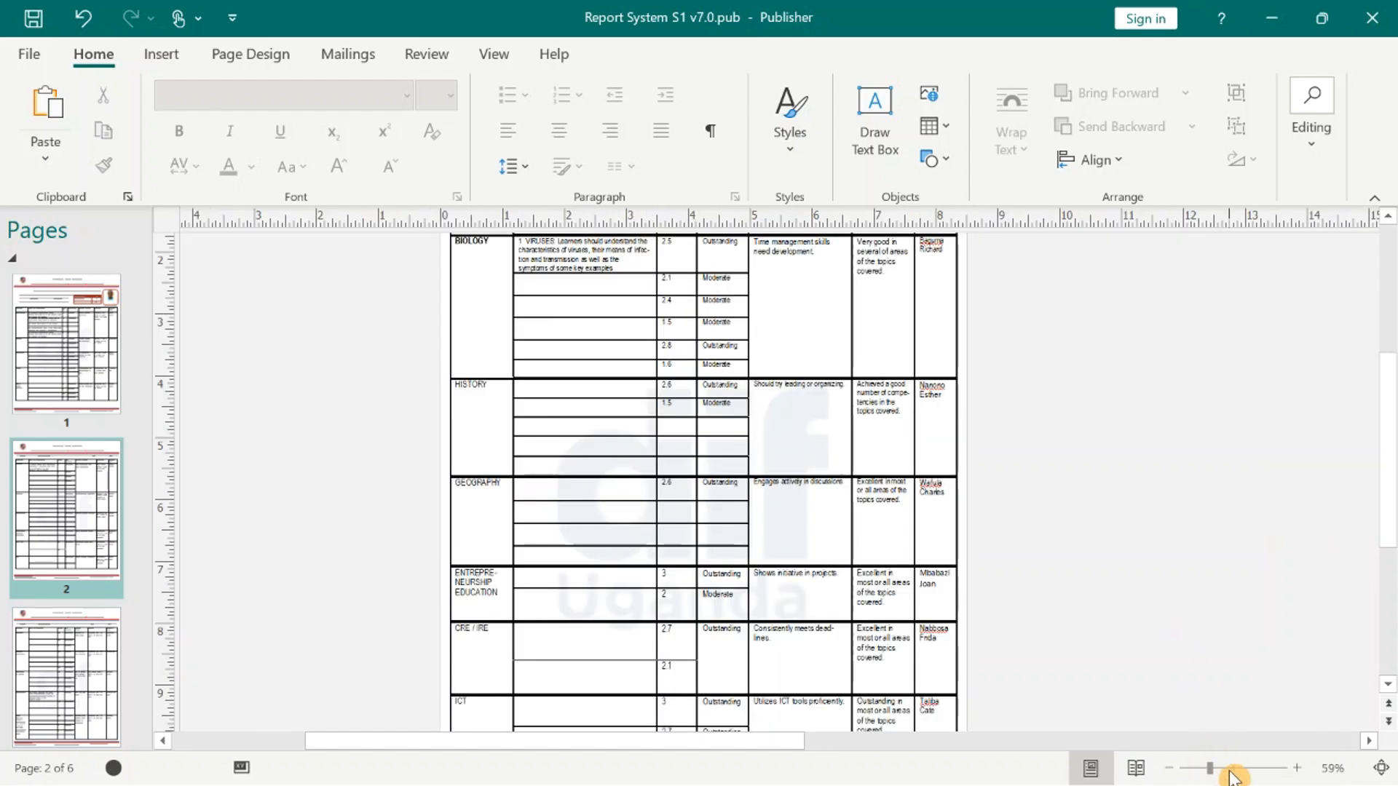
pyautogui.click(1230, 770)
pyautogui.click(1051, 357)
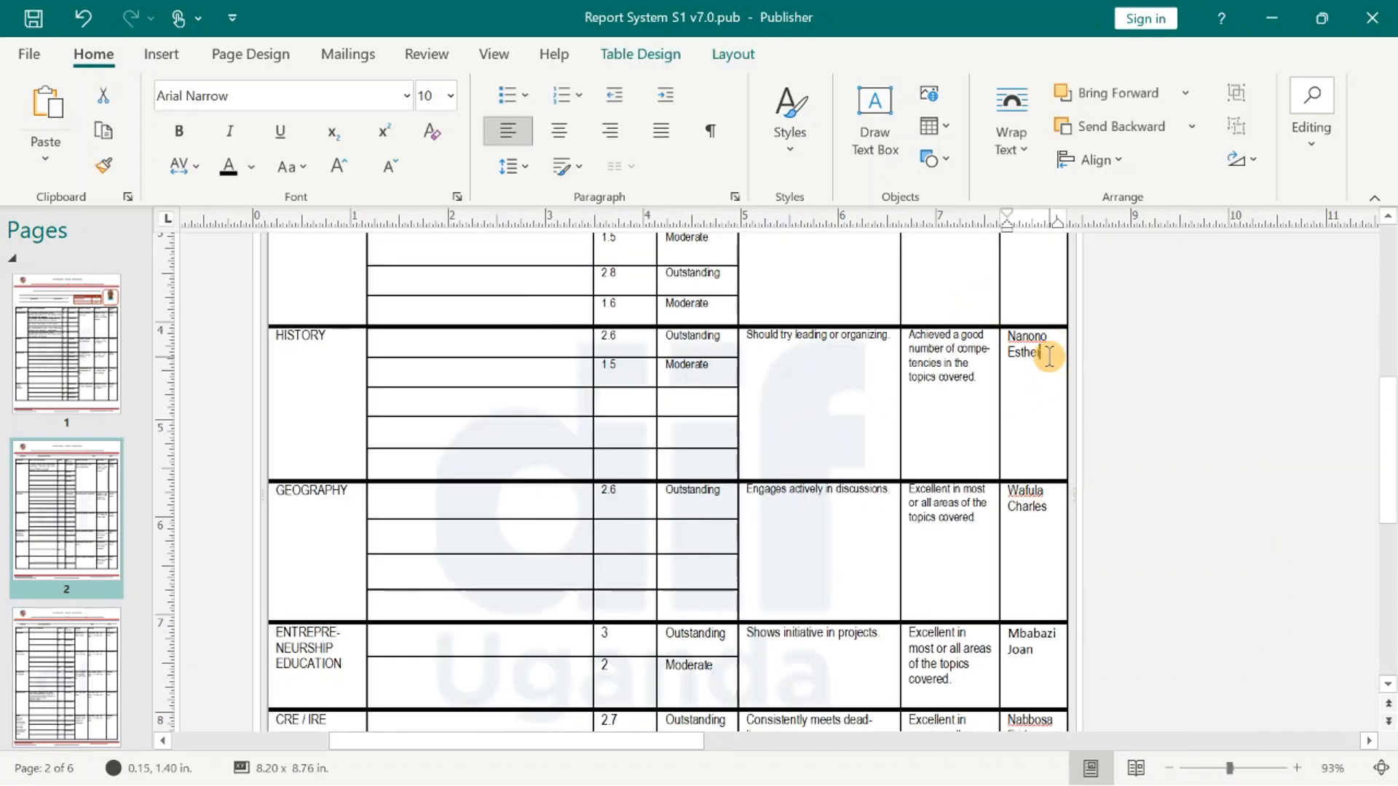
pyautogui.scroll(3, 1049, 356)
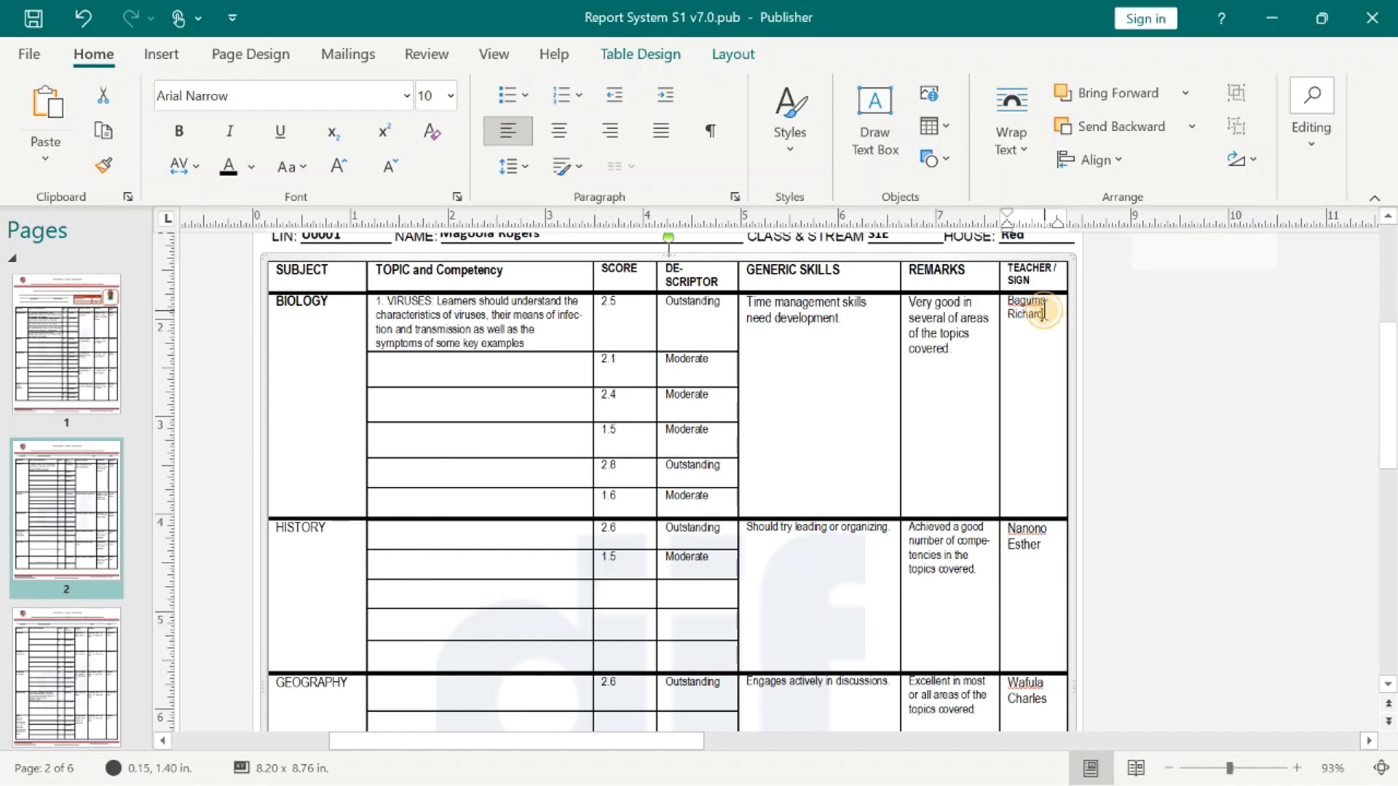
pyautogui.click(1043, 312)
# Browse the remaining page thumbnails and examine page 3 from its header down to the last subject rows.
pyautogui.scroll(-5, 50, 626)
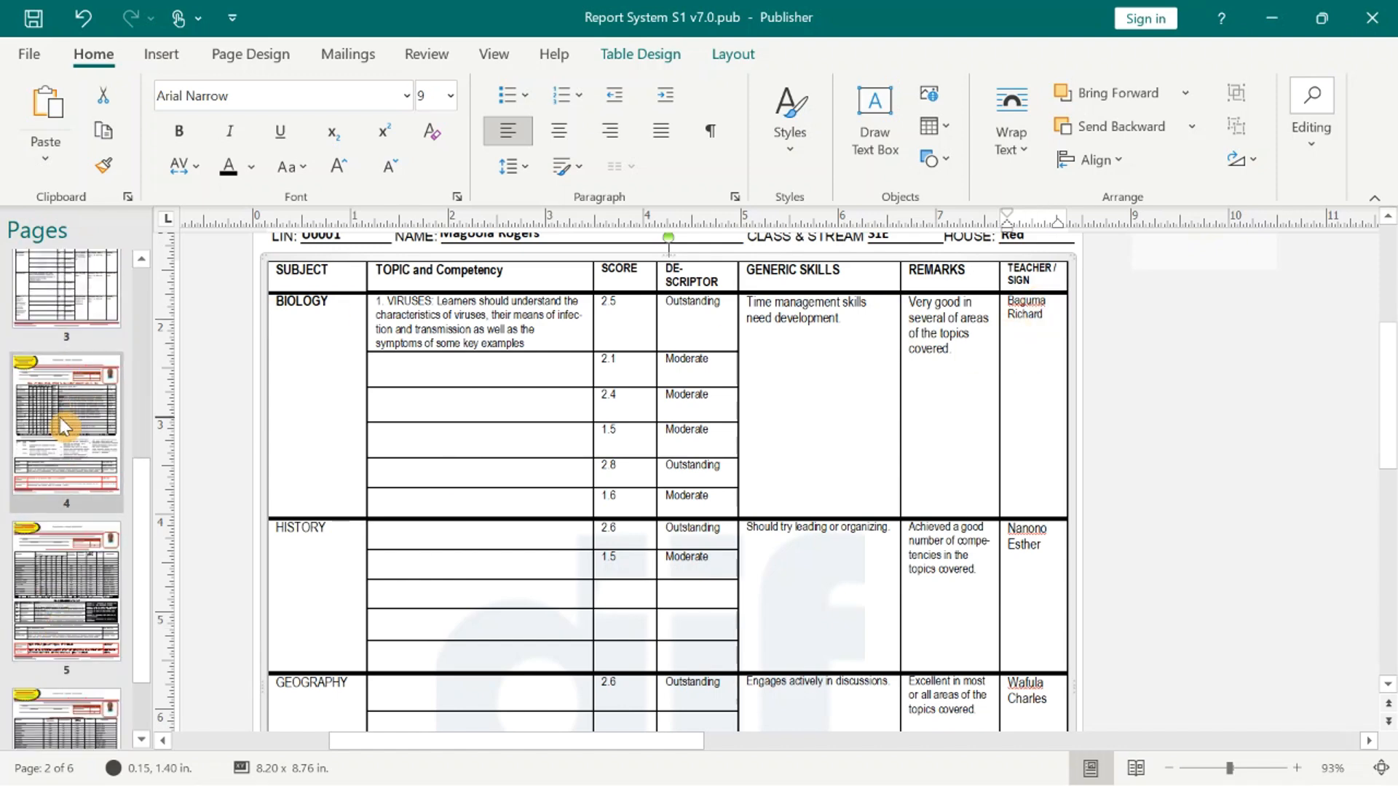
pyautogui.scroll(2, 57, 389)
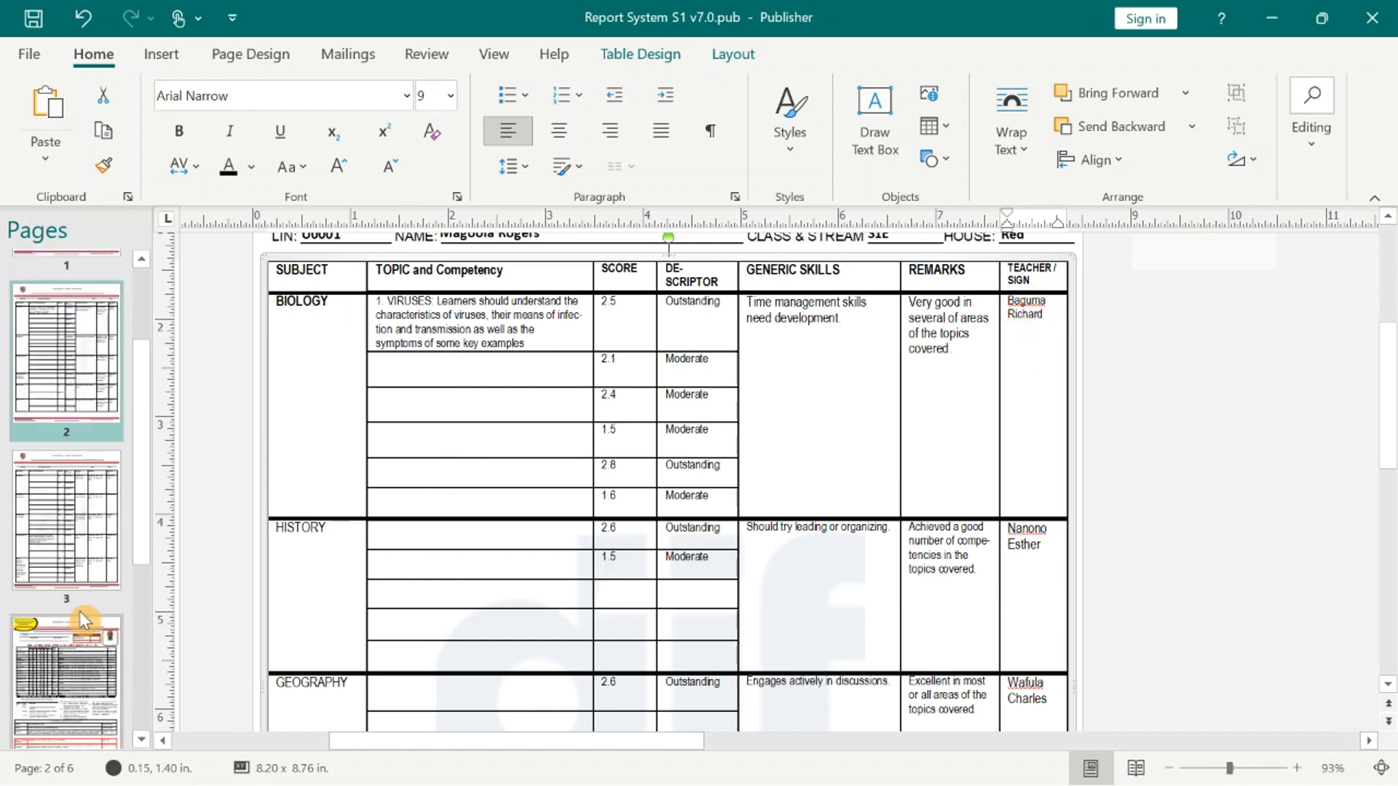
pyautogui.scroll(4, 73, 565)
pyautogui.click(86, 578)
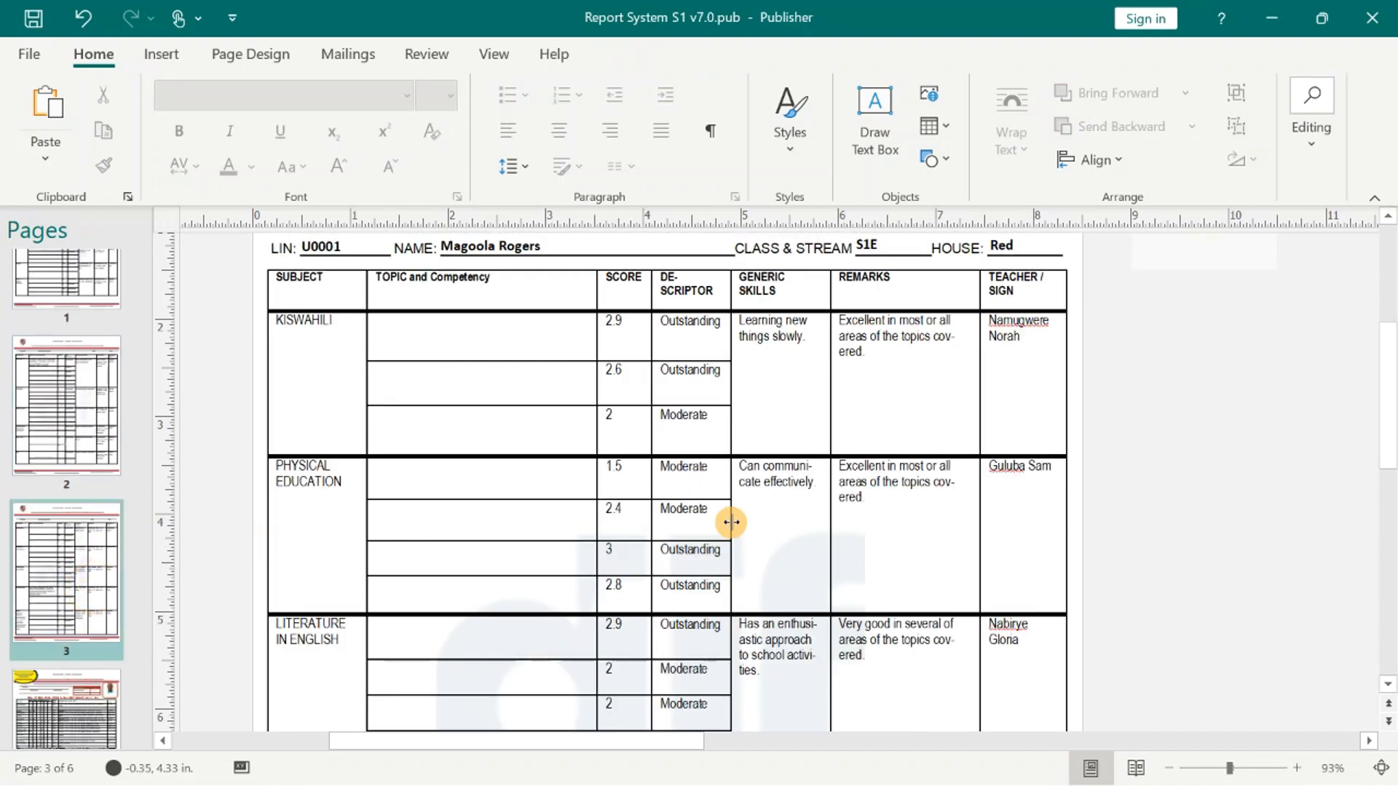
pyautogui.scroll(4, 883, 331)
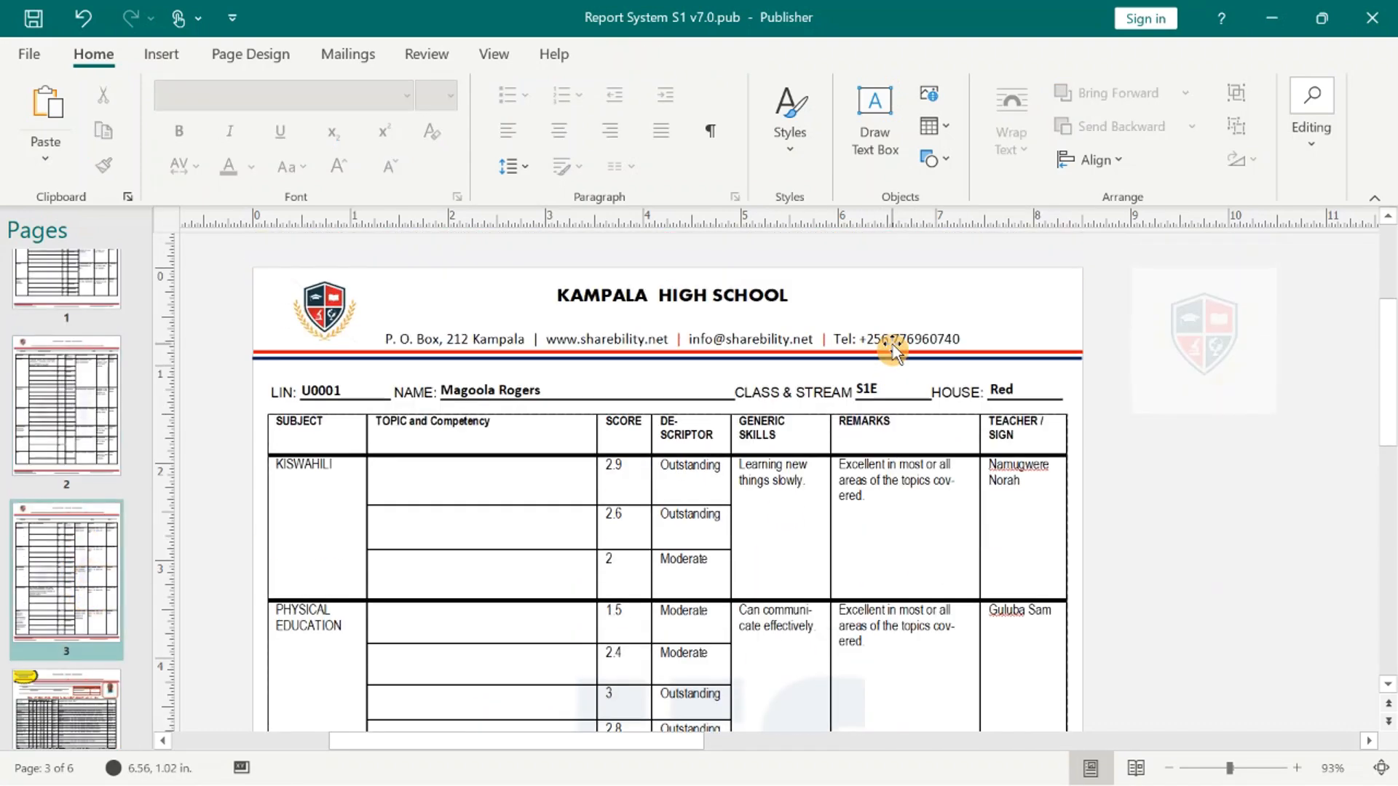
pyautogui.scroll(-4, 917, 379)
pyautogui.scroll(-5, 944, 408)
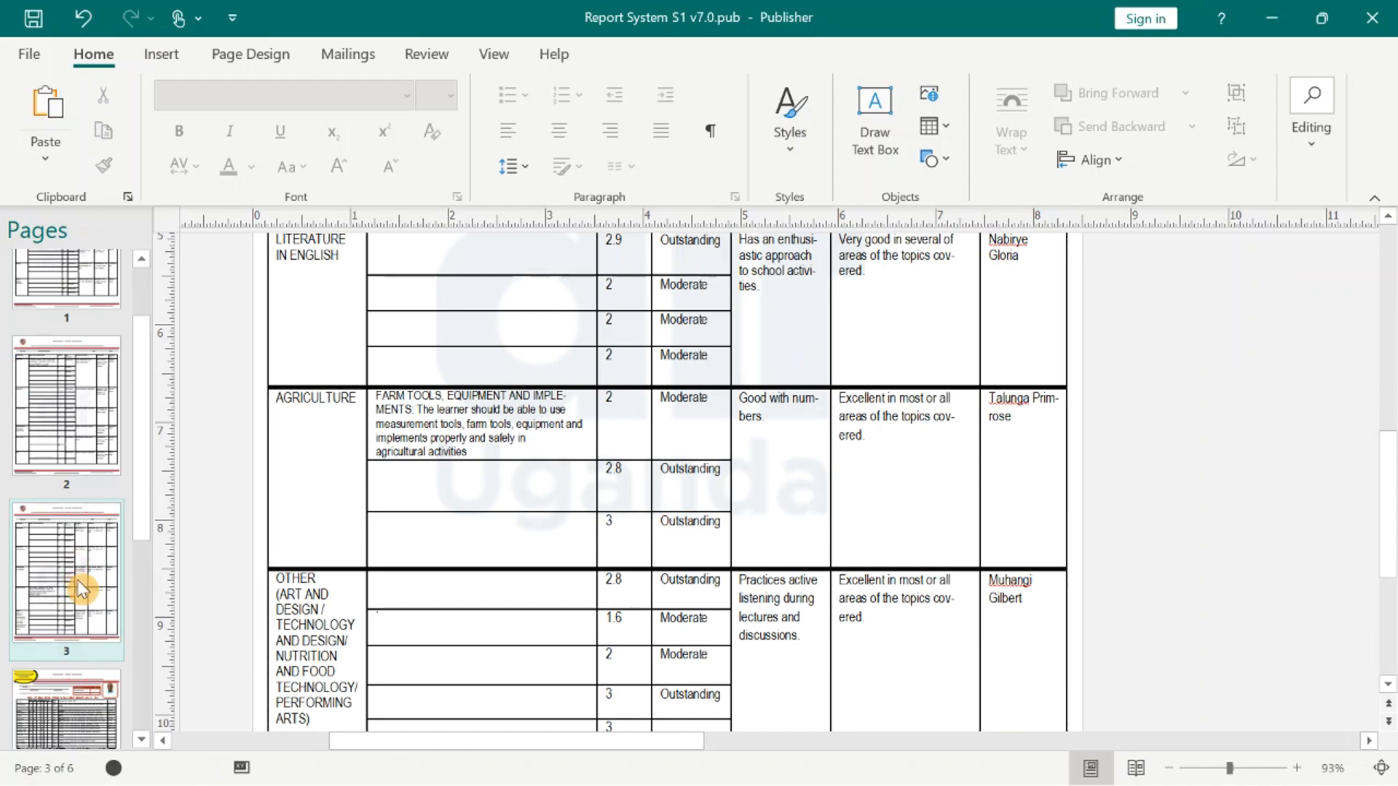
# Compare pages 4, 3 and 1, examining page 1's subject rows from Mathematics down to the footer.
pyautogui.scroll(-3, 80, 553)
pyautogui.scroll(-1, 87, 523)
pyautogui.click(87, 510)
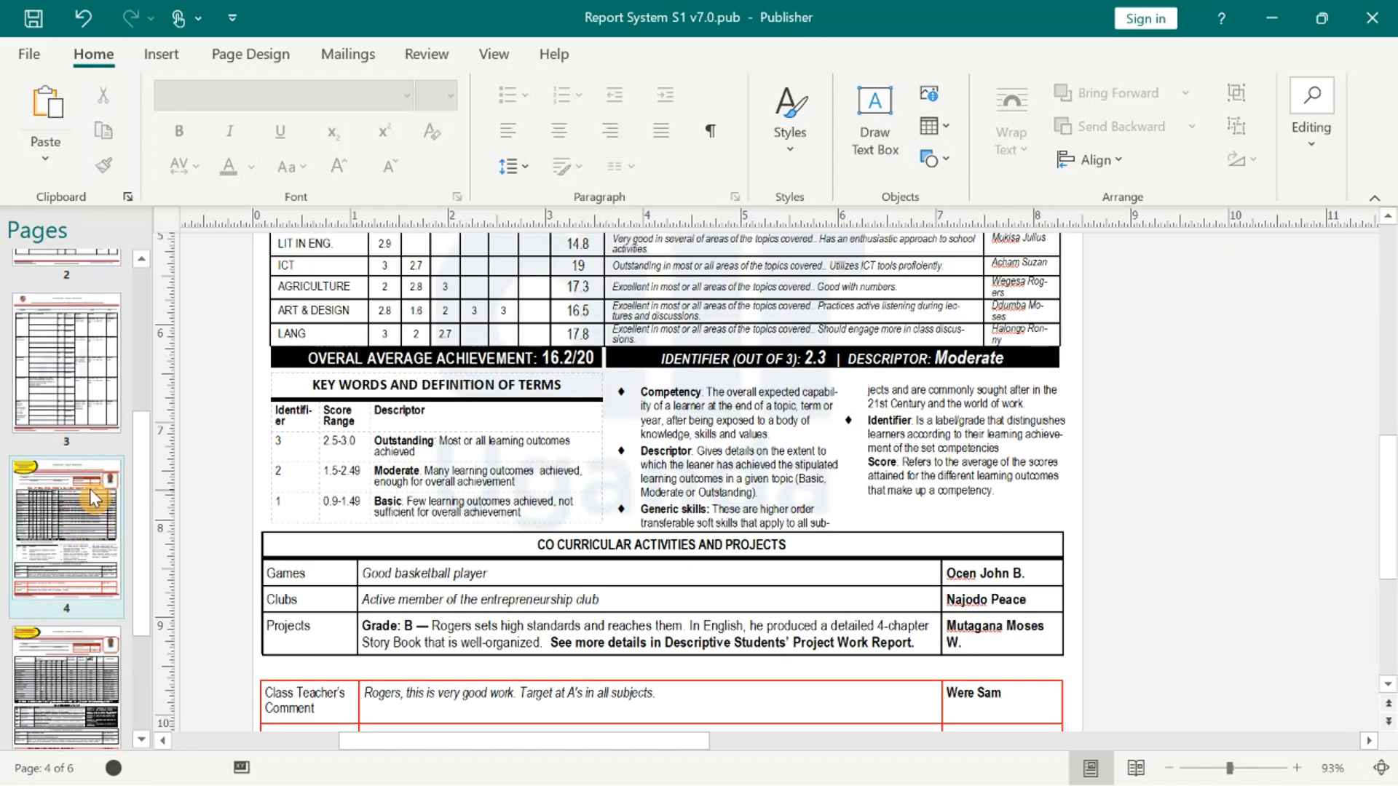
pyautogui.scroll(3, 80, 436)
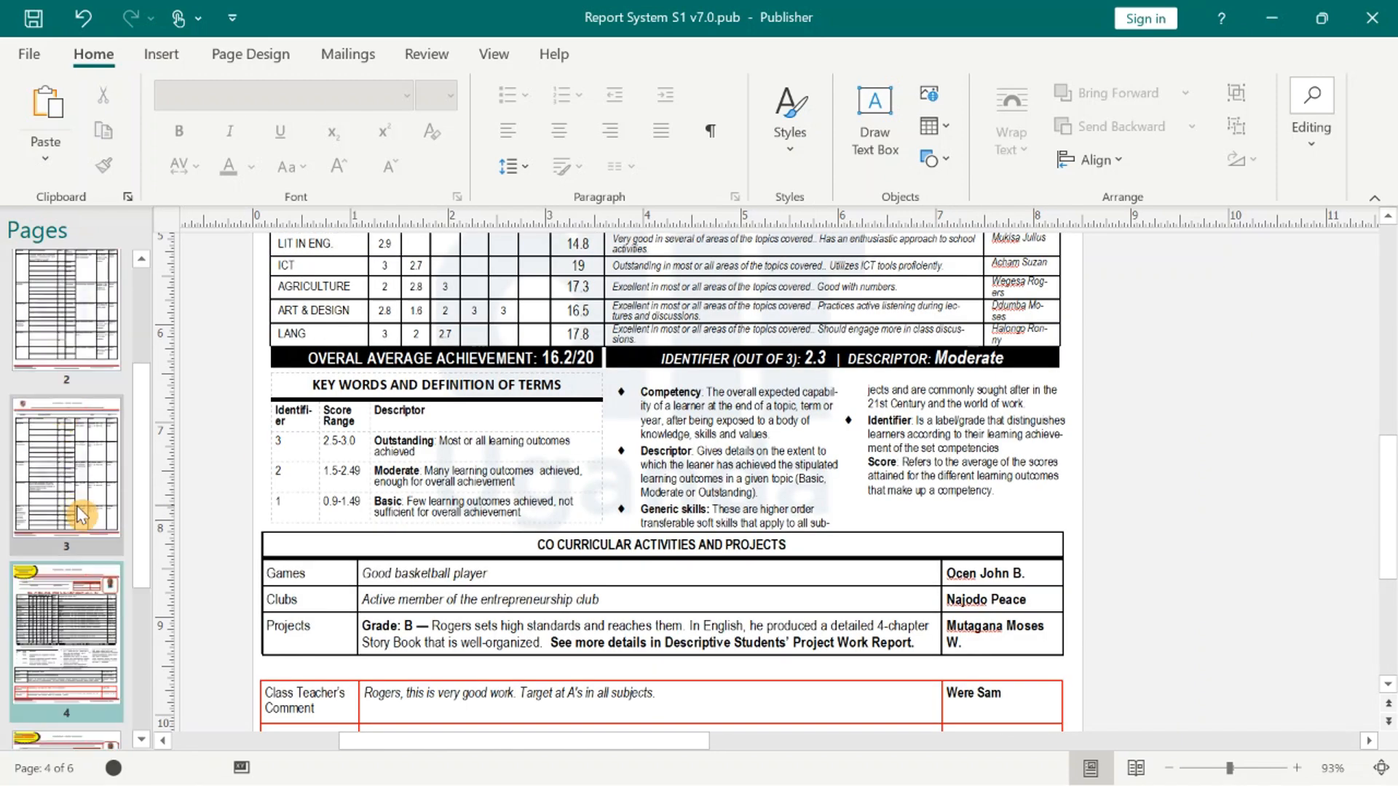
pyautogui.click(82, 510)
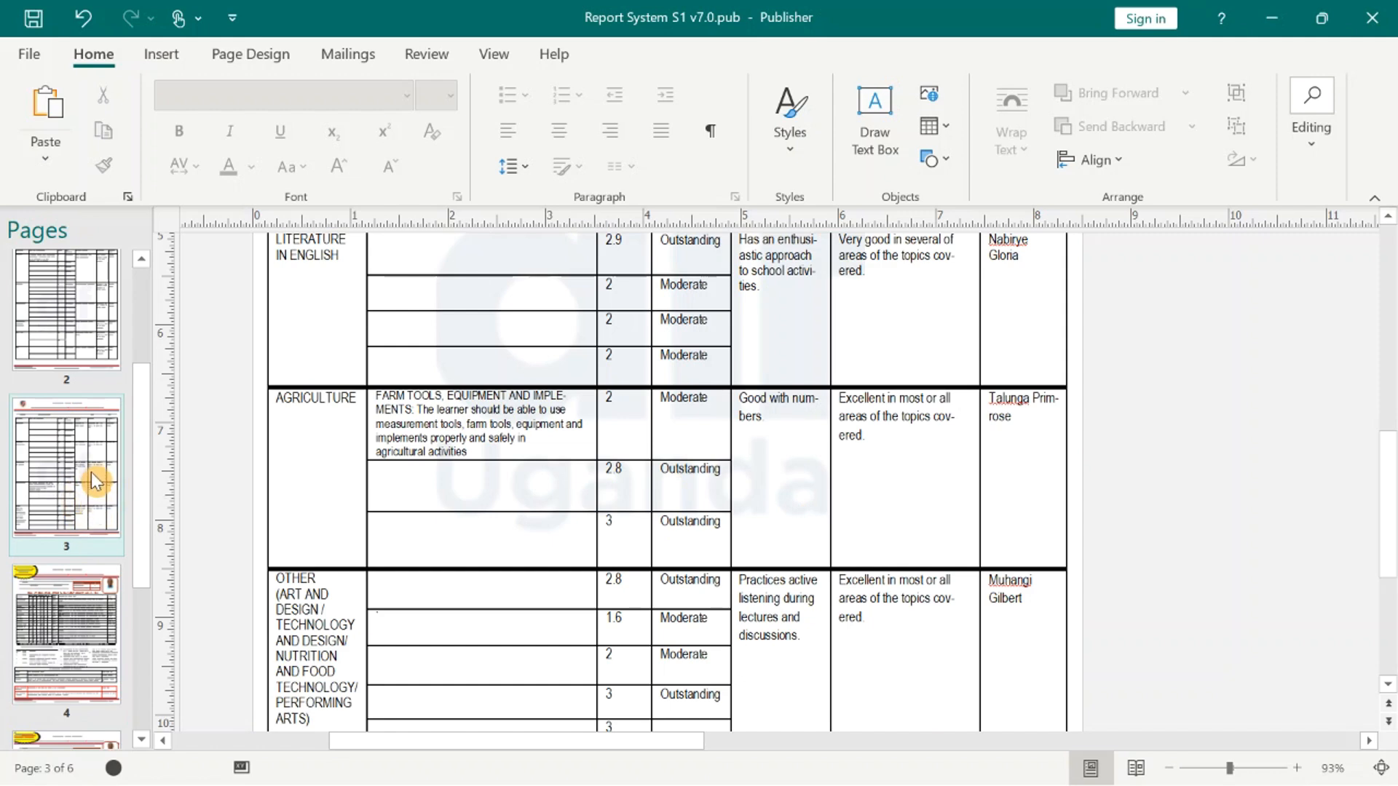
pyautogui.scroll(3, 91, 472)
pyautogui.click(81, 352)
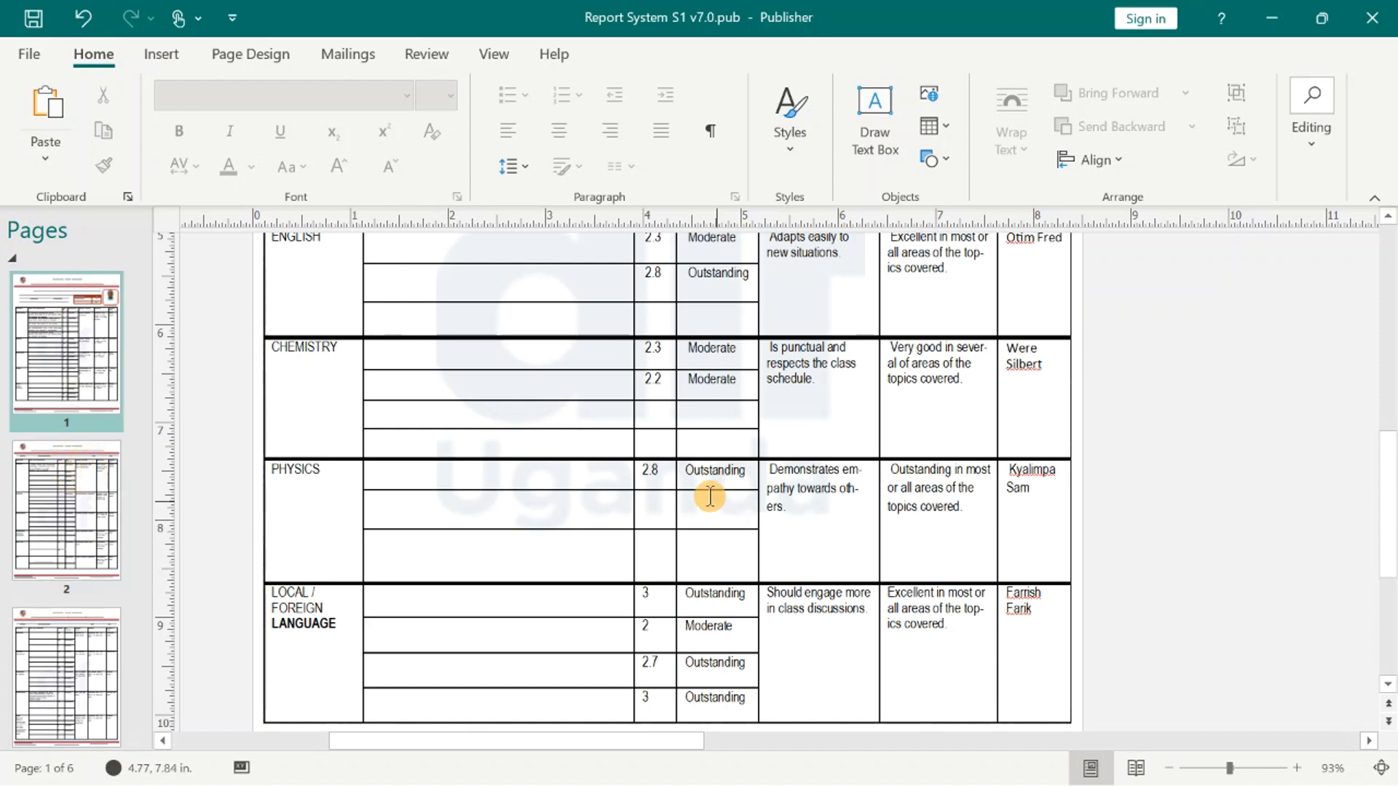
pyautogui.scroll(2, 814, 478)
pyautogui.scroll(3, 571, 381)
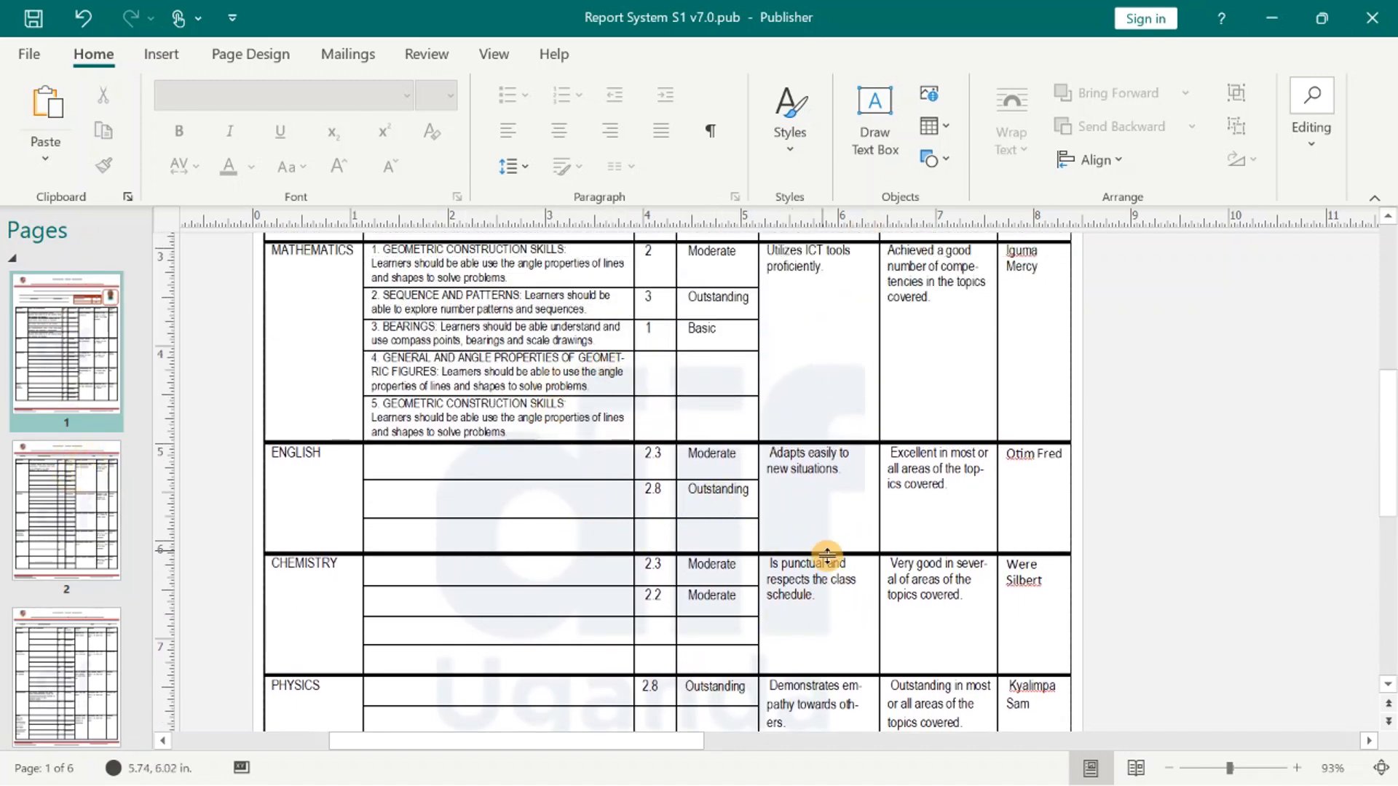
pyautogui.scroll(-9, 827, 532)
pyautogui.scroll(3, 503, 486)
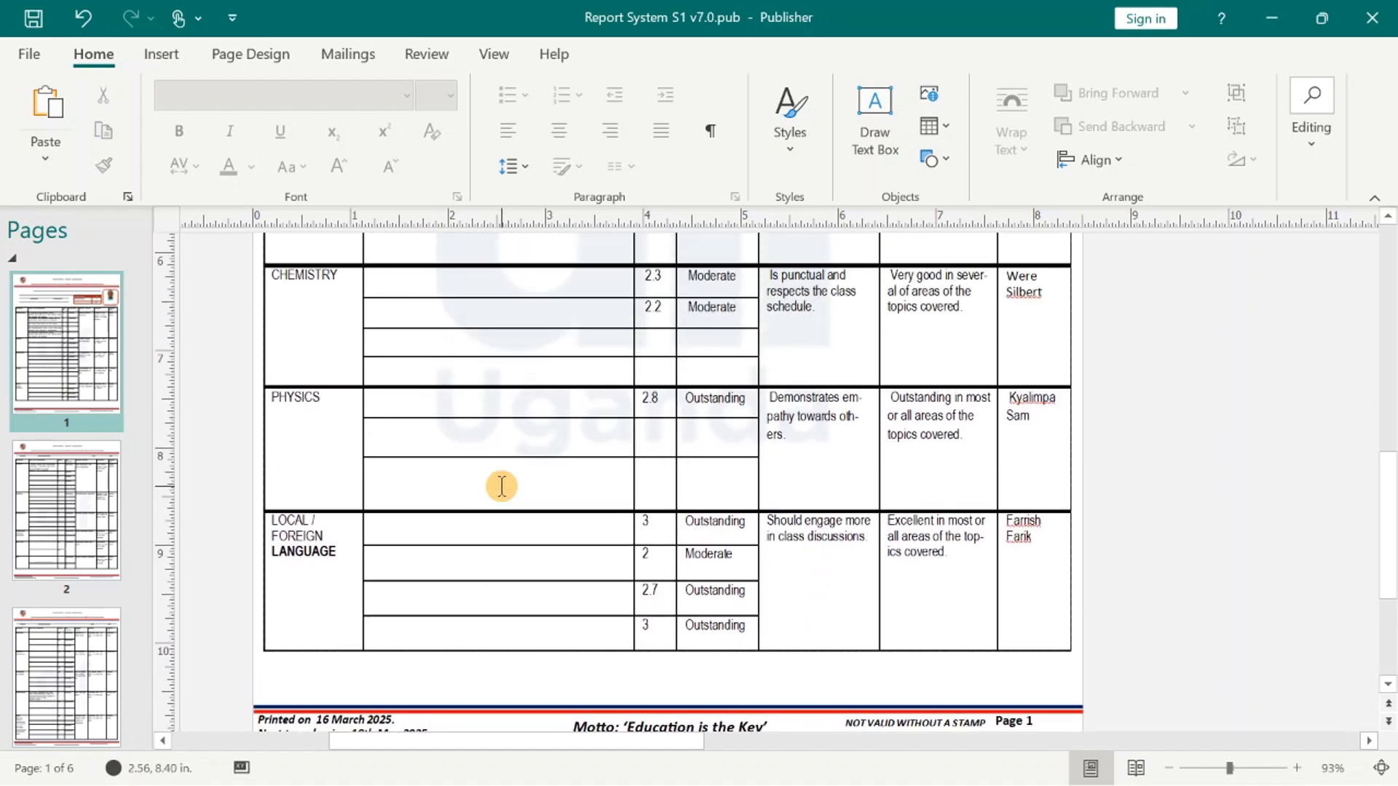
# Delete pages 1 to 3, the detailed topic-by-topic subject tables, together with the objects on them.
pyautogui.click(67, 540)
pyautogui.click(93, 400)
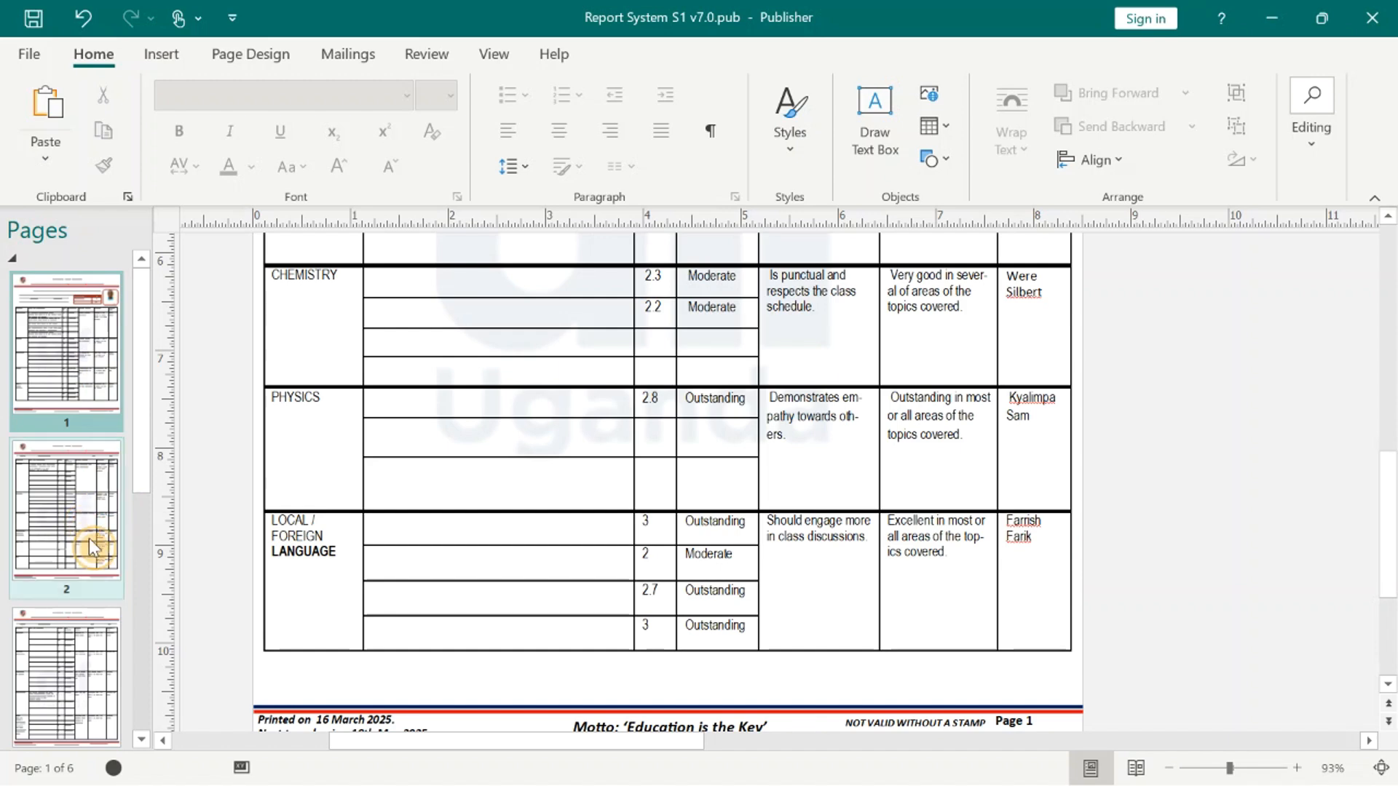
pyautogui.rightClick(93, 499)
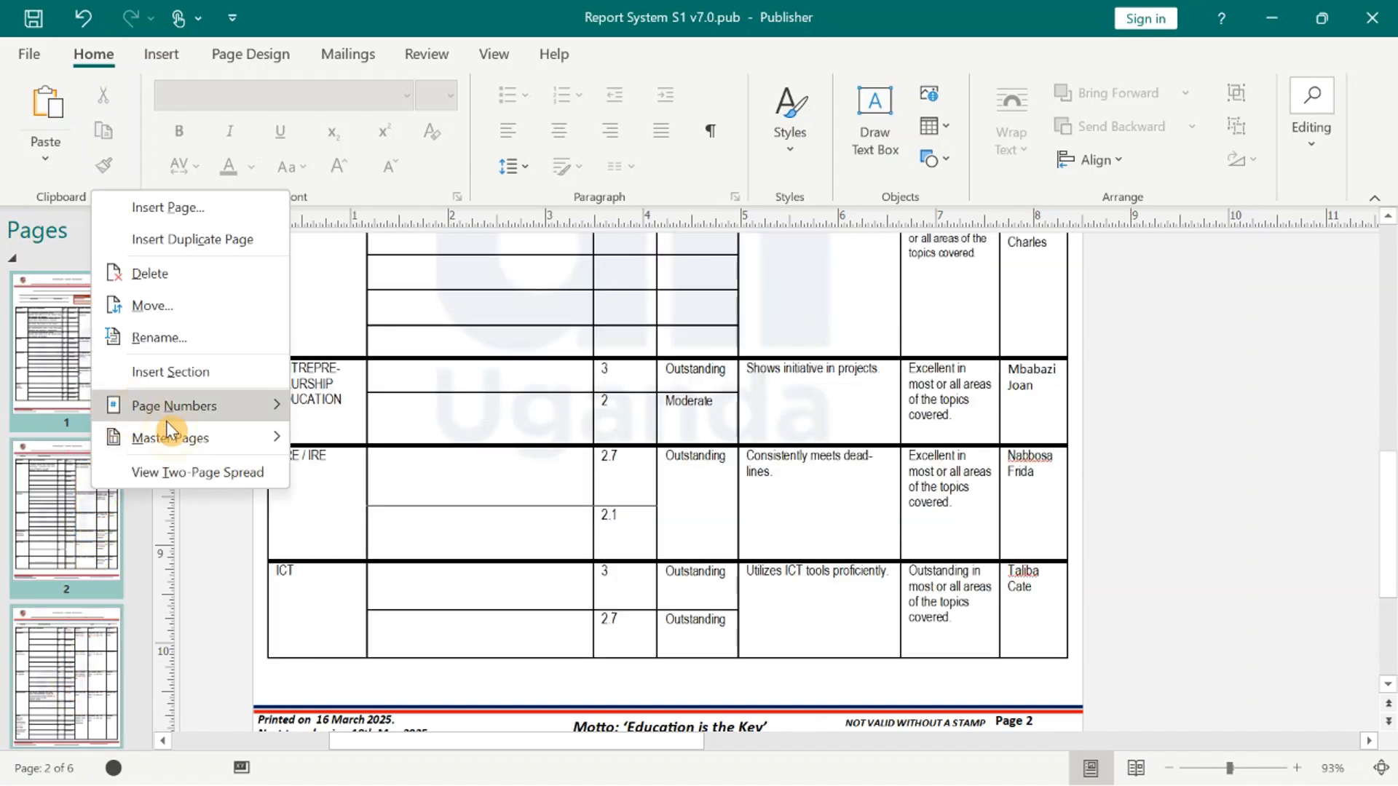
pyautogui.click(193, 275)
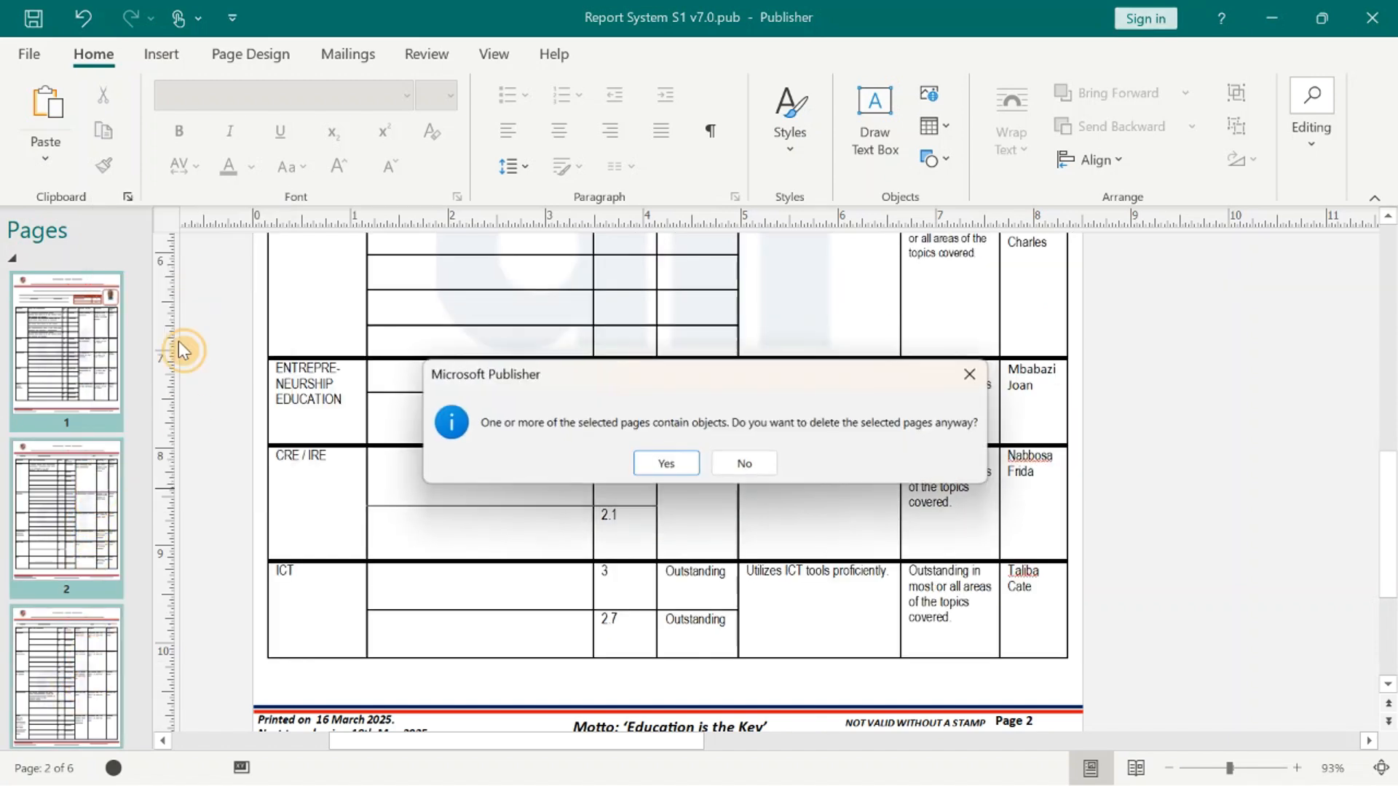
pyautogui.click(676, 480)
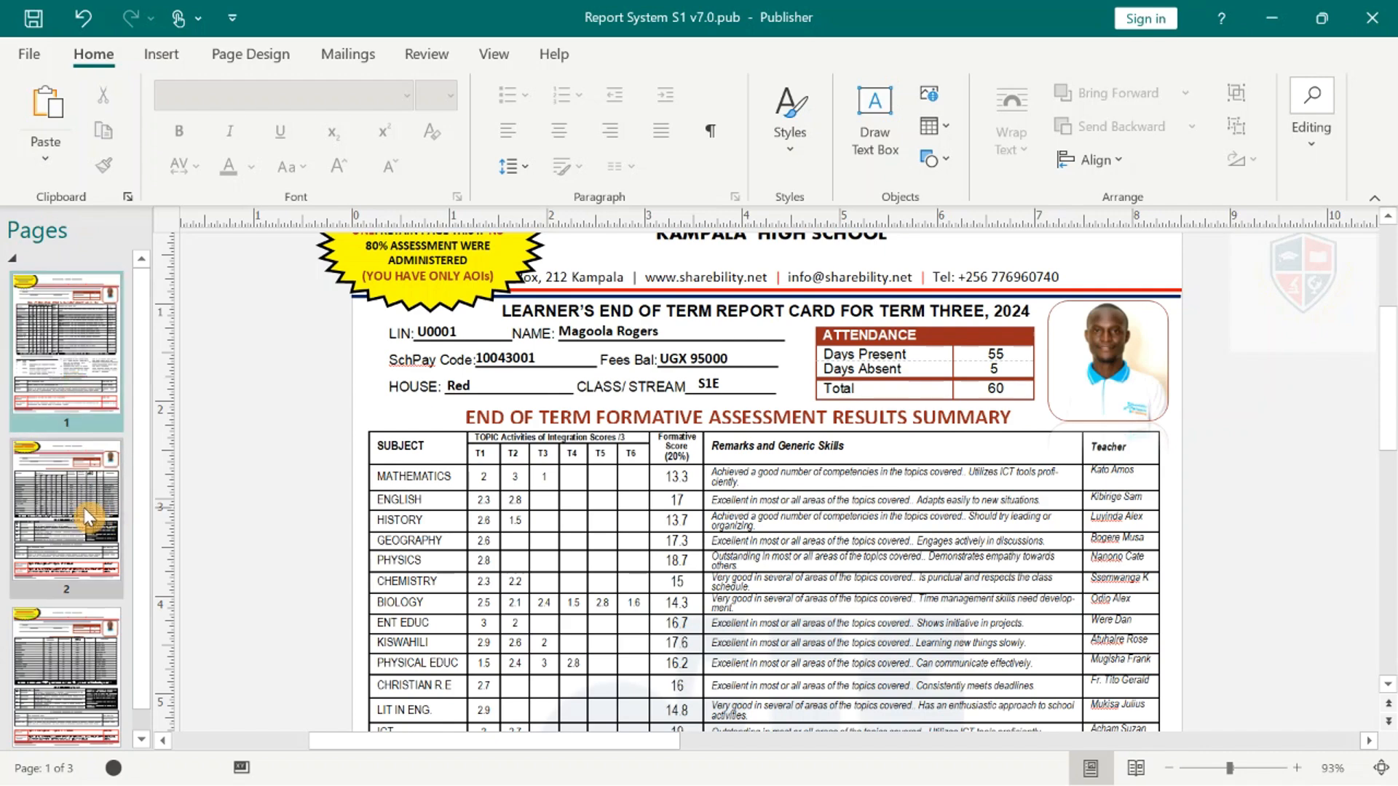
# Browse the remaining results summary pages and return to the end of term formative assessment page.
pyautogui.click(79, 459)
pyautogui.click(77, 680)
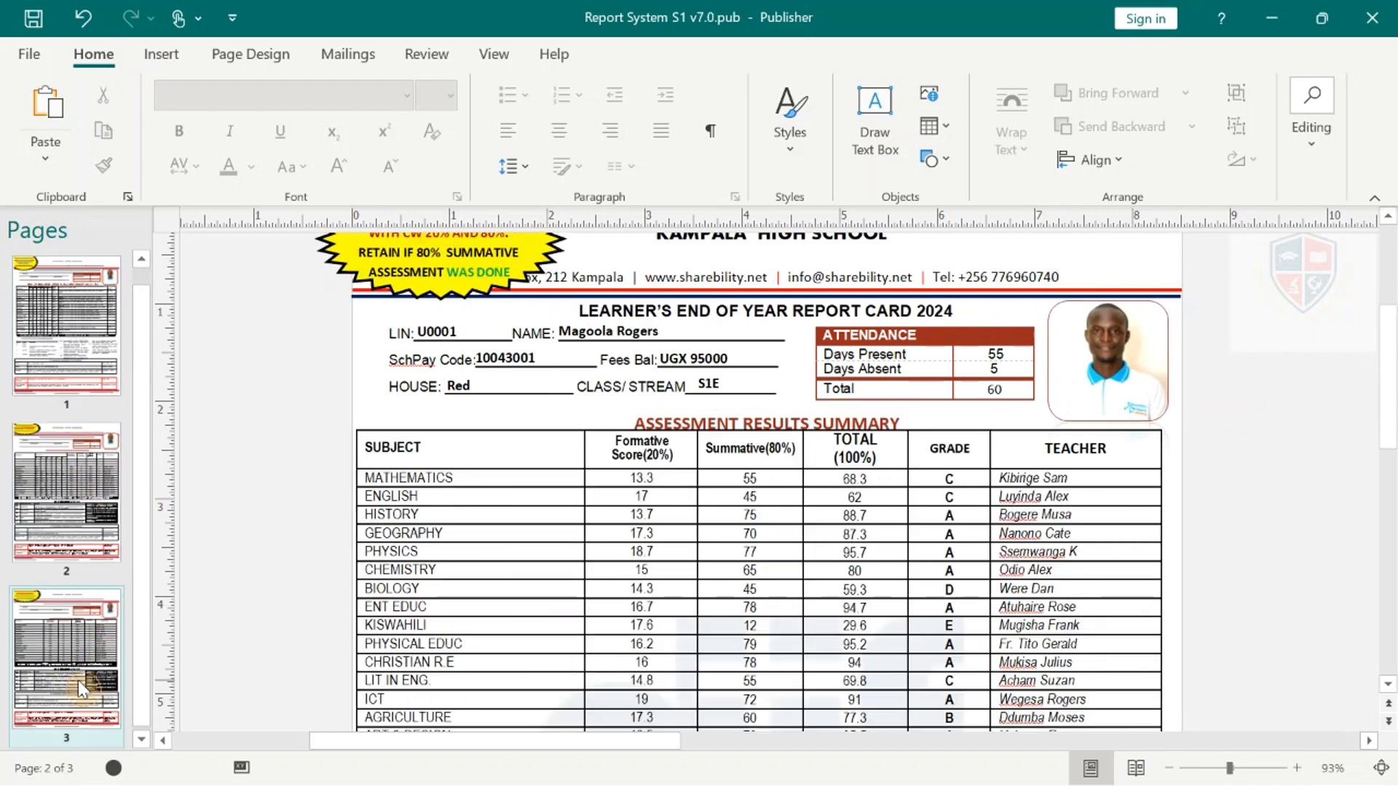
pyautogui.click(77, 481)
pyautogui.click(77, 325)
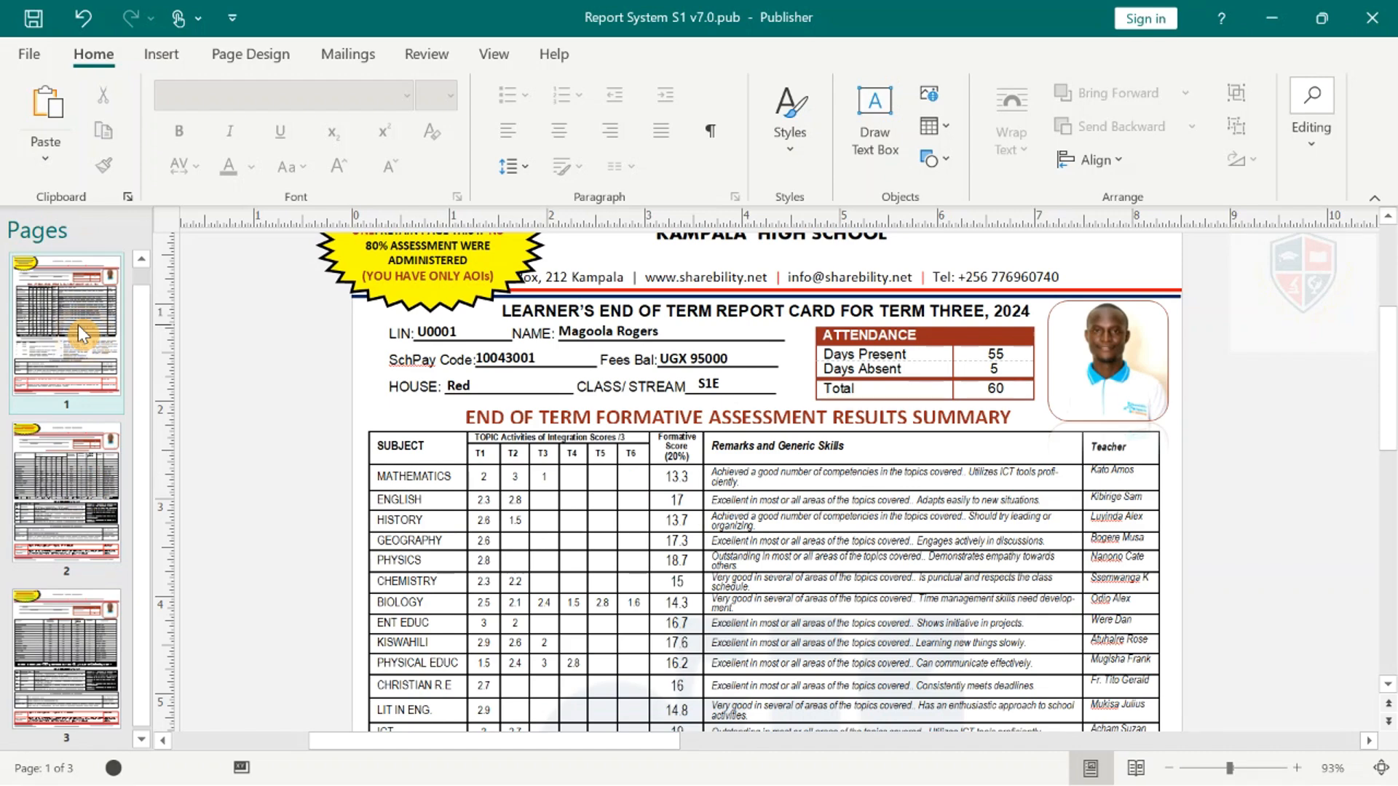
# Examine the end of term formative assessment page up close, from the learner details and topic scores to the teachers' comments.
pyautogui.click(1242, 772)
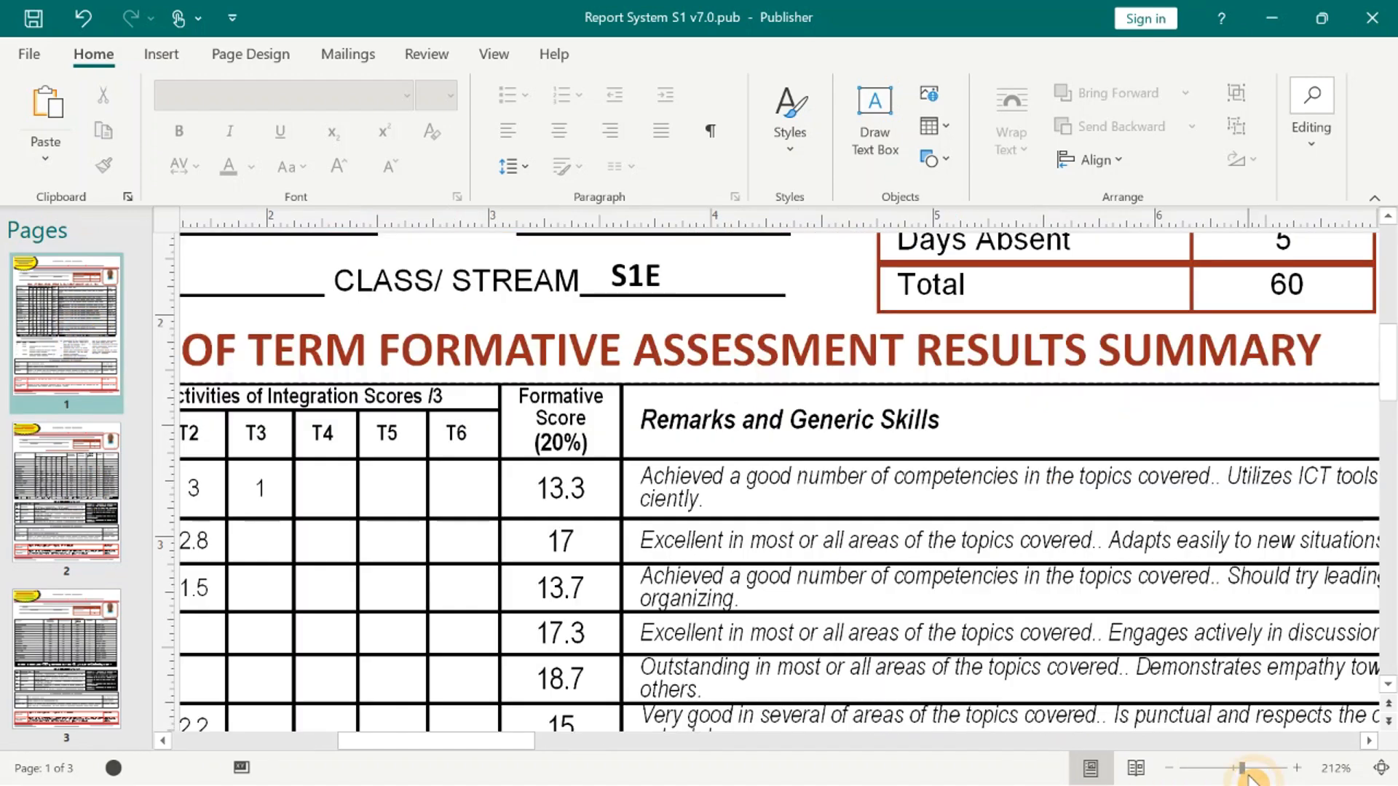
pyautogui.moveTo(473, 750); pyautogui.dragTo(408, 733)
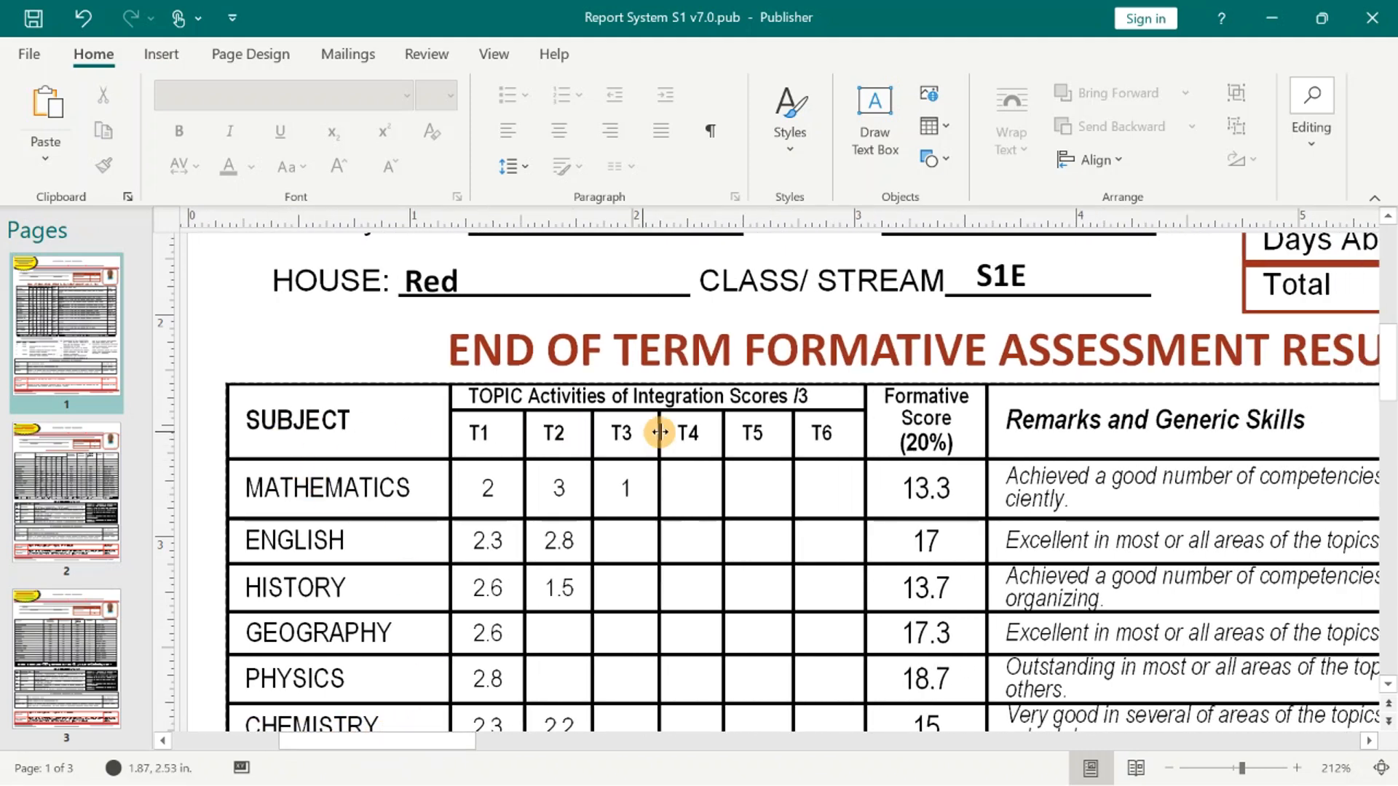
pyautogui.click(951, 443)
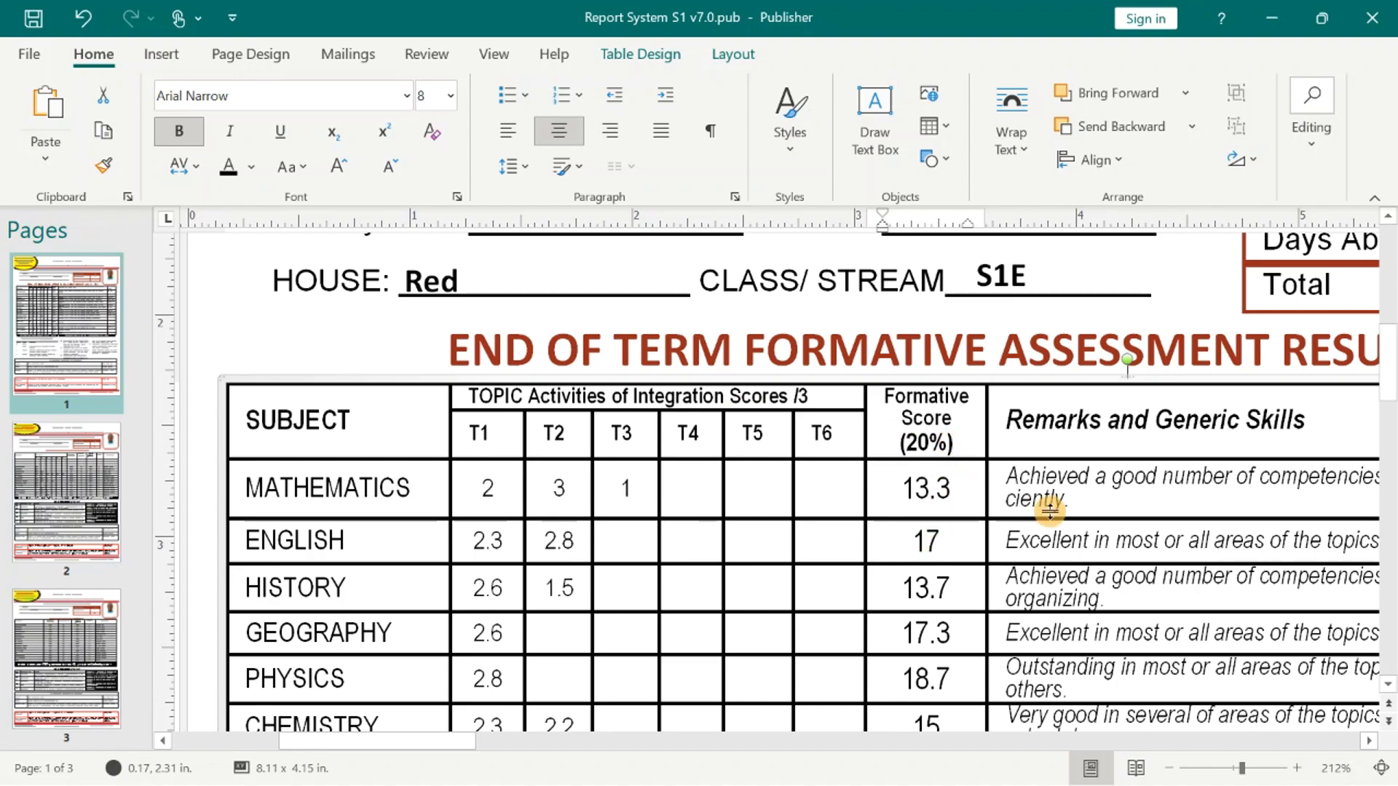
pyautogui.scroll(-5, 1210, 450)
pyautogui.scroll(-10, 1210, 450)
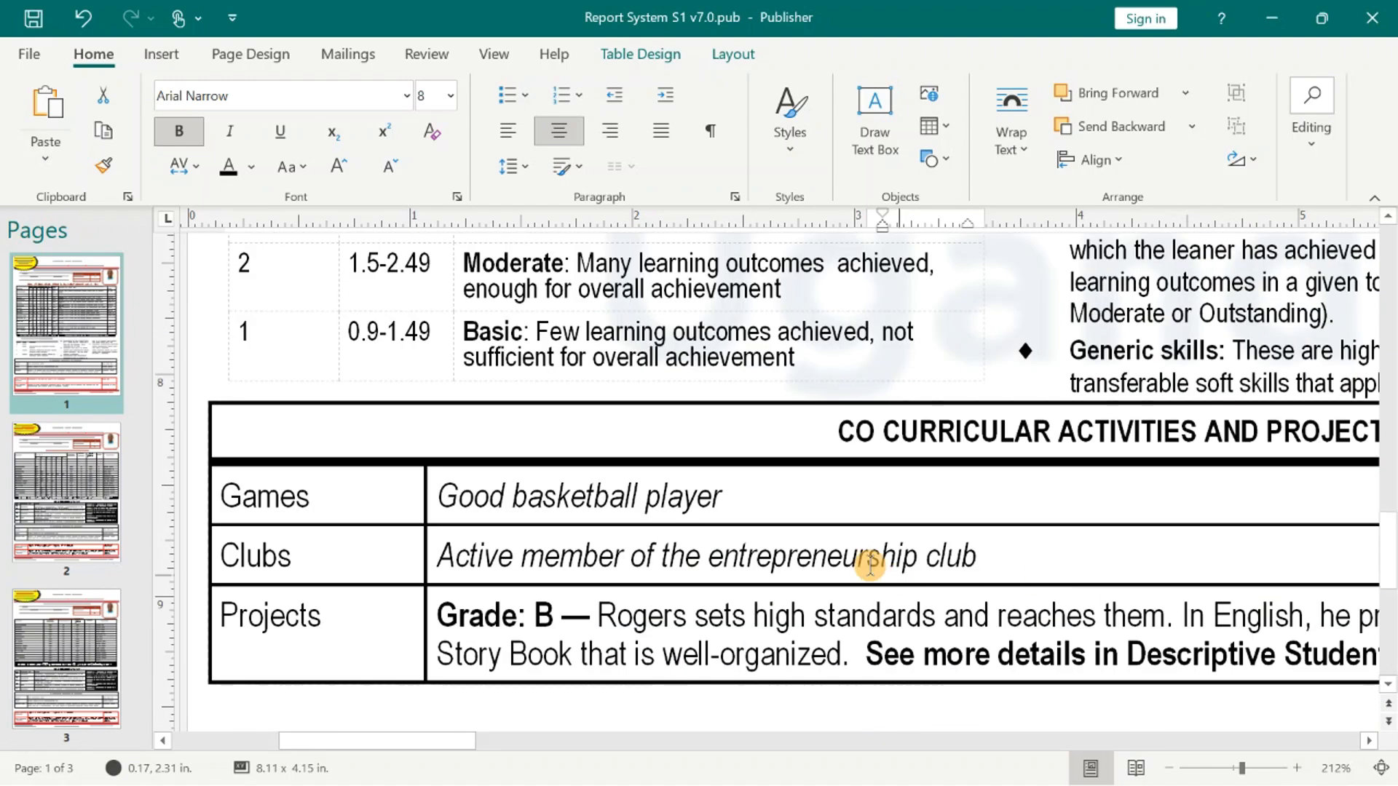
pyautogui.scroll(2, 874, 568)
pyautogui.scroll(-5, 870, 562)
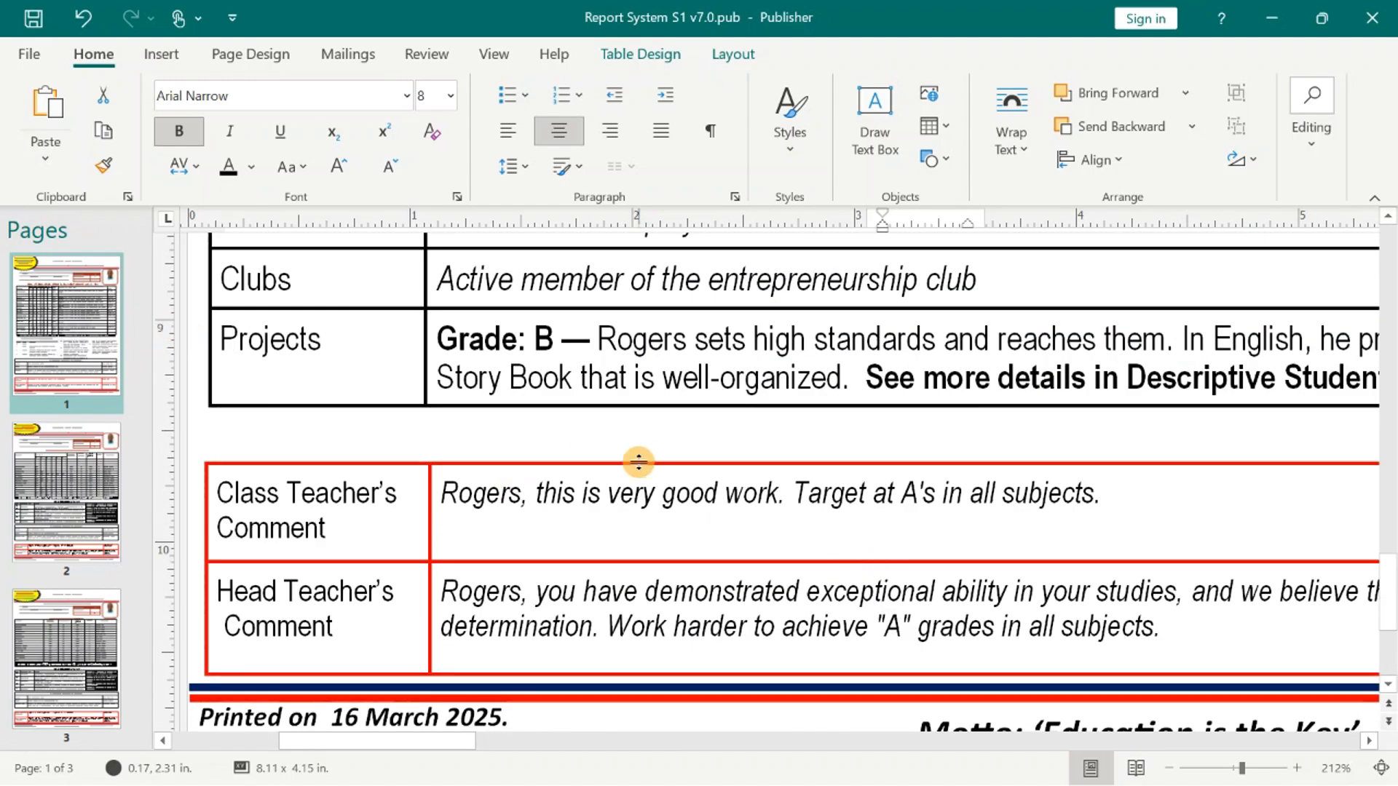
pyautogui.scroll(10, 637, 466)
pyautogui.scroll(8, 637, 476)
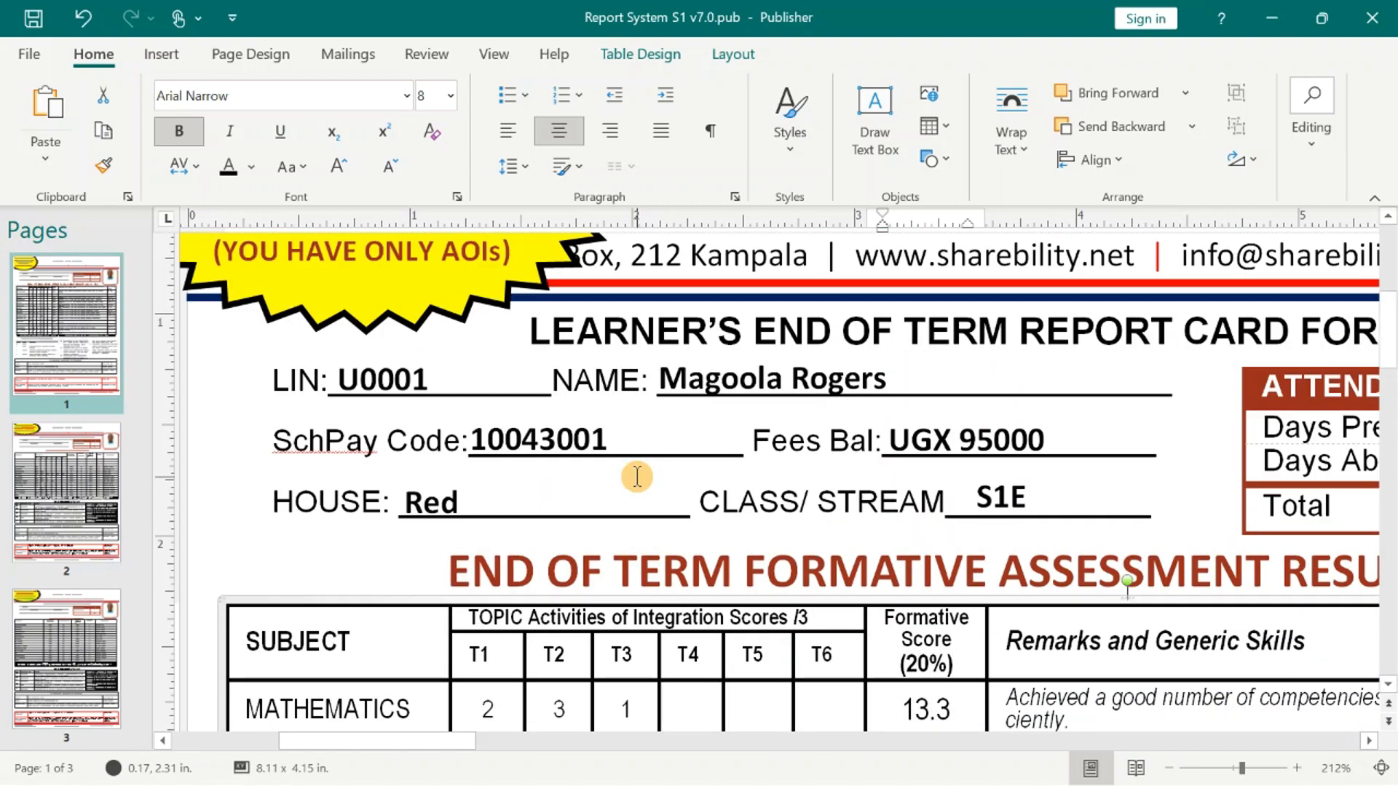
pyautogui.moveTo(1241, 769); pyautogui.dragTo(1237, 769)
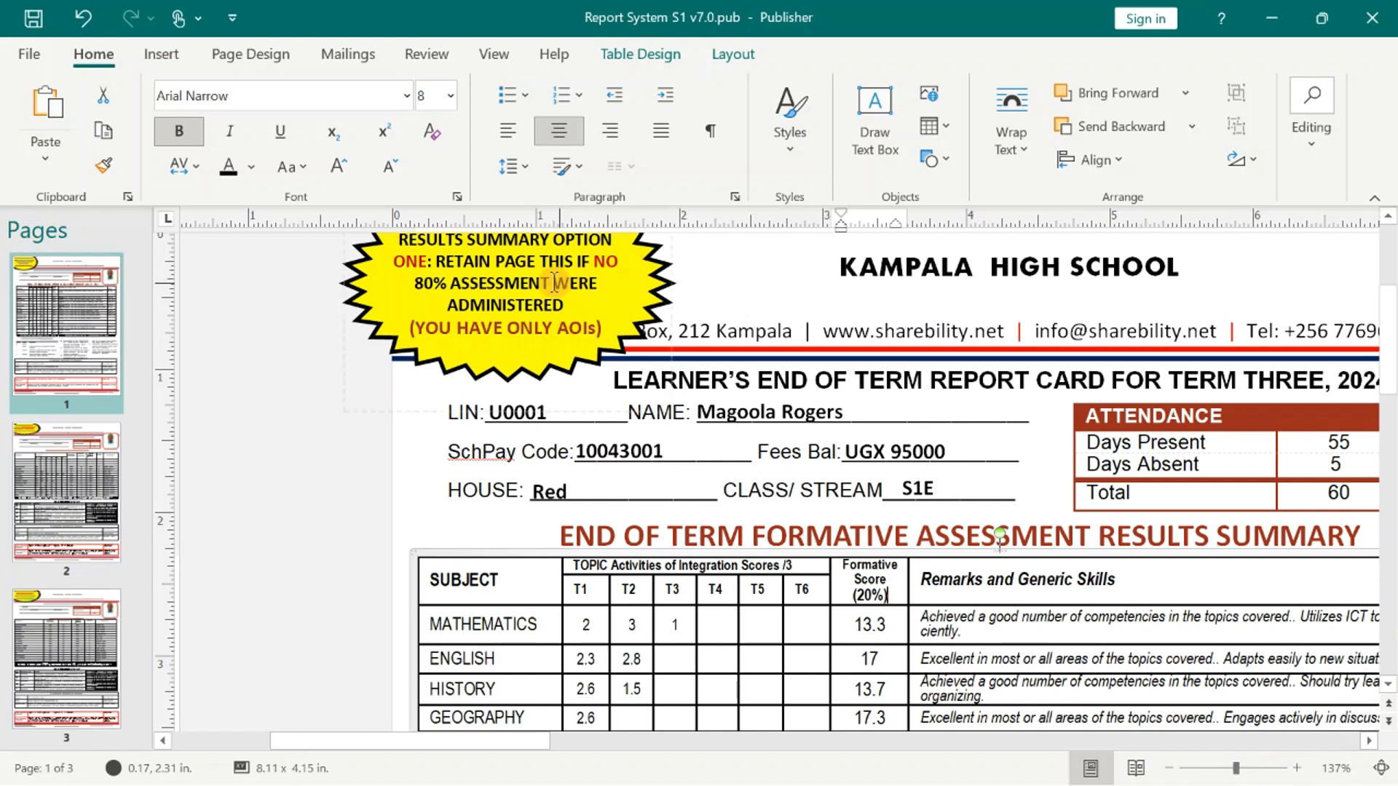
# Delete page 1, the Option One formative results summary for schools without 80% assessments, including its objects.
pyautogui.rightClick(80, 331)
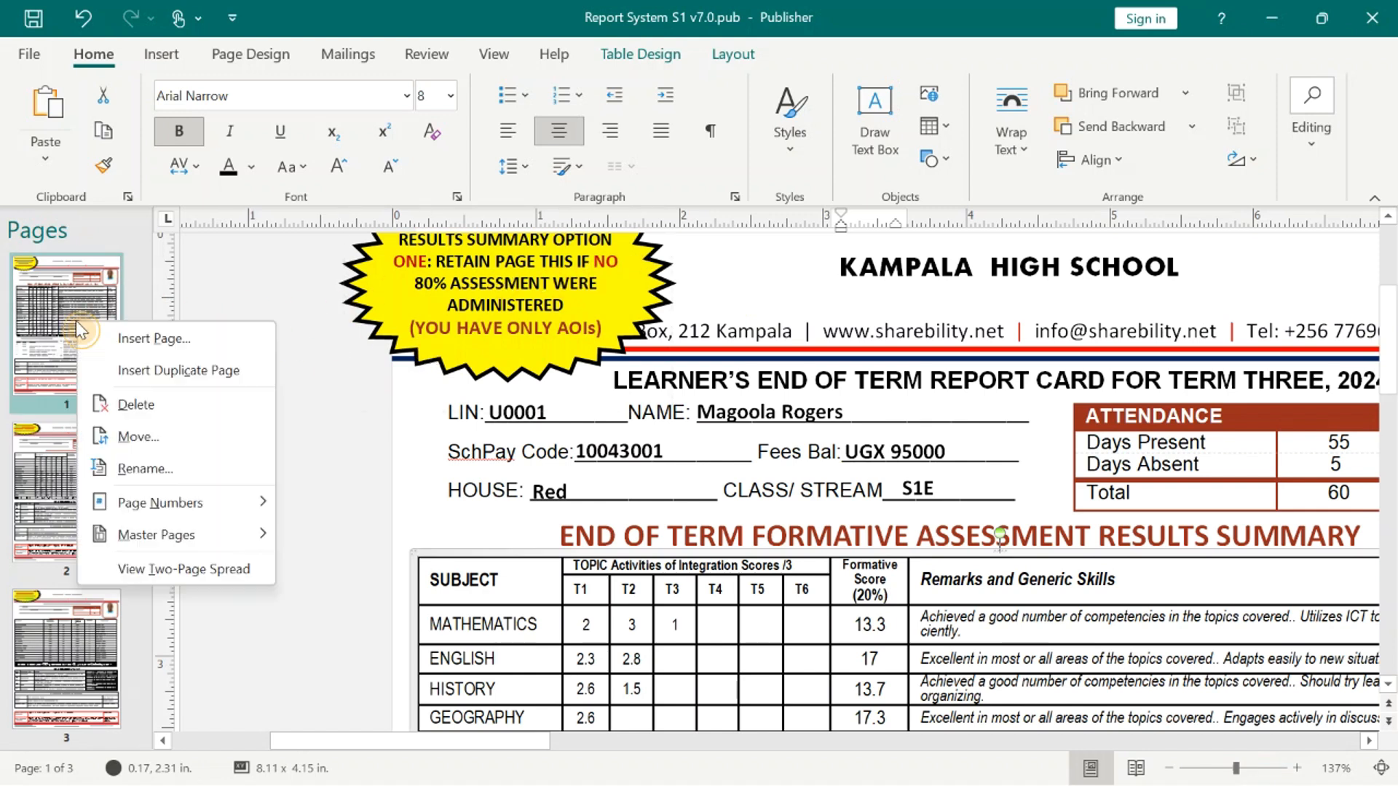
pyautogui.click(134, 405)
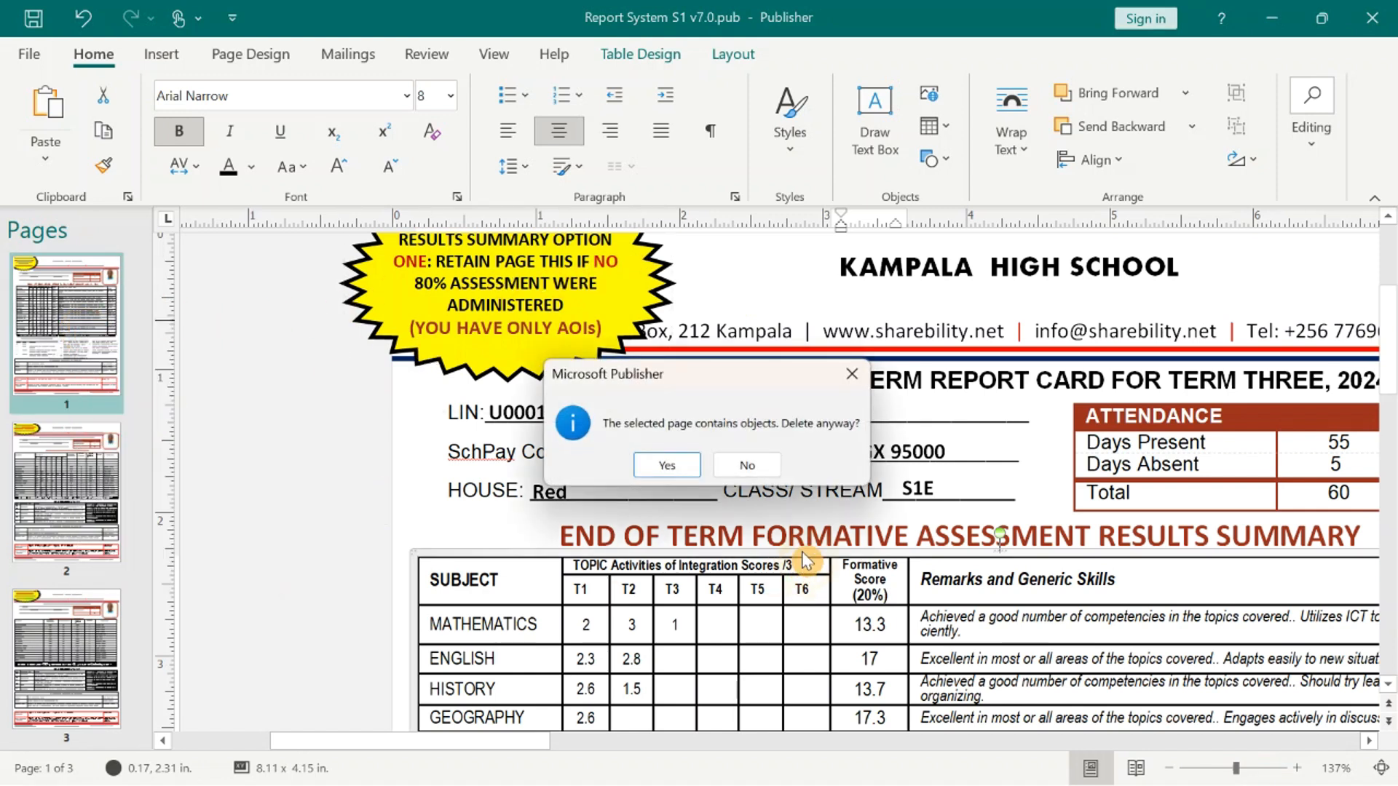
pyautogui.click(666, 466)
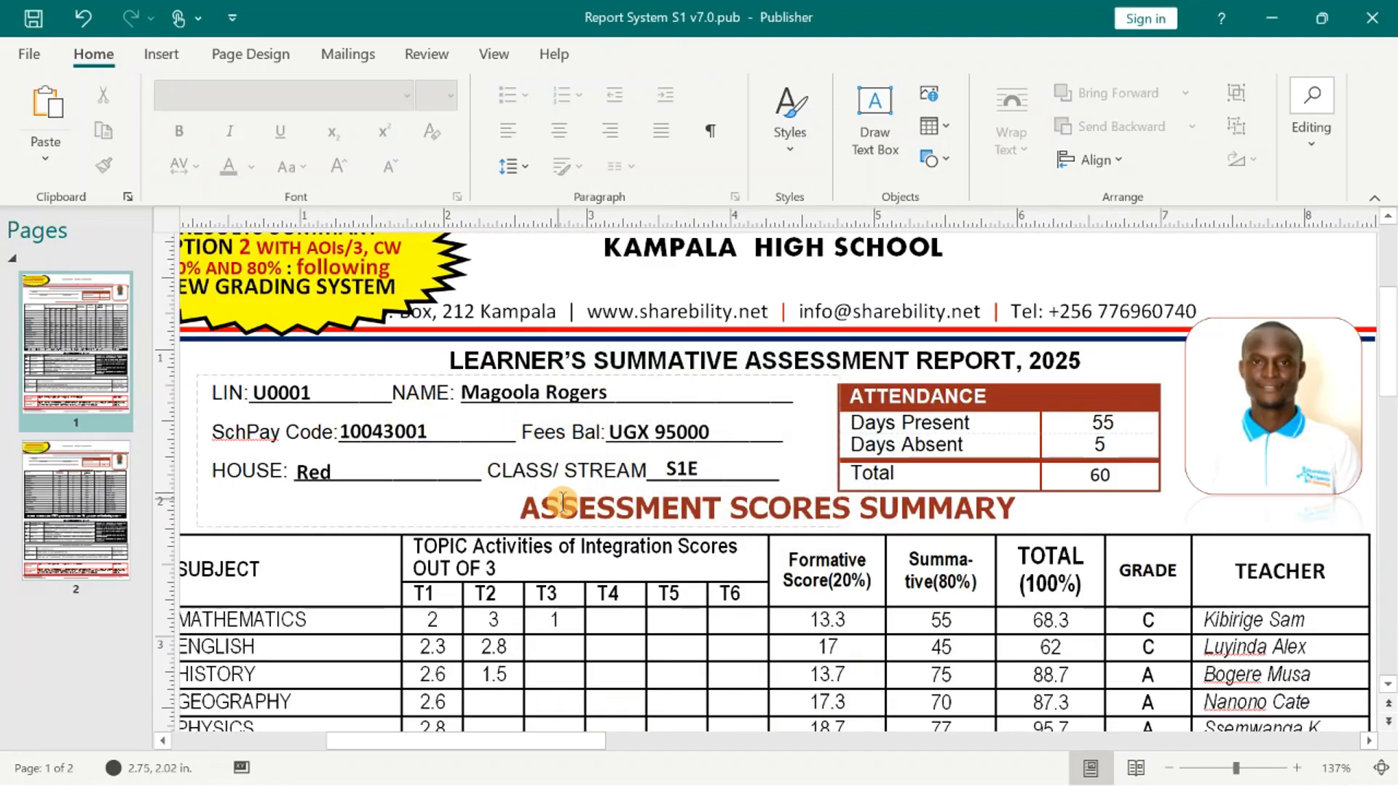
# Delete the yellow Results Summary Option 2 starburst covering the school badge on the summative assessment report page.
pyautogui.scroll(-2, 625, 532)
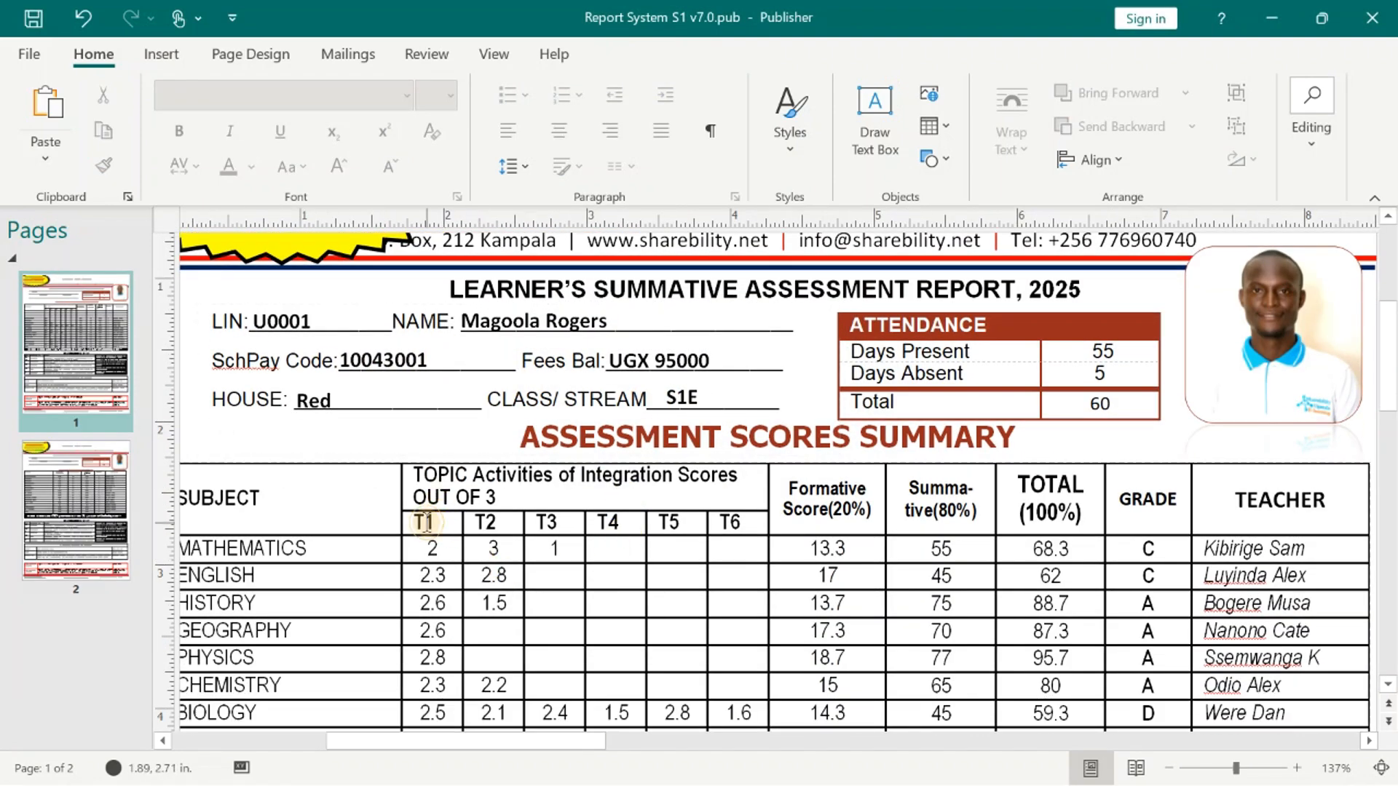
pyautogui.click(424, 522)
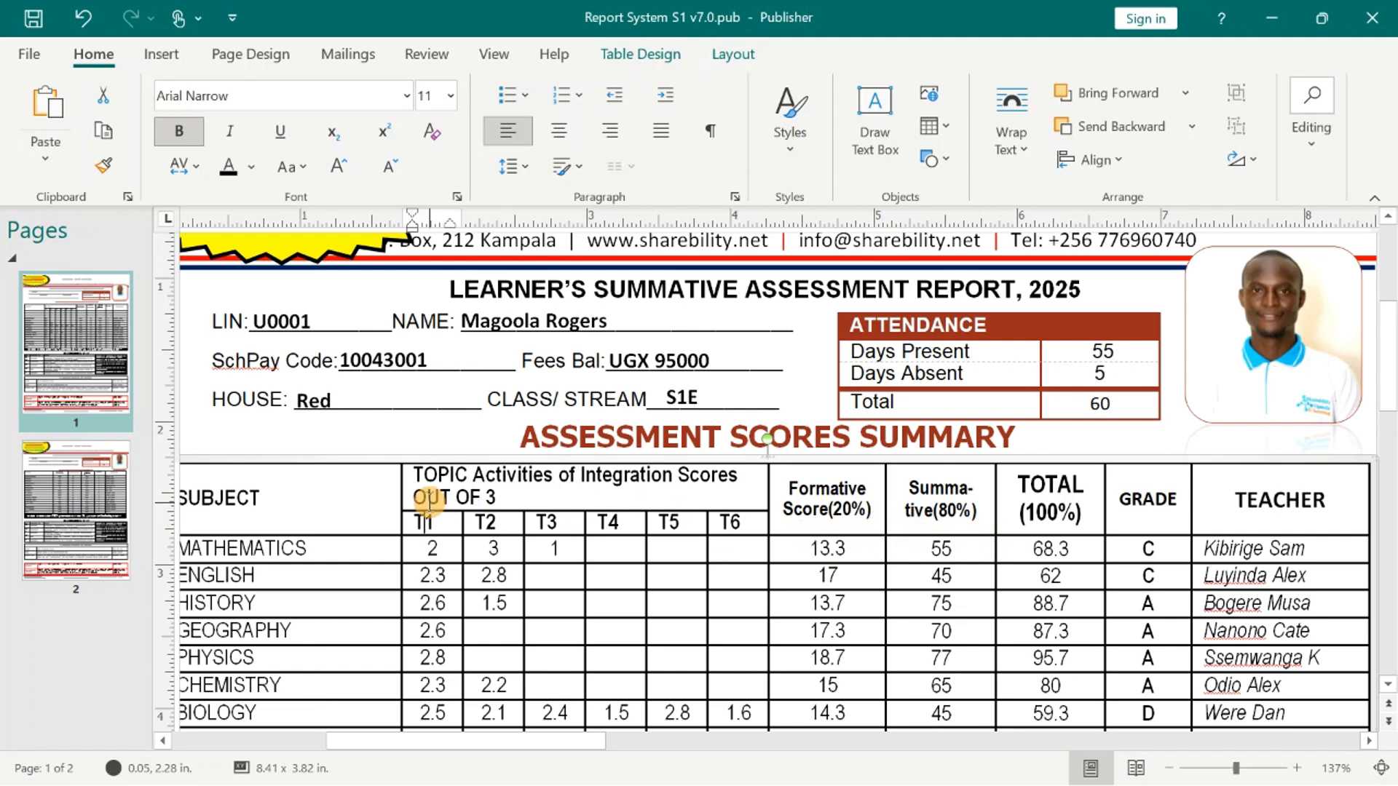
pyautogui.scroll(3, 954, 510)
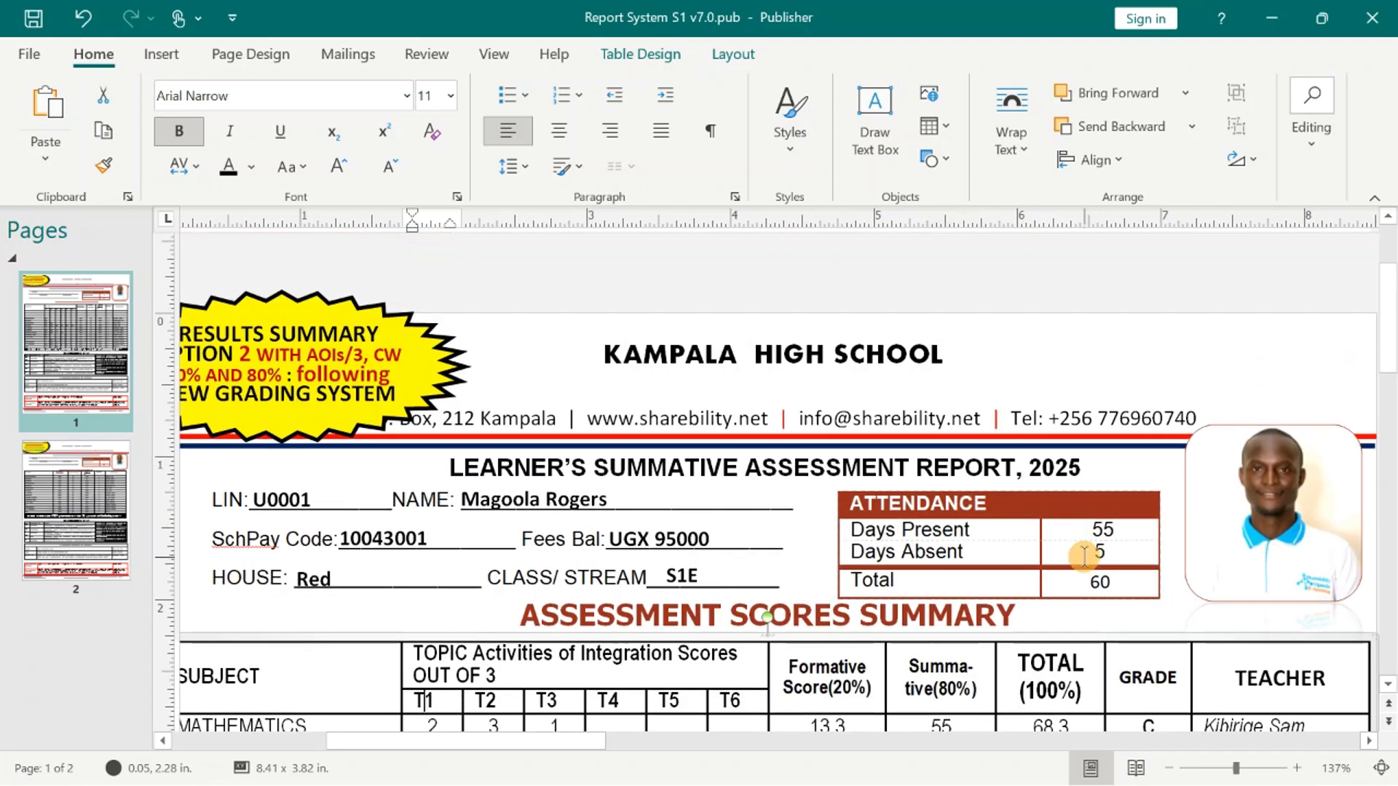
pyautogui.scroll(-1, 1077, 539)
pyautogui.scroll(1, 1077, 539)
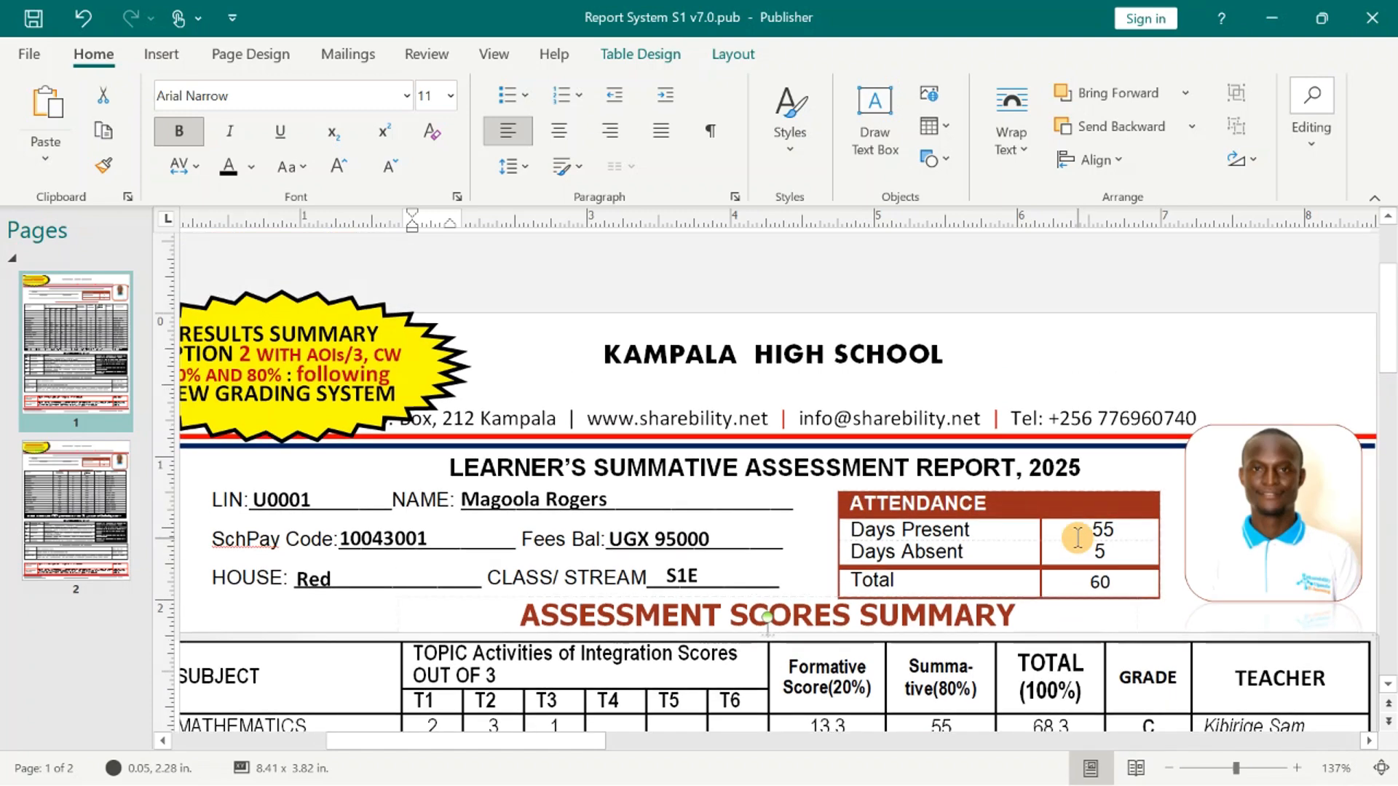
pyautogui.click(372, 307)
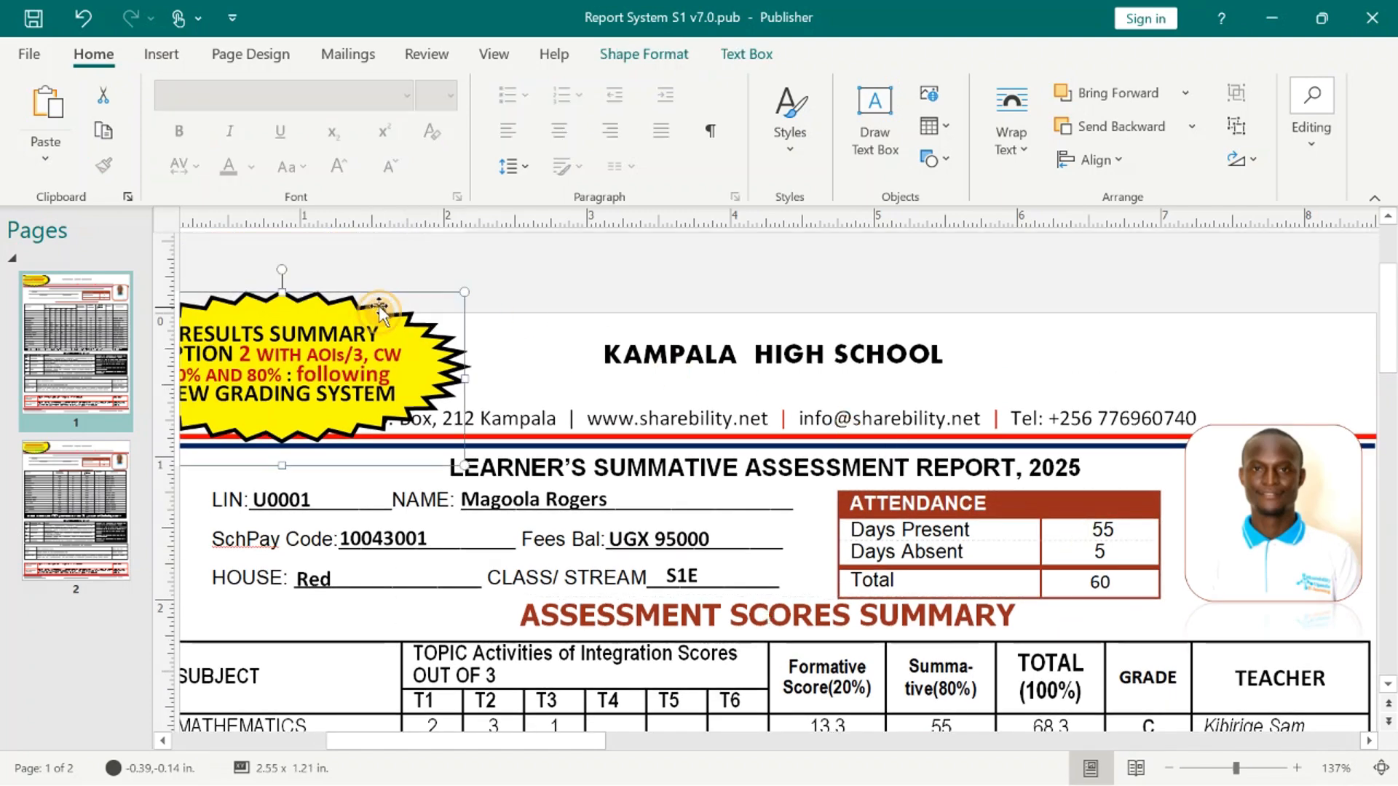
pyautogui.moveTo(371, 307); pyautogui.dragTo(501, 320)
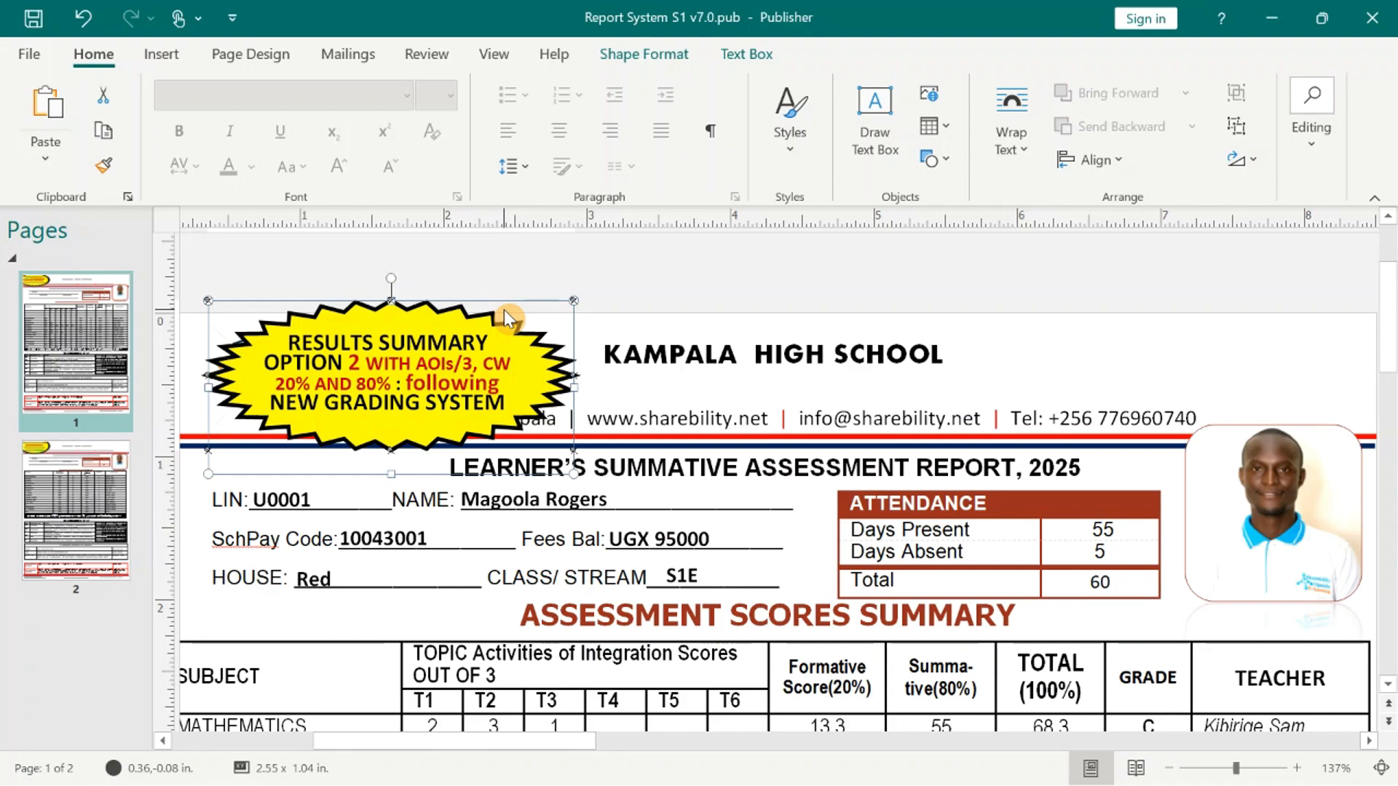
pyautogui.press('Delete')
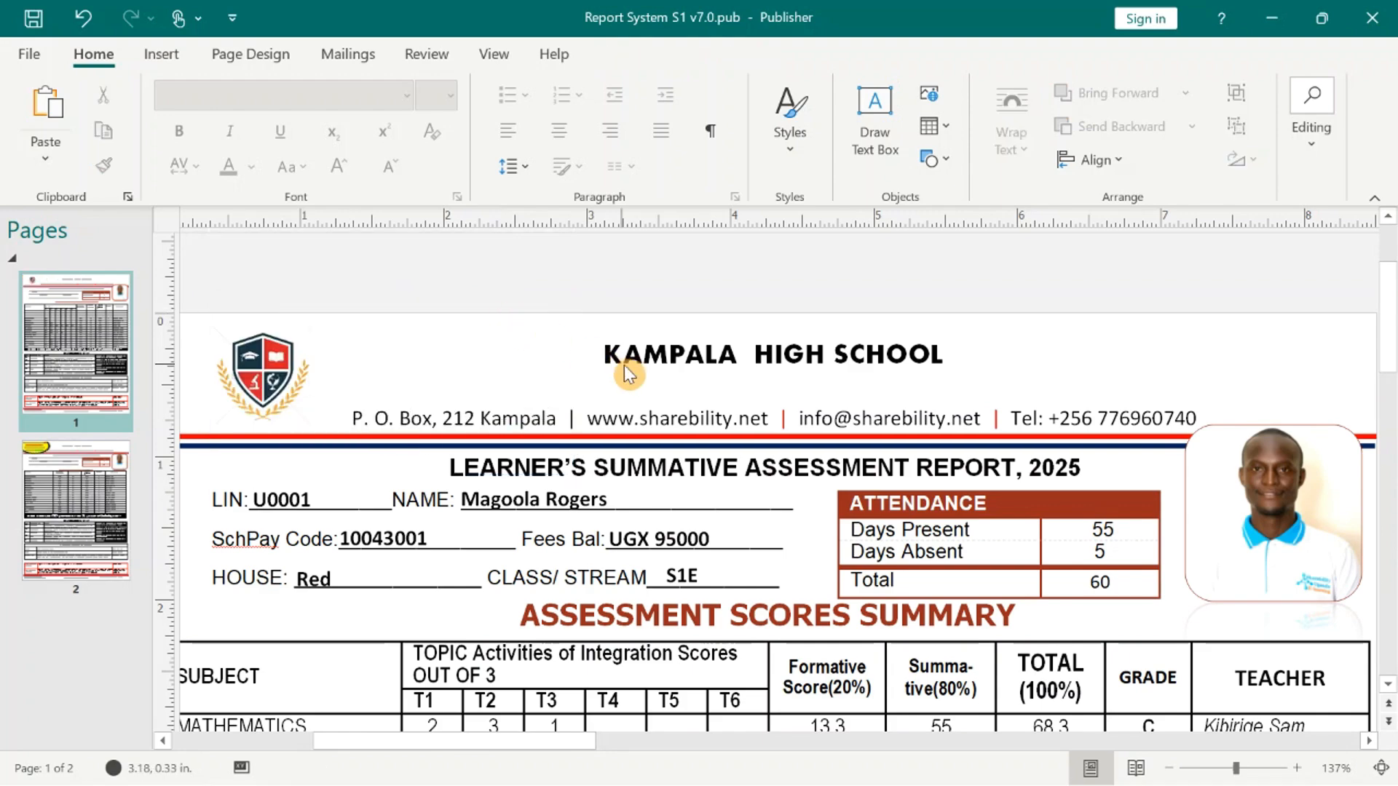
# Examine the Assessment Scores Summary table, from the subjects and topic scores across to the total, grade and teacher columns.
pyautogui.scroll(-3, 739, 366)
pyautogui.scroll(2, 741, 364)
pyautogui.scroll(-7, 742, 364)
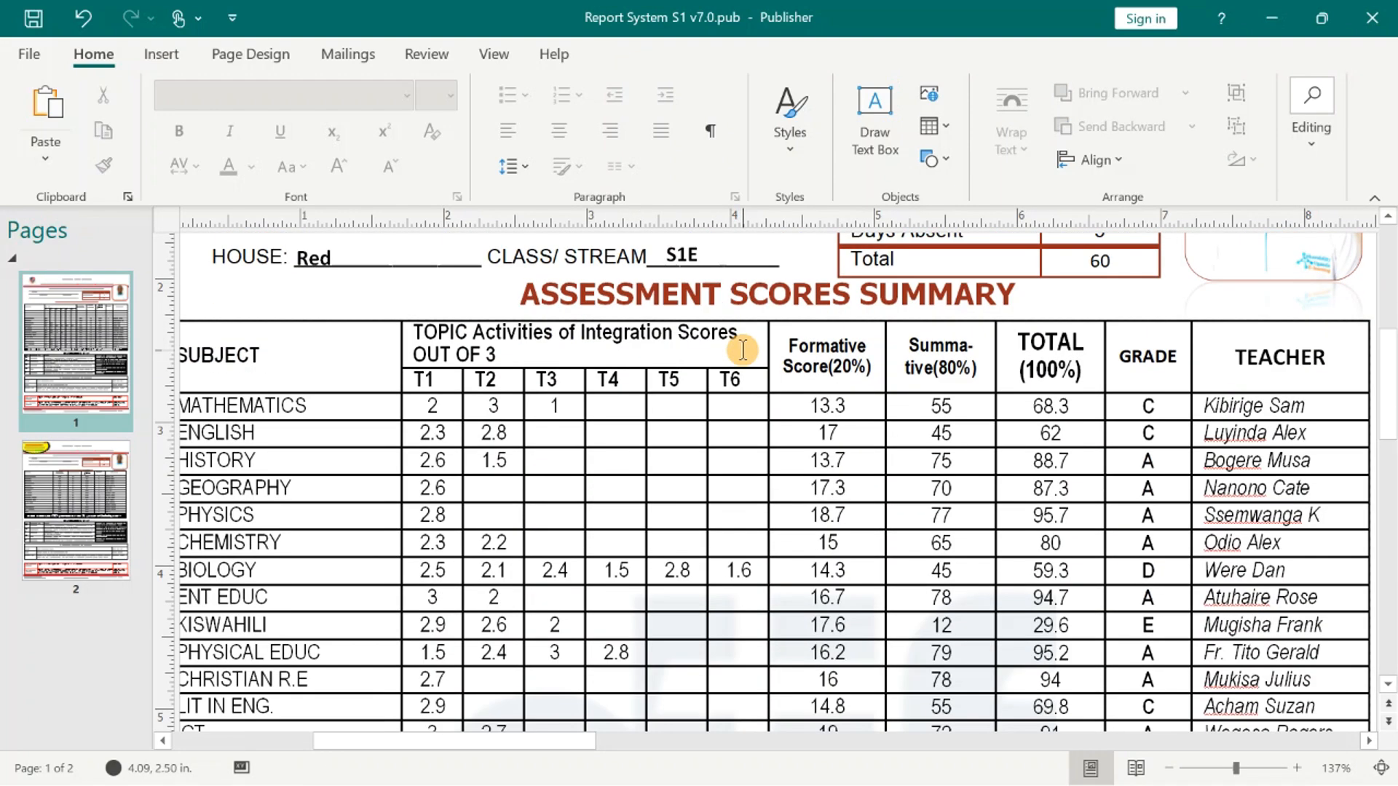
pyautogui.scroll(3, 738, 348)
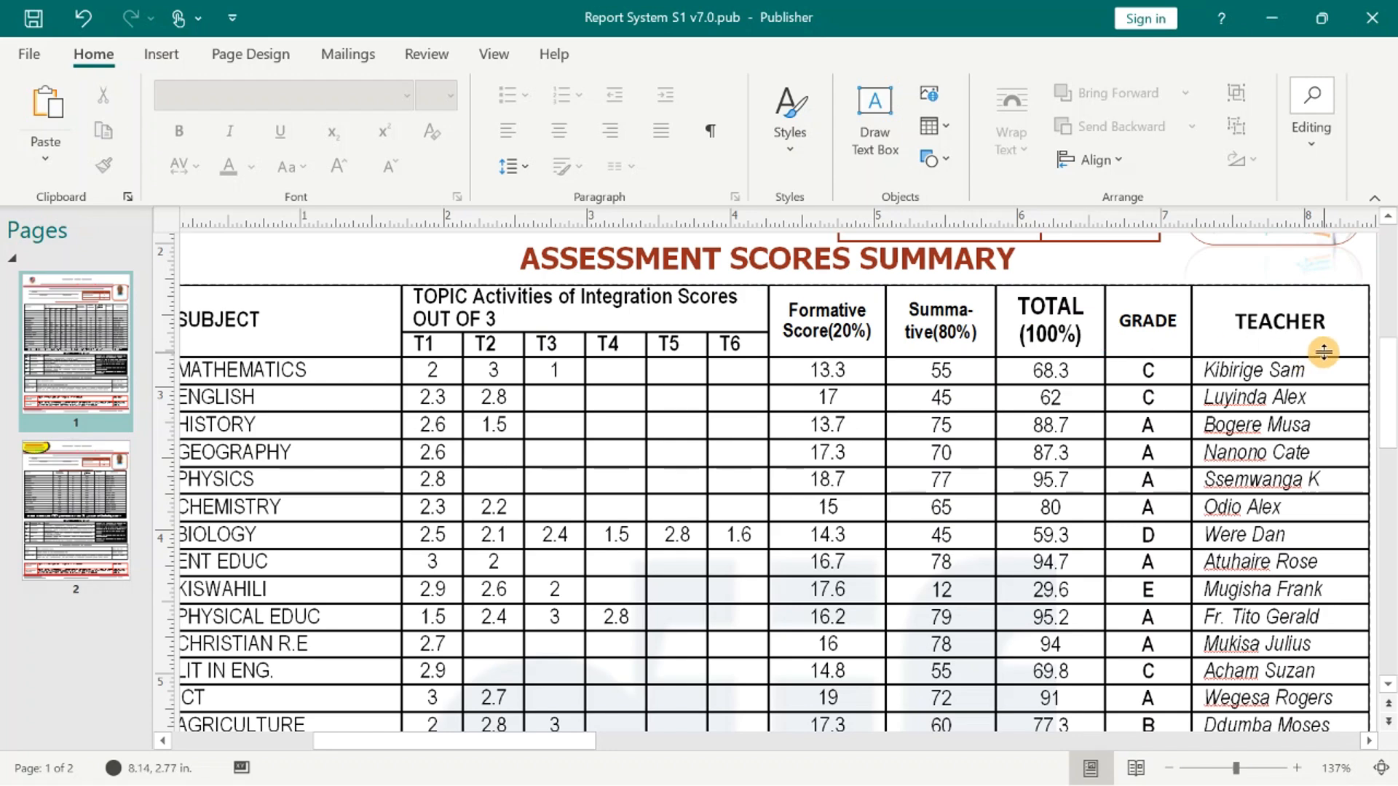
pyautogui.scroll(-4, 1165, 382)
pyautogui.scroll(4, 1182, 385)
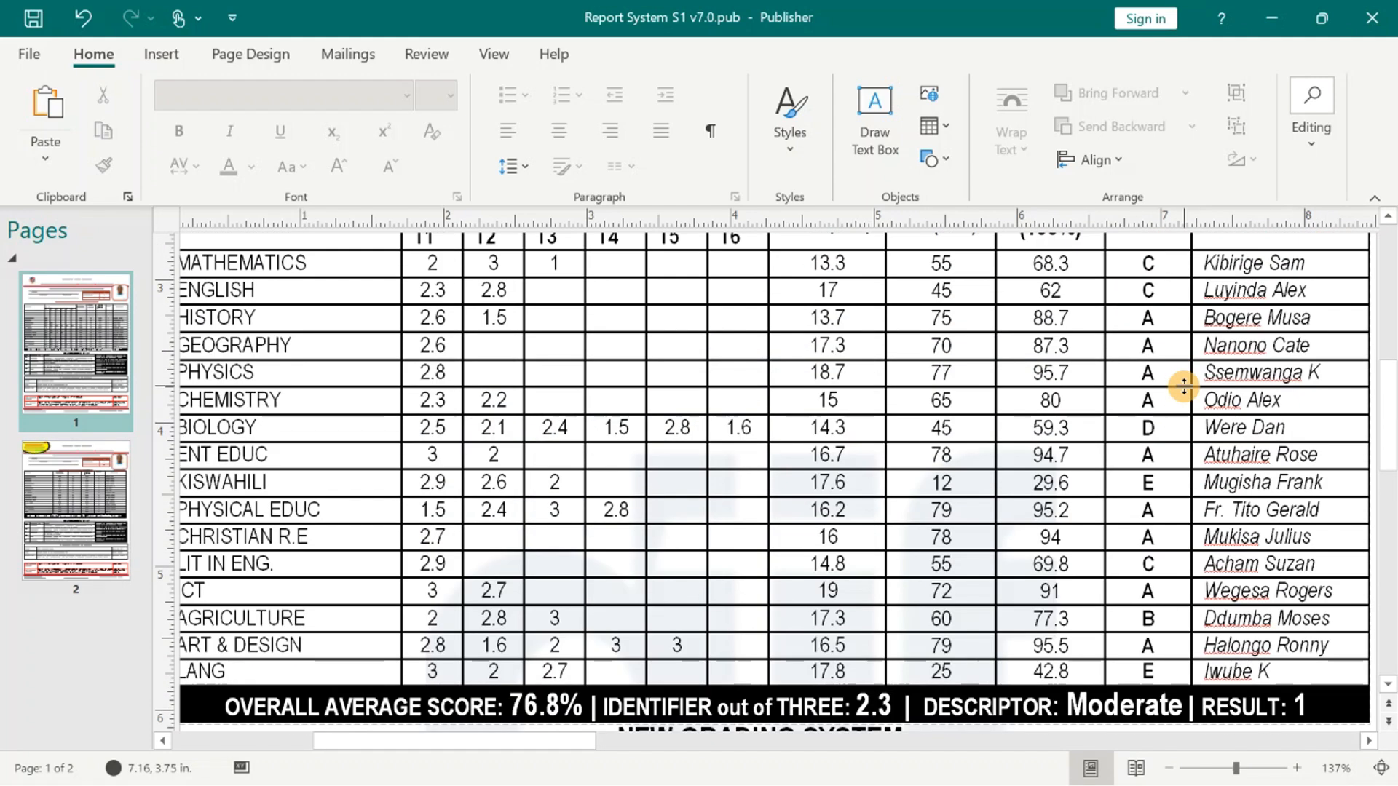
pyautogui.click(1241, 374)
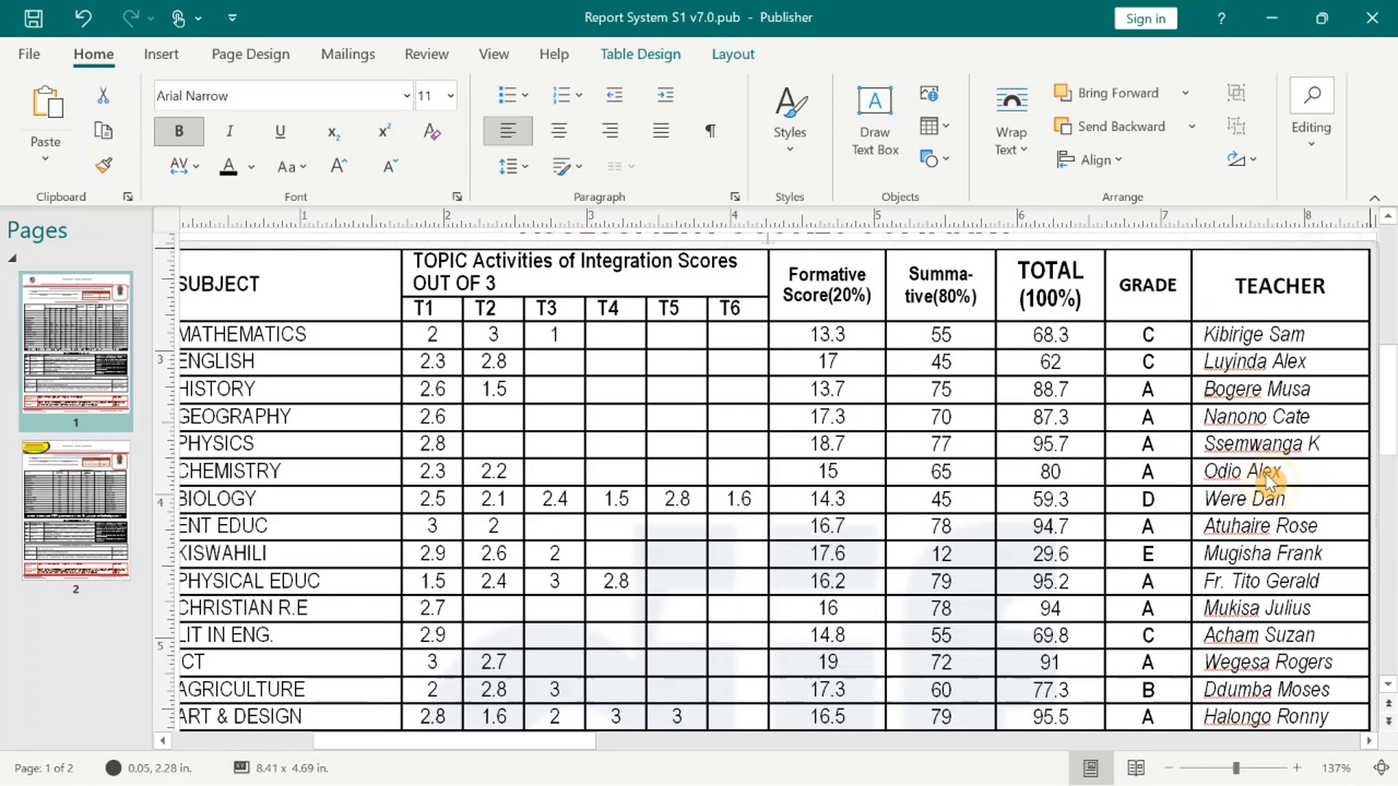
pyautogui.hscroll(-5, 1253, 397)
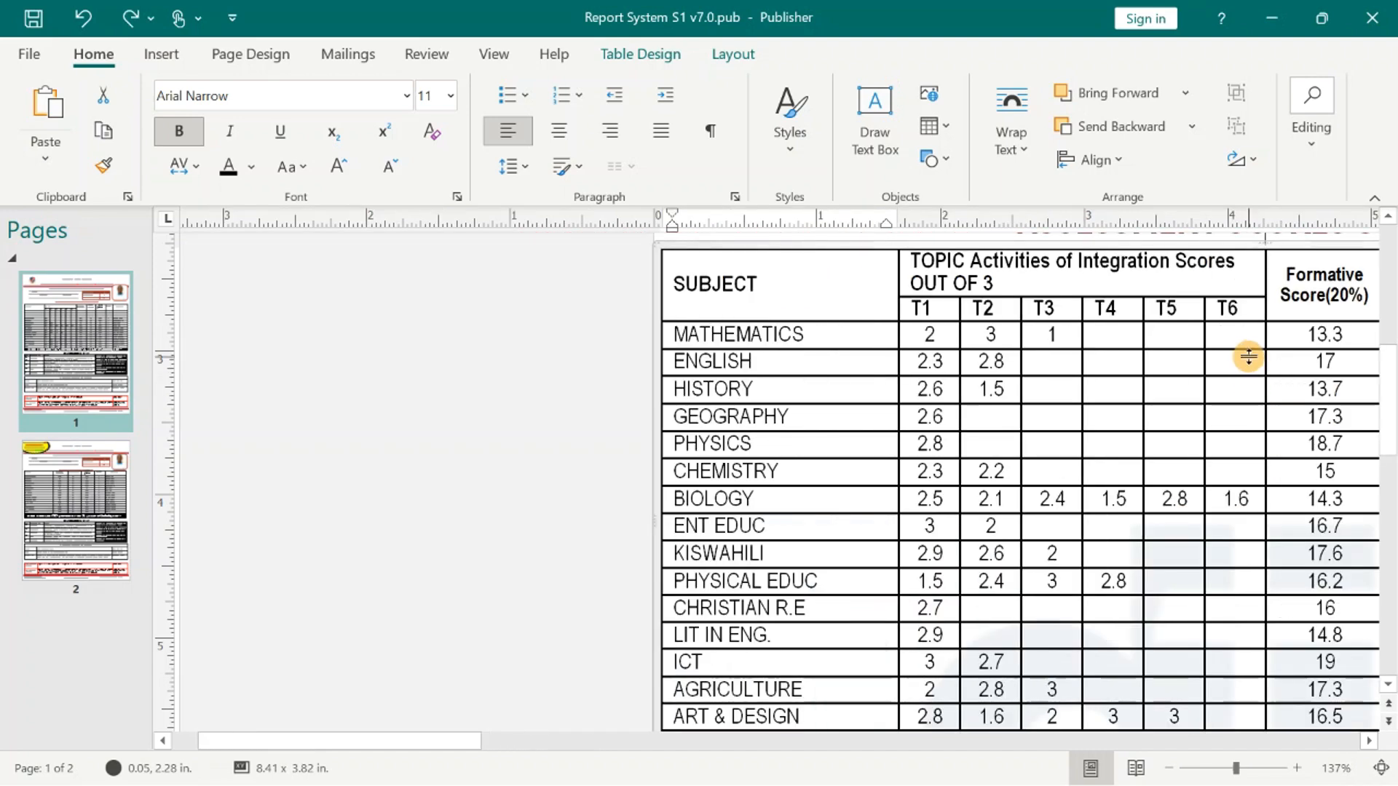
pyautogui.moveTo(407, 731); pyautogui.dragTo(645, 727)
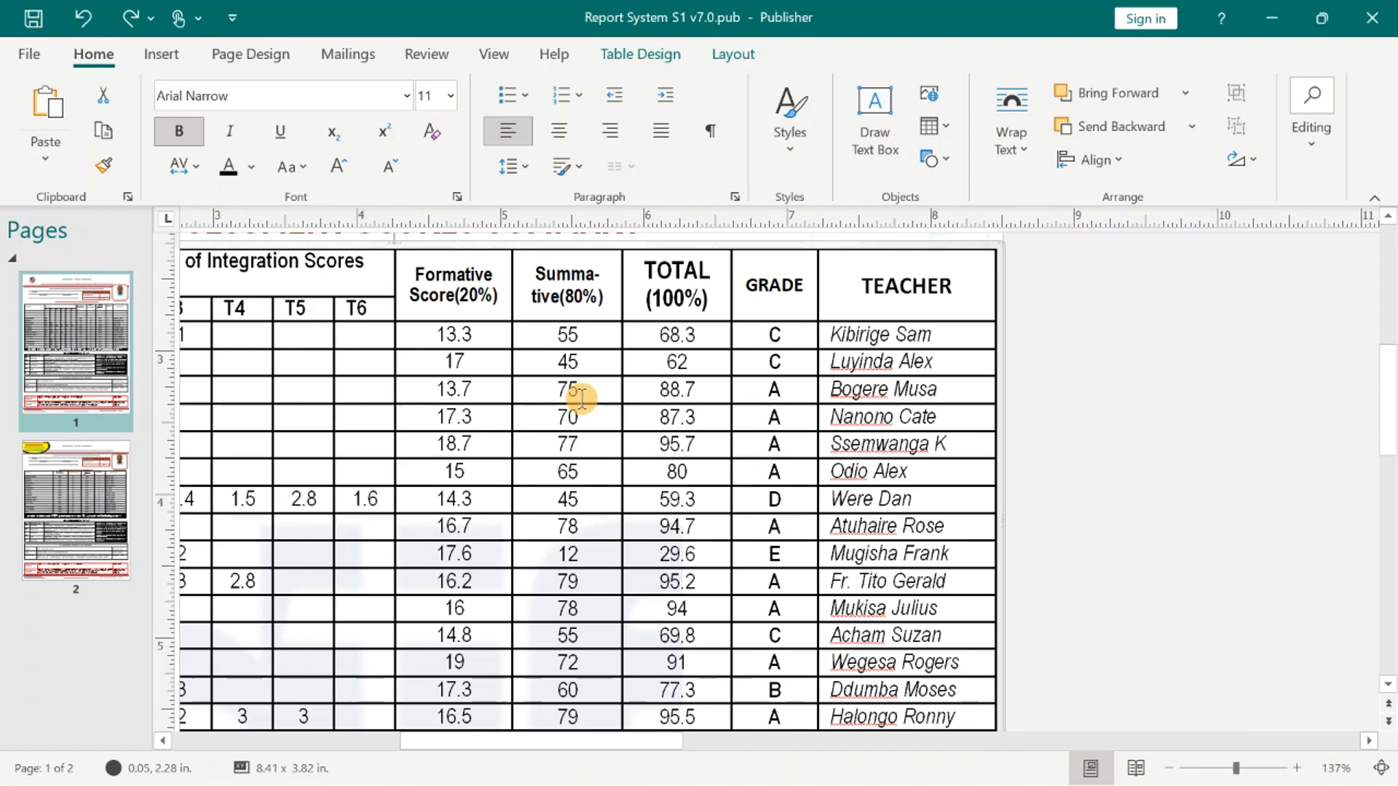
# Try the dark red grid table format on the Assessment Scores Summary table and undo it.
pyautogui.click(889, 338)
pyautogui.click(650, 53)
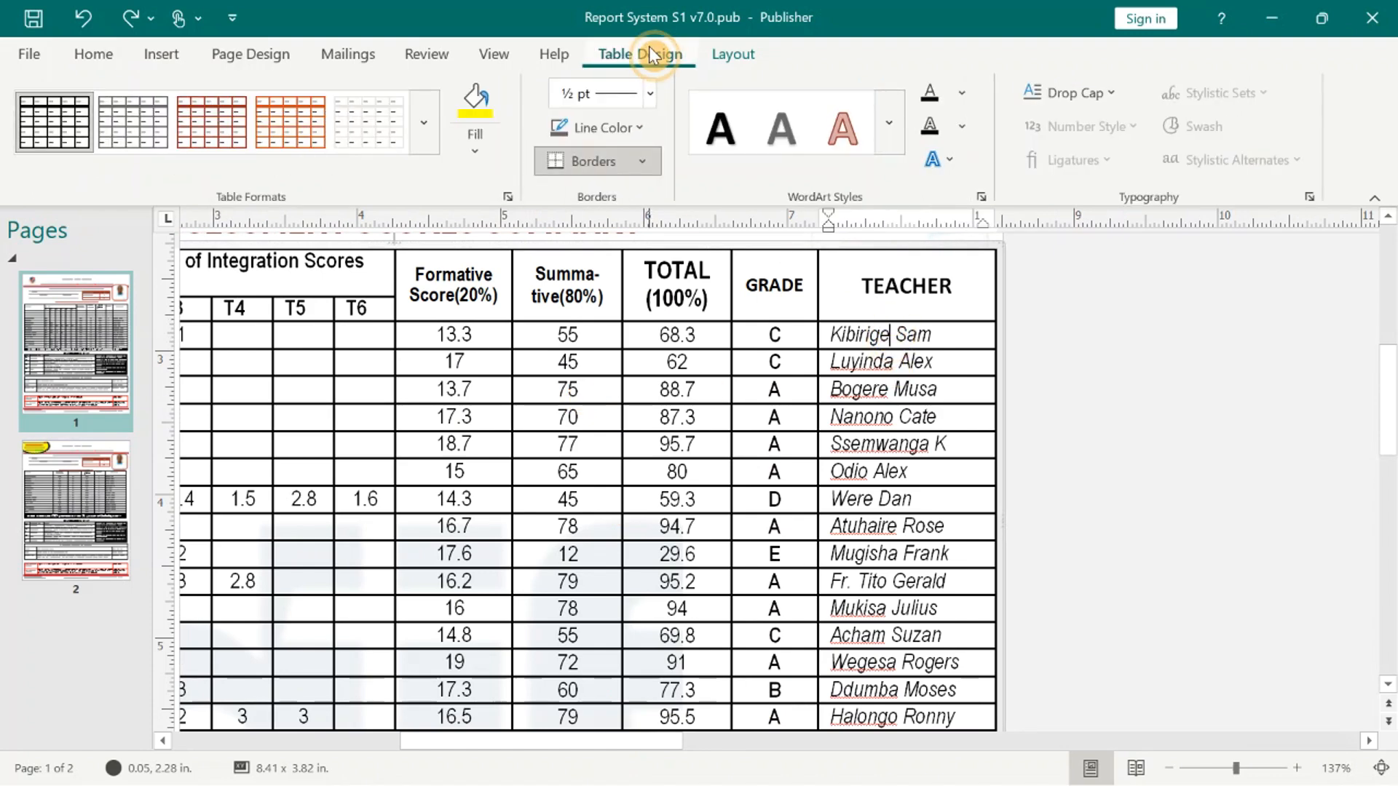
pyautogui.click(207, 121)
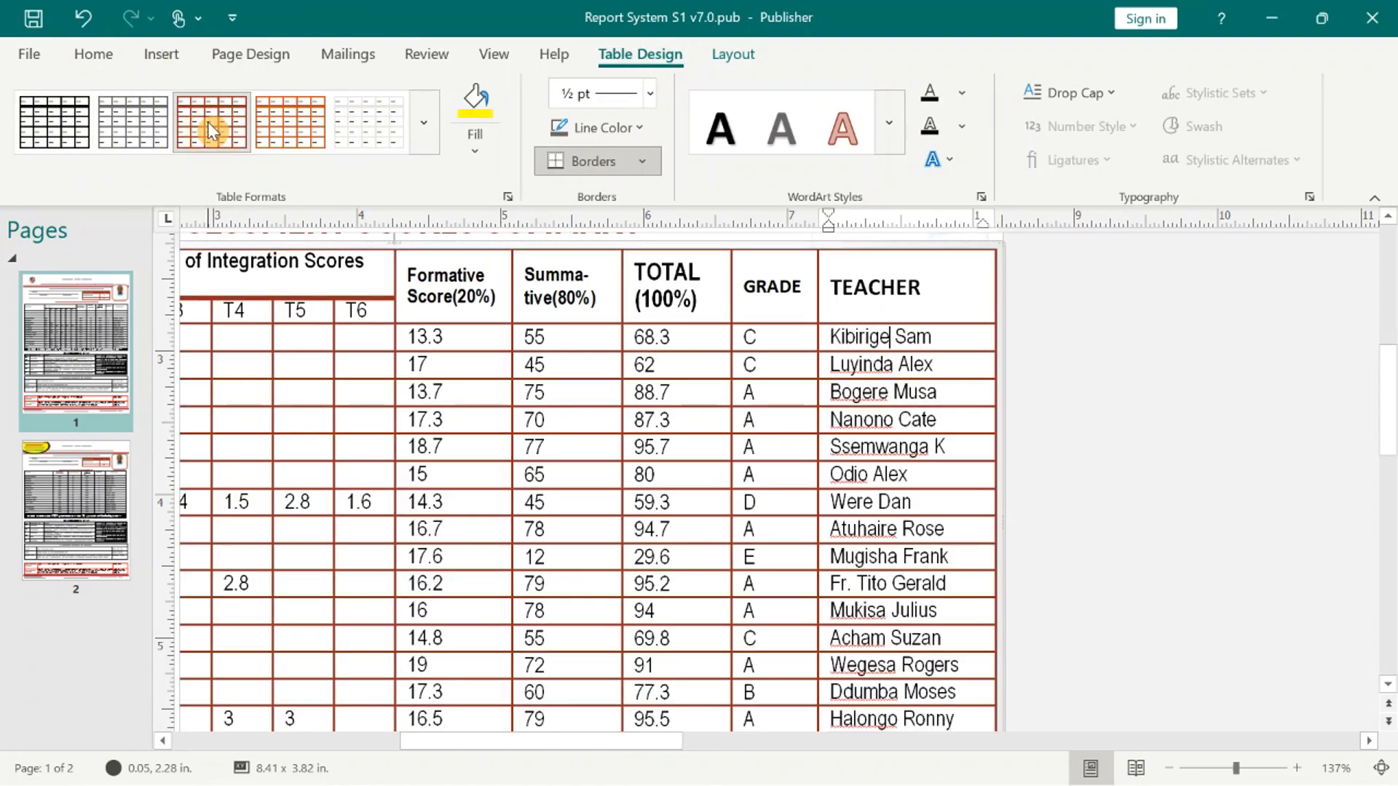
pyautogui.click(1125, 503)
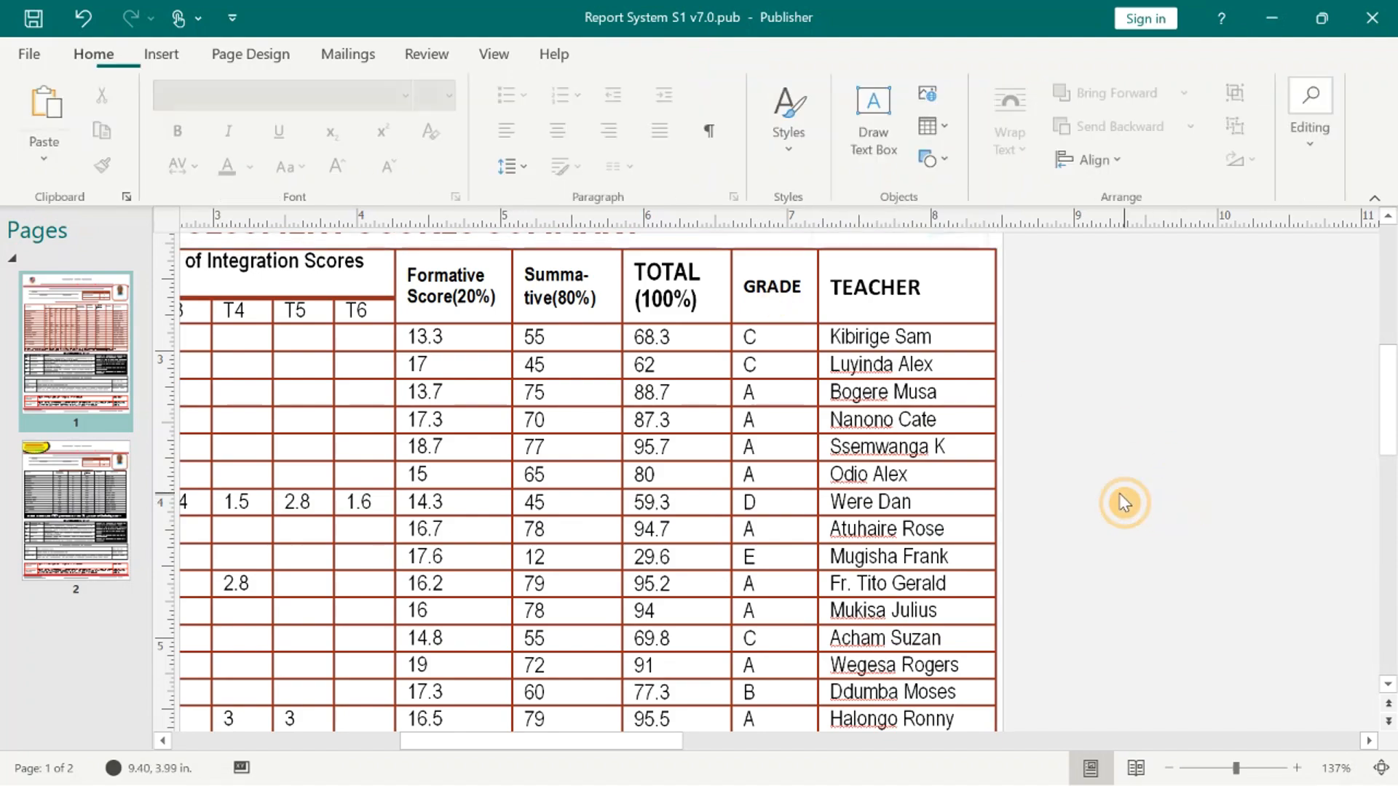
pyautogui.click(1168, 766)
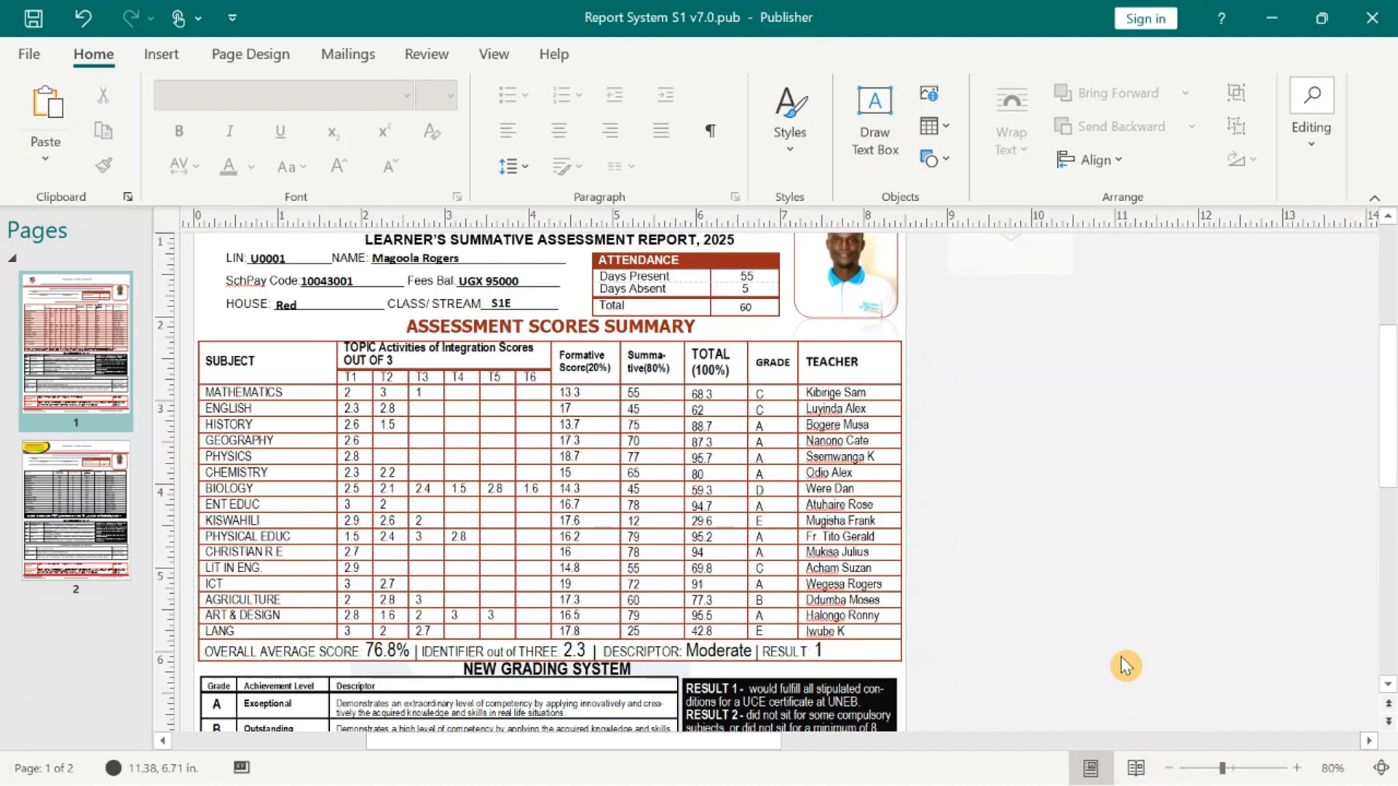
pyautogui.scroll(-5, 1083, 436)
pyautogui.scroll(4, 1088, 510)
pyautogui.scroll(1, 1089, 510)
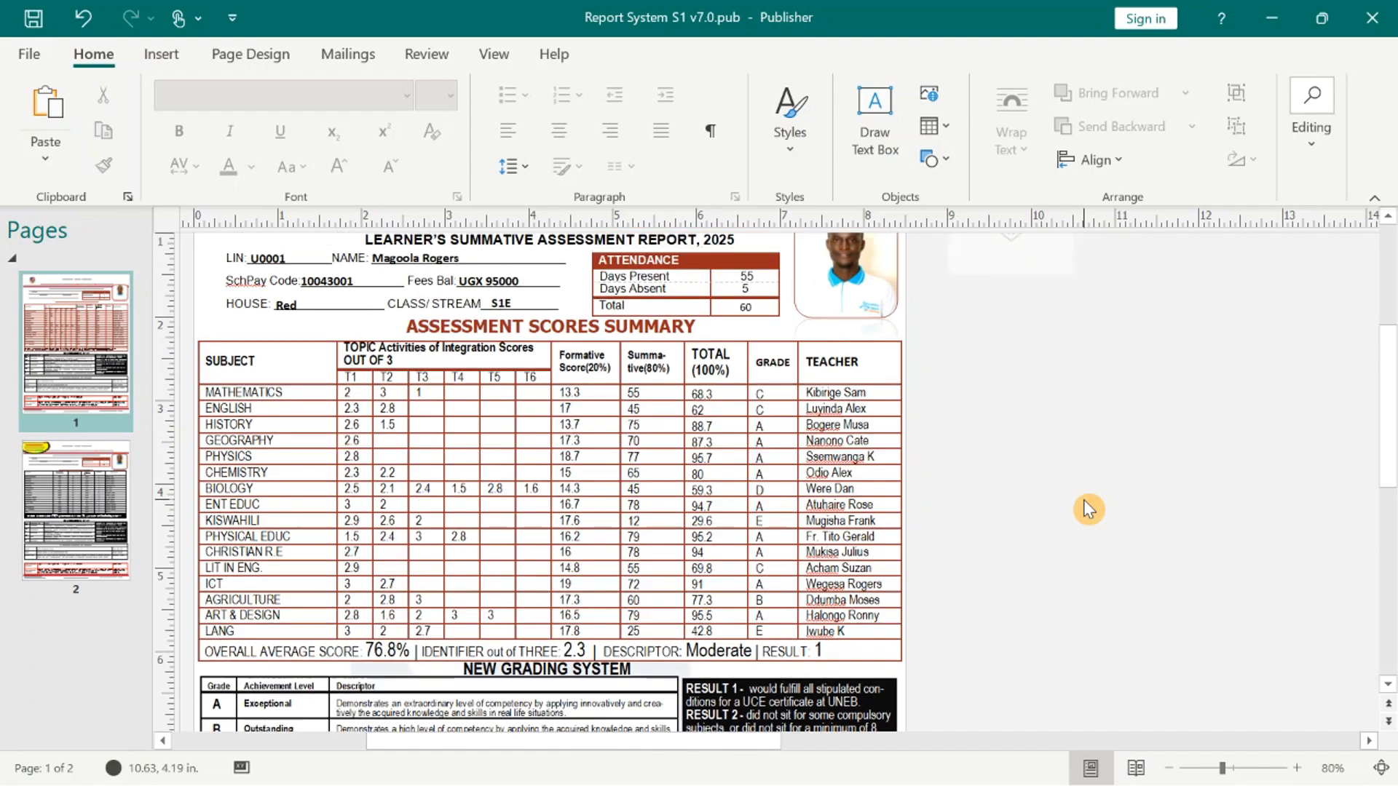
pyautogui.click(82, 19)
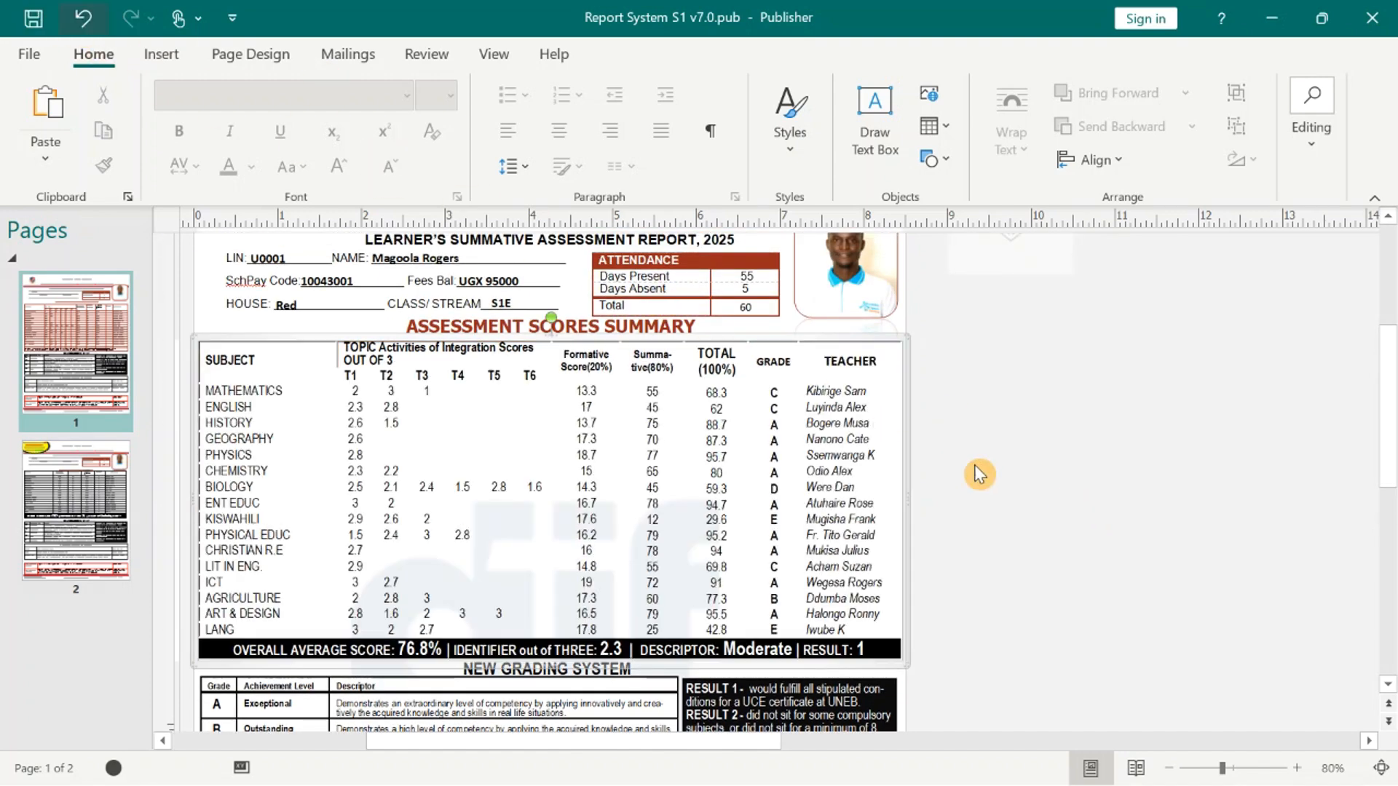
pyautogui.click(1072, 488)
# Delete the Project Work row from the Co Curricular Activities and Projects table on page 1.
pyautogui.scroll(-2, 1034, 480)
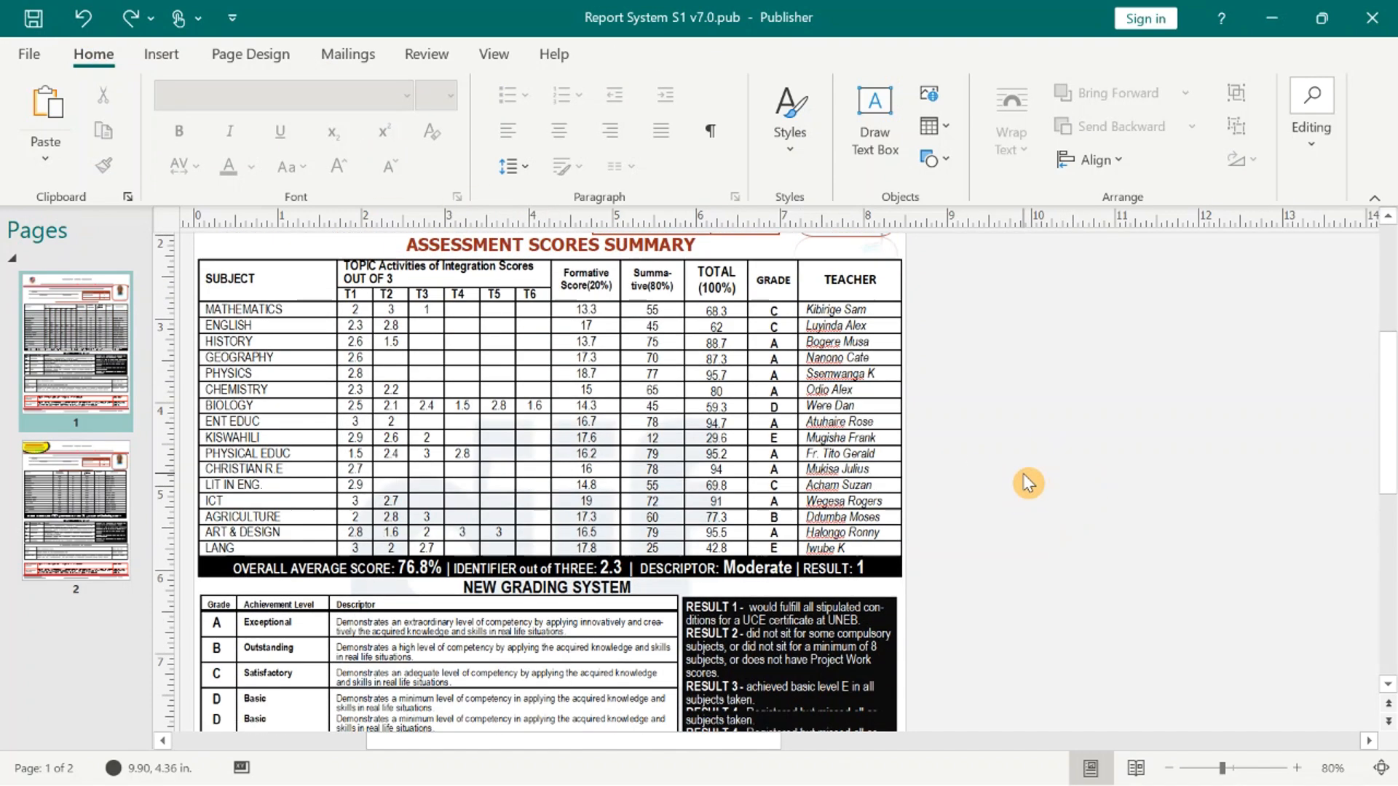
pyautogui.scroll(-2, 842, 598)
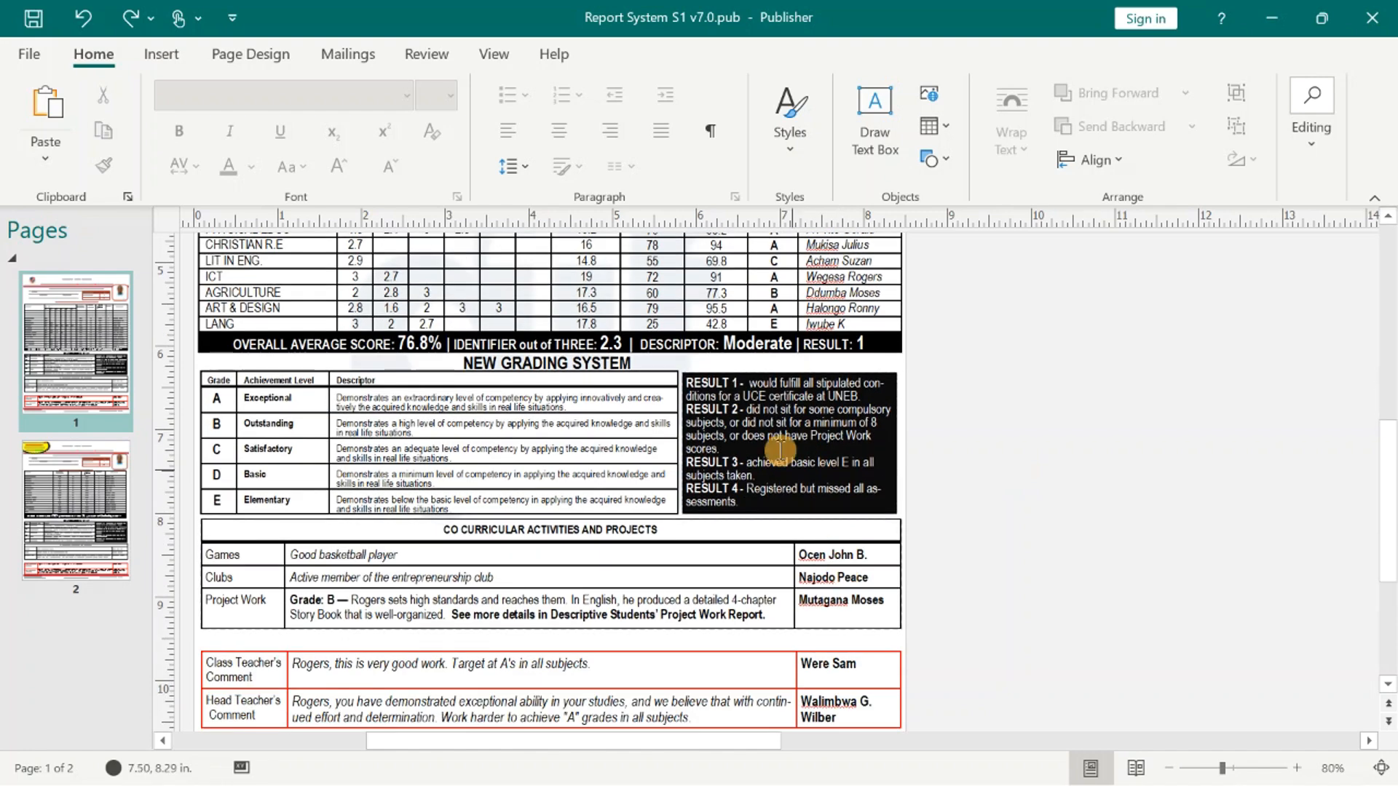
pyautogui.click(833, 472)
pyautogui.click(861, 521)
pyautogui.scroll(-2, 1102, 463)
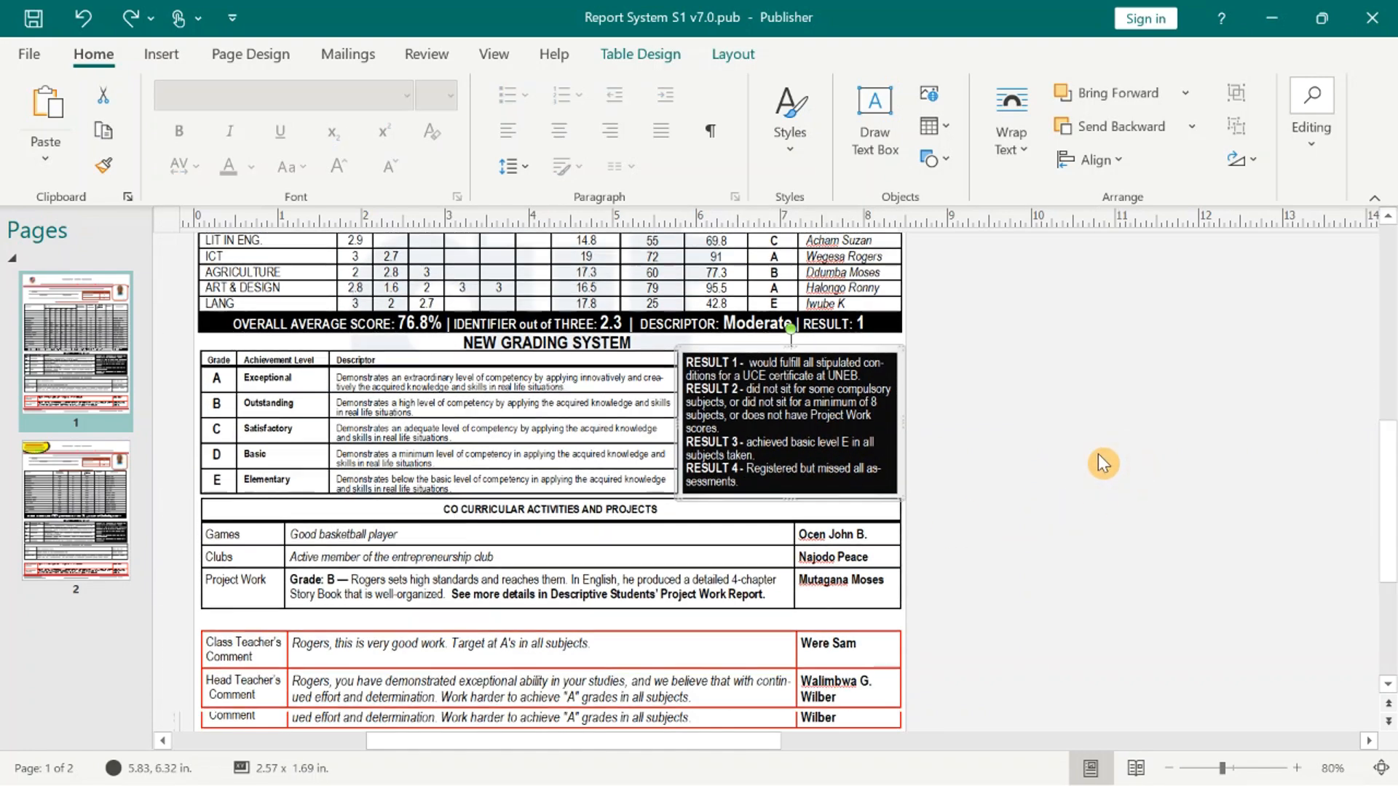
pyautogui.scroll(1, 1048, 473)
pyautogui.click(478, 583)
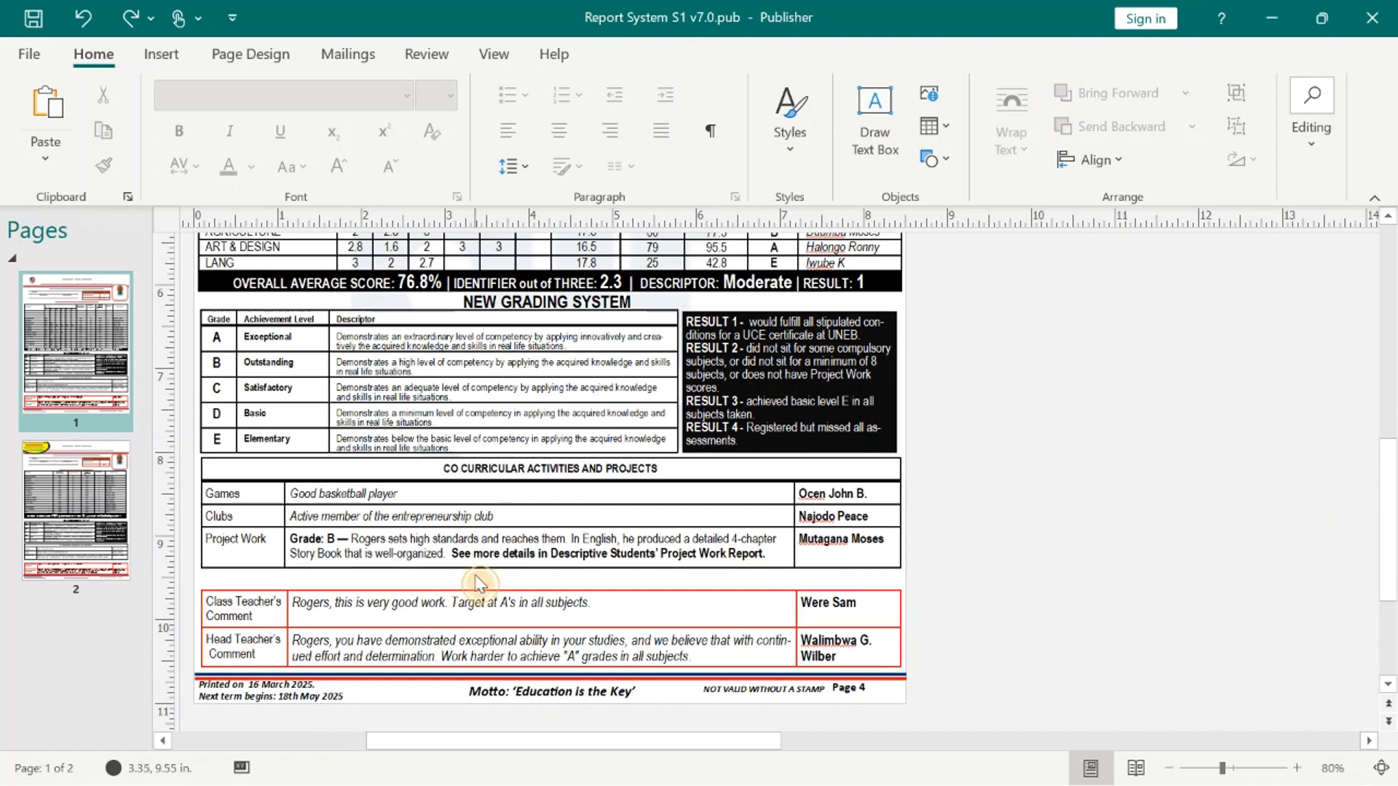
pyautogui.click(432, 542)
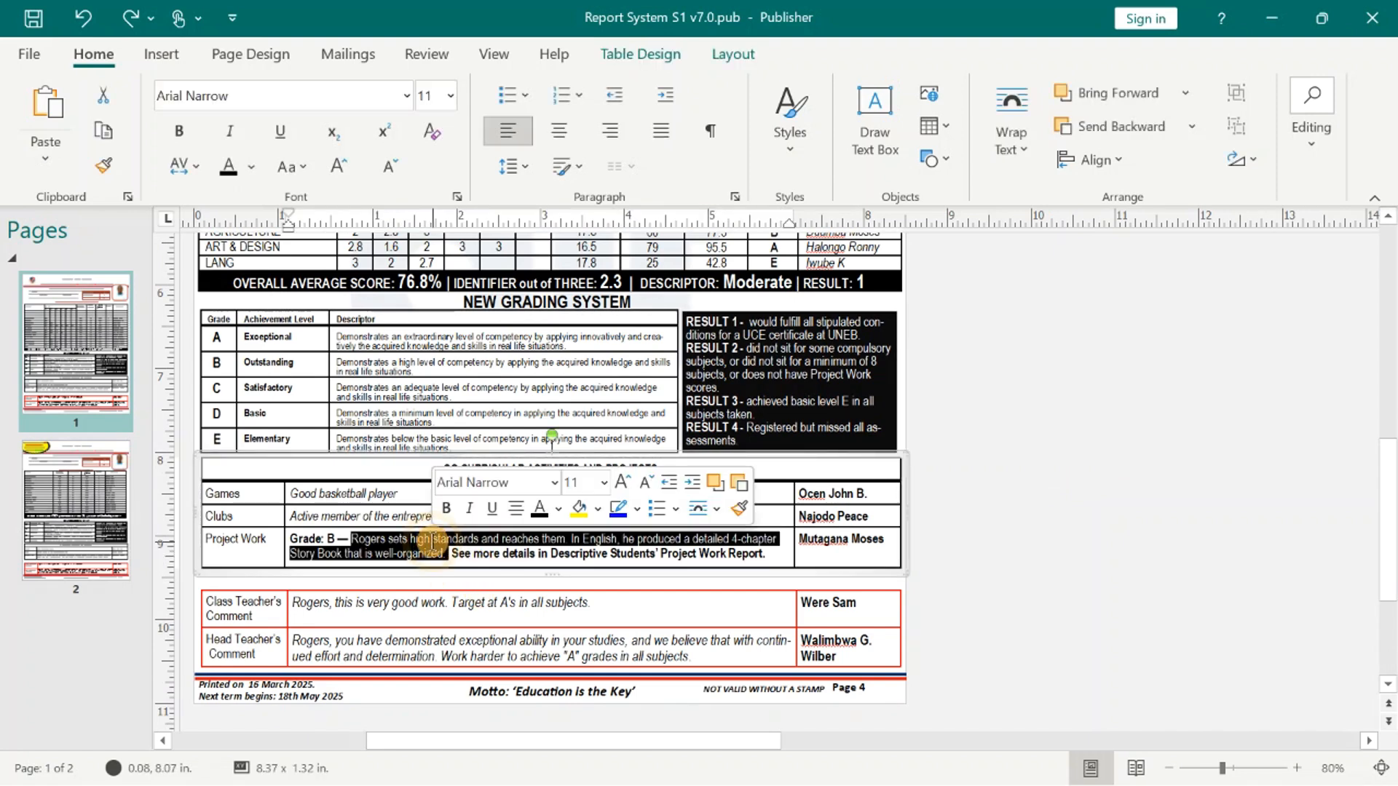
pyautogui.click(726, 64)
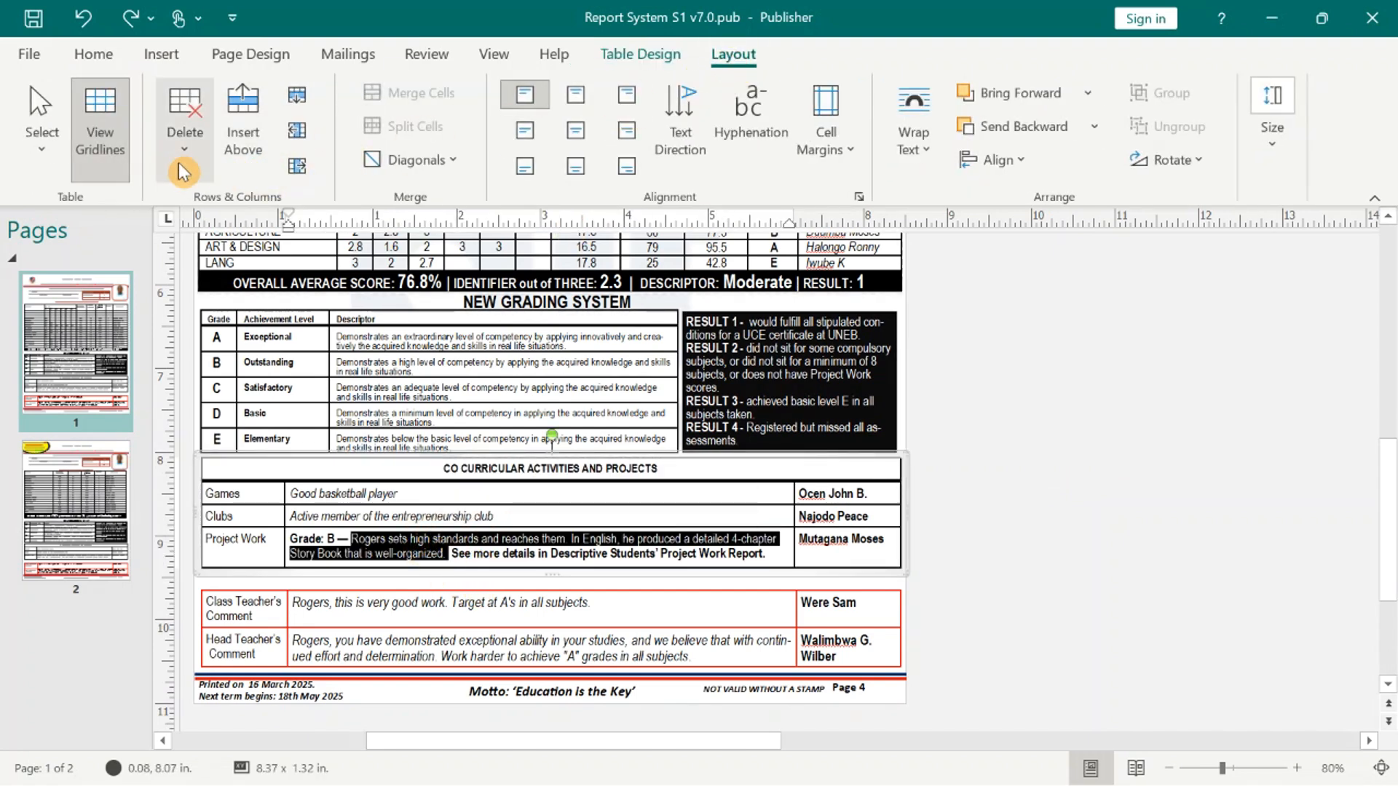
pyautogui.click(184, 131)
pyautogui.click(218, 235)
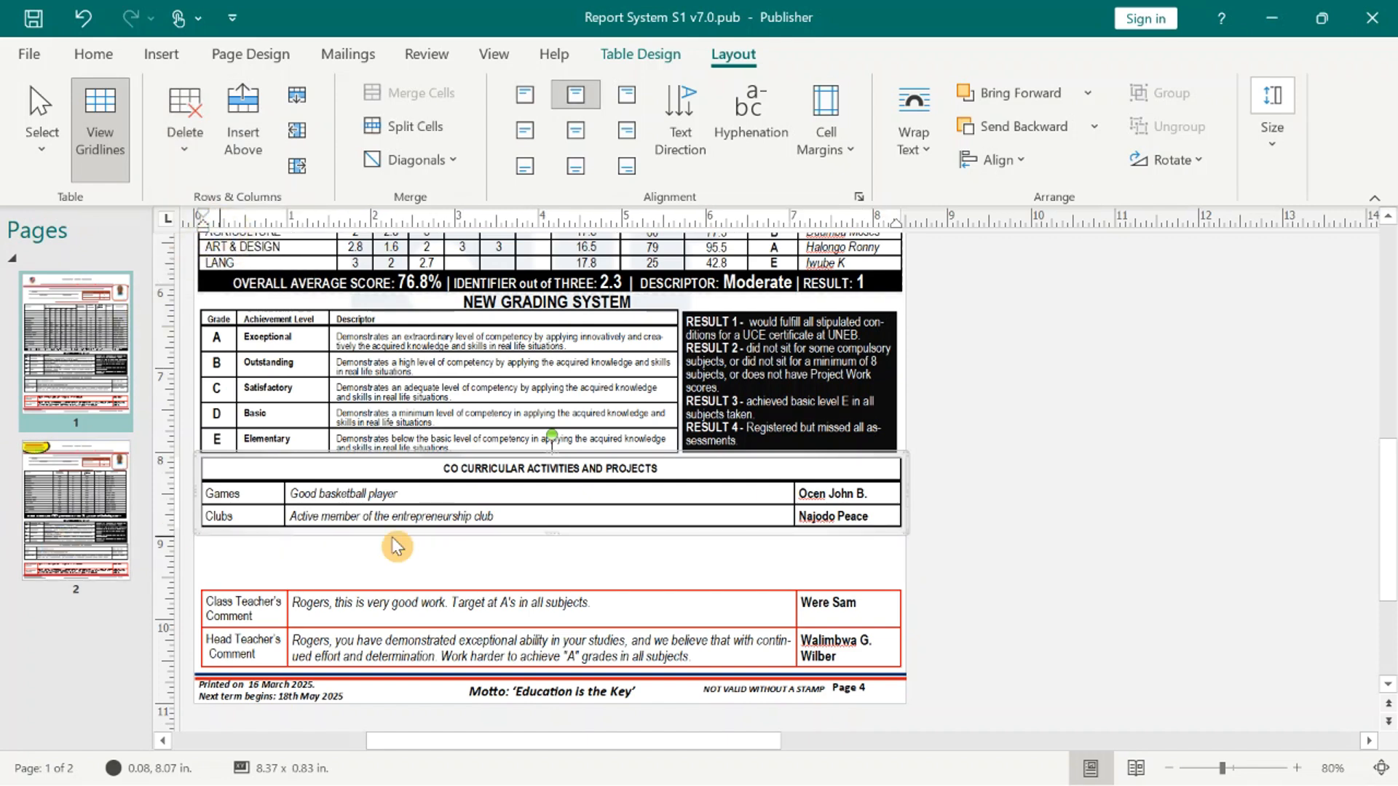
# Move the Co Curricular Activities and Projects table down about 0.4 in, closer to the teachers' comments table.
pyautogui.click(1071, 571)
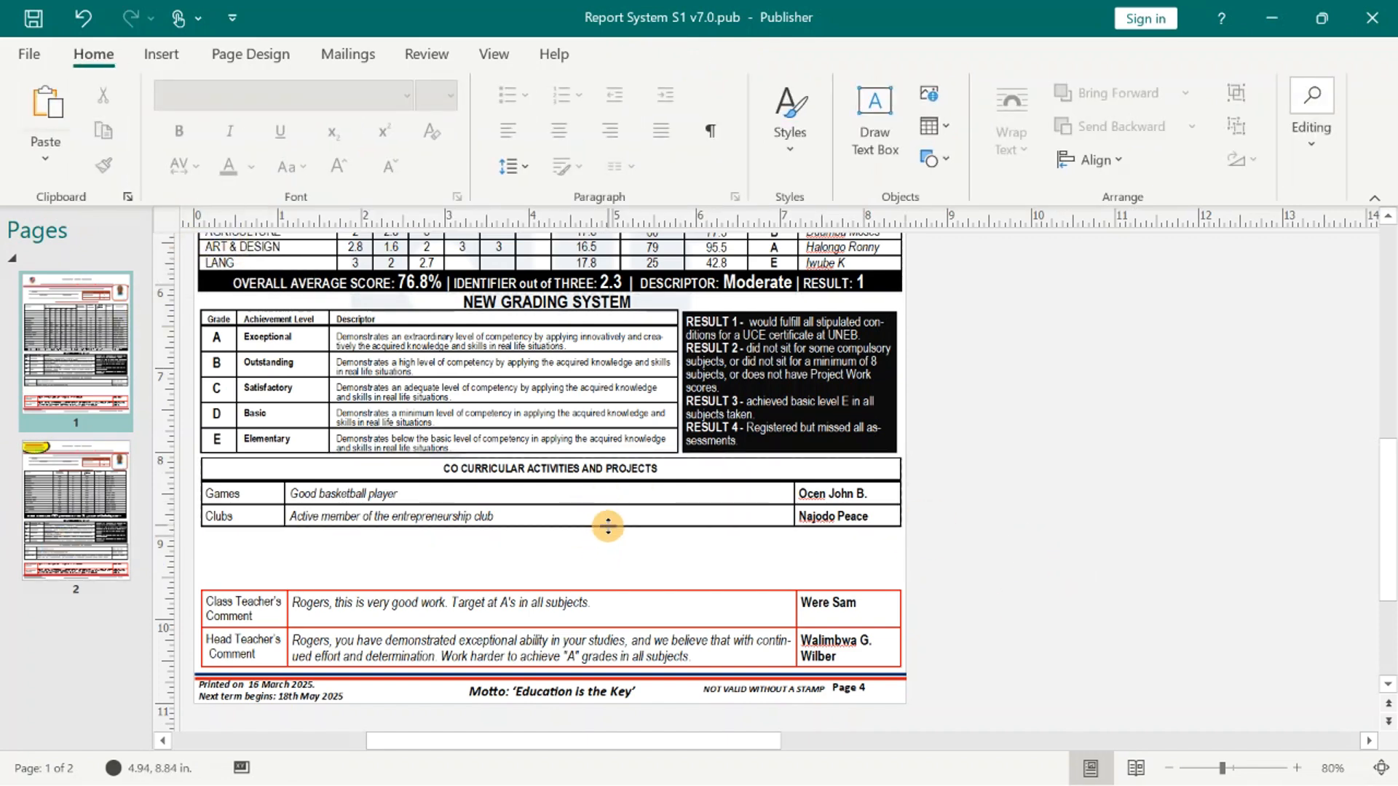
pyautogui.moveTo(608, 535); pyautogui.dragTo(608, 571)
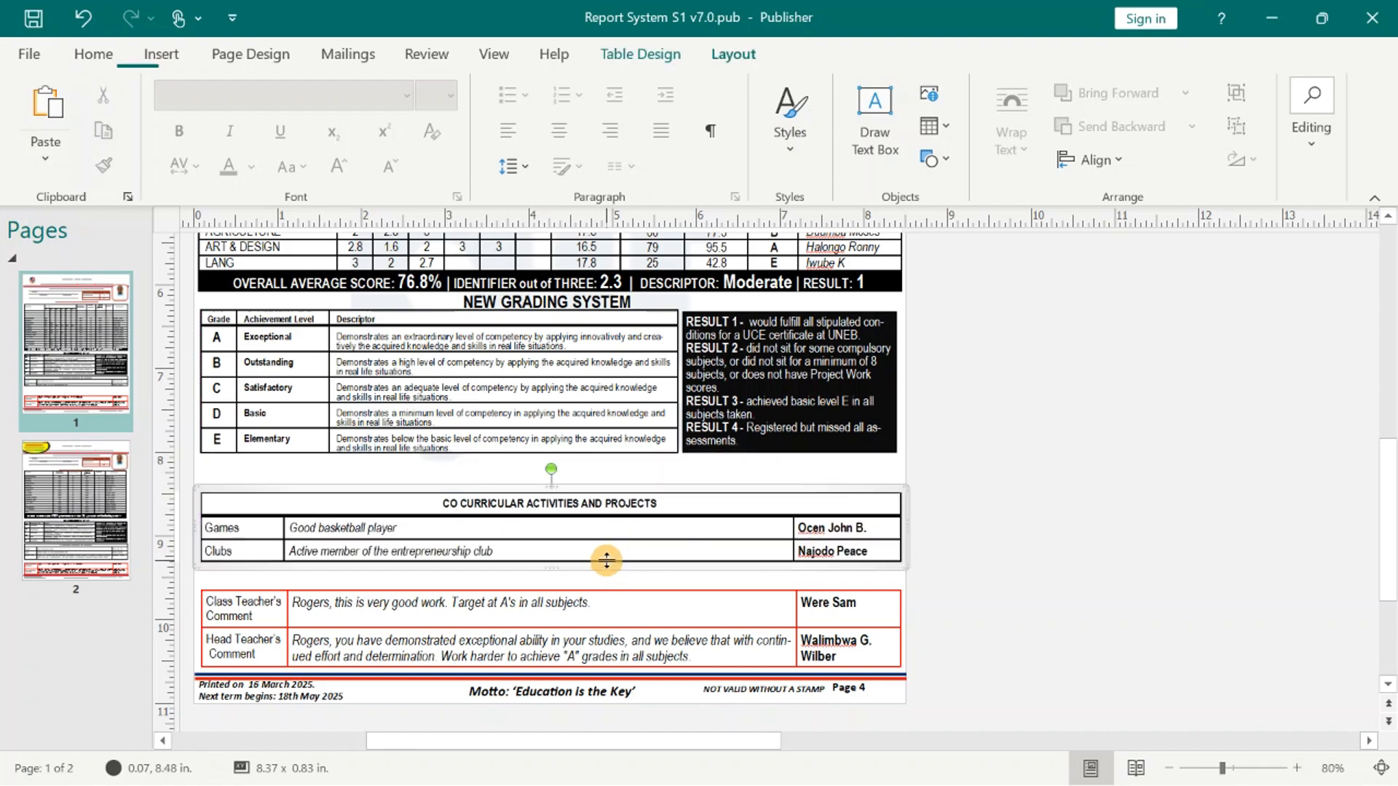
pyautogui.click(956, 589)
pyautogui.scroll(1, 949, 559)
pyautogui.scroll(-2, 940, 538)
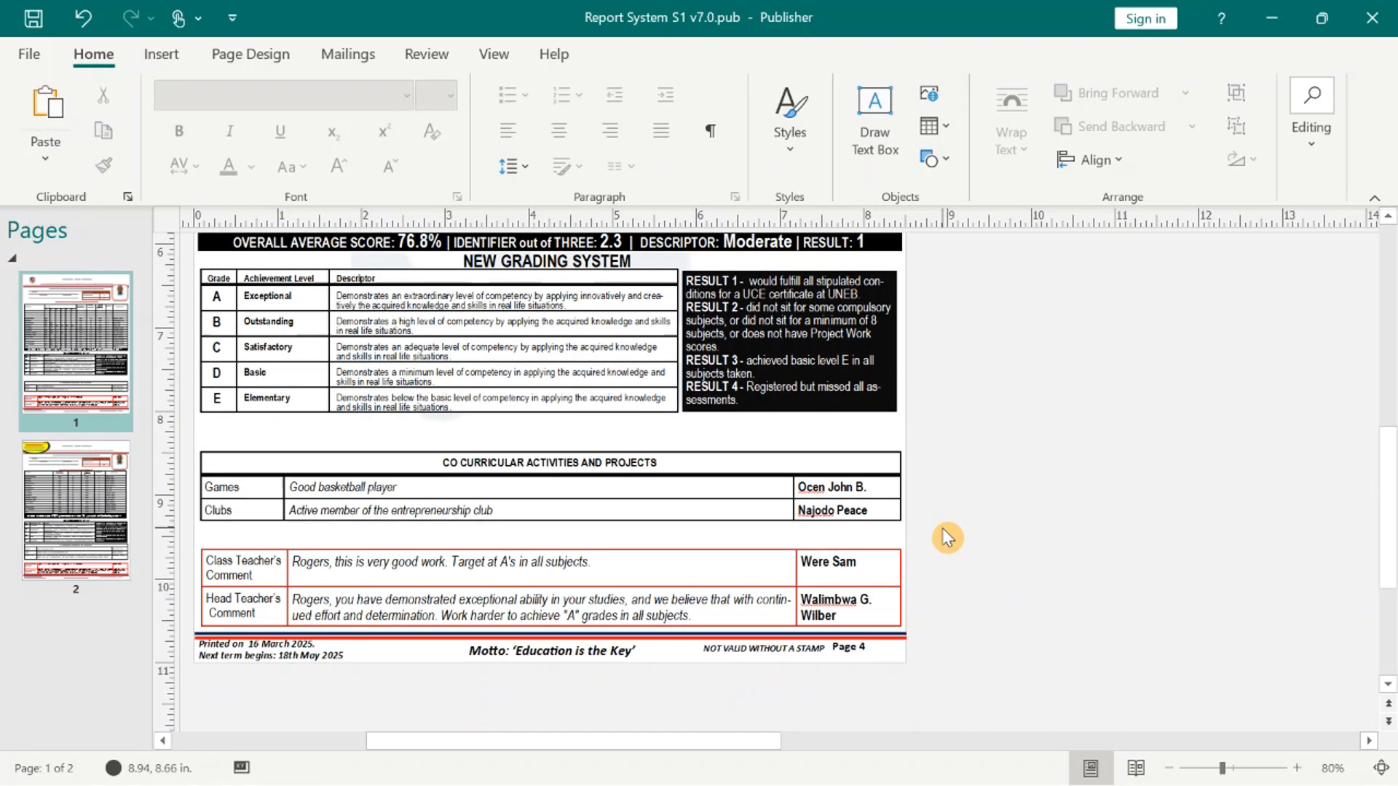
# Delete the AGRICULTURE row from the Assessment Scores Summary table on page 1.
pyautogui.scroll(8, 406, 373)
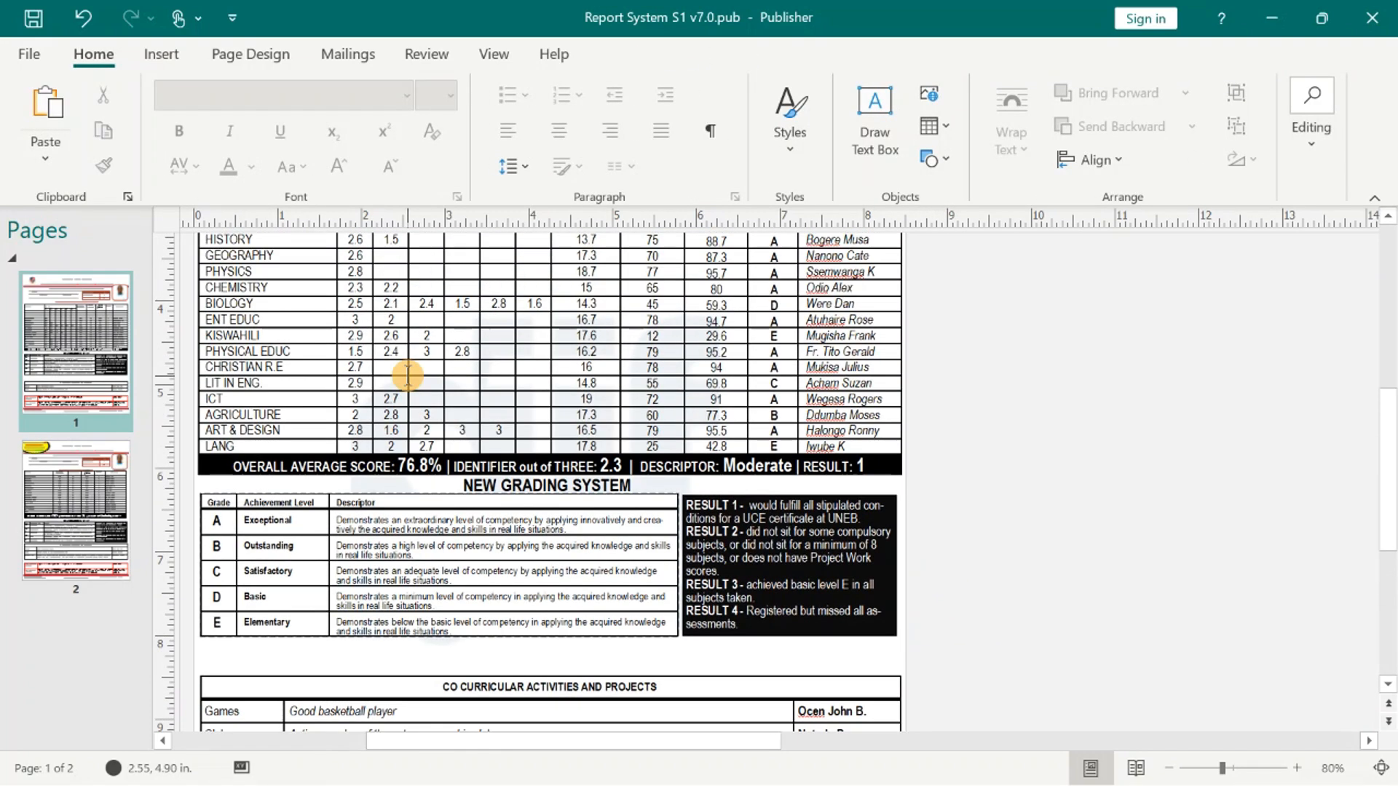
pyautogui.scroll(-8, 407, 373)
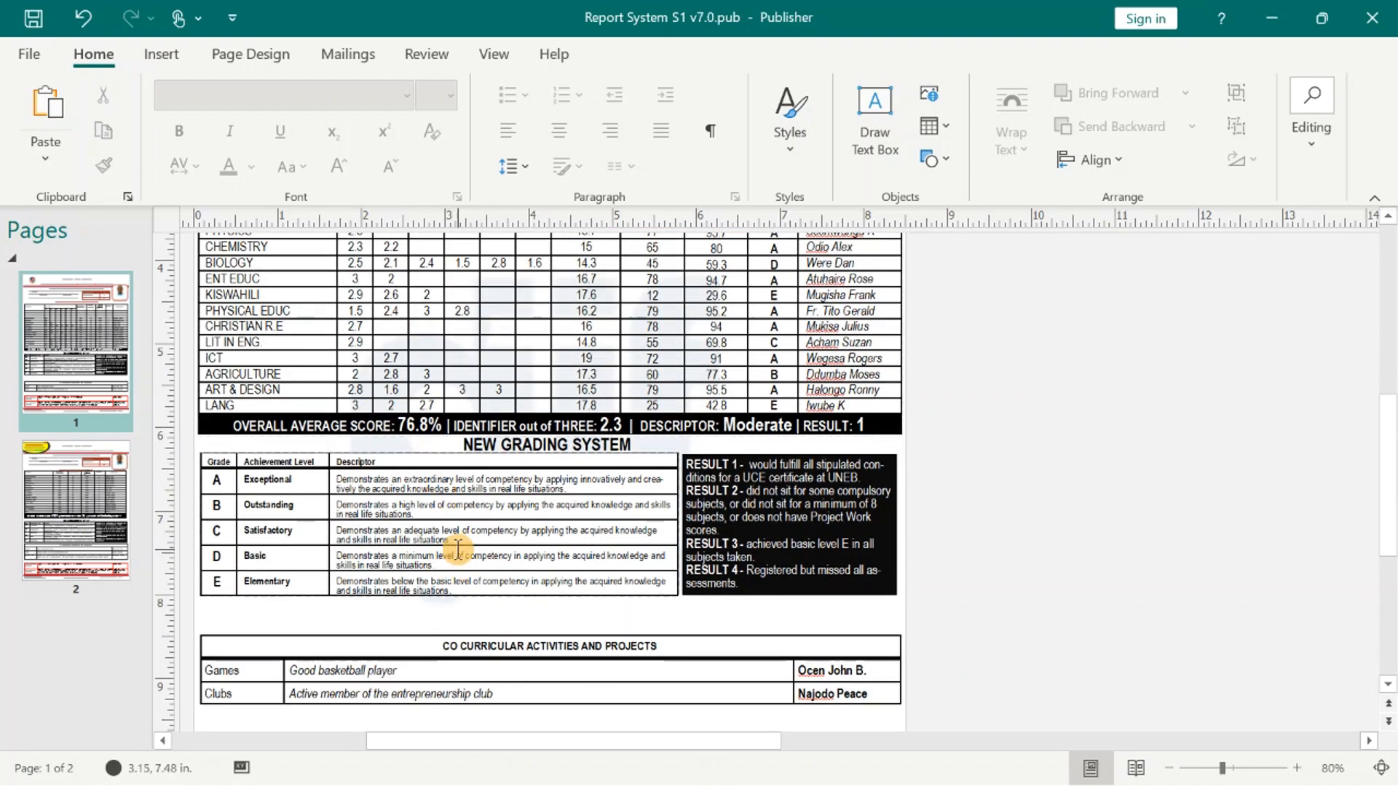
pyautogui.scroll(5, 713, 422)
pyautogui.scroll(2, 714, 423)
pyautogui.click(667, 338)
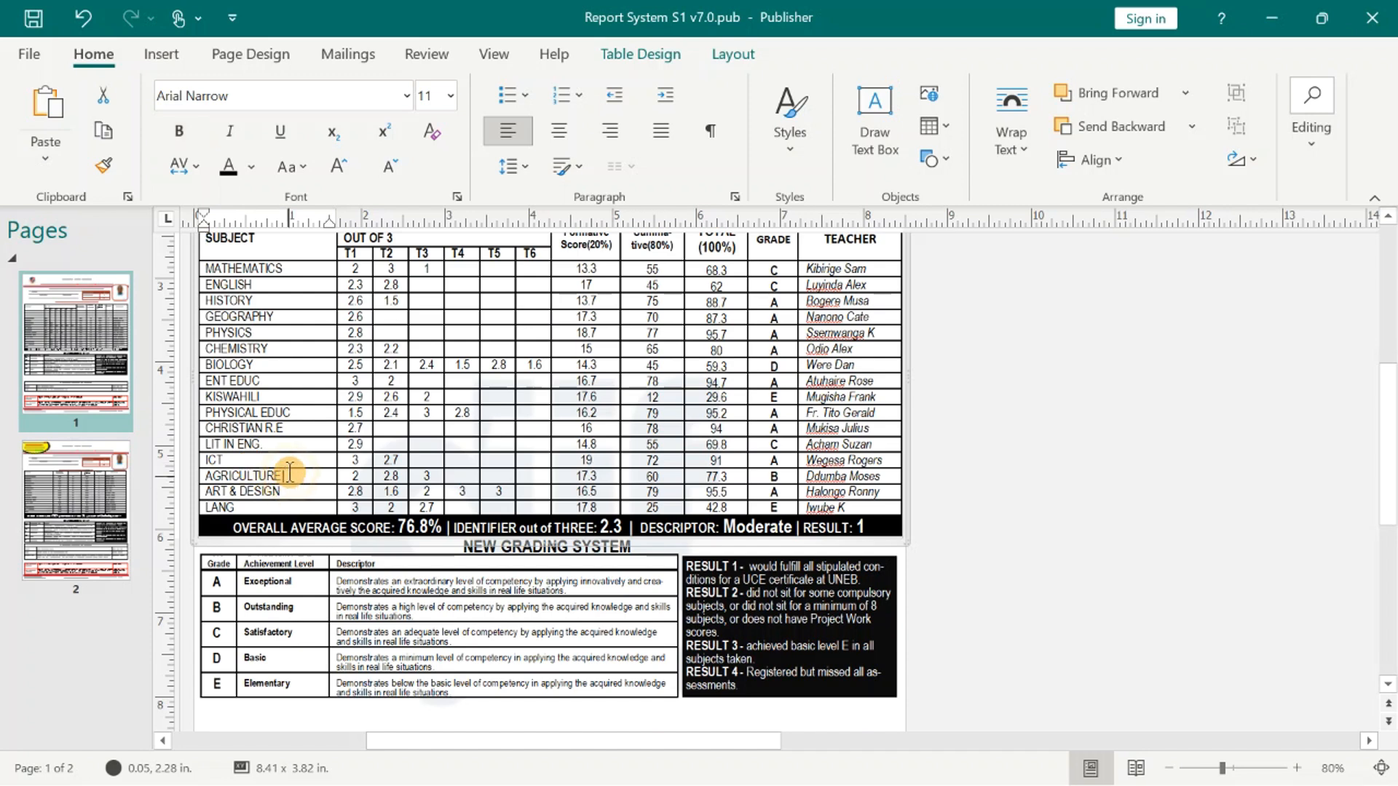
pyautogui.click(732, 55)
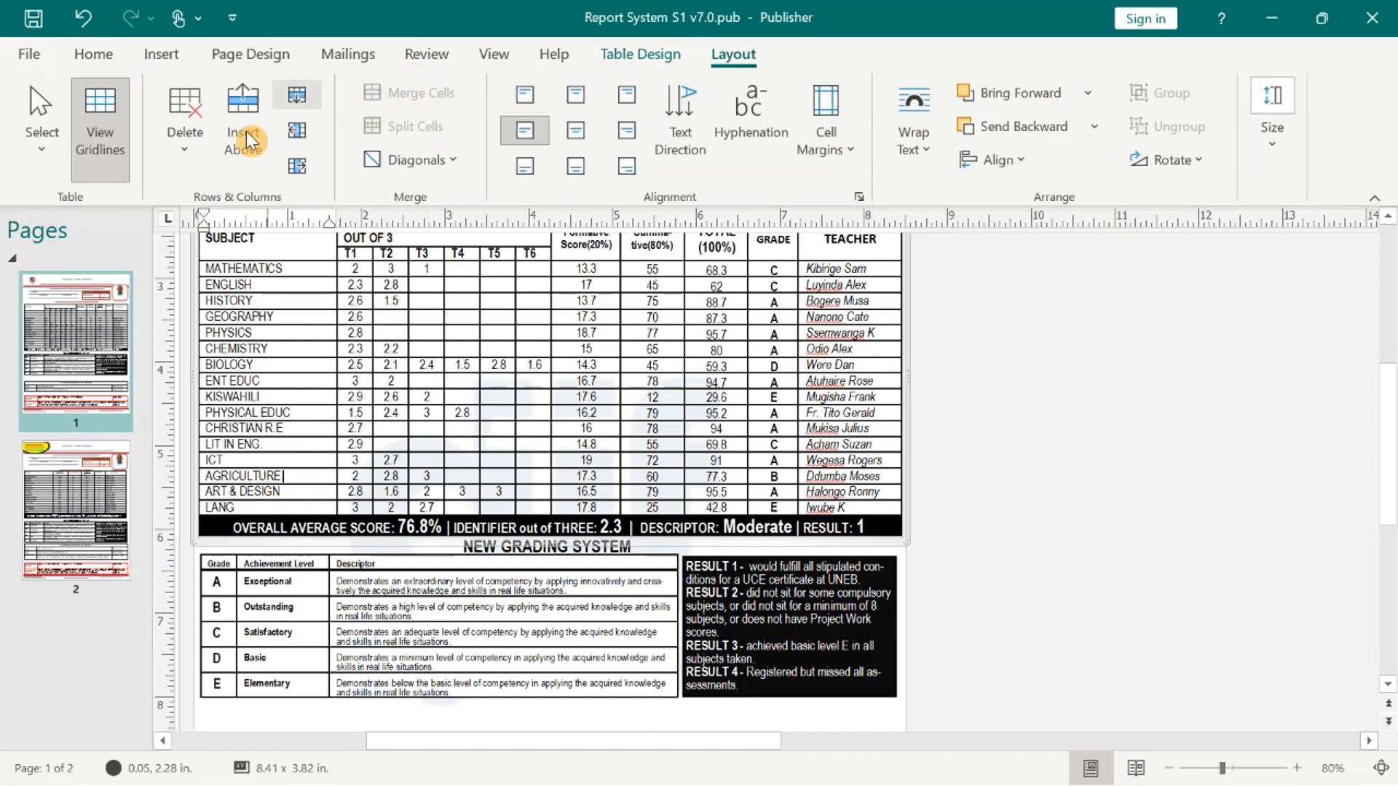
pyautogui.click(185, 124)
pyautogui.click(202, 237)
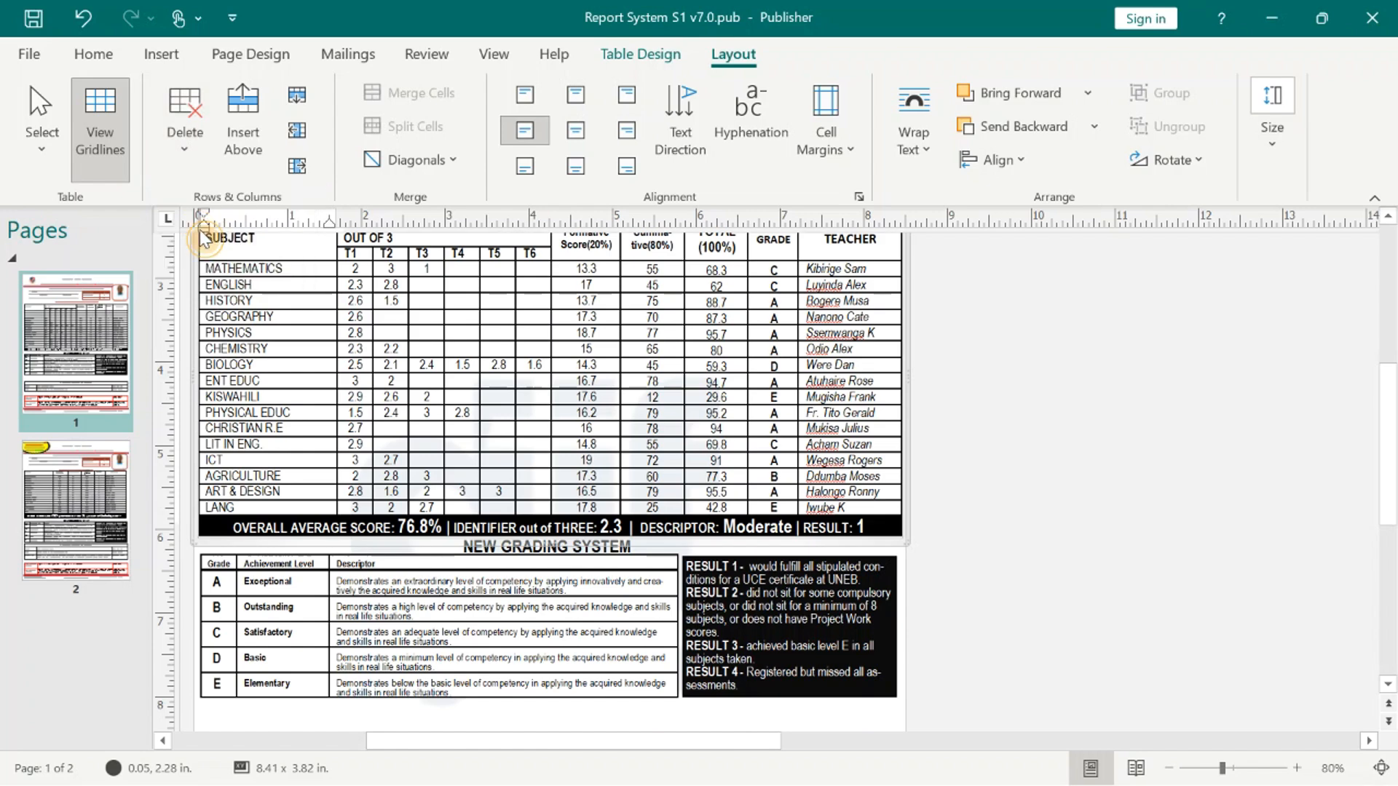
pyautogui.click(959, 410)
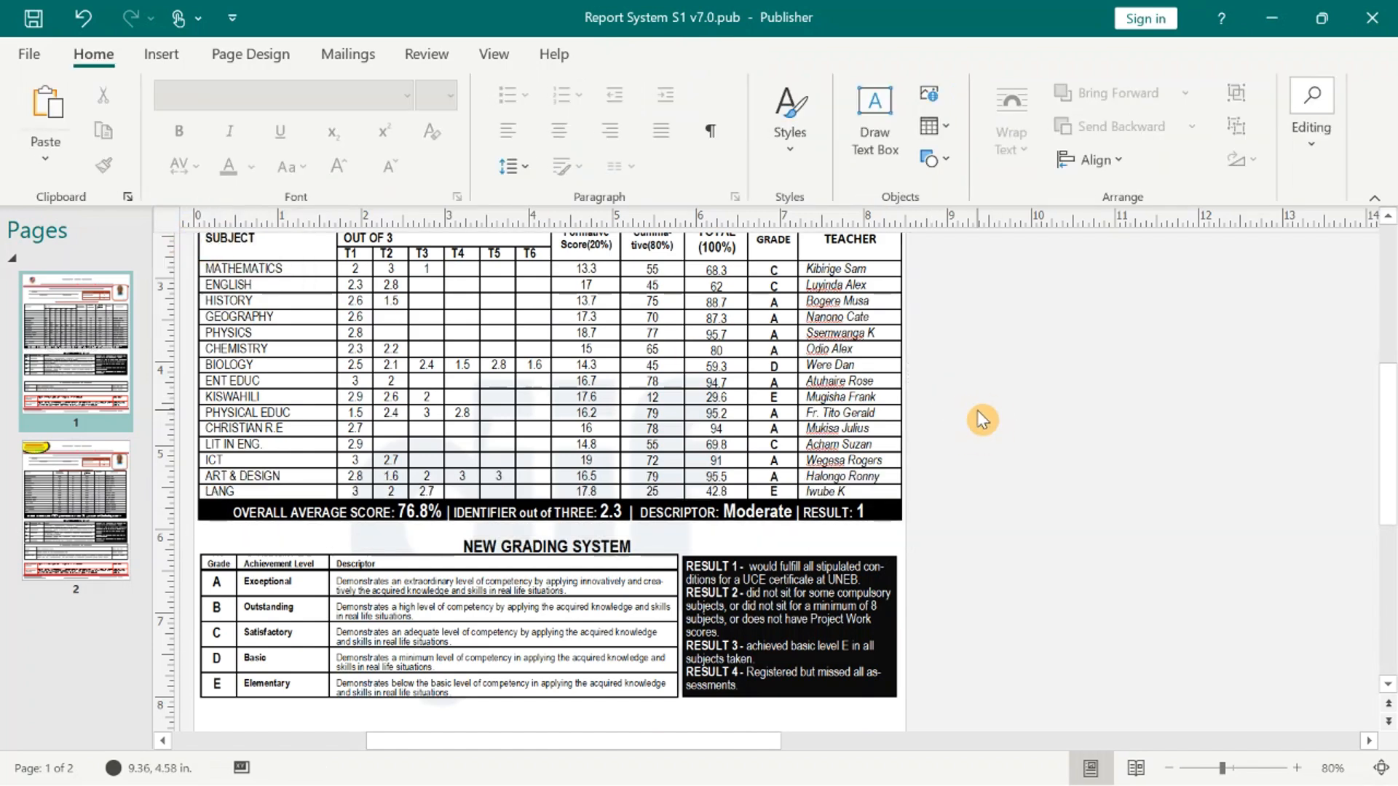
# Move the Assessment Scores Summary table down slightly to even out the space above and below it.
pyautogui.scroll(2, 959, 410)
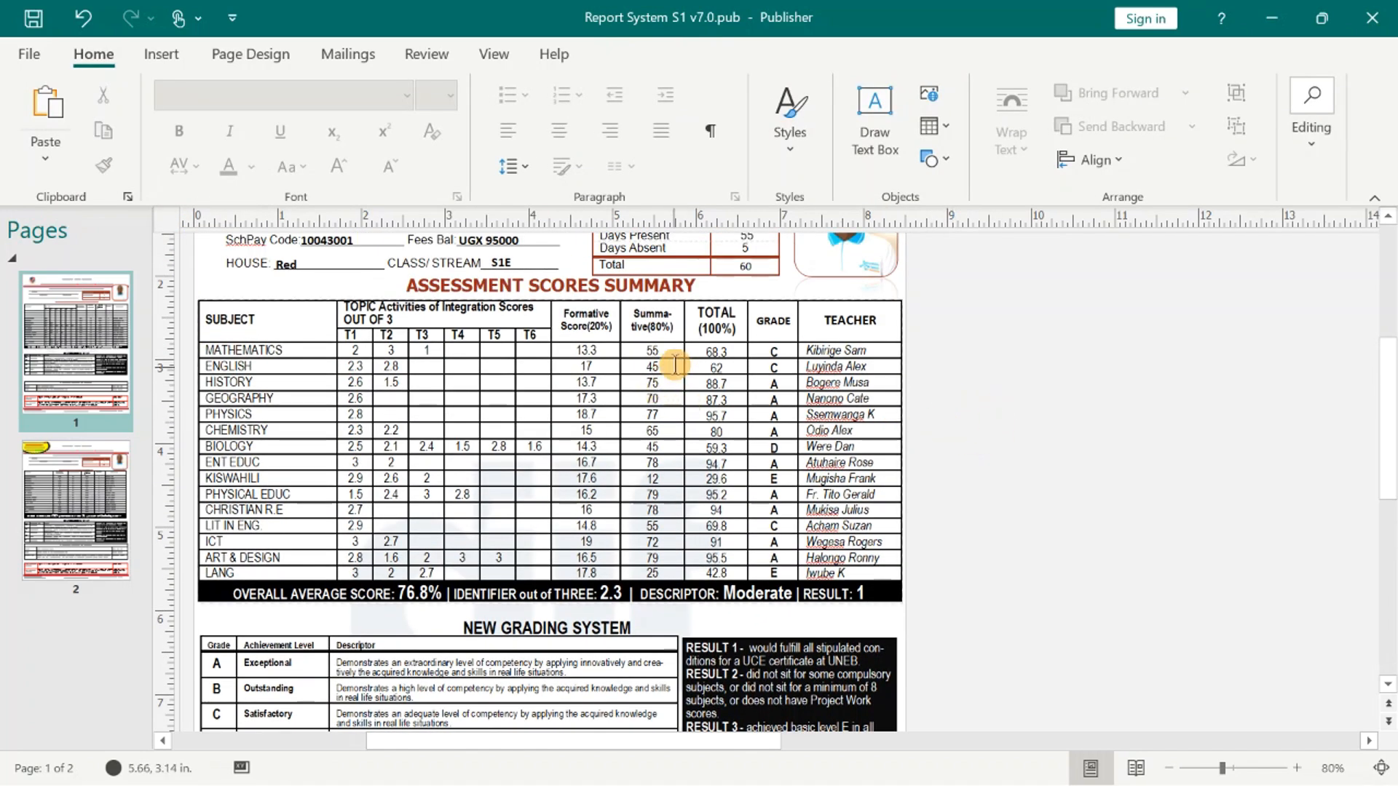
pyautogui.click(714, 318)
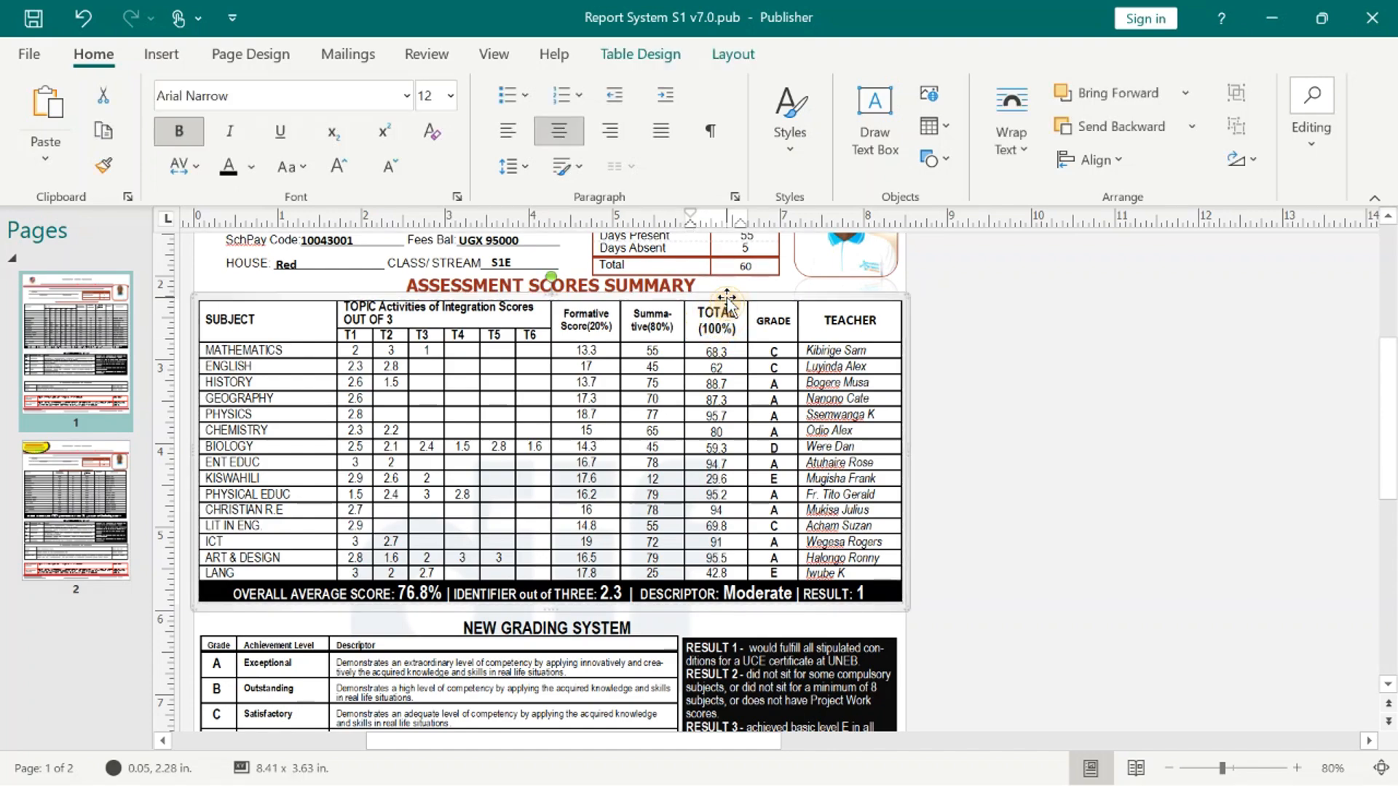
pyautogui.moveTo(726, 298); pyautogui.dragTo(726, 308)
pyautogui.click(1039, 391)
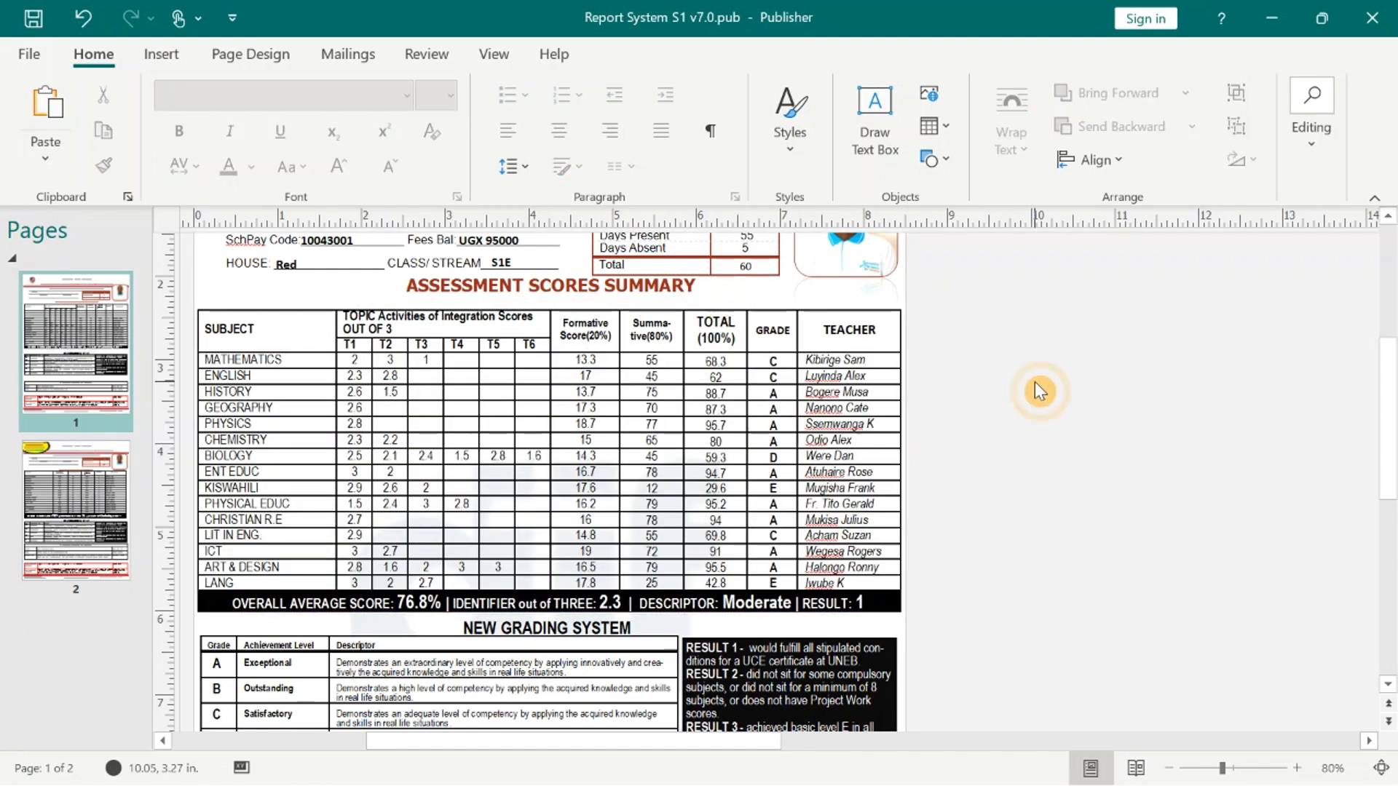
pyautogui.scroll(2, 1039, 391)
pyautogui.scroll(2, 1039, 391)
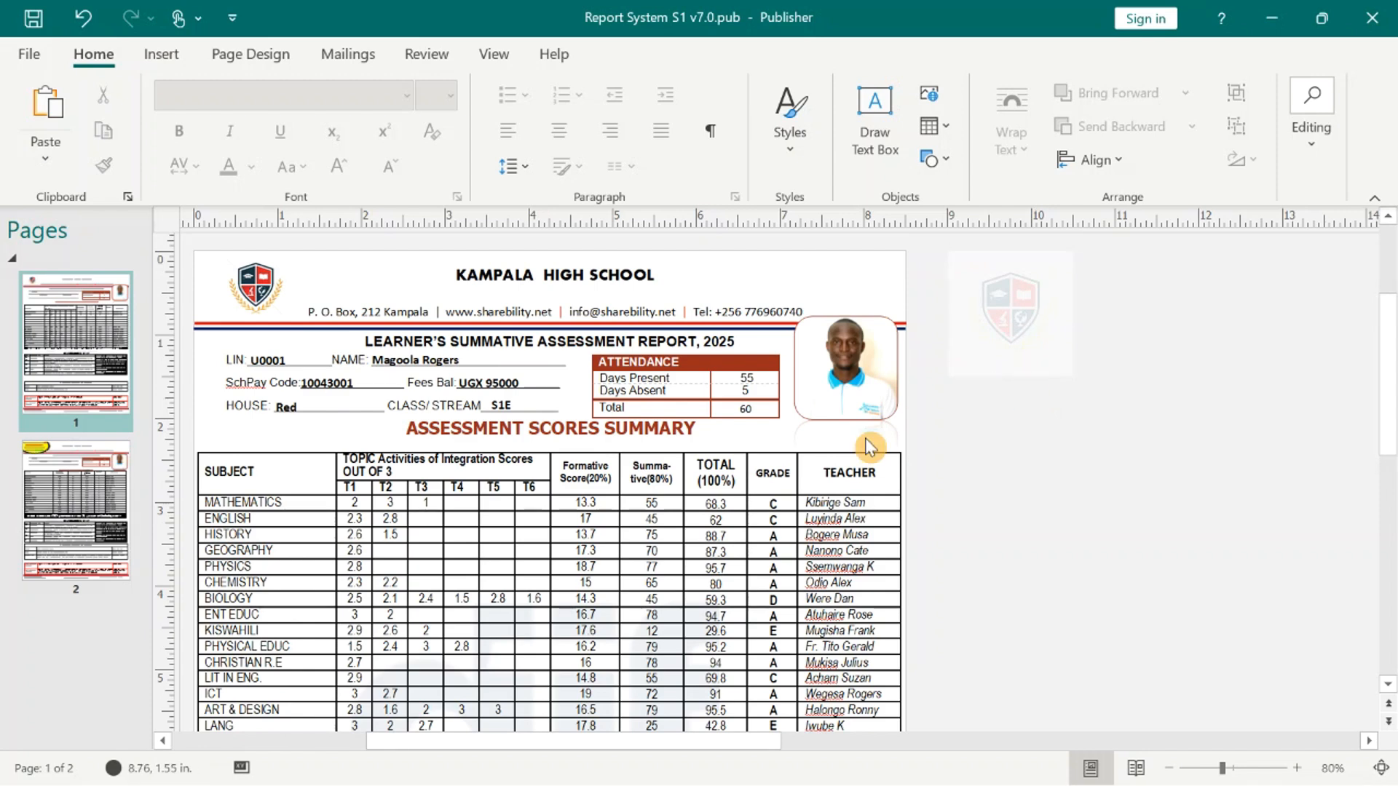
pyautogui.click(495, 433)
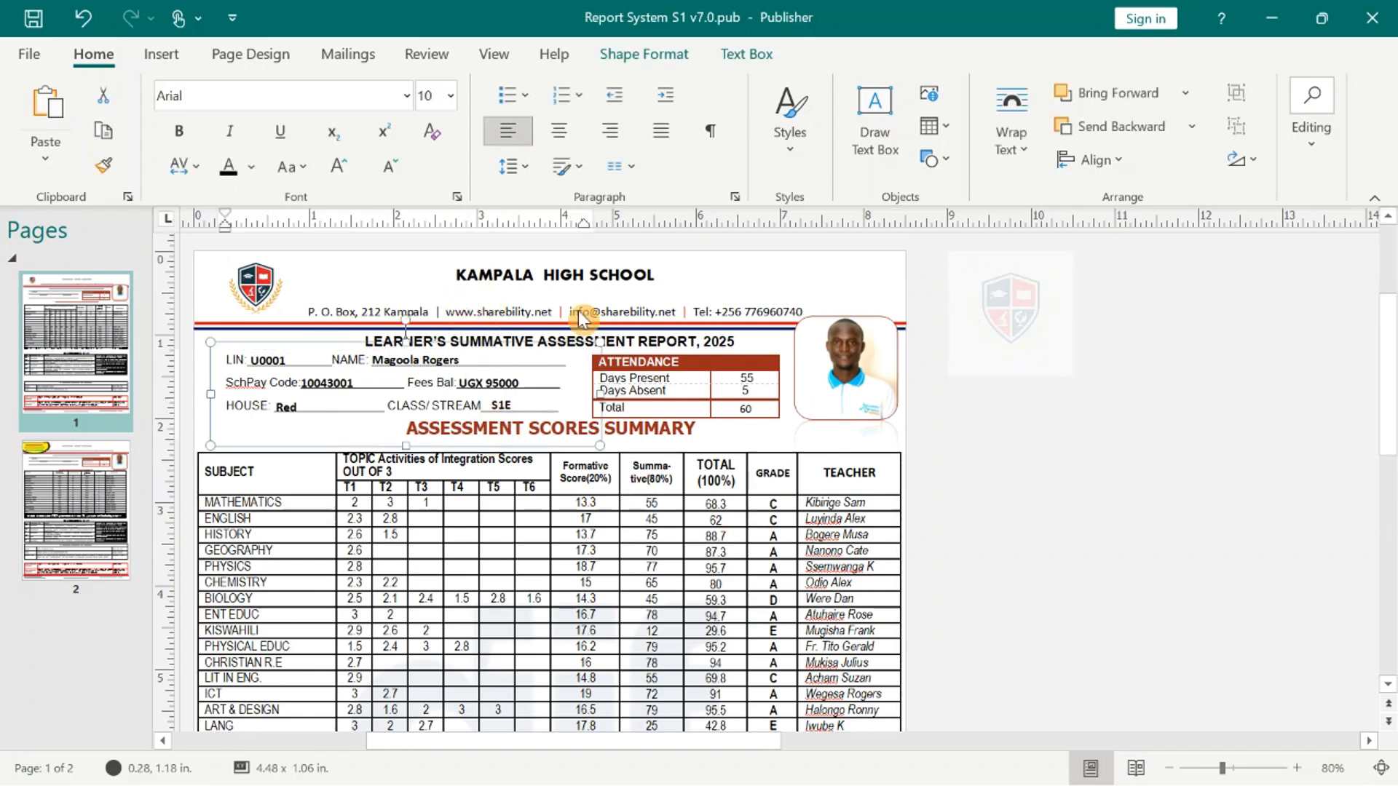
pyautogui.click(1008, 430)
# Examine the end of year report card on page 2 up close, from the subject results to the overall average line and grading system.
pyautogui.click(64, 508)
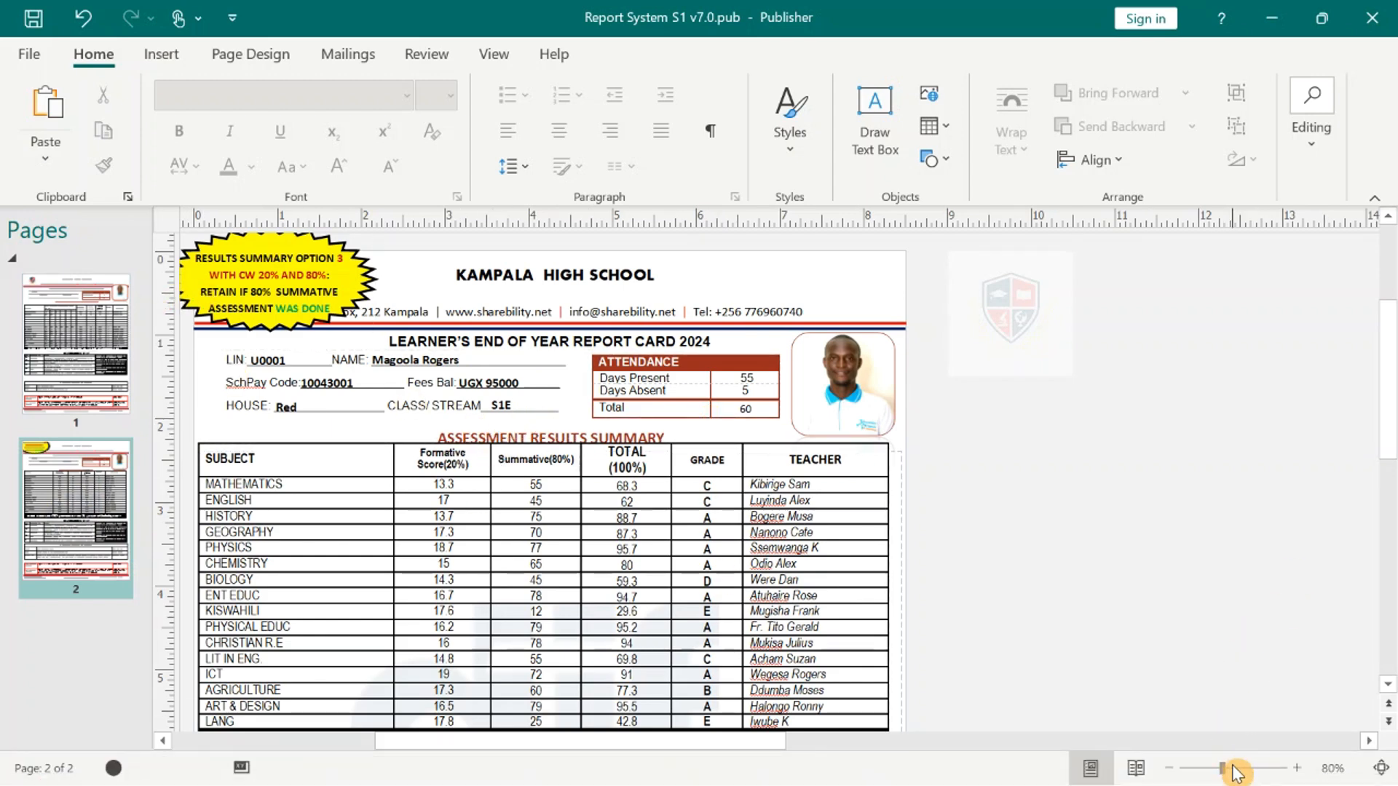
pyautogui.moveTo(1223, 769); pyautogui.dragTo(1232, 769)
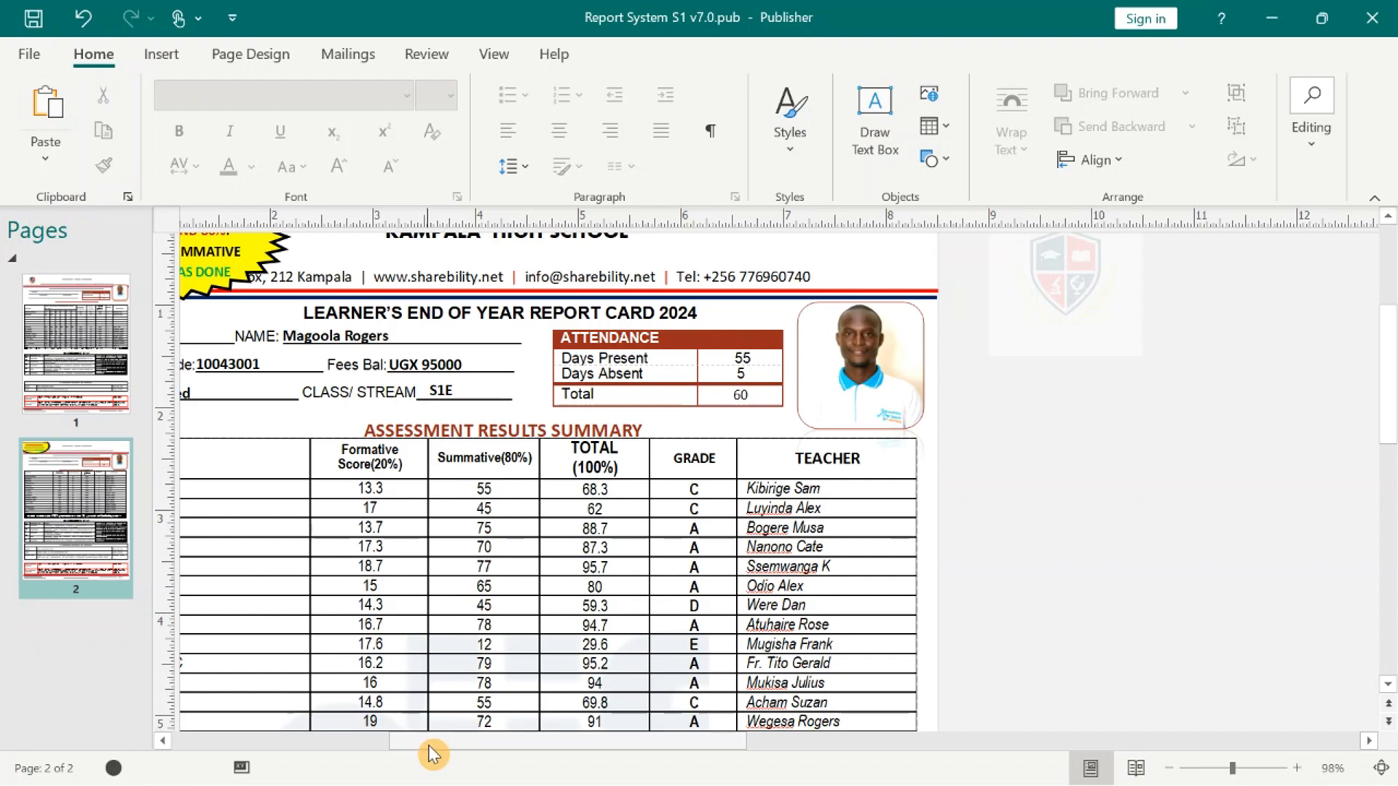
pyautogui.moveTo(430, 741); pyautogui.dragTo(356, 741)
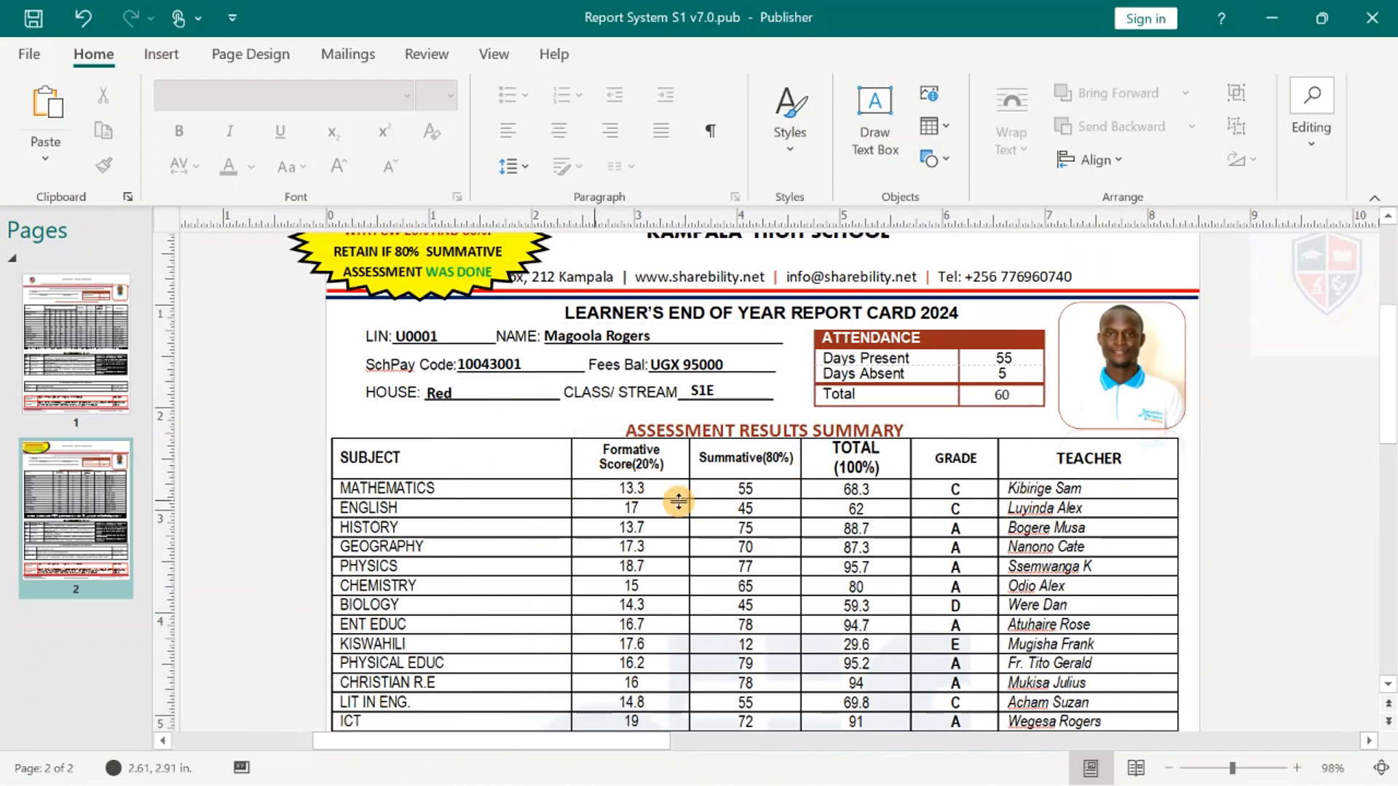
pyautogui.scroll(-3, 736, 478)
pyautogui.scroll(2, 742, 459)
pyautogui.scroll(-5, 749, 454)
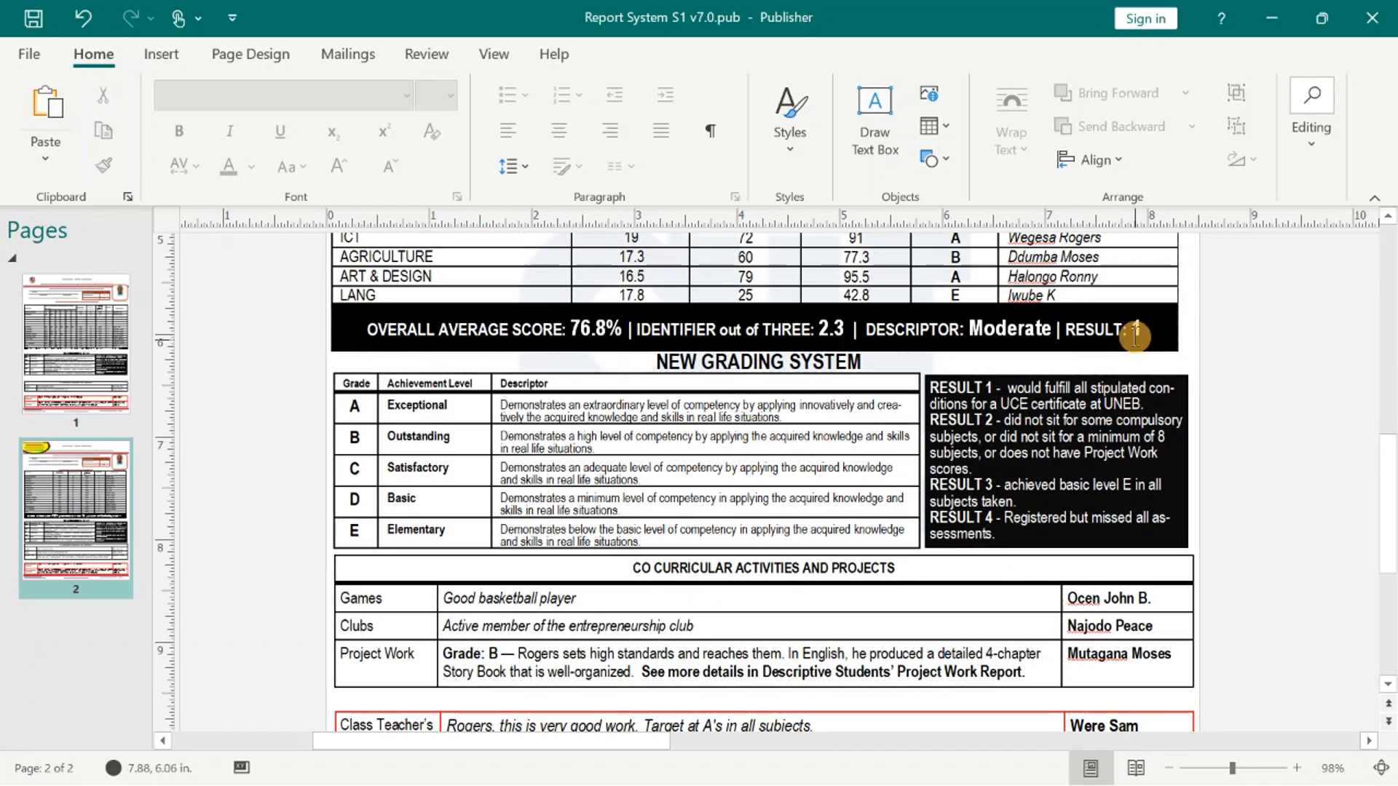
pyautogui.click(1127, 337)
pyautogui.click(762, 329)
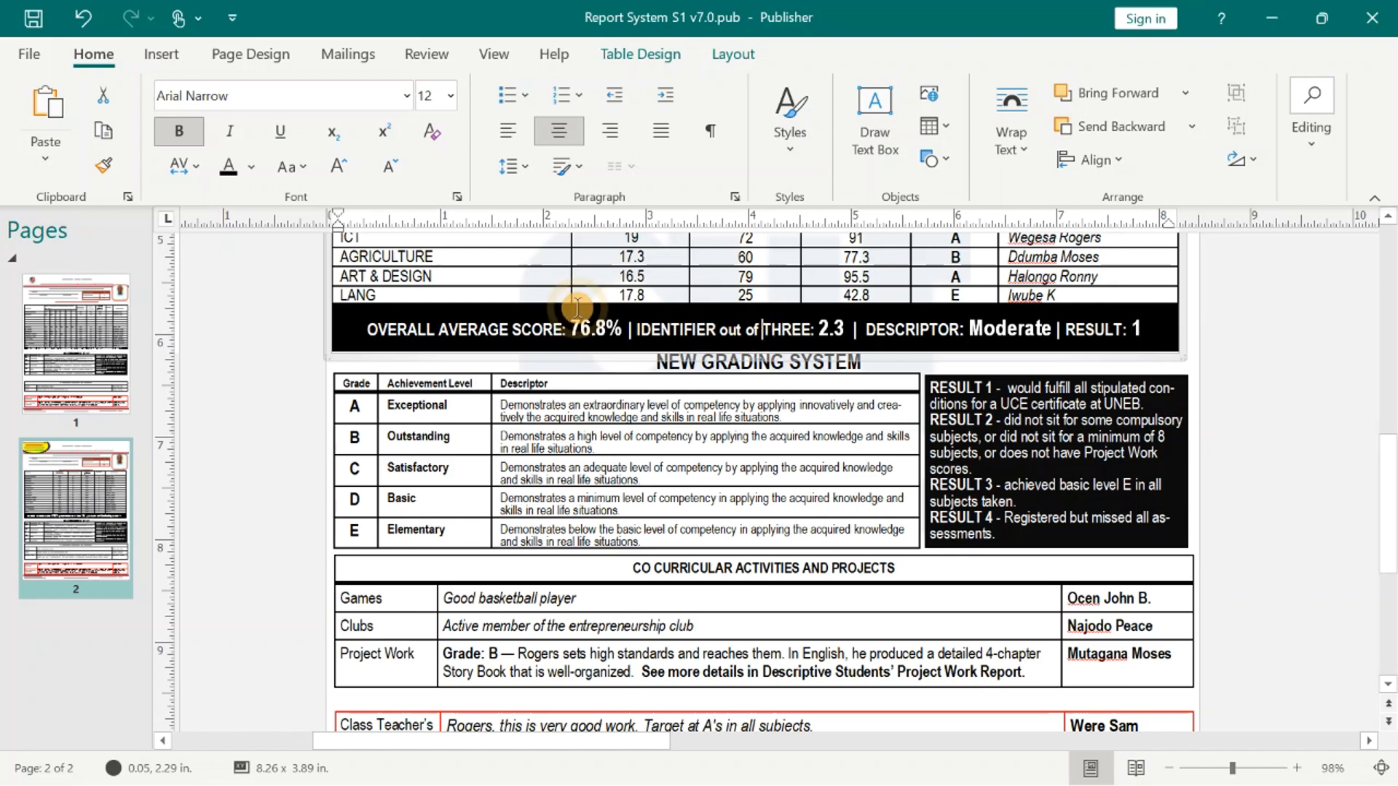
# Return to the summative assessment report on page 1 and review its topic scores table against the page 2 layout.
pyautogui.rightClick(102, 517)
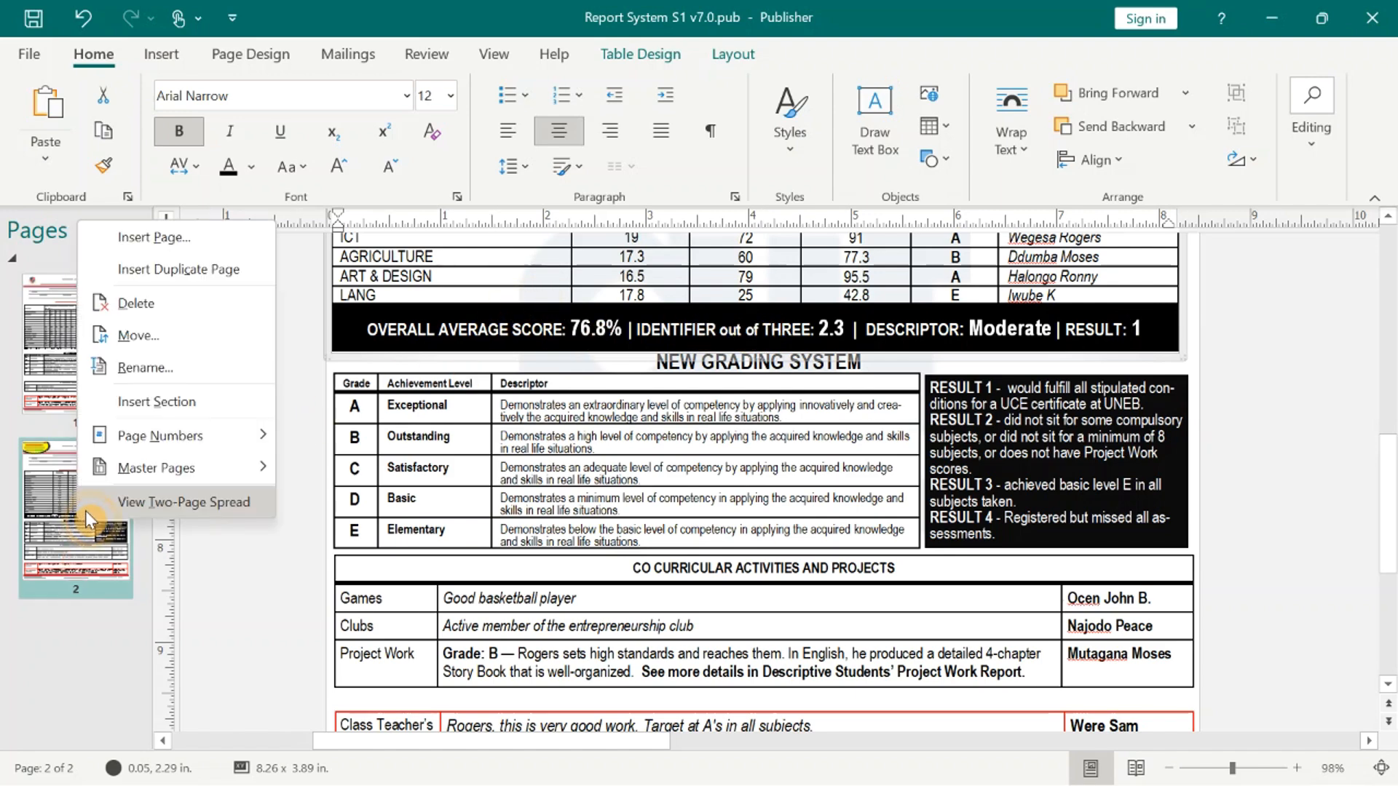
pyautogui.click(57, 361)
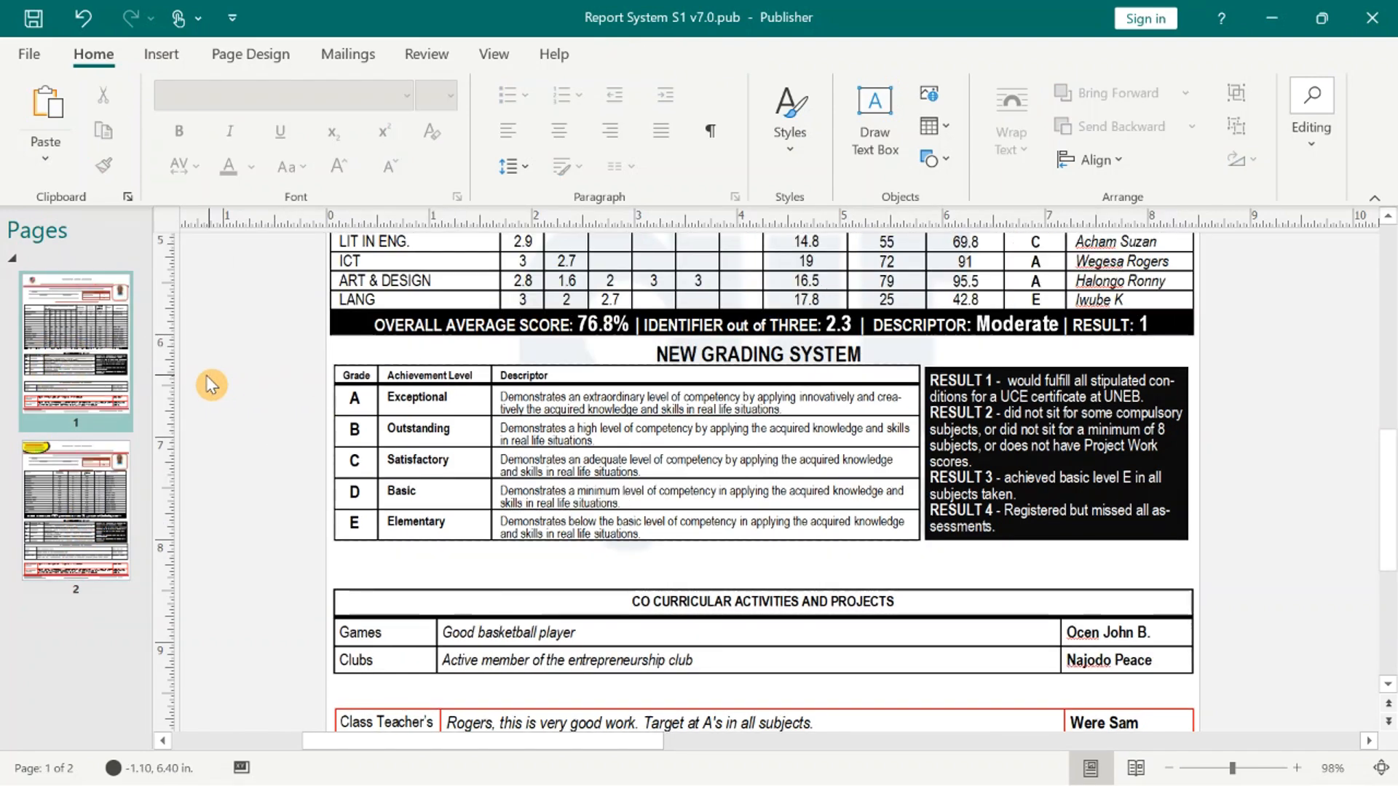
pyautogui.scroll(5, 205, 394)
pyautogui.scroll(3, 201, 397)
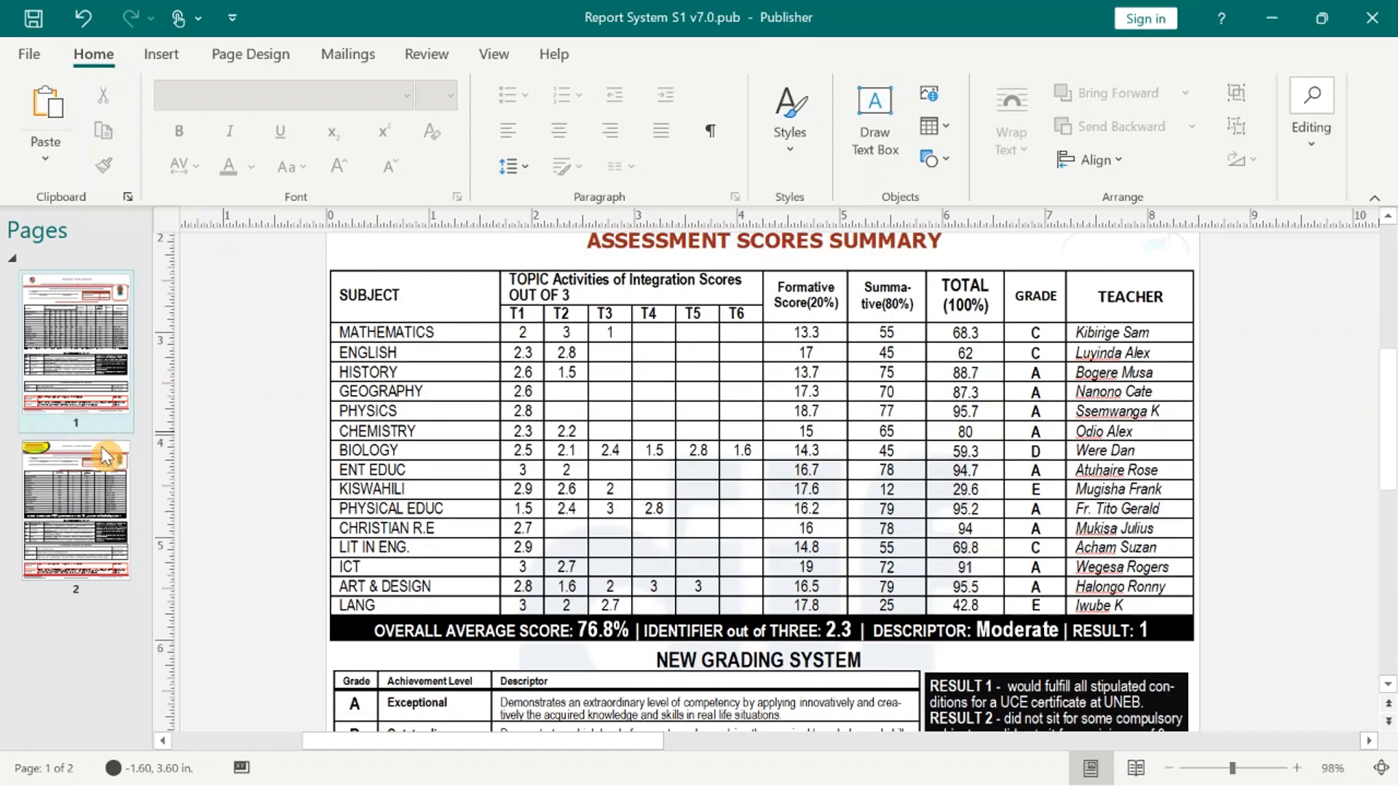
# Delete page 2, the end of year report card, from the publication and review the remaining summative assessment report.
pyautogui.click(76, 489)
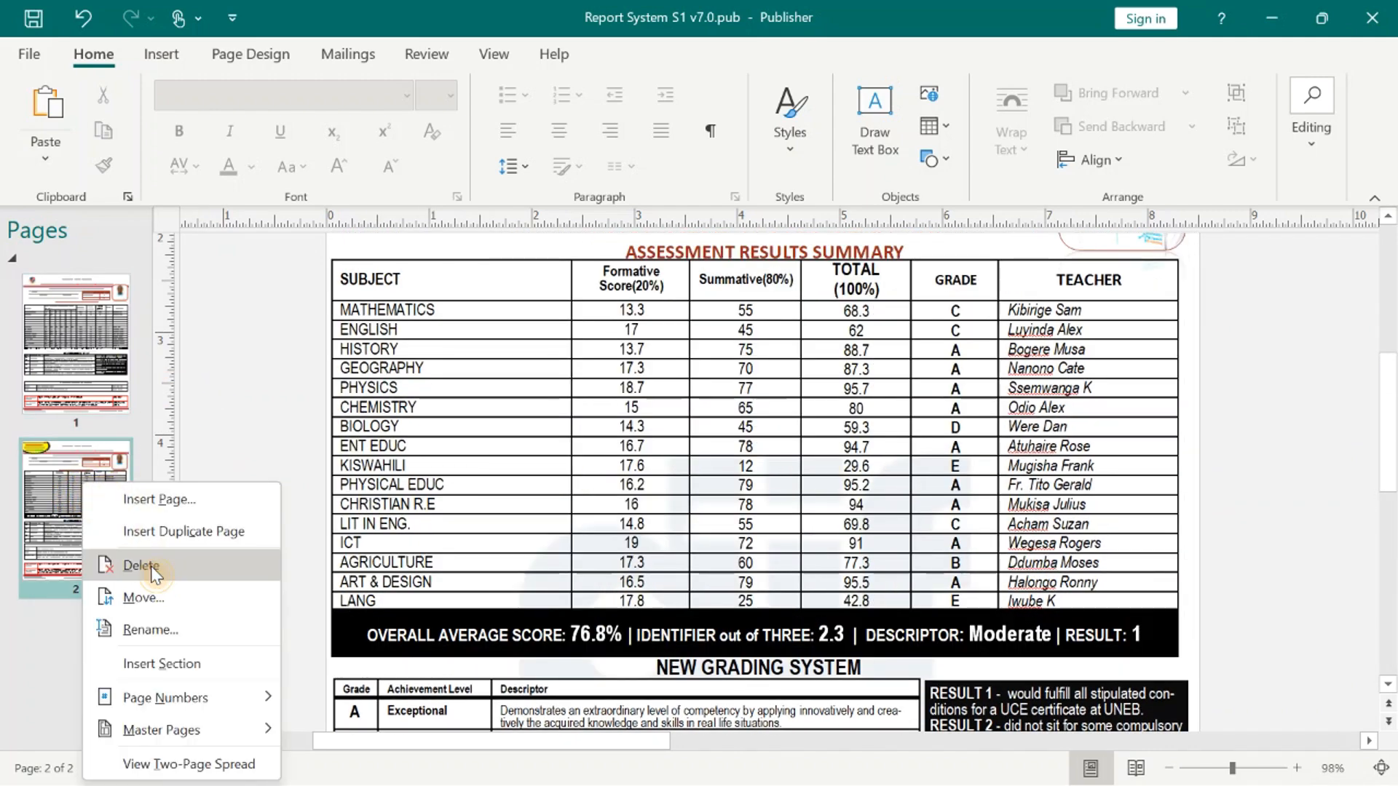
pyautogui.click(141, 566)
pyautogui.click(685, 475)
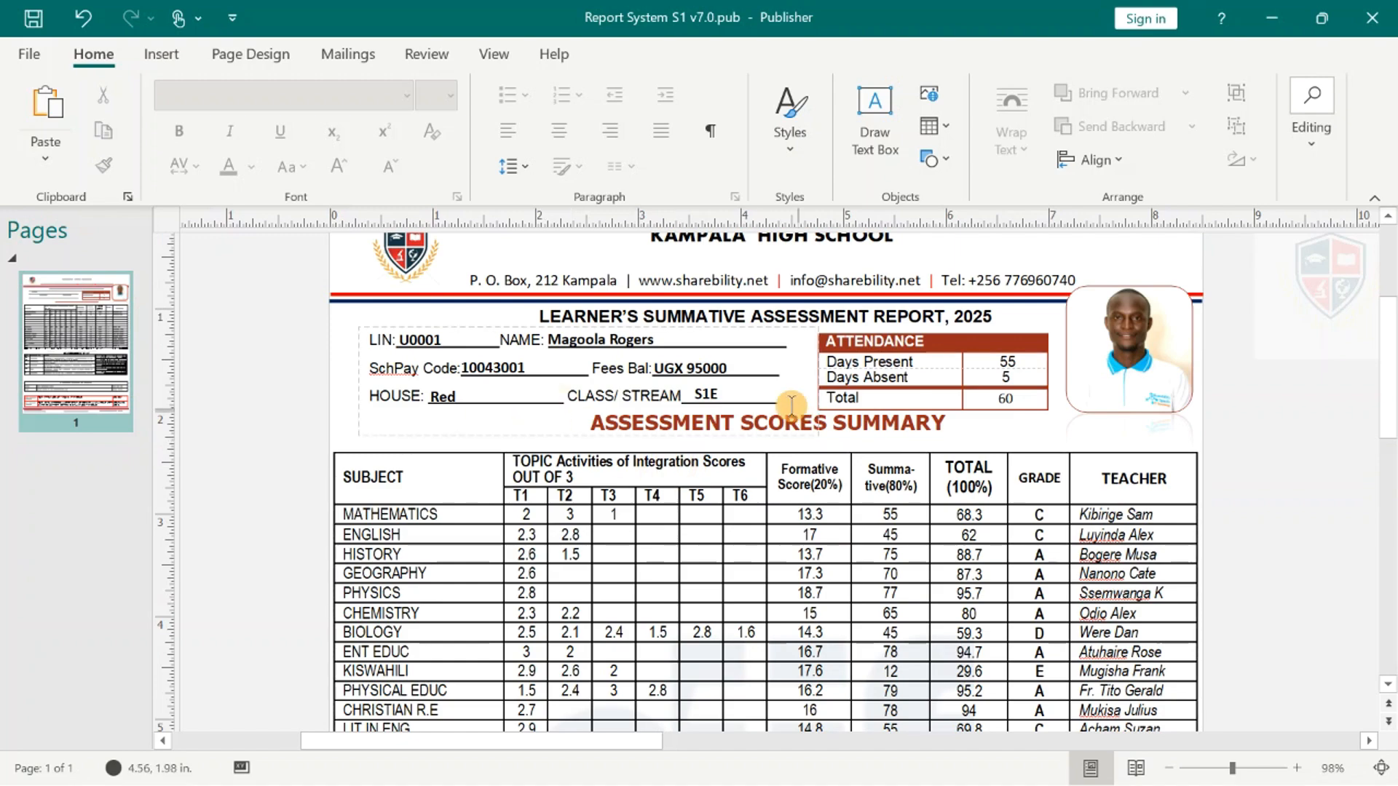
pyautogui.scroll(2, 728, 437)
pyautogui.scroll(-3, 788, 410)
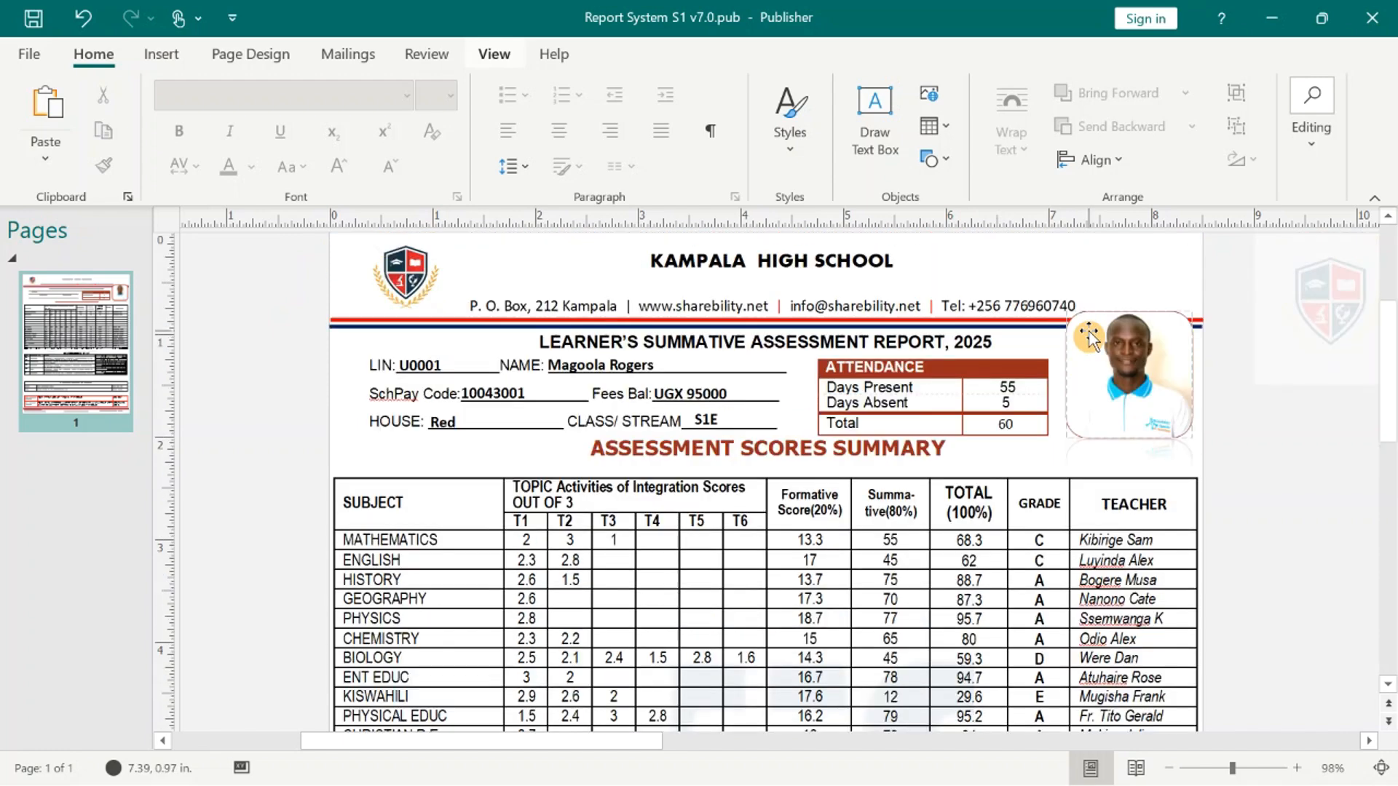
pyautogui.scroll(3, 1085, 331)
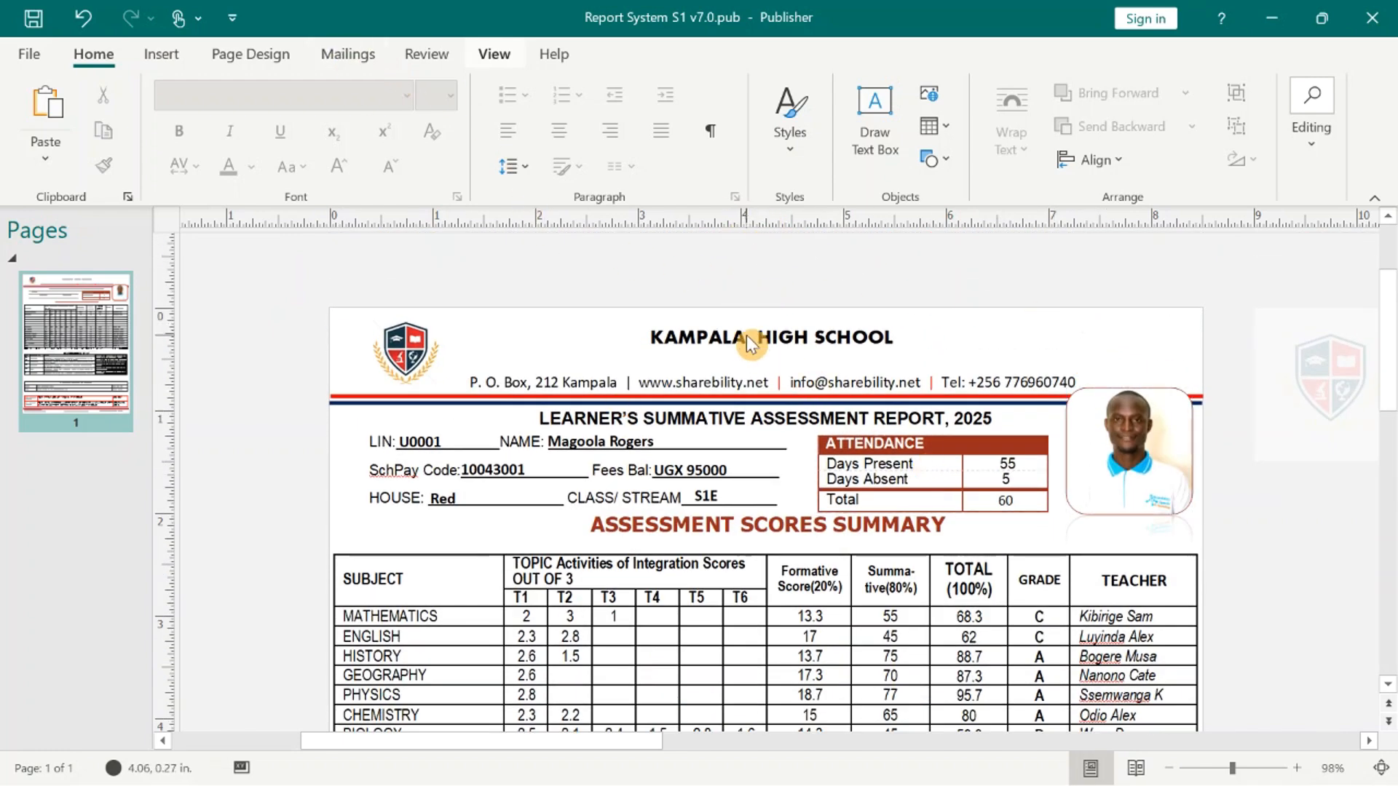
# Limit the mail merge recipients to the first two learners in the data entry list, excluding all other rows.
pyautogui.click(357, 58)
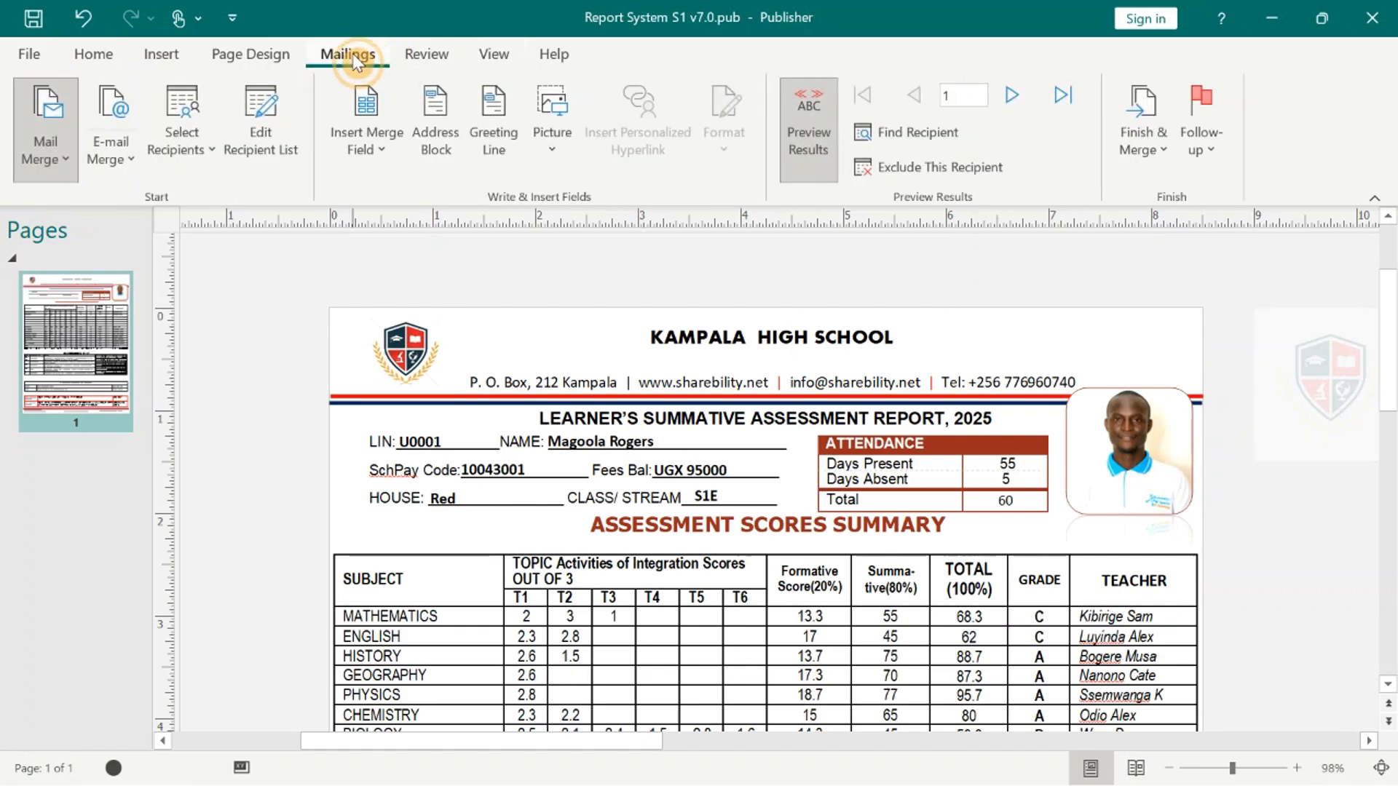
pyautogui.click(271, 142)
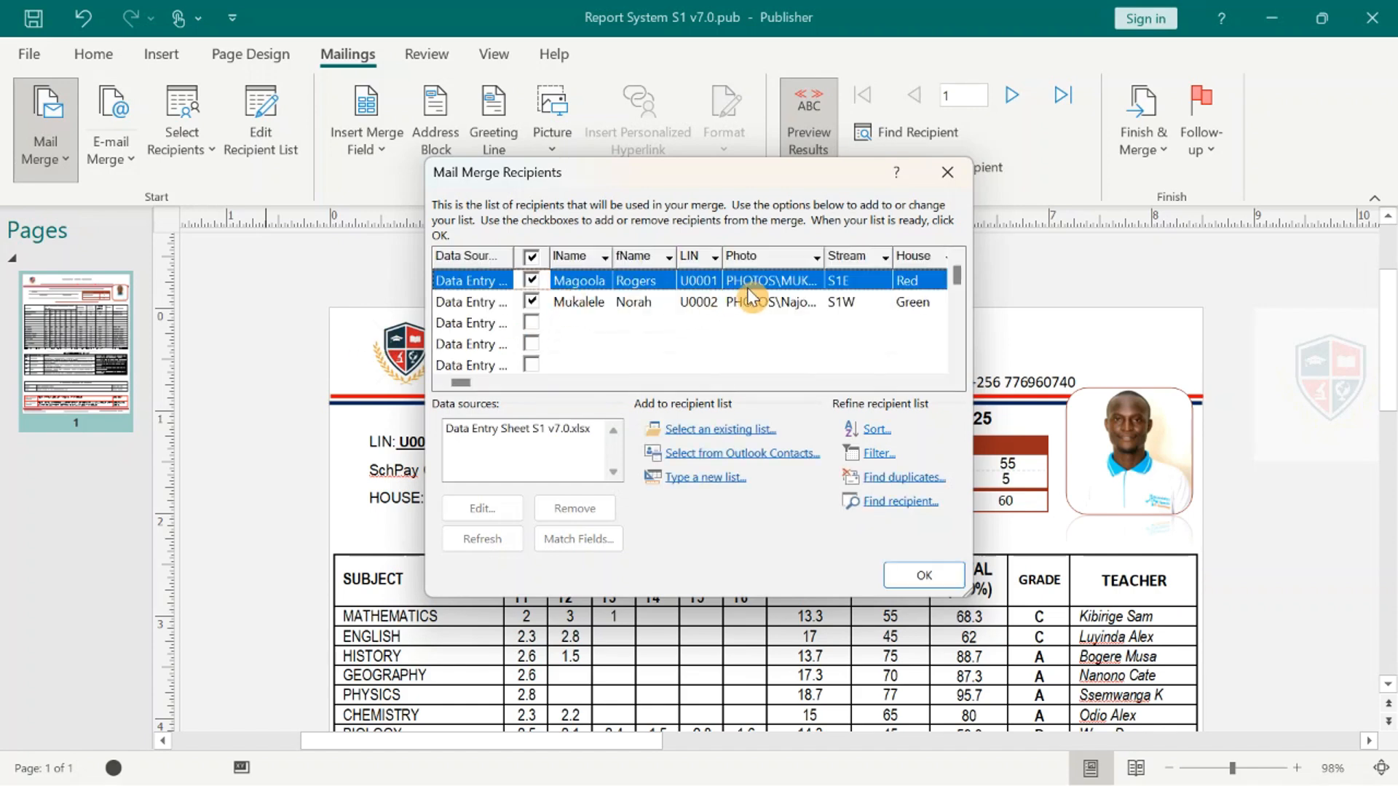
pyautogui.click(534, 283)
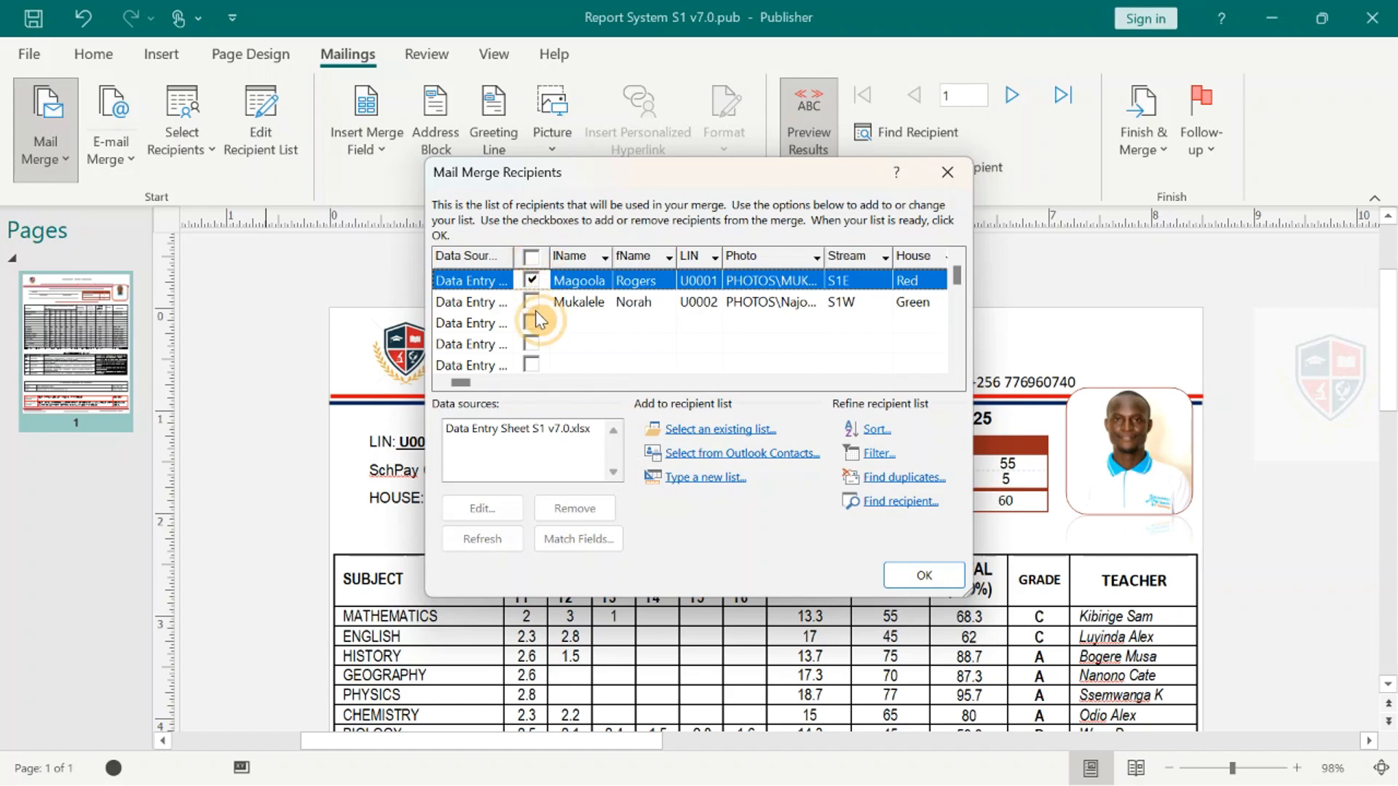
pyautogui.click(531, 302)
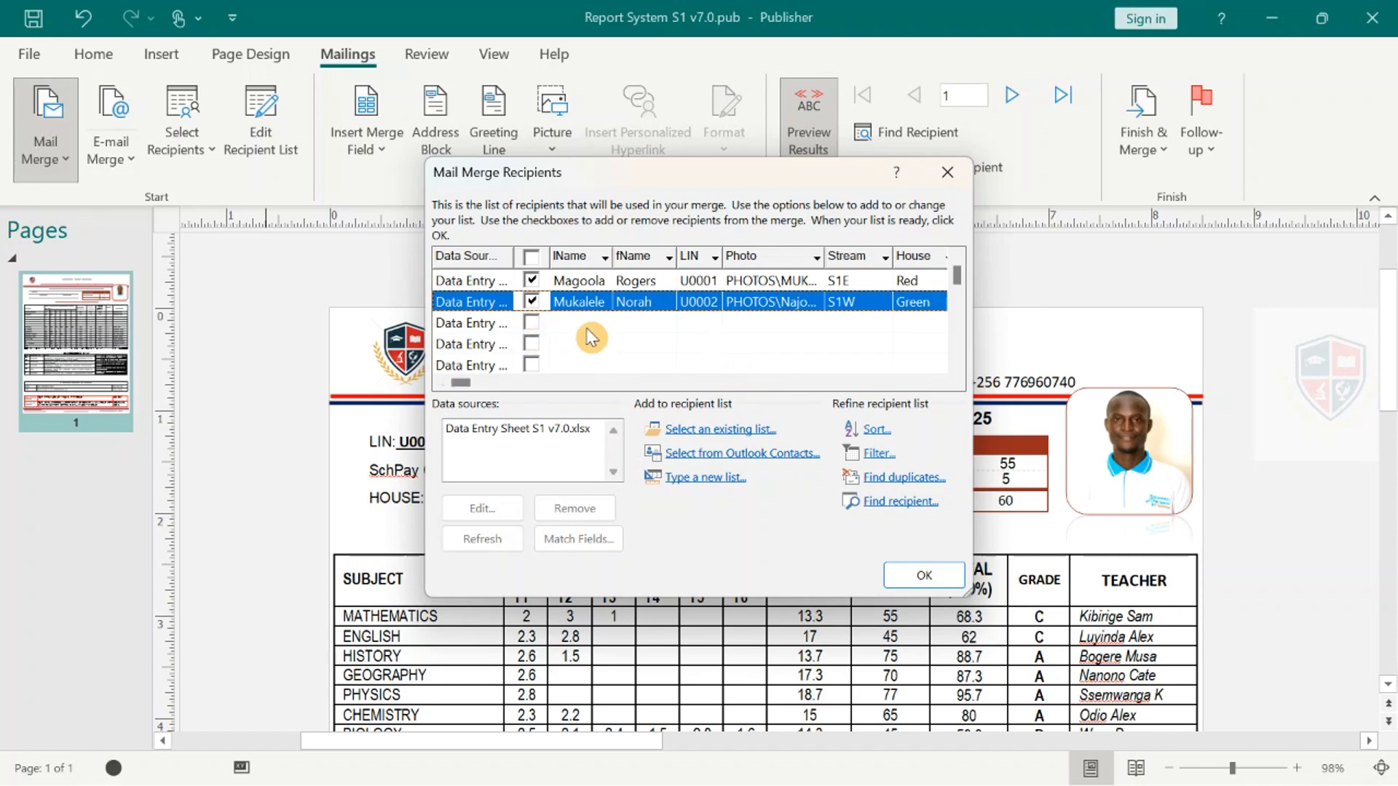
pyautogui.click(533, 257)
pyautogui.click(532, 283)
pyautogui.click(533, 302)
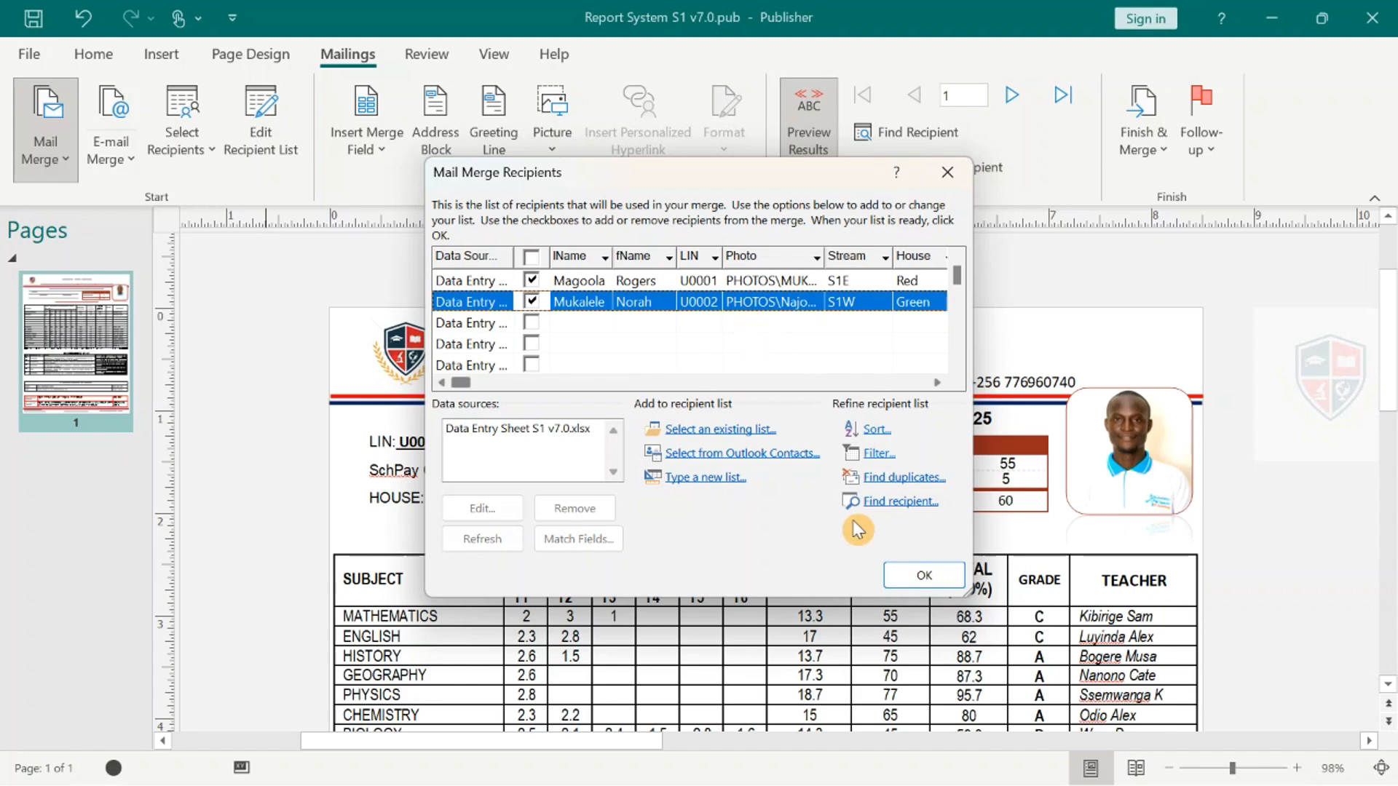
pyautogui.click(919, 575)
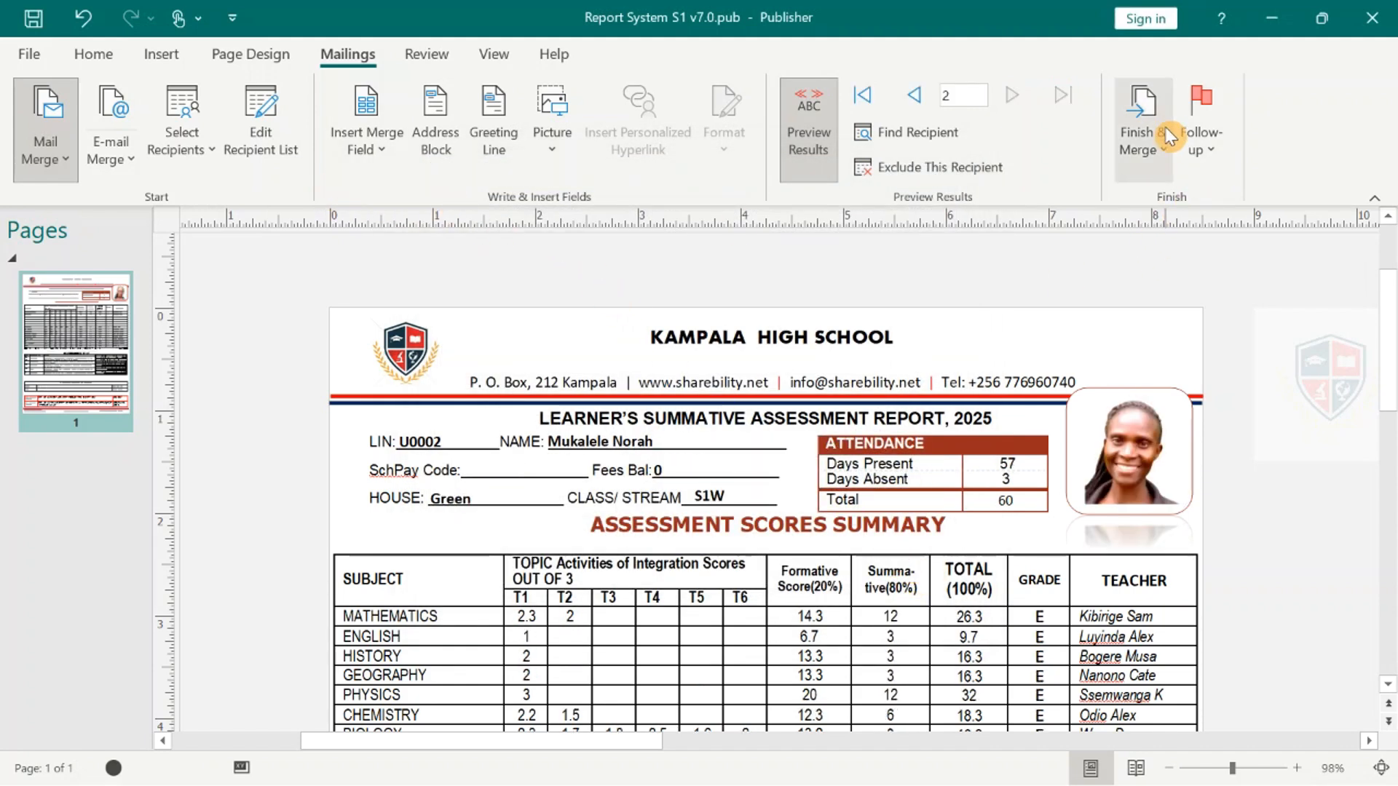
# Merge the selected learners' report cards into a new publication and dismiss the Mail Merge pane.
pyautogui.click(1159, 161)
pyautogui.click(1207, 235)
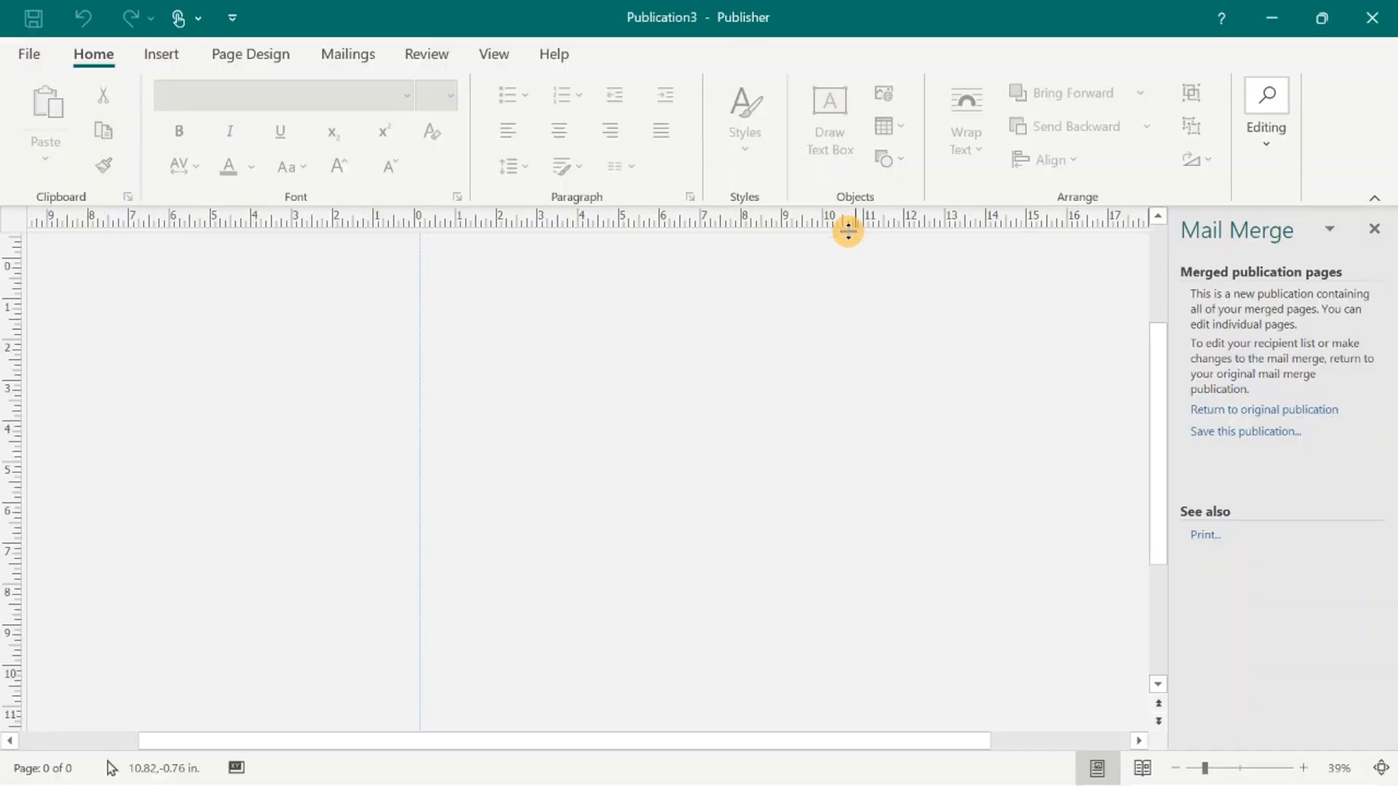
pyautogui.click(1375, 231)
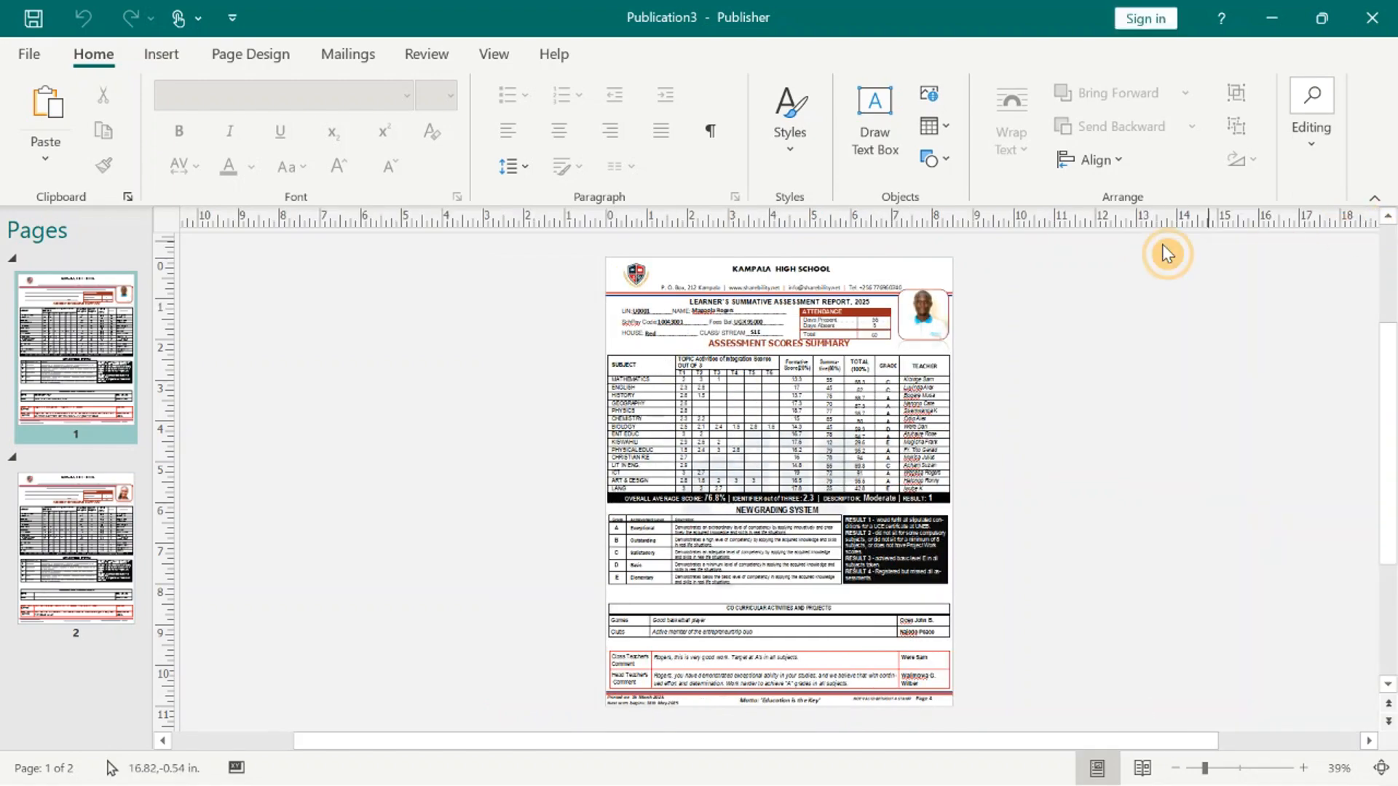
# Examine both merged report cards up close, checking the learner details, subject scores, overall average line and grading system.
pyautogui.scroll(4, 940, 396)
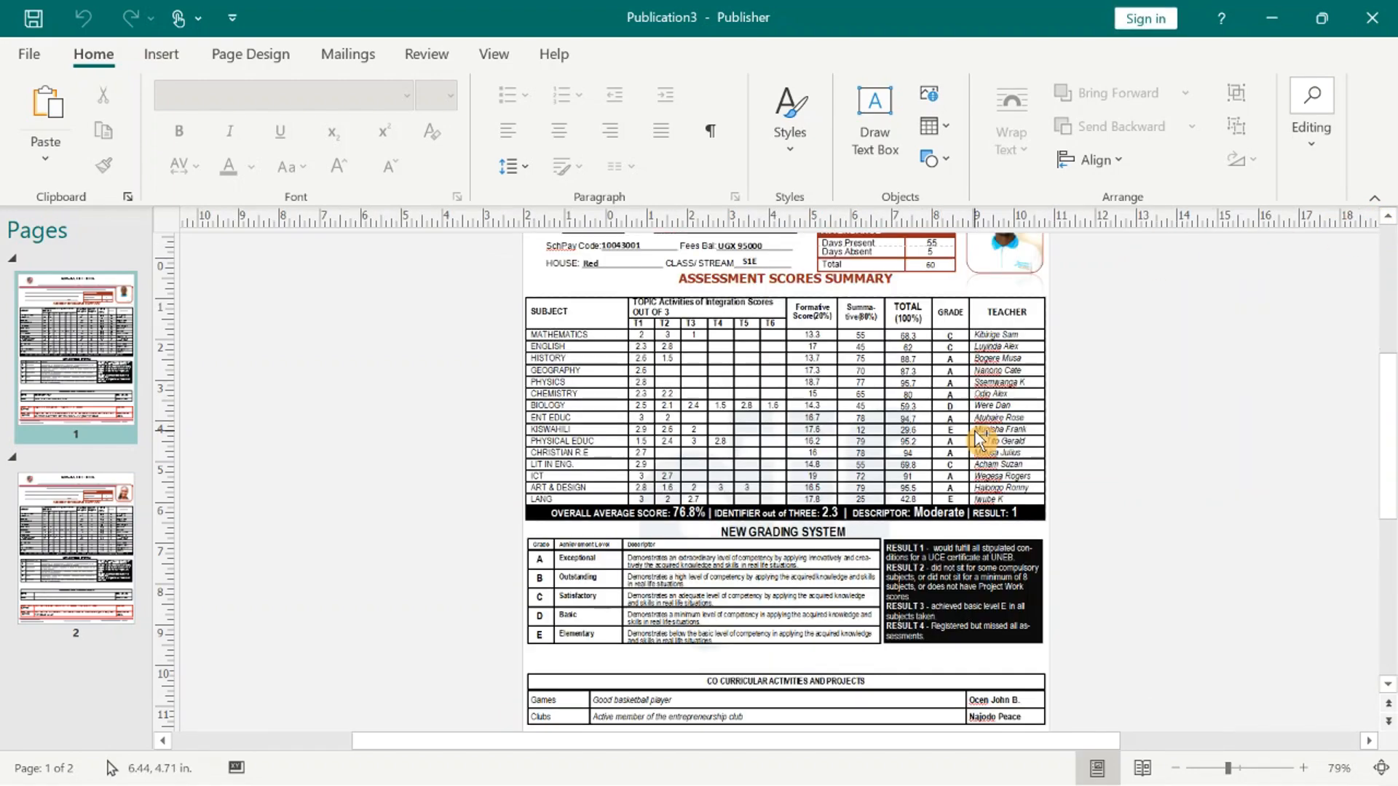
pyautogui.scroll(-2, 976, 419)
pyautogui.scroll(1, 974, 415)
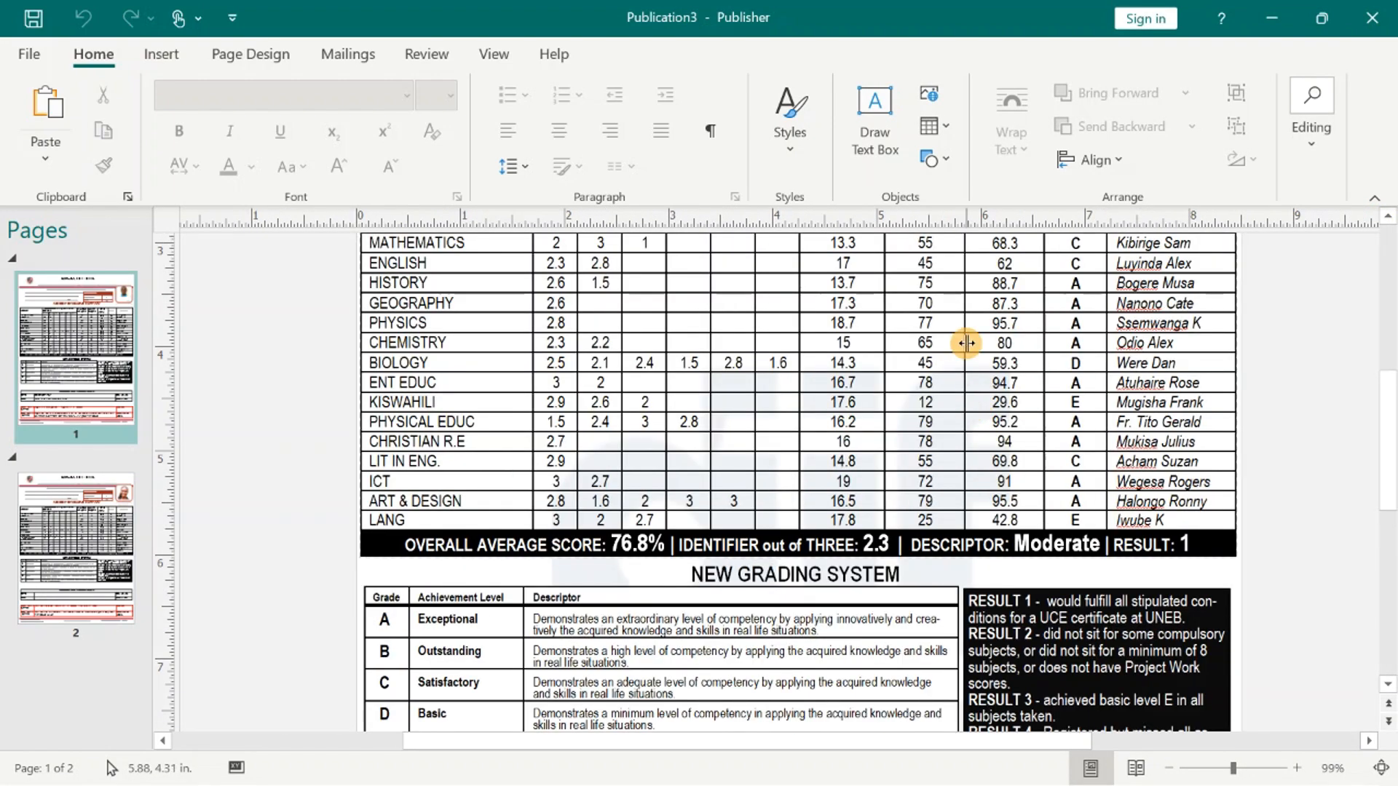
pyautogui.scroll(5, 966, 322)
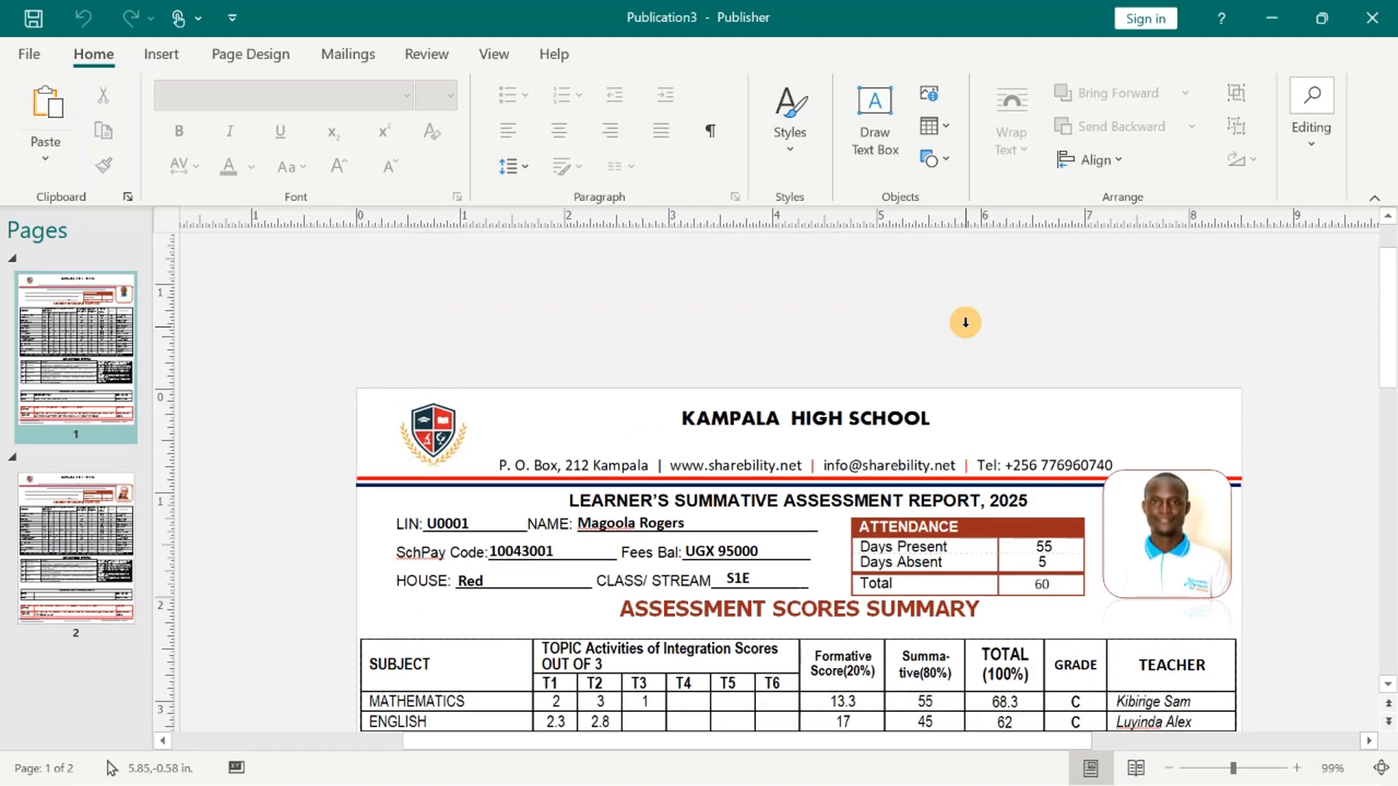
pyautogui.scroll(-4, 966, 322)
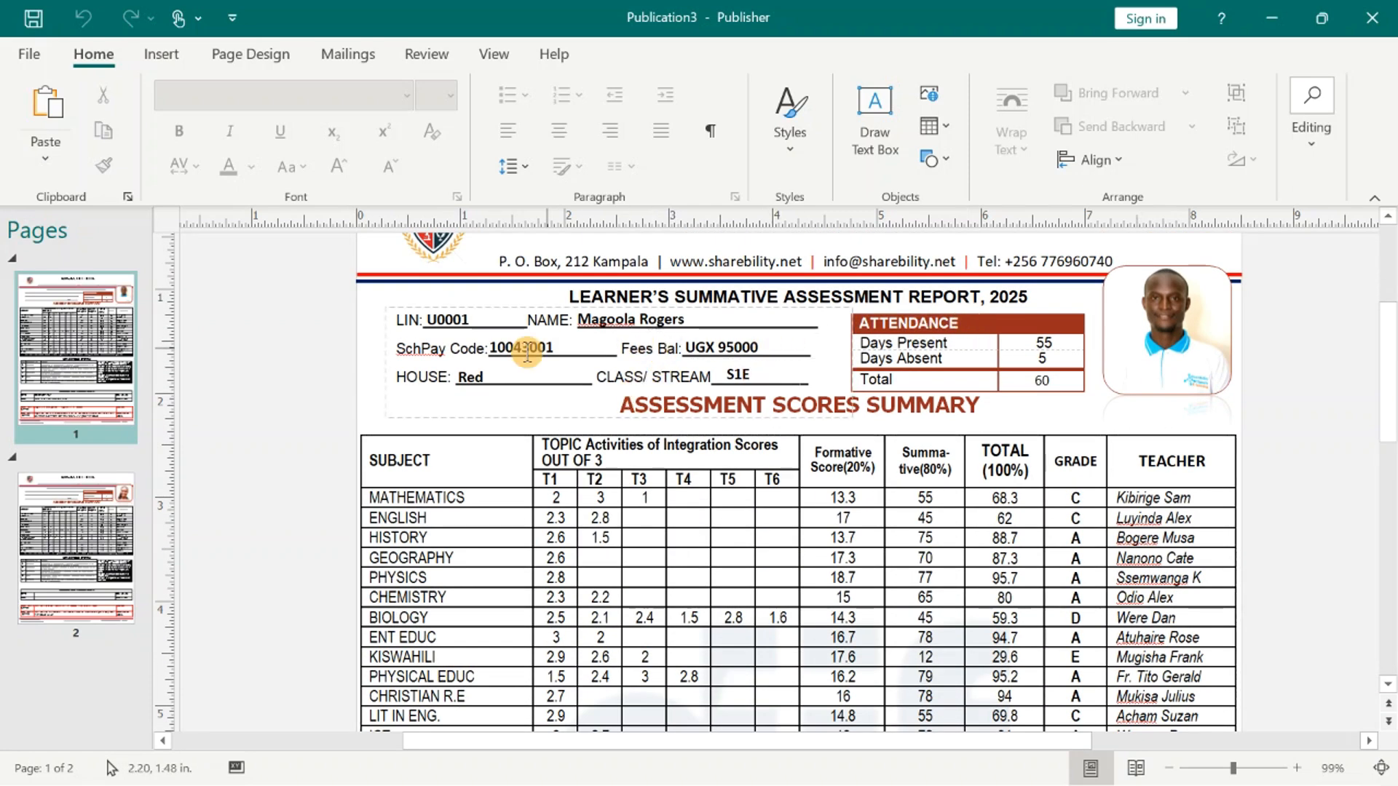
pyautogui.click(76, 546)
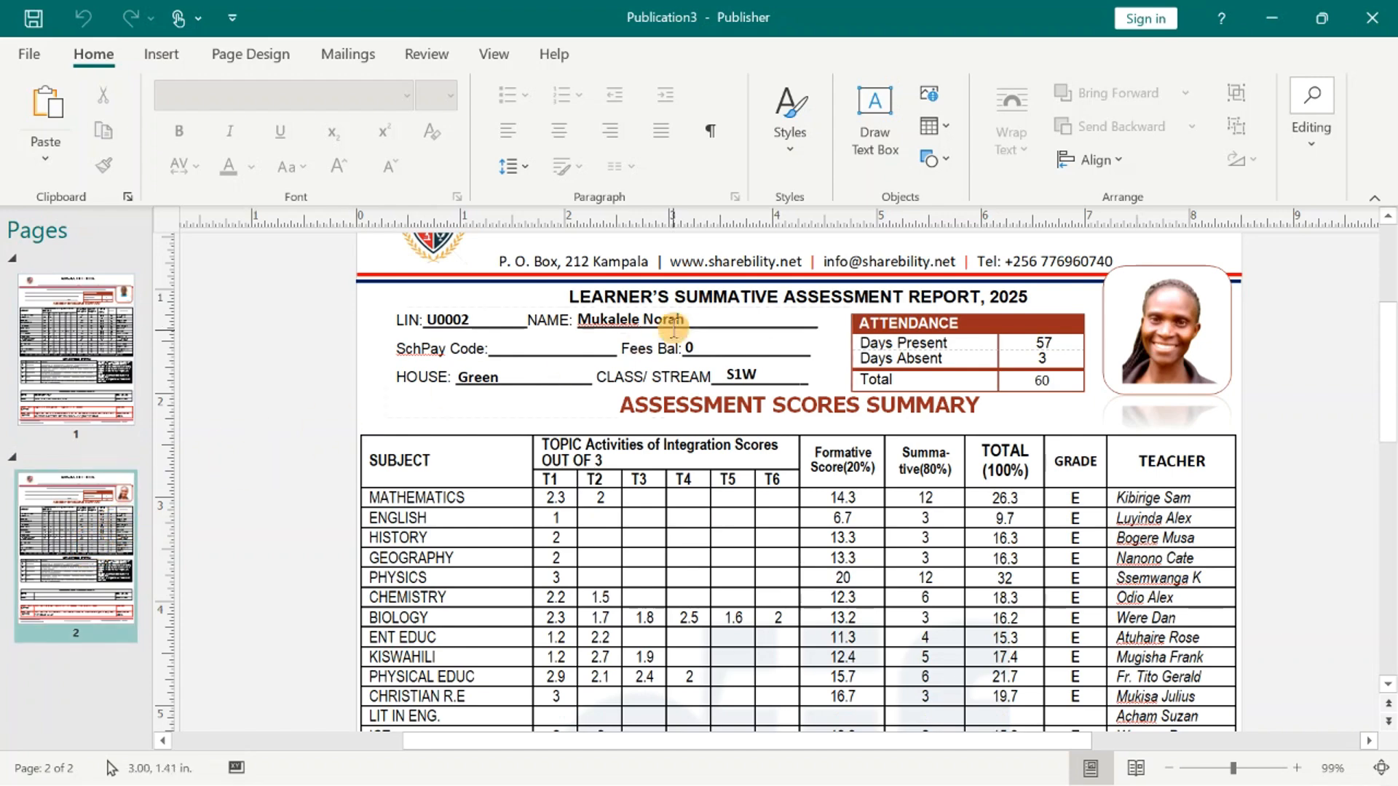
pyautogui.scroll(2, 884, 351)
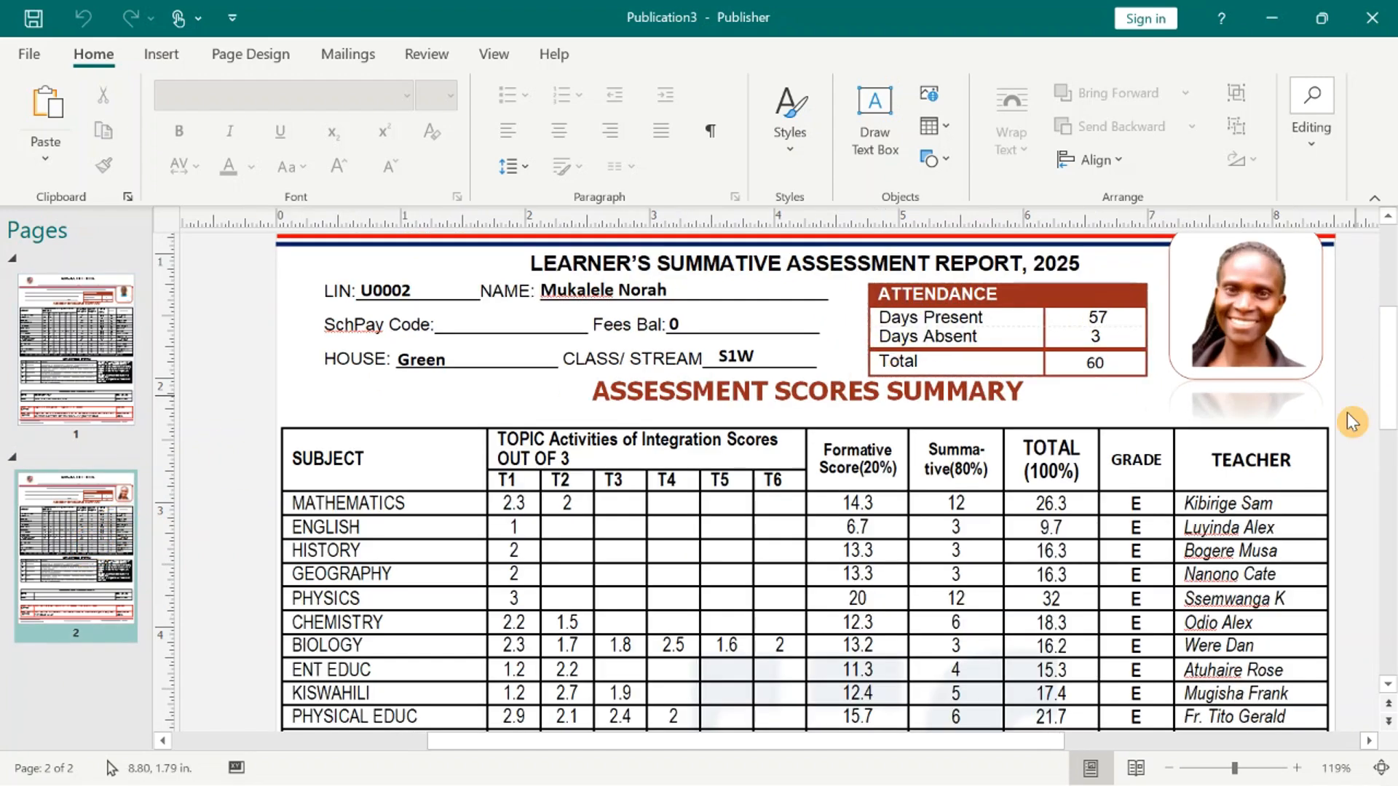
pyautogui.scroll(-6, 915, 478)
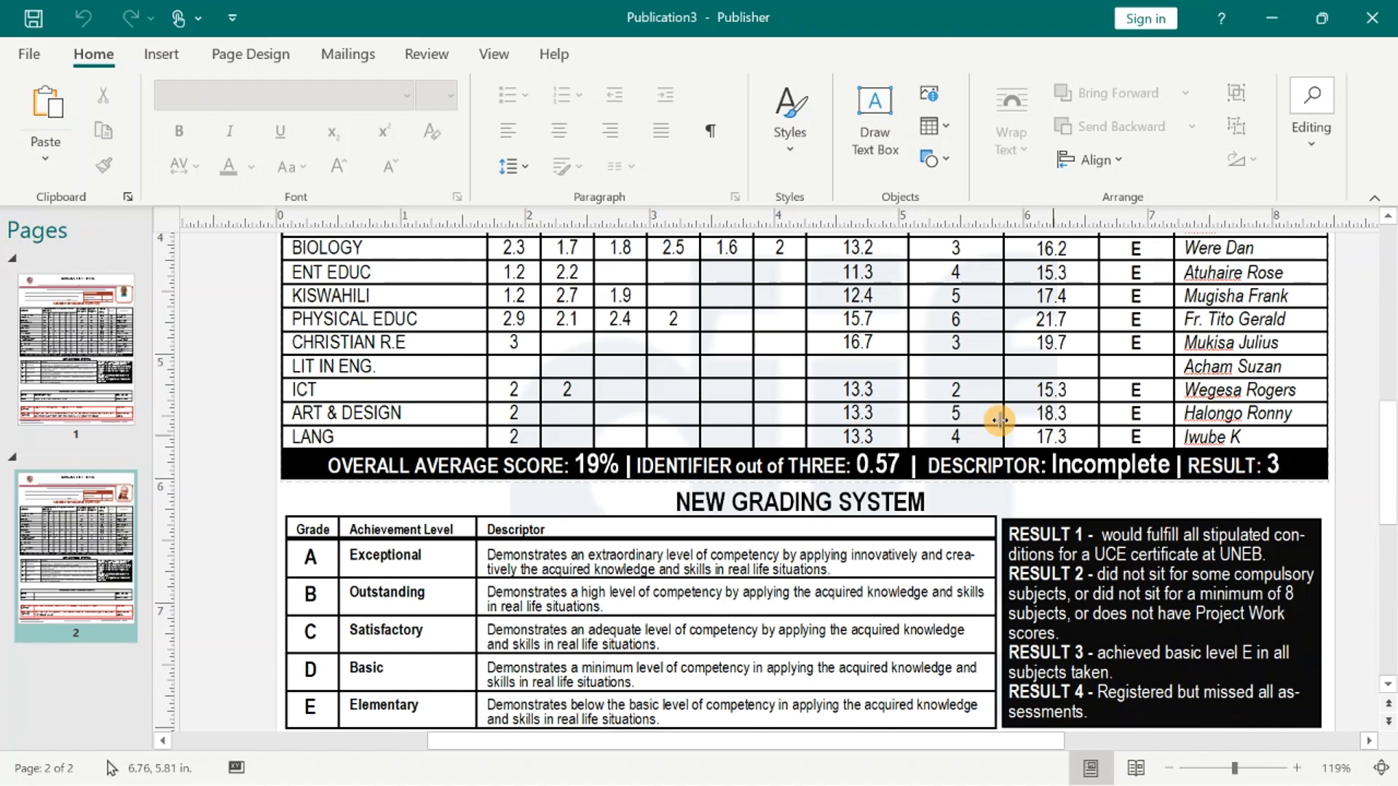
pyautogui.scroll(4, 1016, 481)
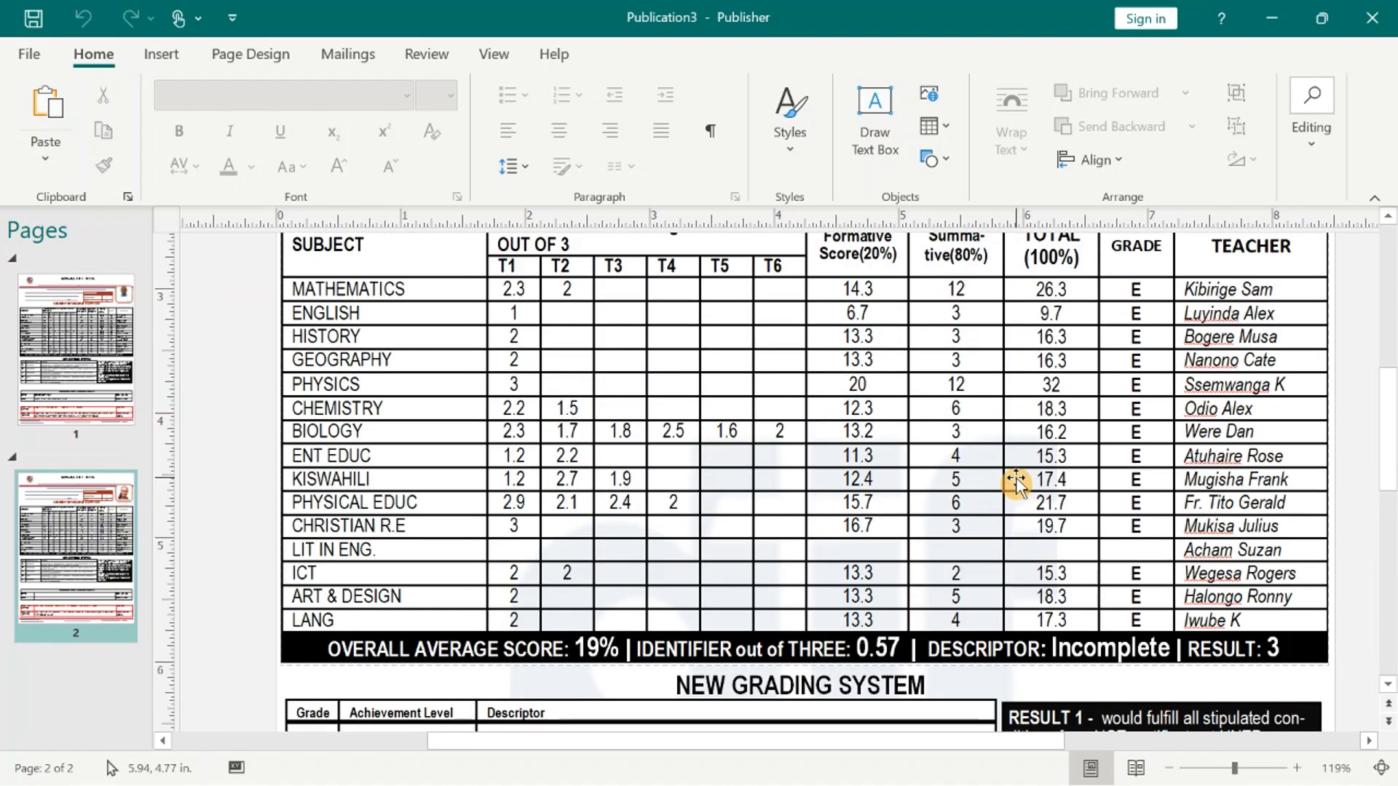
pyautogui.scroll(-3, 1016, 481)
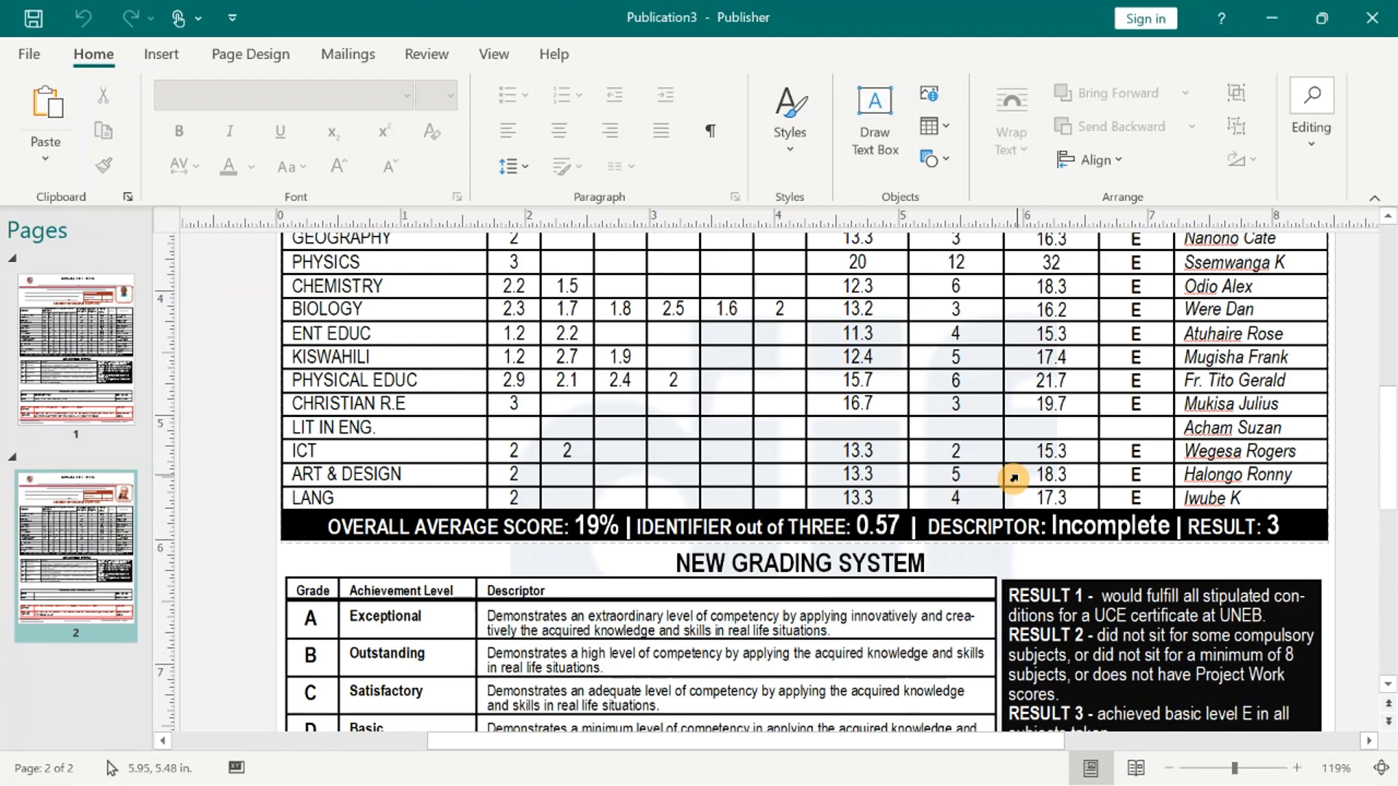
pyautogui.scroll(-1, 1014, 477)
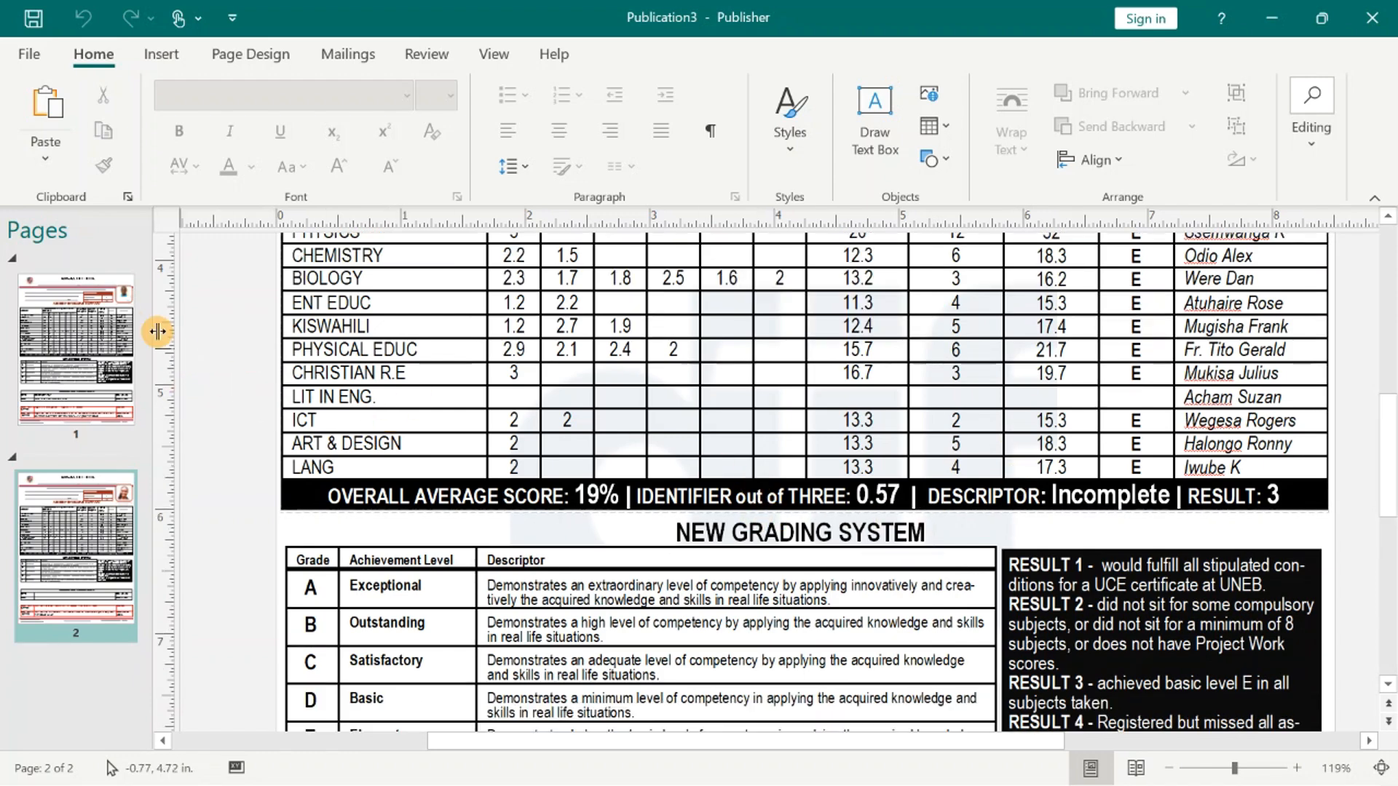
# Review the first merged report card from the learner details and scores down to the co-curricular activities, teachers' comments and footer.
pyautogui.click(109, 356)
pyautogui.scroll(3, 1002, 423)
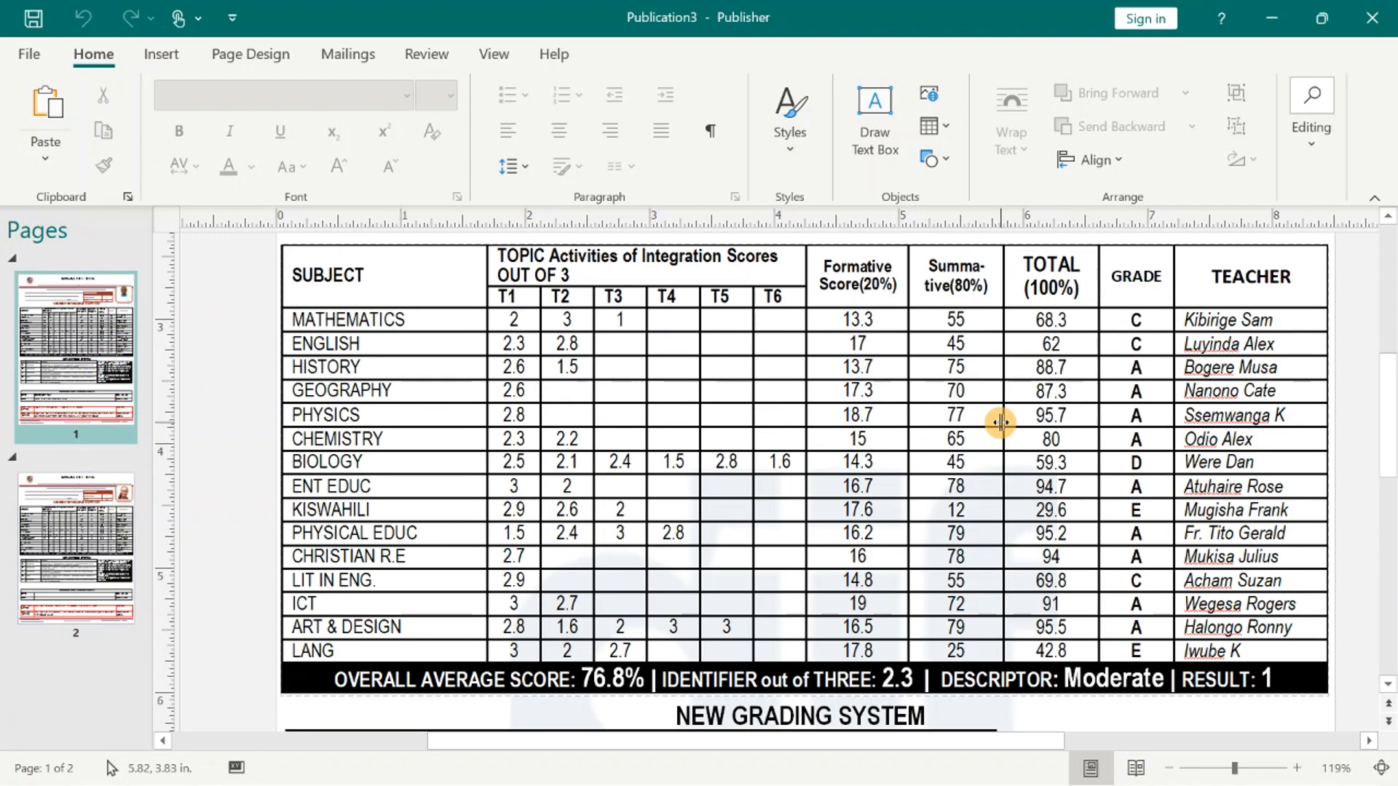
pyautogui.scroll(4, 1001, 422)
pyautogui.scroll(-4, 994, 424)
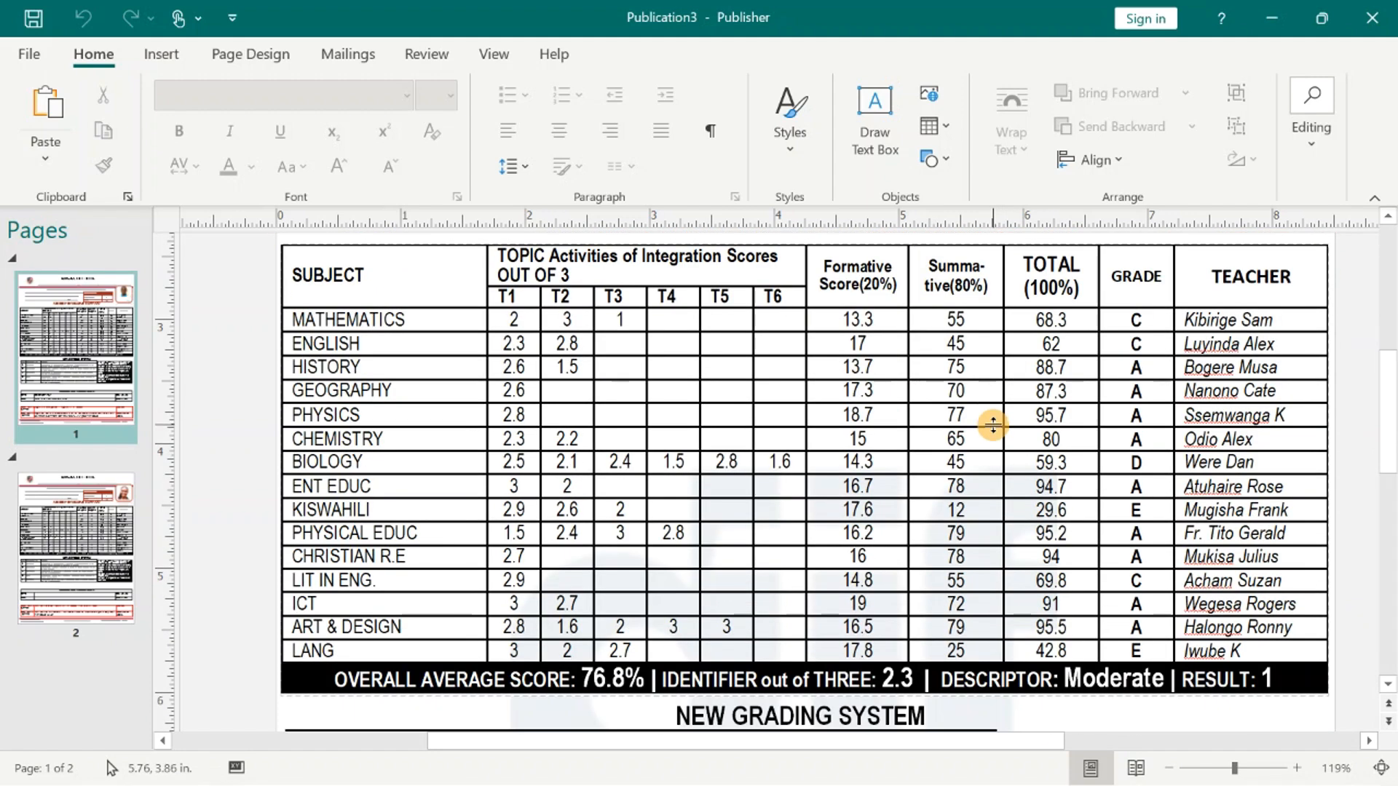
pyautogui.scroll(-10, 994, 424)
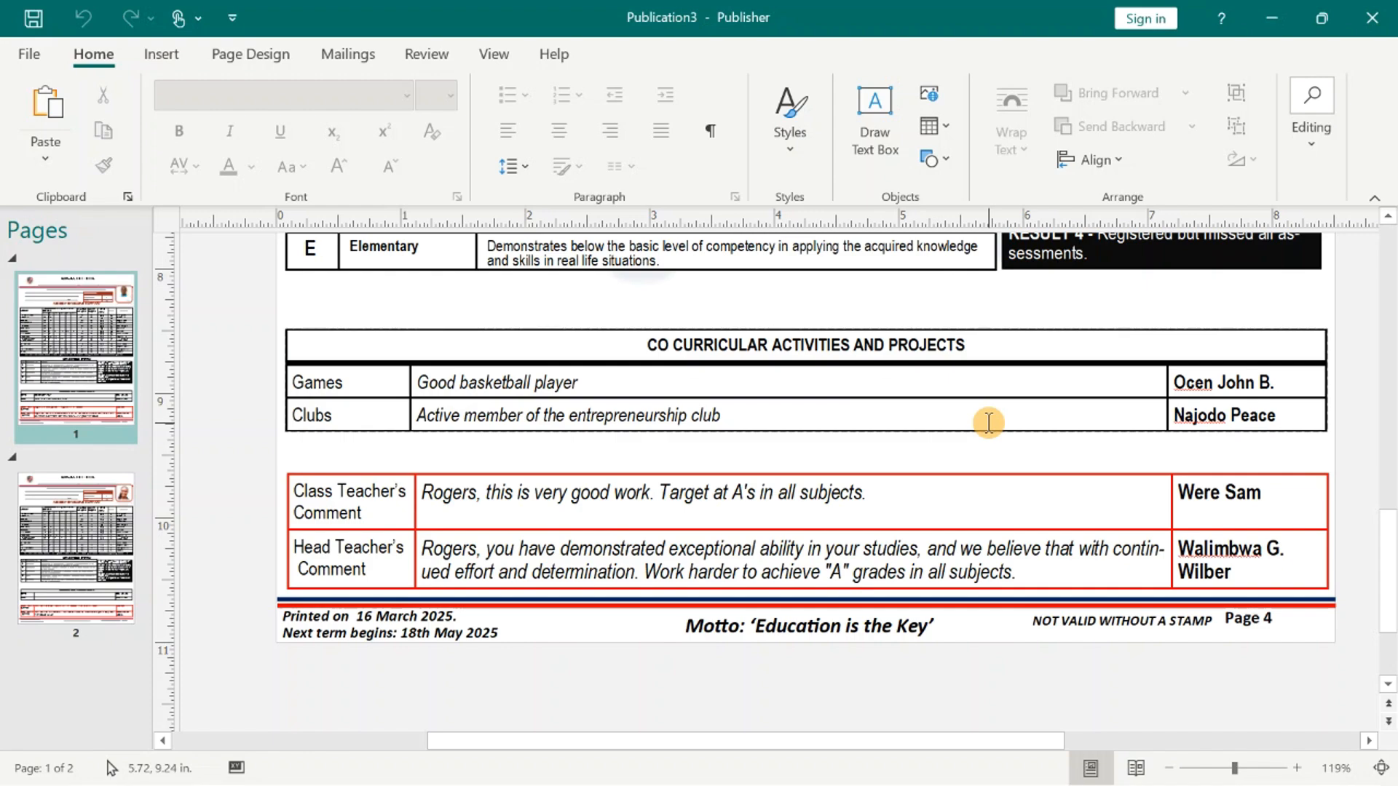
pyautogui.scroll(8, 989, 422)
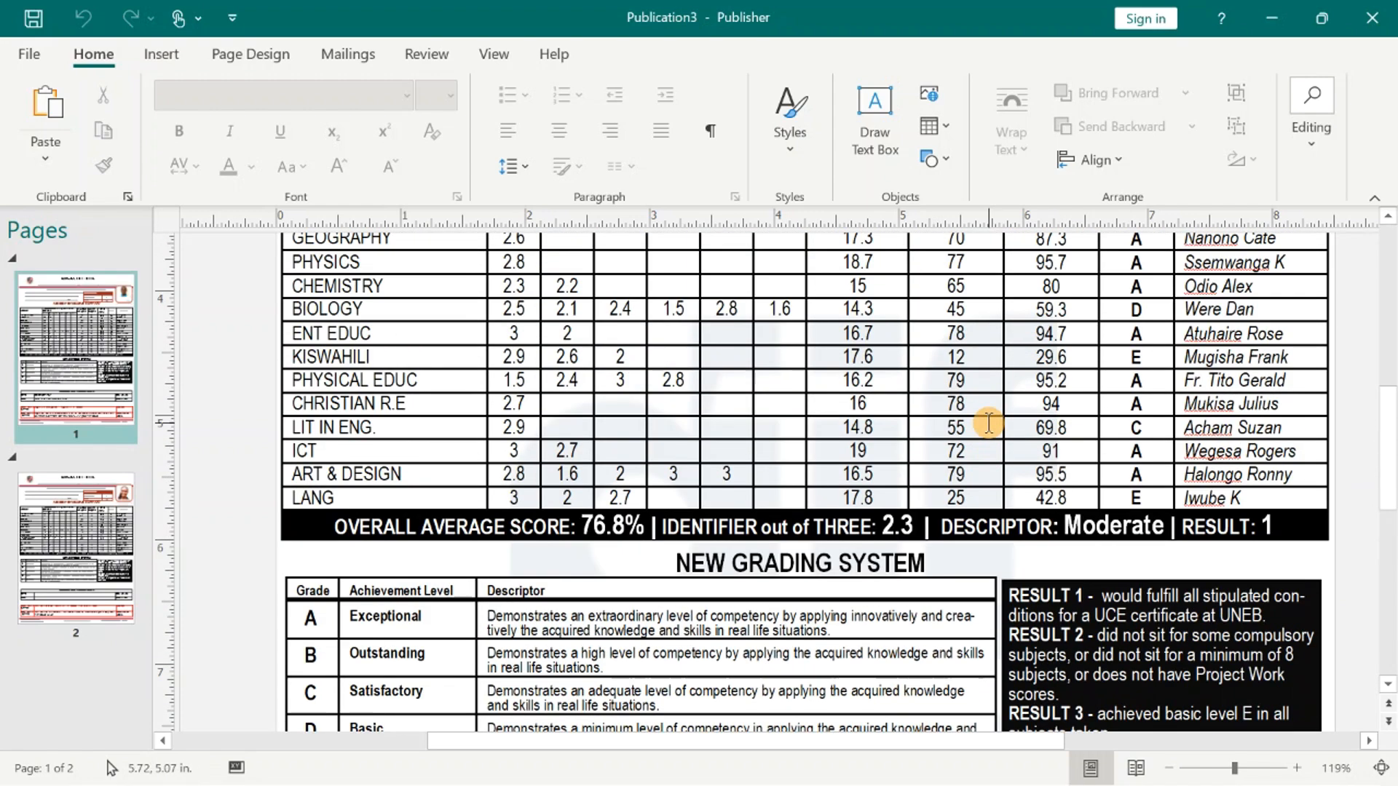
pyautogui.scroll(5, 988, 422)
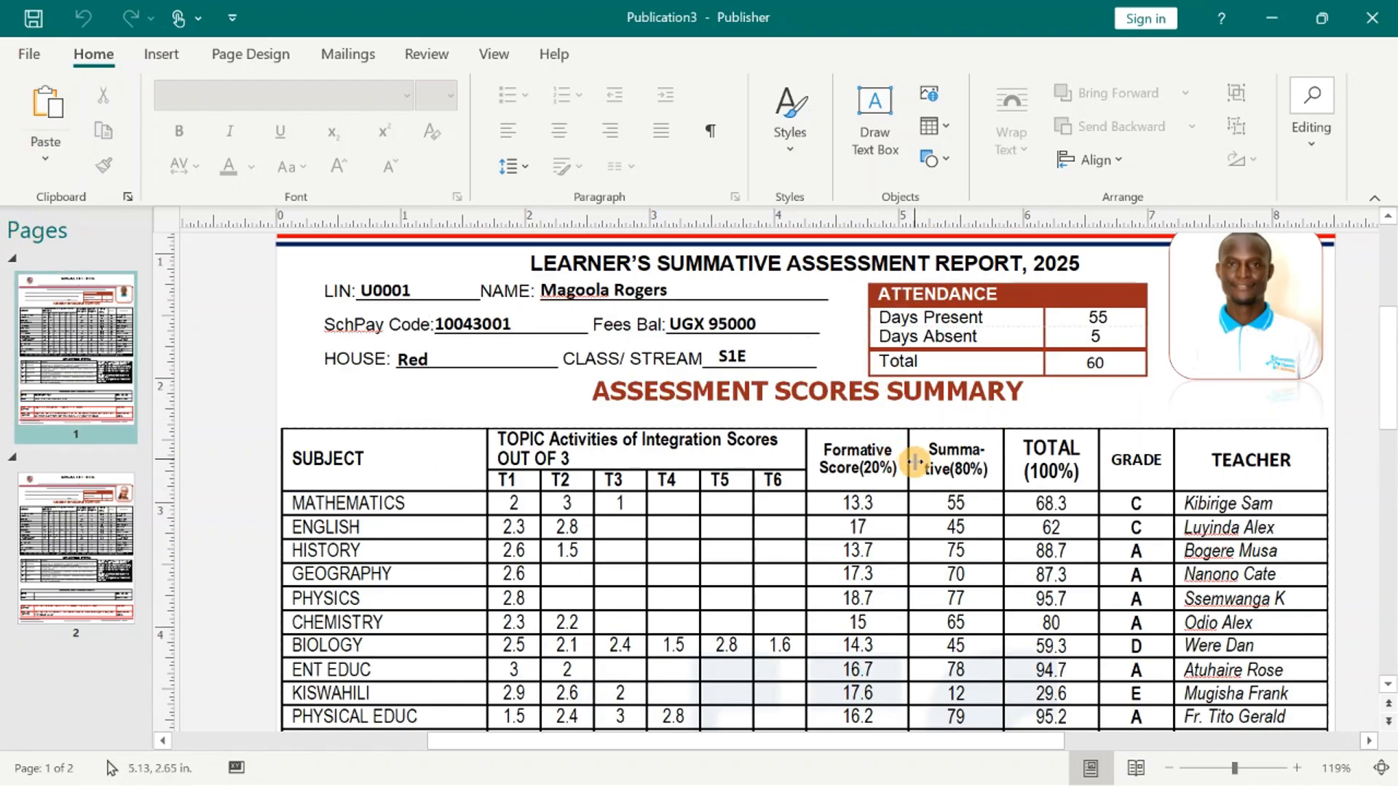
pyautogui.click(710, 423)
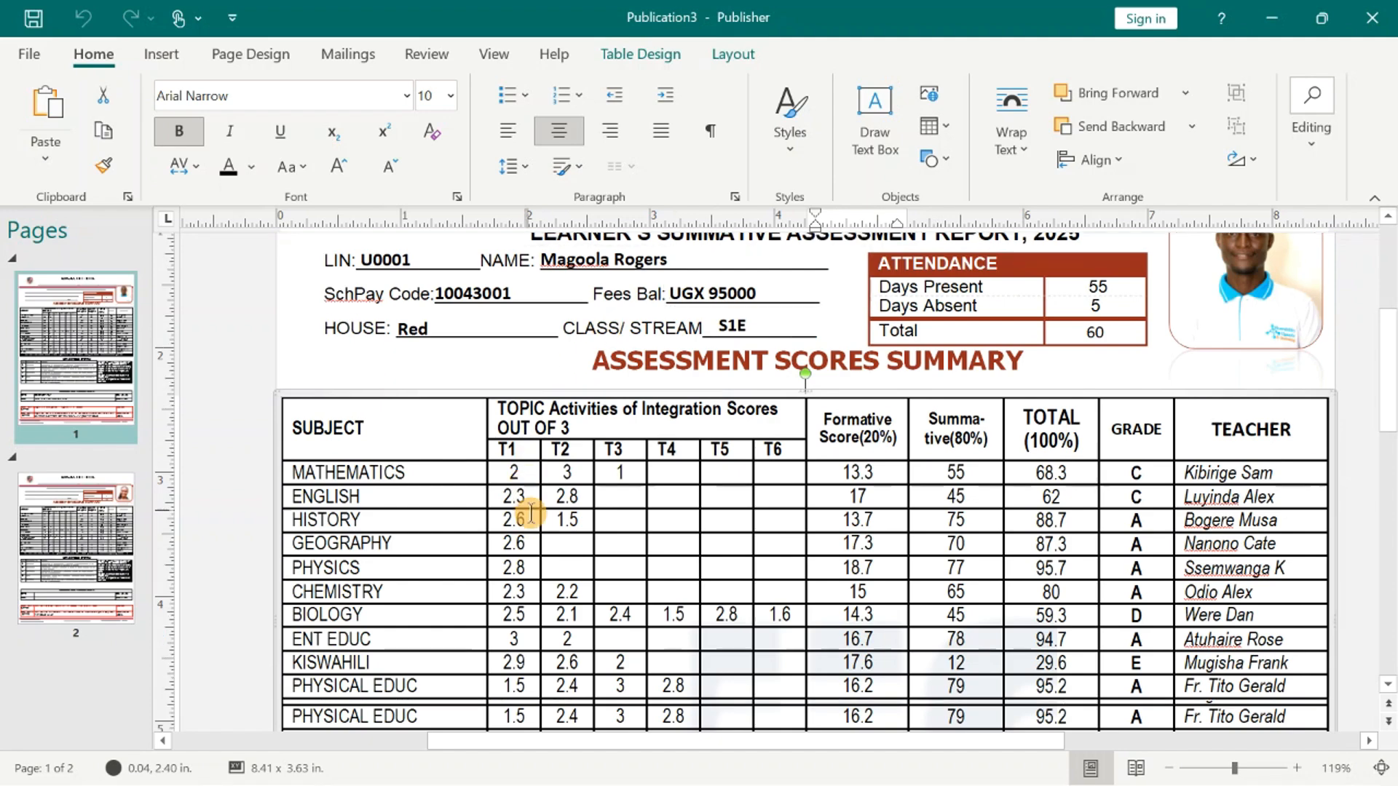
pyautogui.scroll(-7, 524, 525)
pyautogui.scroll(-5, 605, 478)
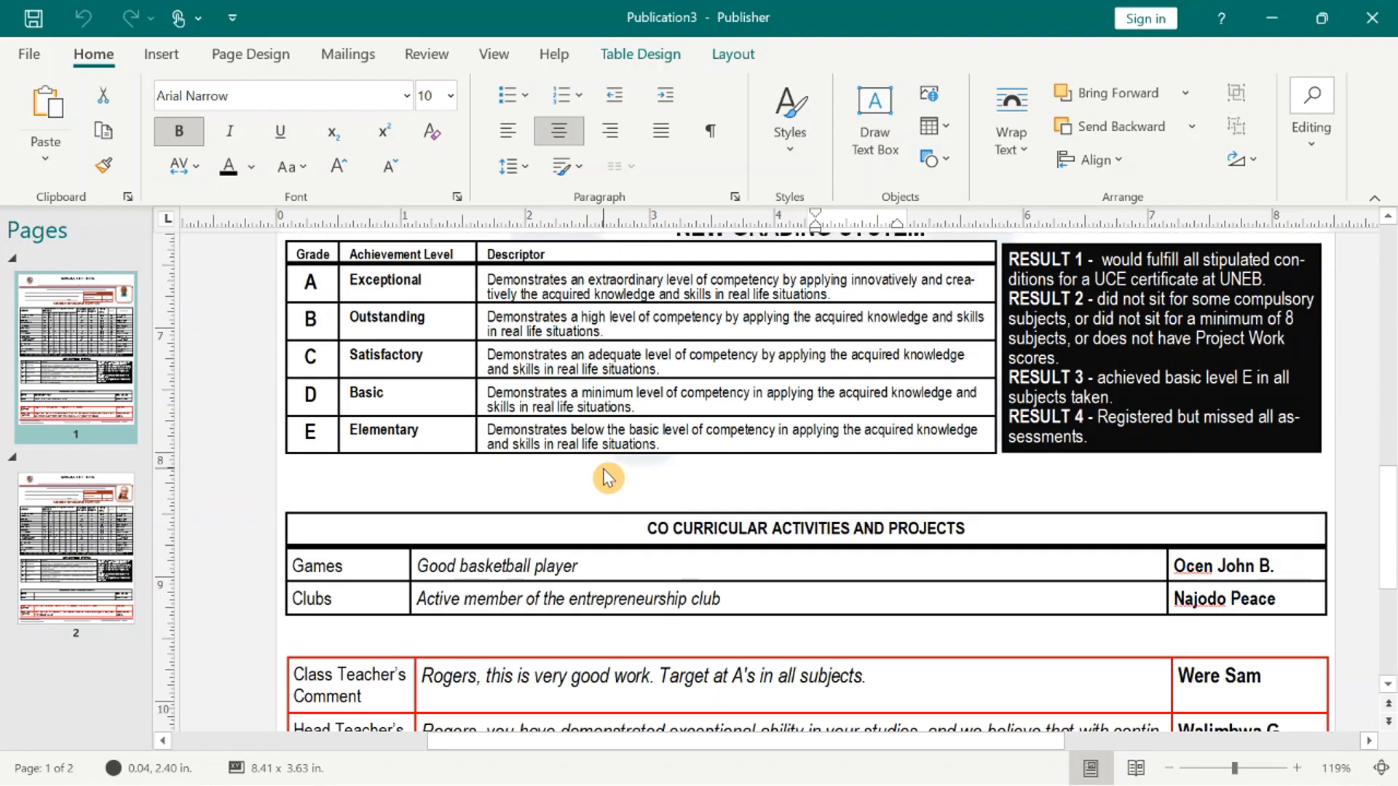
pyautogui.click(555, 417)
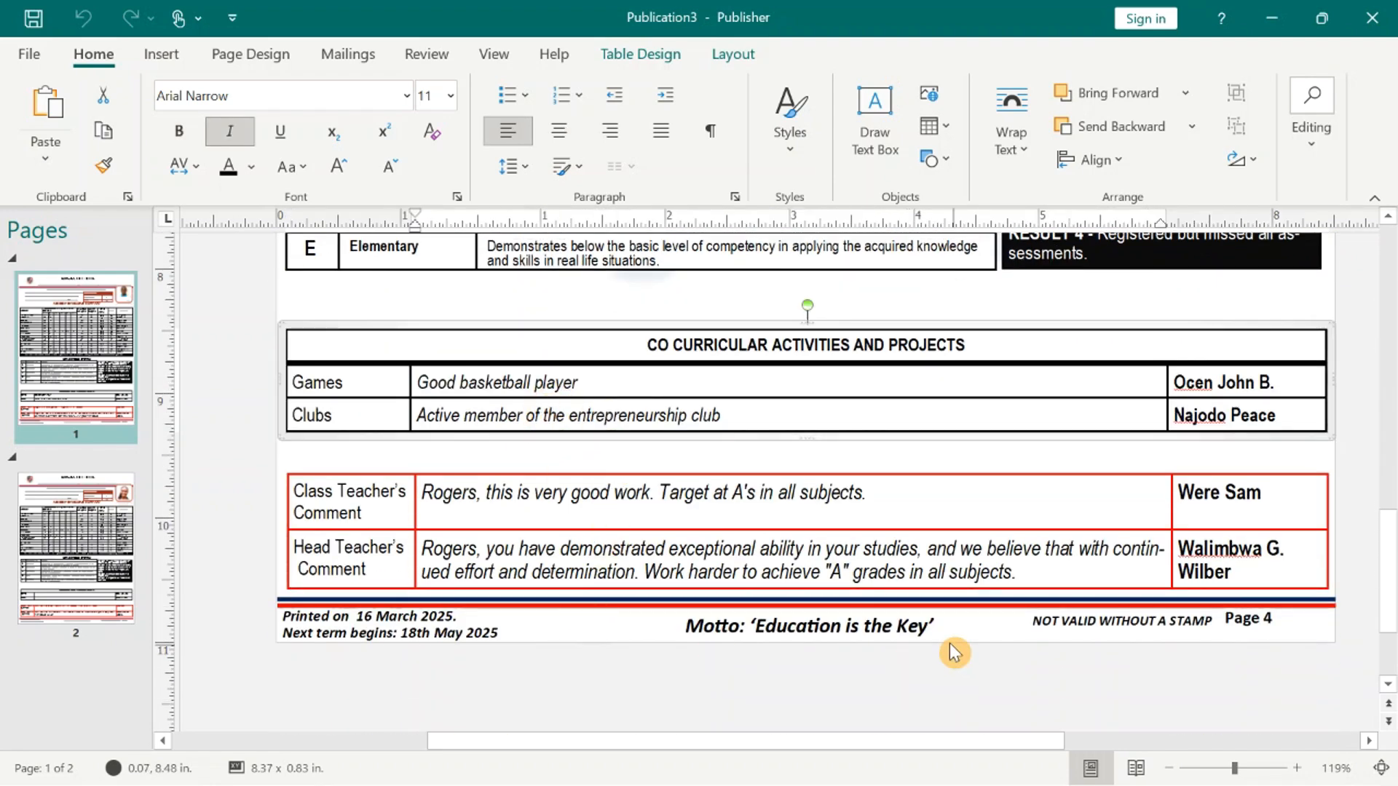
pyautogui.click(618, 561)
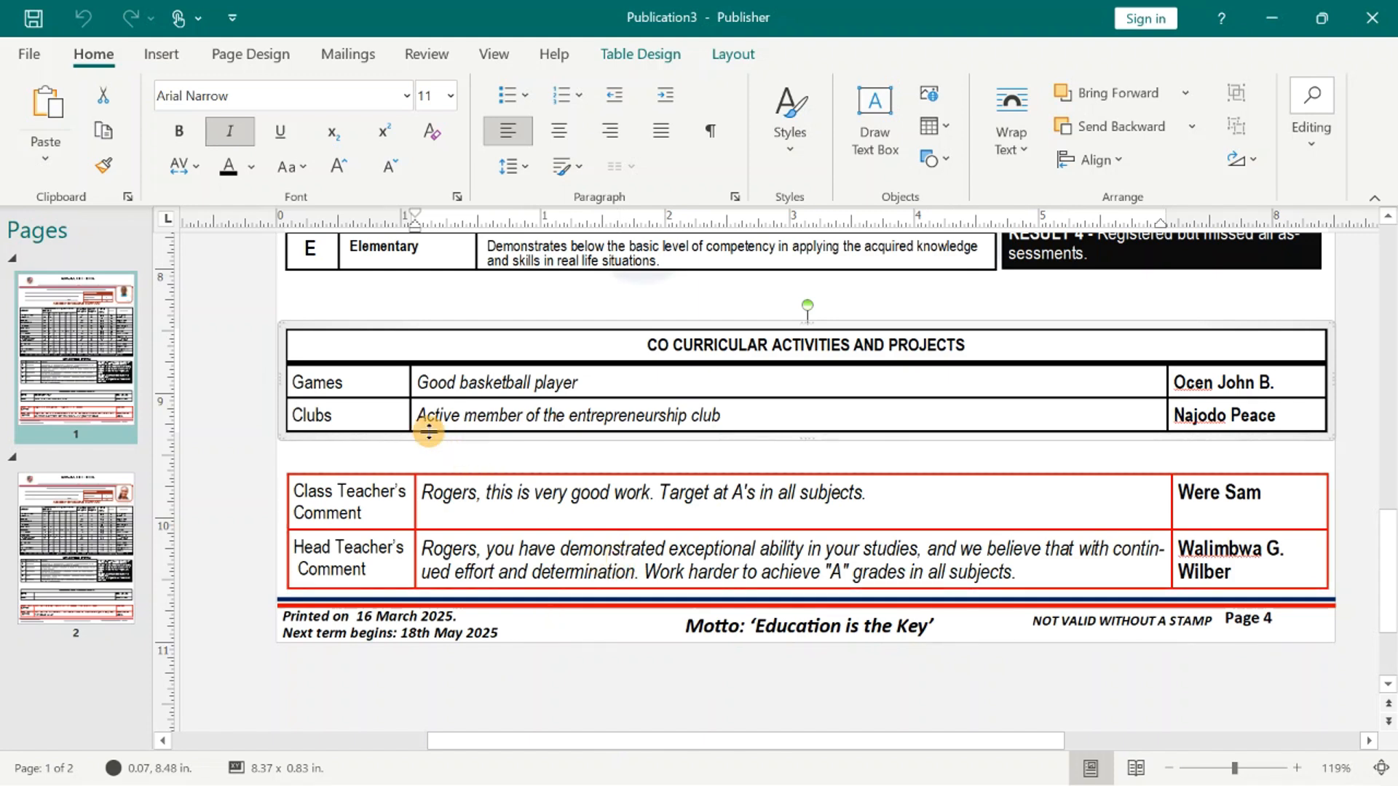
pyautogui.click(97, 537)
pyautogui.click(98, 401)
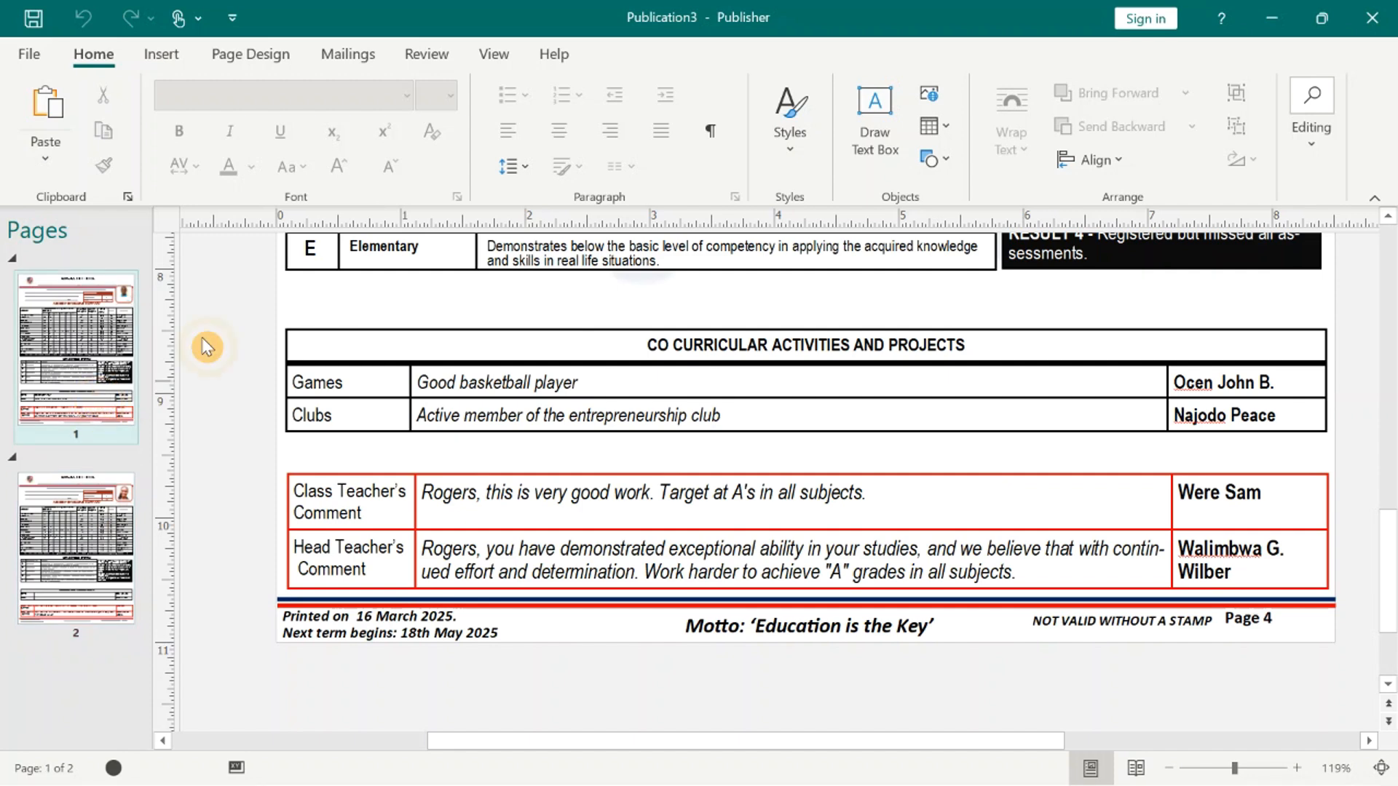
# Set the merged publication to save as a PDF in the REPORT SOFTWARE folder on the Desktop.
pyautogui.click(29, 54)
pyautogui.click(70, 352)
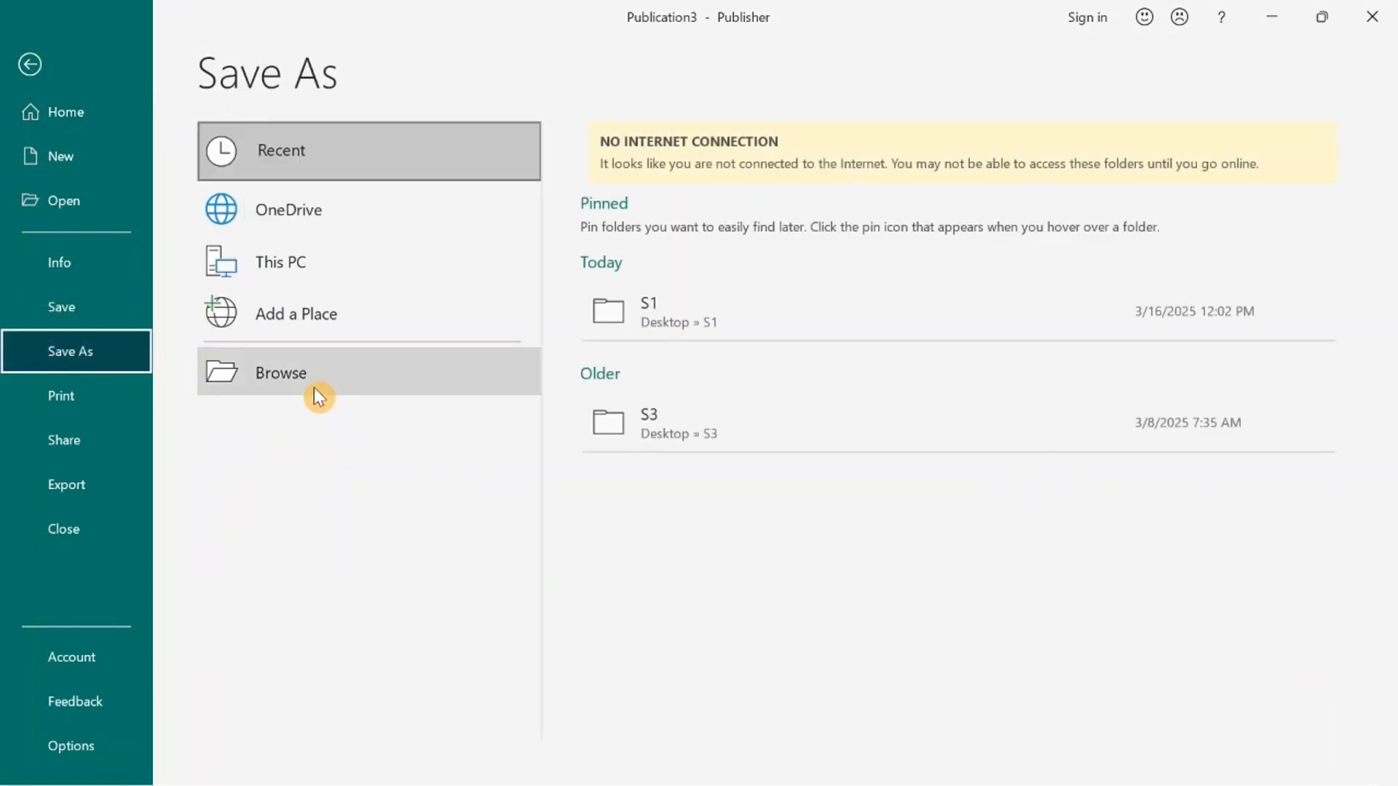
pyautogui.click(353, 386)
pyautogui.click(251, 393)
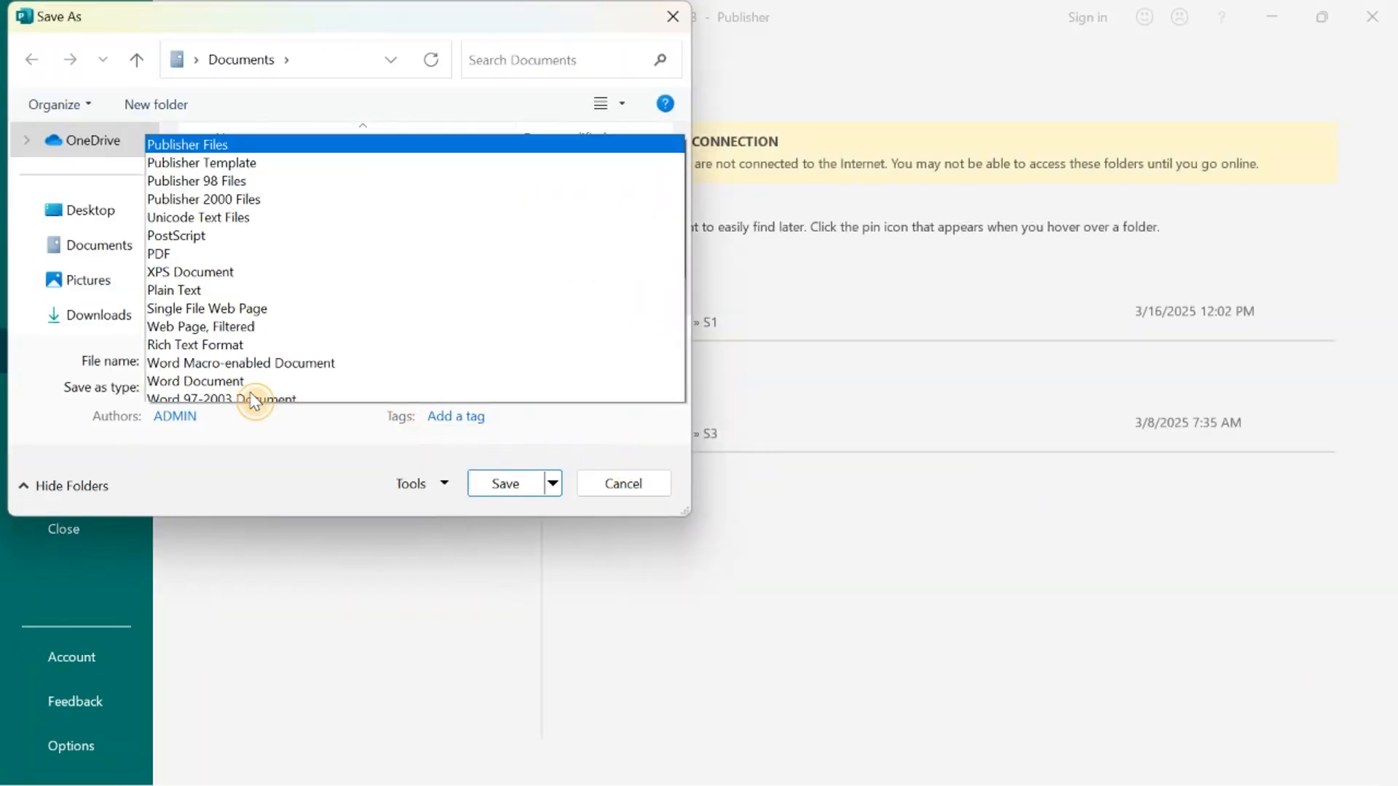
pyautogui.click(204, 120)
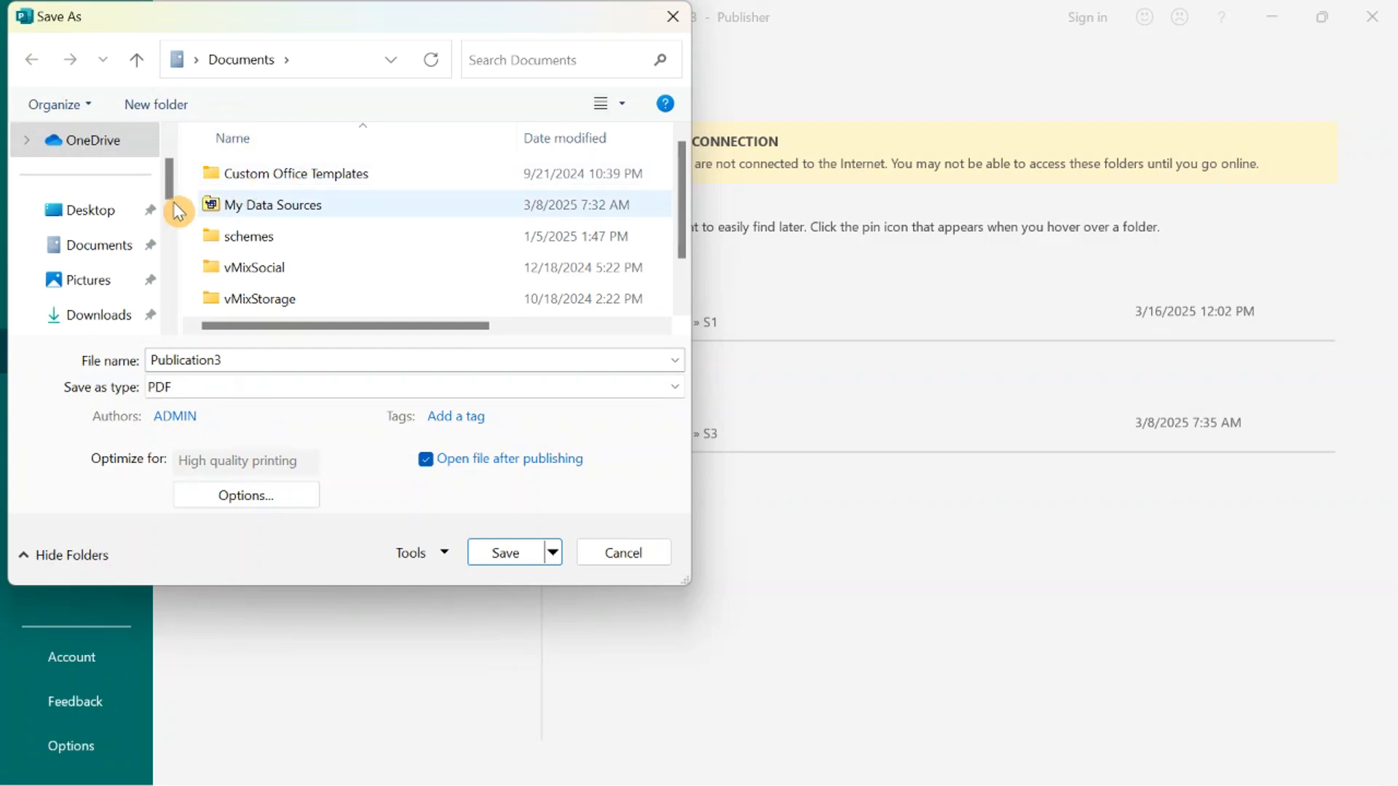
pyautogui.click(93, 213)
pyautogui.doubleClick(396, 224)
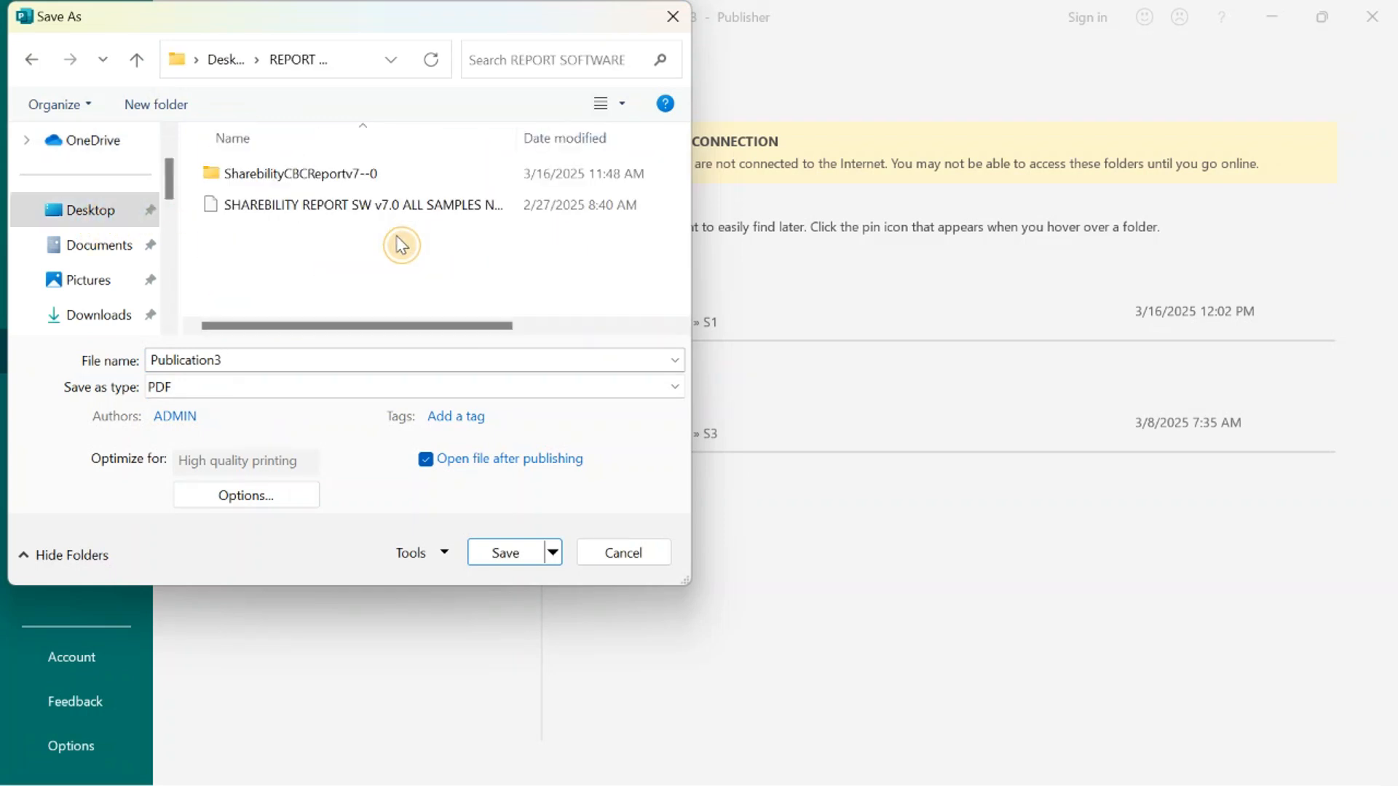
# Name the PDF "S1 REPORTS FOR PRINTING" and save it.
pyautogui.doubleClick(244, 359)
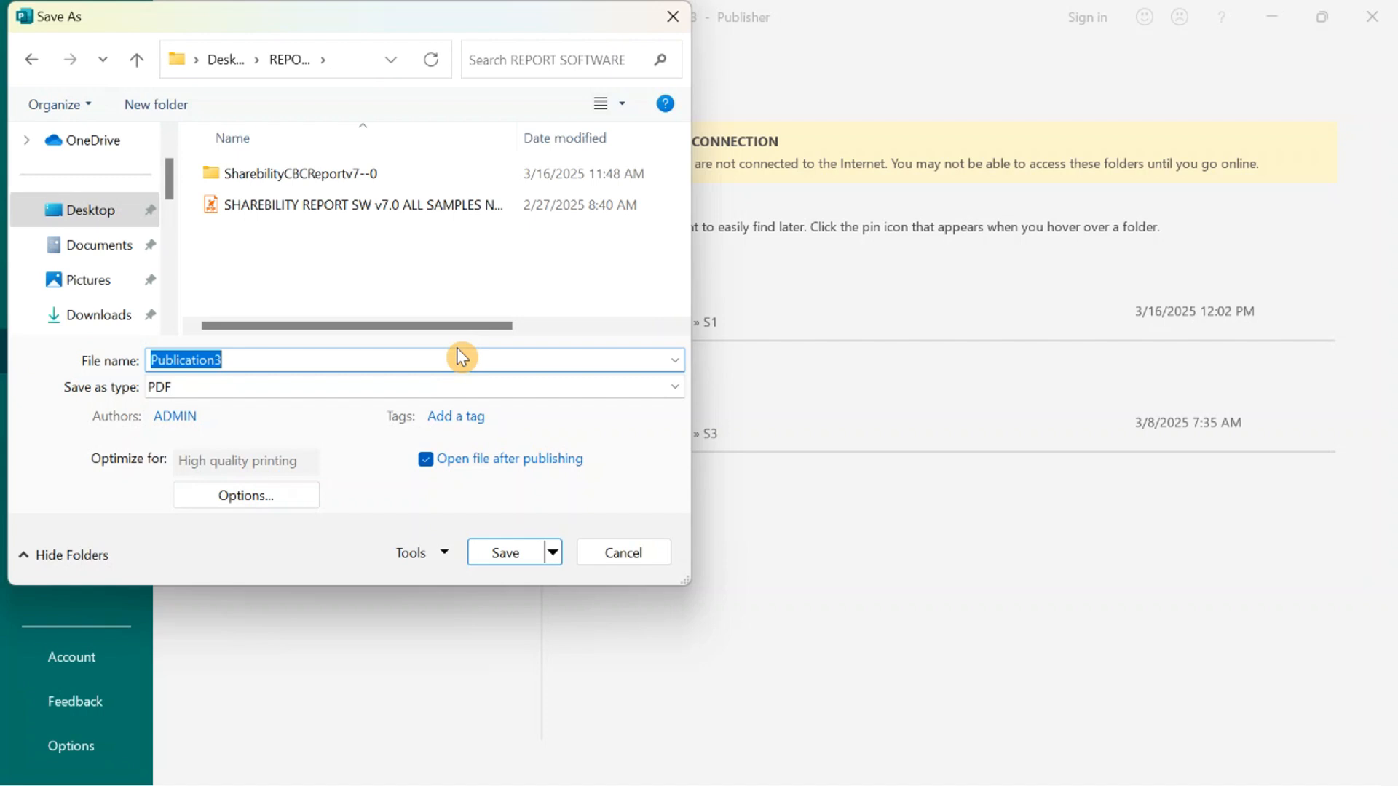
pyautogui.write('F')
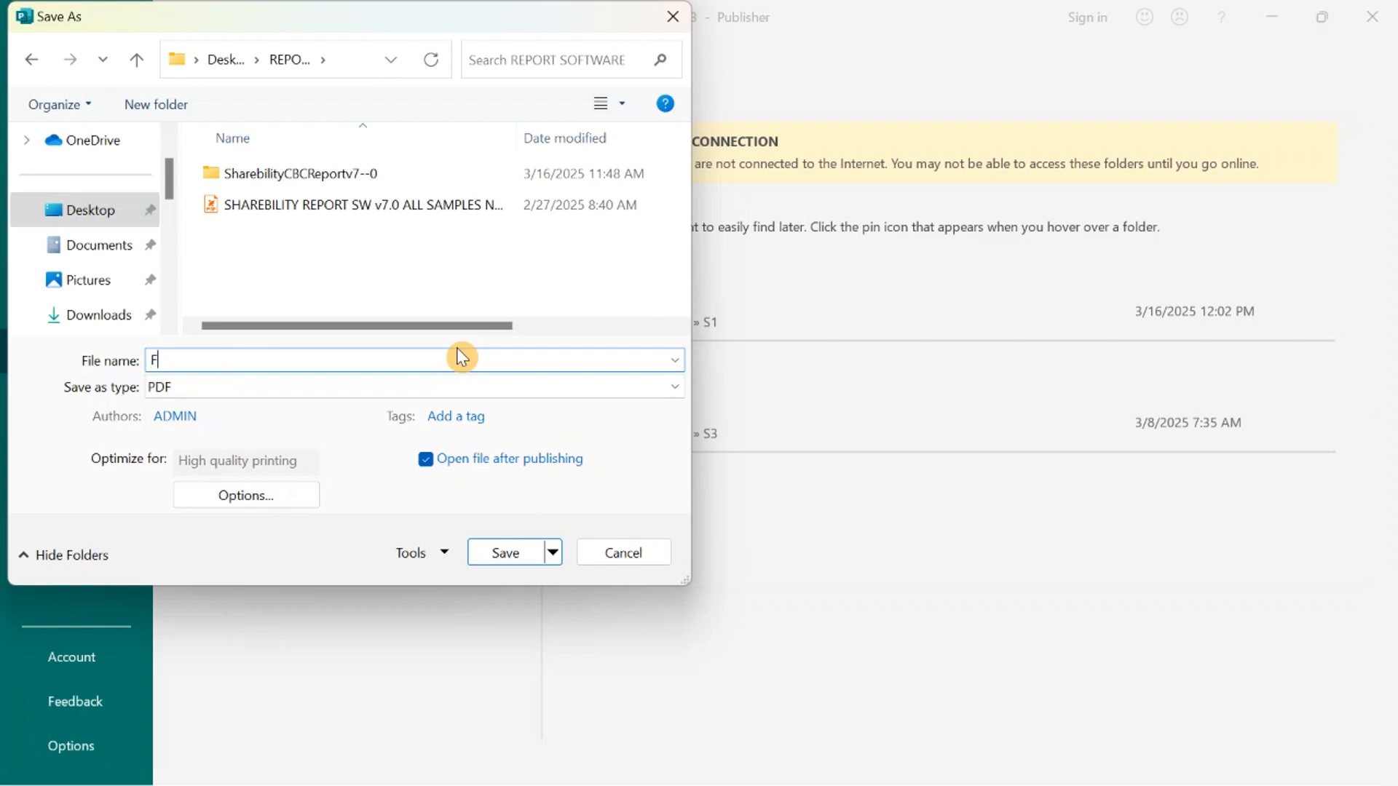
pyautogui.write('S1 REPORTS FOR PRINTING')
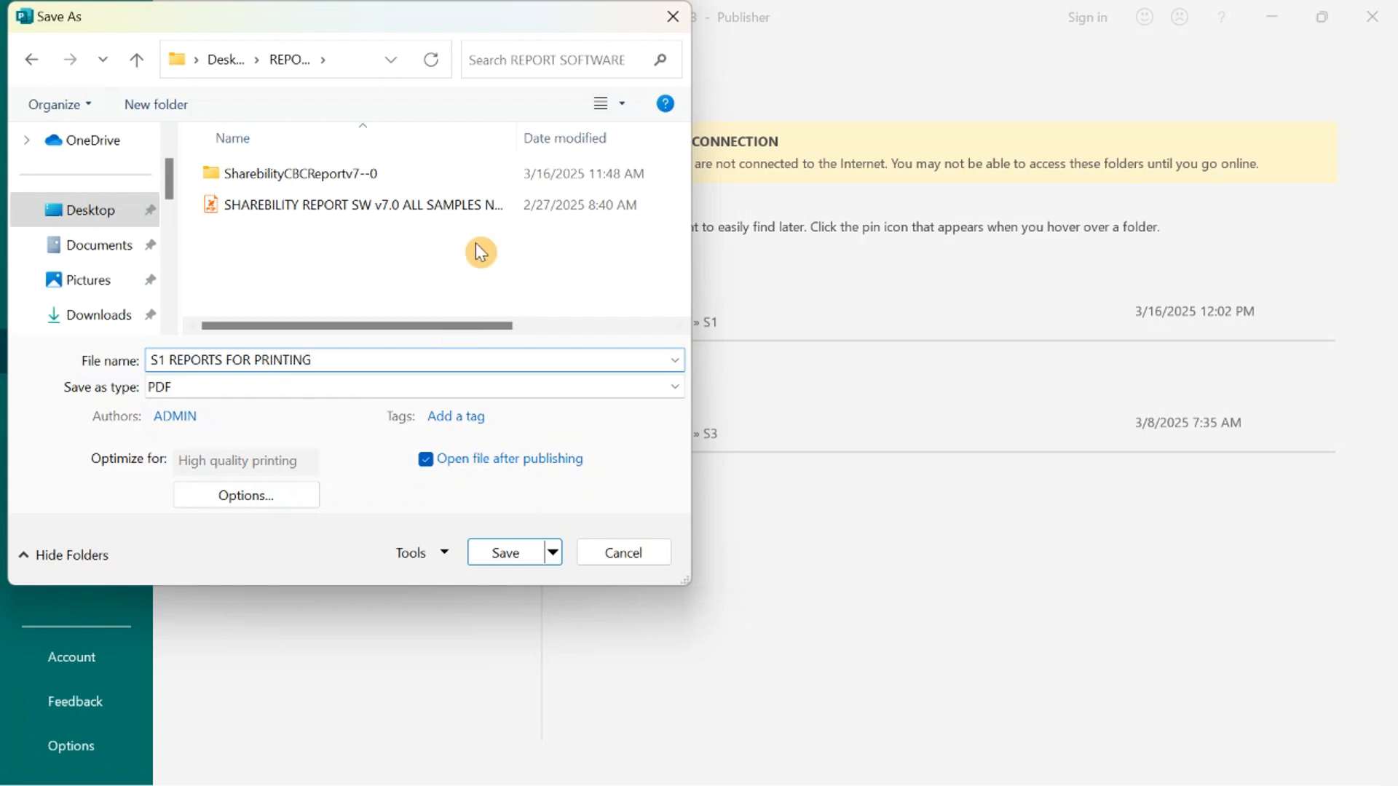
pyautogui.click(498, 557)
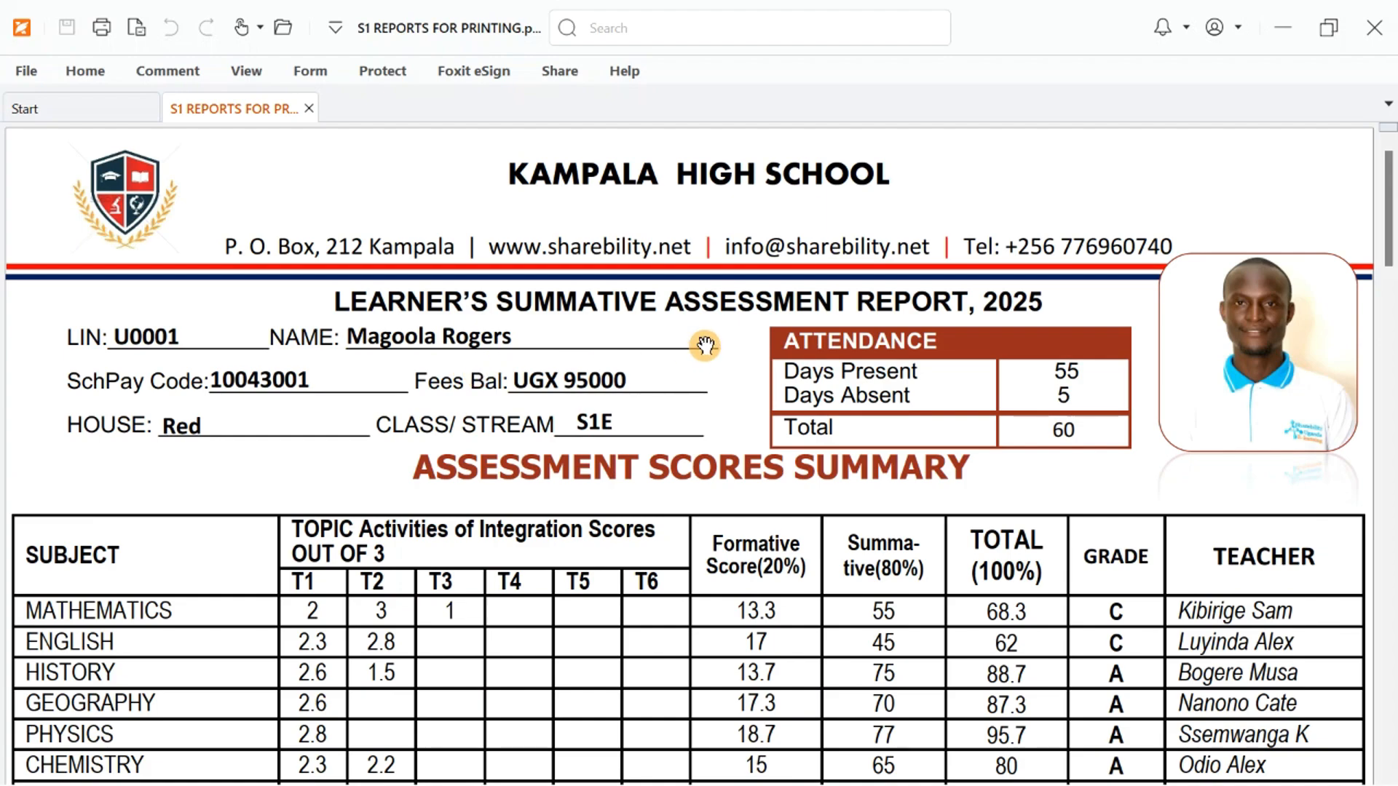
# Review both learners' report cards in the published PDF, including scores and grading system, and close the PDF.
pyautogui.scroll(-3, 695, 342)
pyautogui.scroll(3, 695, 339)
pyautogui.scroll(-12, 695, 338)
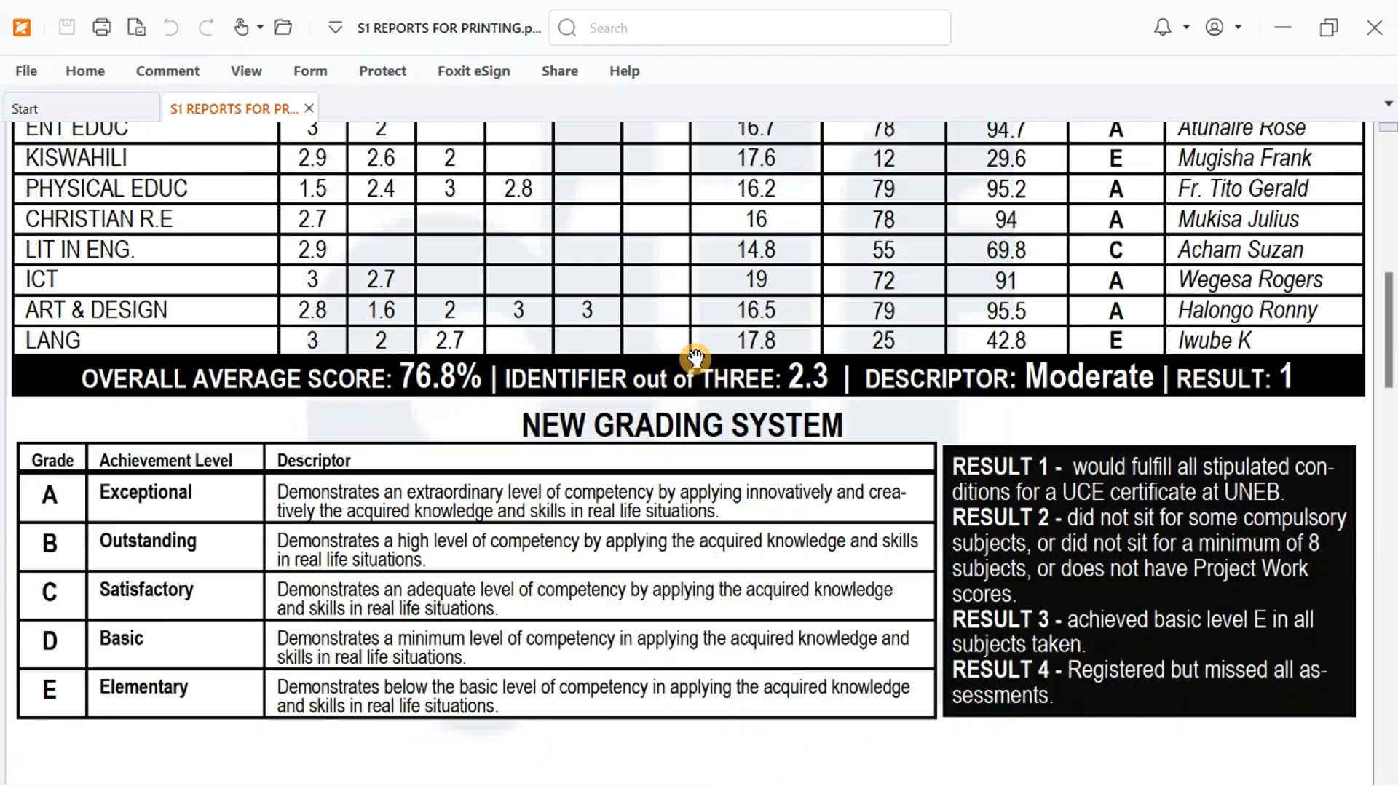
pyautogui.scroll(-8, 695, 358)
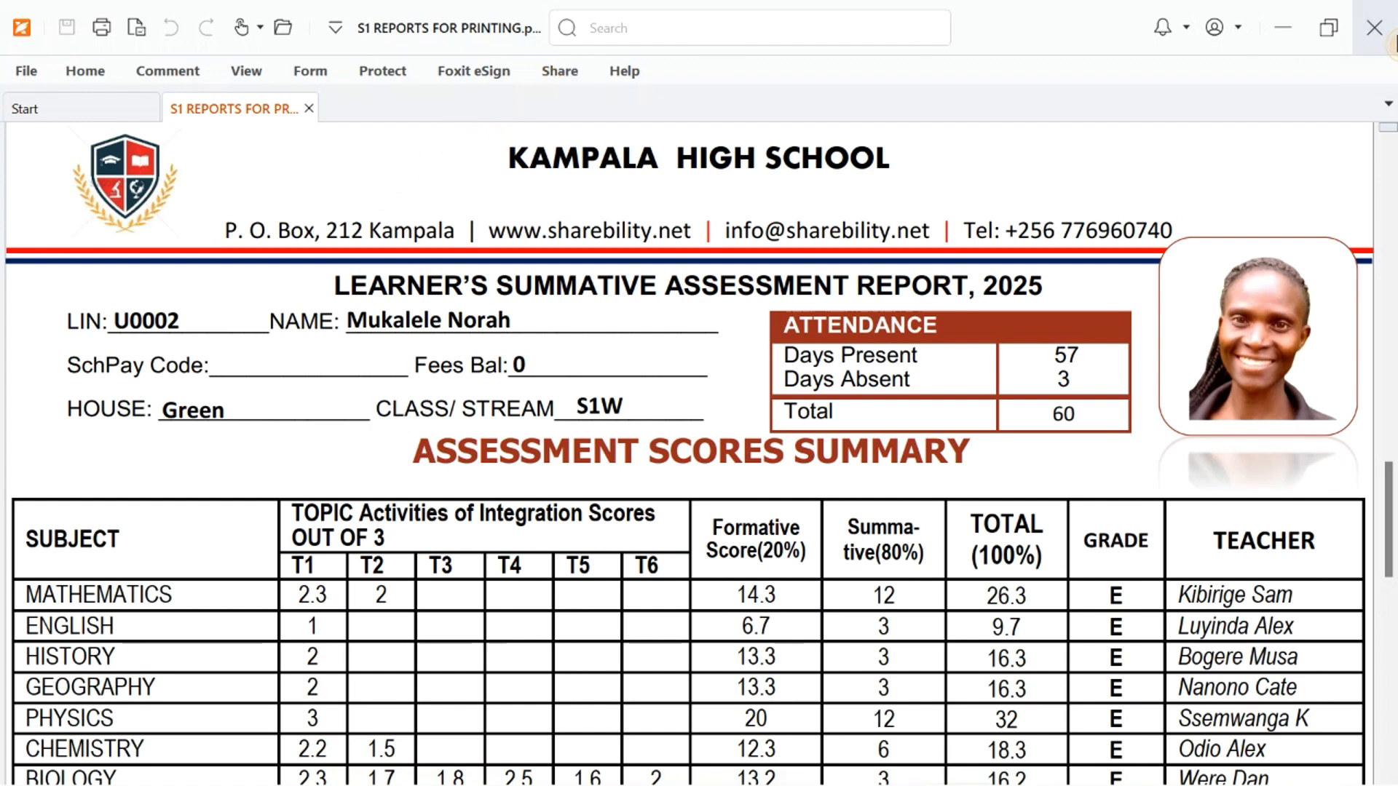
pyautogui.click(1393, 43)
# Close the merged publication without saving it, and close the Report System S1 v7.0 file with its changes saved.
pyautogui.click(1392, 29)
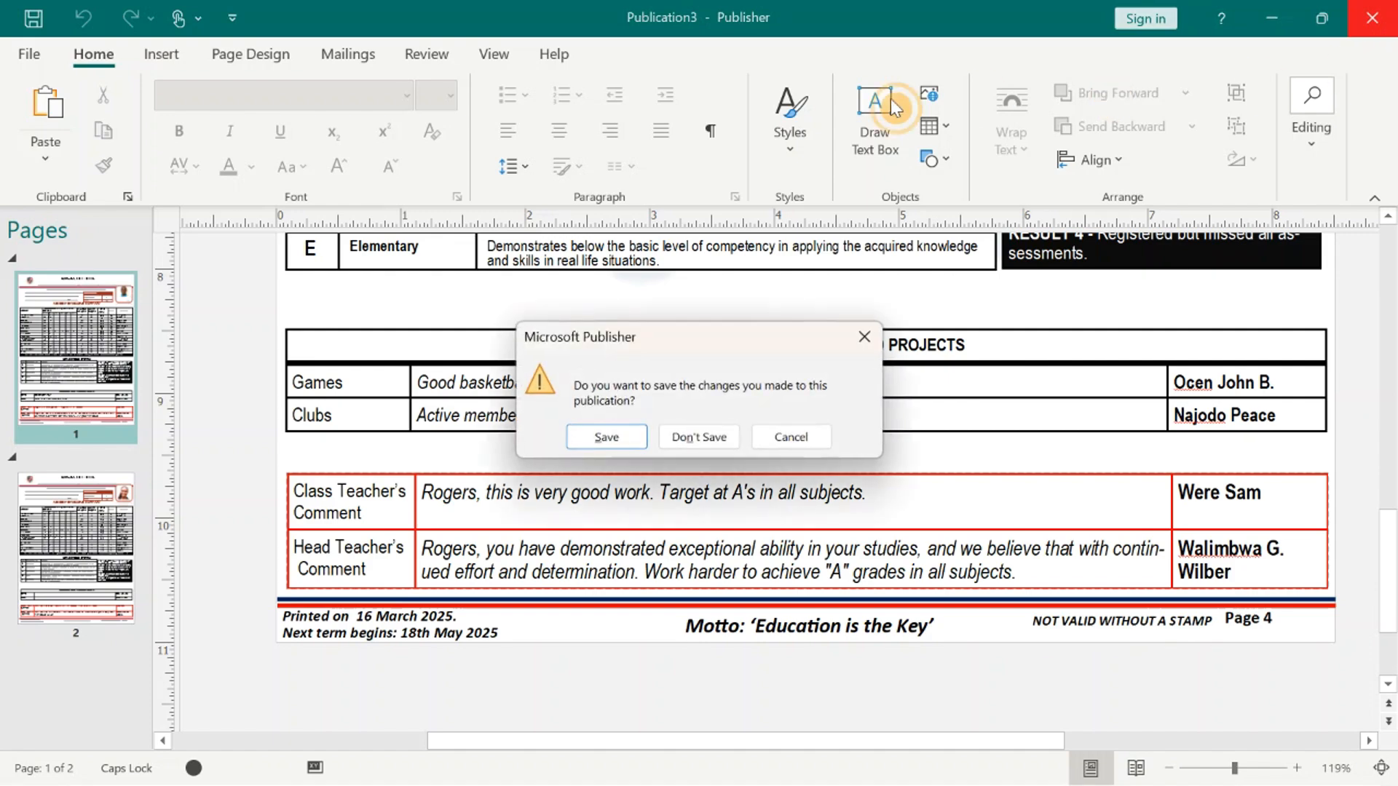
pyautogui.click(702, 437)
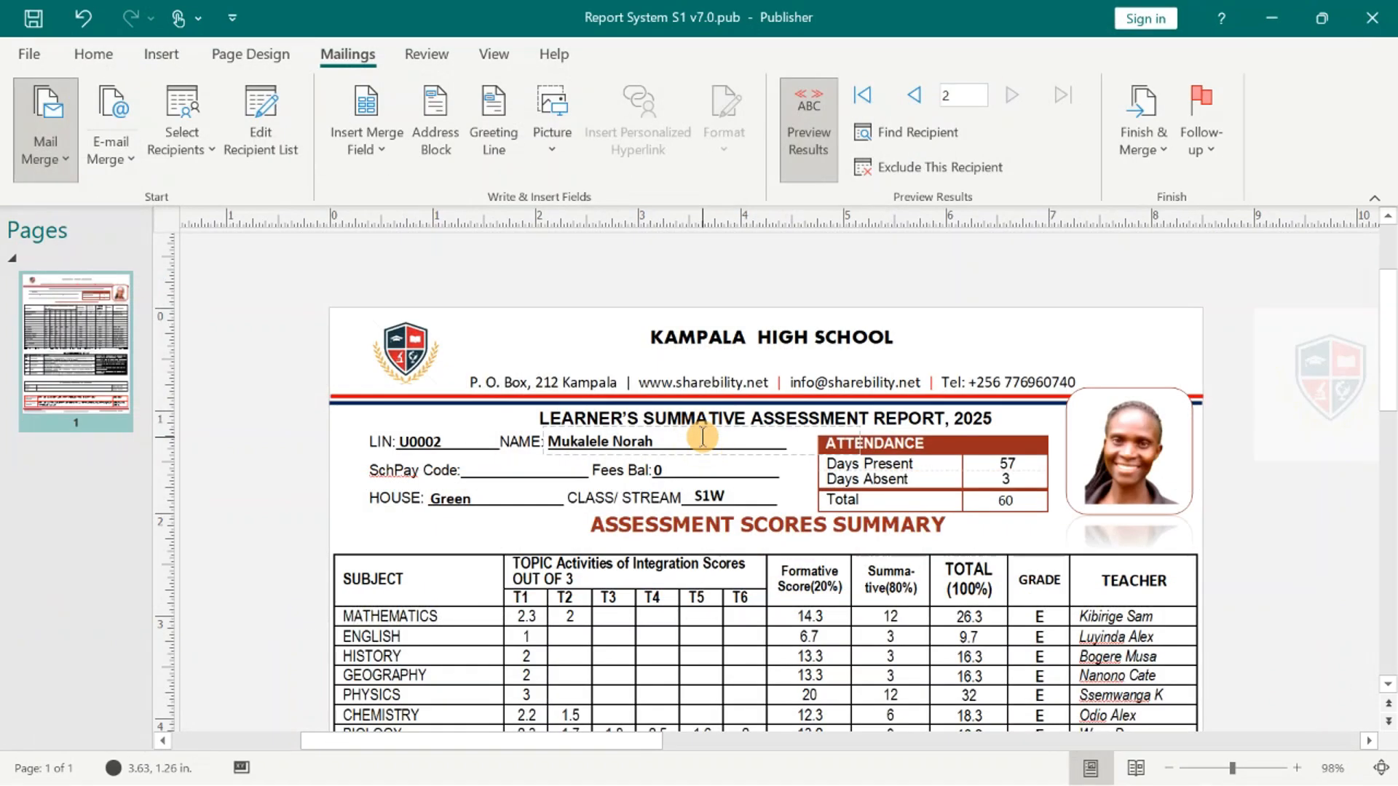
pyautogui.click(1372, 17)
pyautogui.click(596, 437)
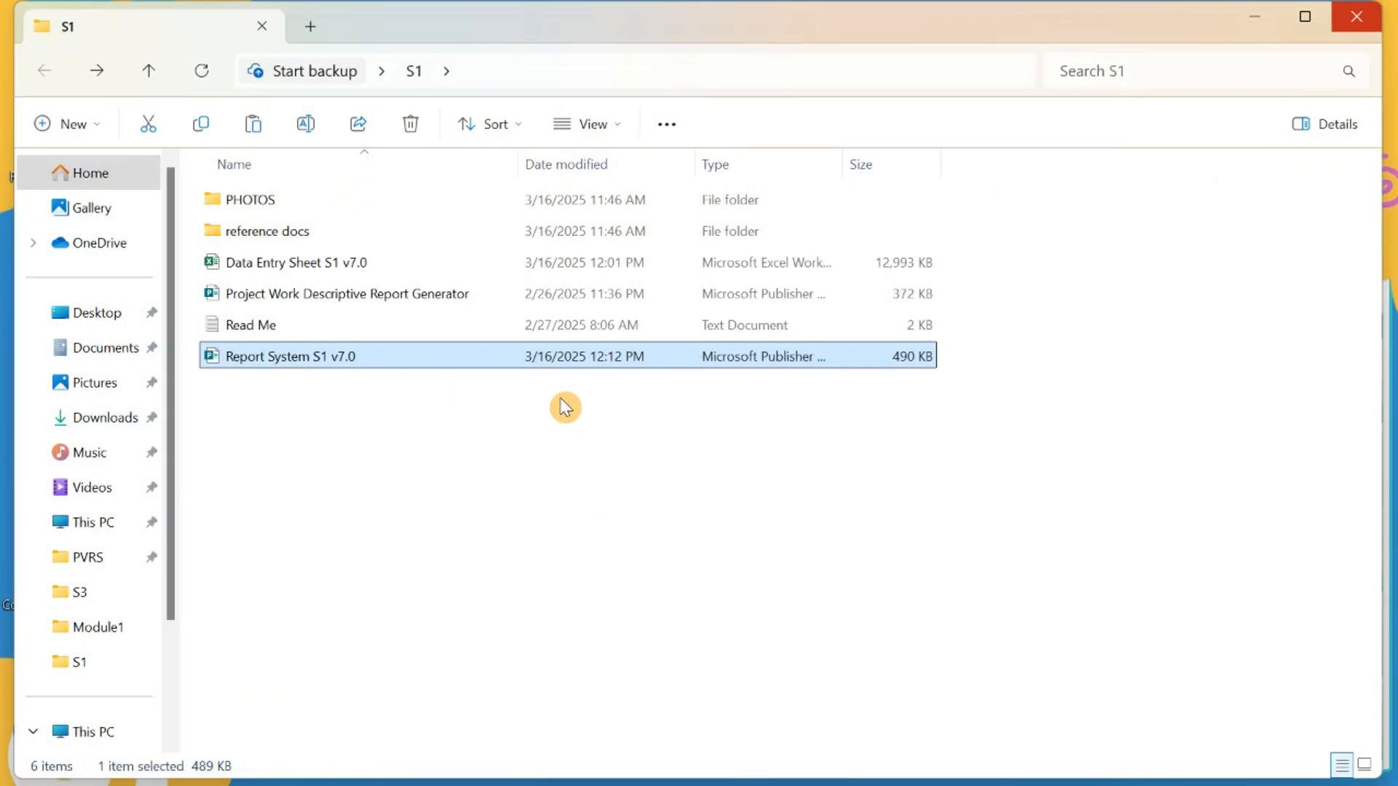
# Look over the report system files in the S1 folder and close the folder window.
pyautogui.click(390, 498)
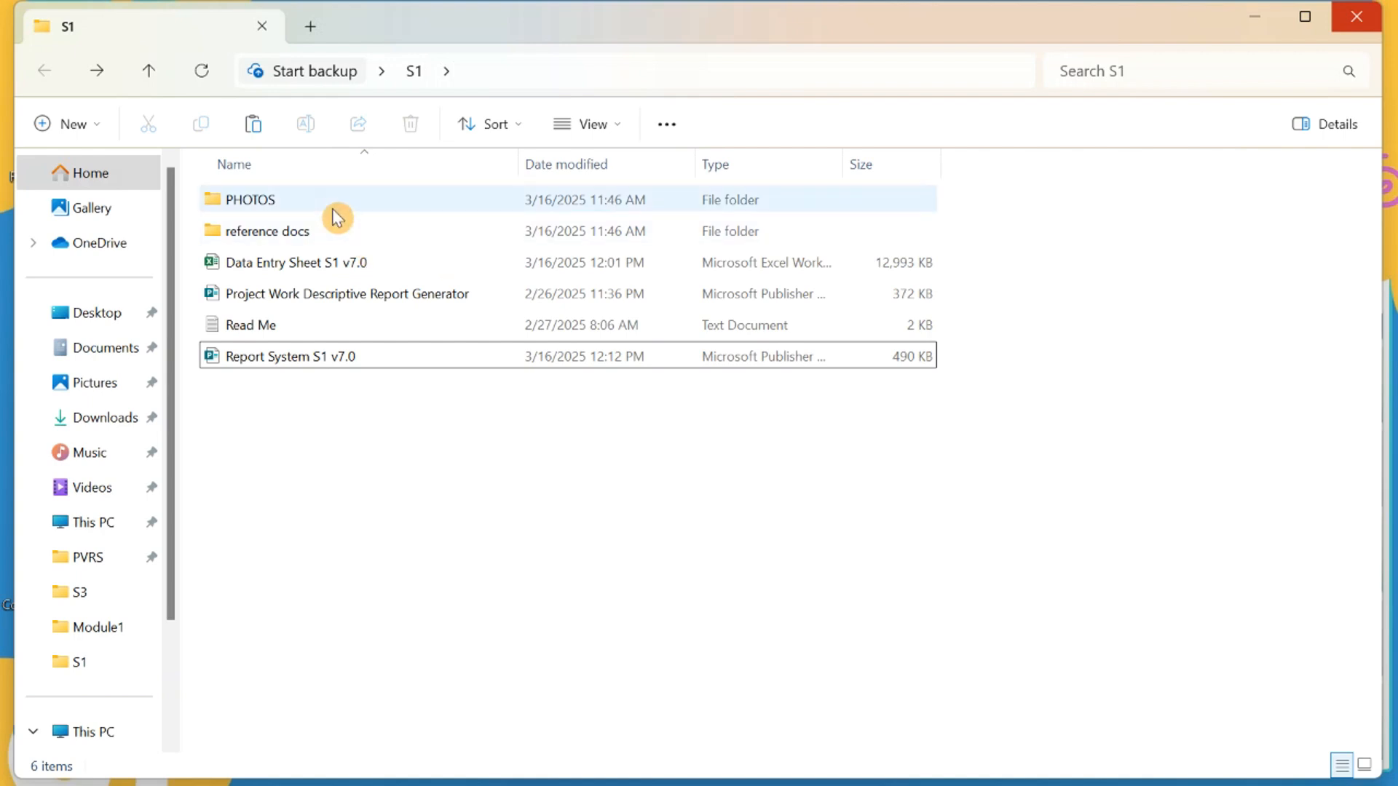
pyautogui.rightClick(466, 474)
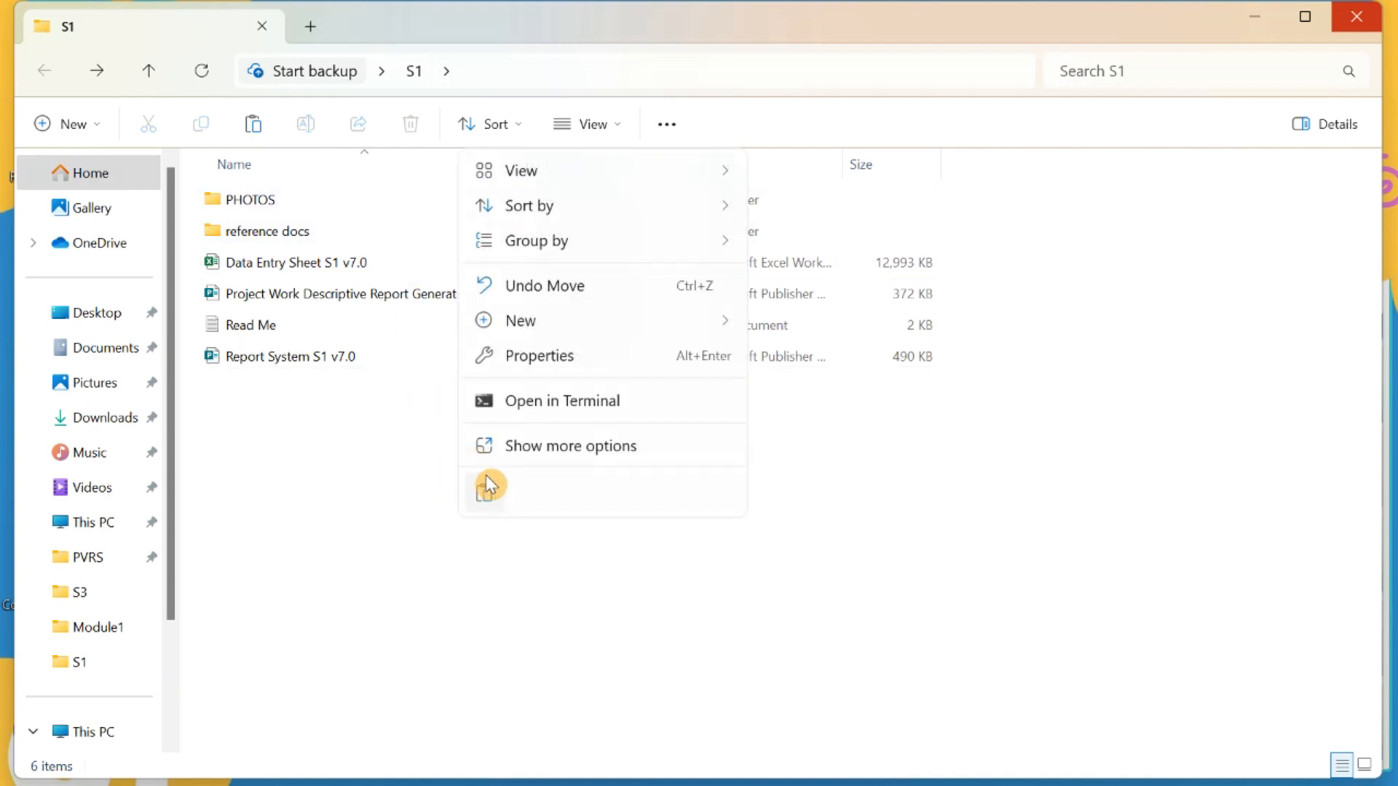
pyautogui.click(263, 500)
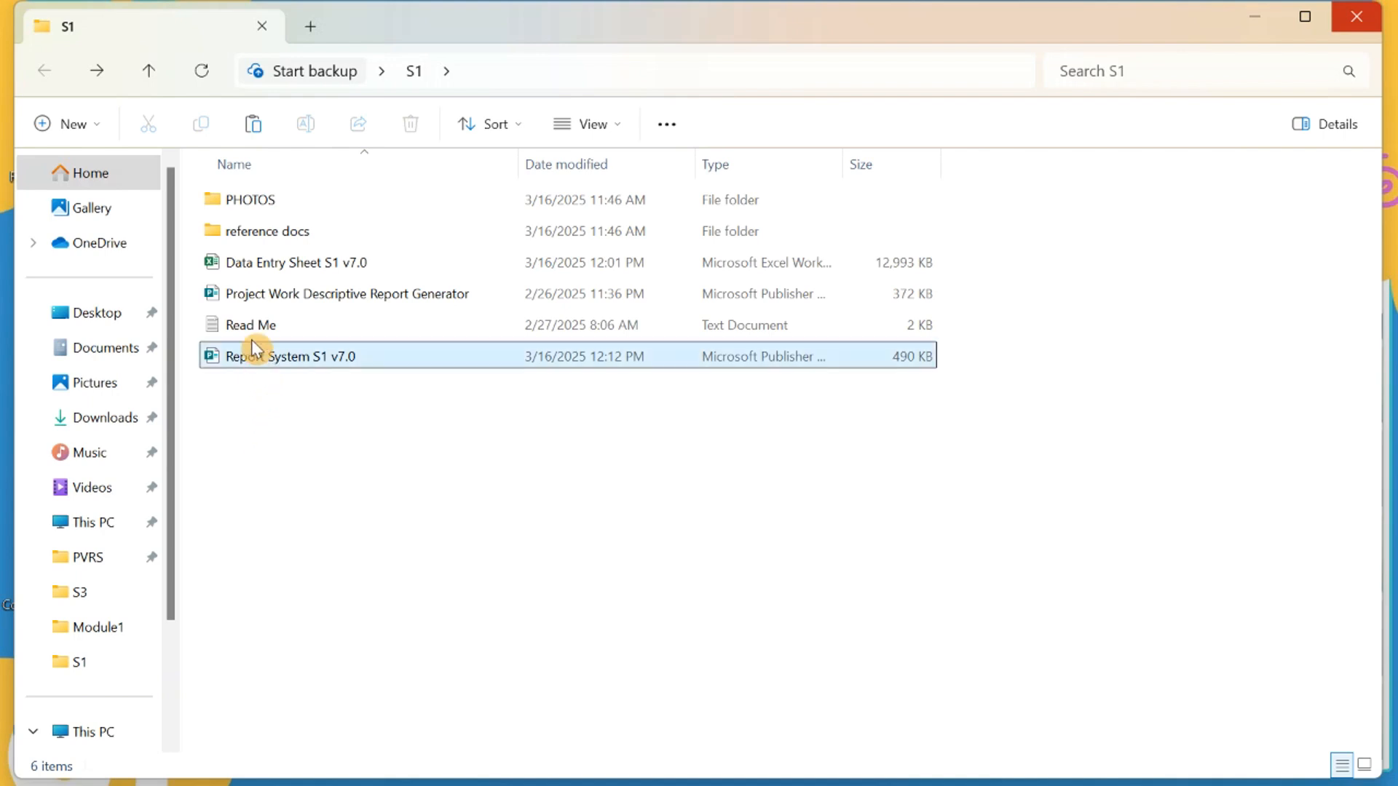
pyautogui.click(1305, 18)
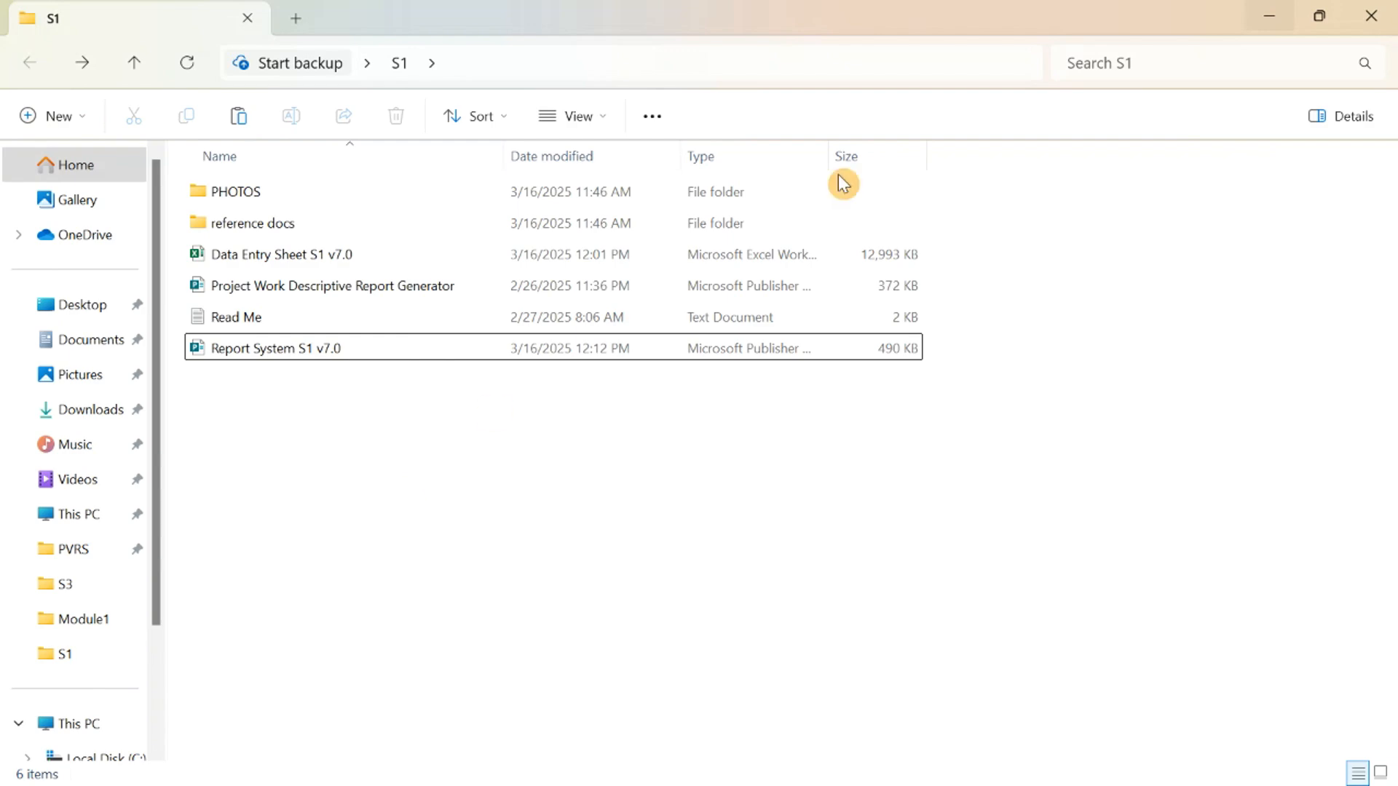
pyautogui.click(1371, 16)
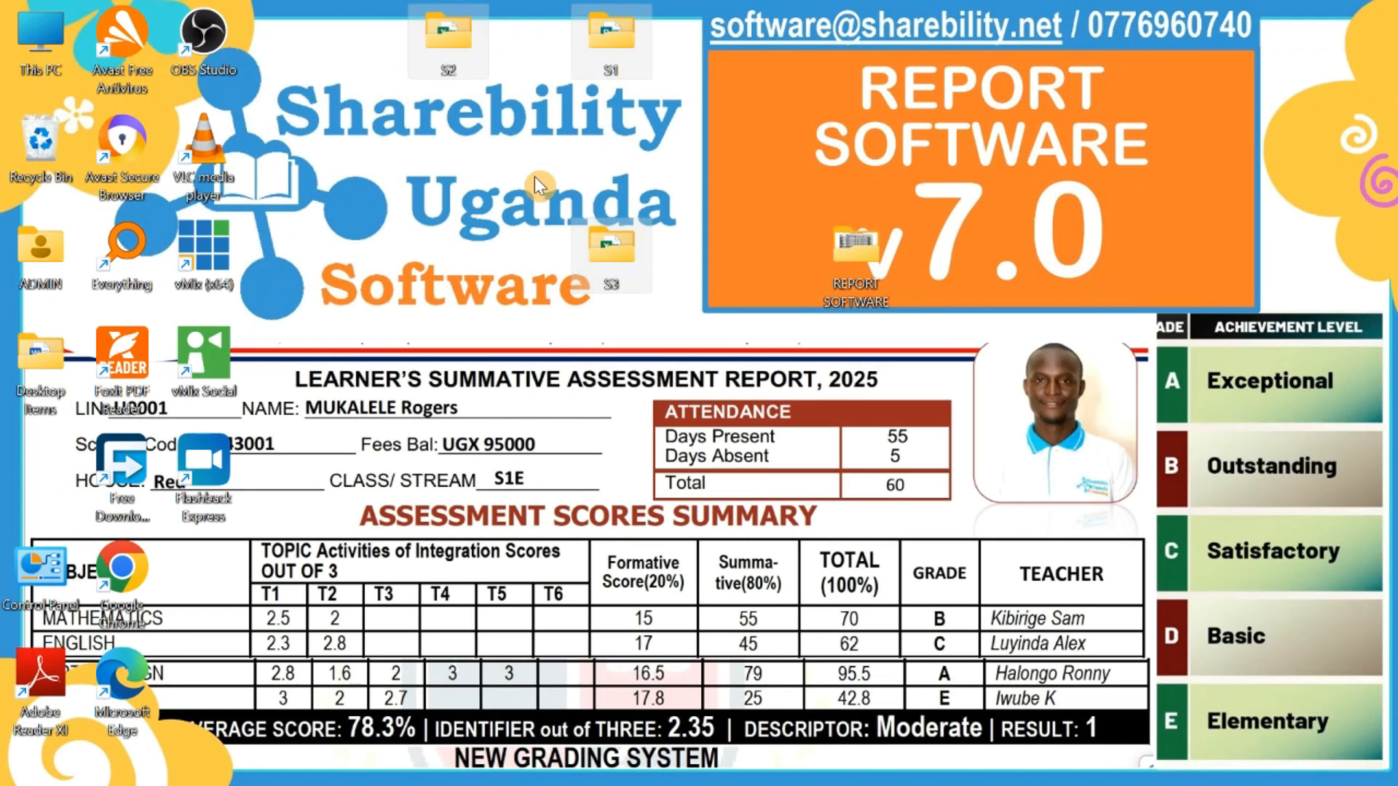
# Check the REPORT SOFTWARE folder for the published report cards and the all-samples PDF, and close the folder.
pyautogui.doubleClick(859, 261)
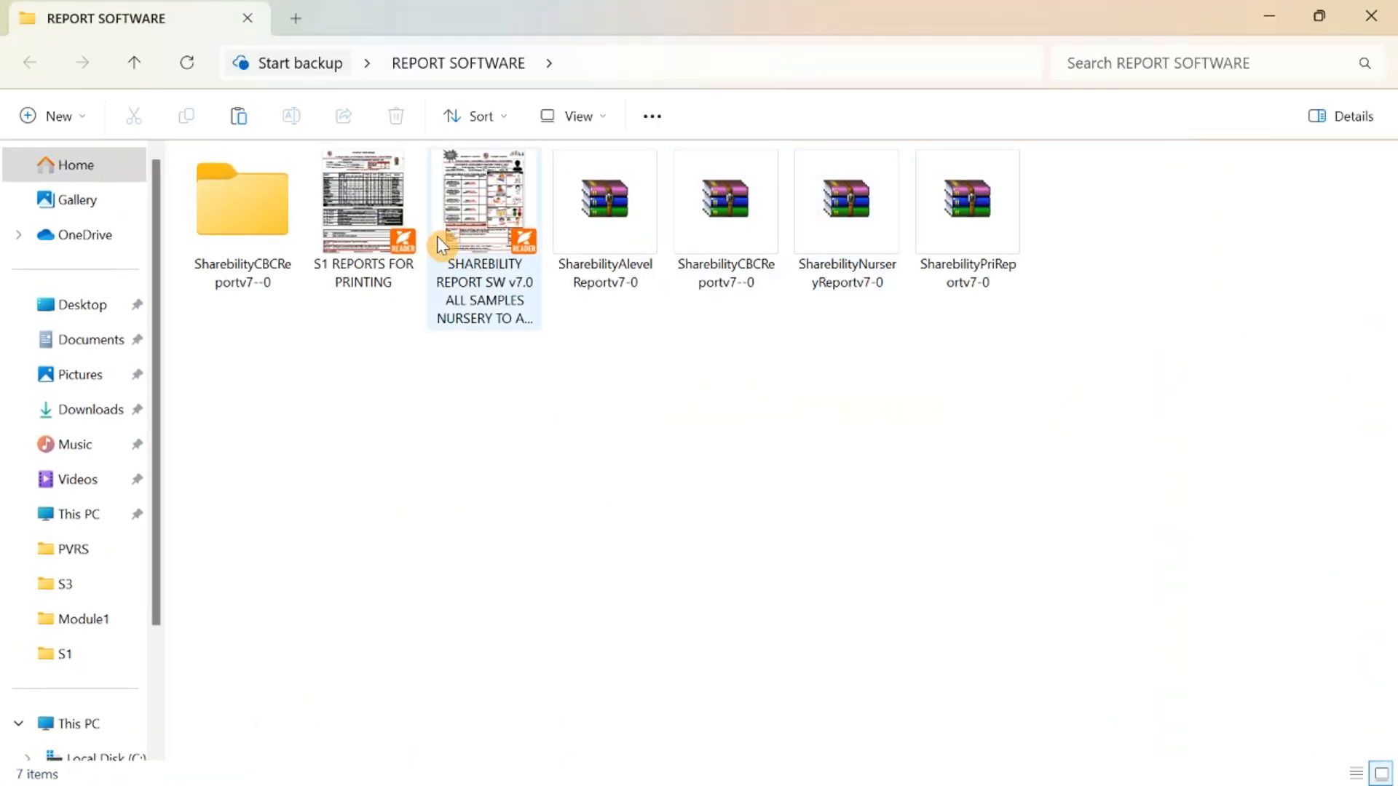
pyautogui.click(483, 236)
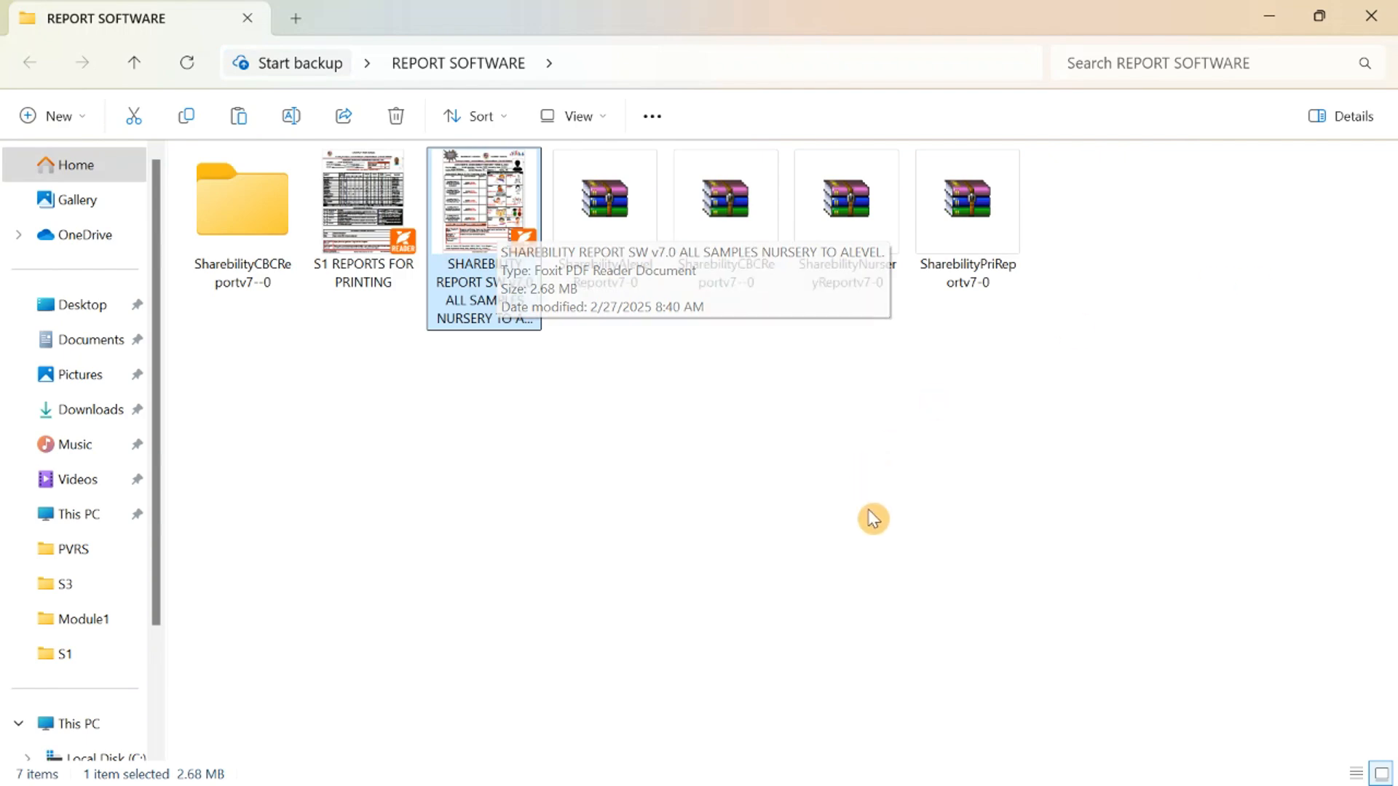
pyautogui.click(1361, 10)
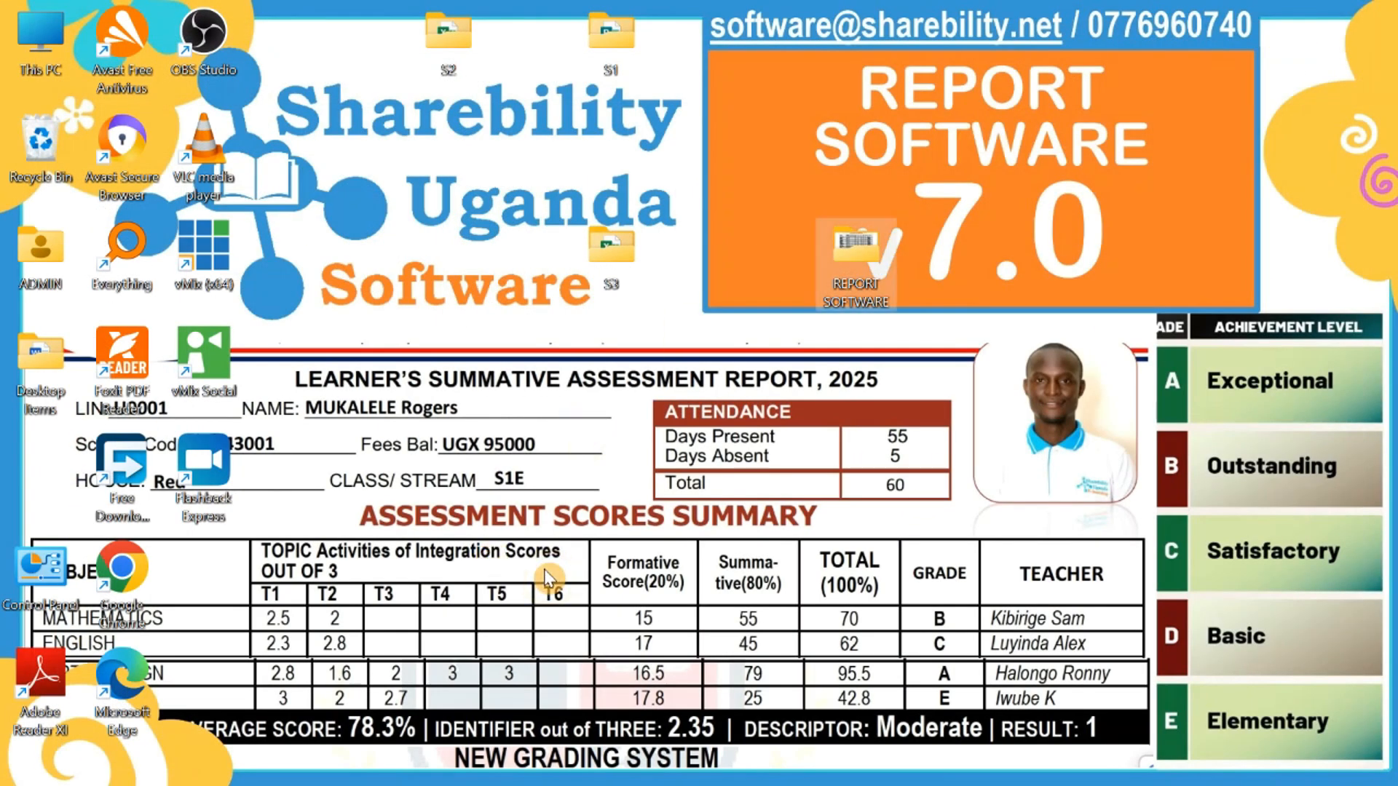